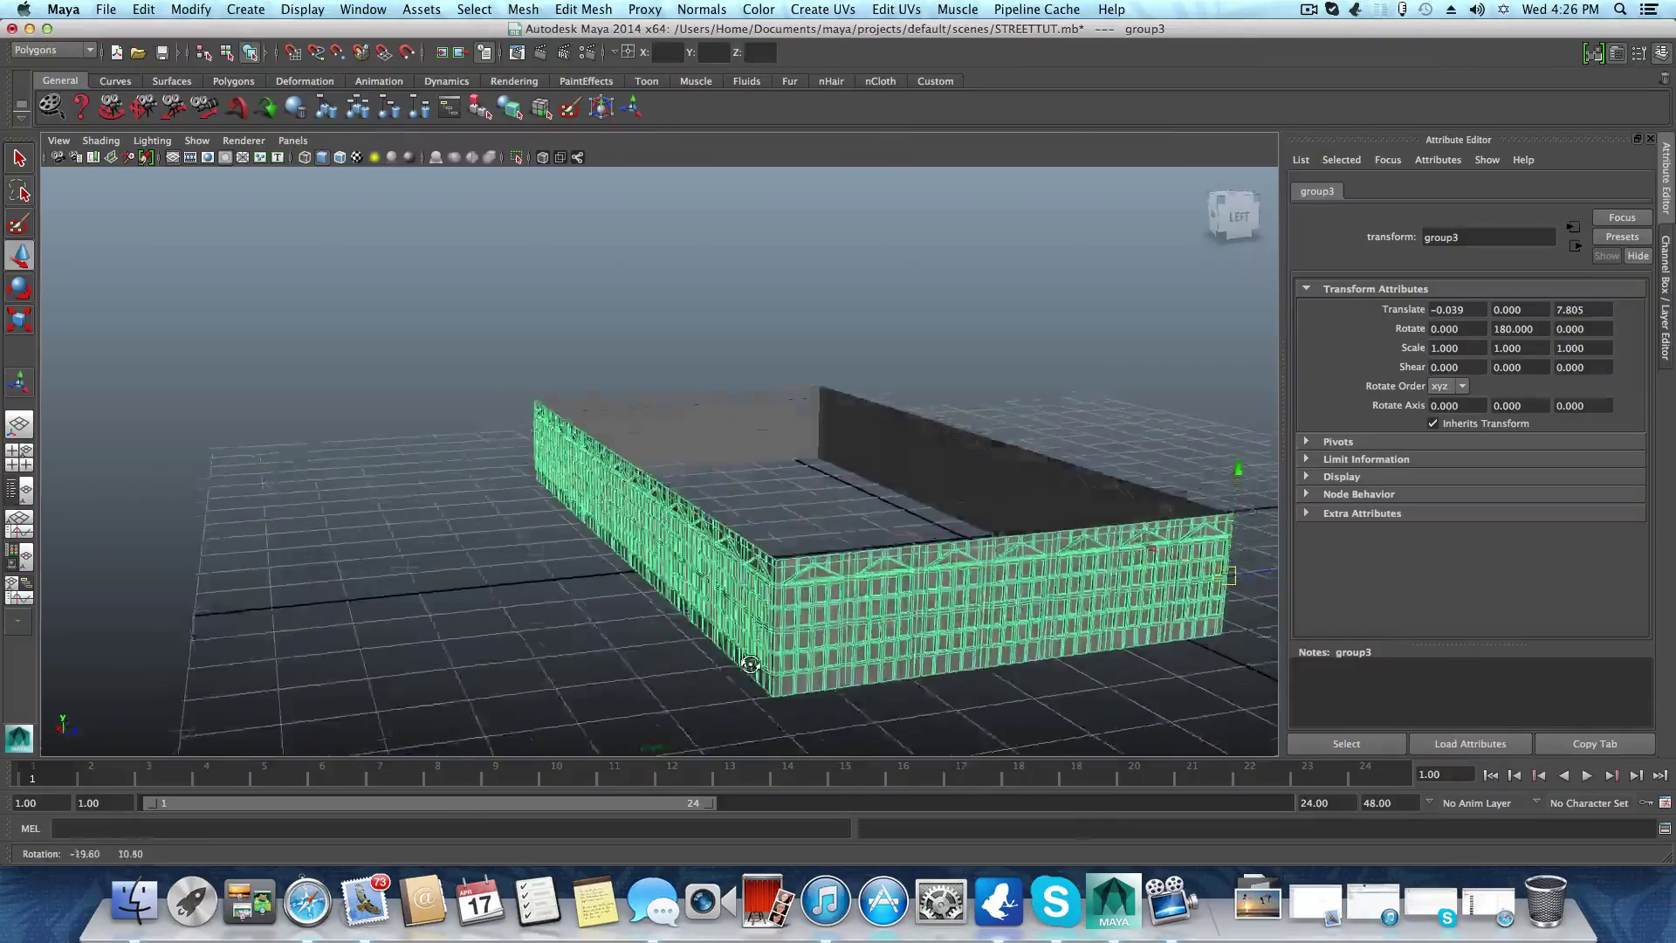
alt+drag(641, 605, 883, 642)
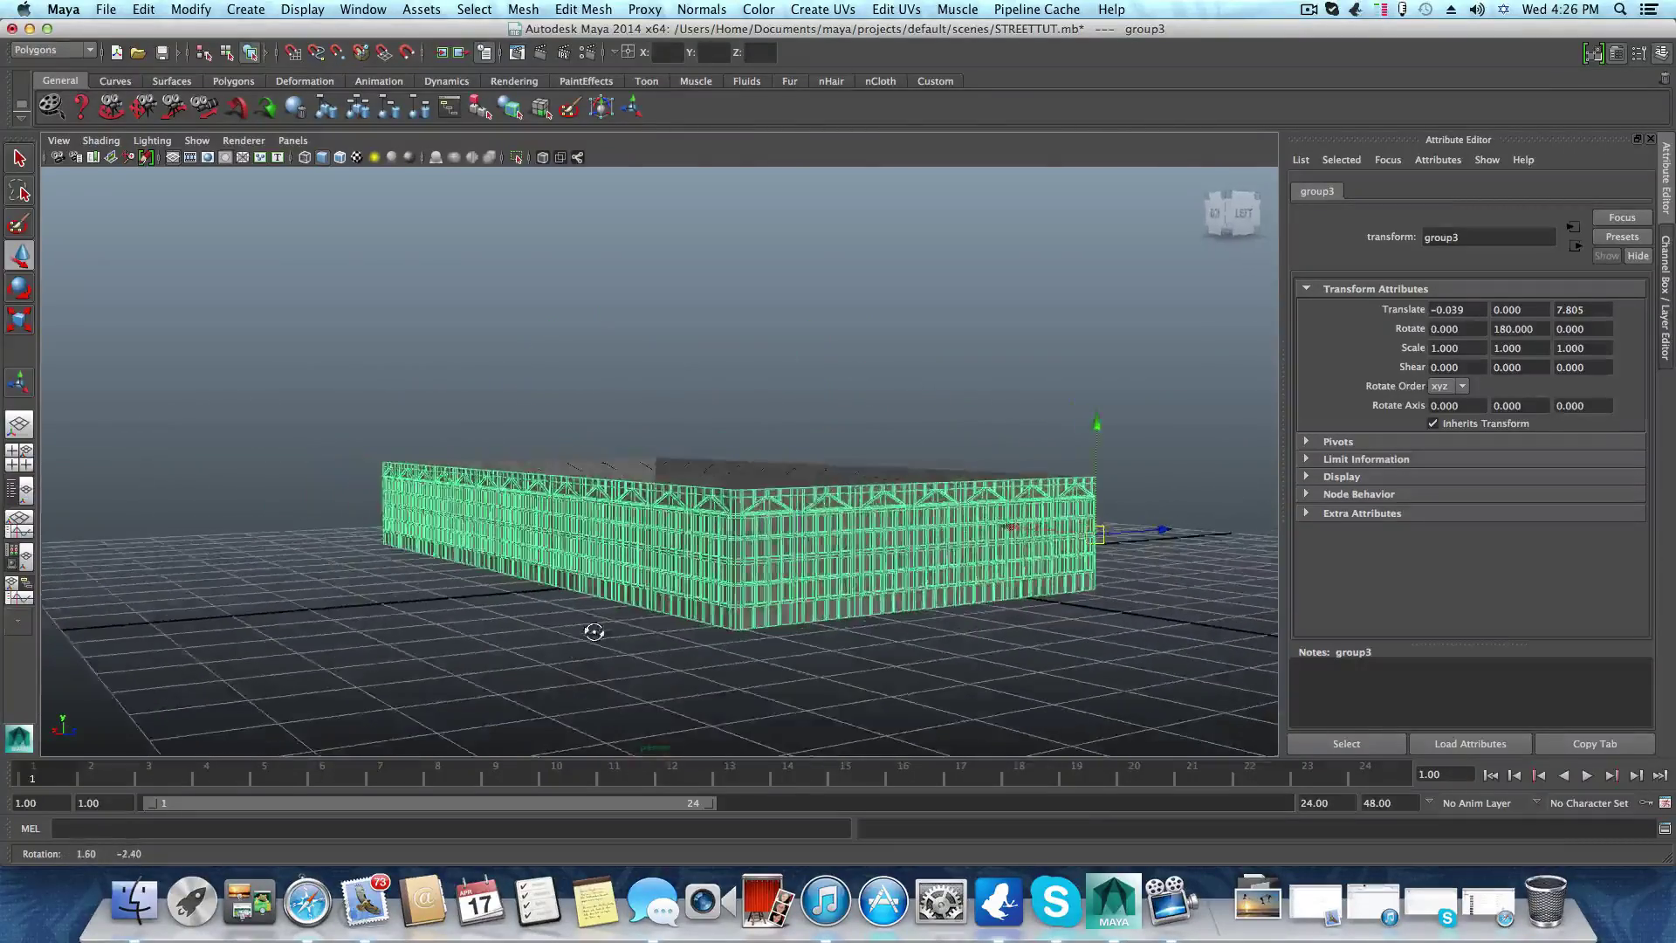
alt+drag(593, 631, 635, 616)
alt+drag(766, 627, 659, 648)
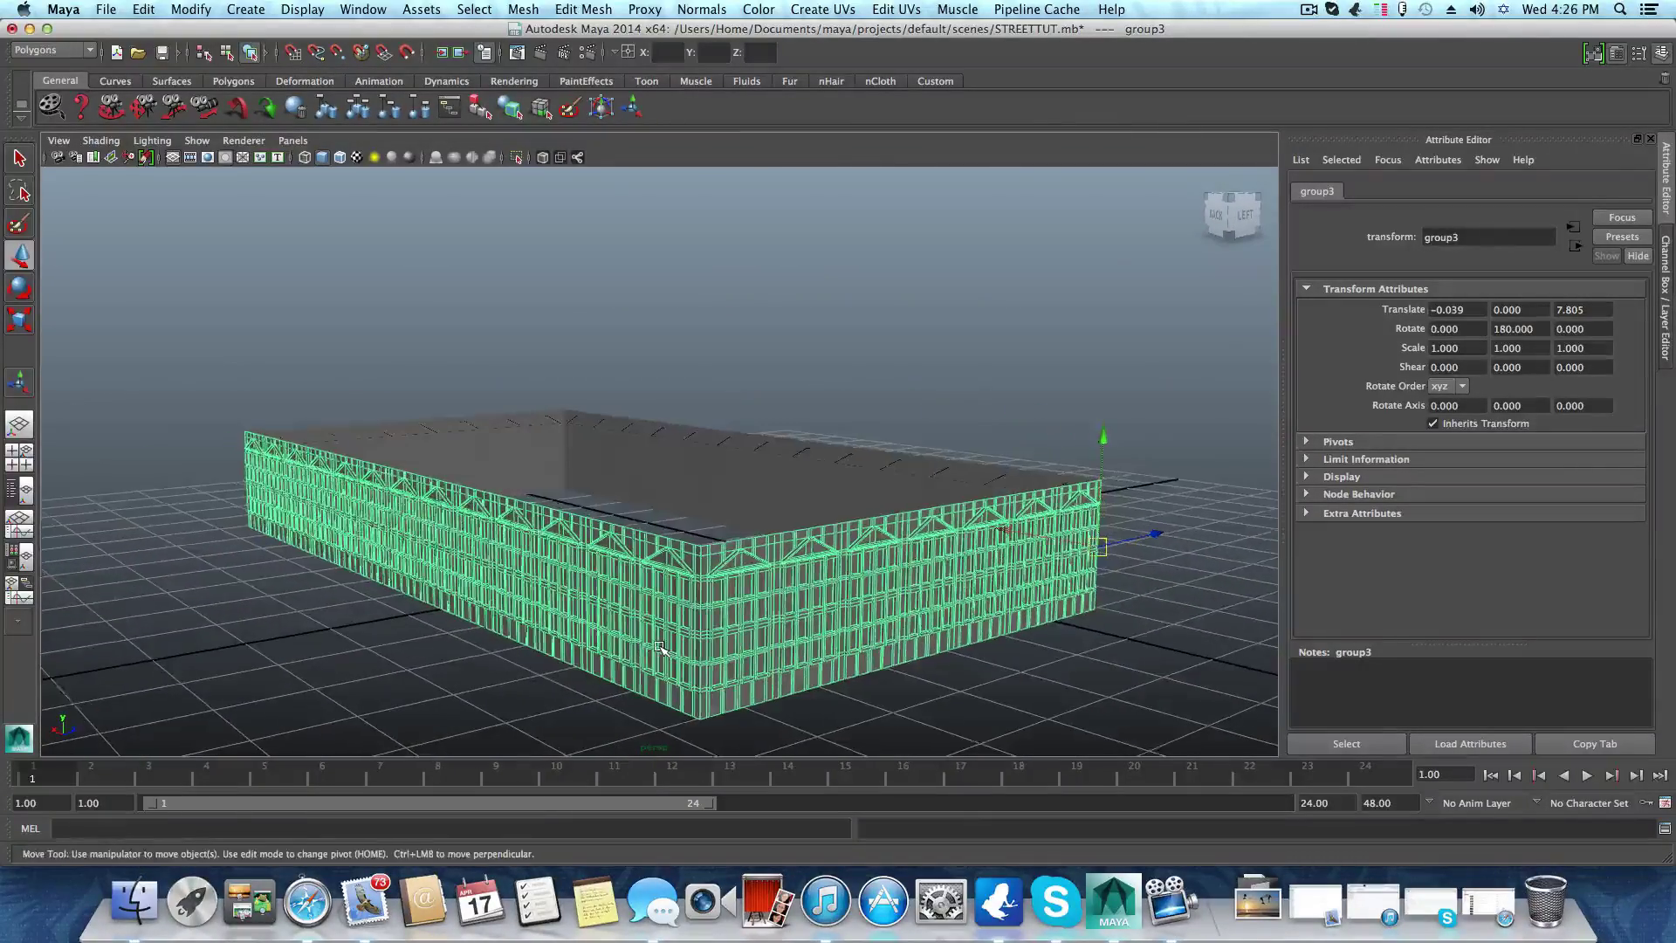
alt+right_drag(639, 646, 578, 543)
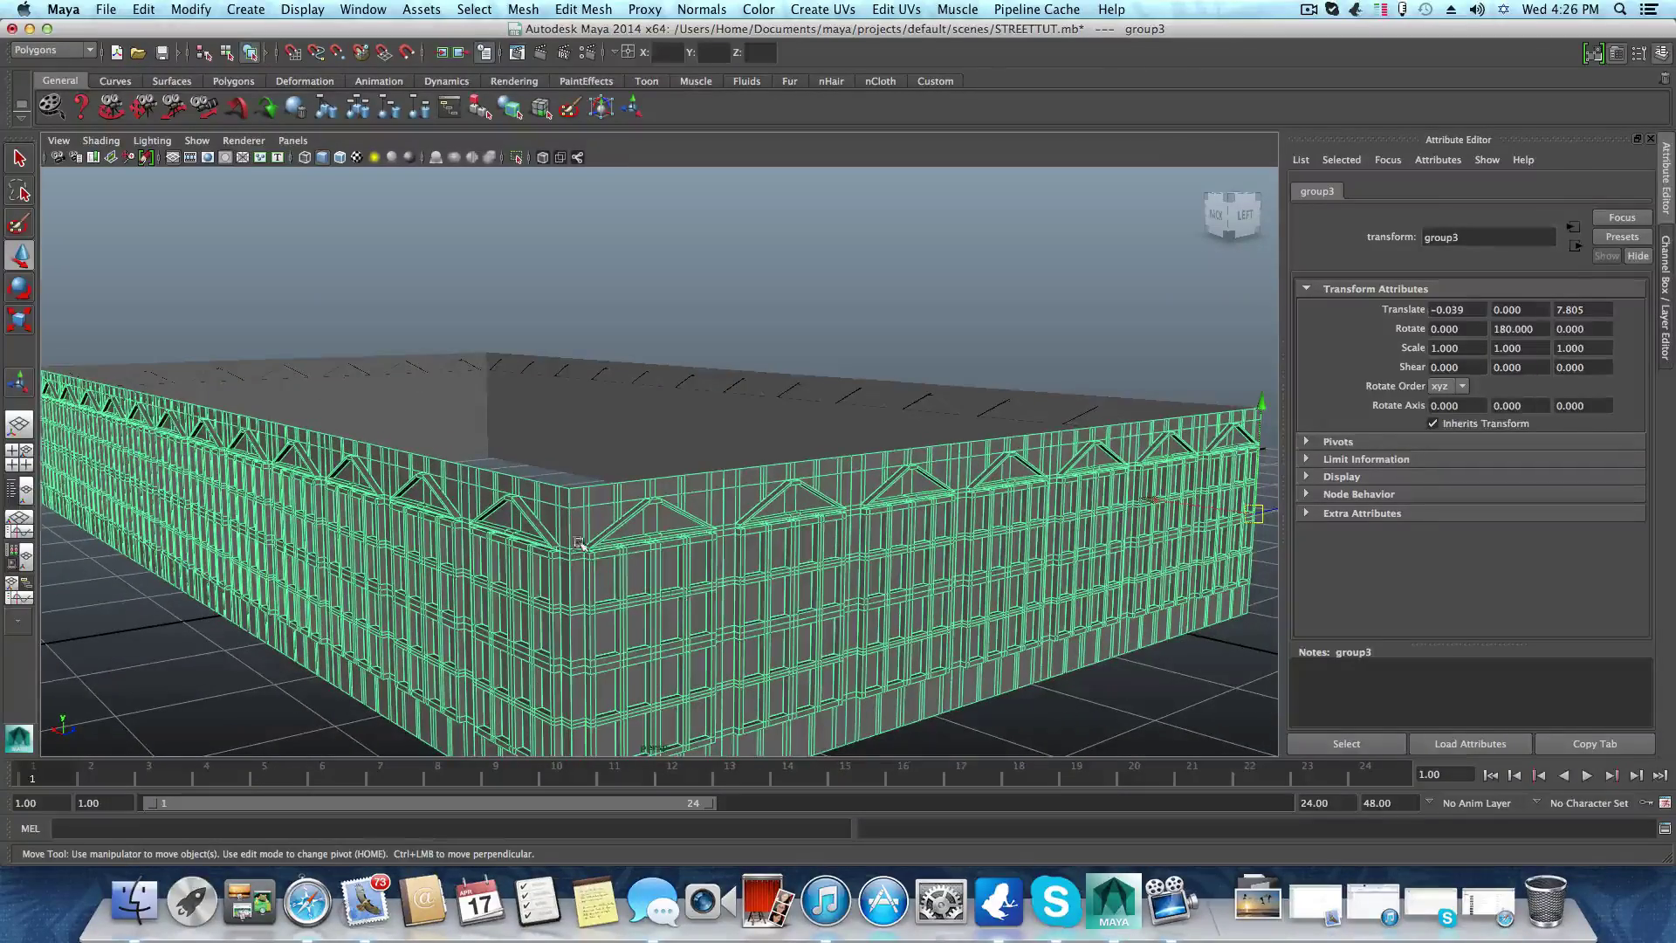
click(558, 494)
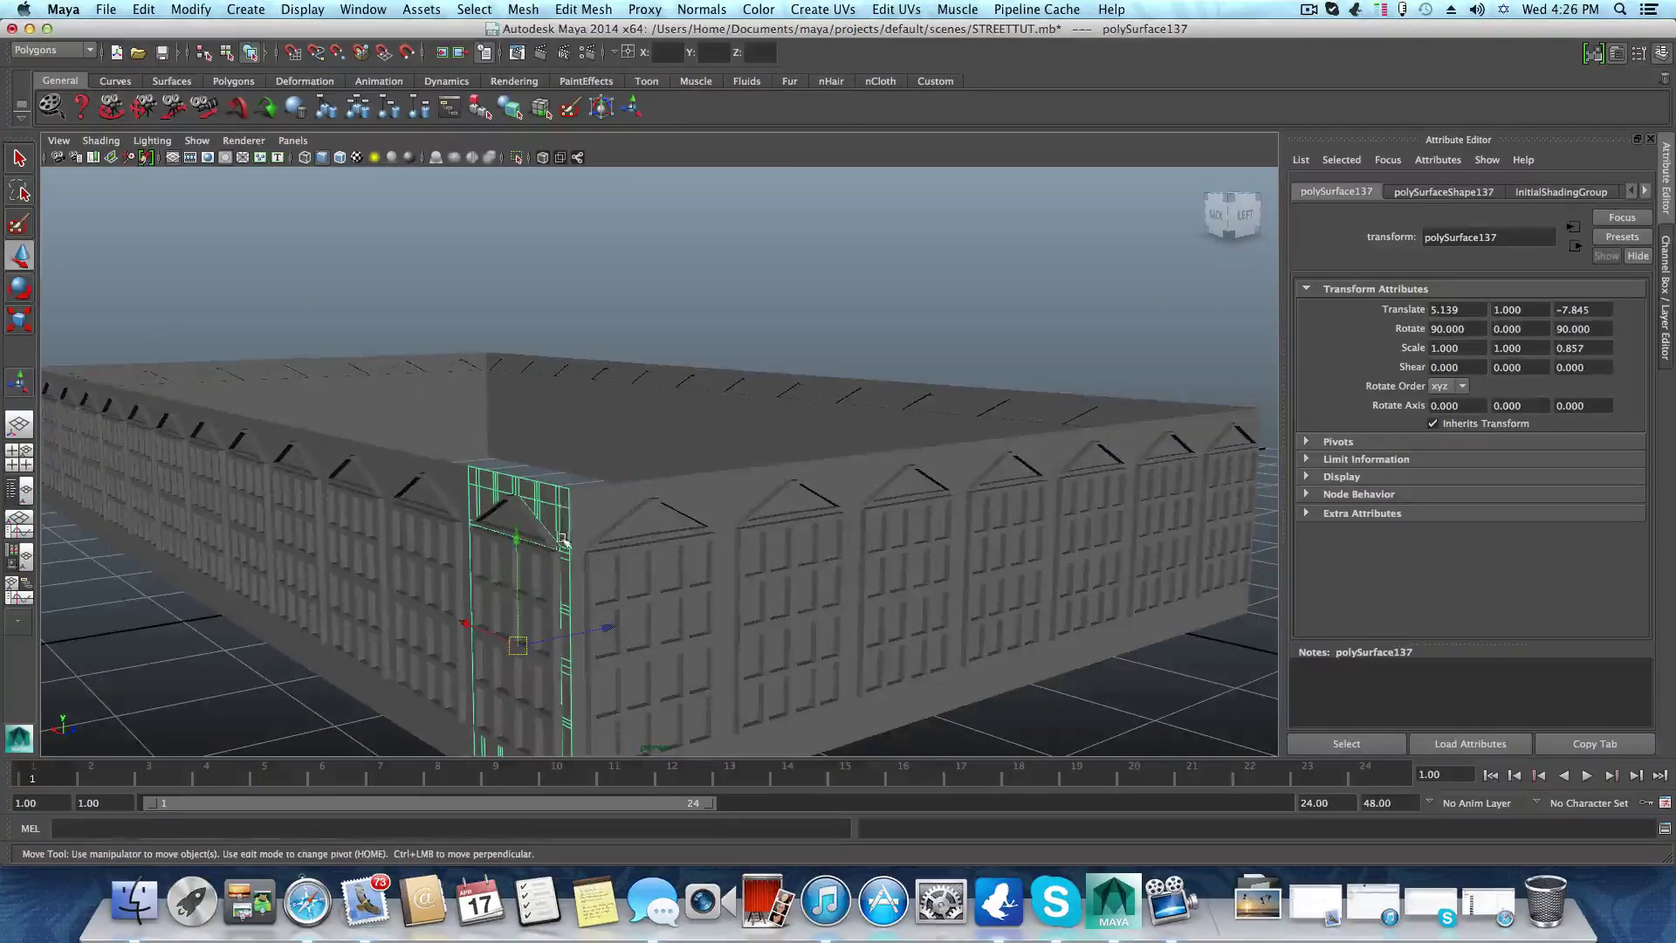
alt+drag(572, 534, 616, 539)
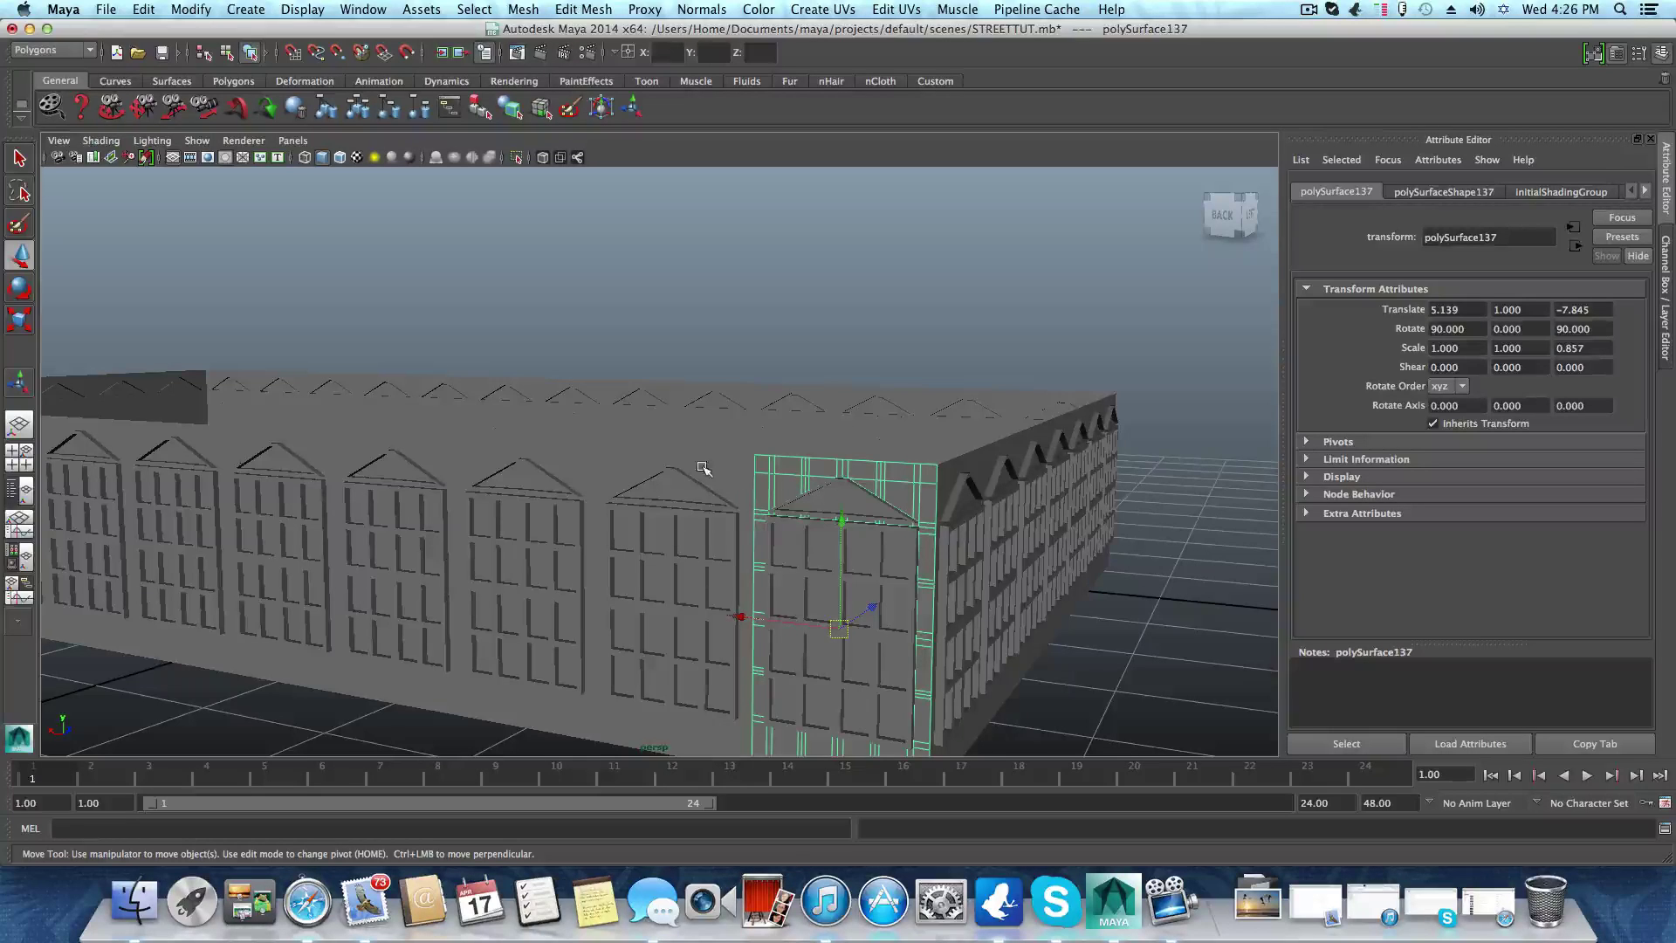
shift+click(672, 463)
shift+click(482, 452)
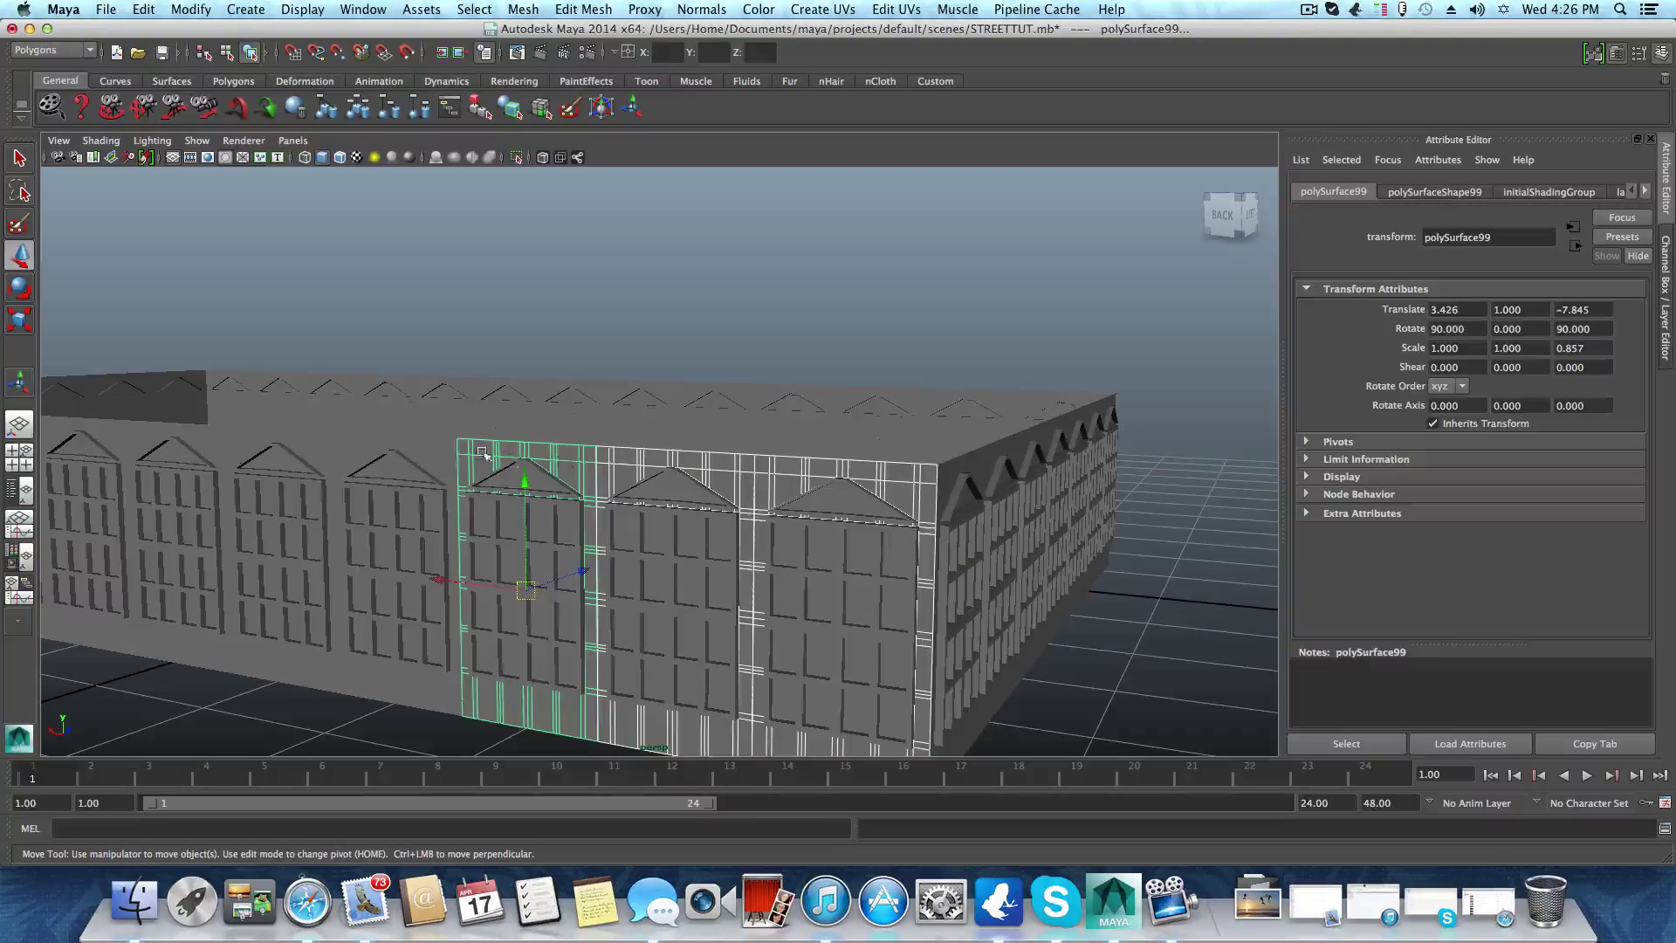
shift+click(430, 438)
shift+click(286, 438)
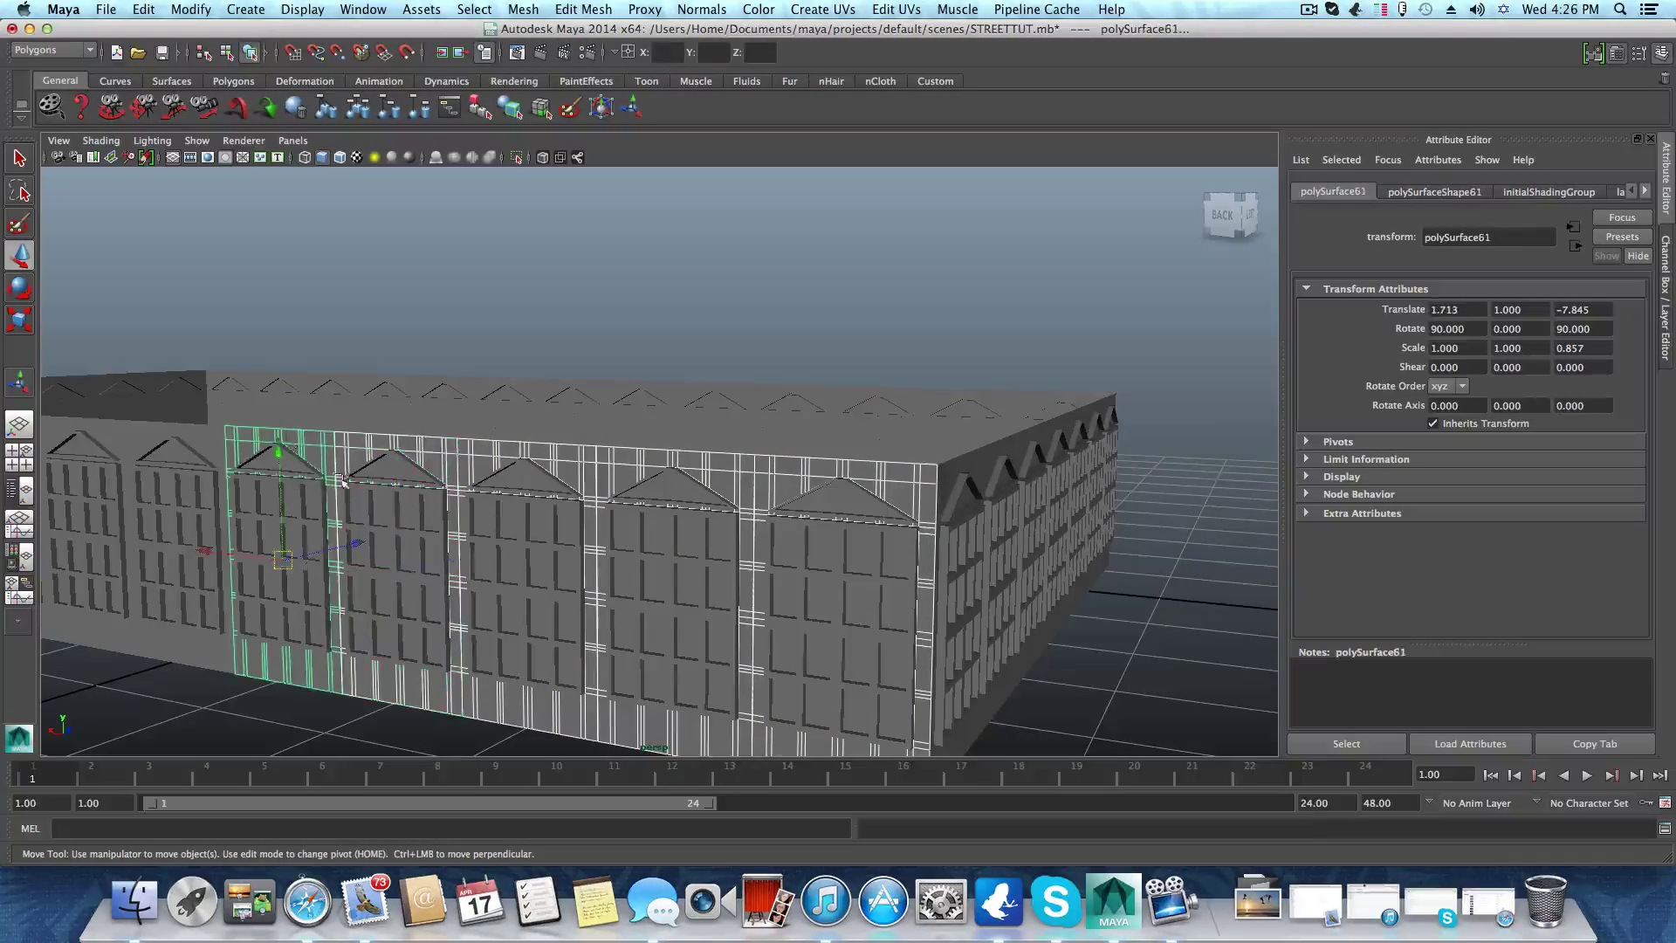
alt+drag(287, 438, 876, 527)
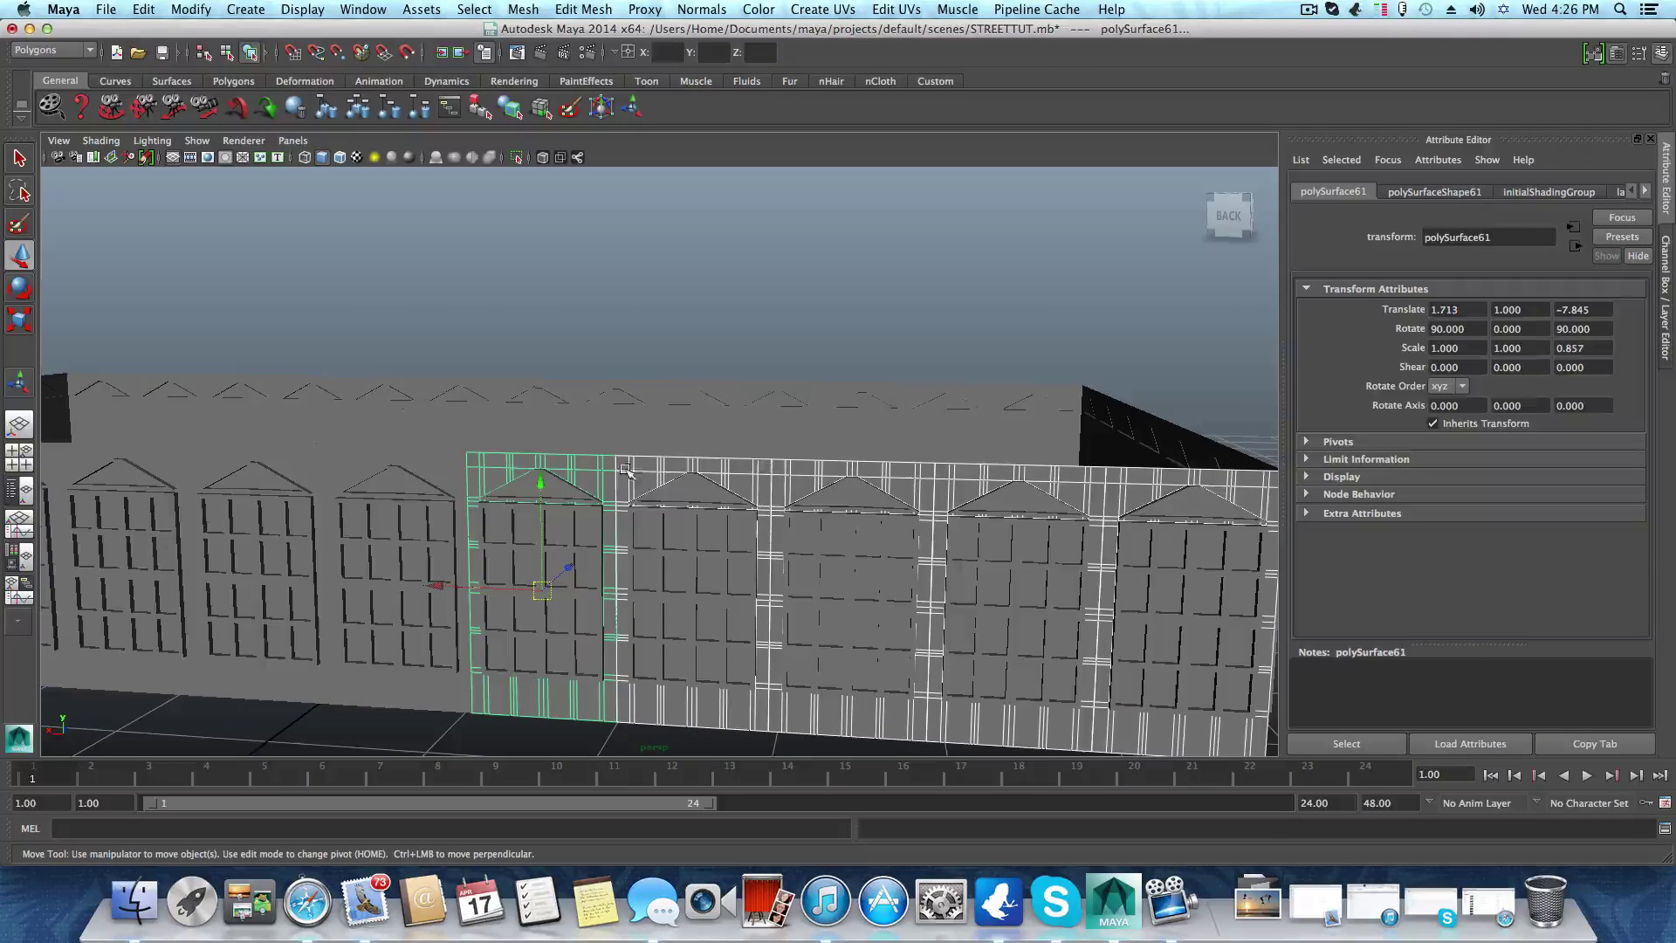
alt+right_drag(620, 526, 519, 486)
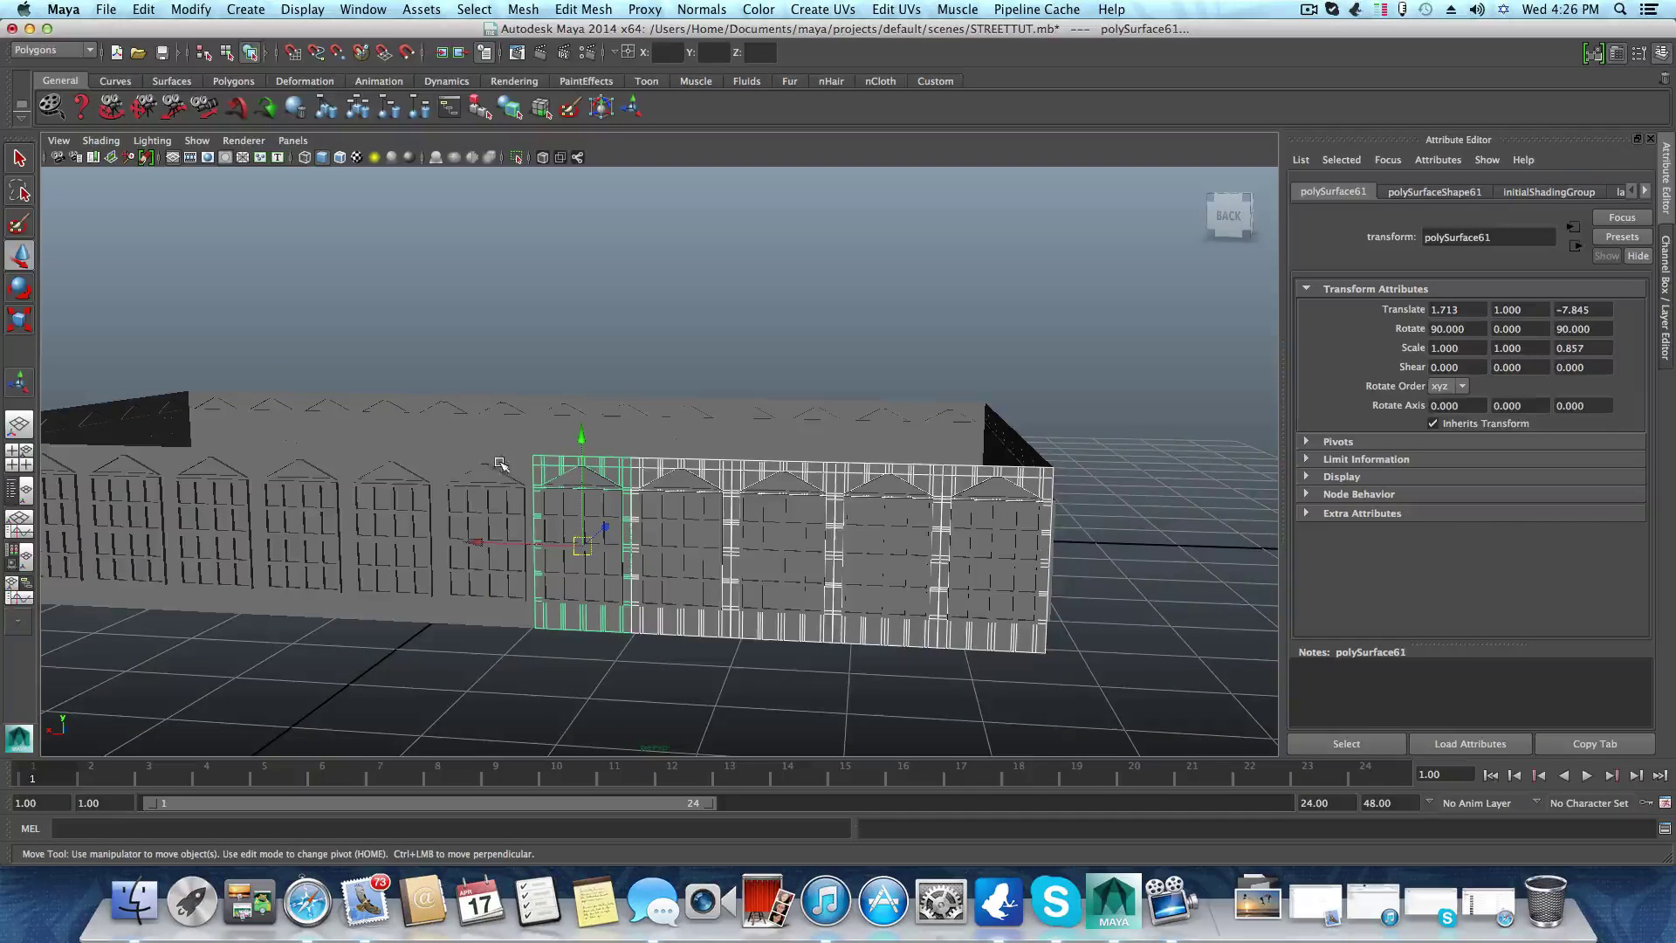
Select the facade panels along the building's long back wall one by one, from the middle out to both ends
click(522, 460)
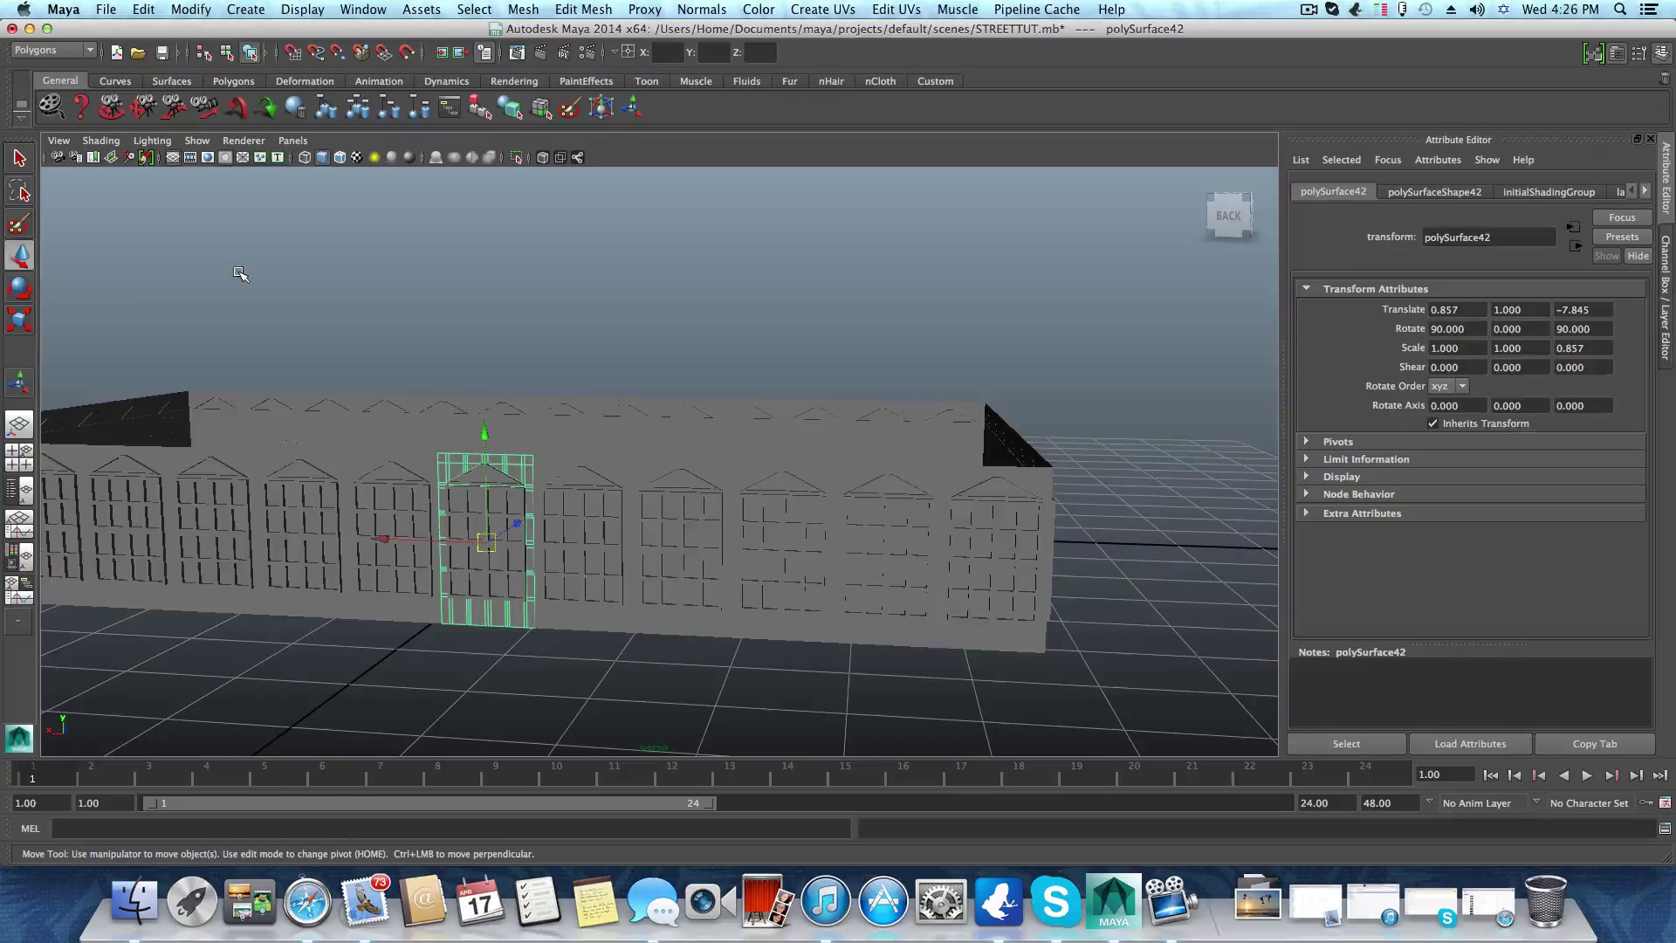
alt+drag(810, 479, 856, 520)
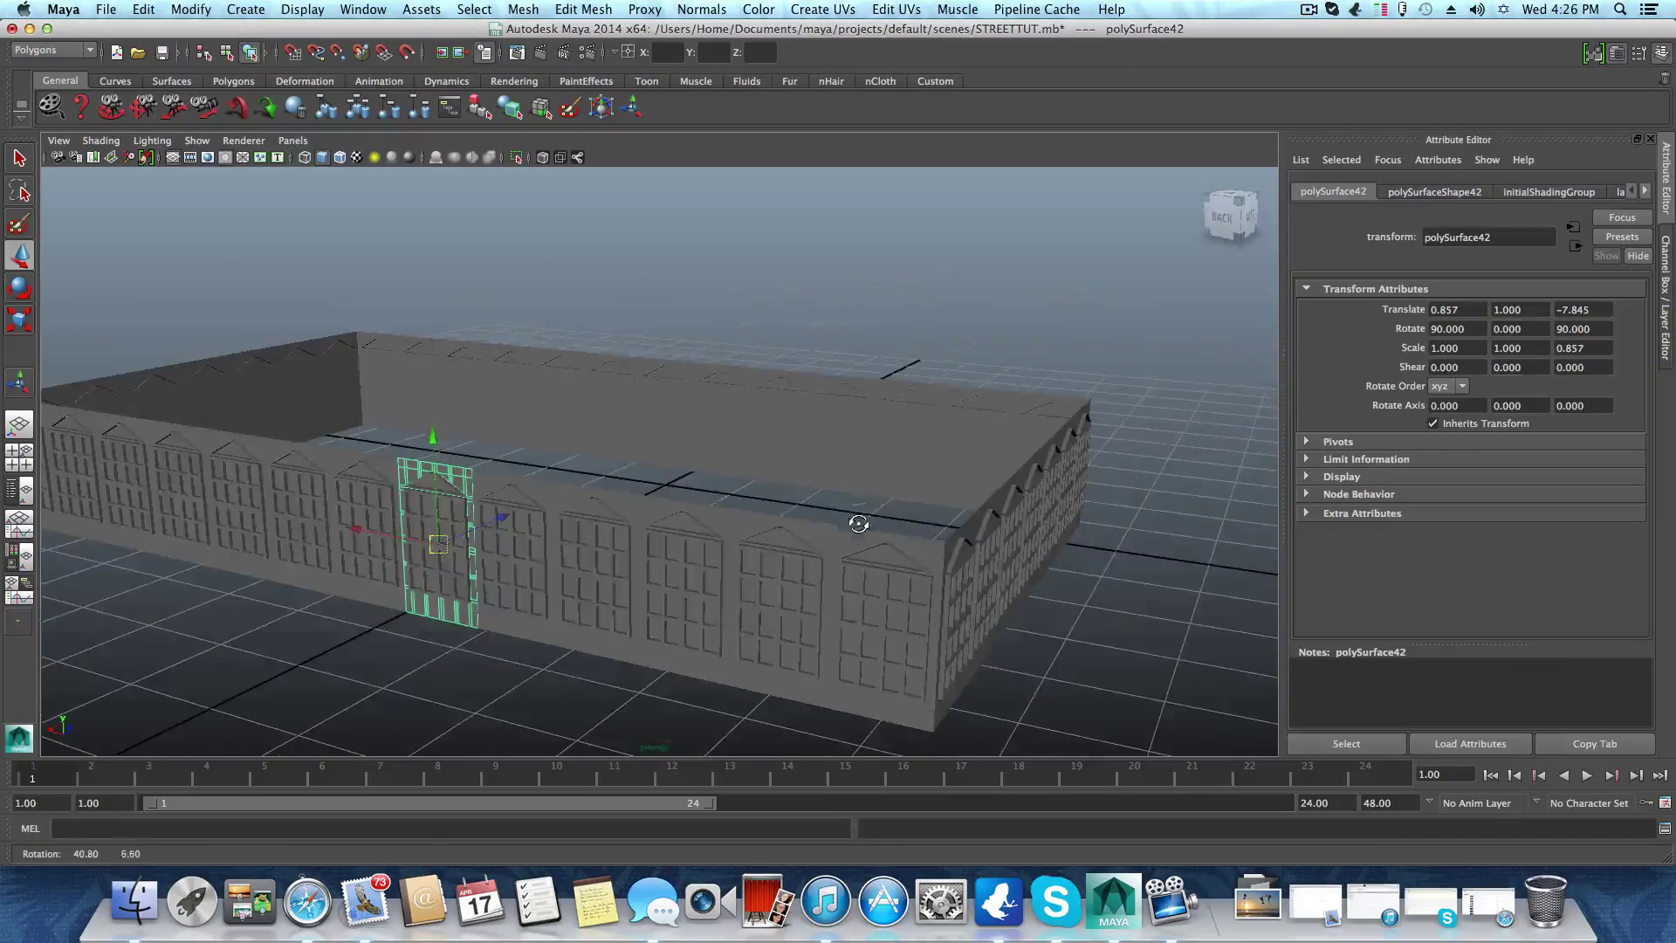
alt+middle_drag(862, 532, 749, 507)
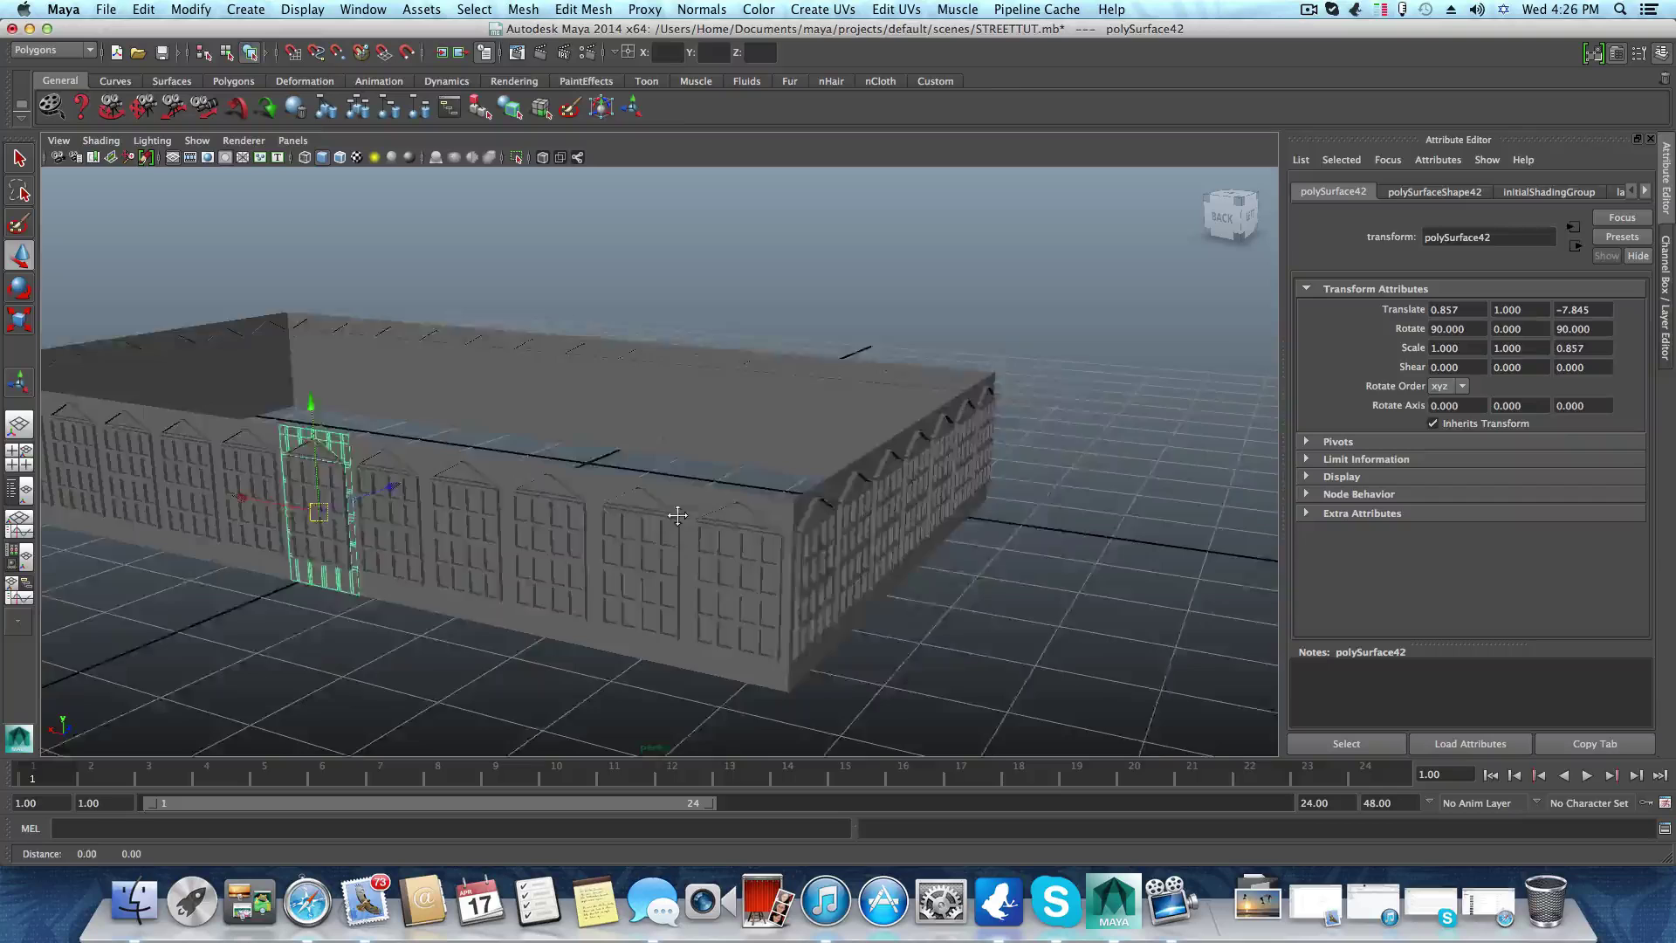
alt+drag(559, 513, 643, 515)
alt+middle_drag(643, 518, 791, 527)
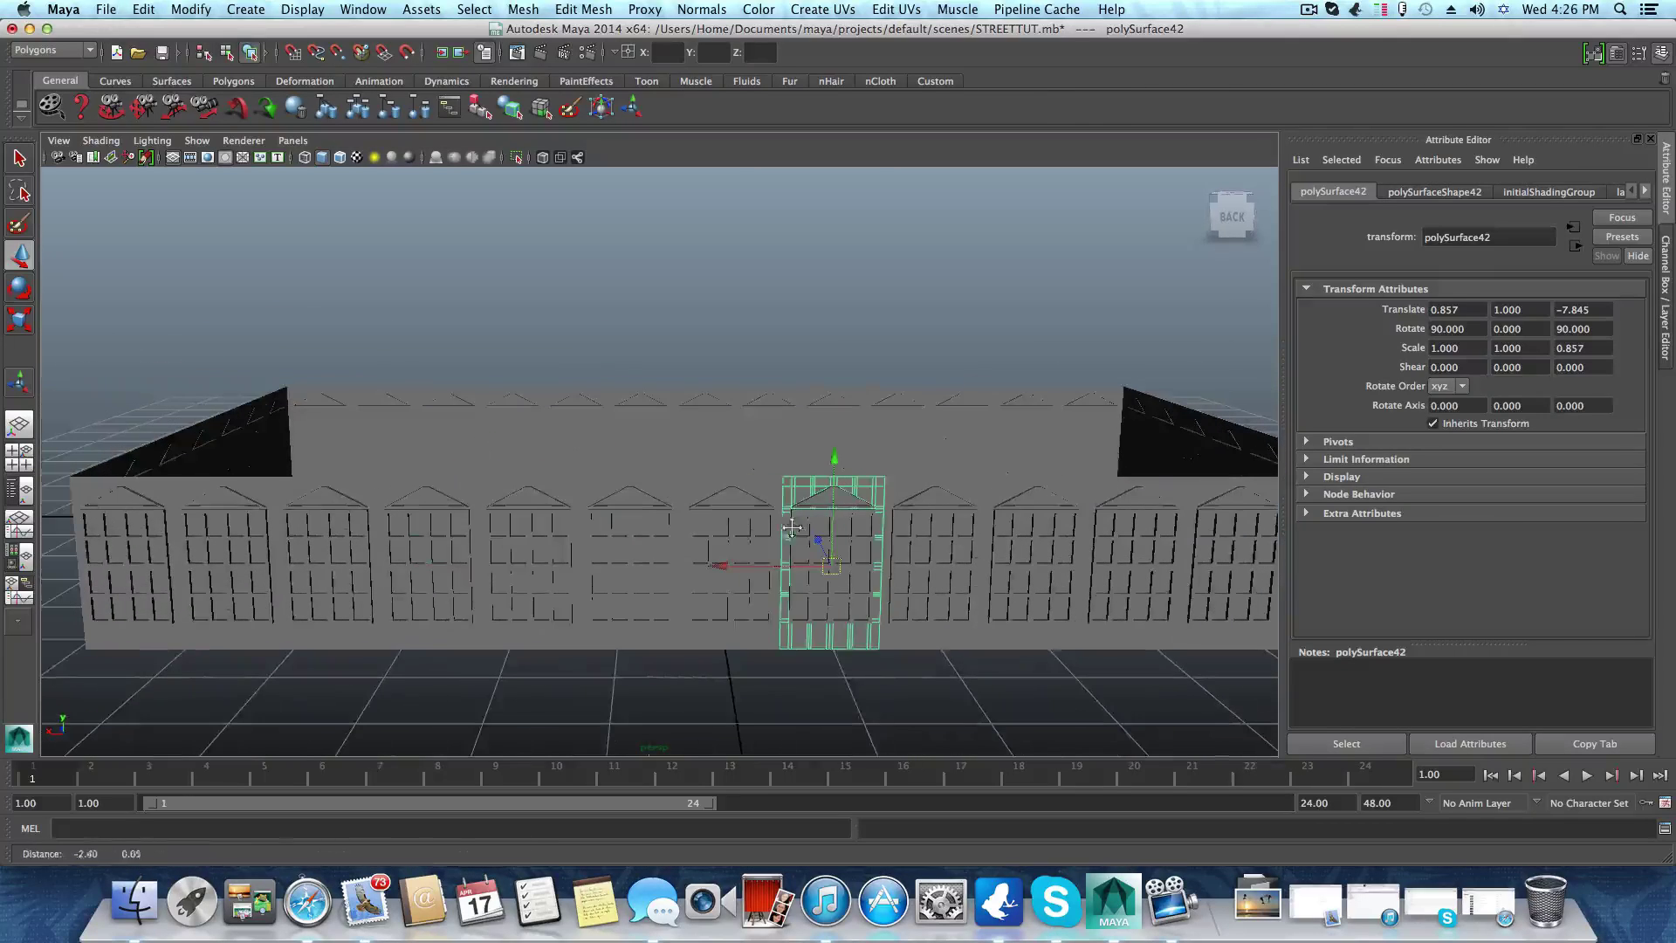
click(752, 479)
click(570, 480)
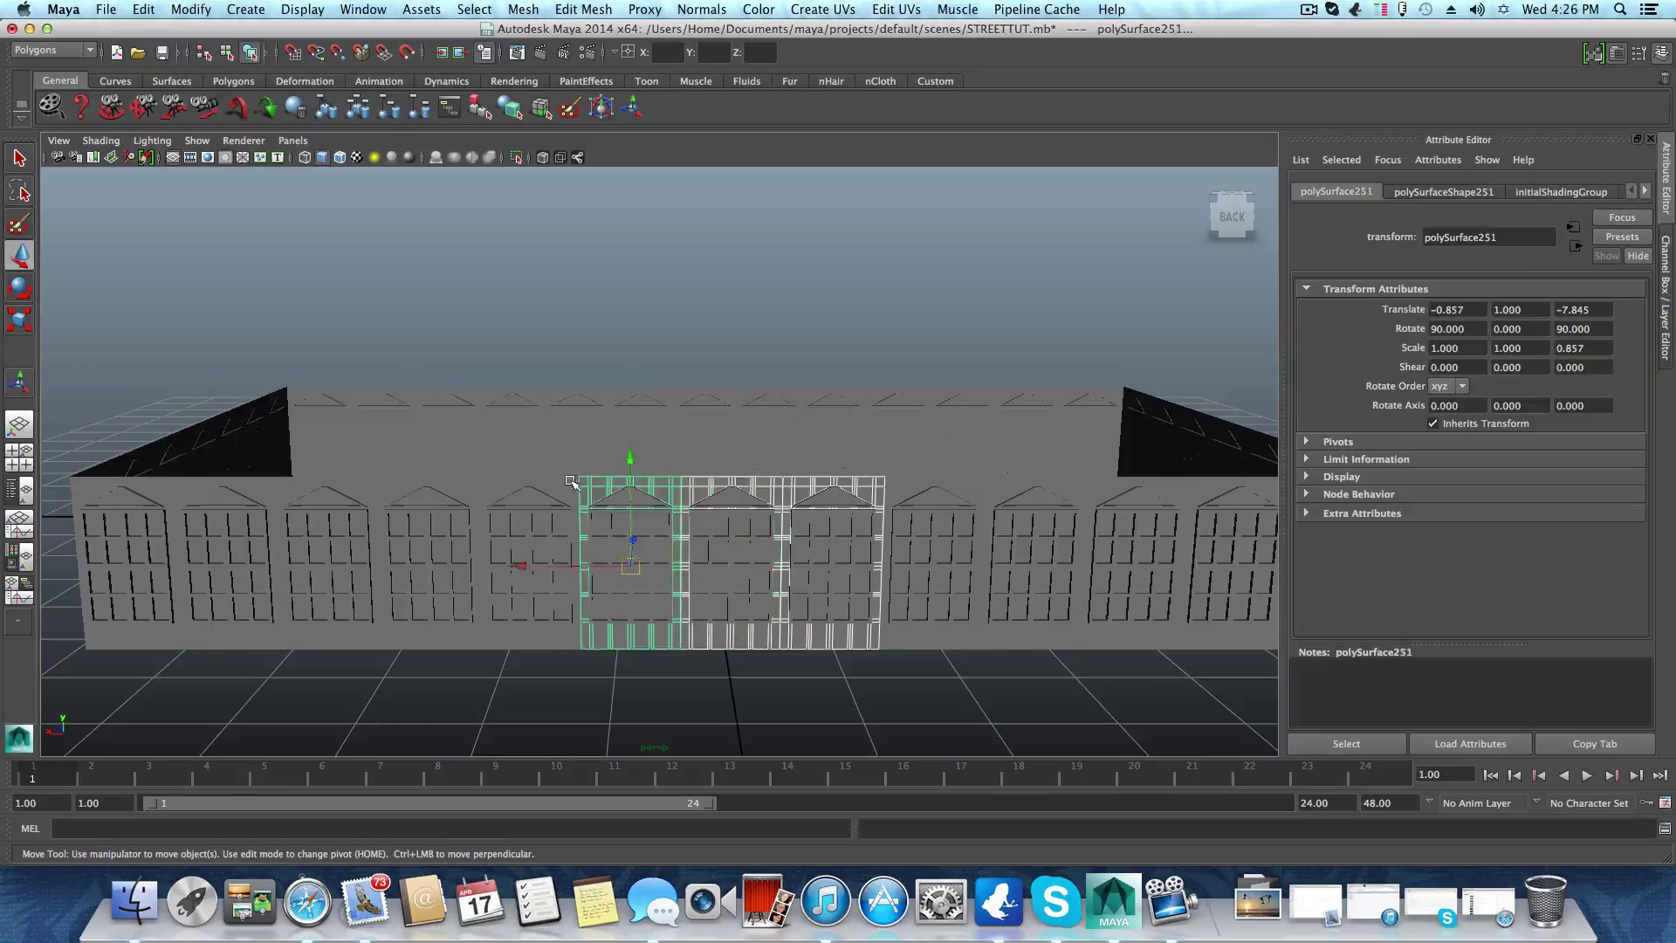
click(486, 479)
click(441, 481)
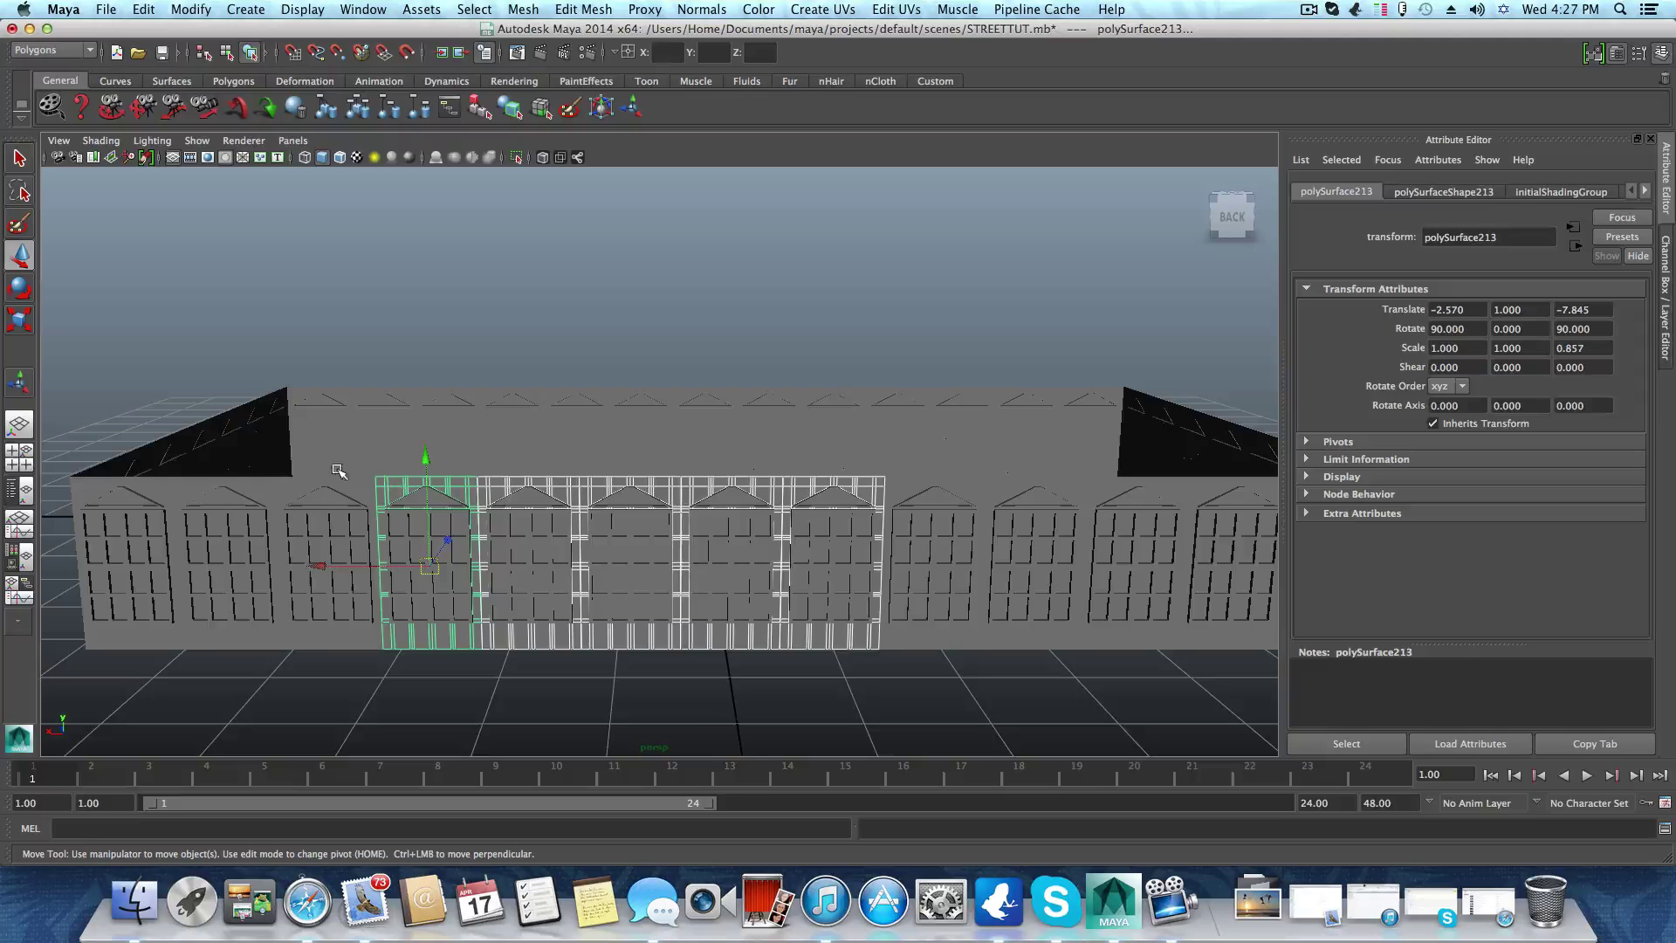
click(274, 486)
click(248, 487)
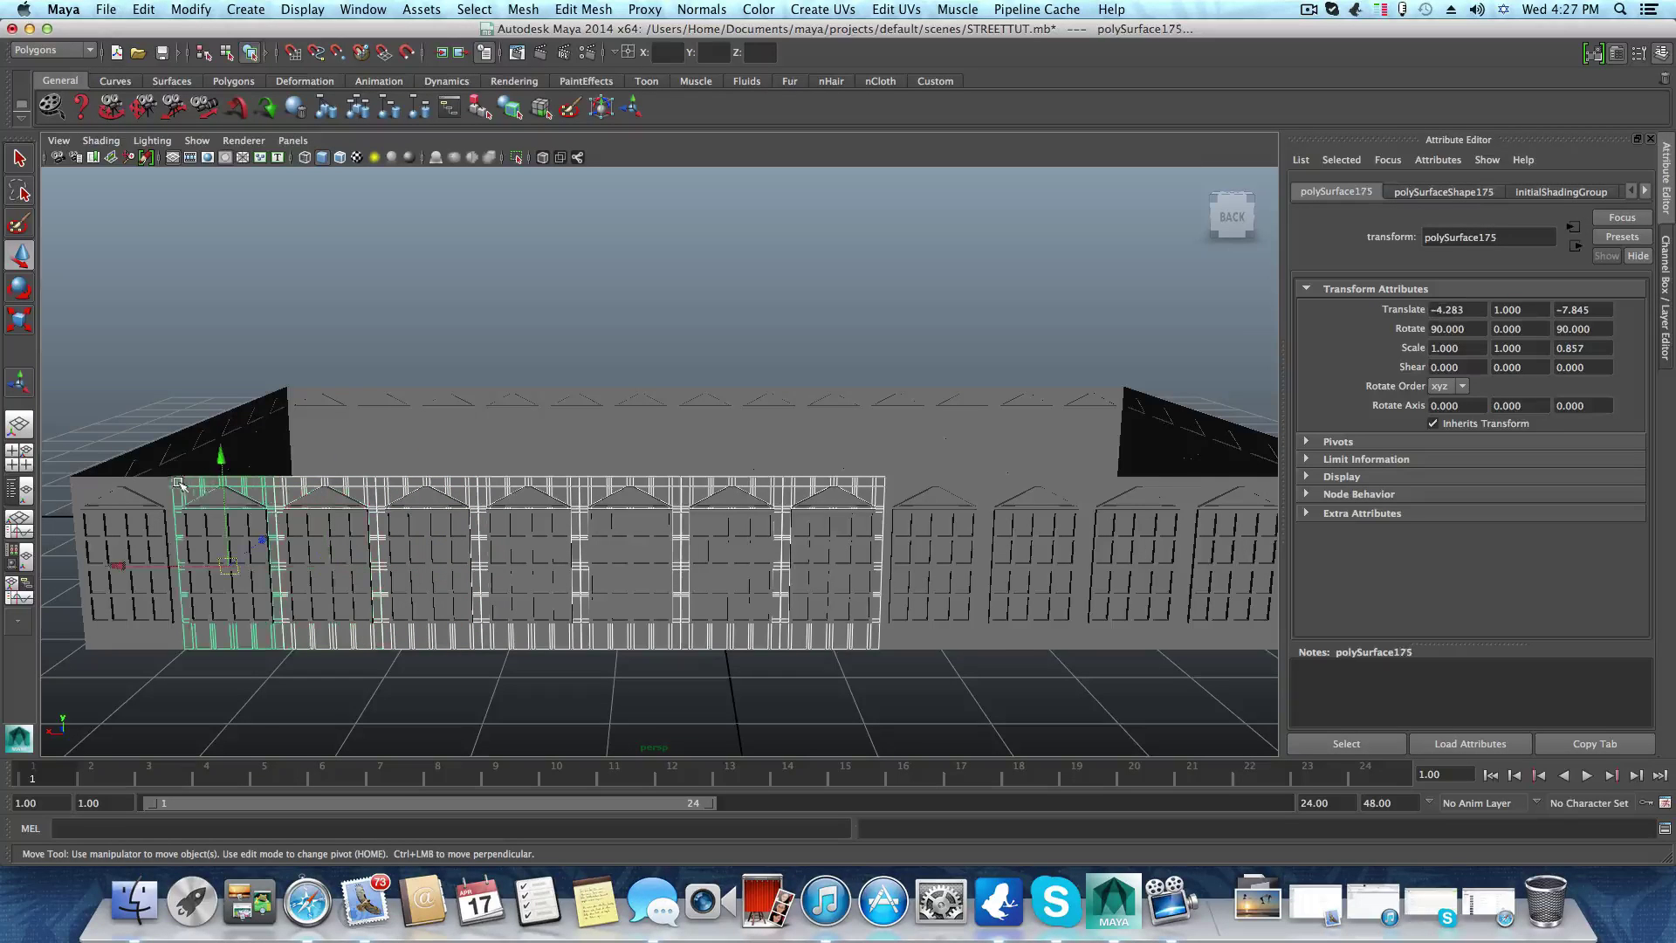
click(171, 484)
alt+drag(793, 535, 651, 367)
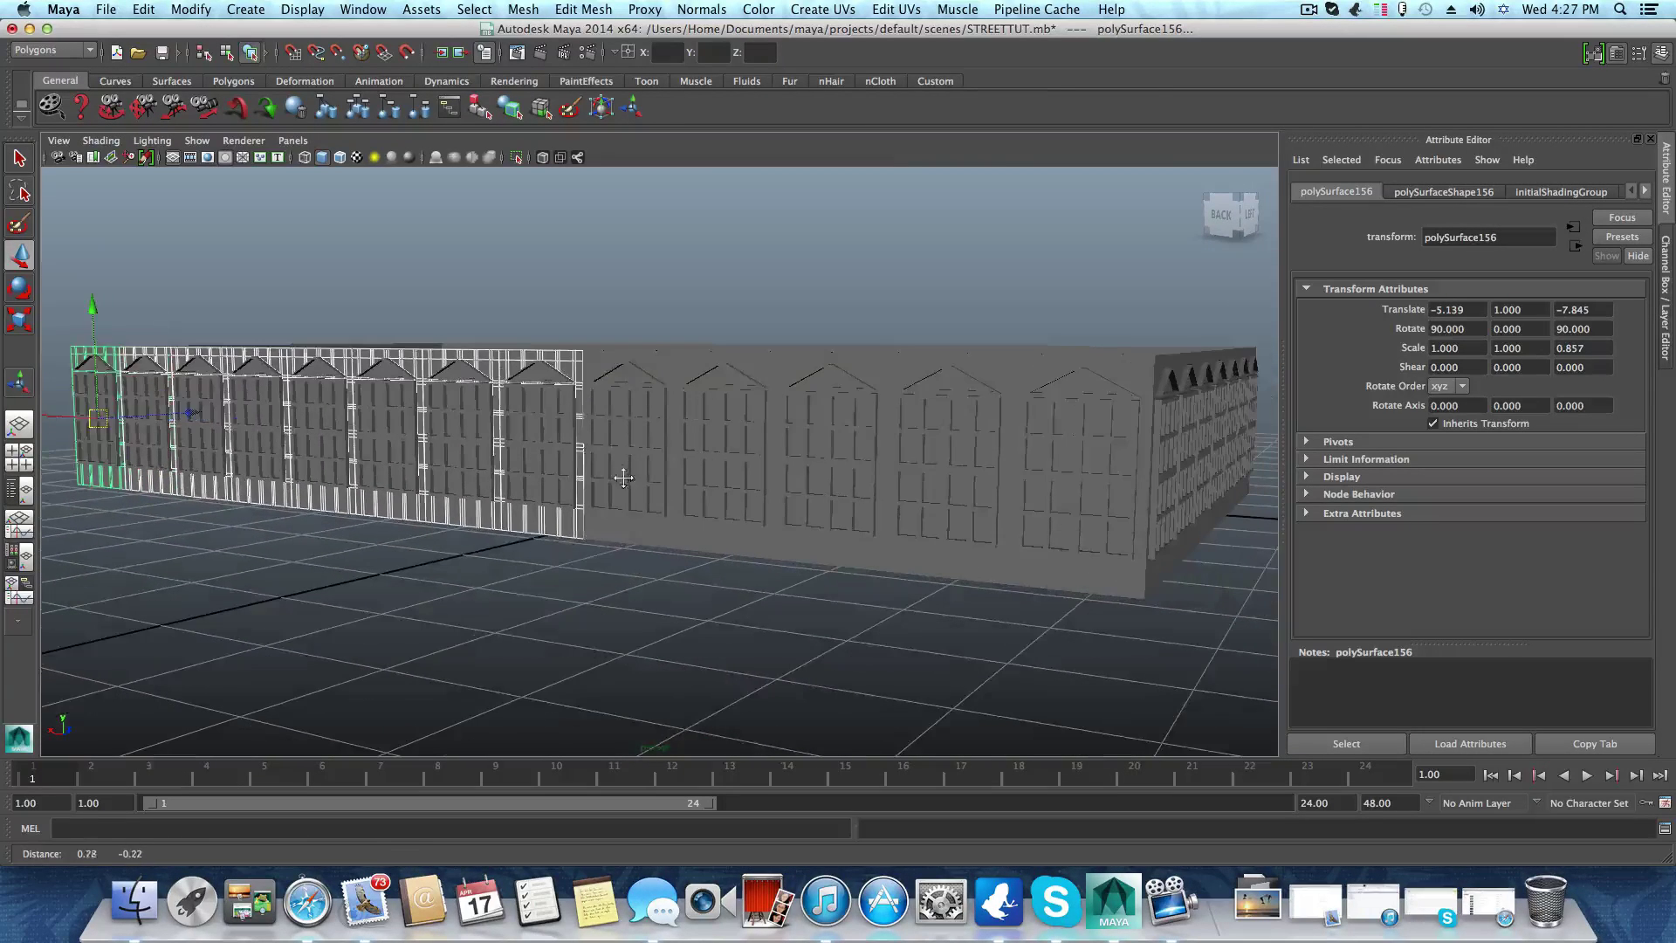
click(608, 350)
middle_drag(731, 364, 906, 363)
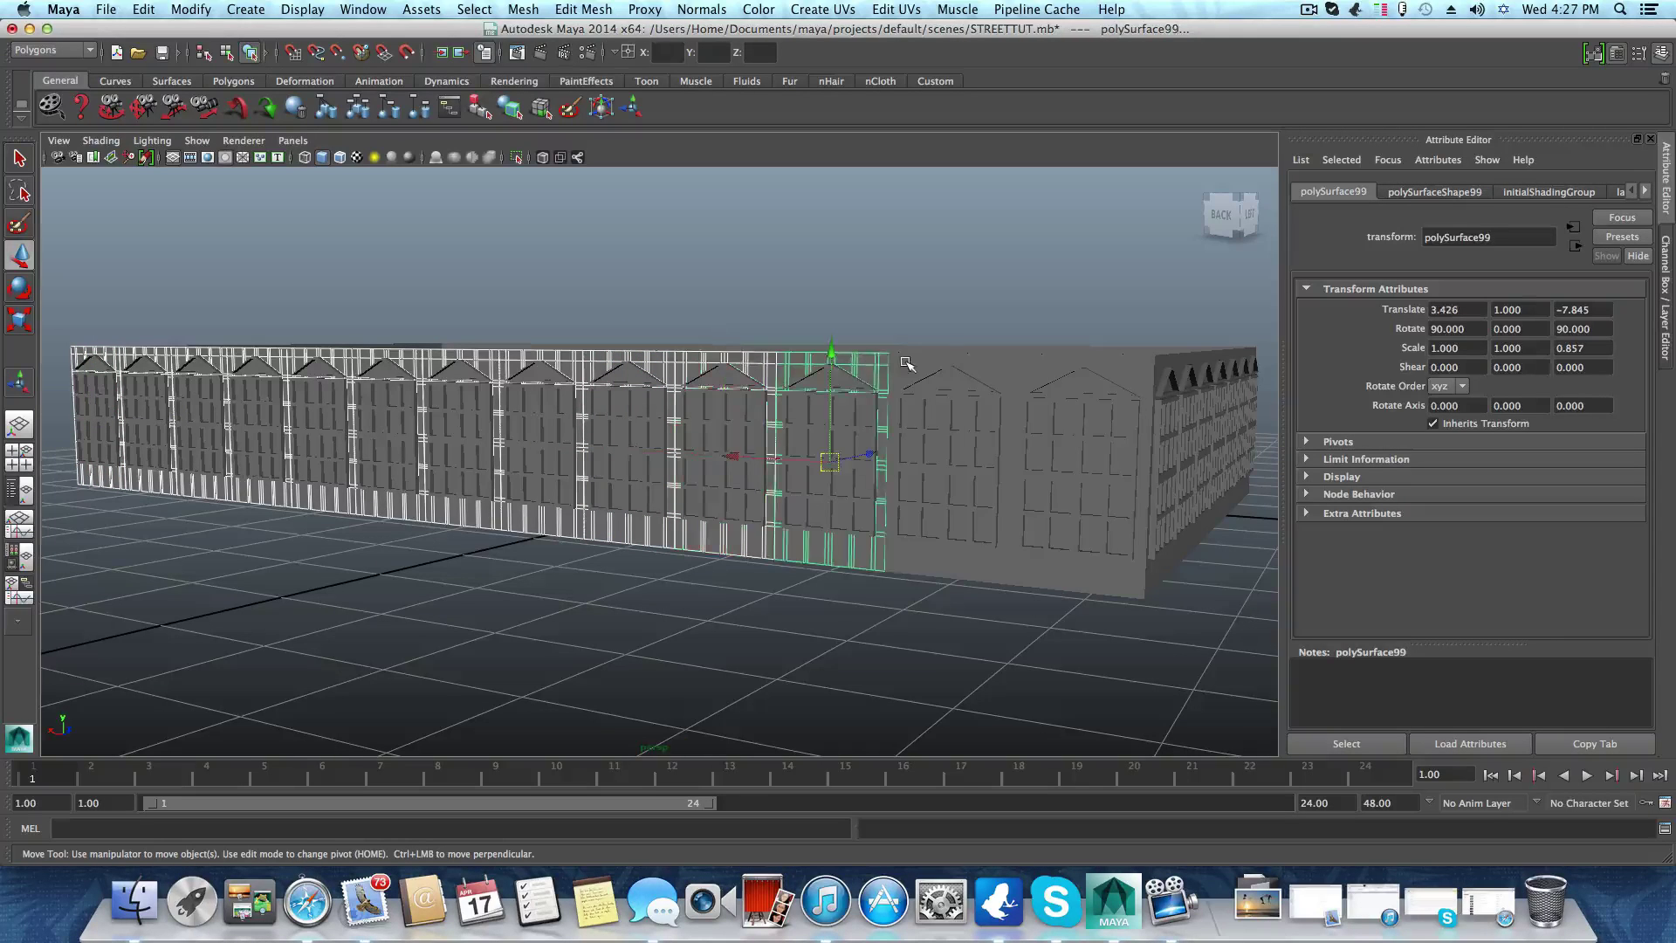
click(1000, 363)
click(1028, 365)
alt+drag(1028, 365, 831, 417)
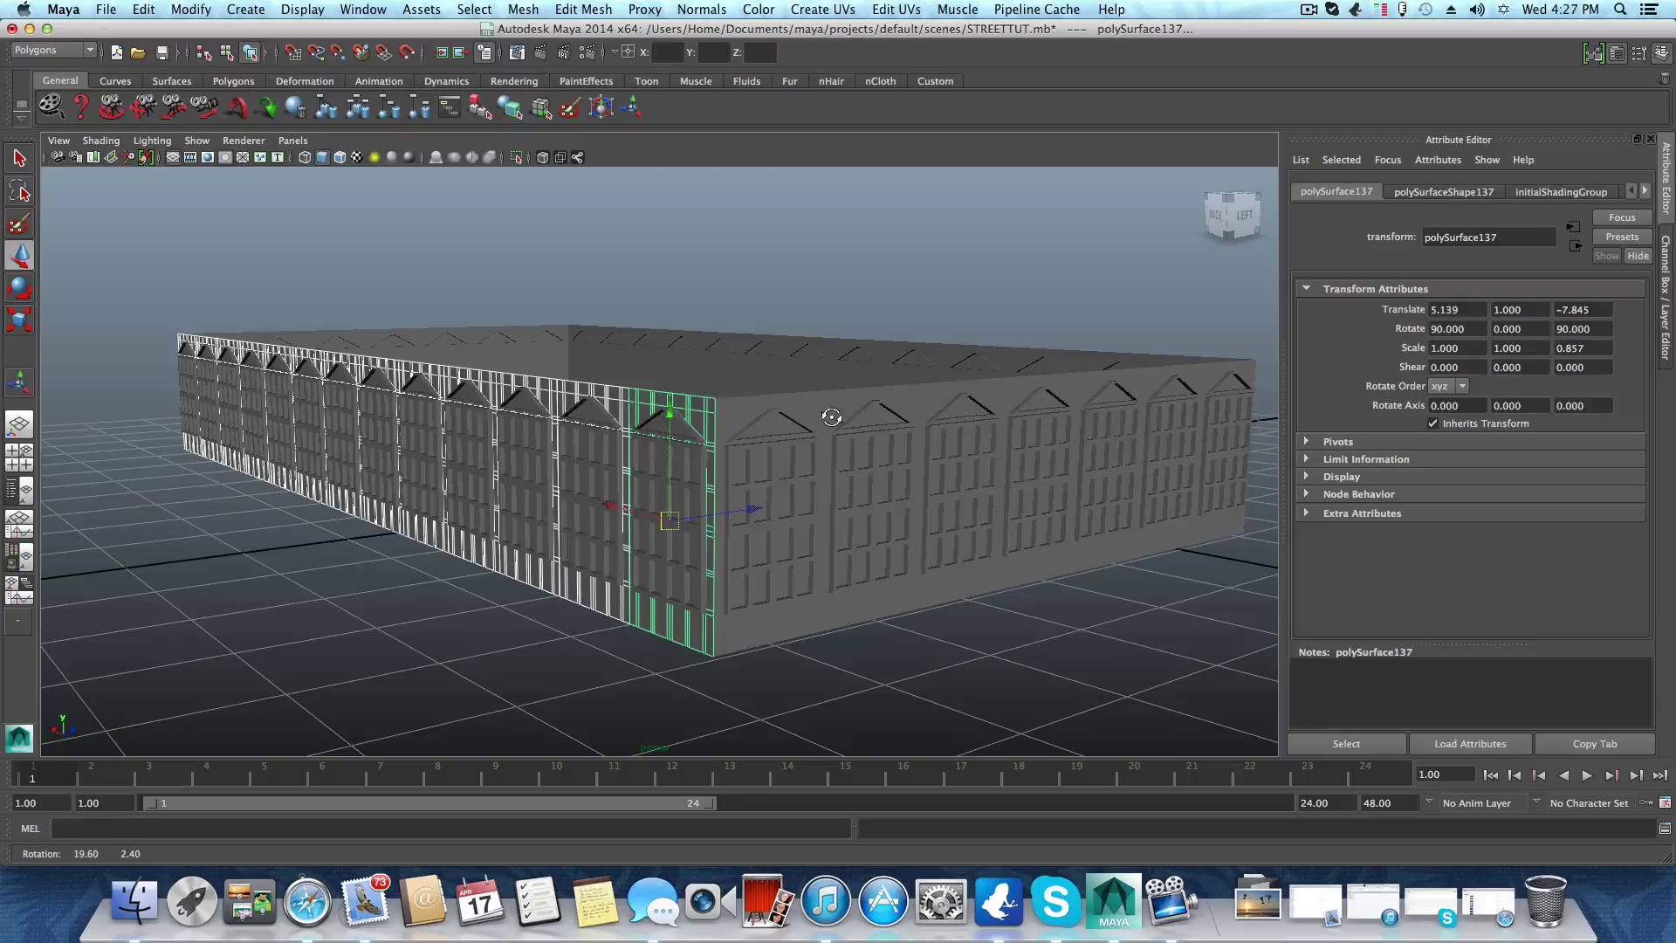
Add the first three panels of the adjoining short wall to the selection
alt+drag(830, 417, 845, 418)
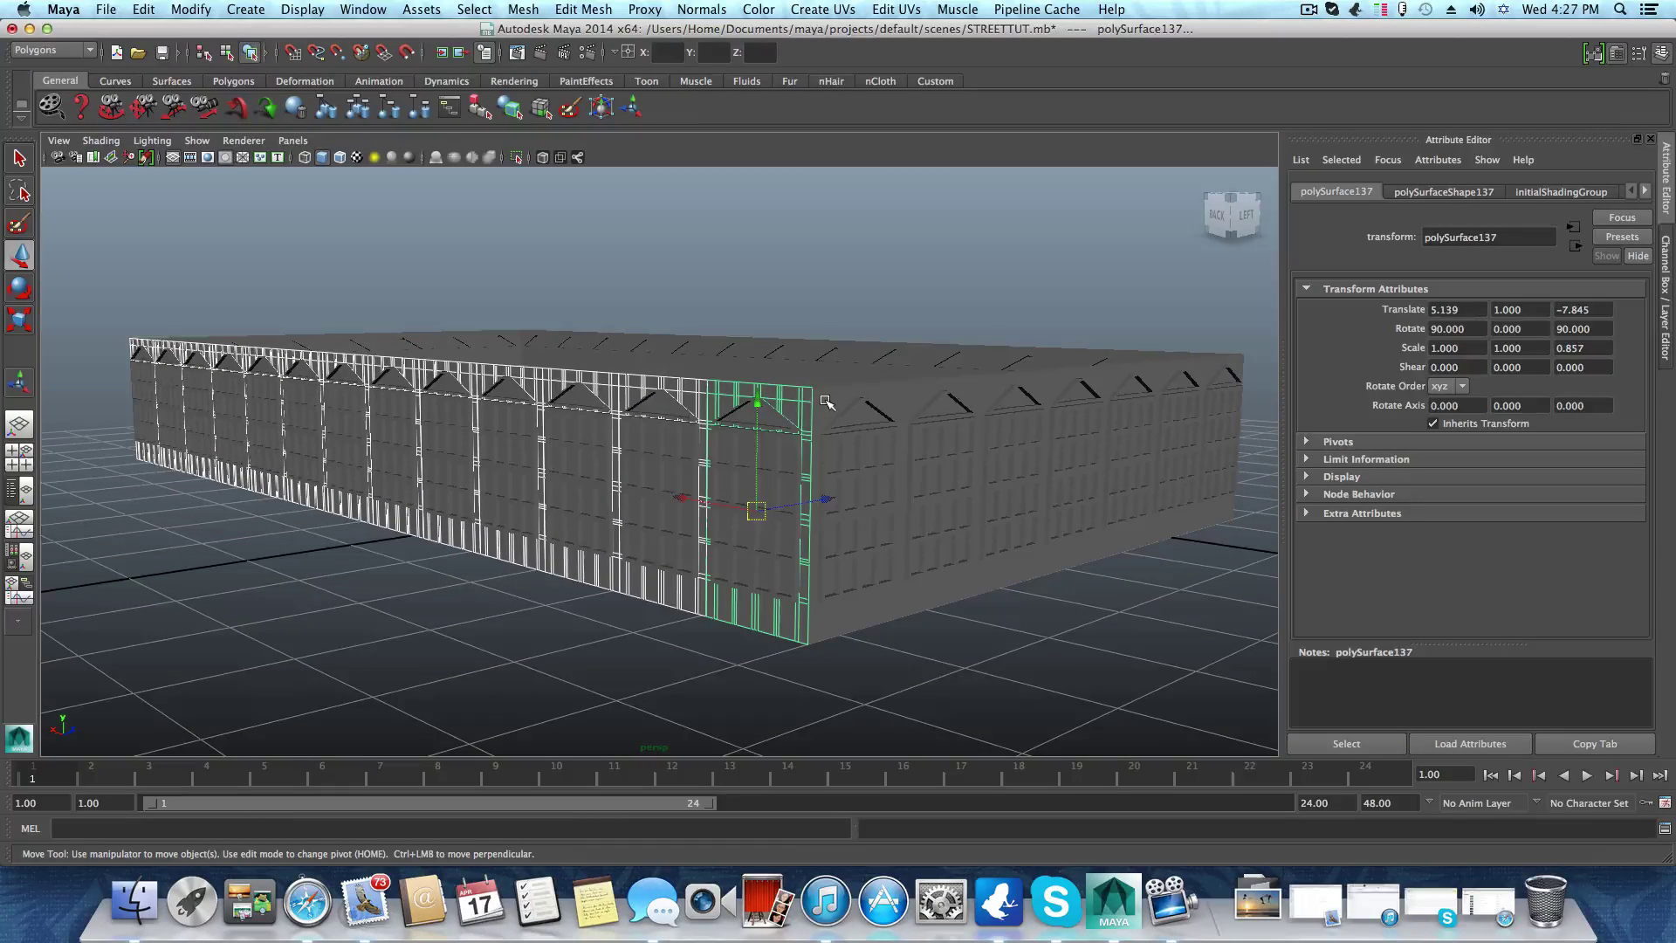
click(845, 399)
click(964, 385)
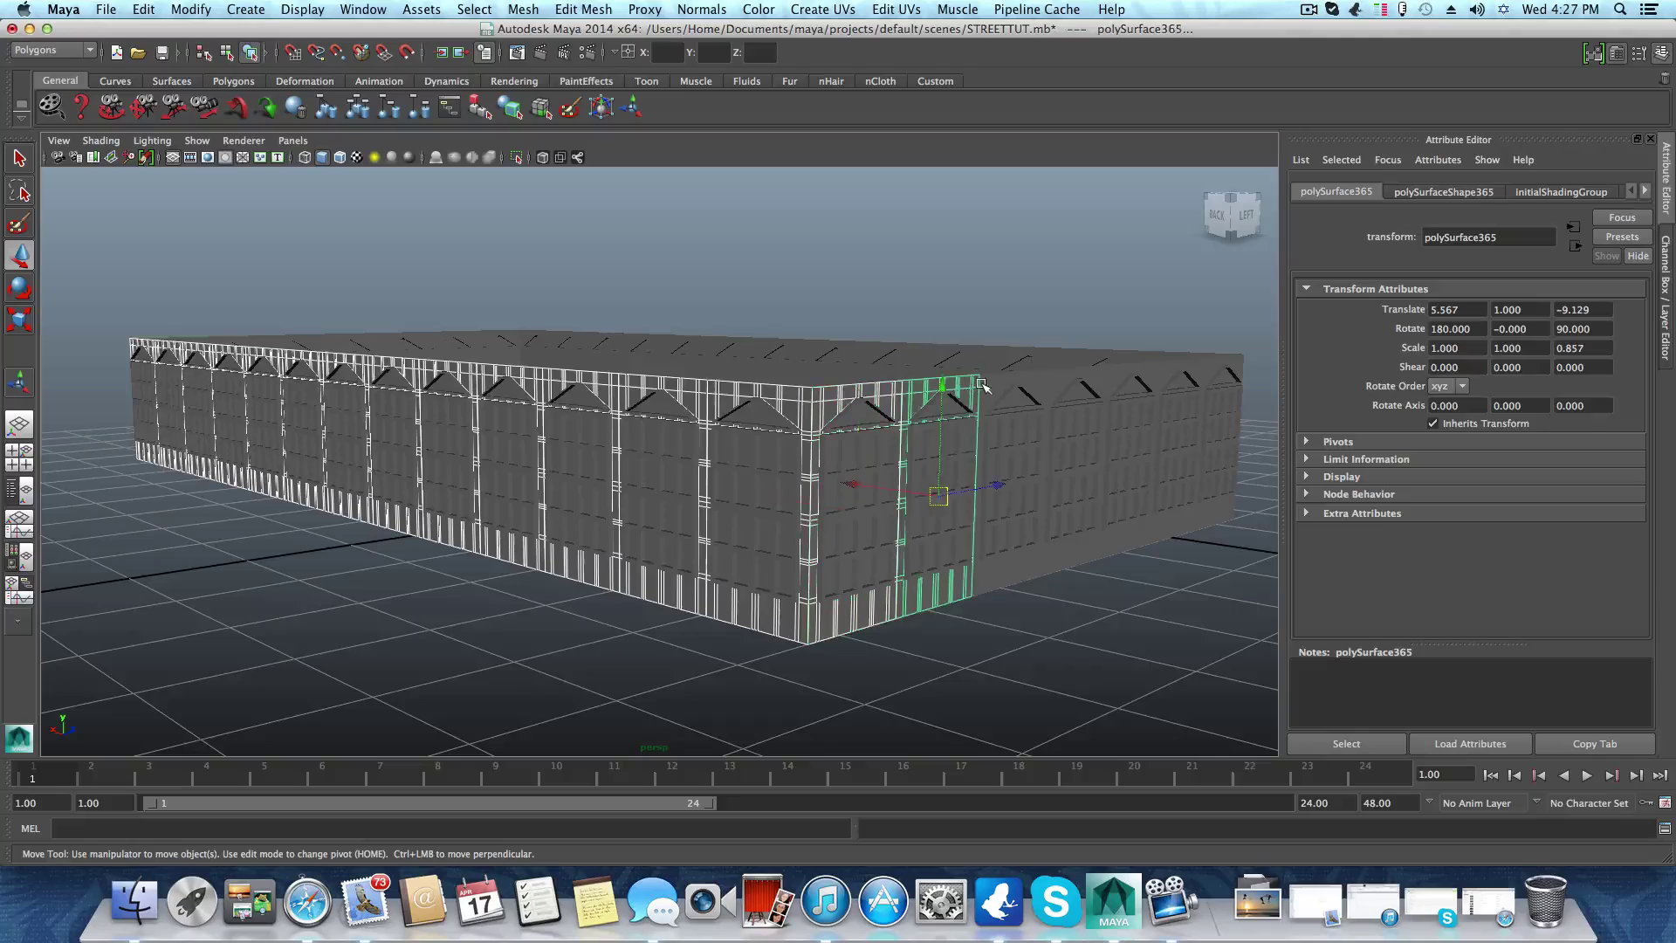
click(1028, 402)
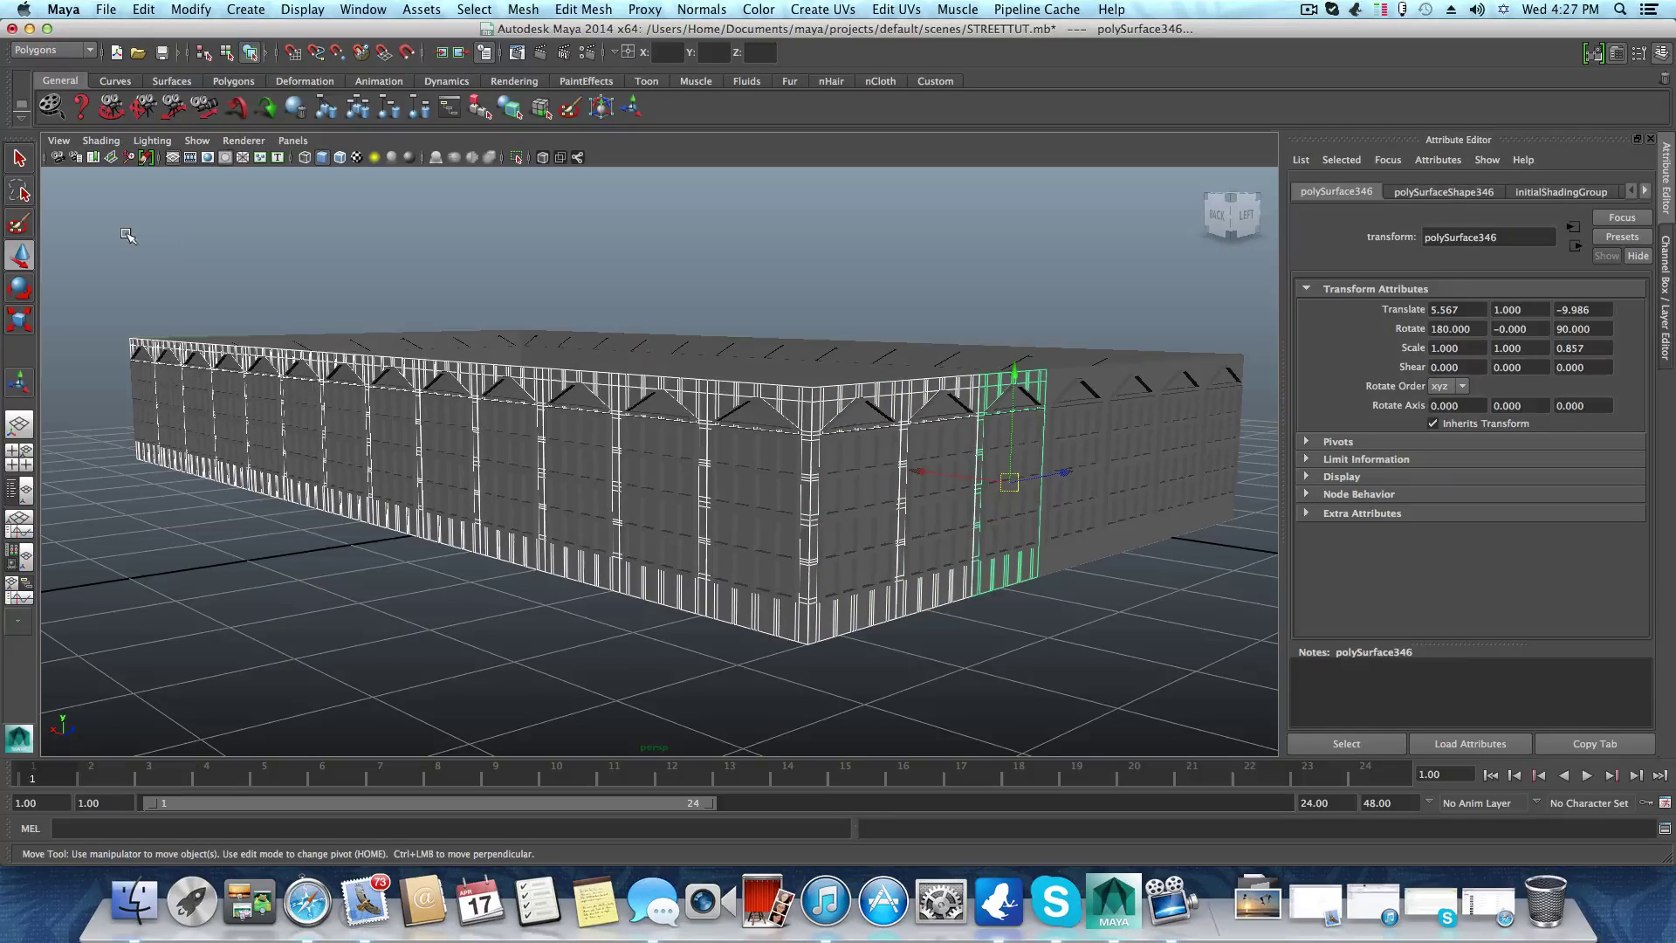
Select all wall panels of the building, duplicate them and raise the copies above the originals to form a second storey
drag(110, 262, 1255, 694)
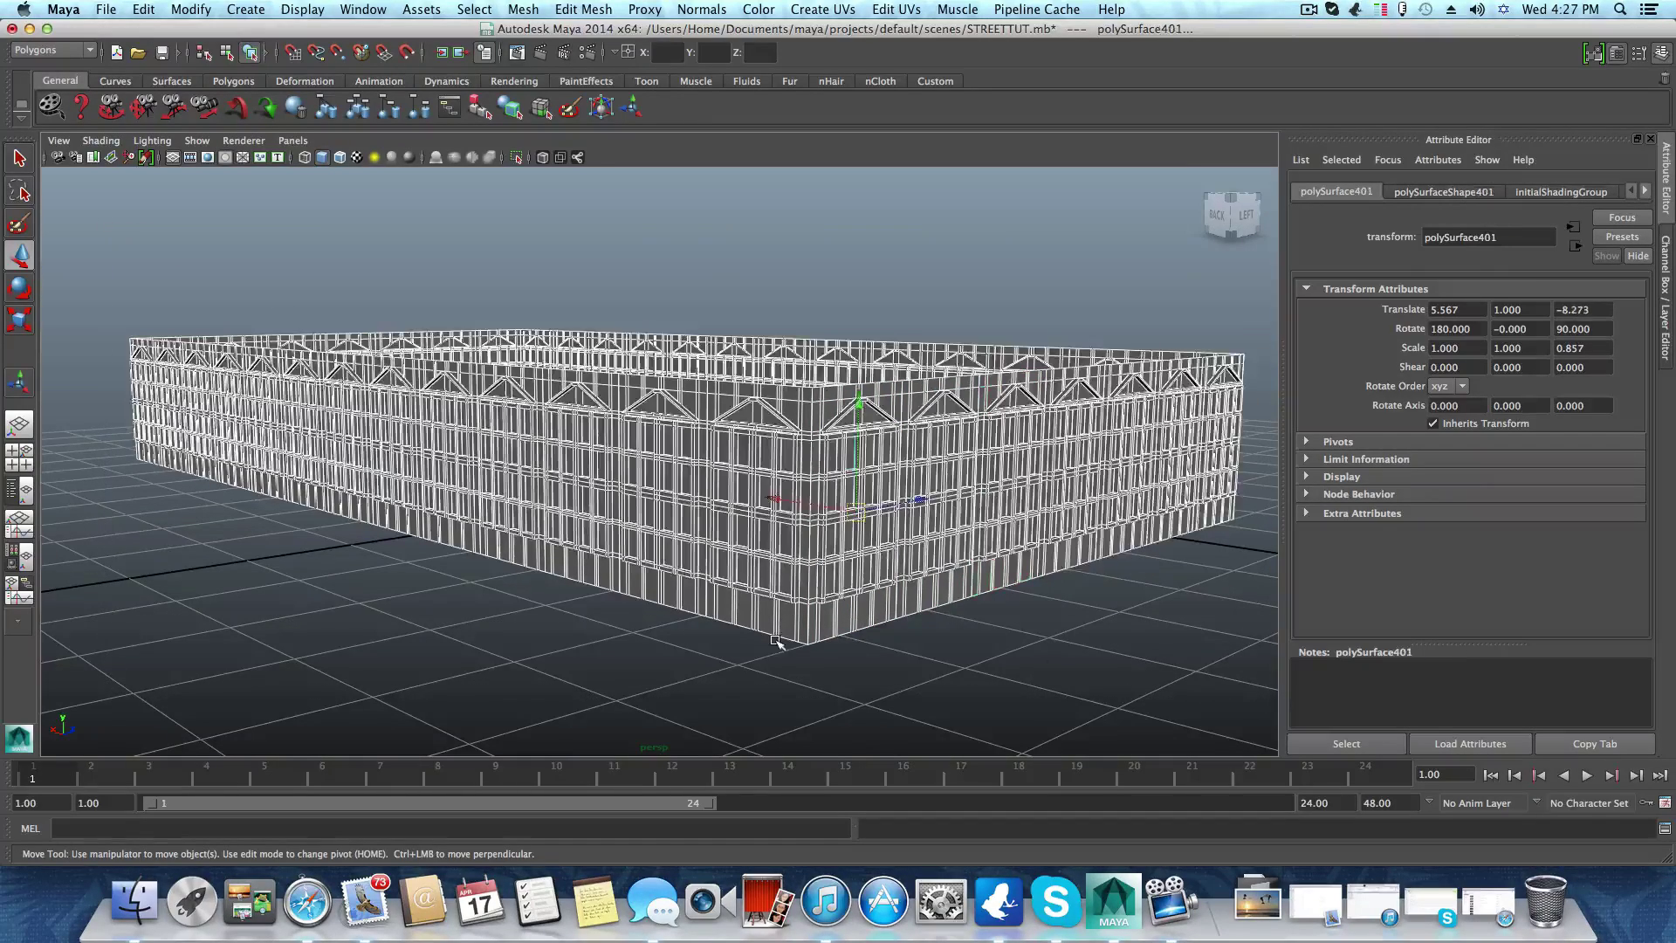
mouse_move(780, 638)
alt+mouse_down()
mouse_move(874, 647)
mouse_move(764, 650)
alt+mouse_up()
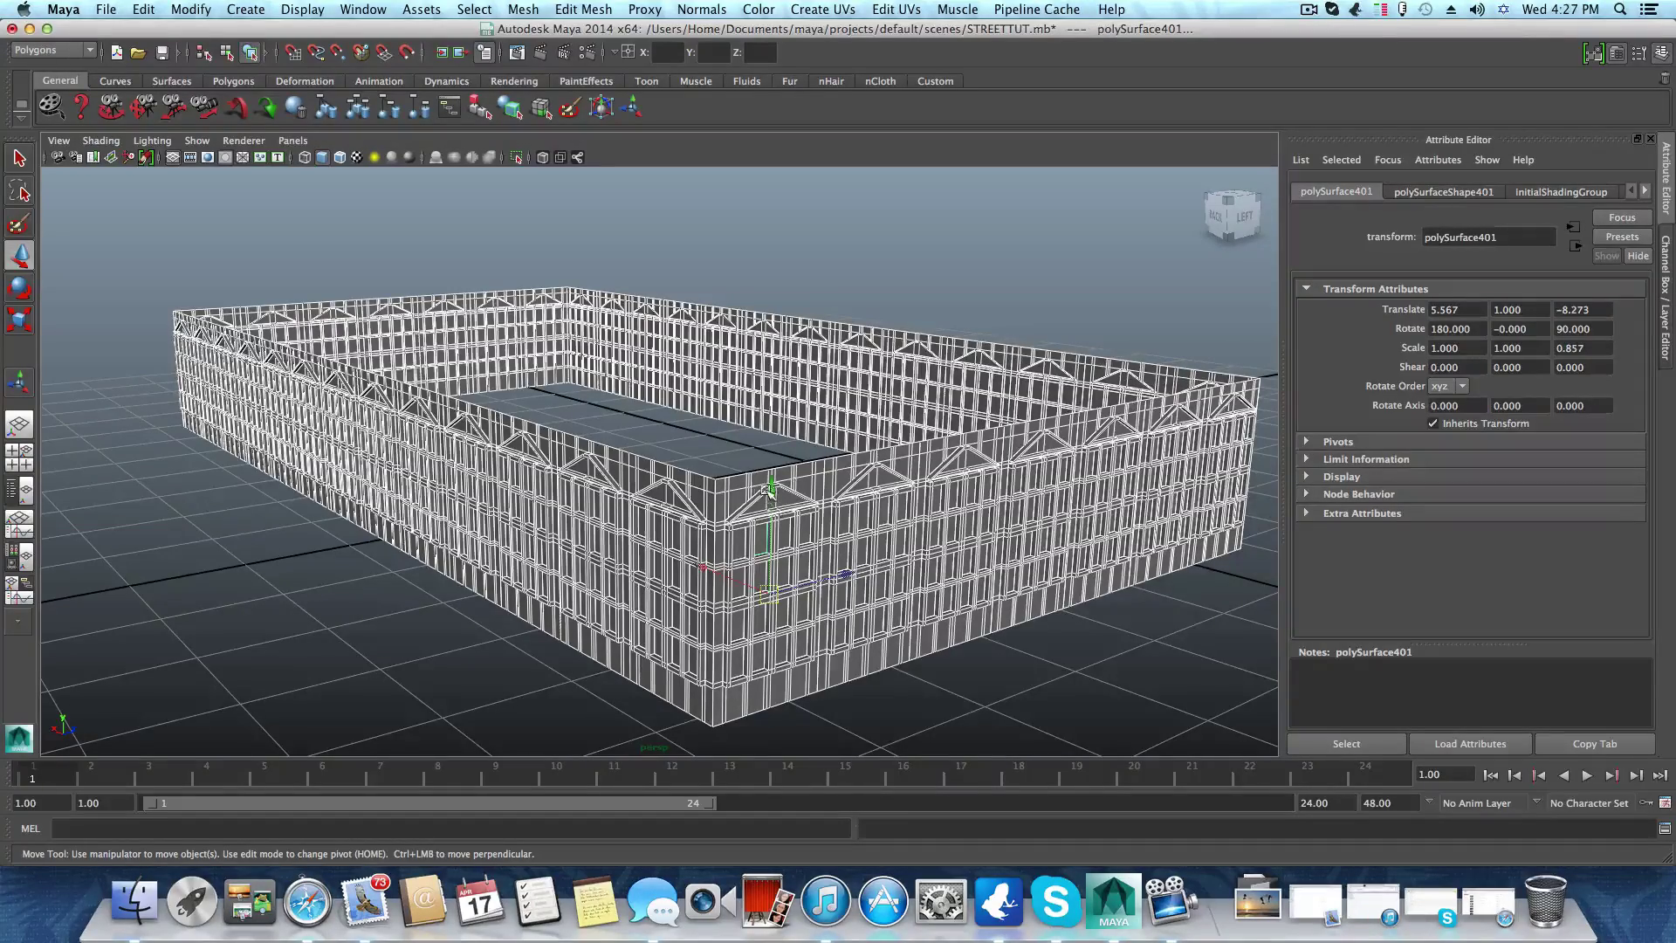
drag(768, 488, 782, 406)
Nudge the duplicated storey up to a Y translation of 2.558 so it sits on top of the lower walls
alt+middle_drag(744, 470, 698, 533)
alt+right_drag(699, 534, 757, 551)
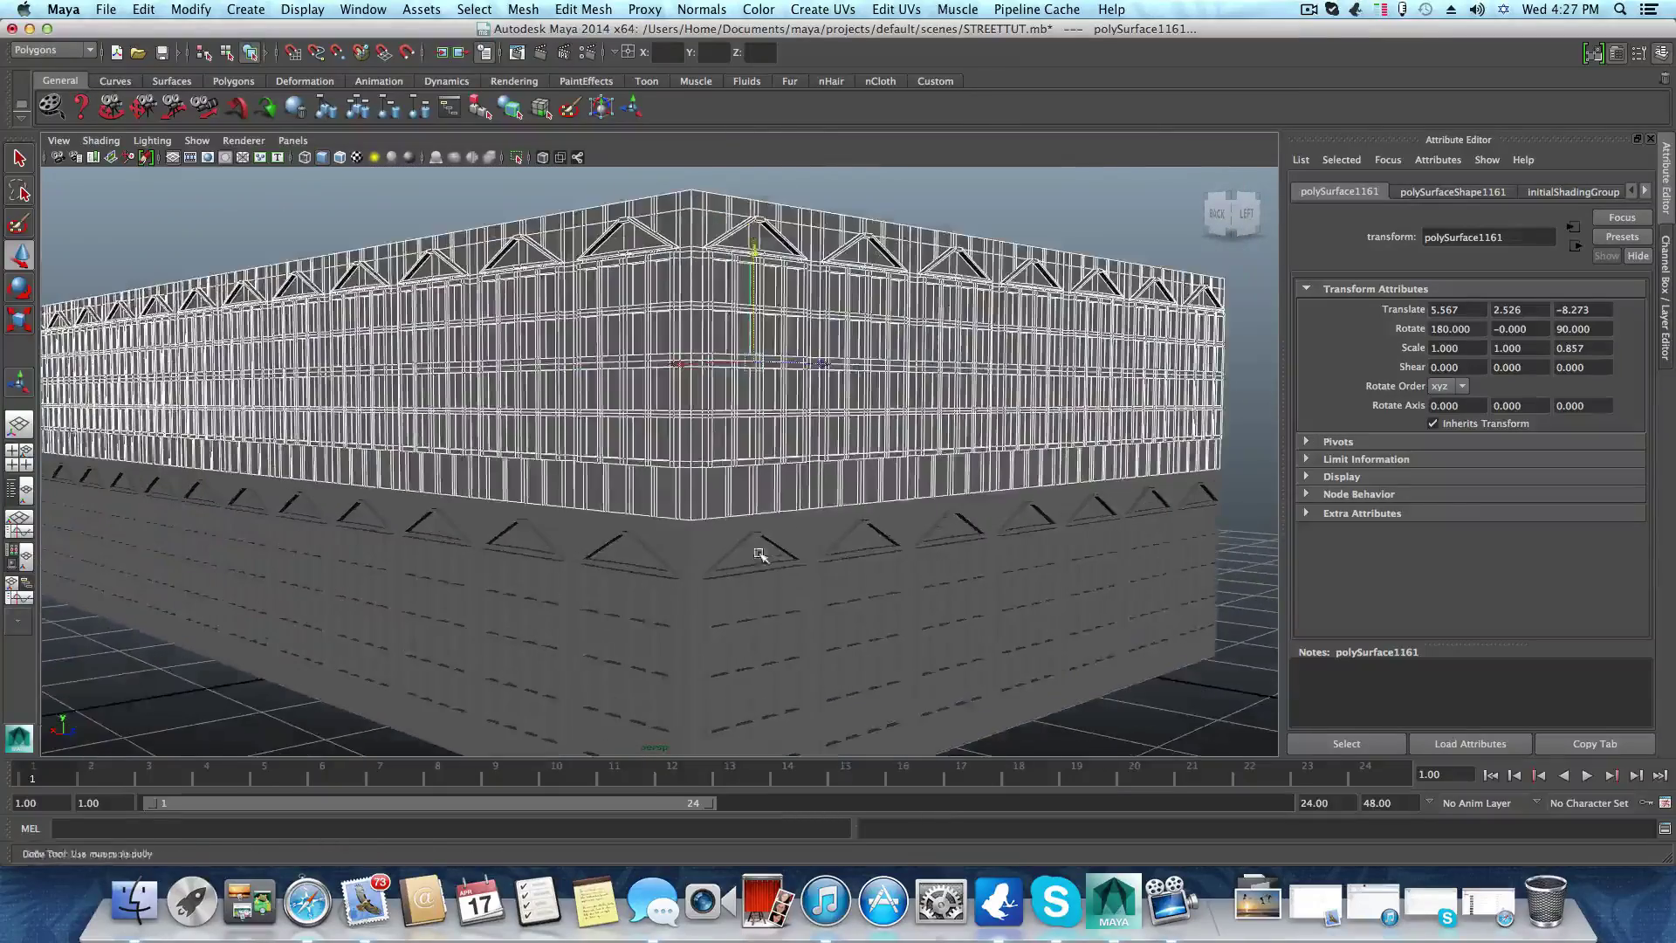
alt+middle_drag(757, 551, 763, 535)
alt+drag(766, 539, 671, 540)
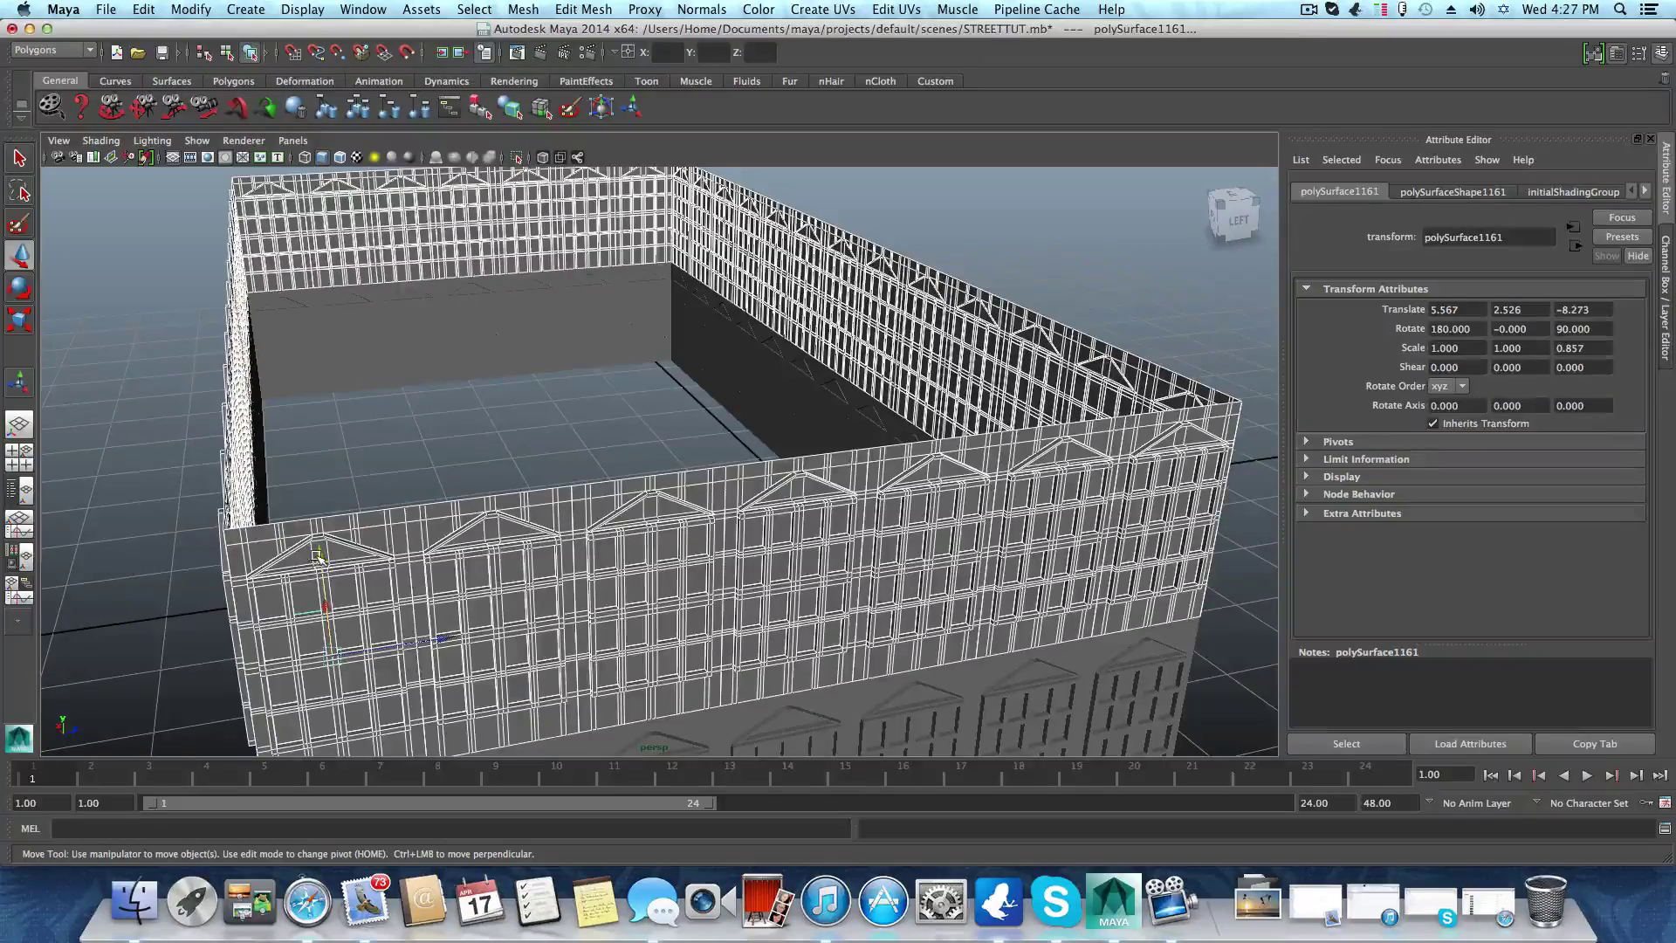
drag(317, 555, 318, 548)
alt+middle_drag(360, 580, 453, 483)
mouse_move(384, 548)
alt+mouse_down()
mouse_move(411, 536)
mouse_move(415, 553)
alt+mouse_up()
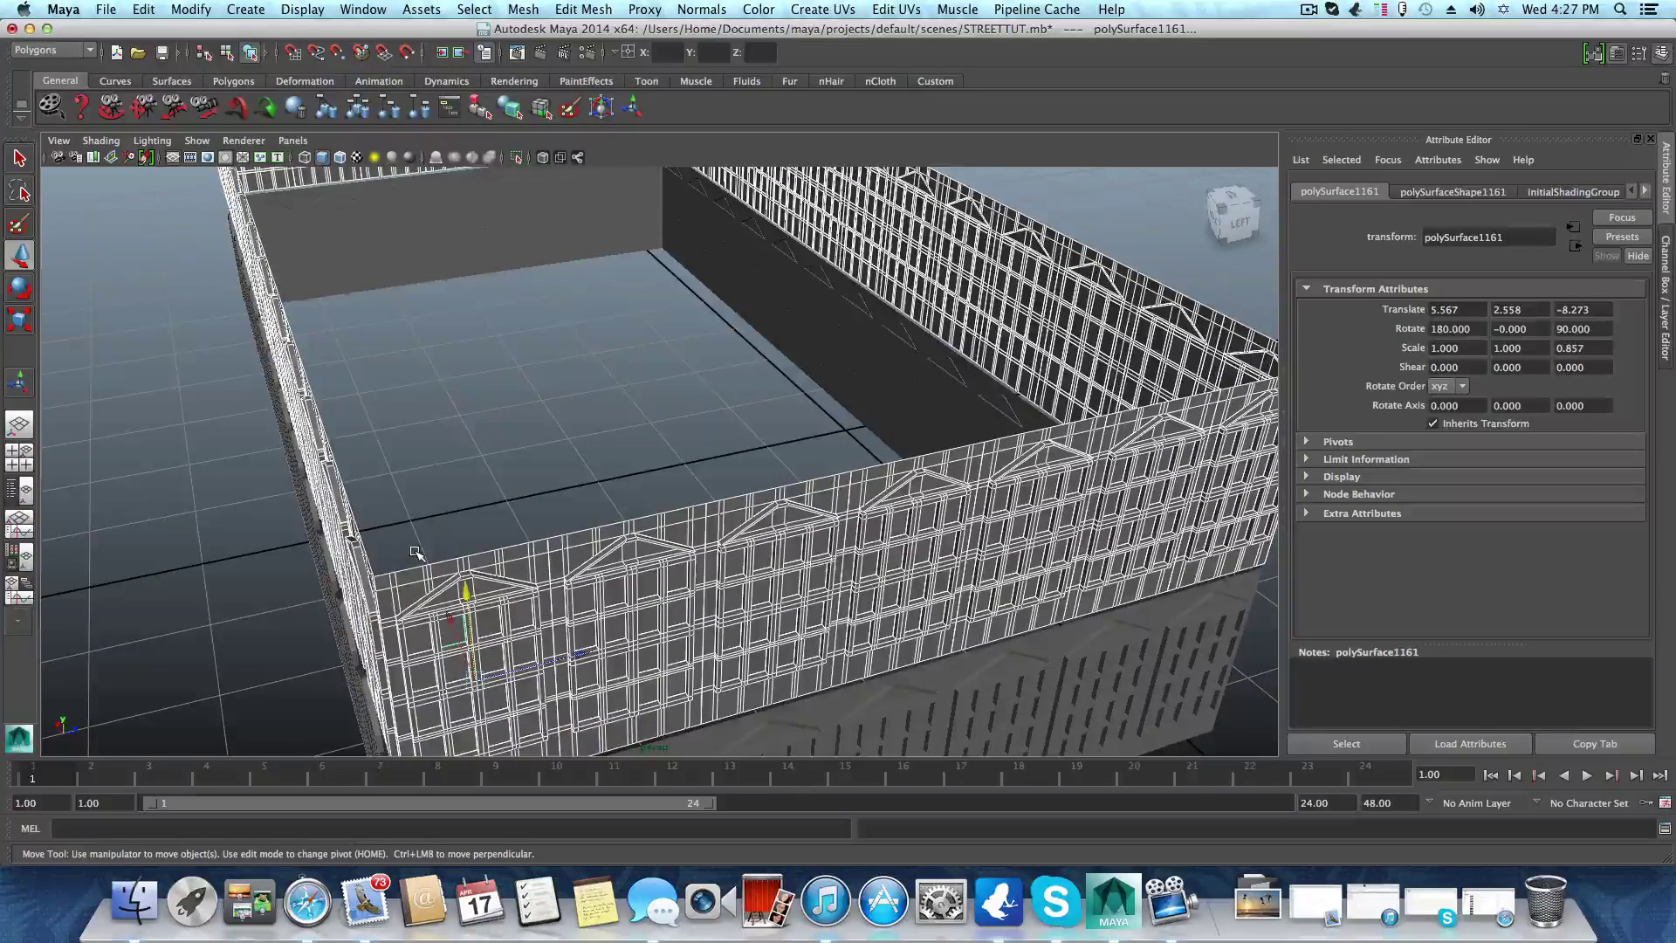
Try to move the pivot points of the duplicated upper-storey panels downward in pivot editing mode, and undo the move
key(Home)
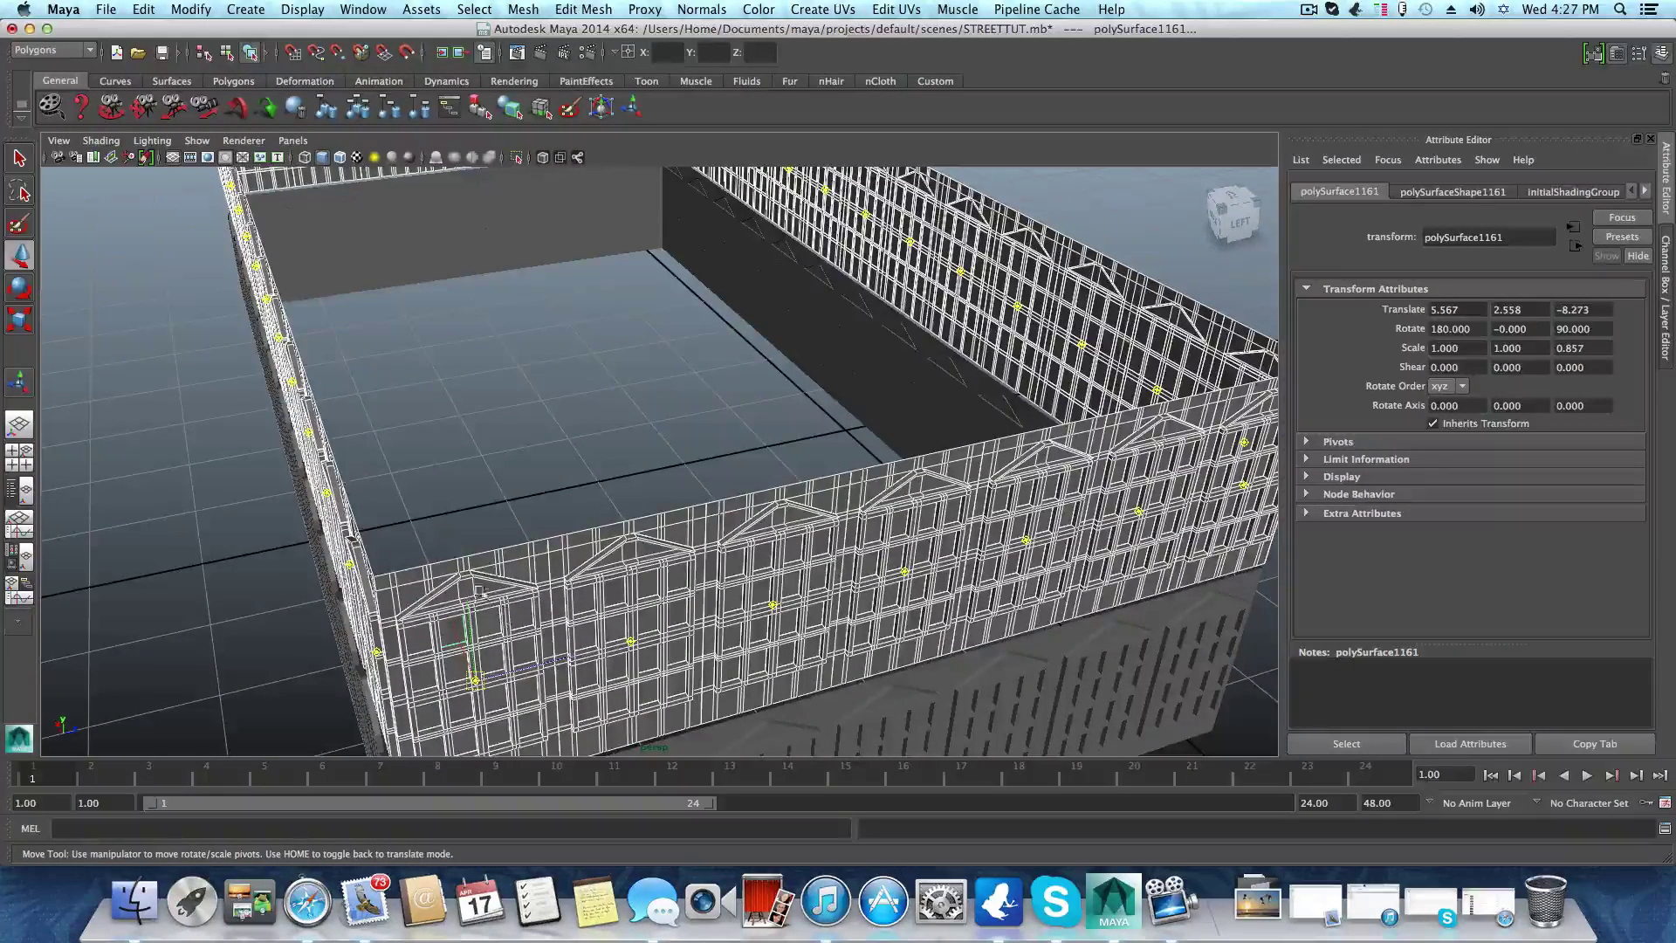
alt+middle_drag(479, 591, 535, 479)
alt+drag(535, 479, 489, 397)
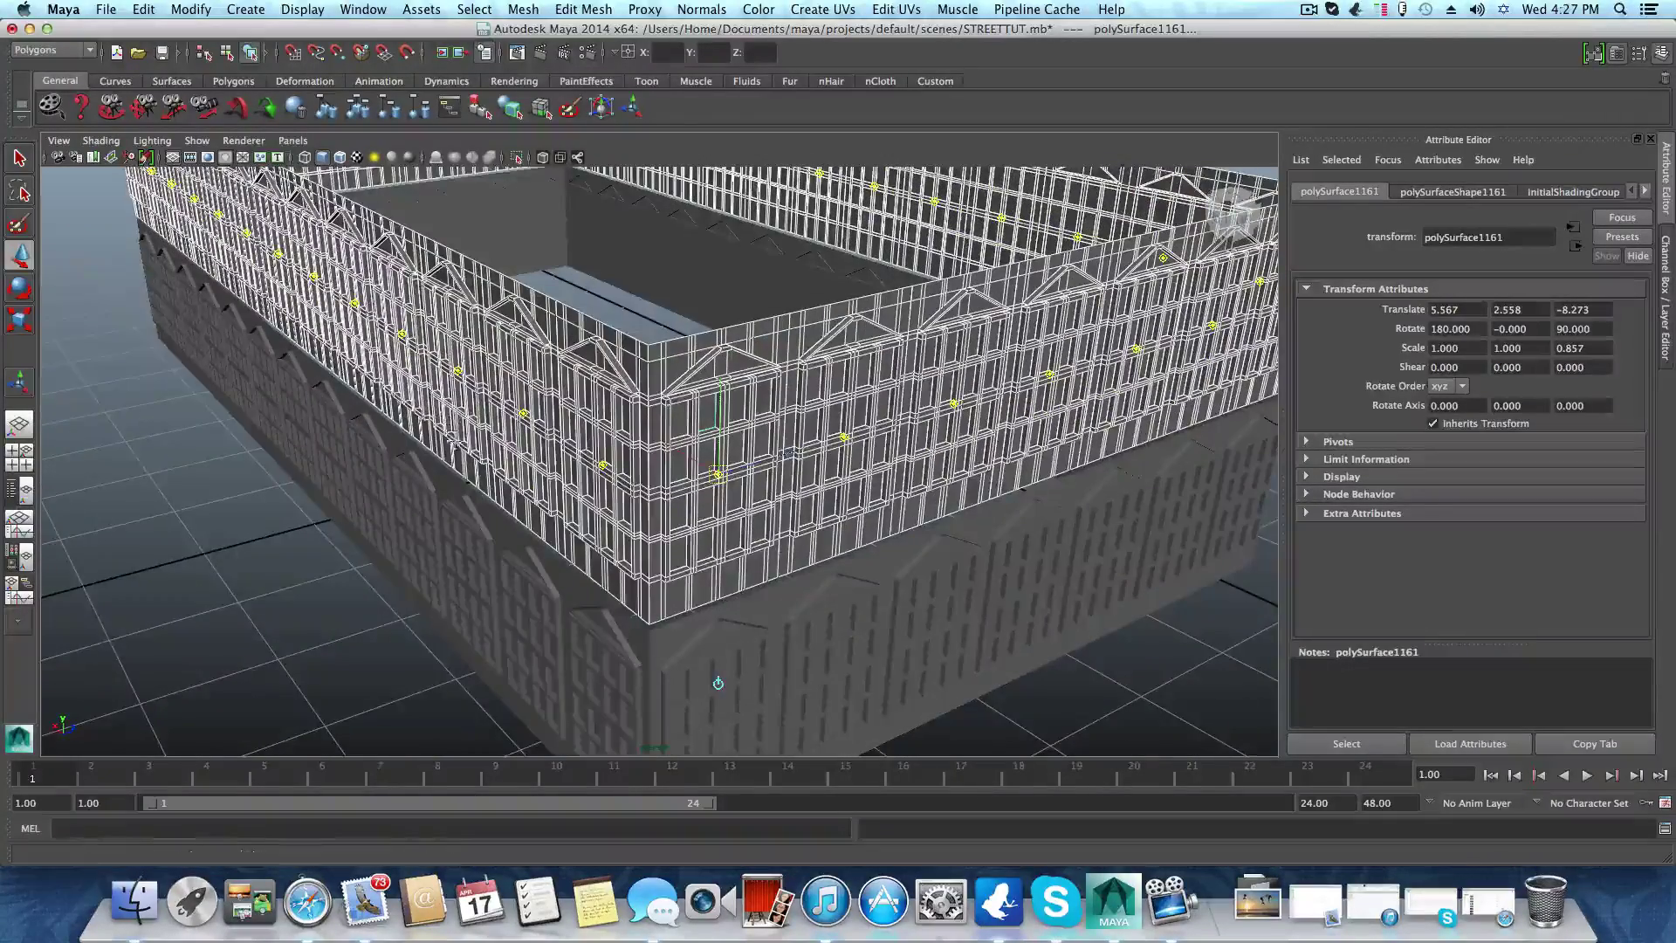
alt+middle_drag(477, 447, 423, 427)
alt+drag(422, 426, 583, 638)
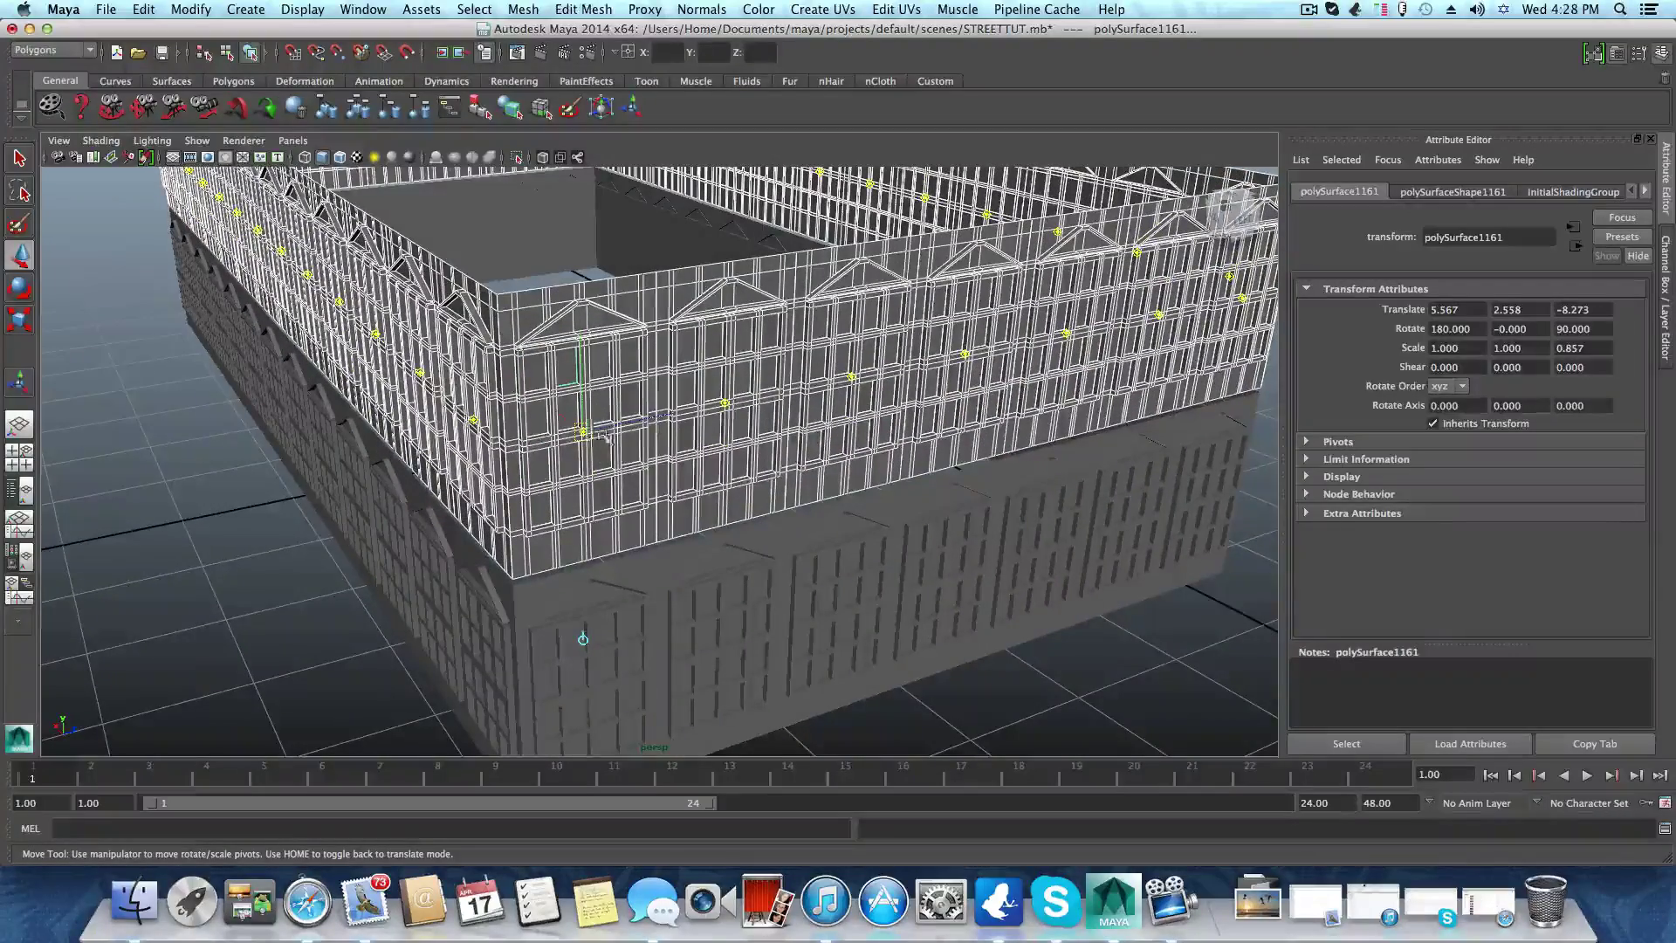
alt+drag(583, 639, 581, 612)
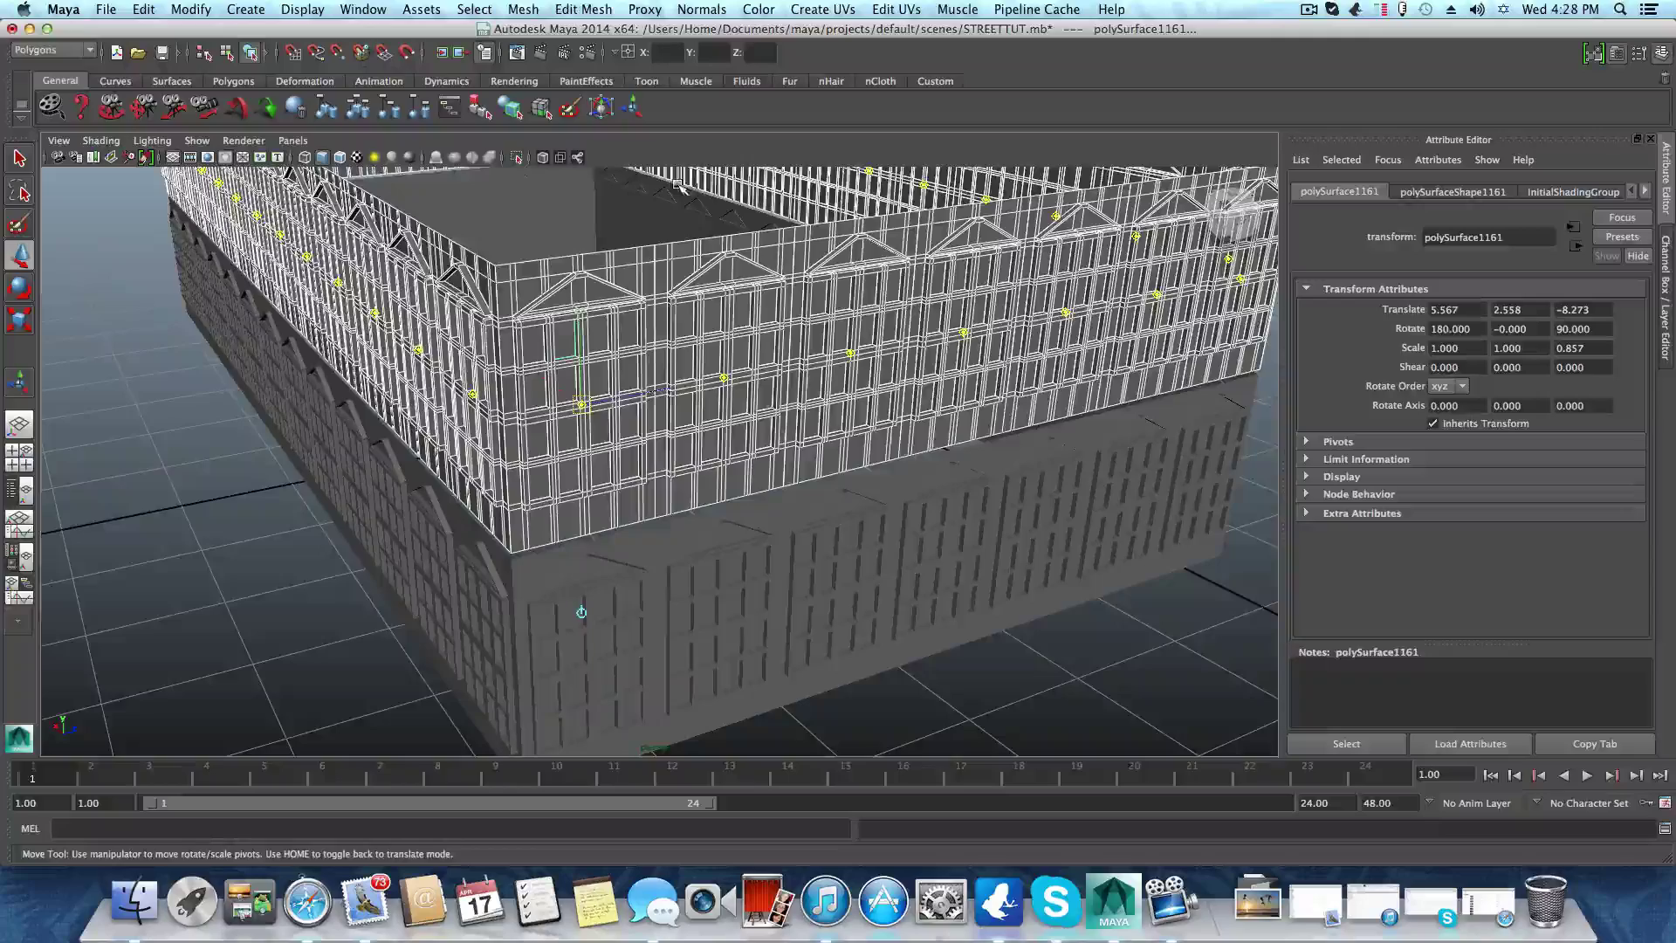
alt+drag(575, 321, 419, 268)
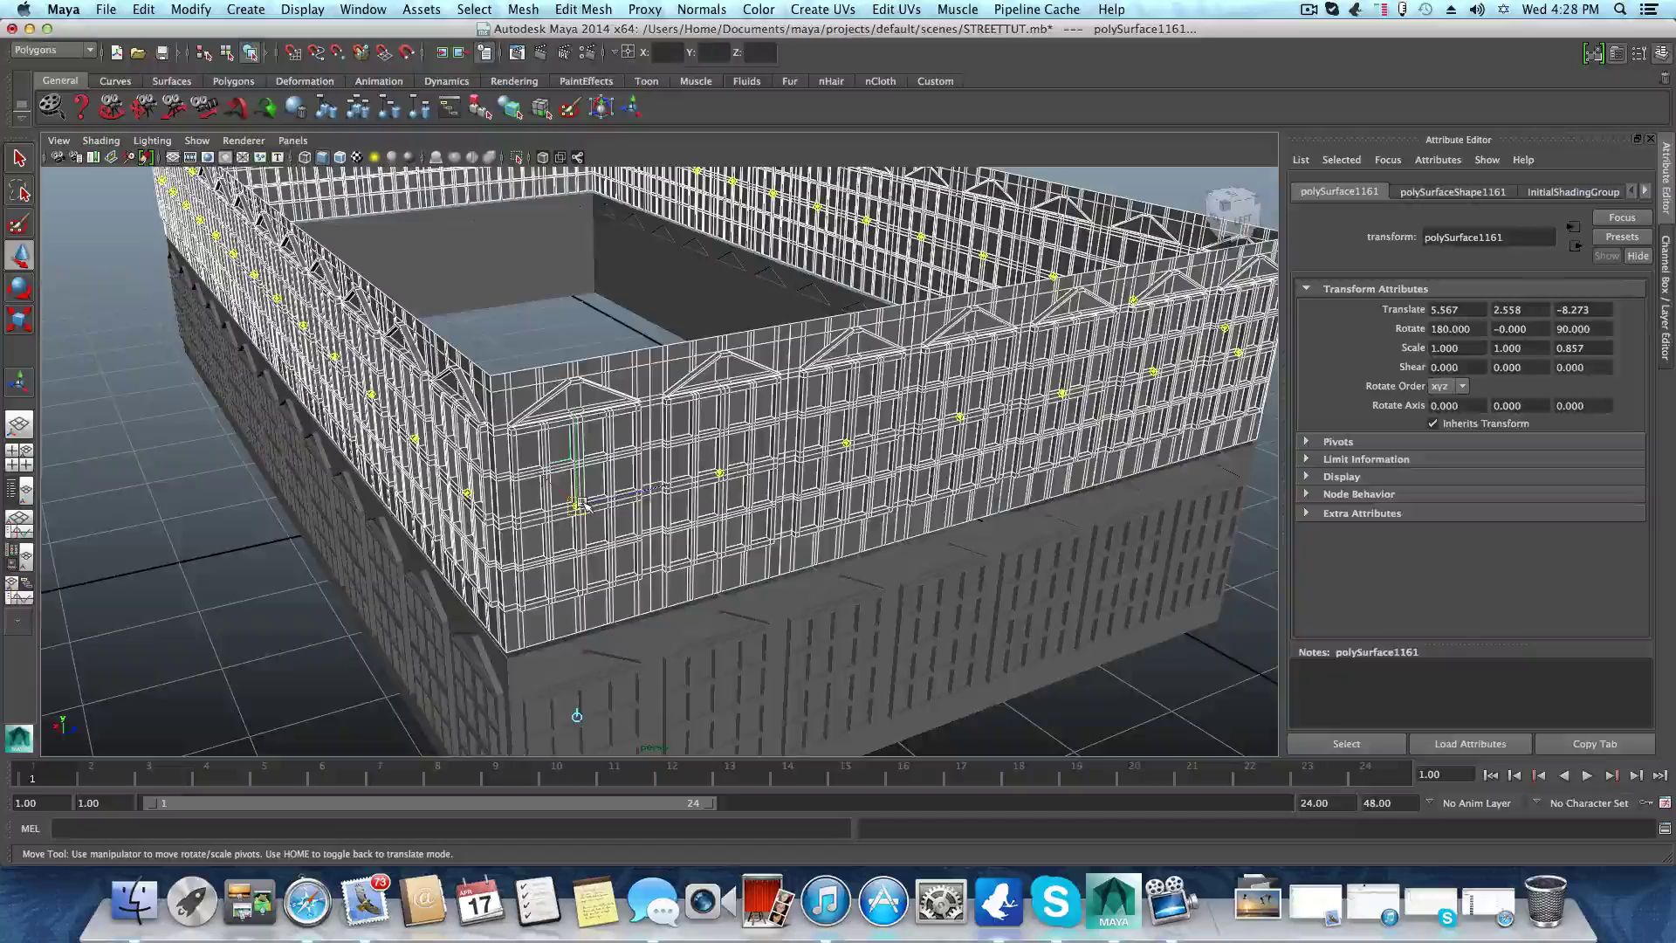
drag(578, 507, 562, 542)
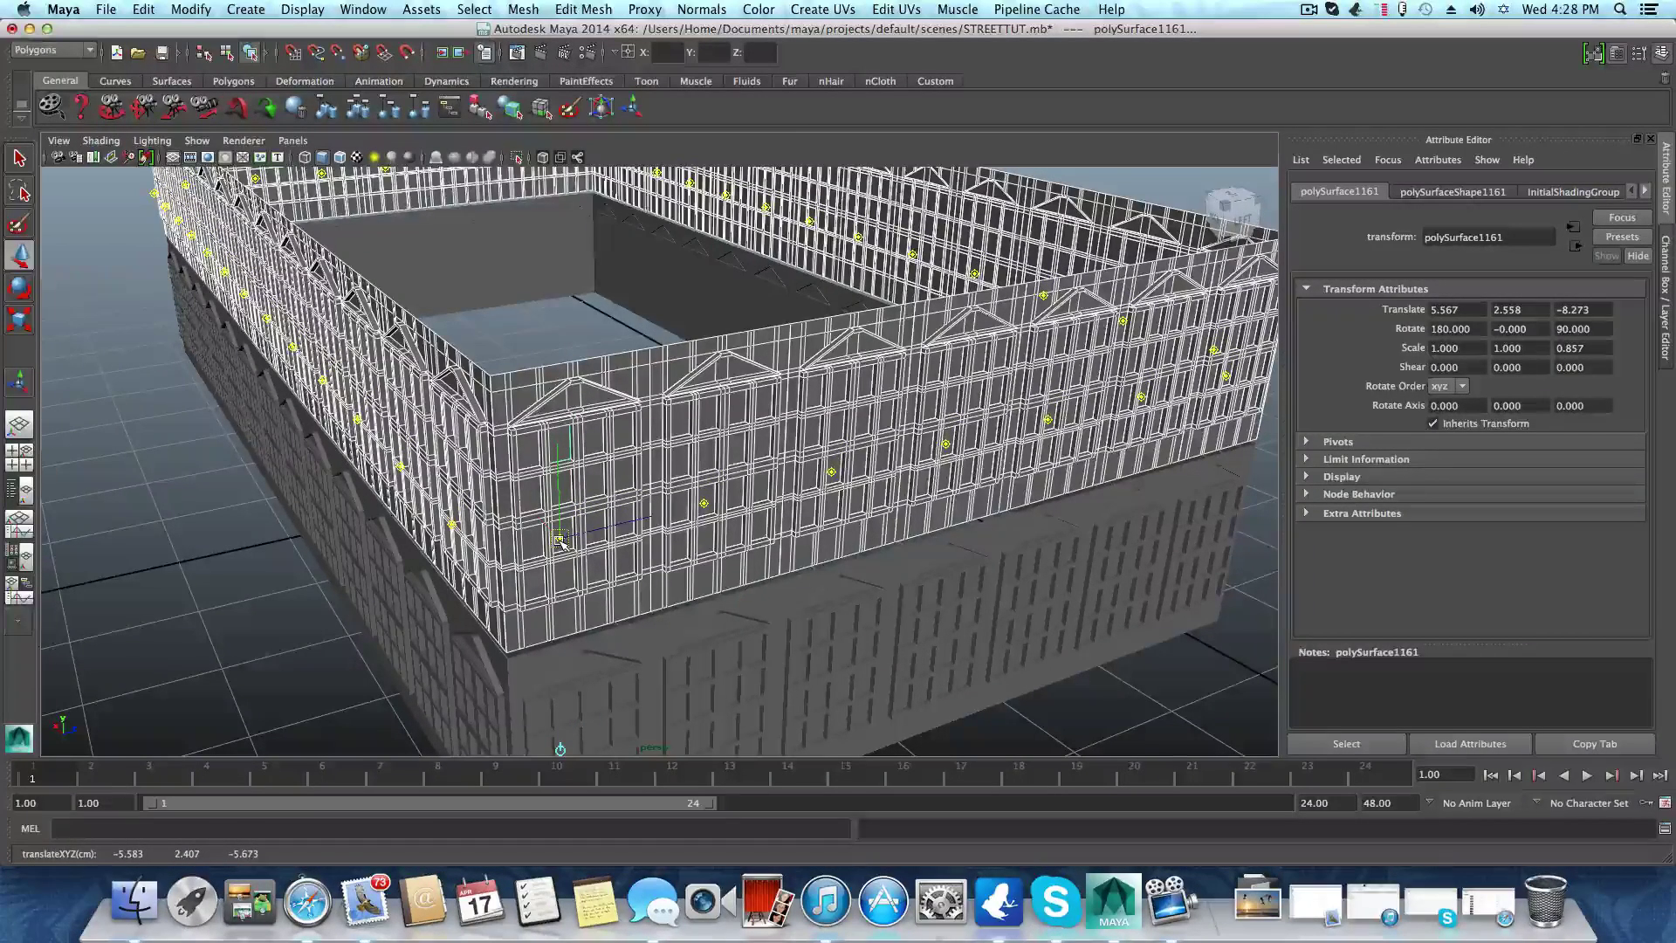
key(super+z)
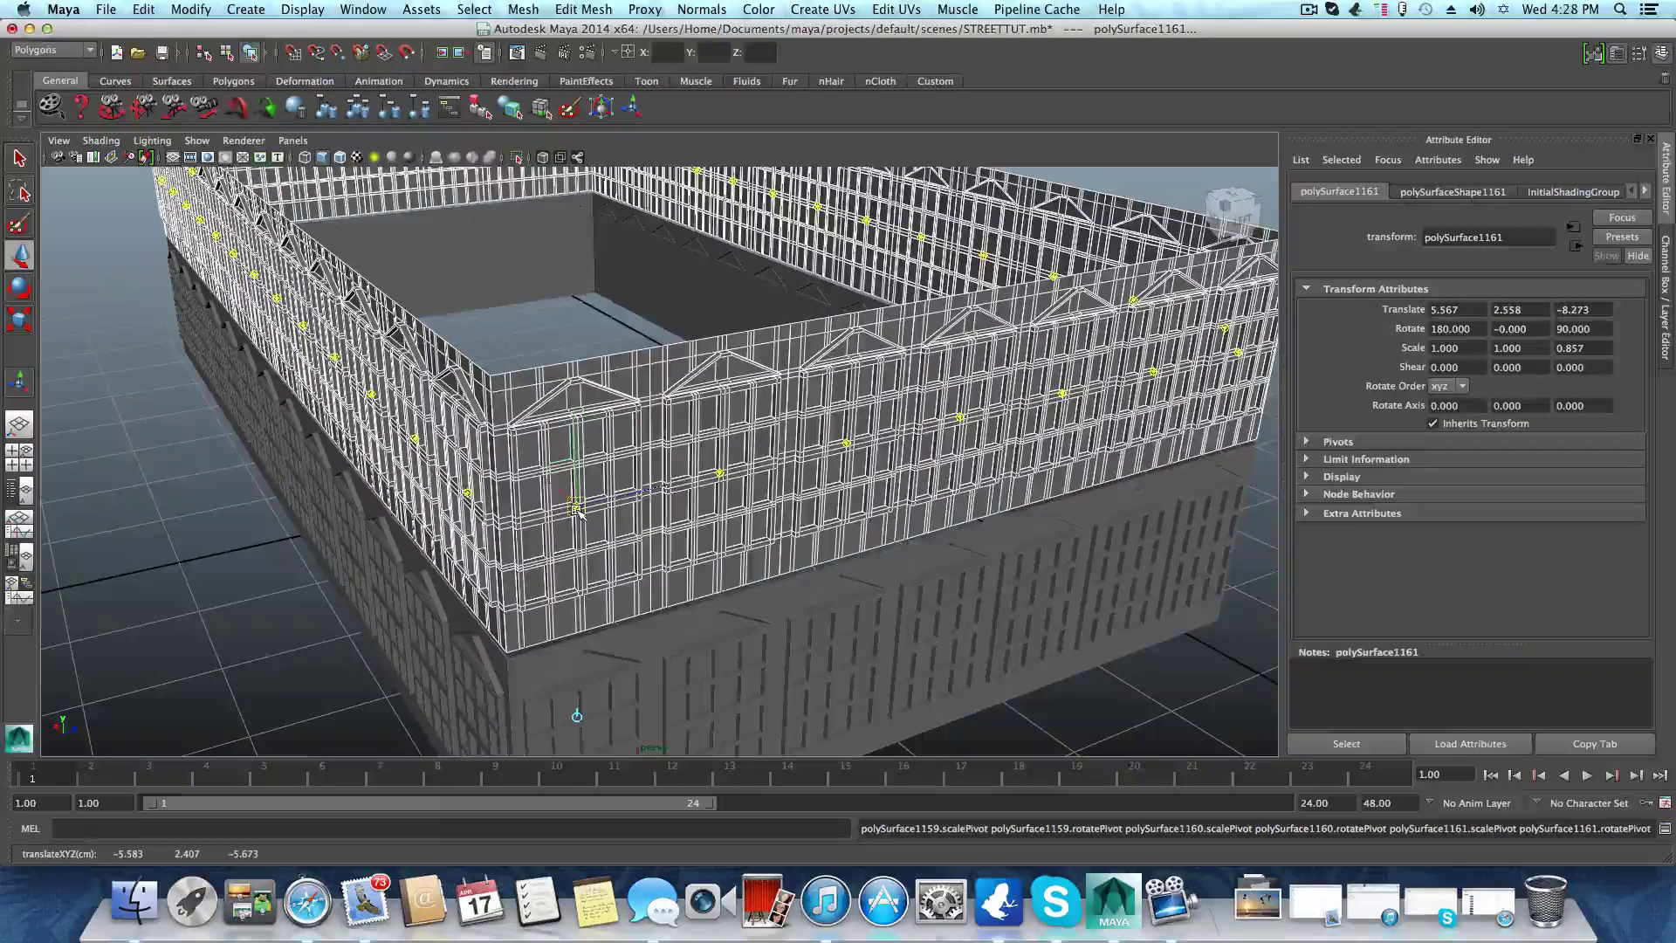
click(1504, 10)
click(1433, 33)
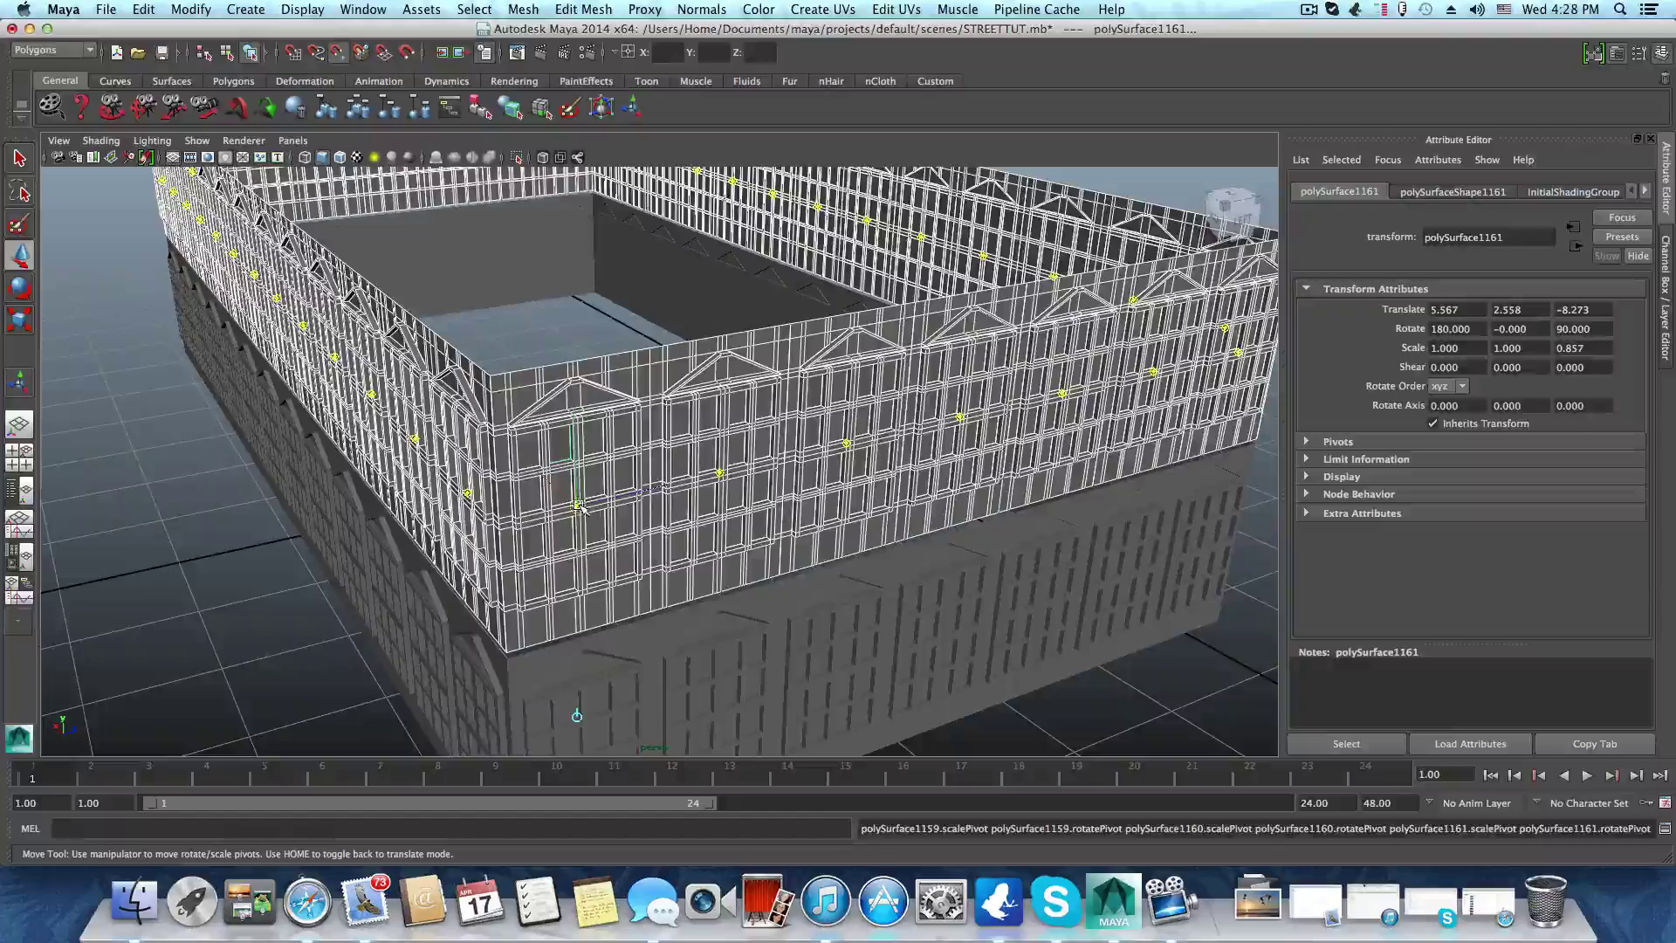
Snap the upper storey's pivot to its bottom corner vertex and leave pivot editing mode
drag(578, 506, 506, 655)
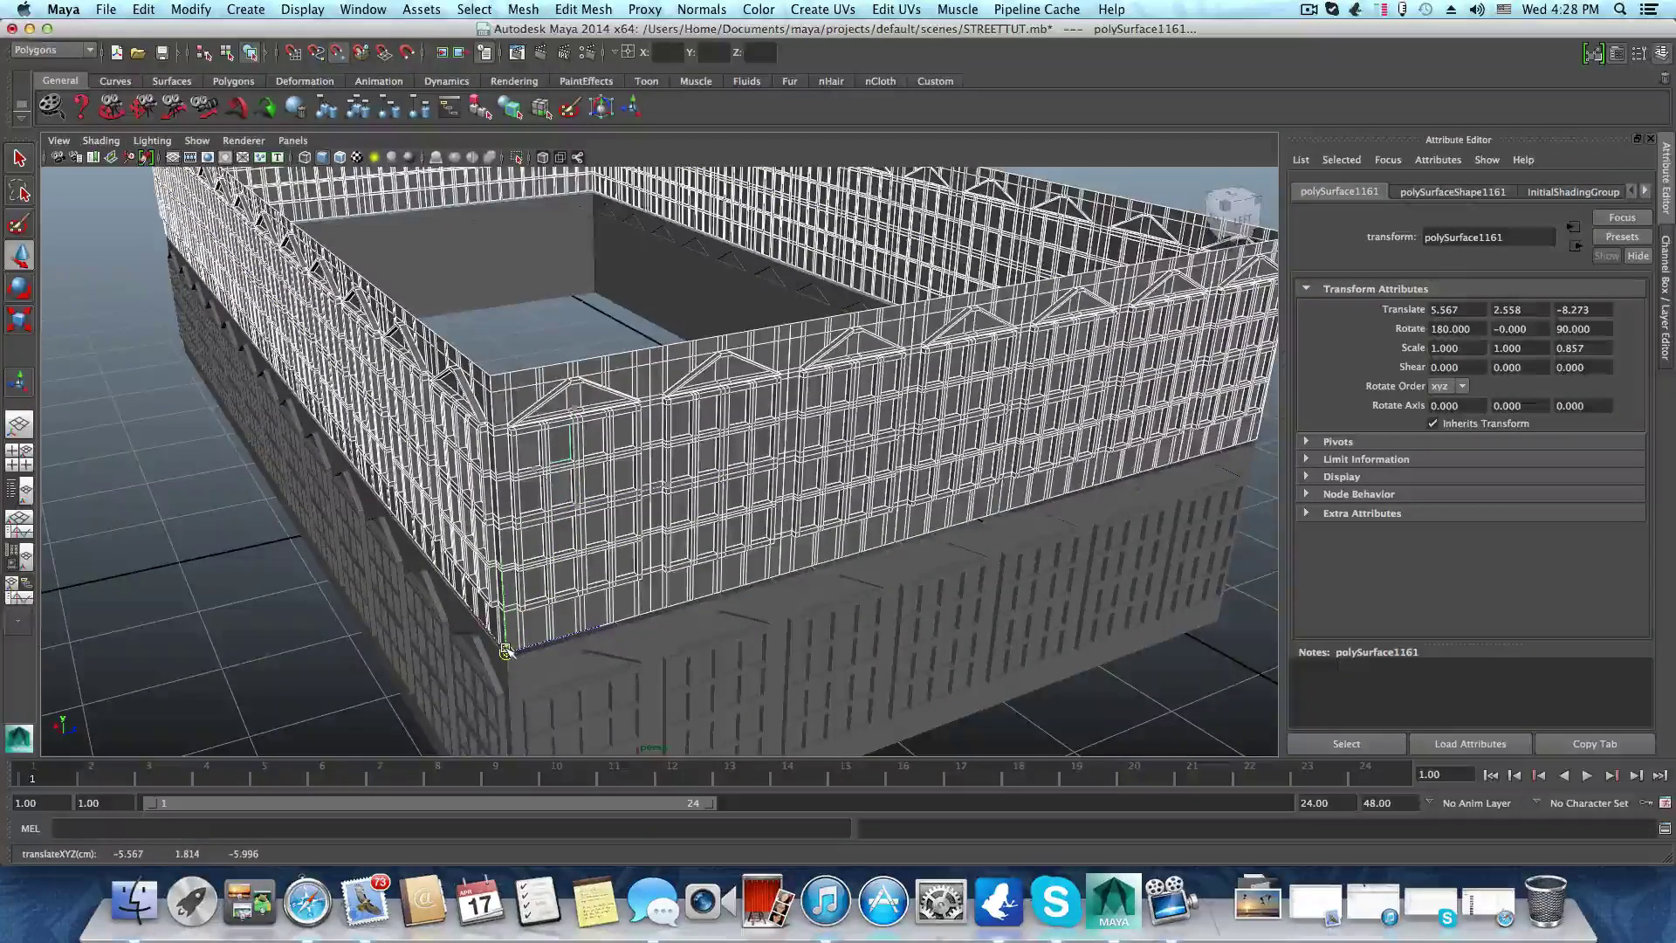
scroll(509, 650, up, 5)
alt+middle_drag(549, 602, 537, 559)
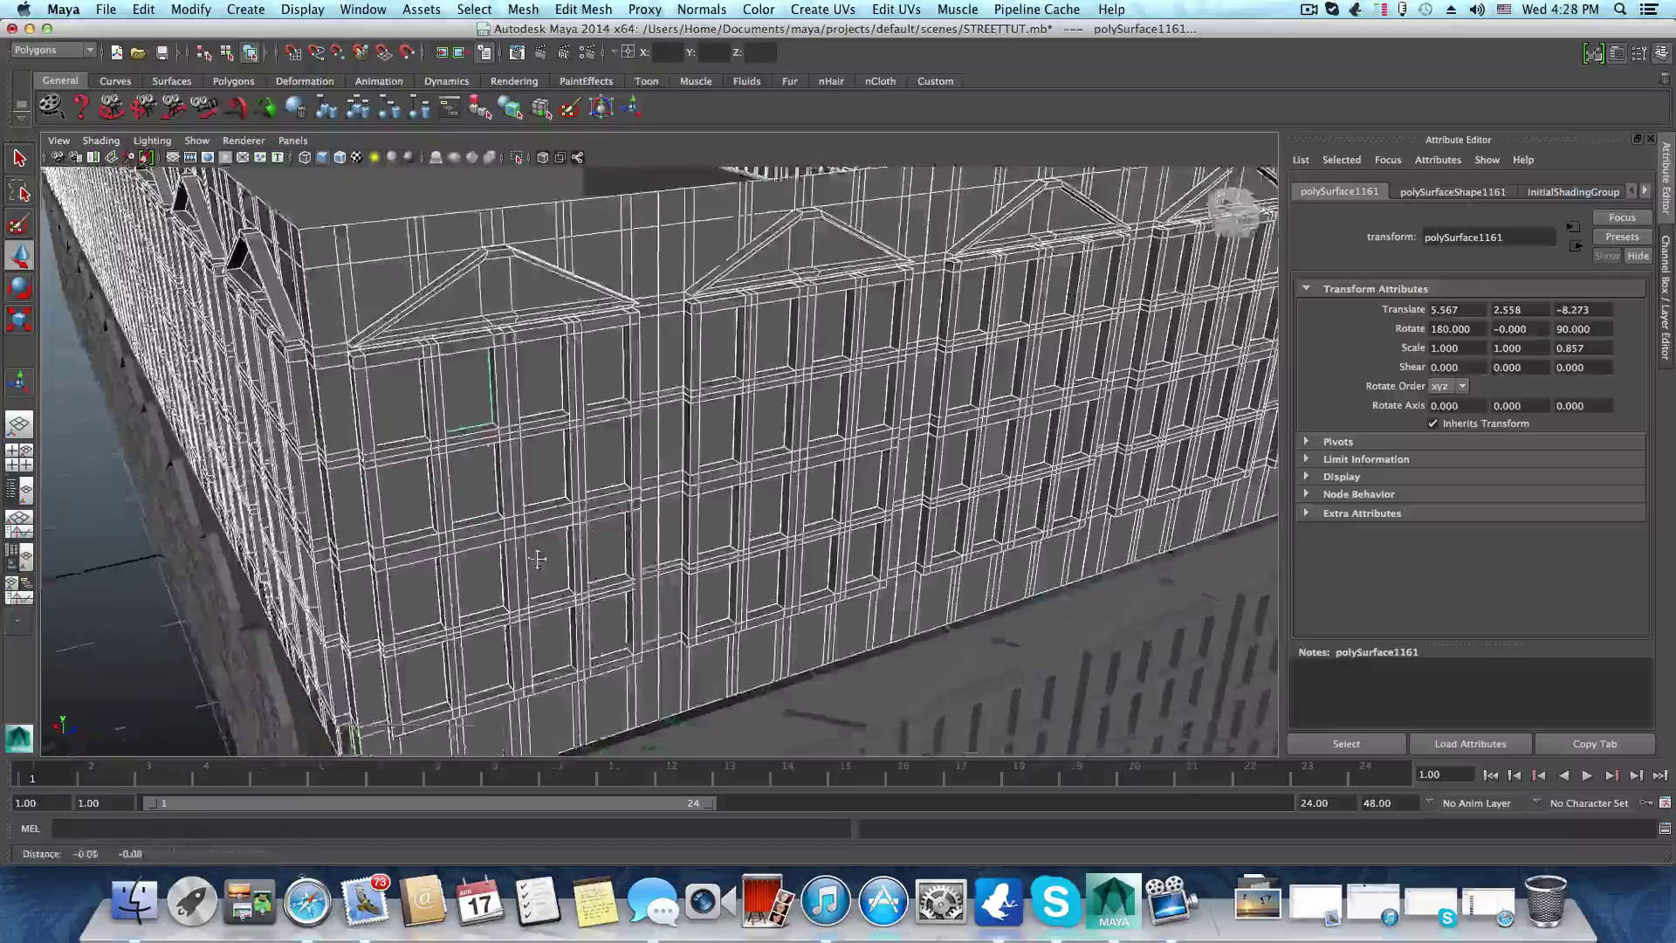
alt+drag(538, 558, 681, 508)
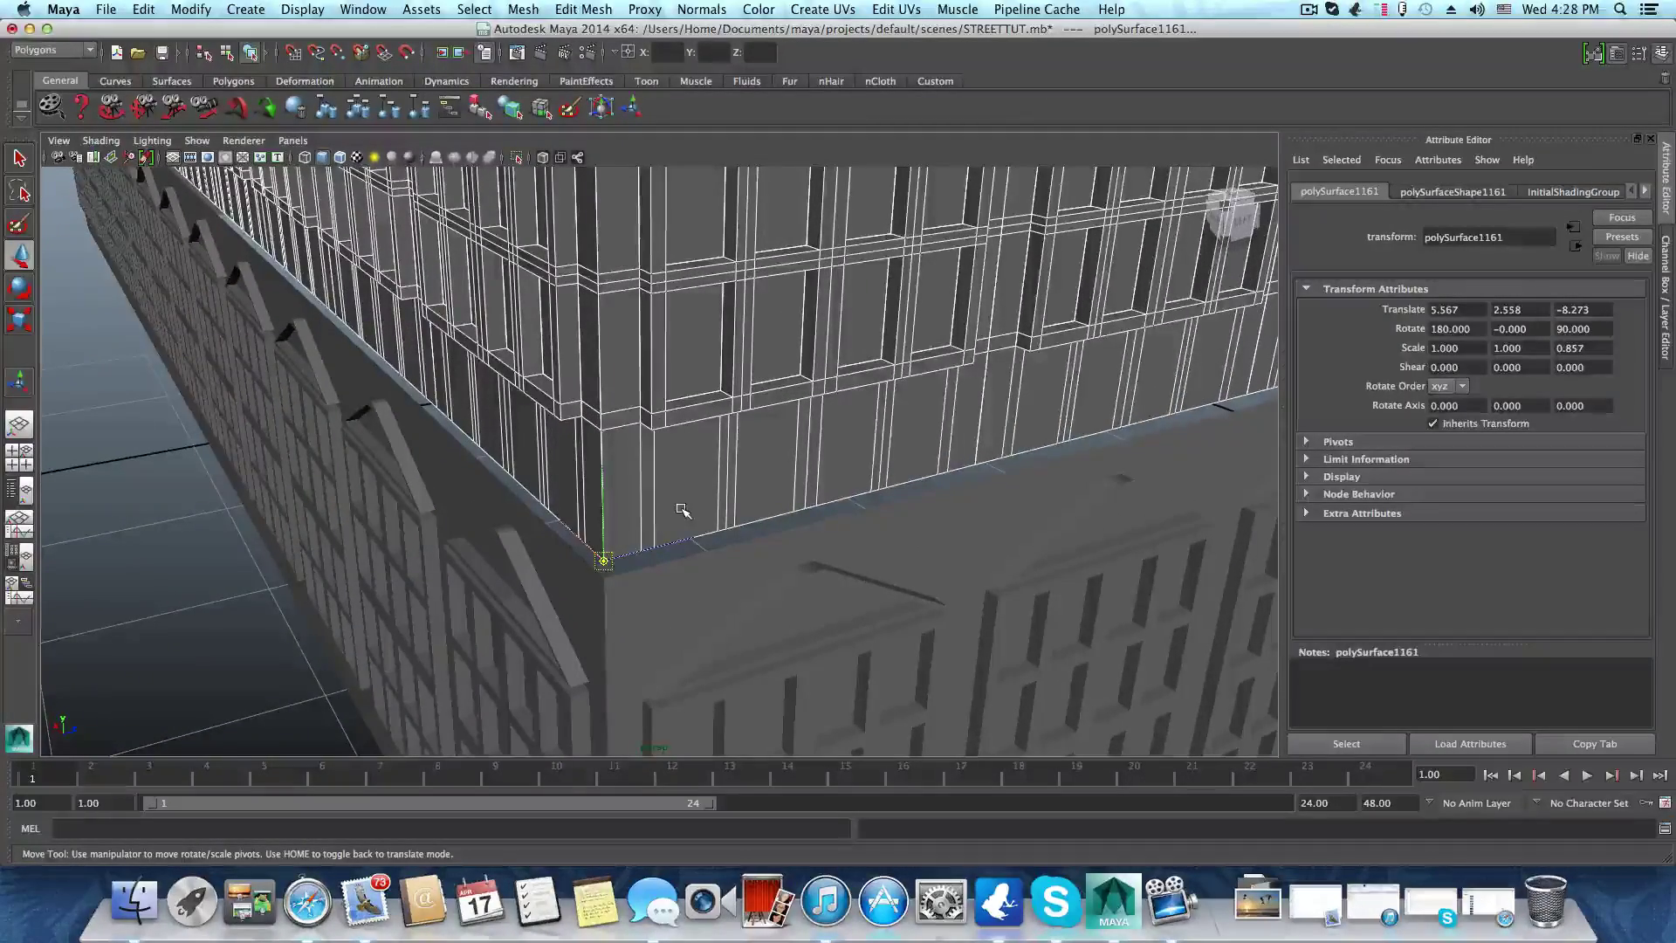
key(Home)
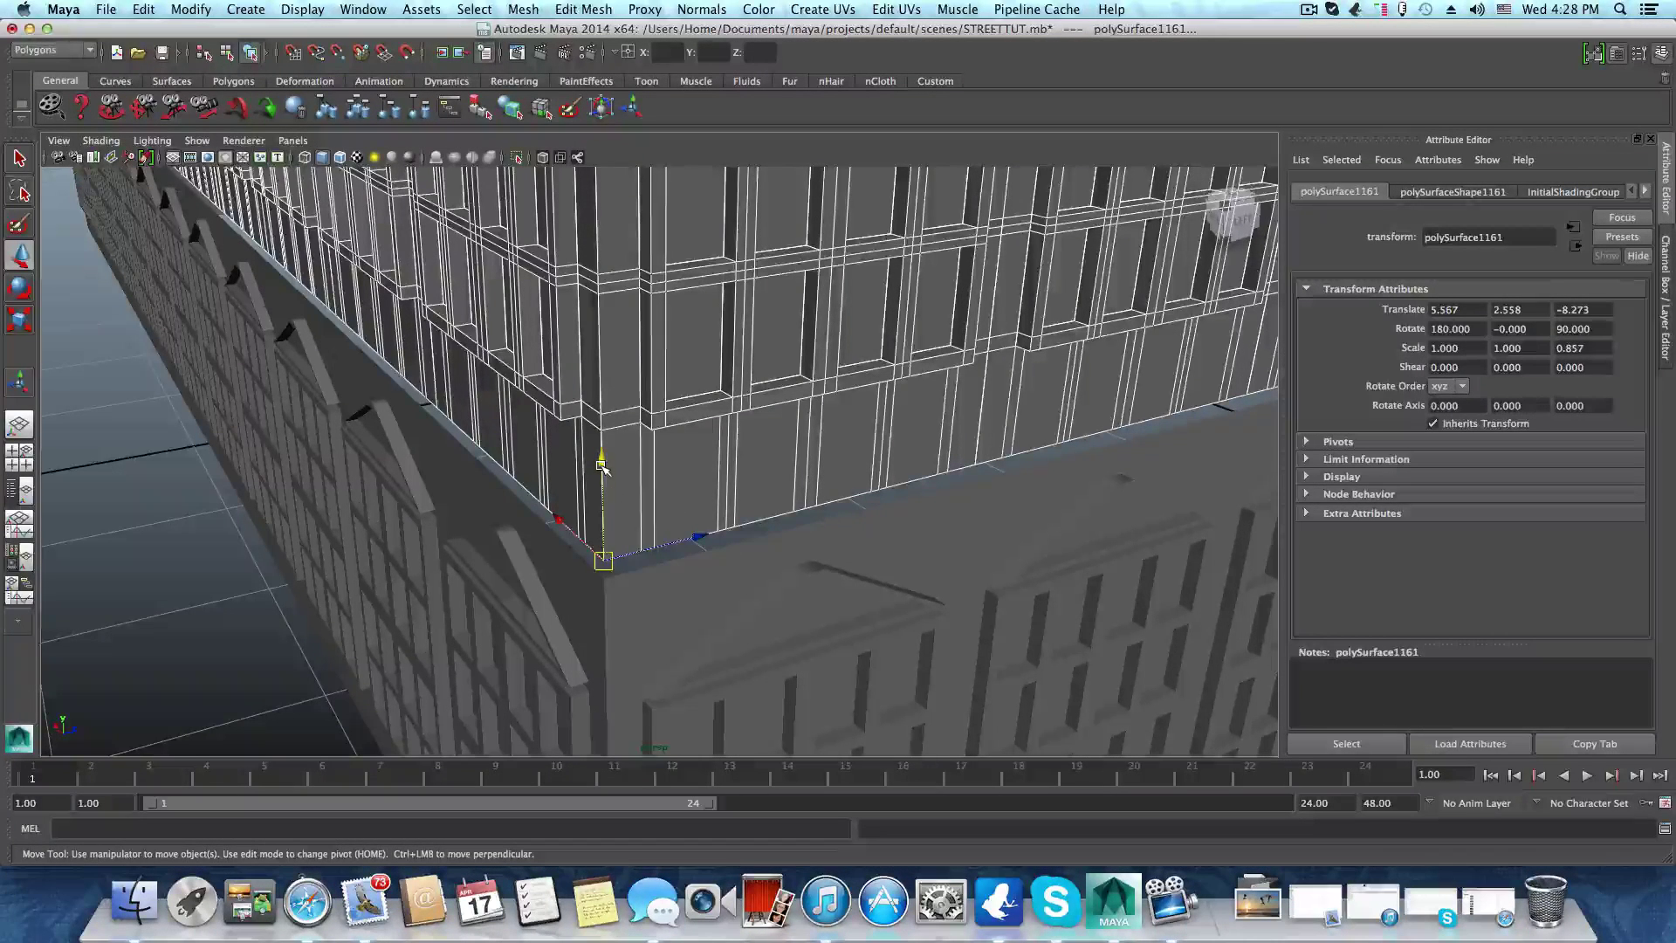
Snap the upper storey vertically onto the top corner of the lower walls, at a Y translation of 2.523
key(v)
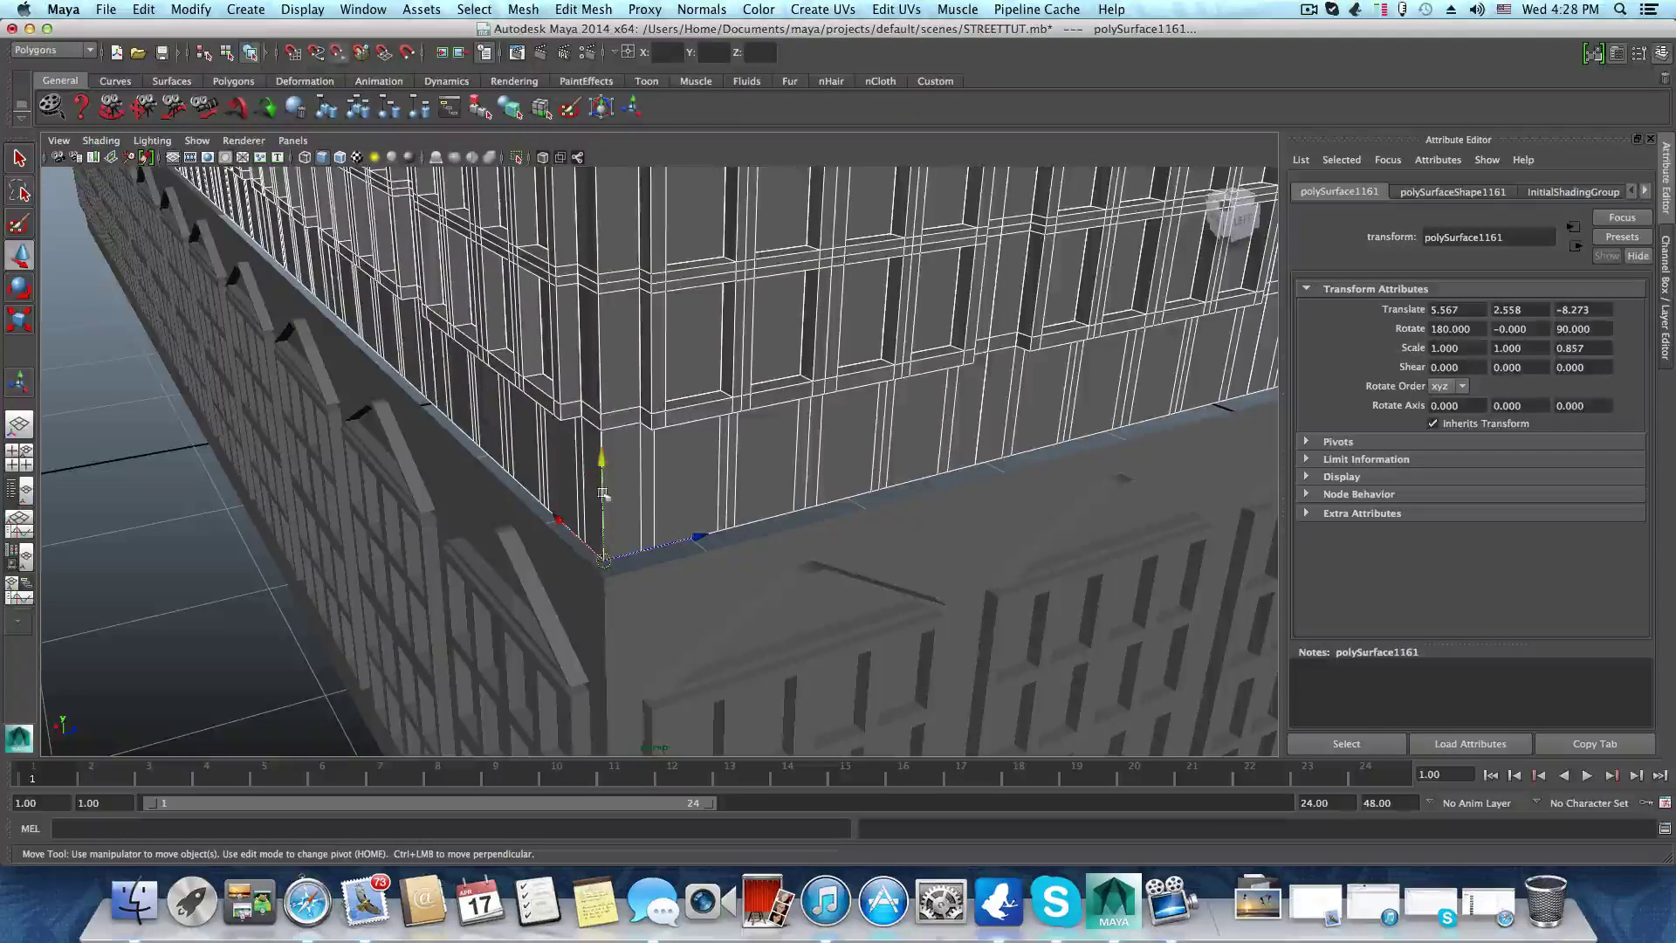
drag(602, 493, 603, 484)
scroll(698, 635, down, 3)
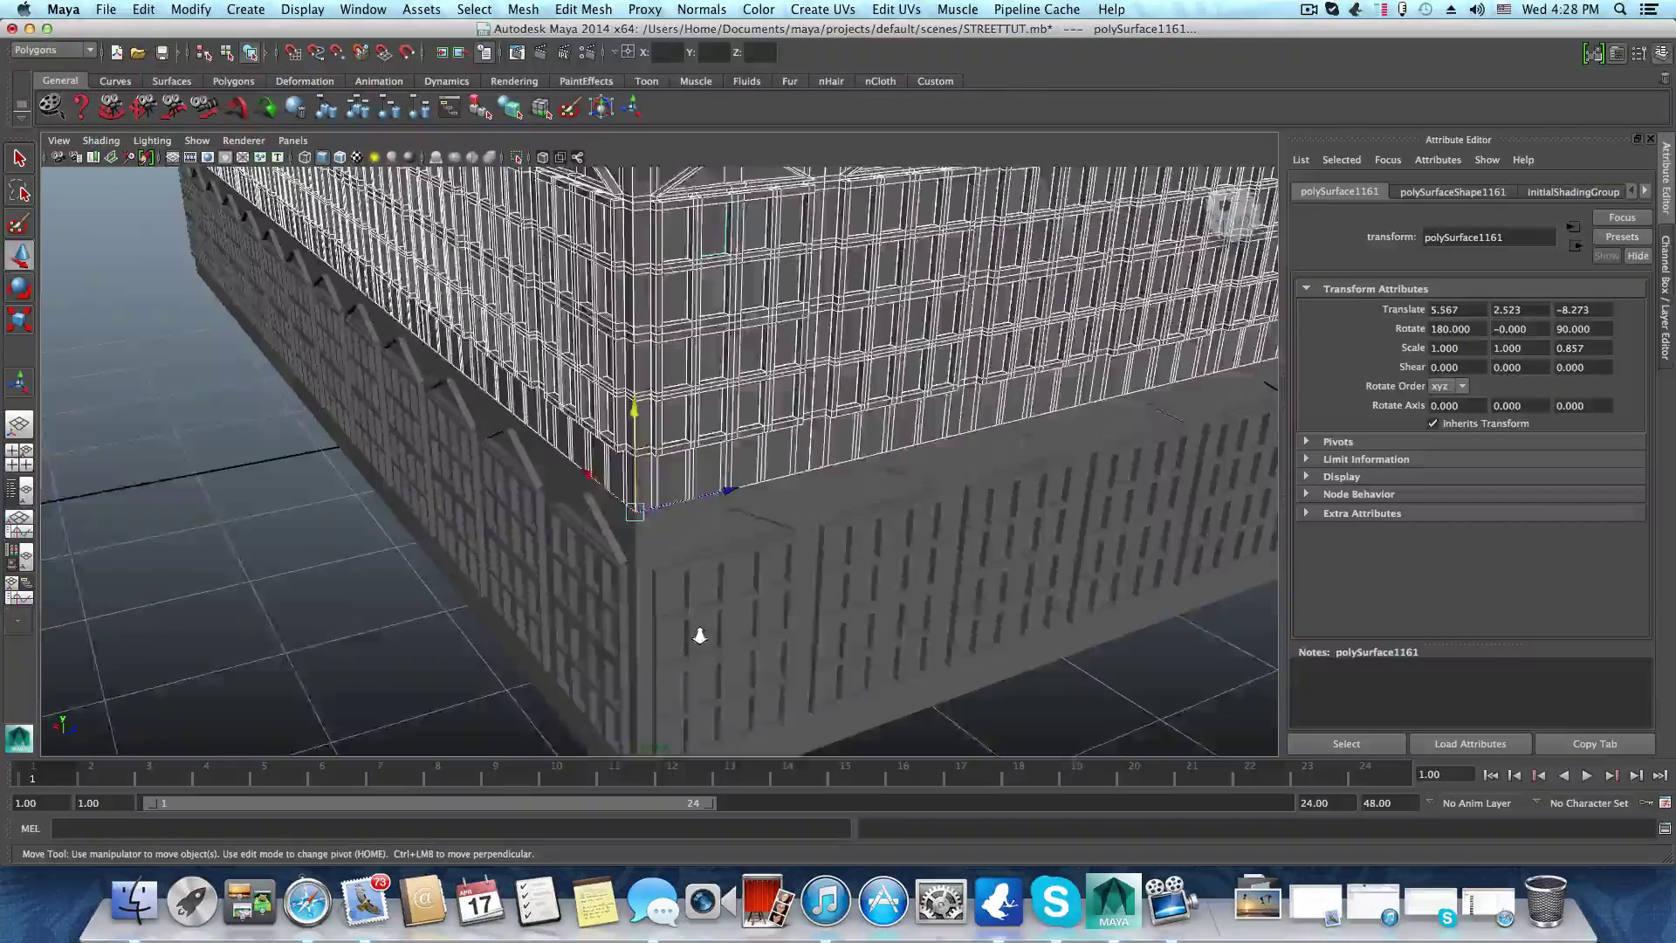
scroll(699, 636, down, 6)
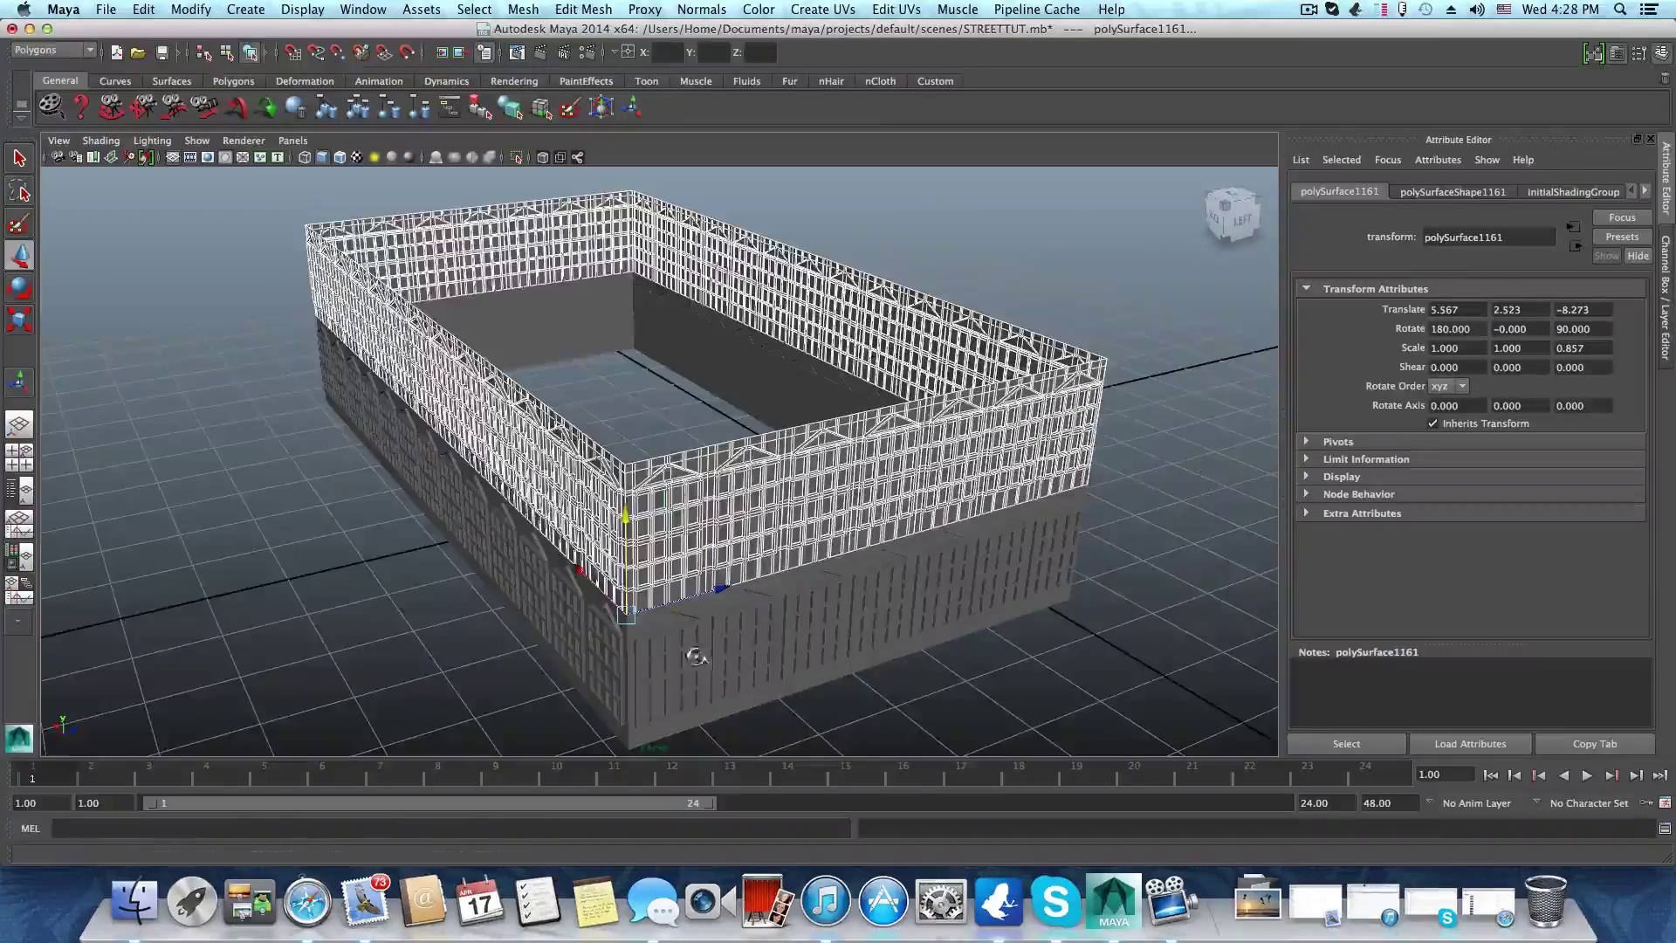
Examine the seam between the two storeys from the back corner of the building
alt+drag(696, 656, 799, 641)
alt+drag(663, 589, 785, 611)
scroll(799, 612, up, 3)
alt+middle_drag(811, 613, 730, 588)
alt+right_drag(729, 587, 835, 611)
alt+middle_drag(834, 611, 754, 602)
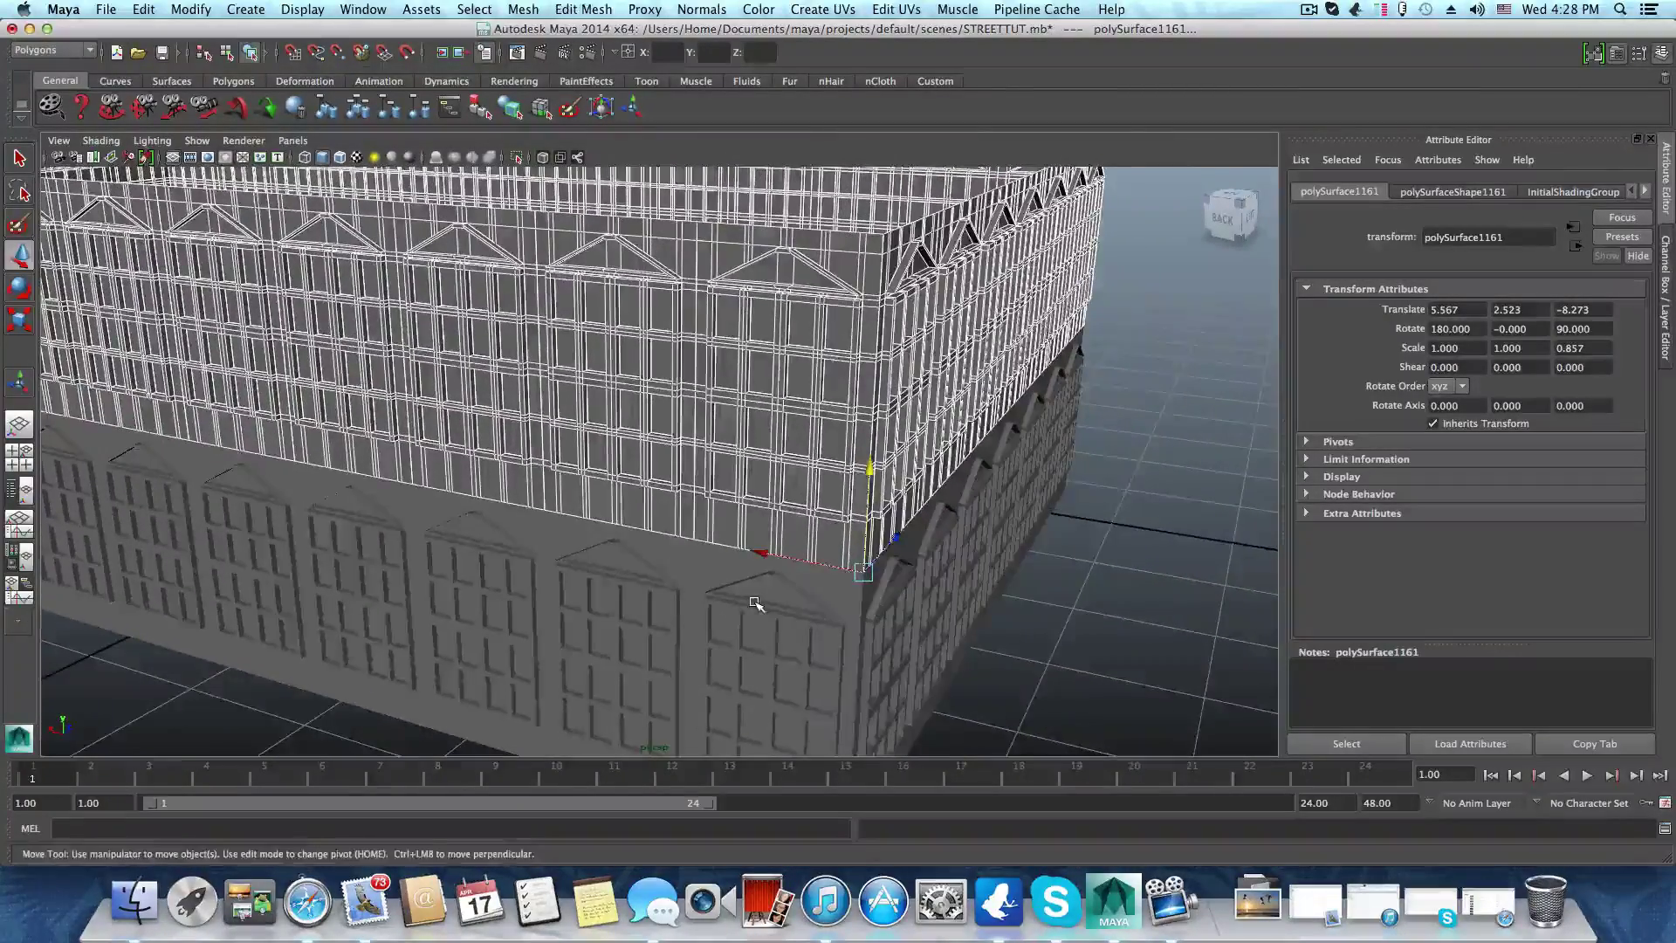
alt+drag(754, 602, 751, 591)
alt+middle_drag(751, 591, 762, 609)
alt+right_drag(762, 609, 858, 633)
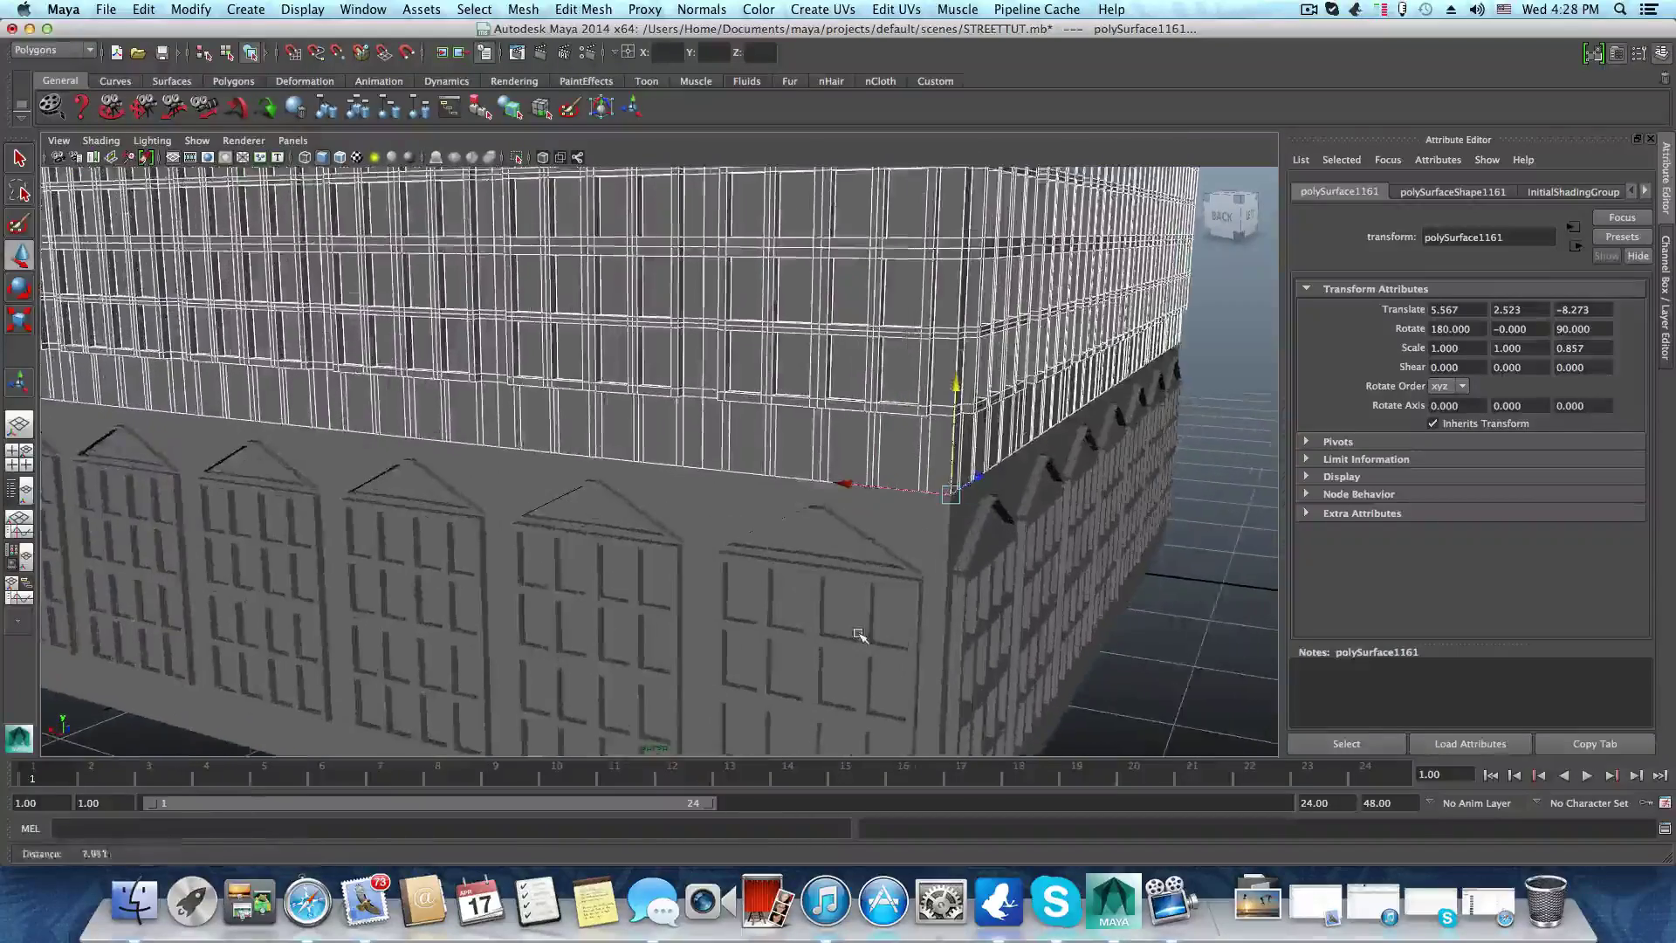
alt+middle_drag(858, 633, 816, 634)
Try to select the upper-storey panels one at a time, starting from the corner panel of the long back wall
shift+click(773, 463)
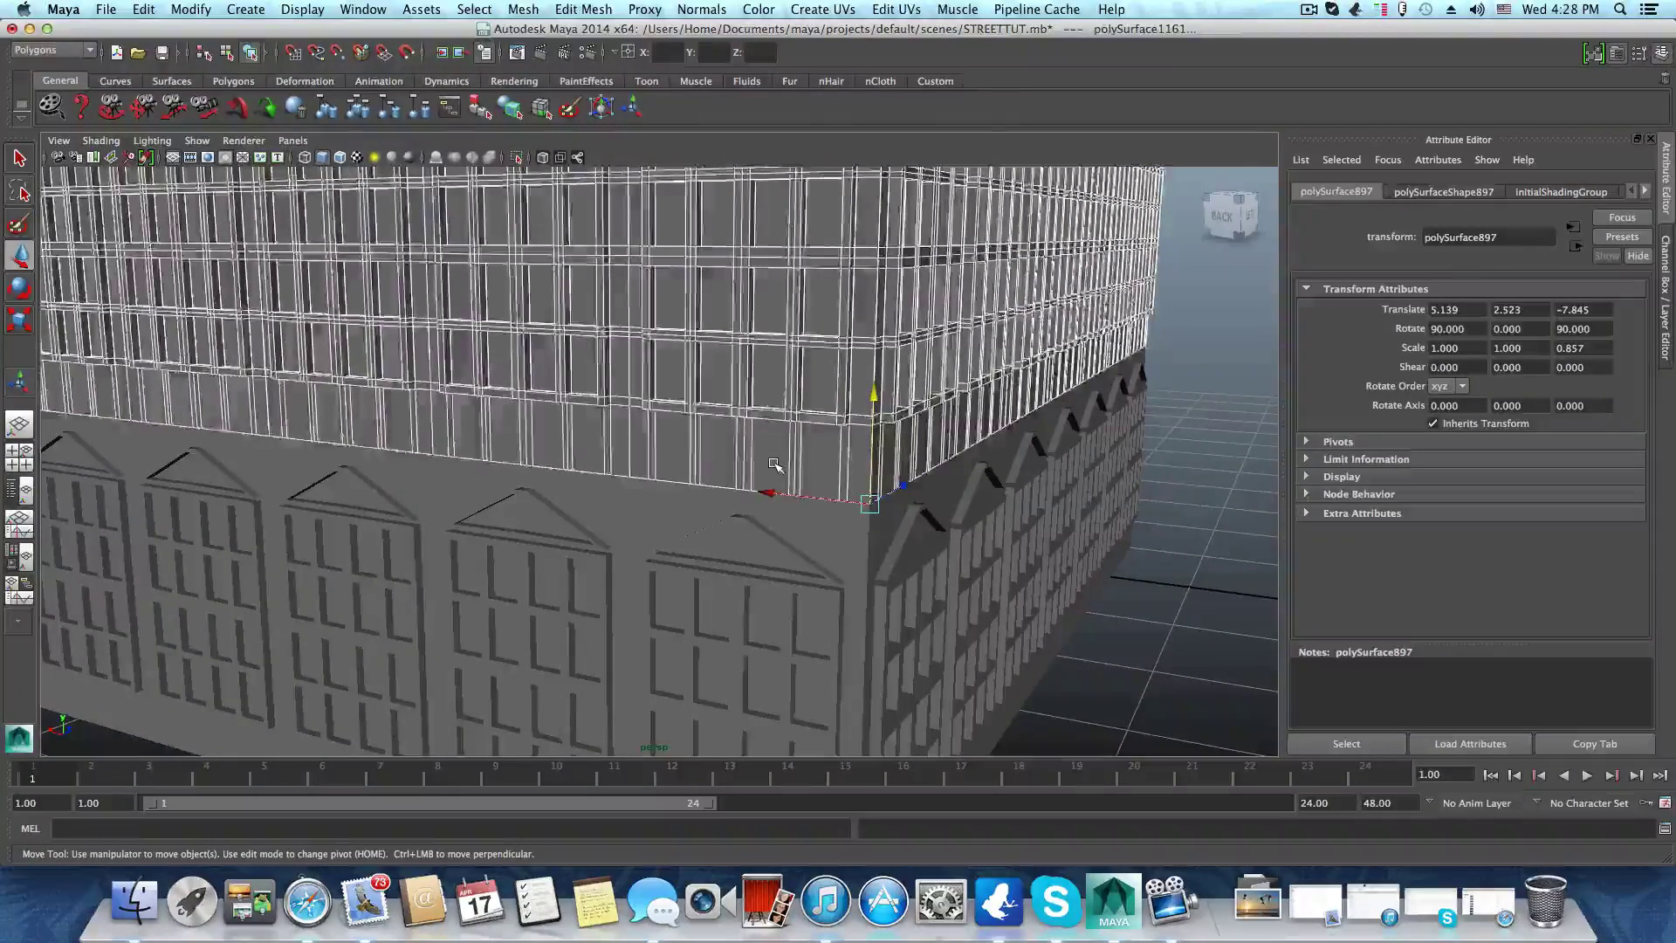
click(773, 463)
alt+drag(622, 459, 737, 437)
alt+right_drag(998, 475, 509, 469)
alt+middle_drag(618, 487, 769, 589)
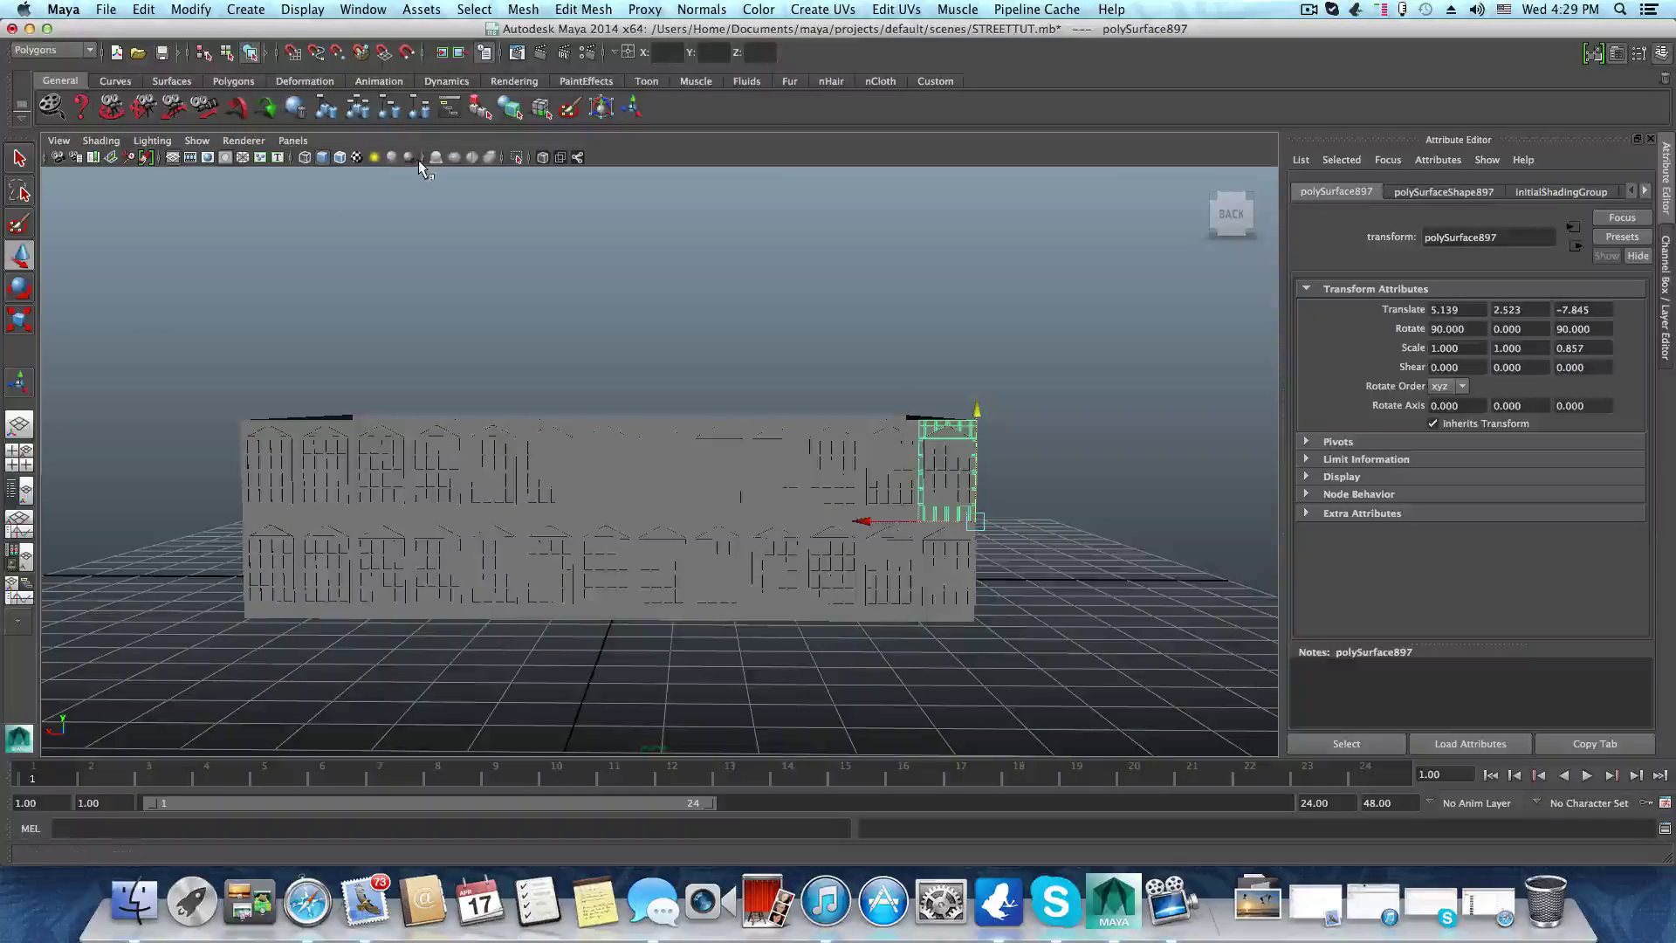
click(524, 9)
click(954, 490)
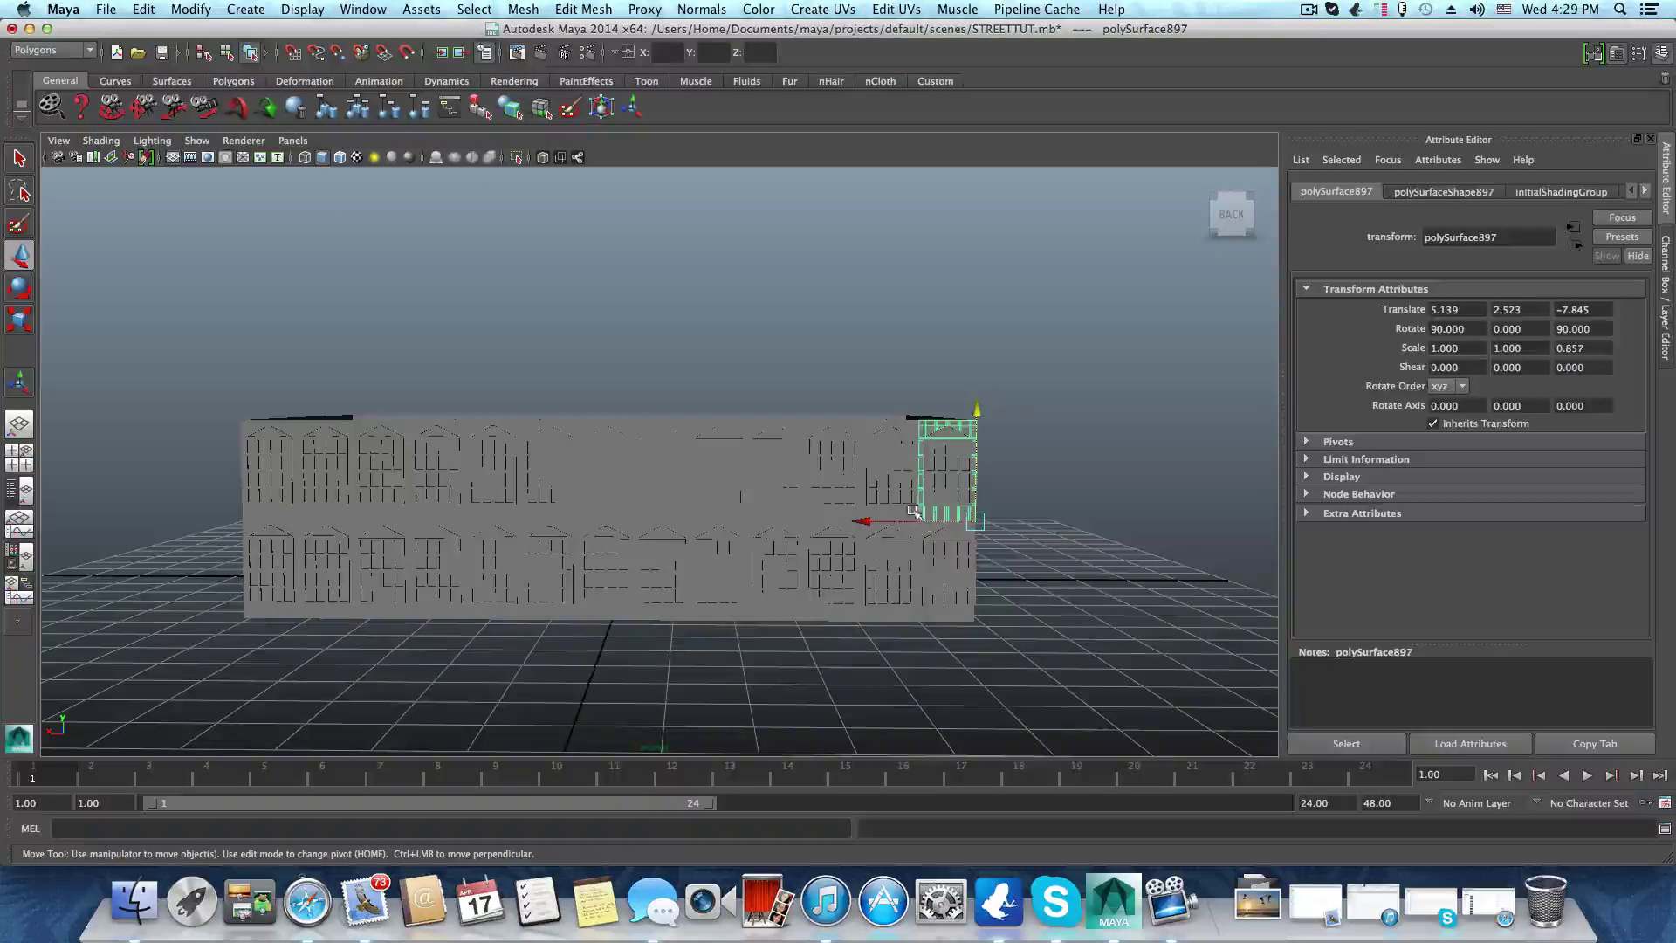
shift+click(886, 513)
shift+click(829, 514)
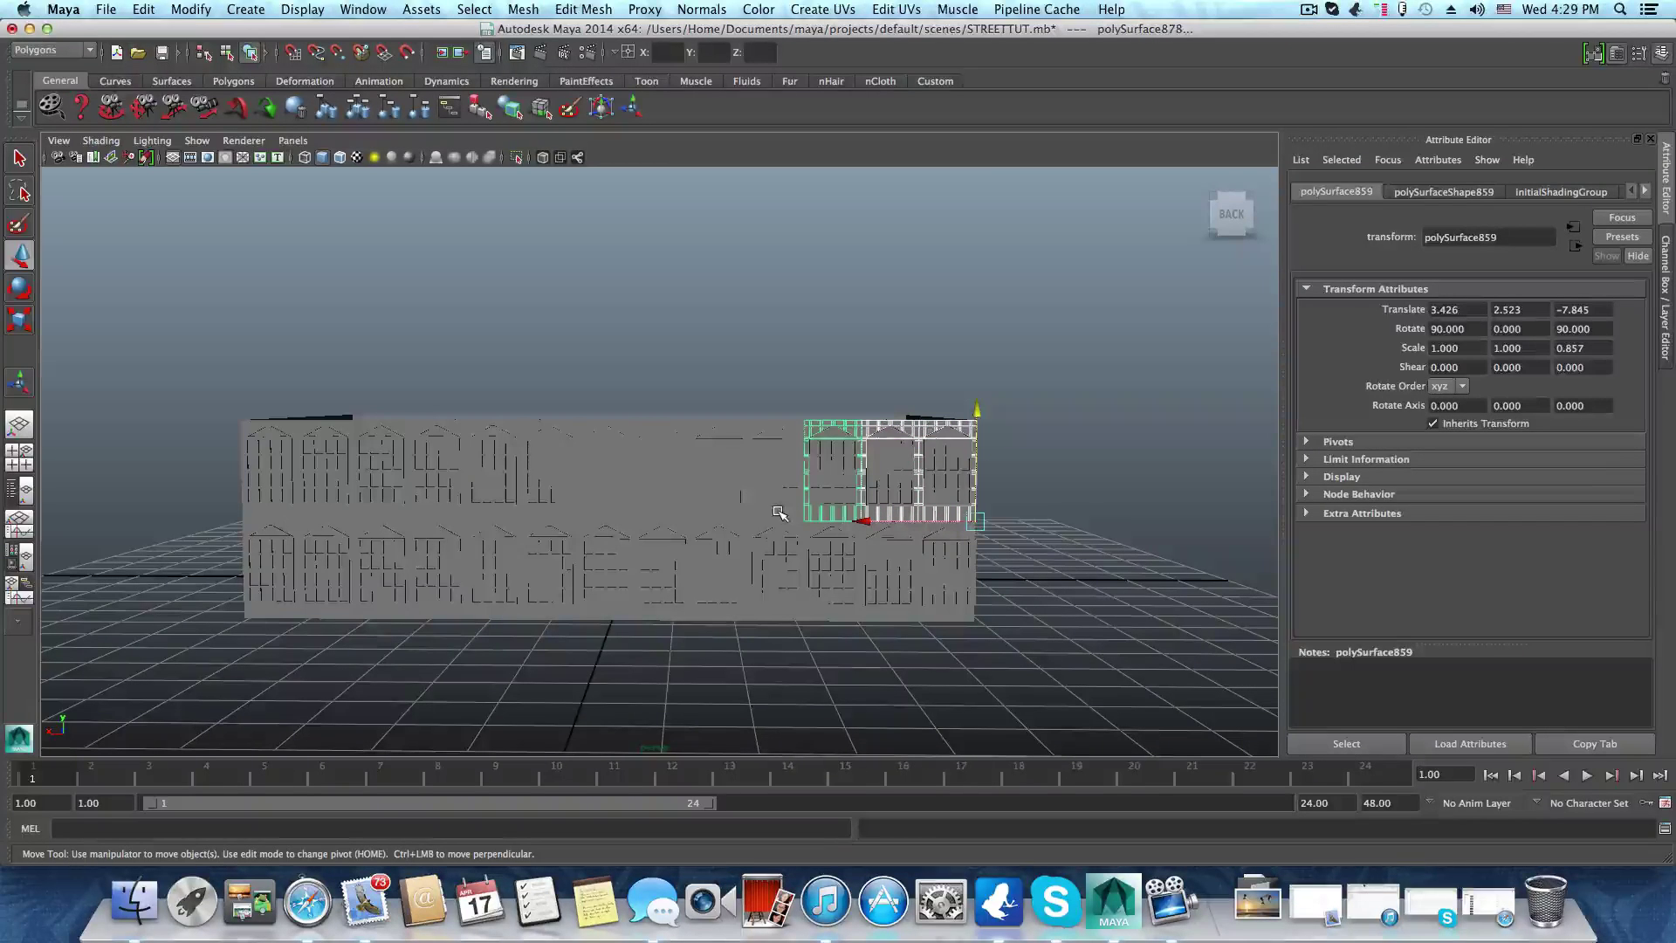
shift+click(773, 513)
shift+click(726, 513)
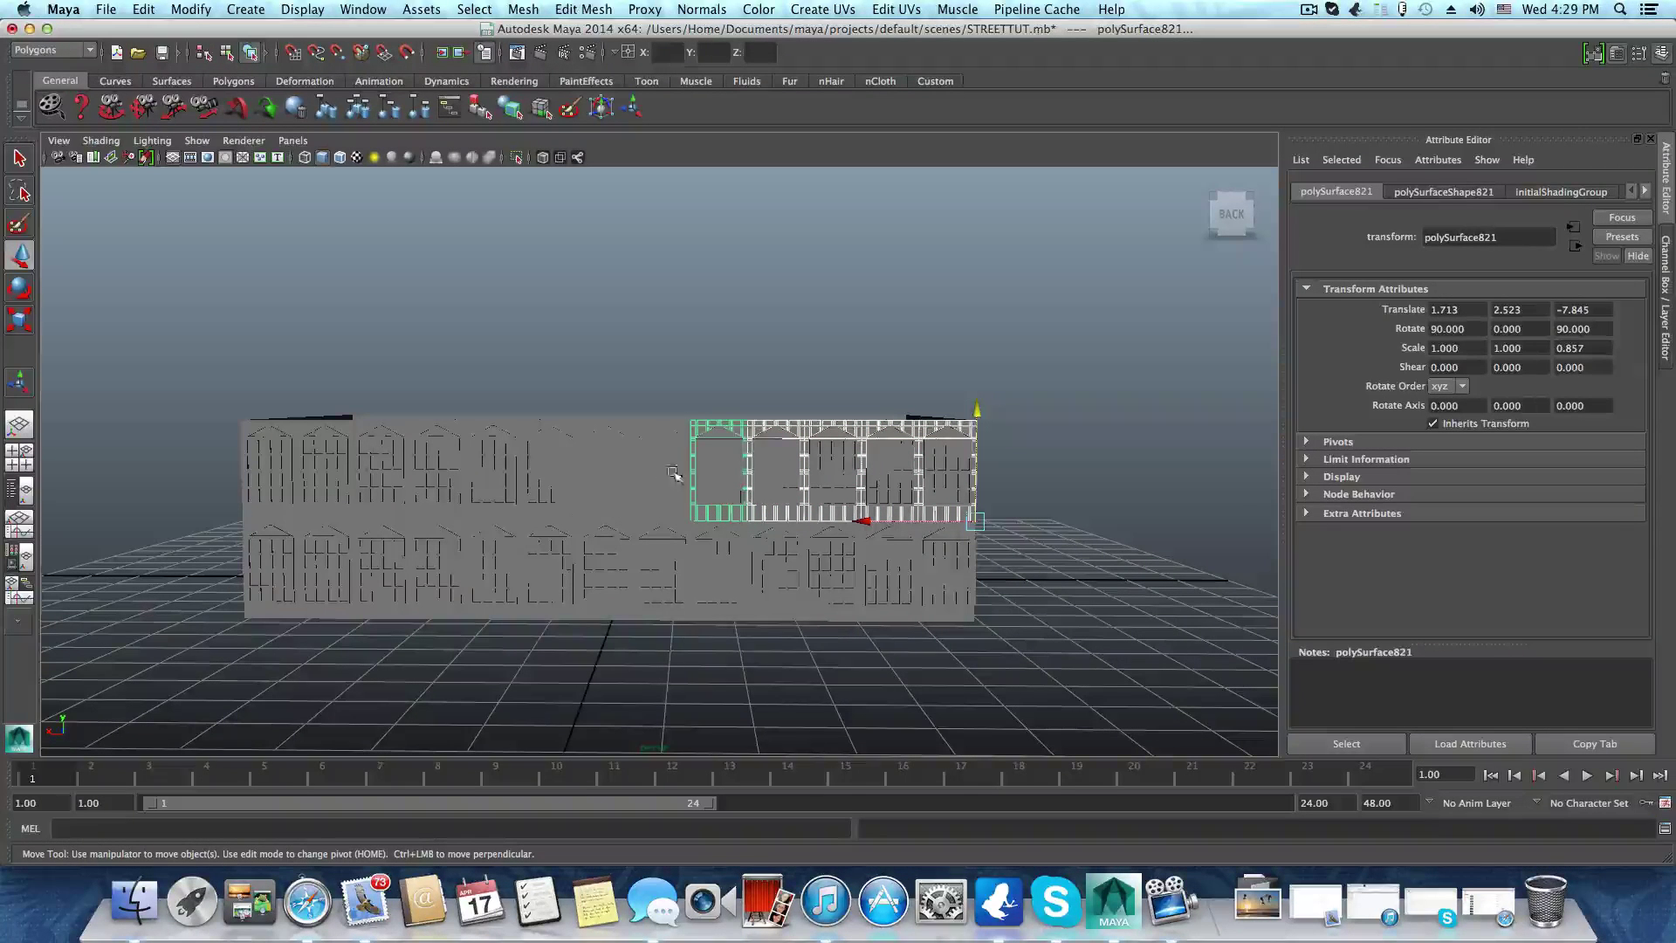
alt+drag(285, 390, 810, 391)
drag(997, 410, 711, 448)
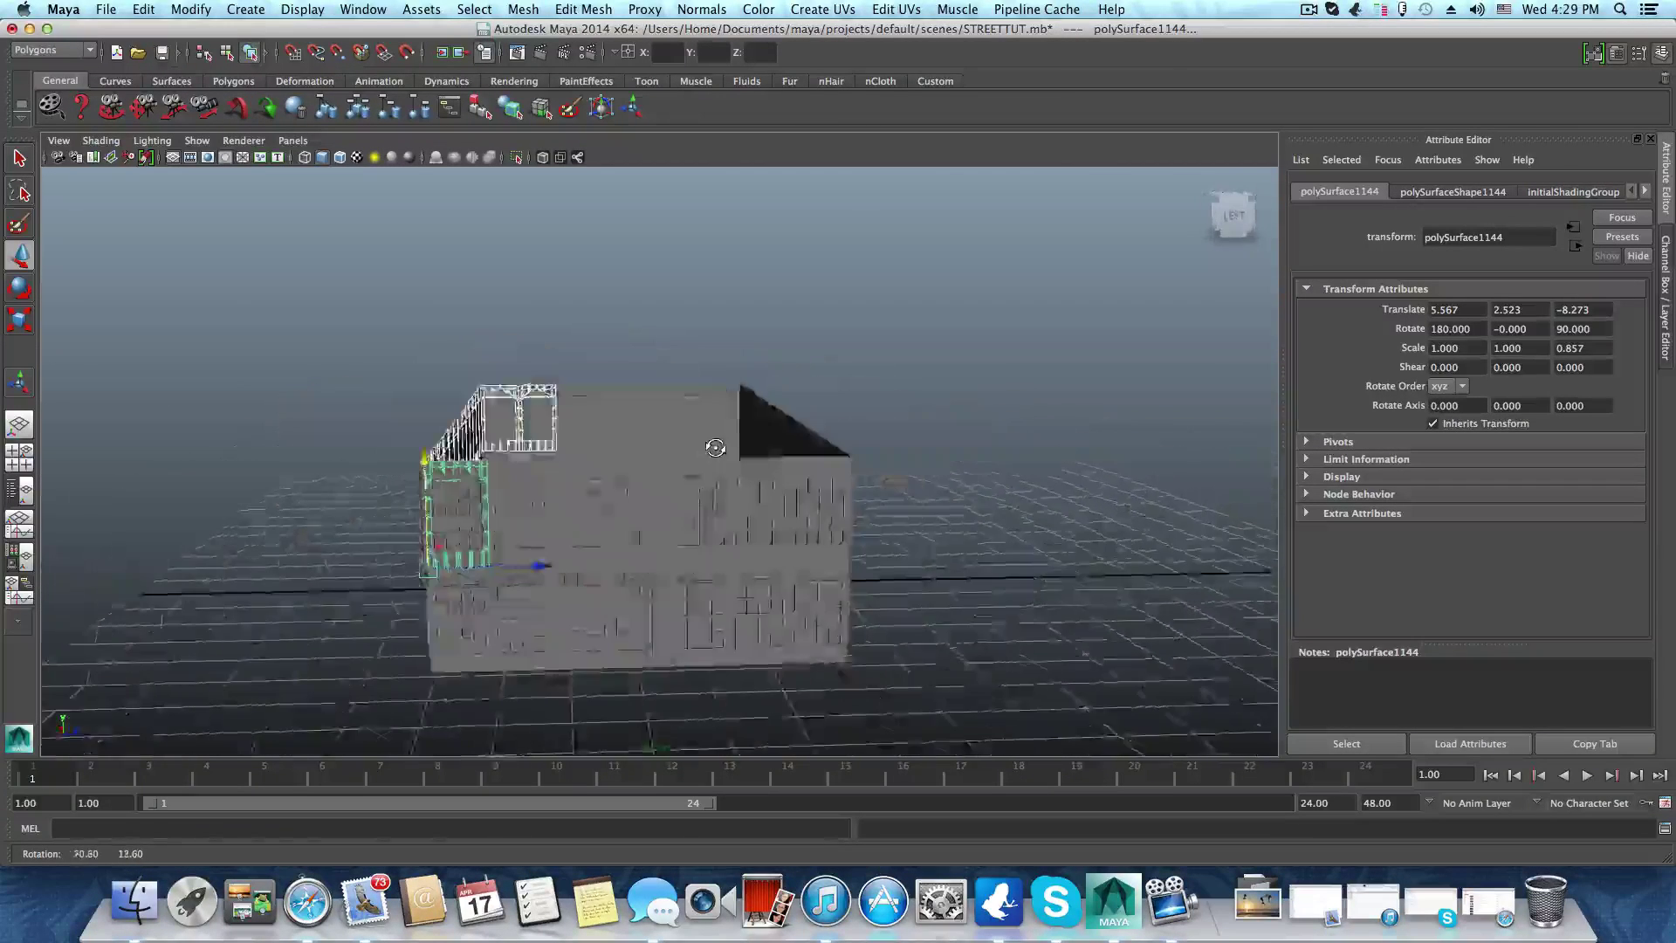
Select the whole ring of upper-storey panels from the left view with one selection box across their upper edge
click(1228, 220)
click(1225, 223)
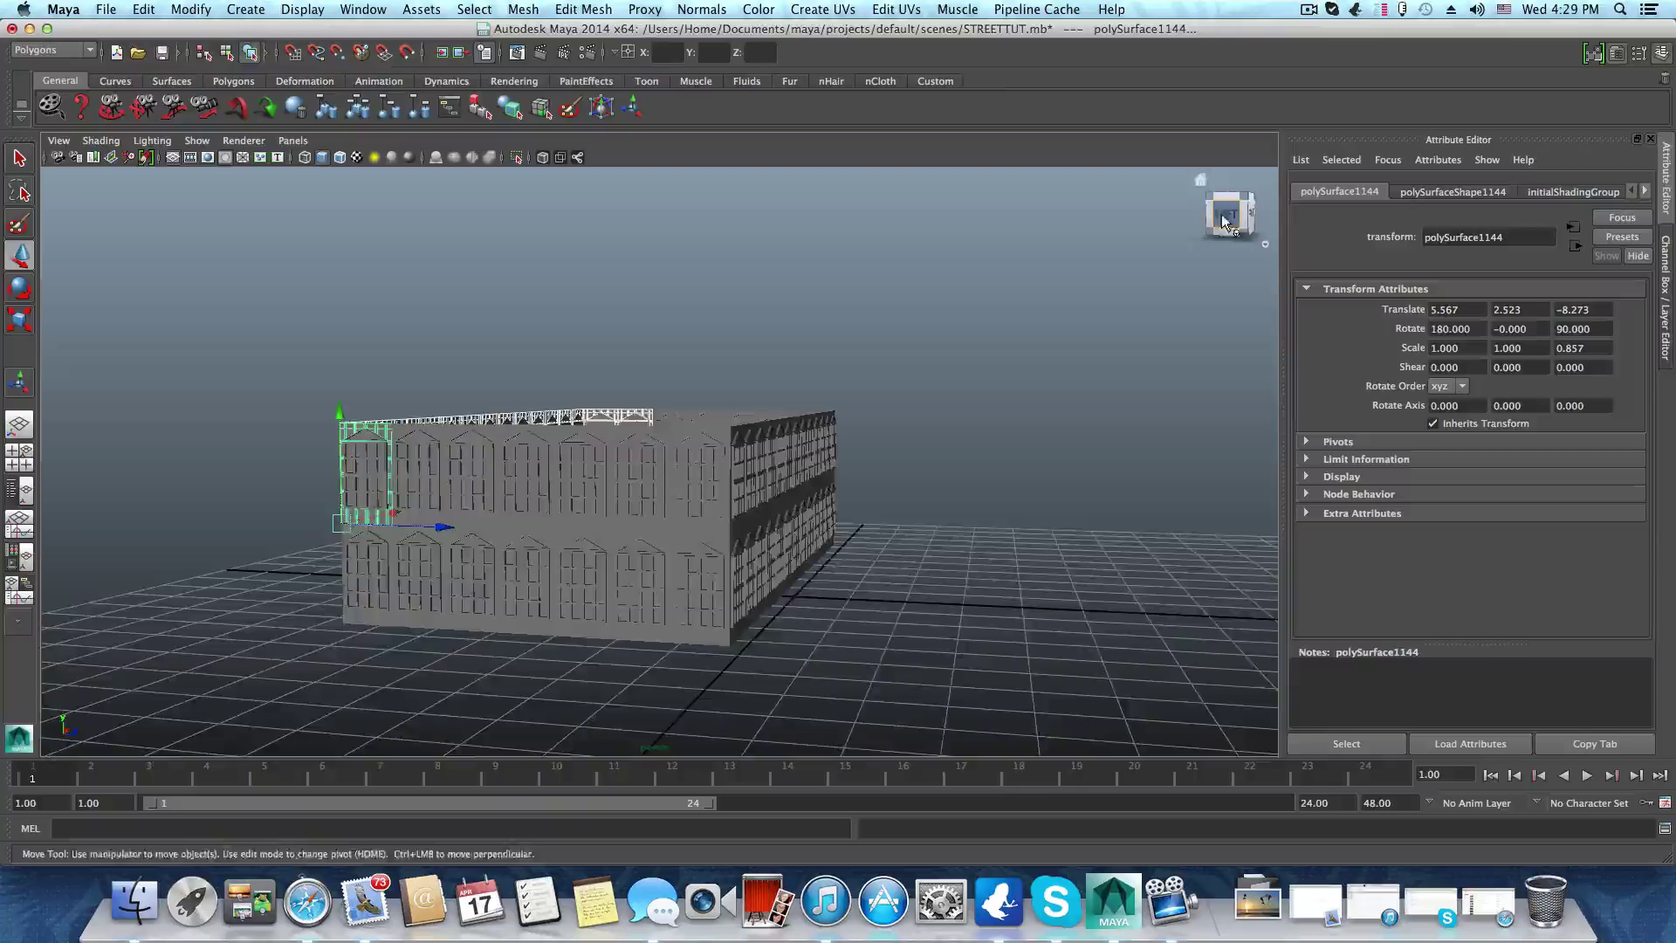
scroll(812, 490, up, 6)
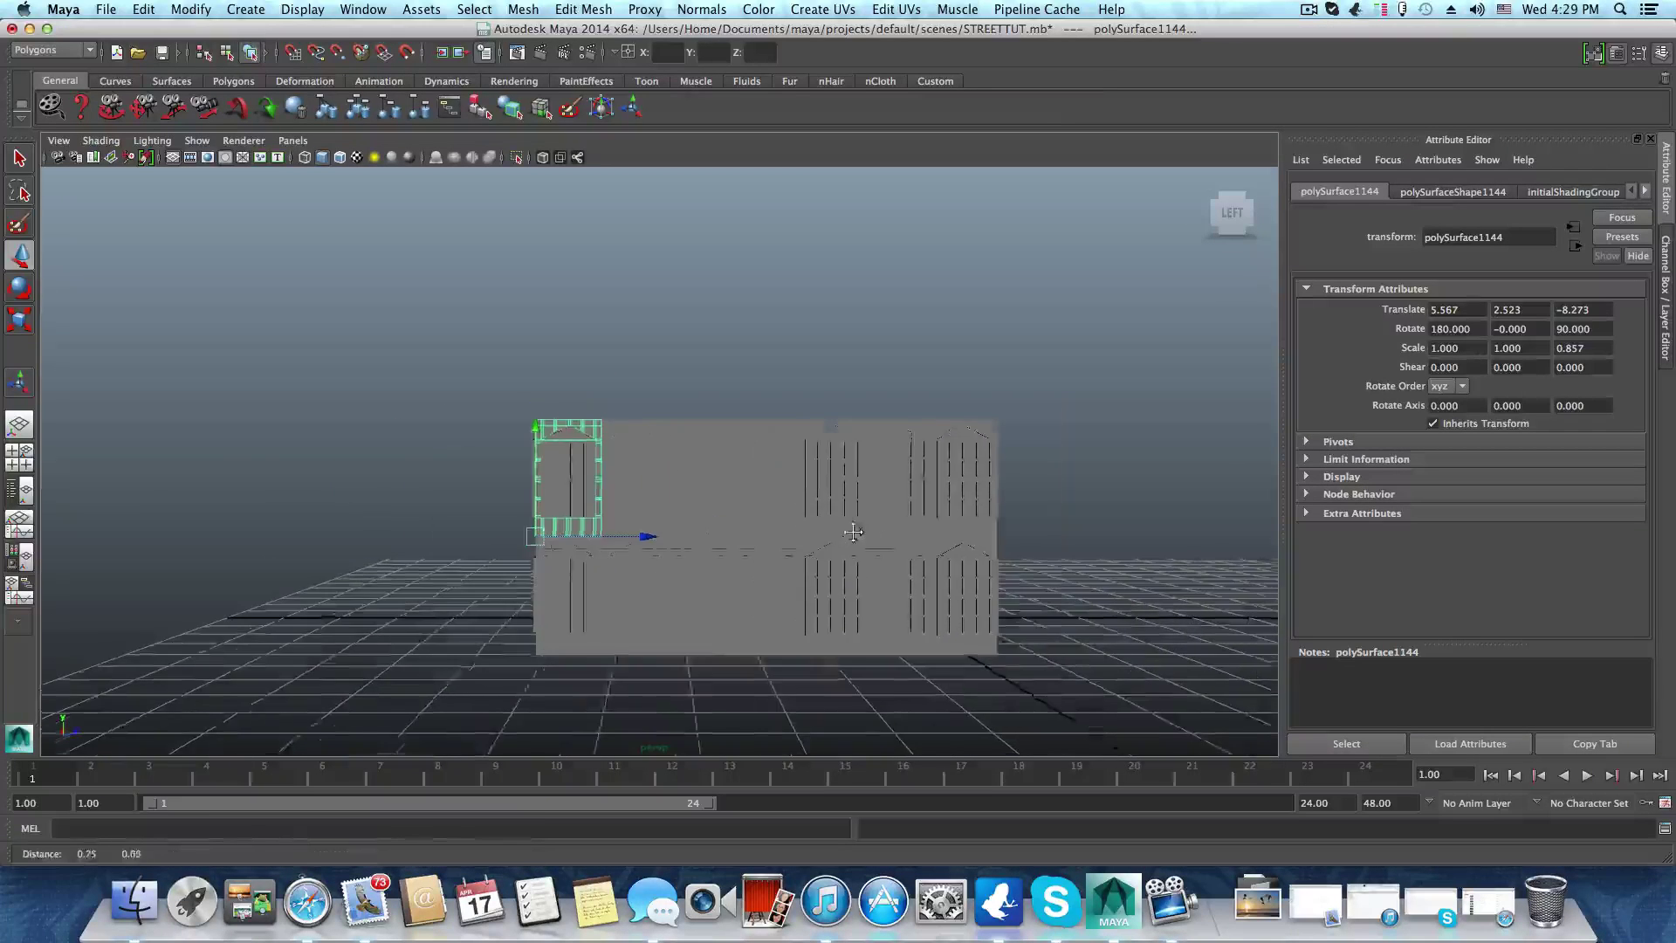
alt+middle_drag(581, 447, 616, 402)
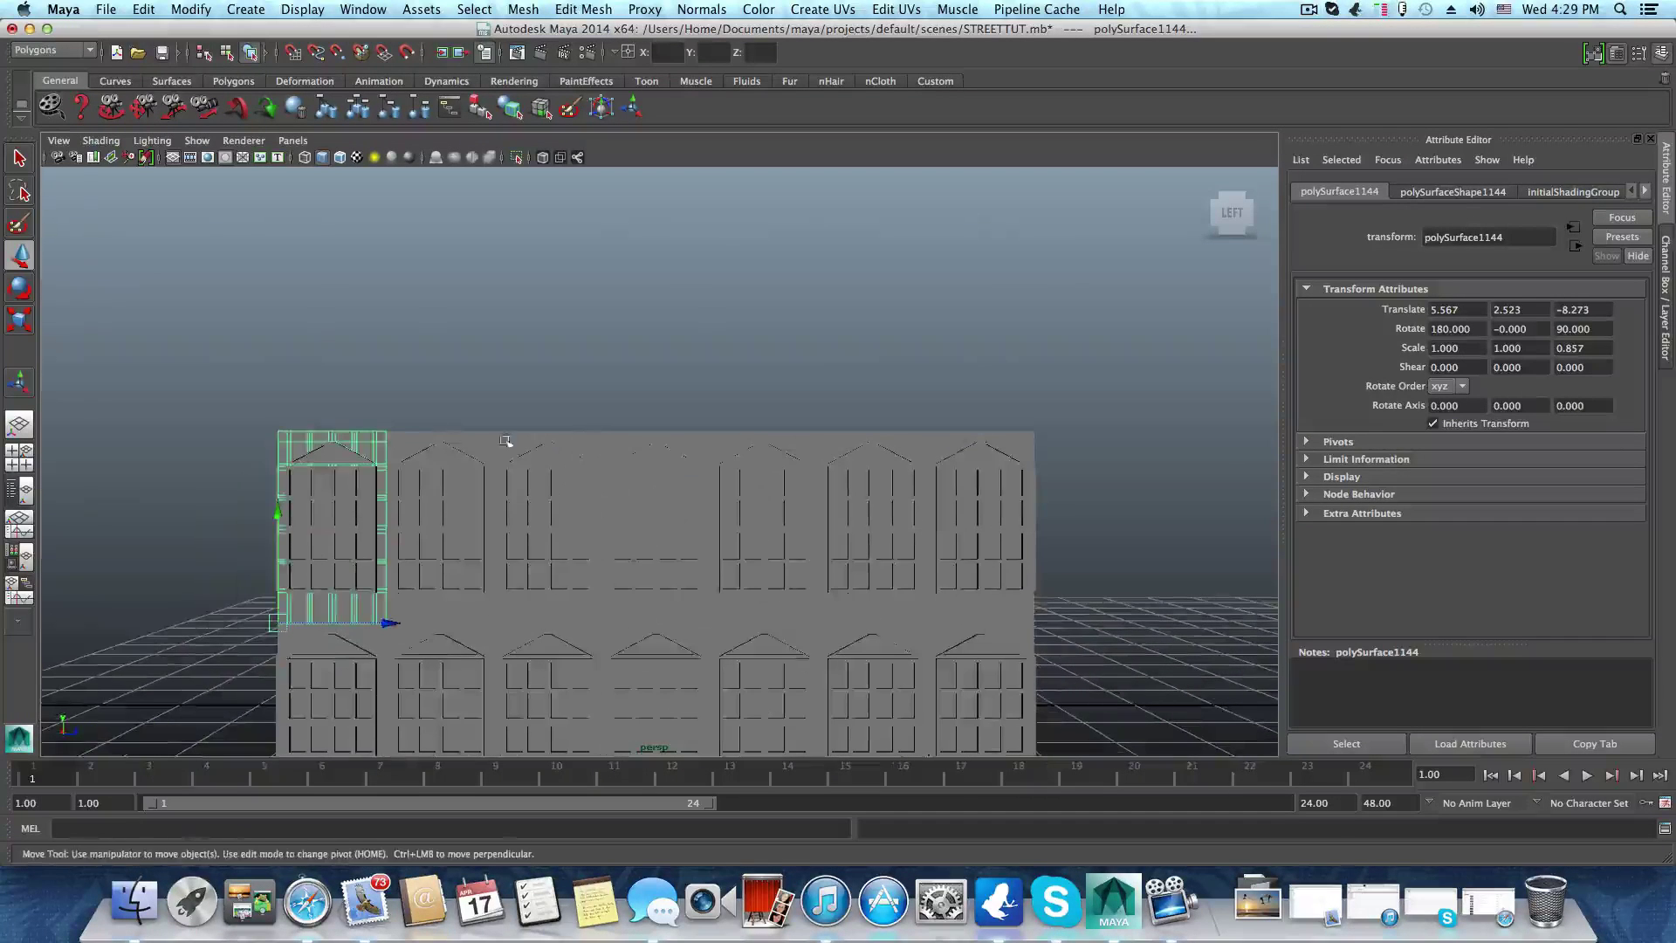
alt+middle_drag(464, 416, 462, 437)
alt+middle_drag(462, 446, 548, 449)
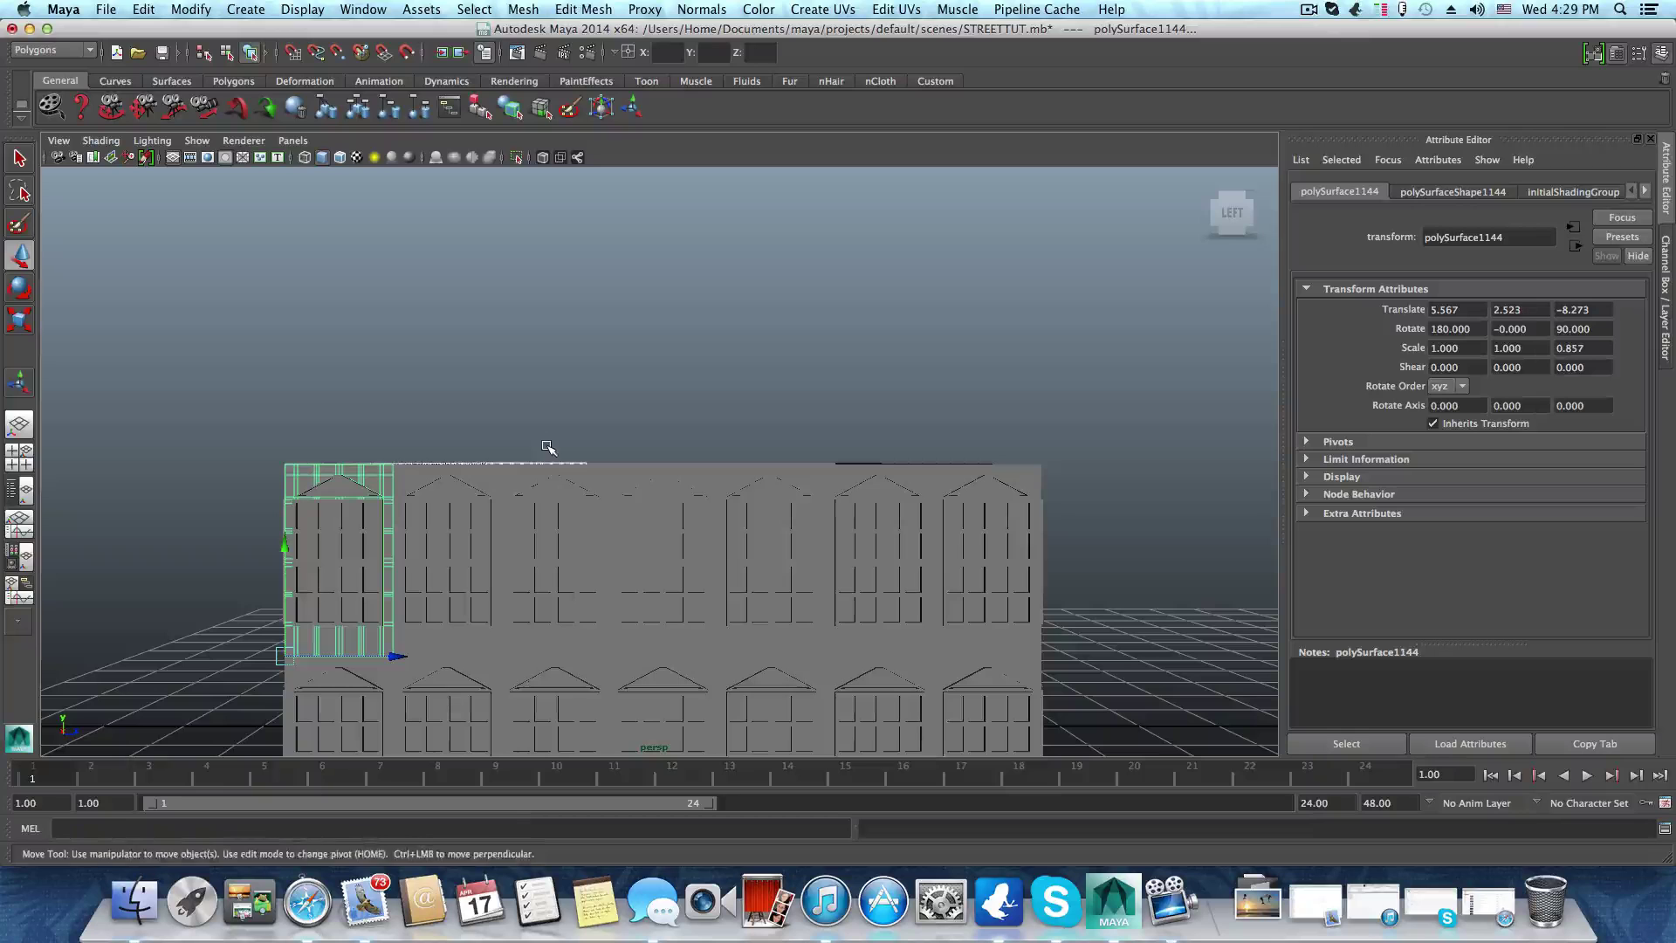
drag(214, 428, 1075, 470)
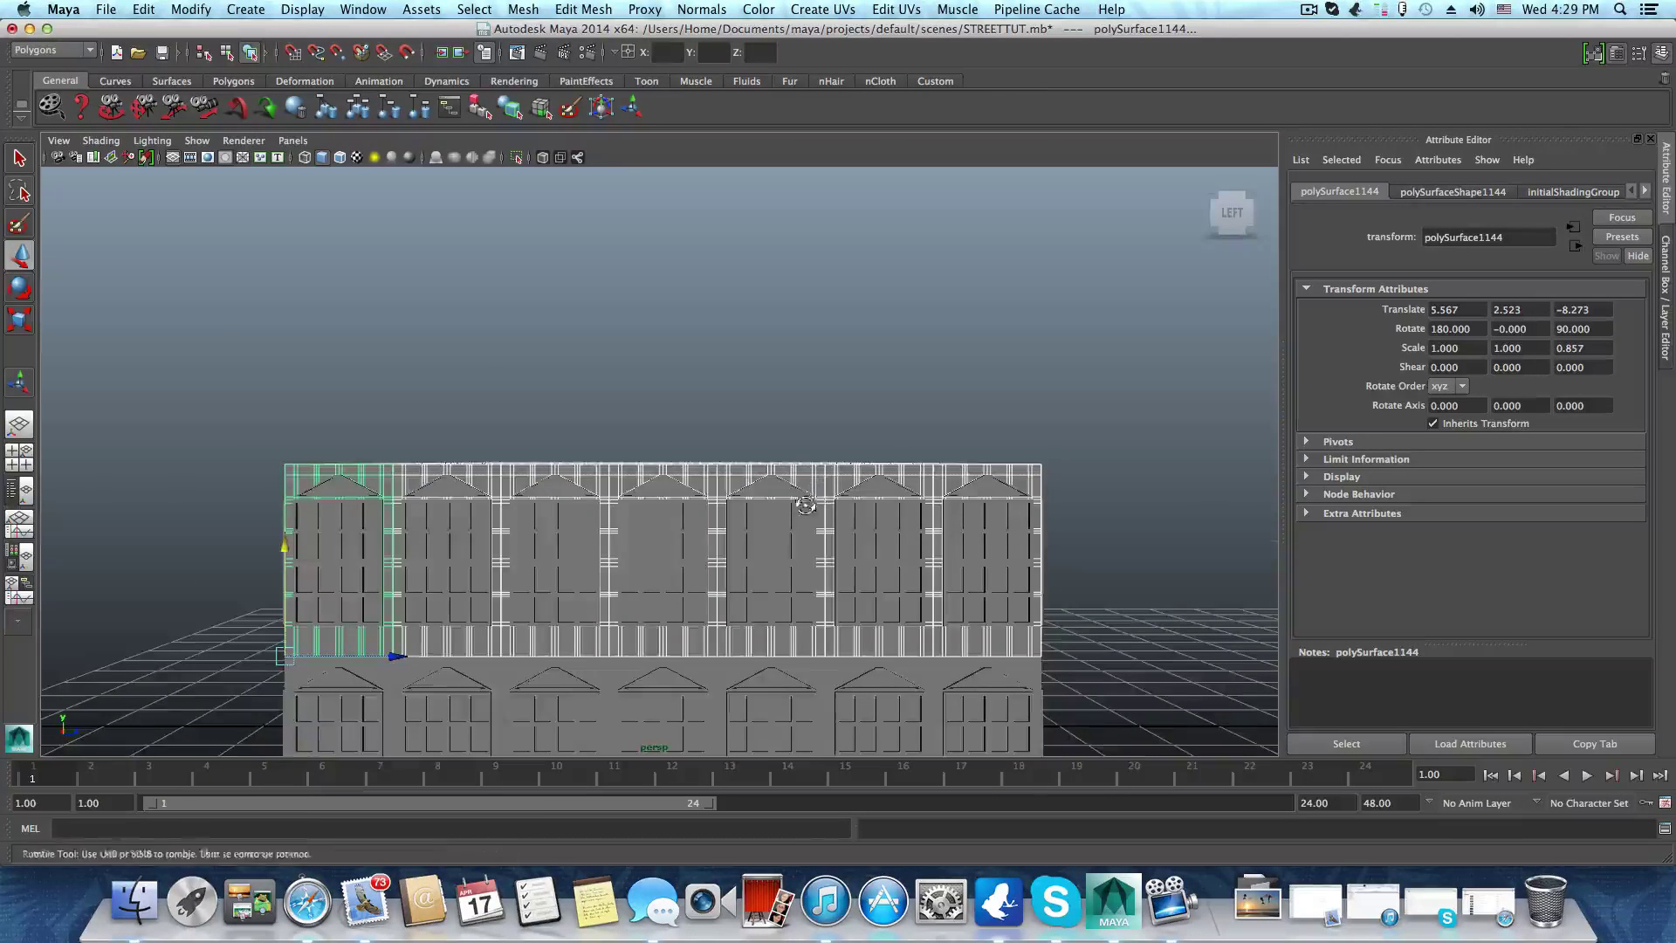
Check the selection on all four sides and combine the upper-storey panels into a single mesh
alt+drag(837, 494, 1016, 501)
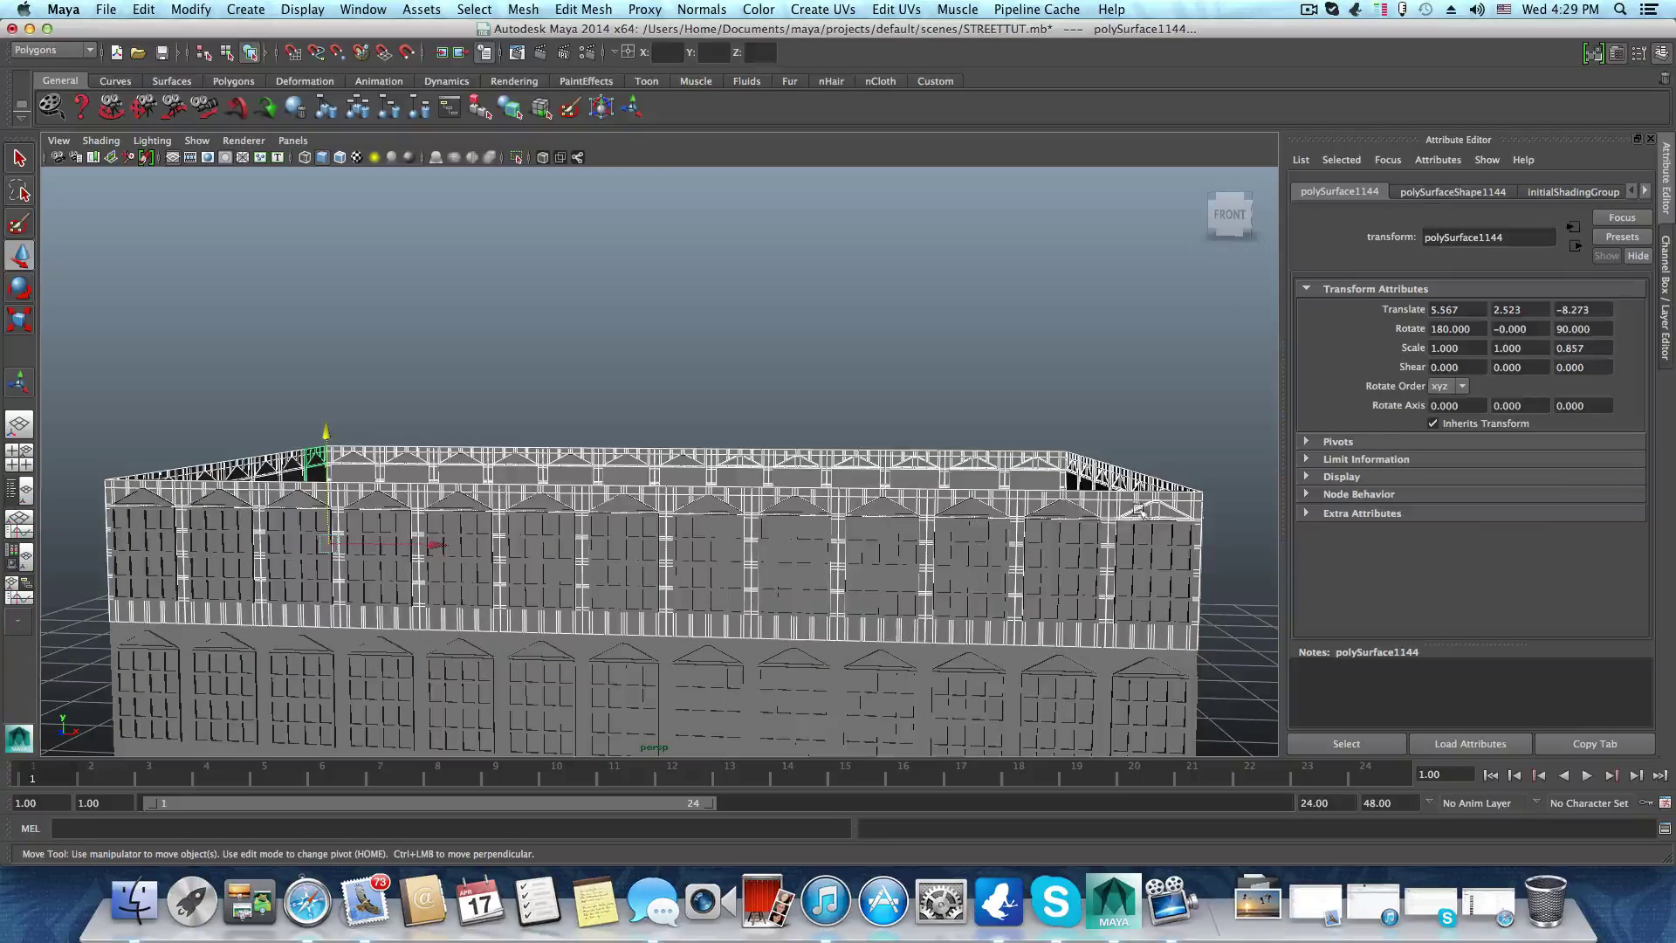
alt+drag(1060, 534, 475, 564)
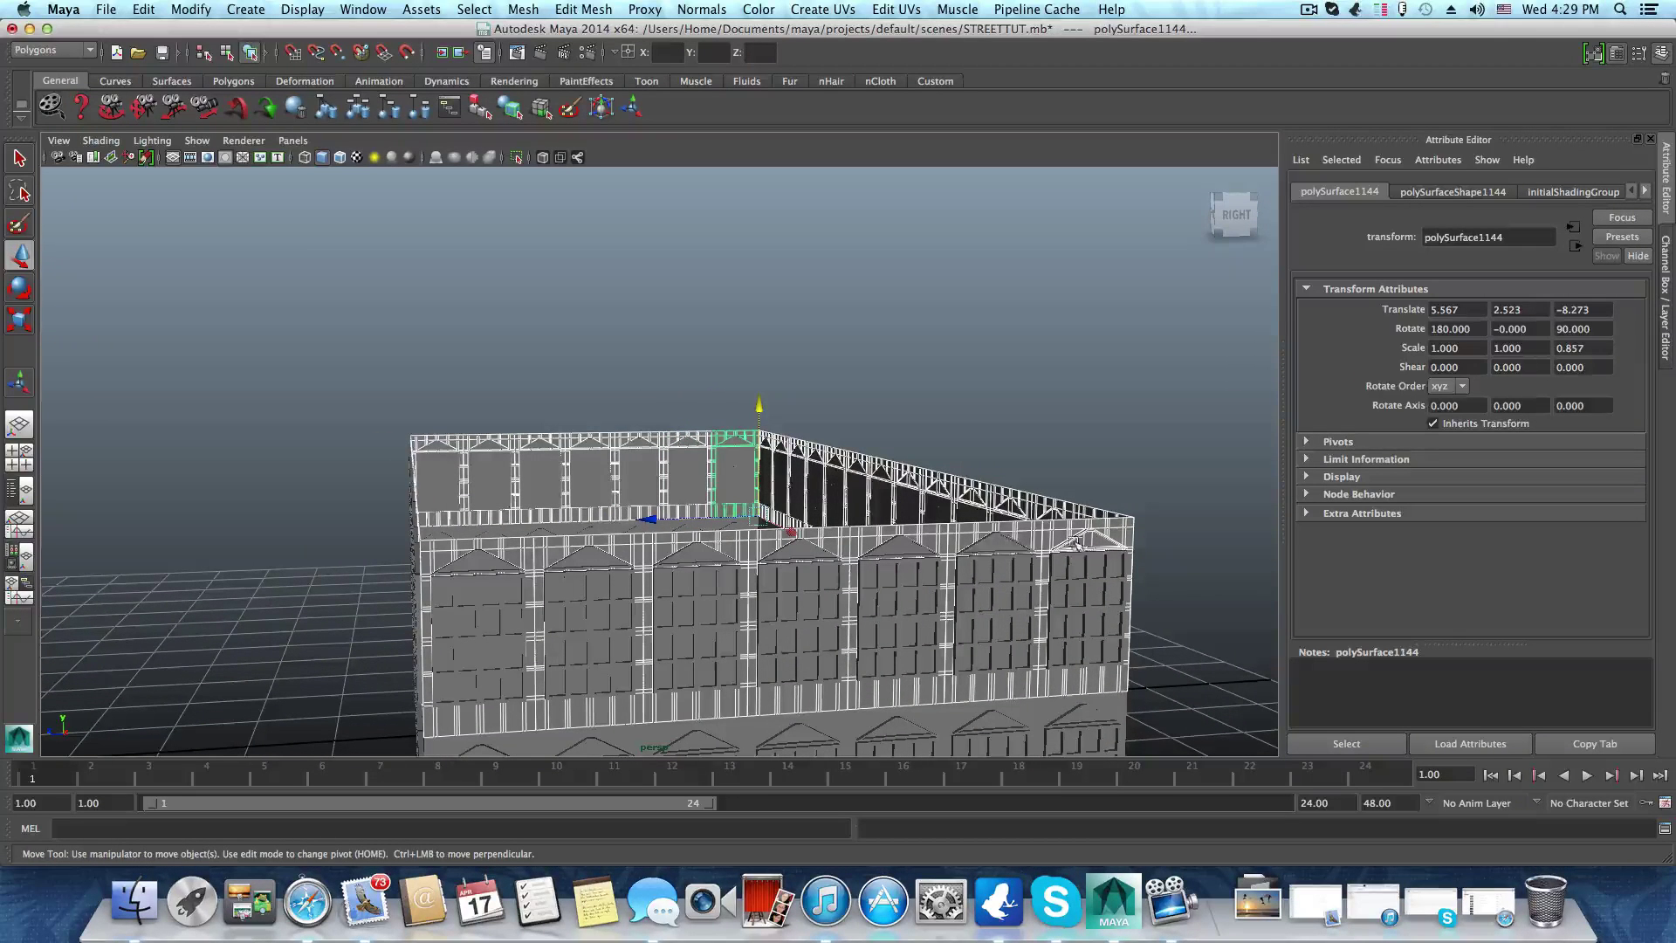
alt+drag(995, 556, 451, 548)
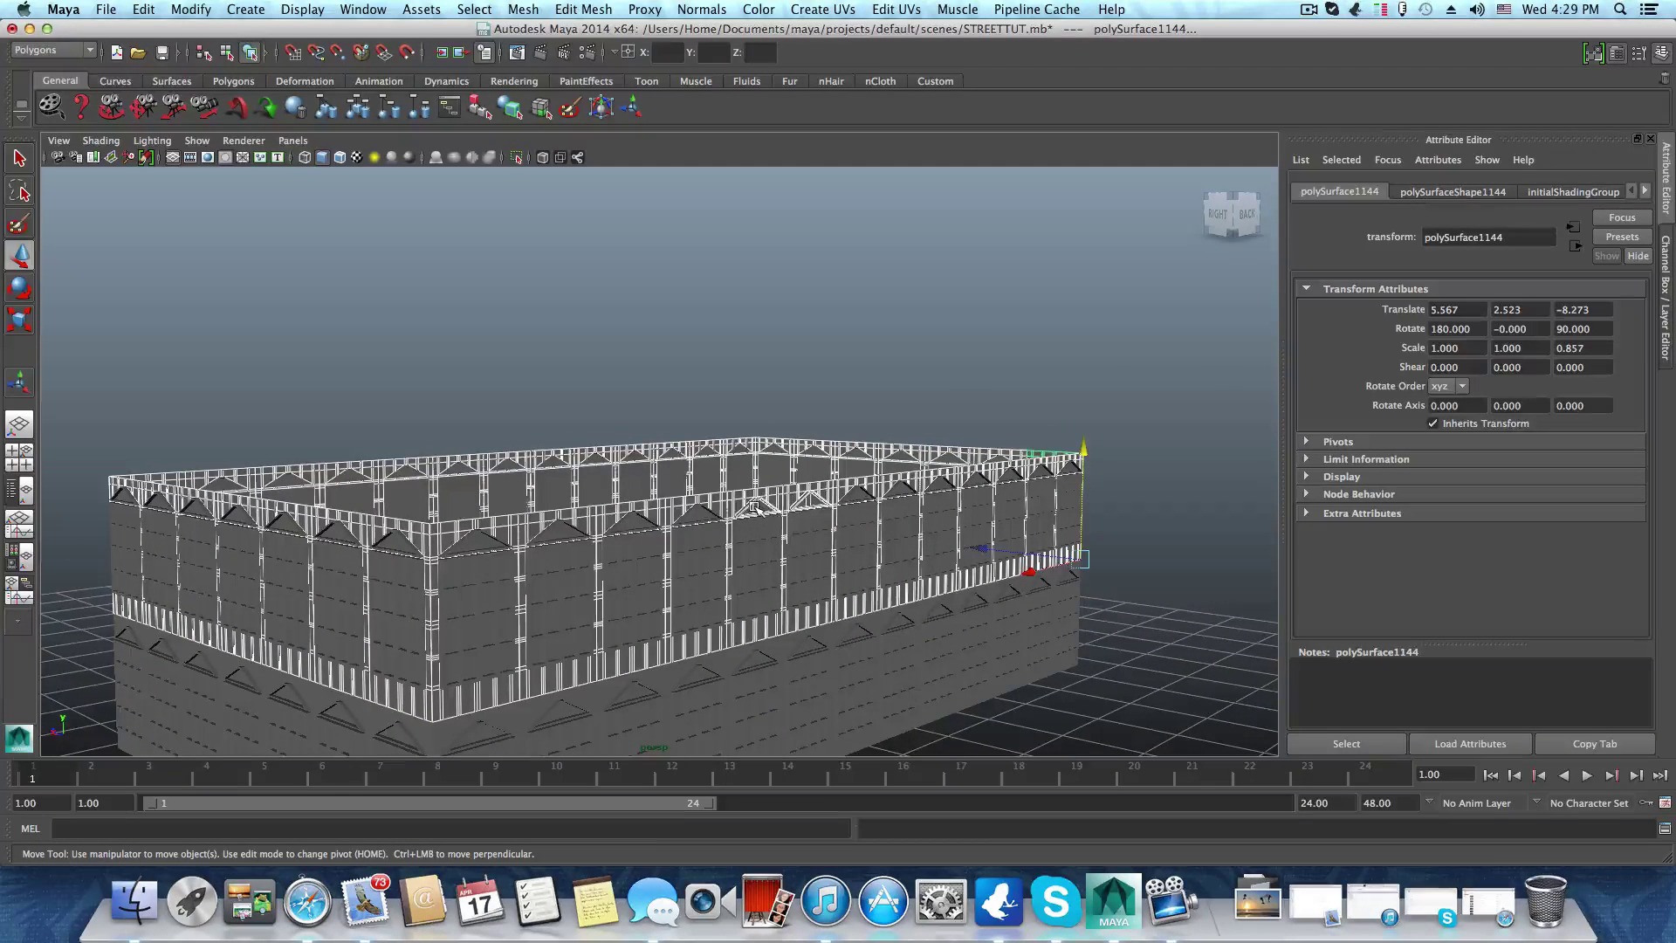
alt+drag(925, 573, 748, 572)
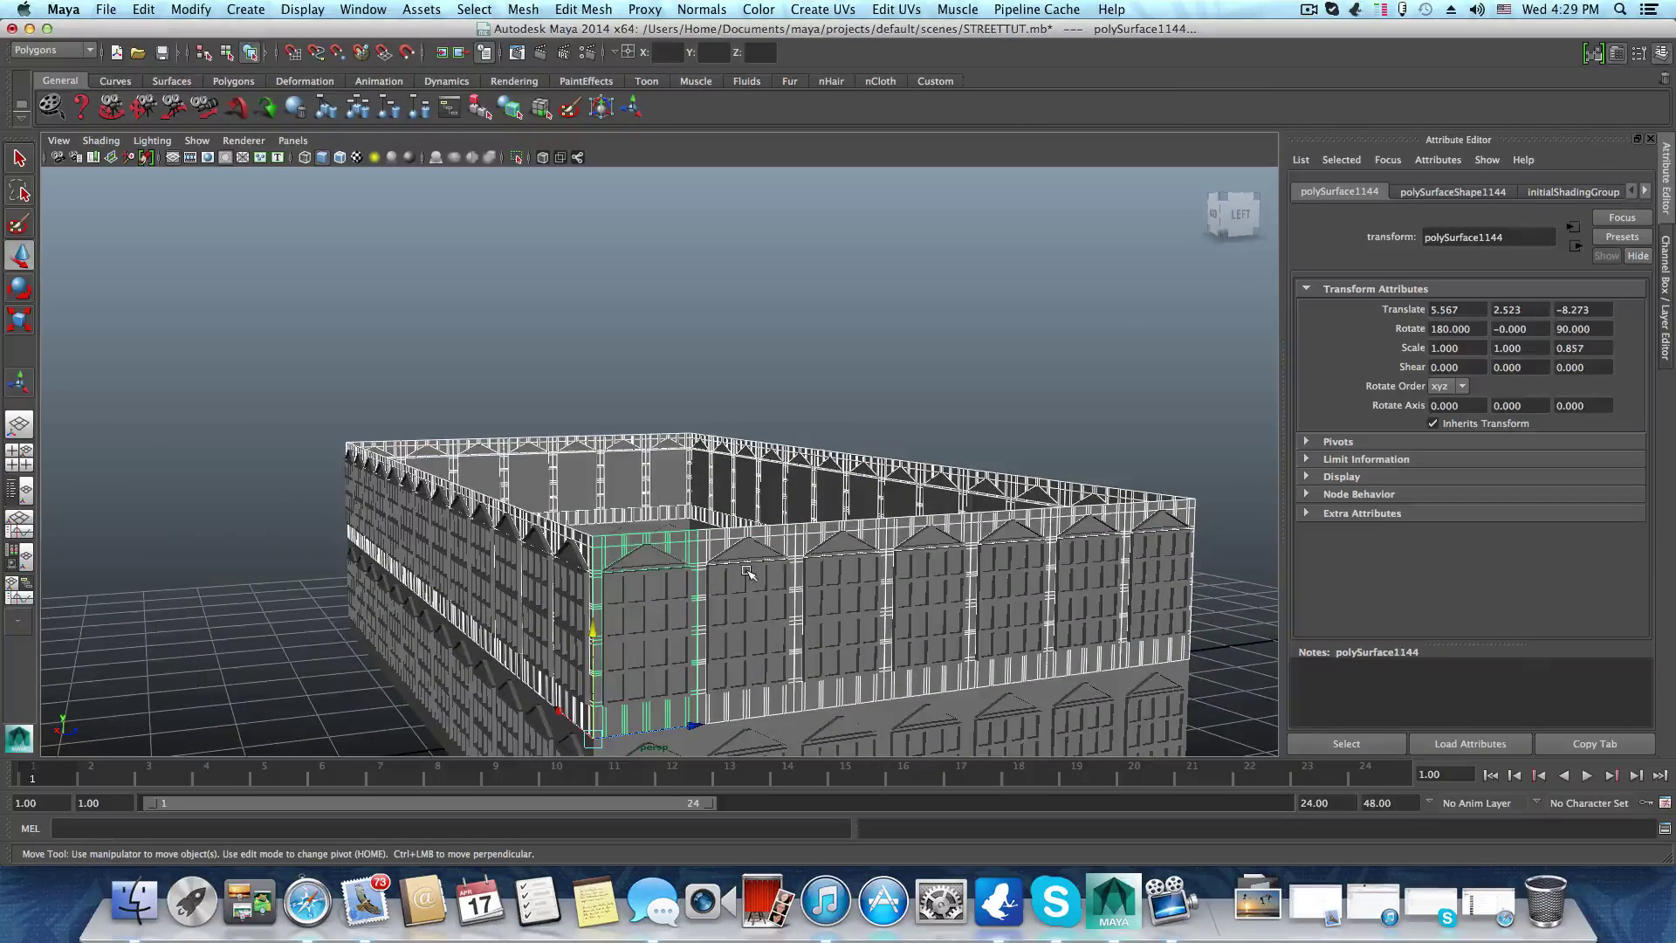
click(523, 9)
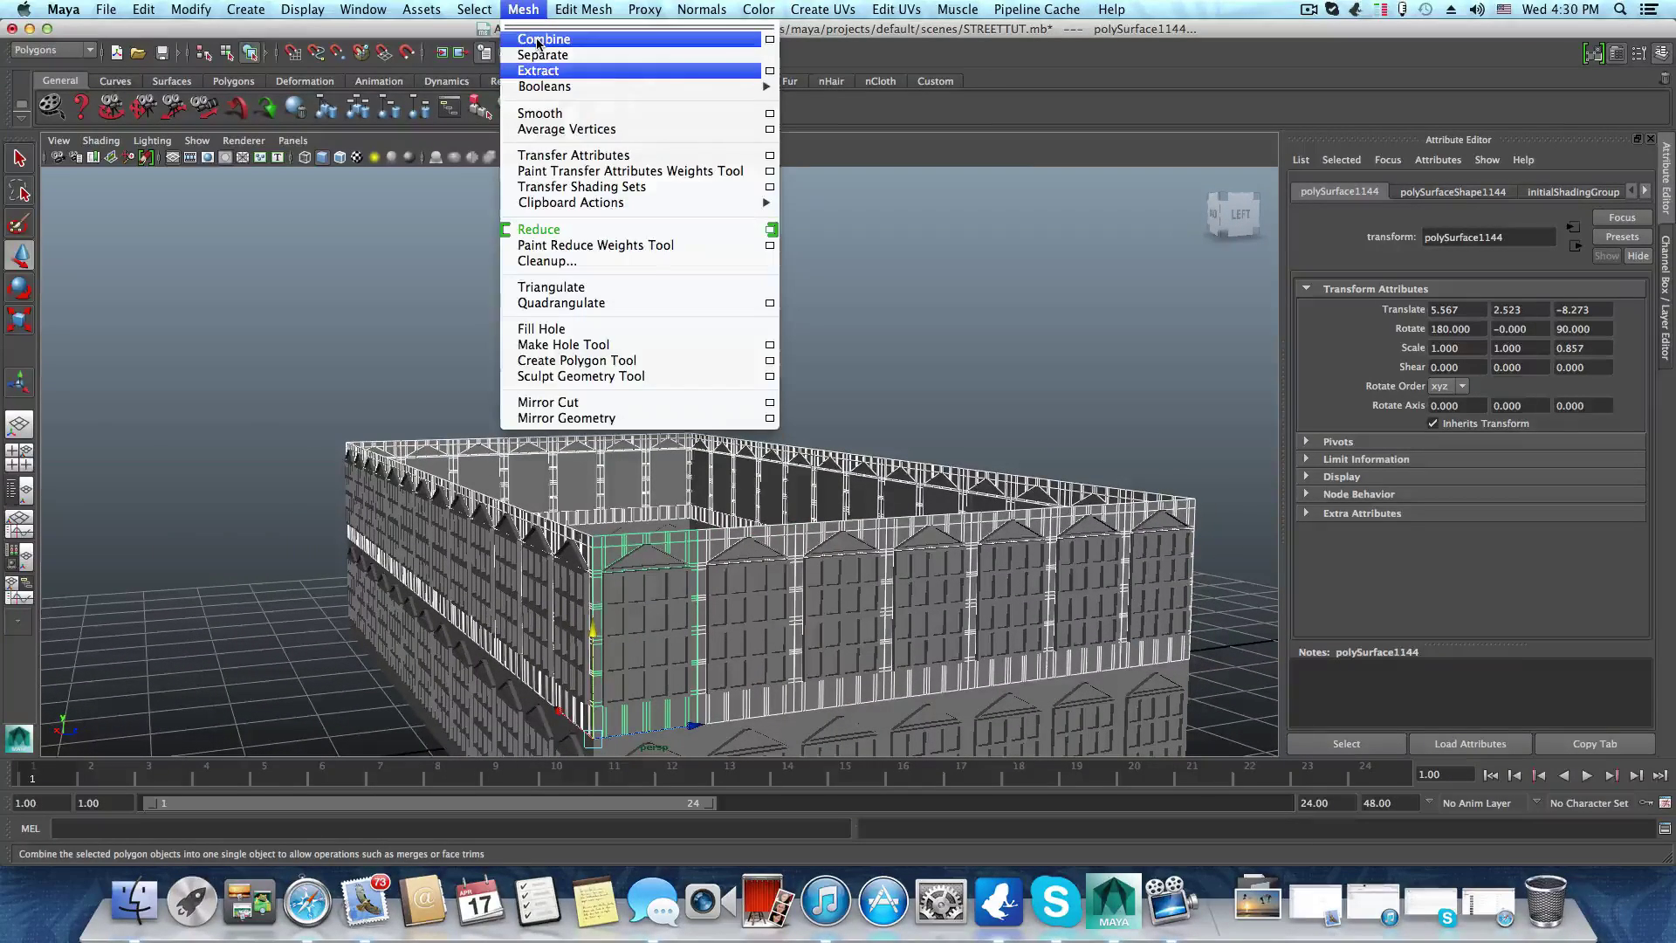
click(539, 40)
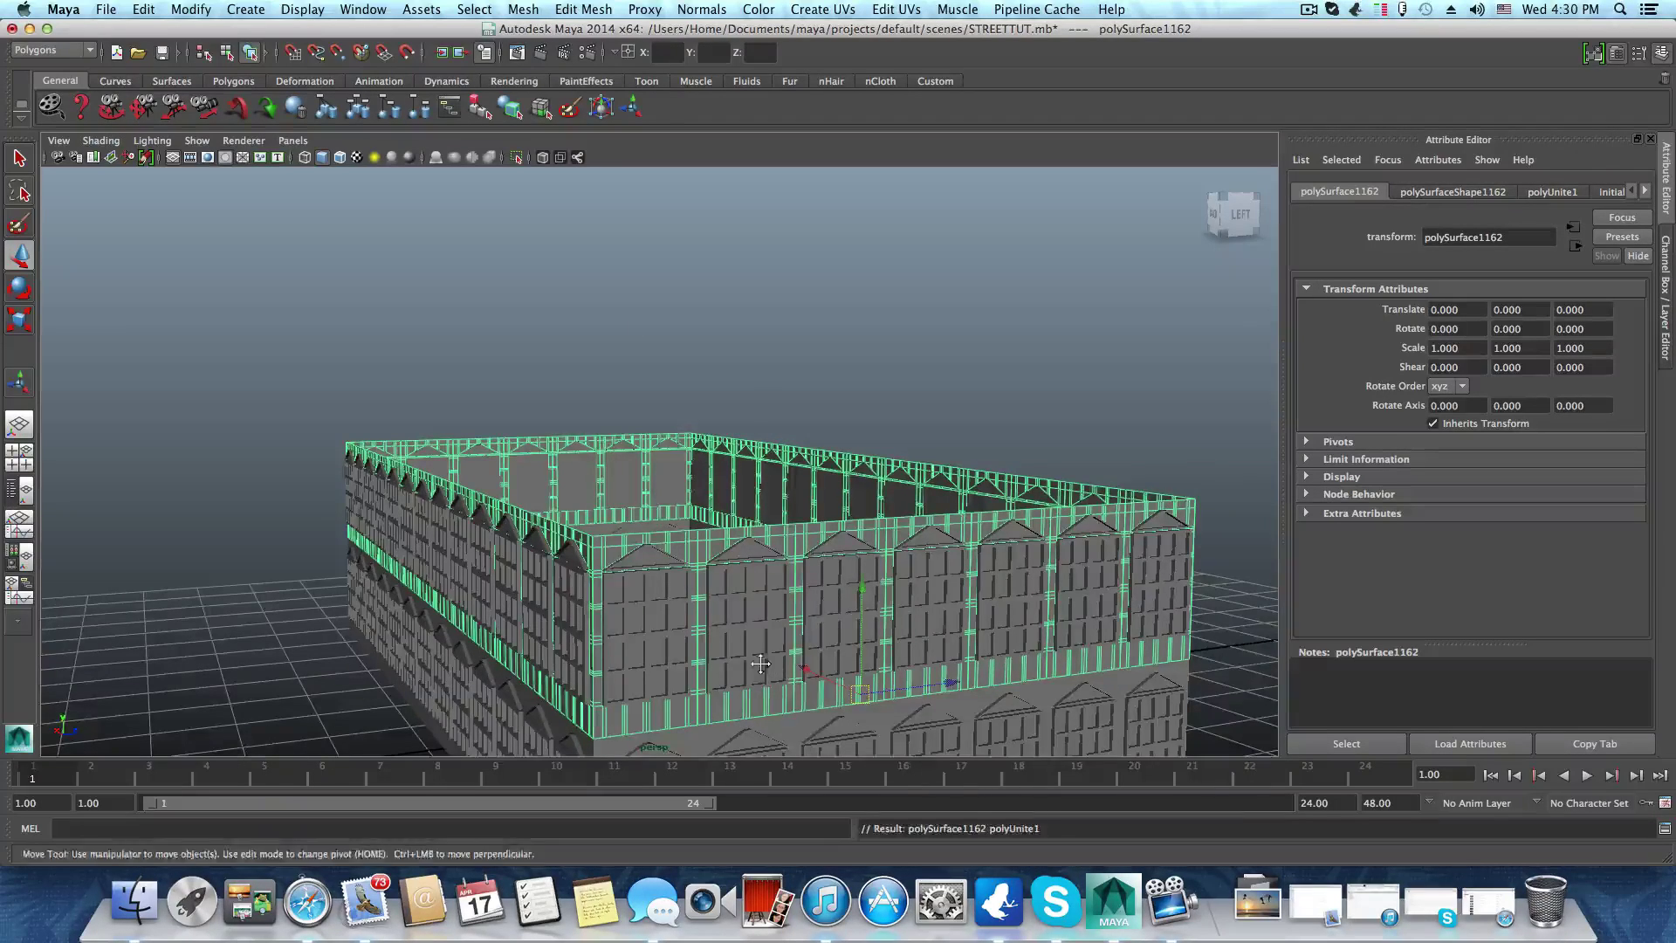
Try to insert a horizontal edge loop near the base of the combined upper storey at the corner, and undo it
alt+middle_drag(758, 661, 802, 580)
alt+right_drag(692, 613, 772, 613)
alt+middle_drag(773, 612, 818, 548)
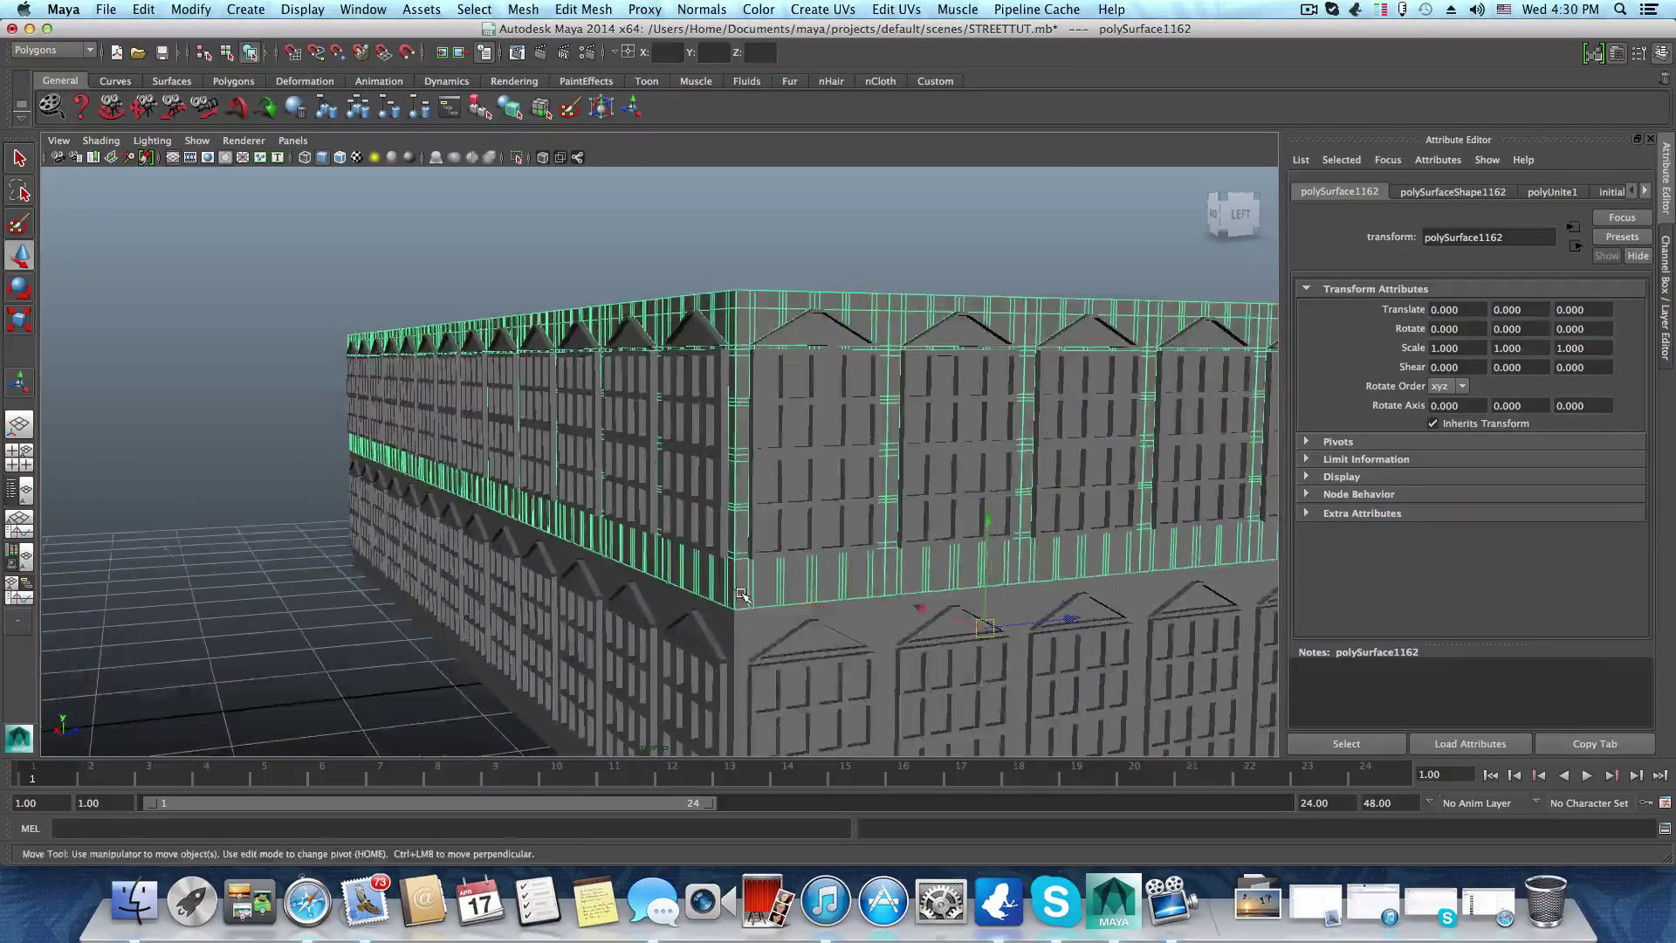
alt+right_drag(740, 591, 823, 580)
alt+middle_drag(829, 586, 720, 546)
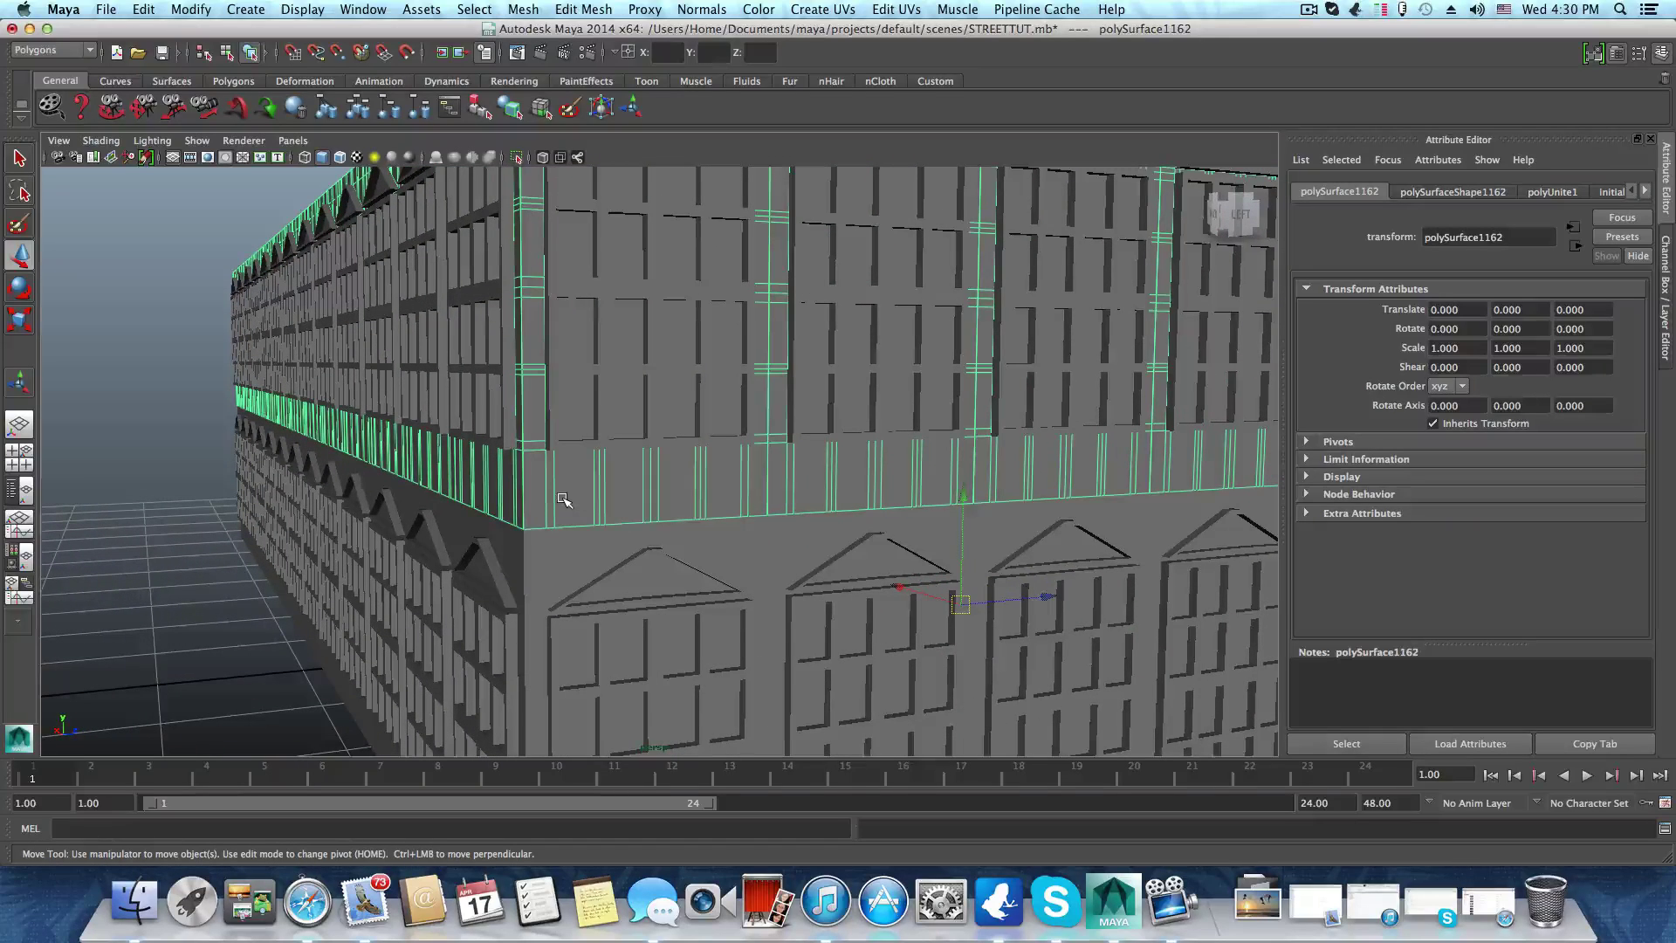
shift+right_drag(563, 499, 522, 501)
drag(524, 505, 524, 506)
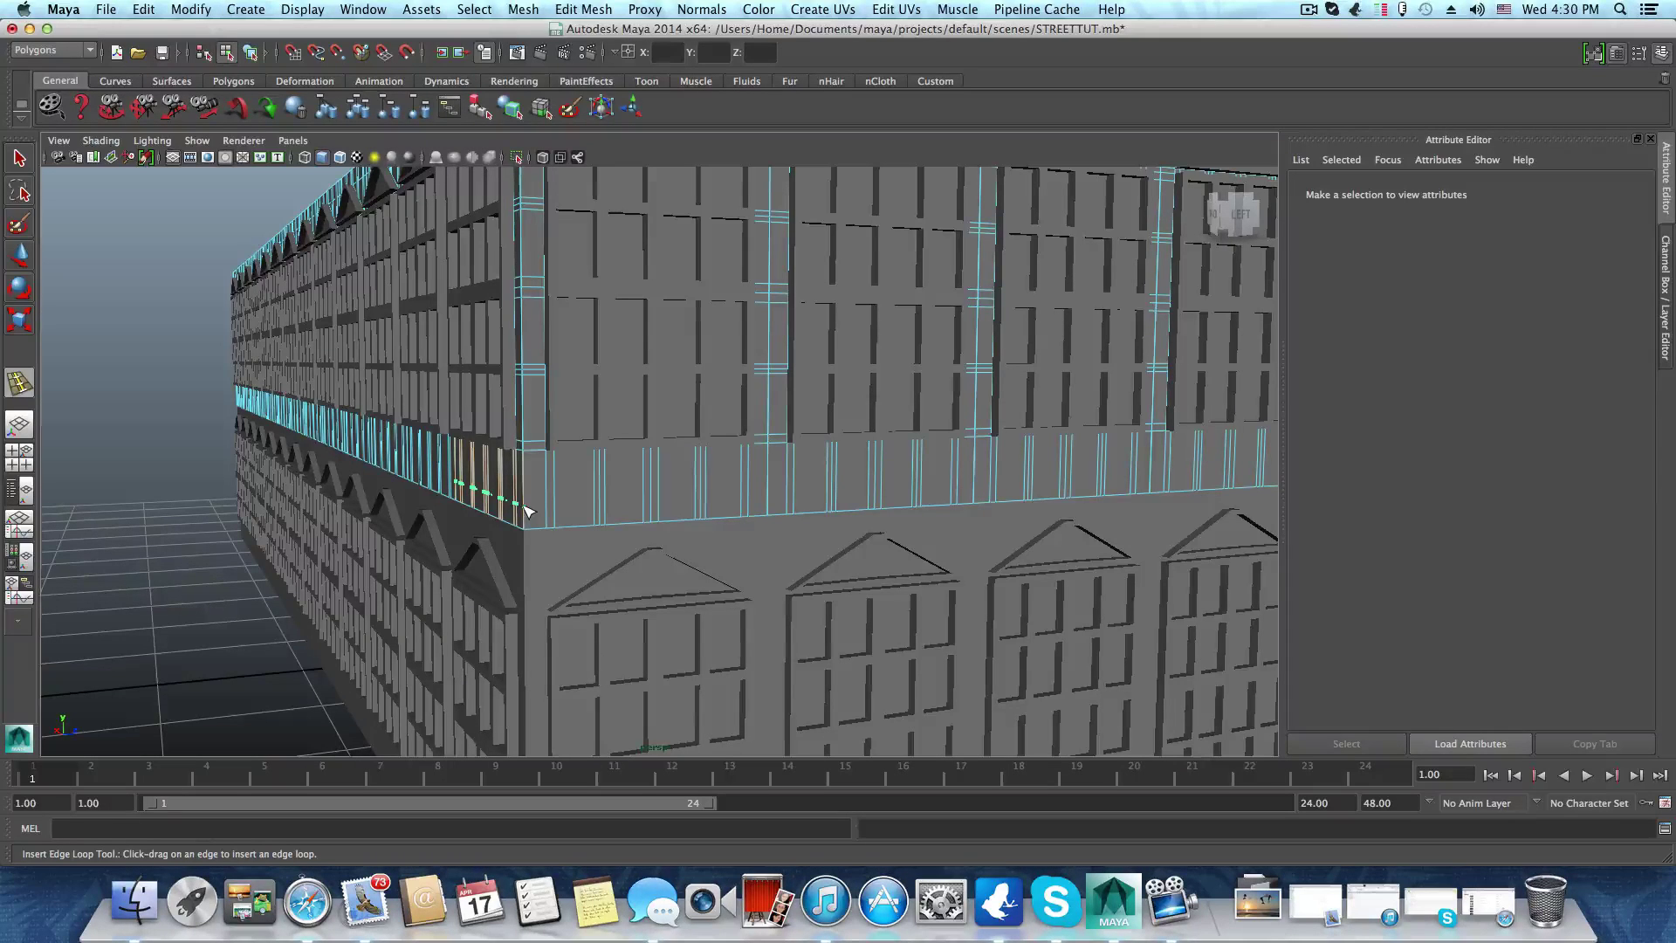
drag(527, 510, 527, 510)
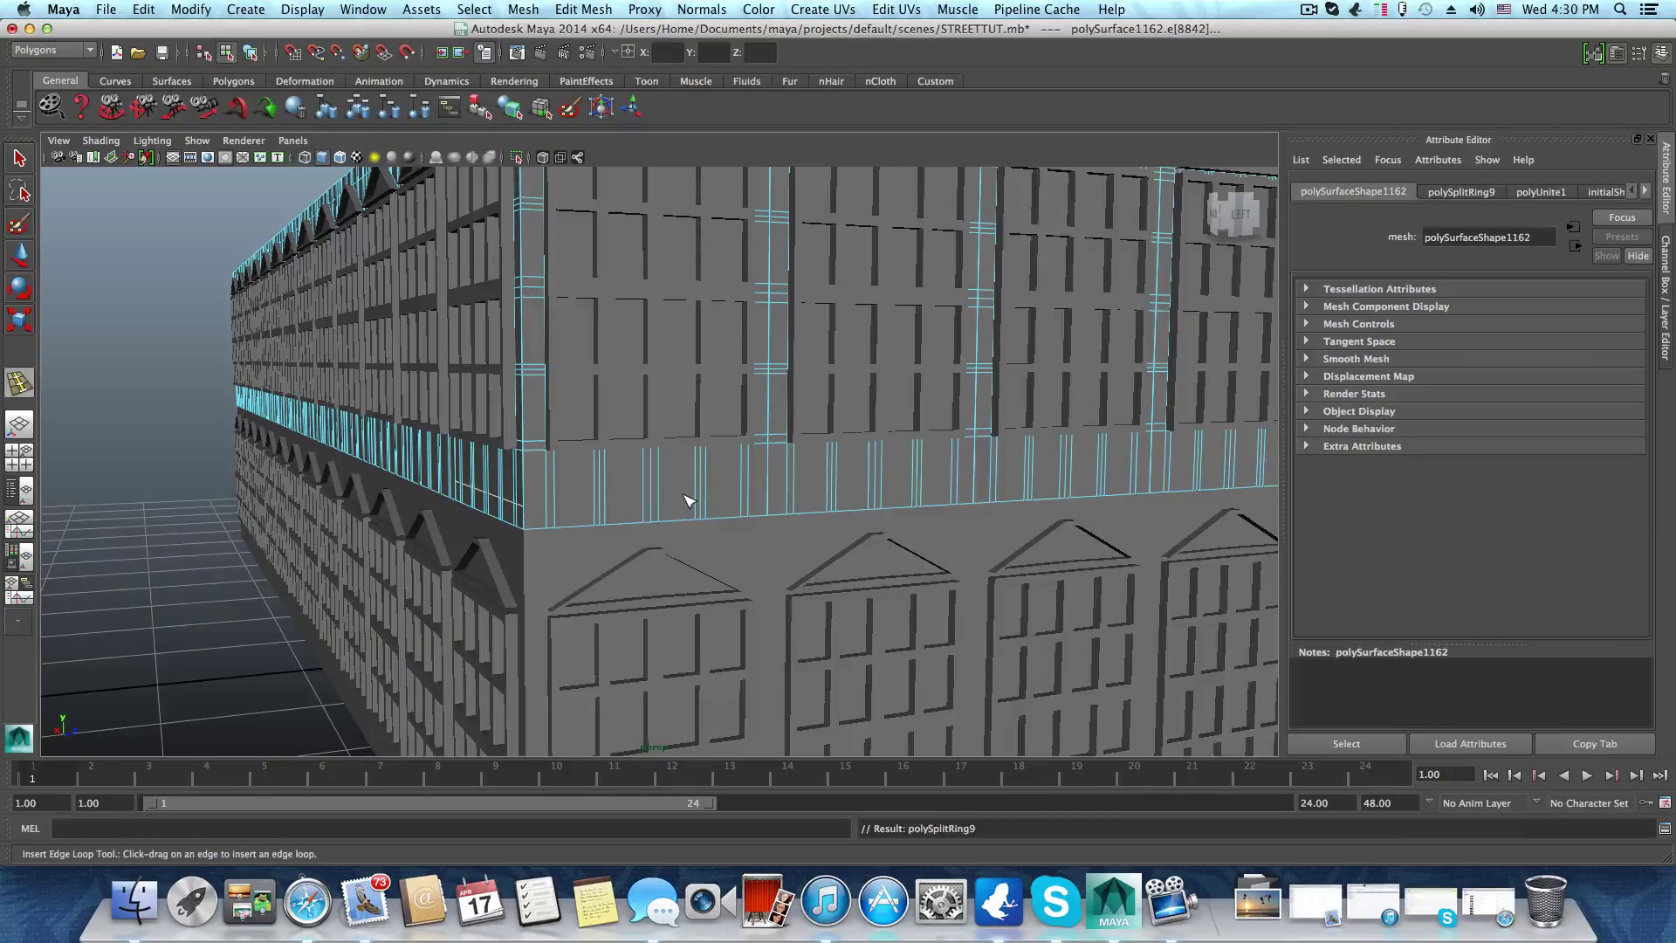
key(z)
Return to object selection mode and select the combined upper-storey mesh
alt+drag(579, 486, 570, 507)
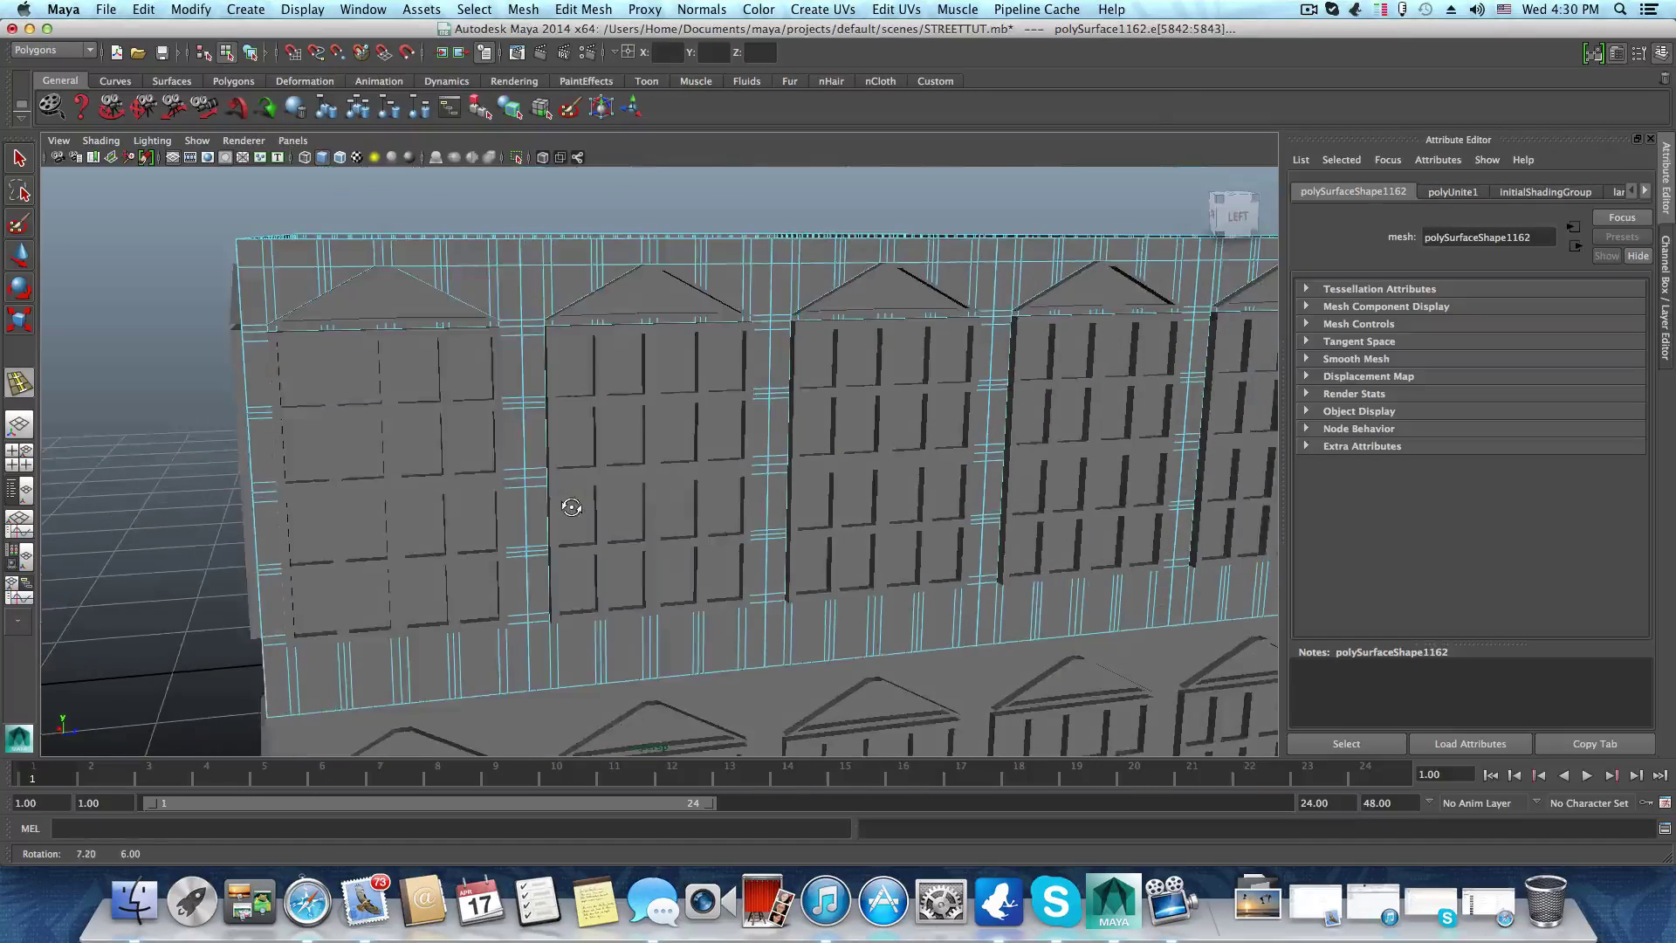
mouse_move(571, 507)
alt+middle_down()
mouse_move(585, 536)
mouse_move(597, 499)
alt+middle_up()
alt+drag(535, 513, 657, 579)
key(F8)
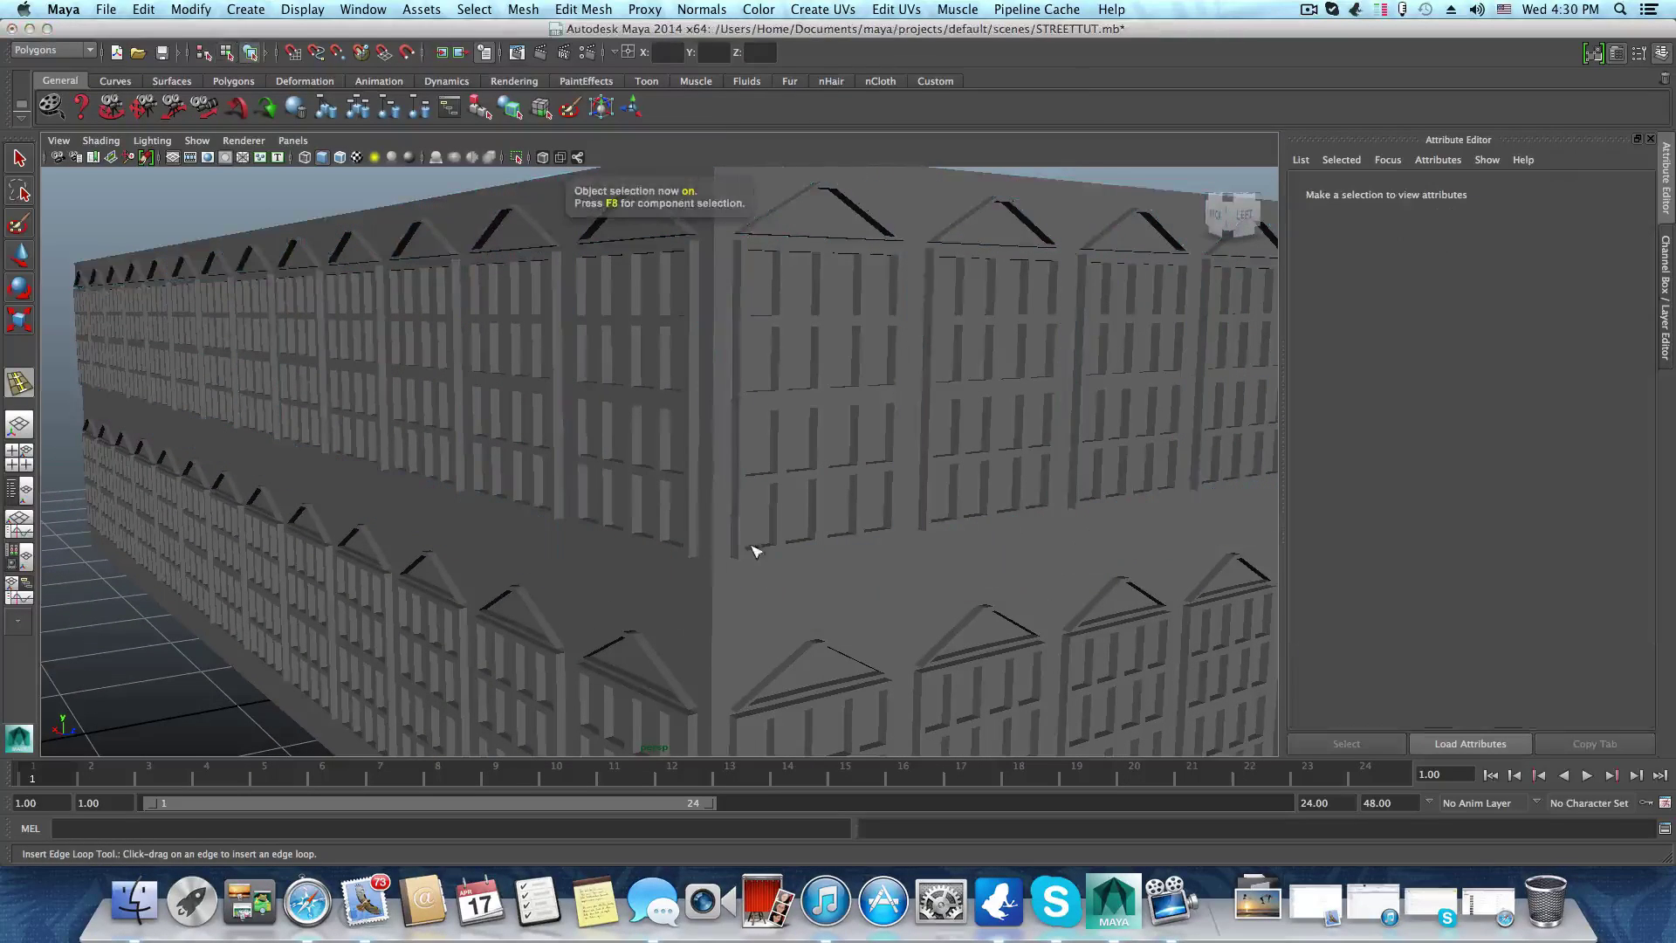
key(q)
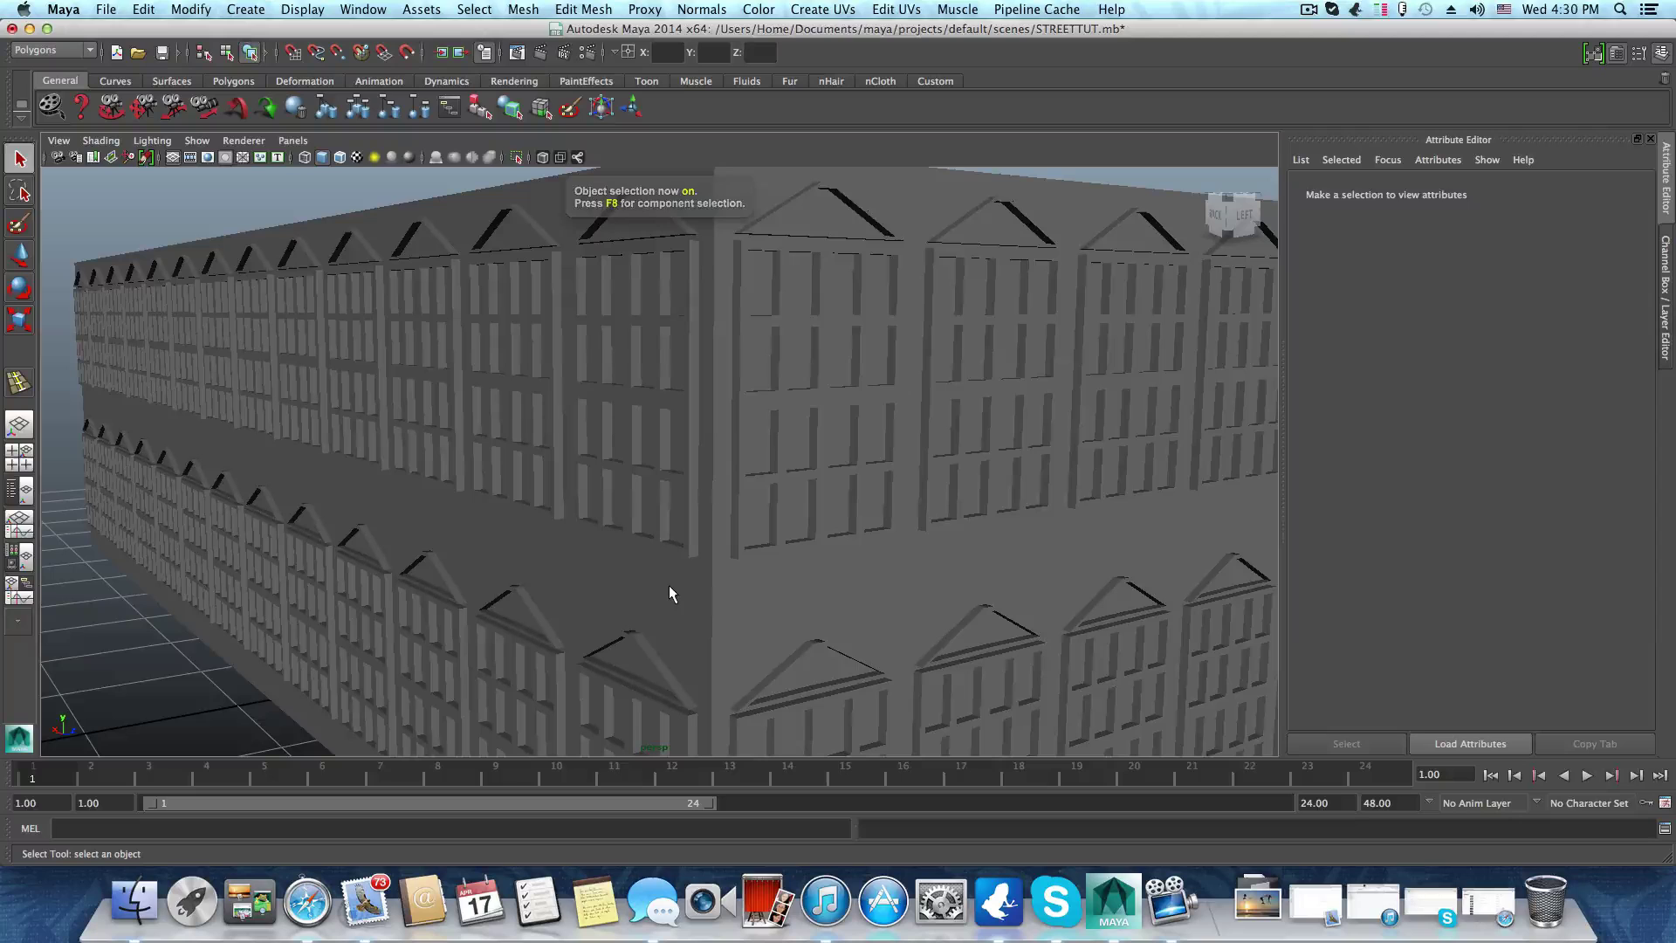
click(669, 584)
alt+drag(669, 600, 666, 587)
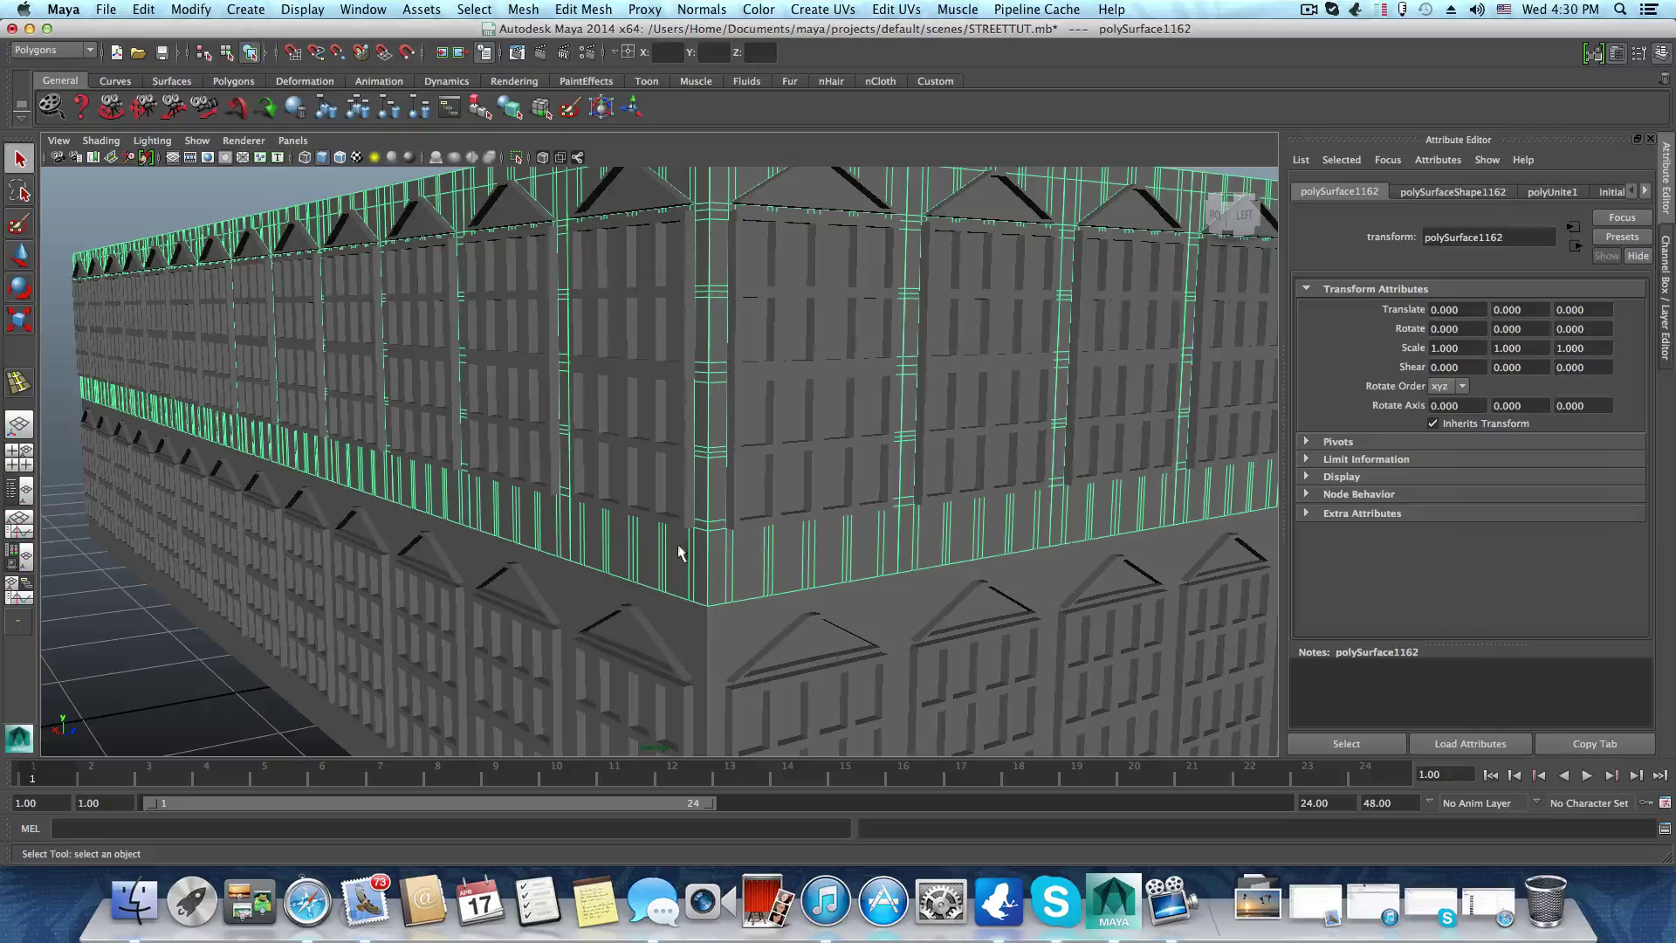
alt+drag(772, 566, 746, 561)
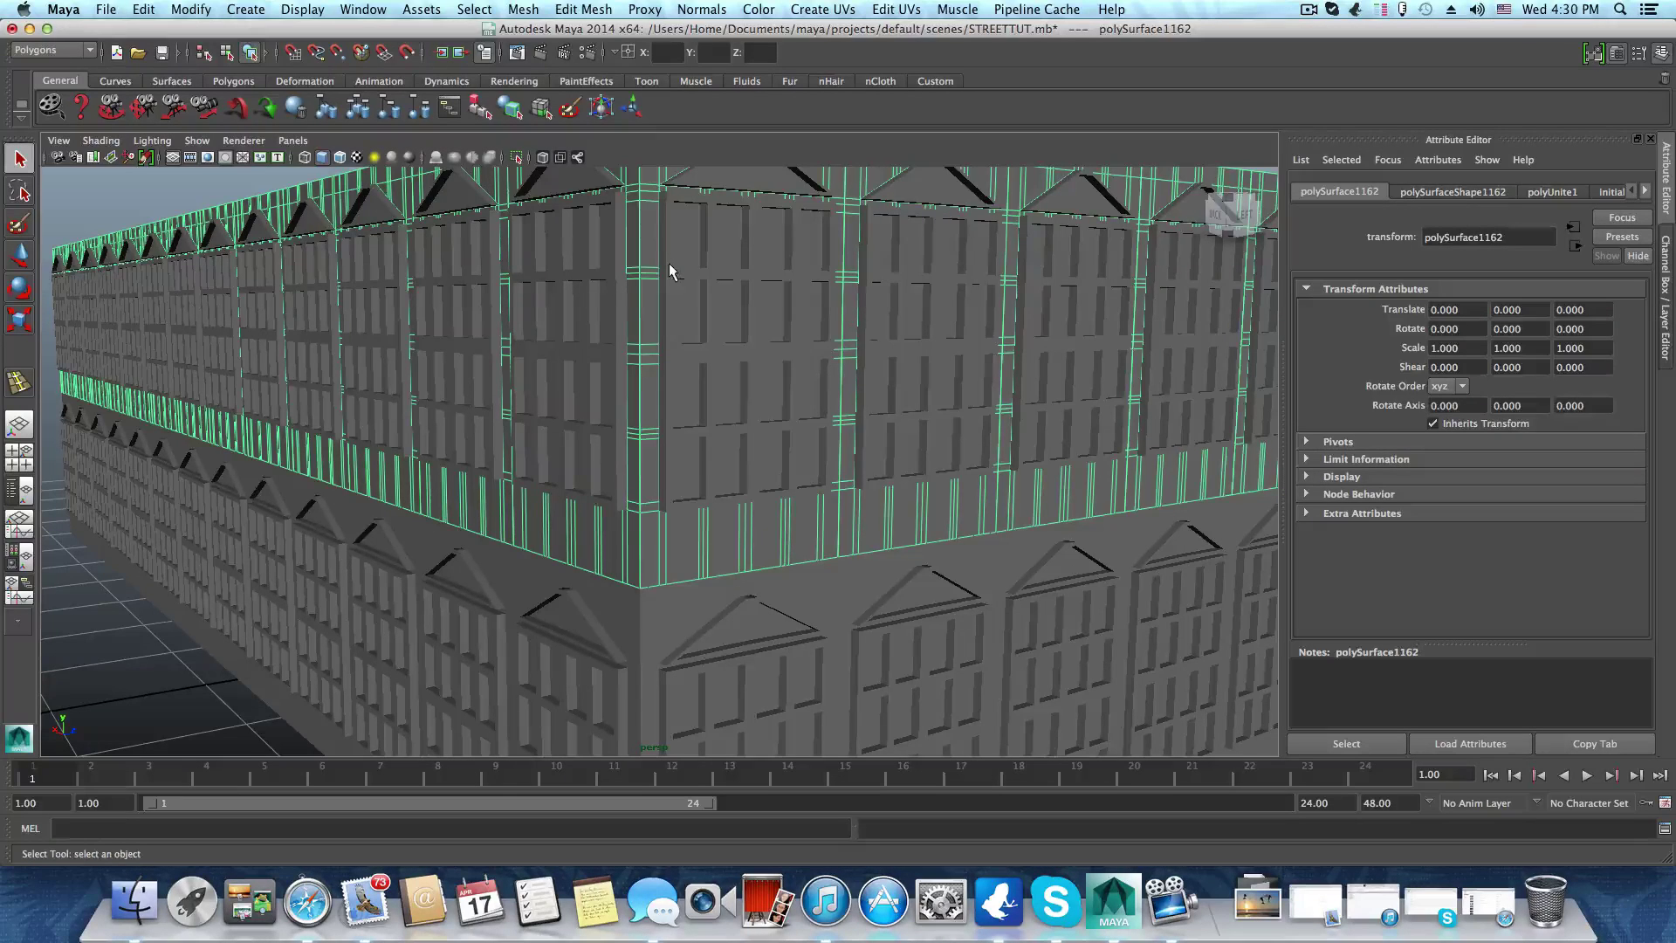
Open the Merge Vertices options for the upper-storey mesh and reset the merge settings
scroll(659, 404, up, 3)
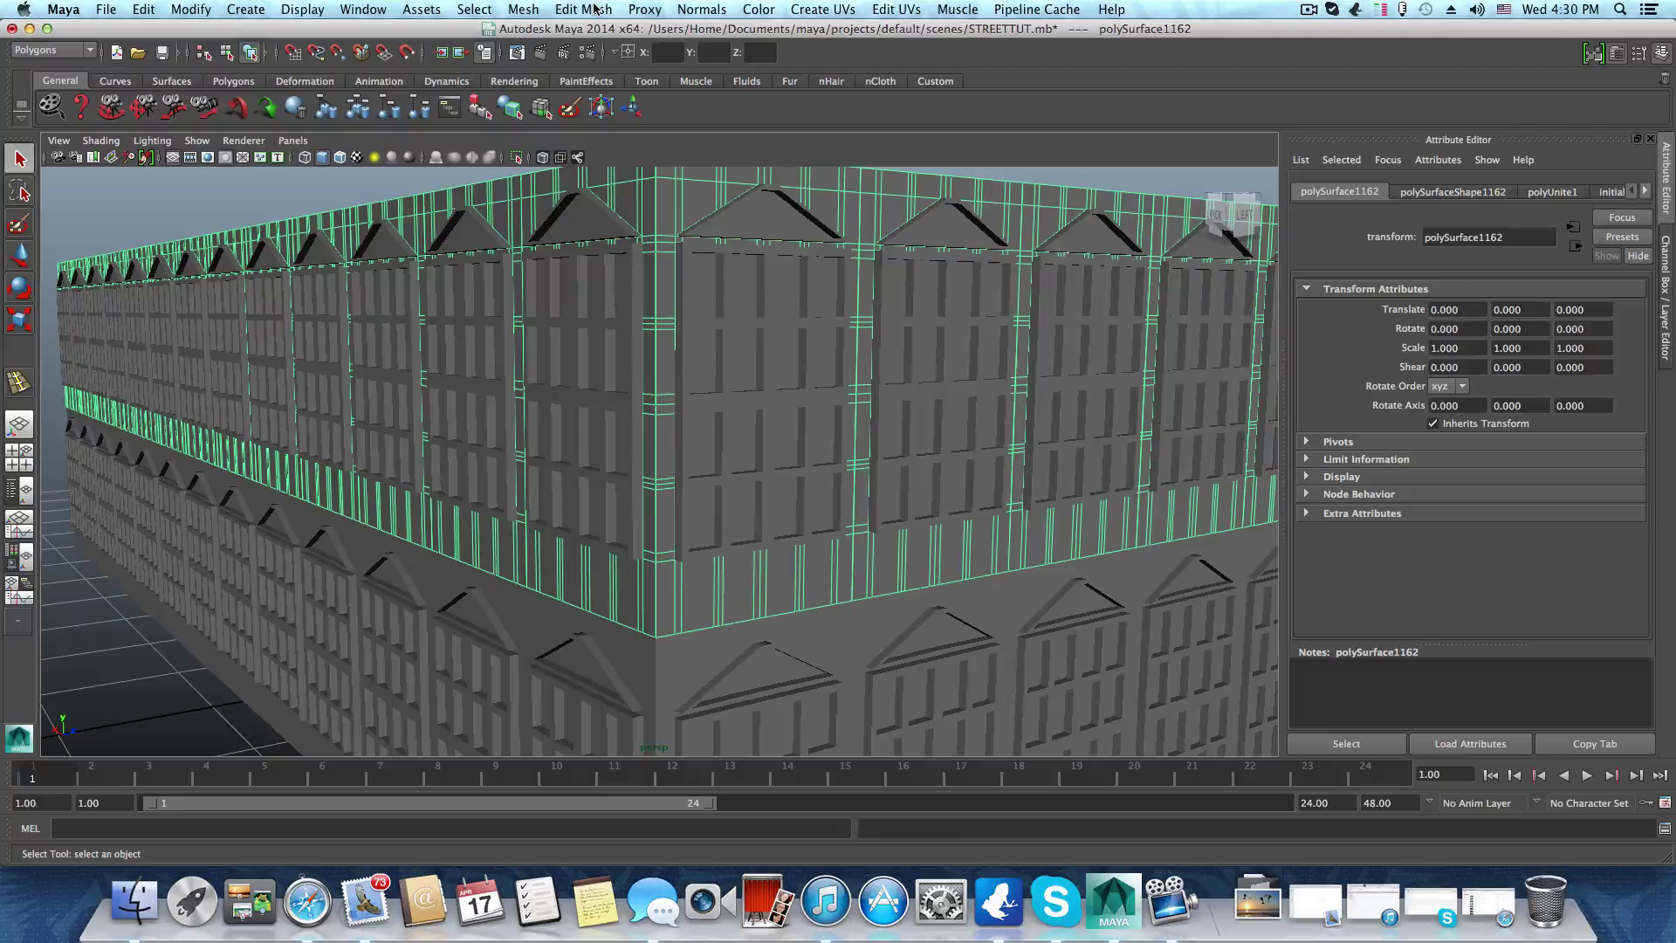
click(594, 9)
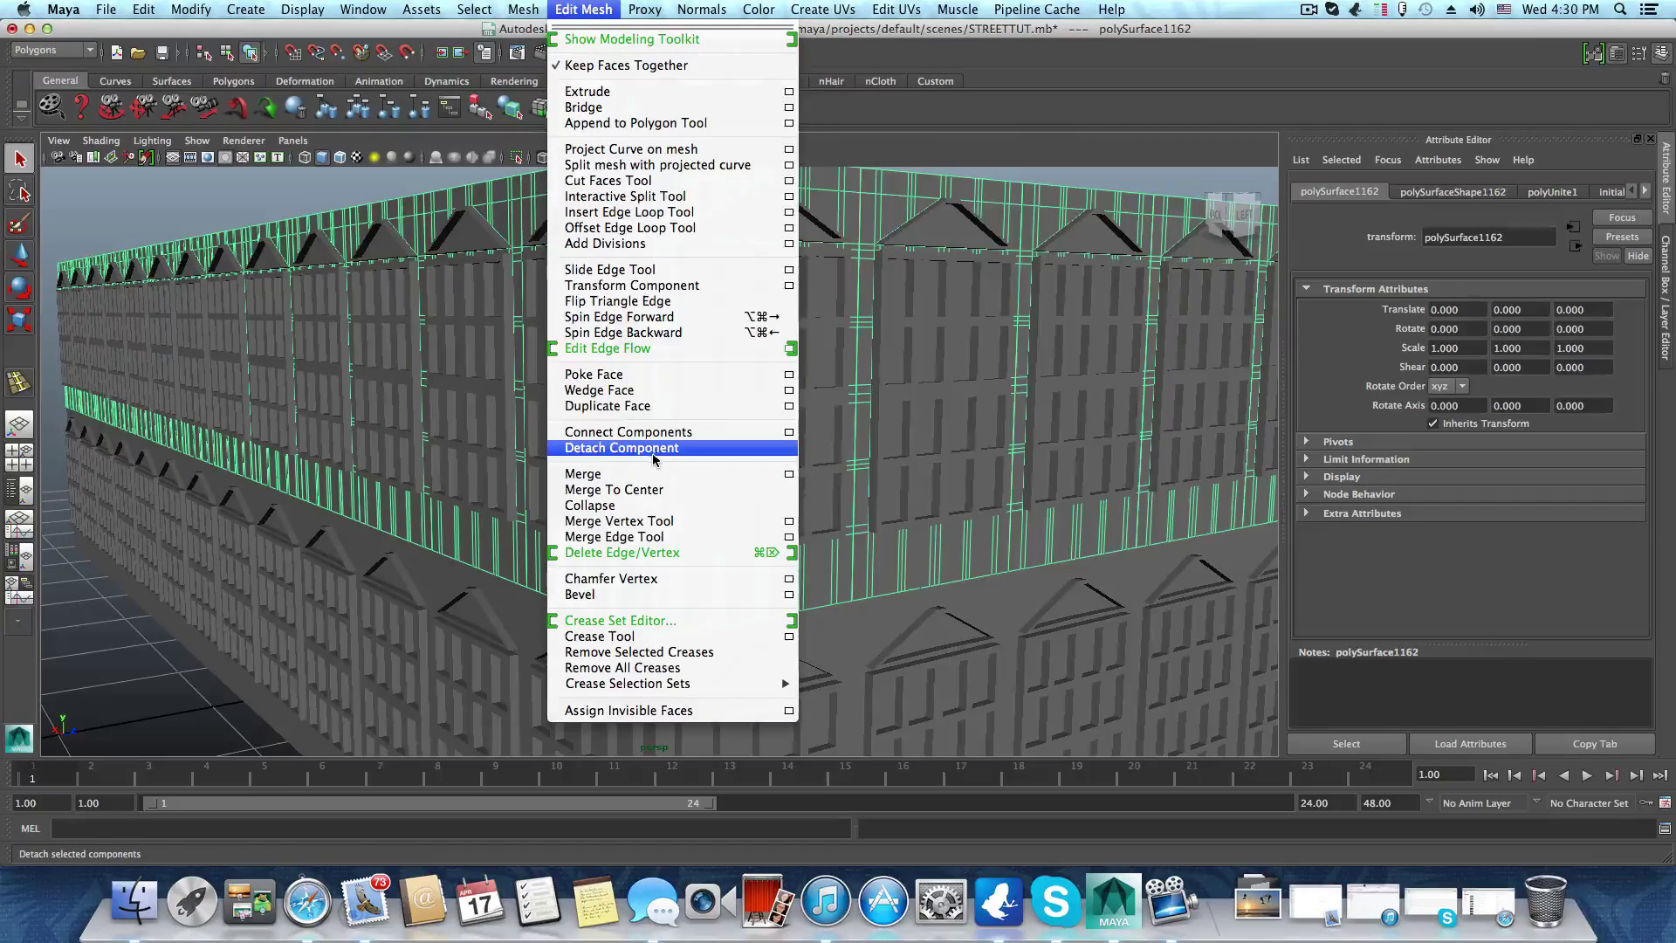
click(789, 474)
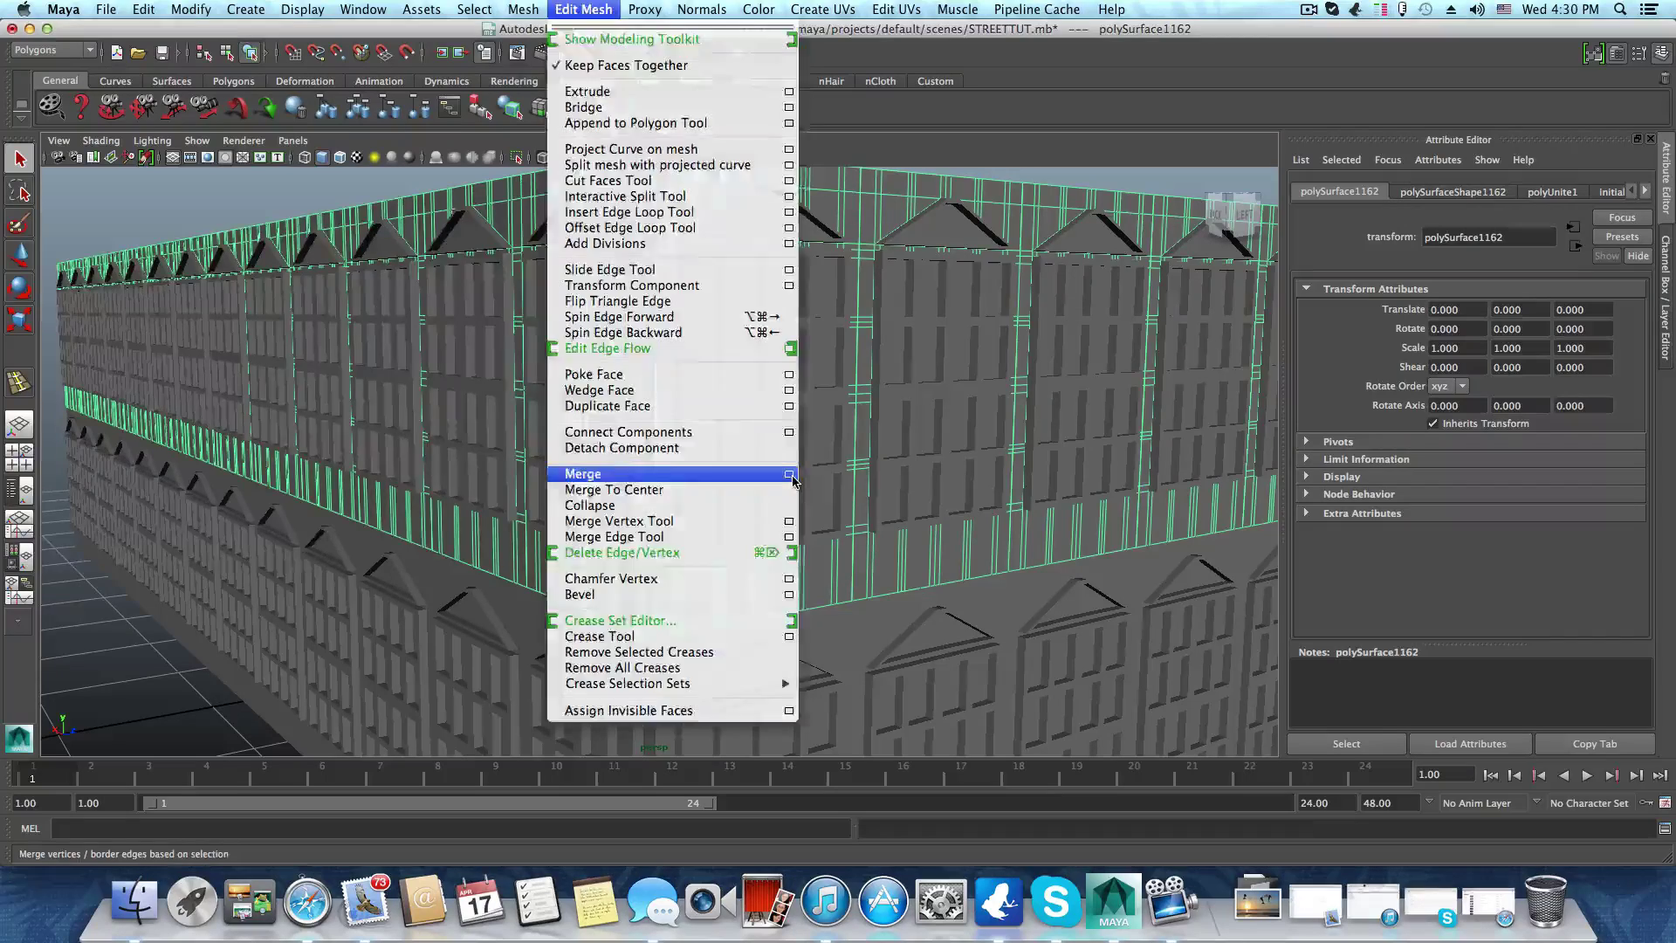
click(212, 284)
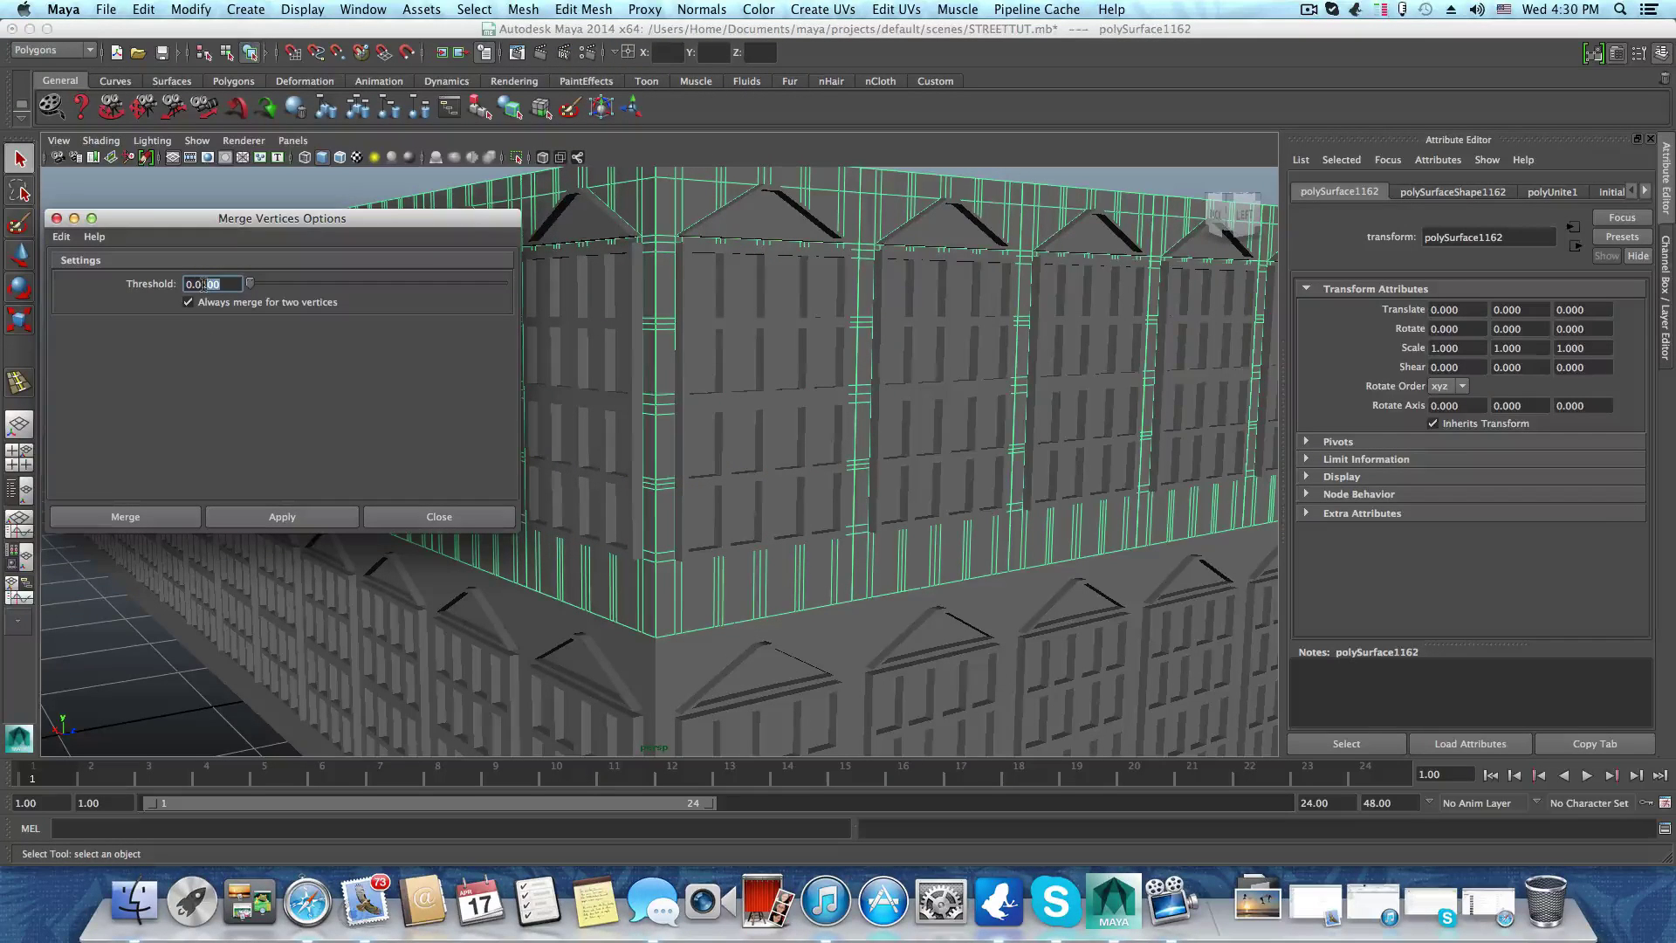
click(61, 237)
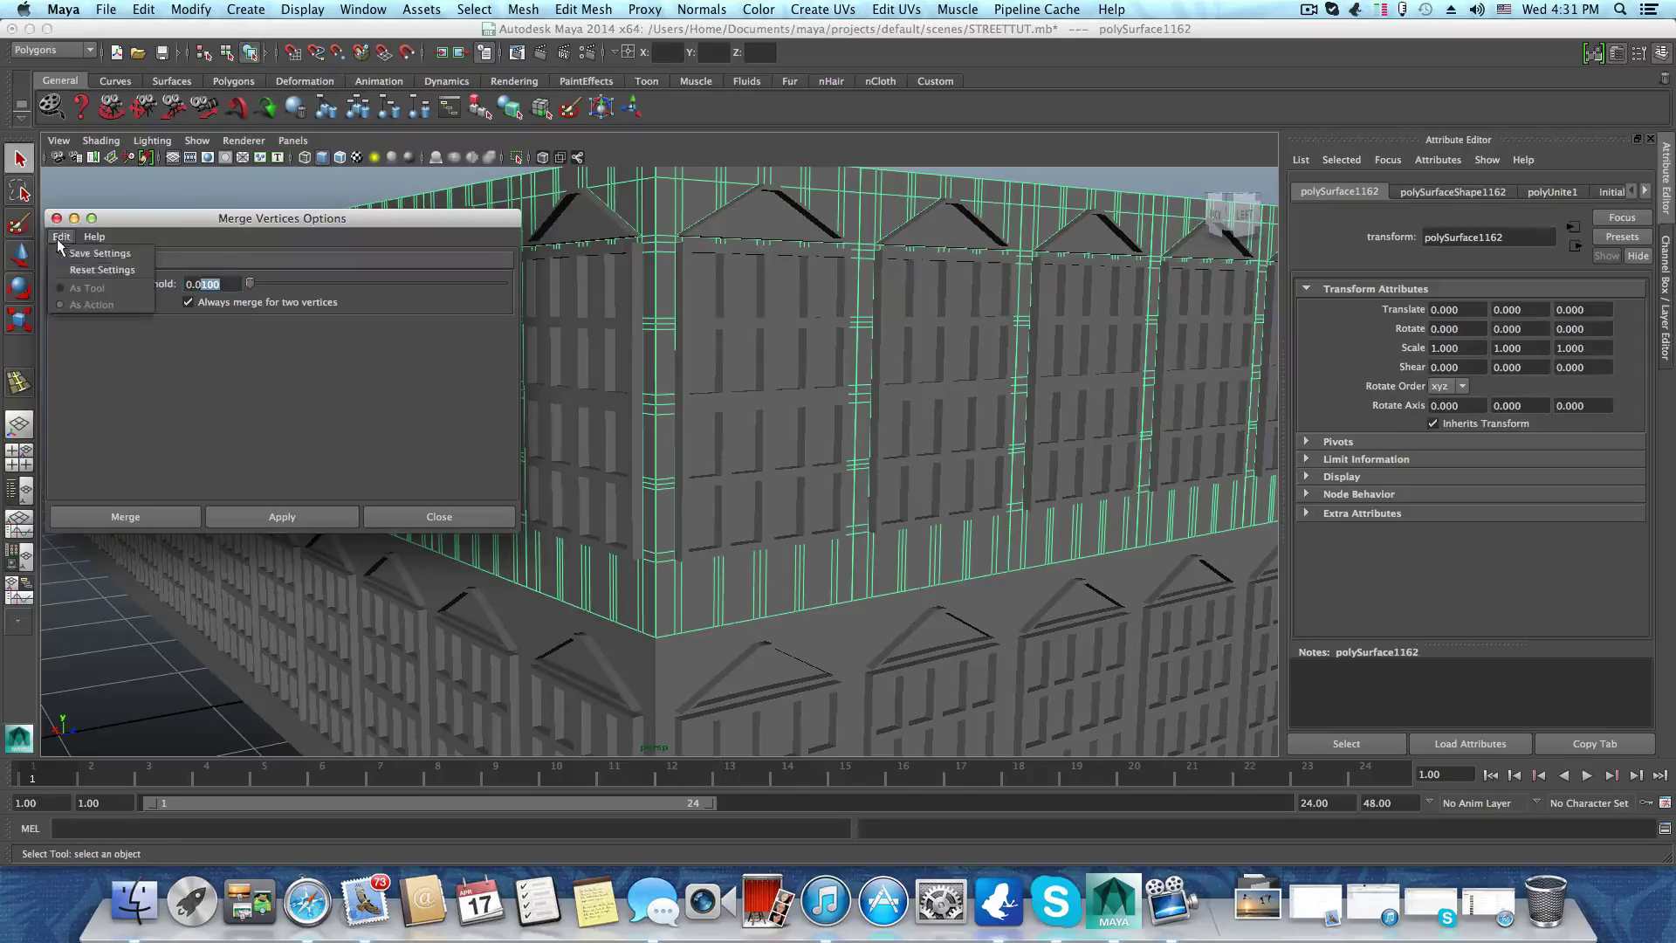
click(72, 269)
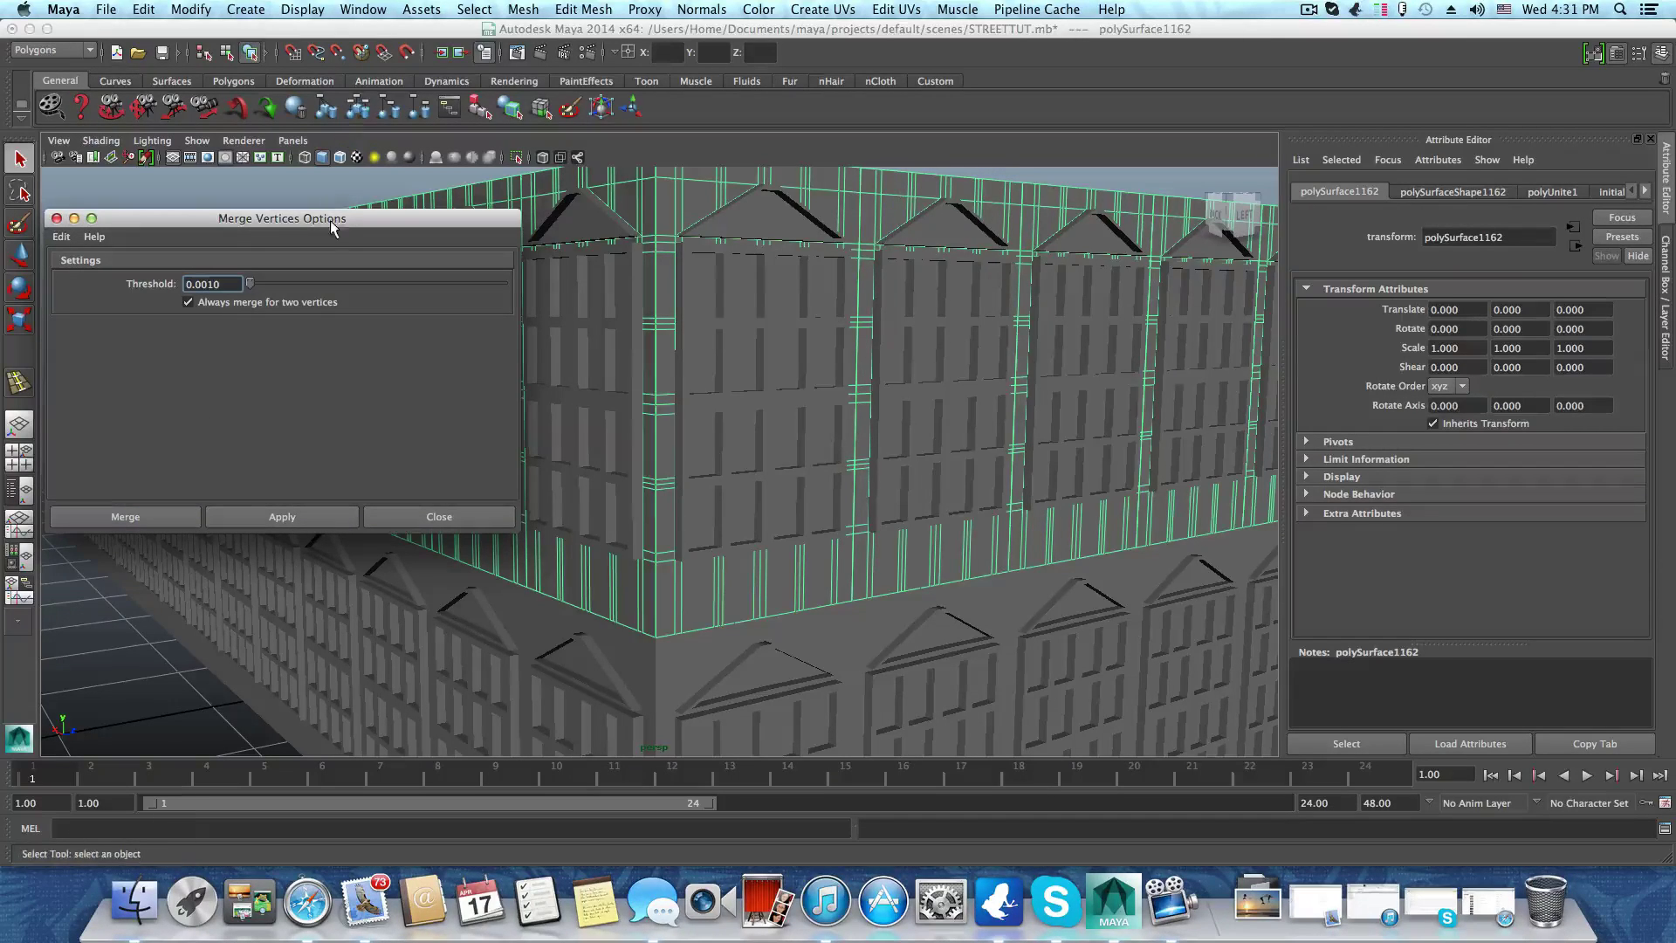
drag(332, 225, 285, 360)
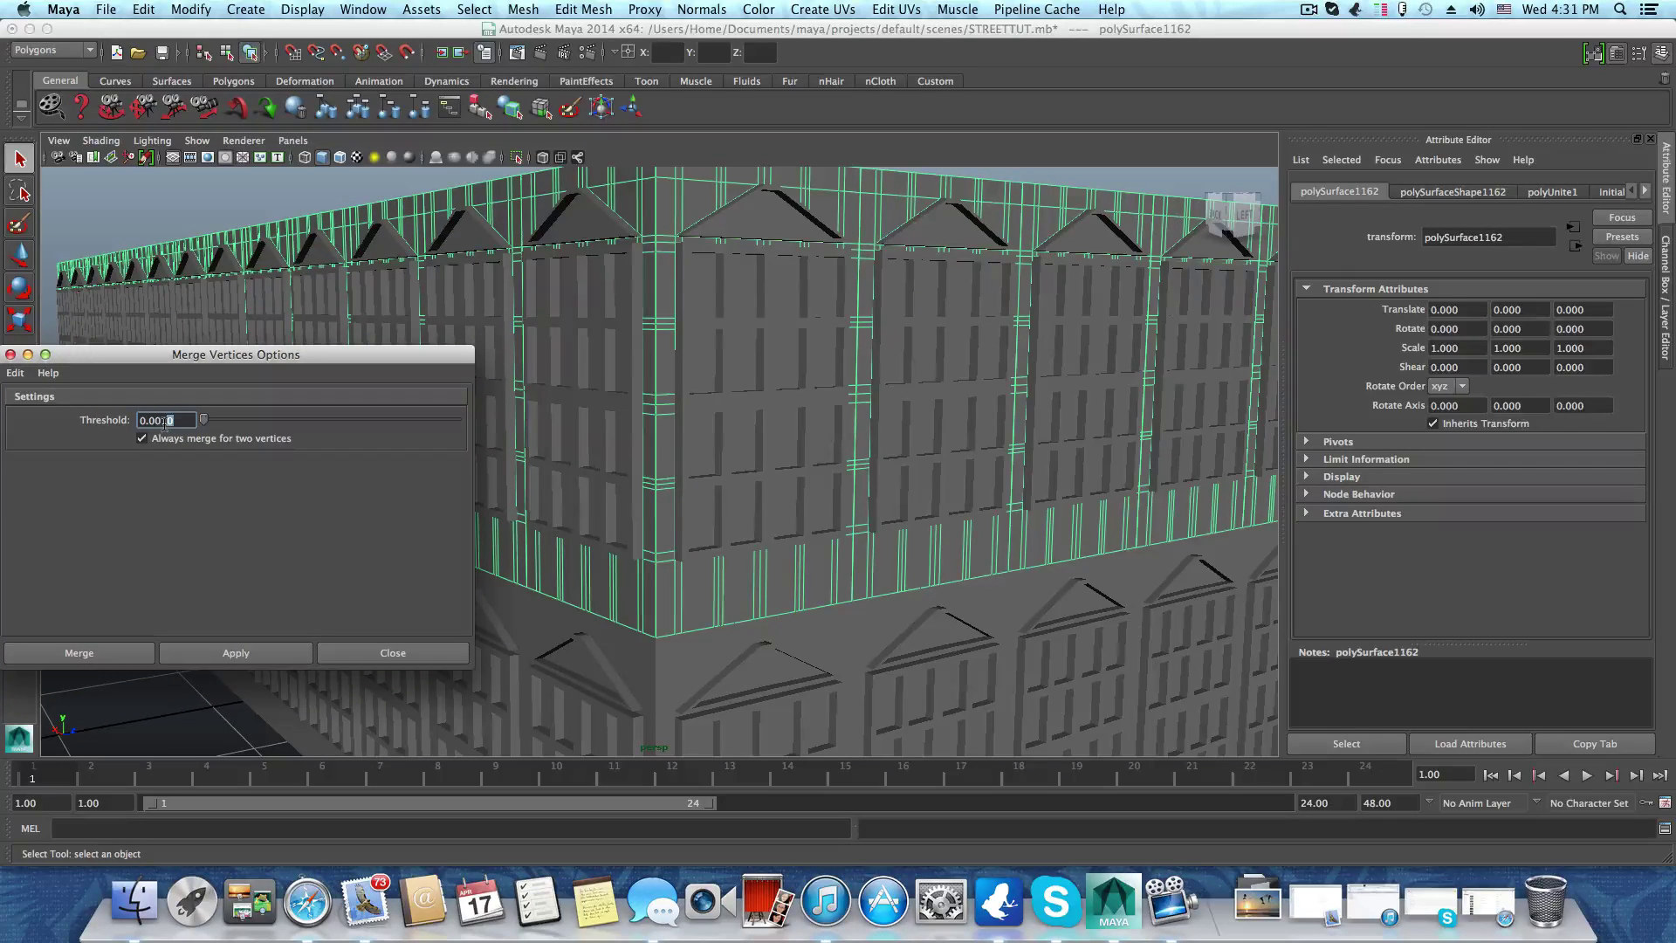
Switch the upper-storey mesh to vertex selection and box-select the column of vertices along its near corner edge
mouse_move(789, 460)
alt+mouse_down()
mouse_move(759, 486)
mouse_move(777, 486)
alt+mouse_up()
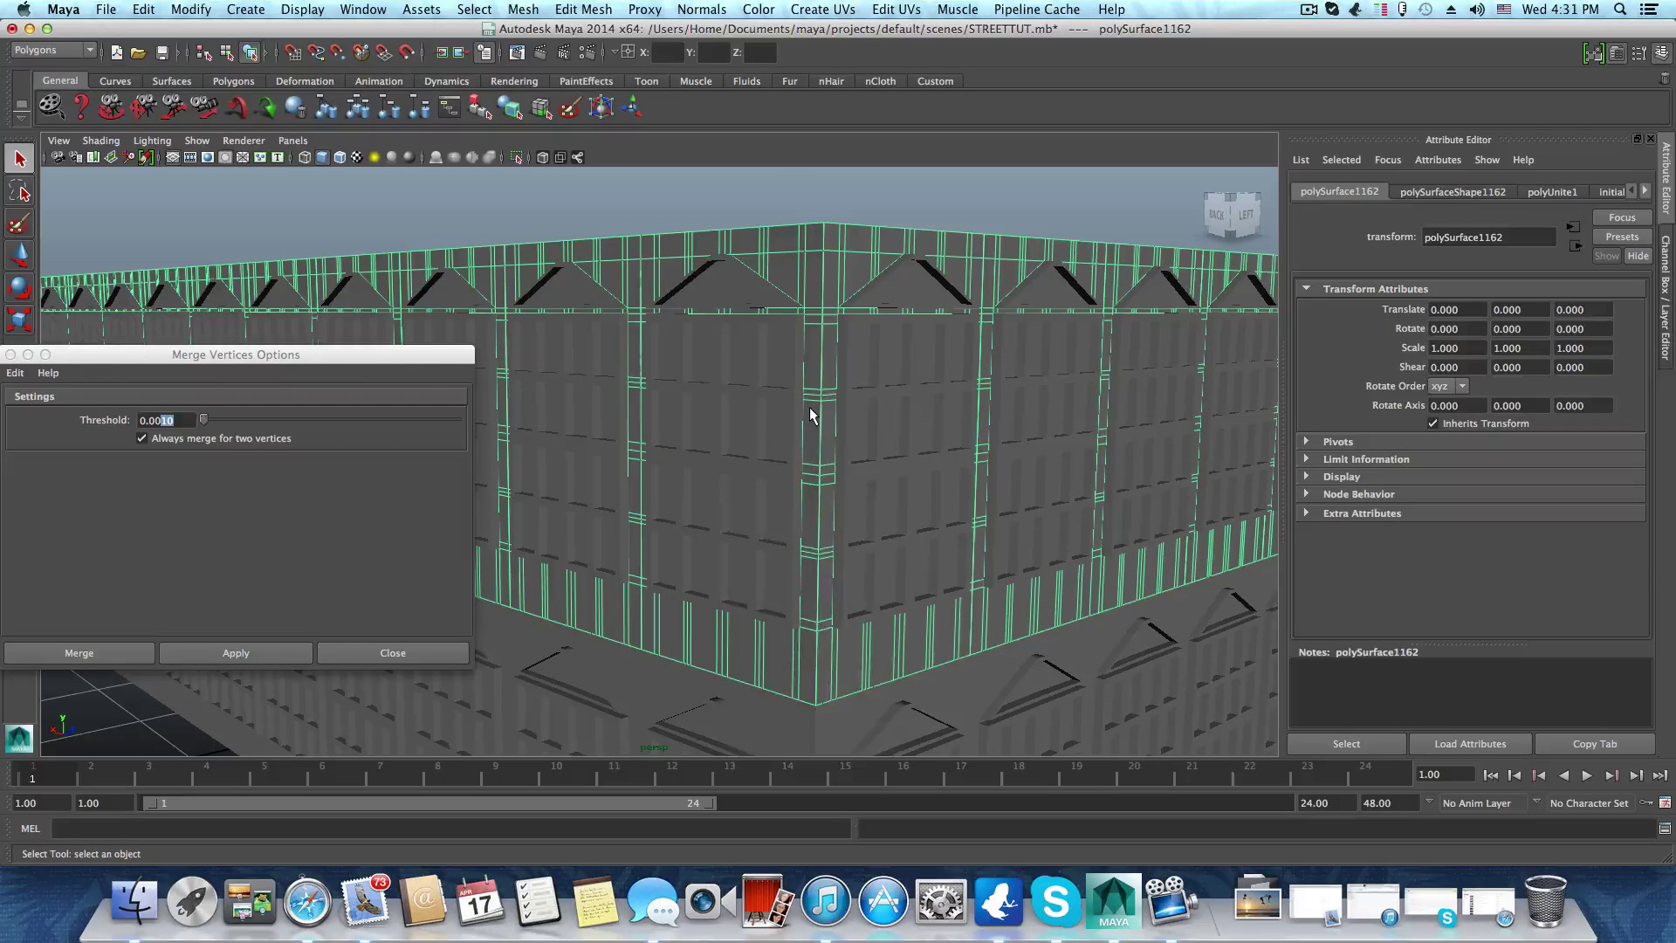
right_drag(809, 406, 733, 411)
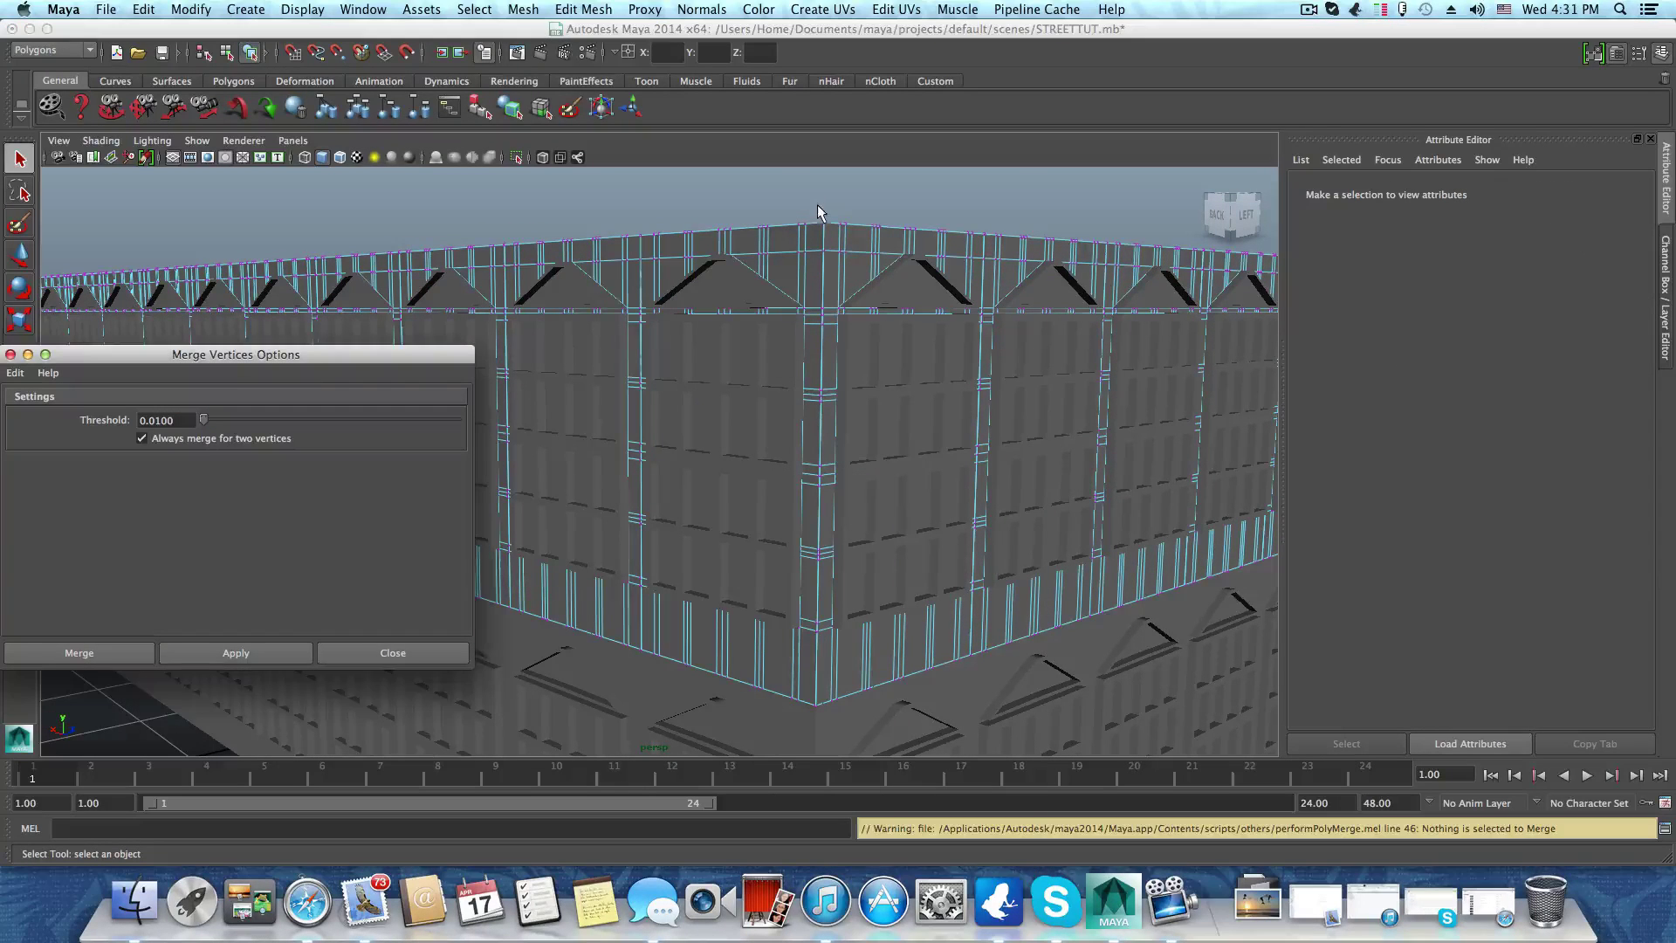
drag(817, 204, 823, 711)
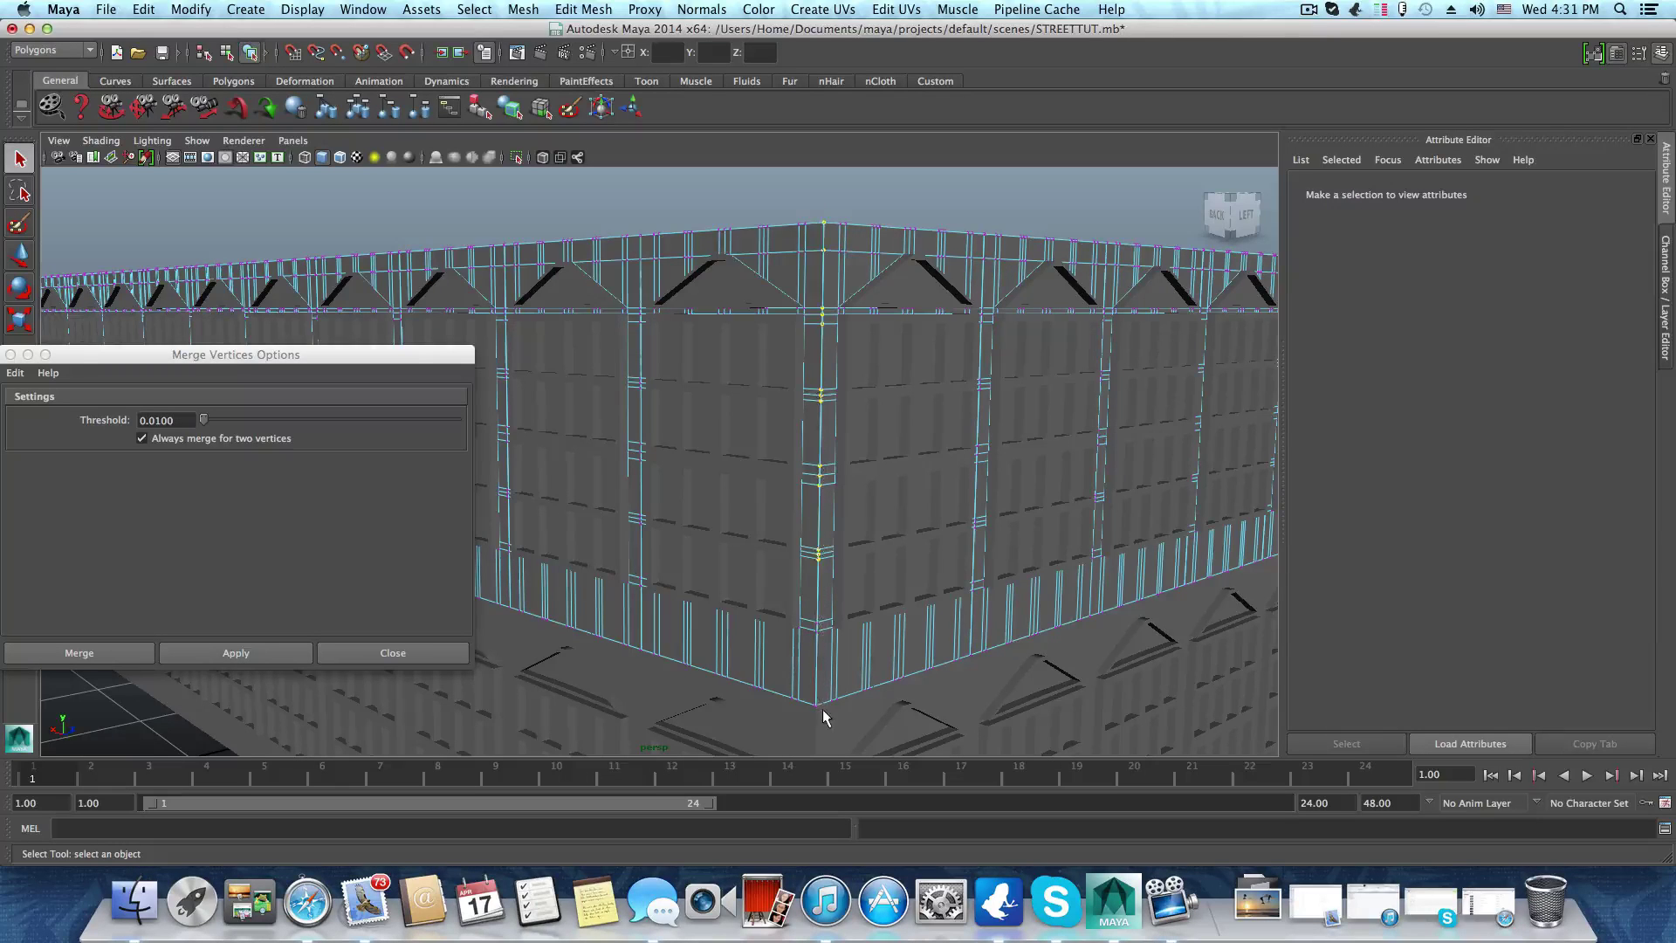
alt+drag(870, 385, 842, 389)
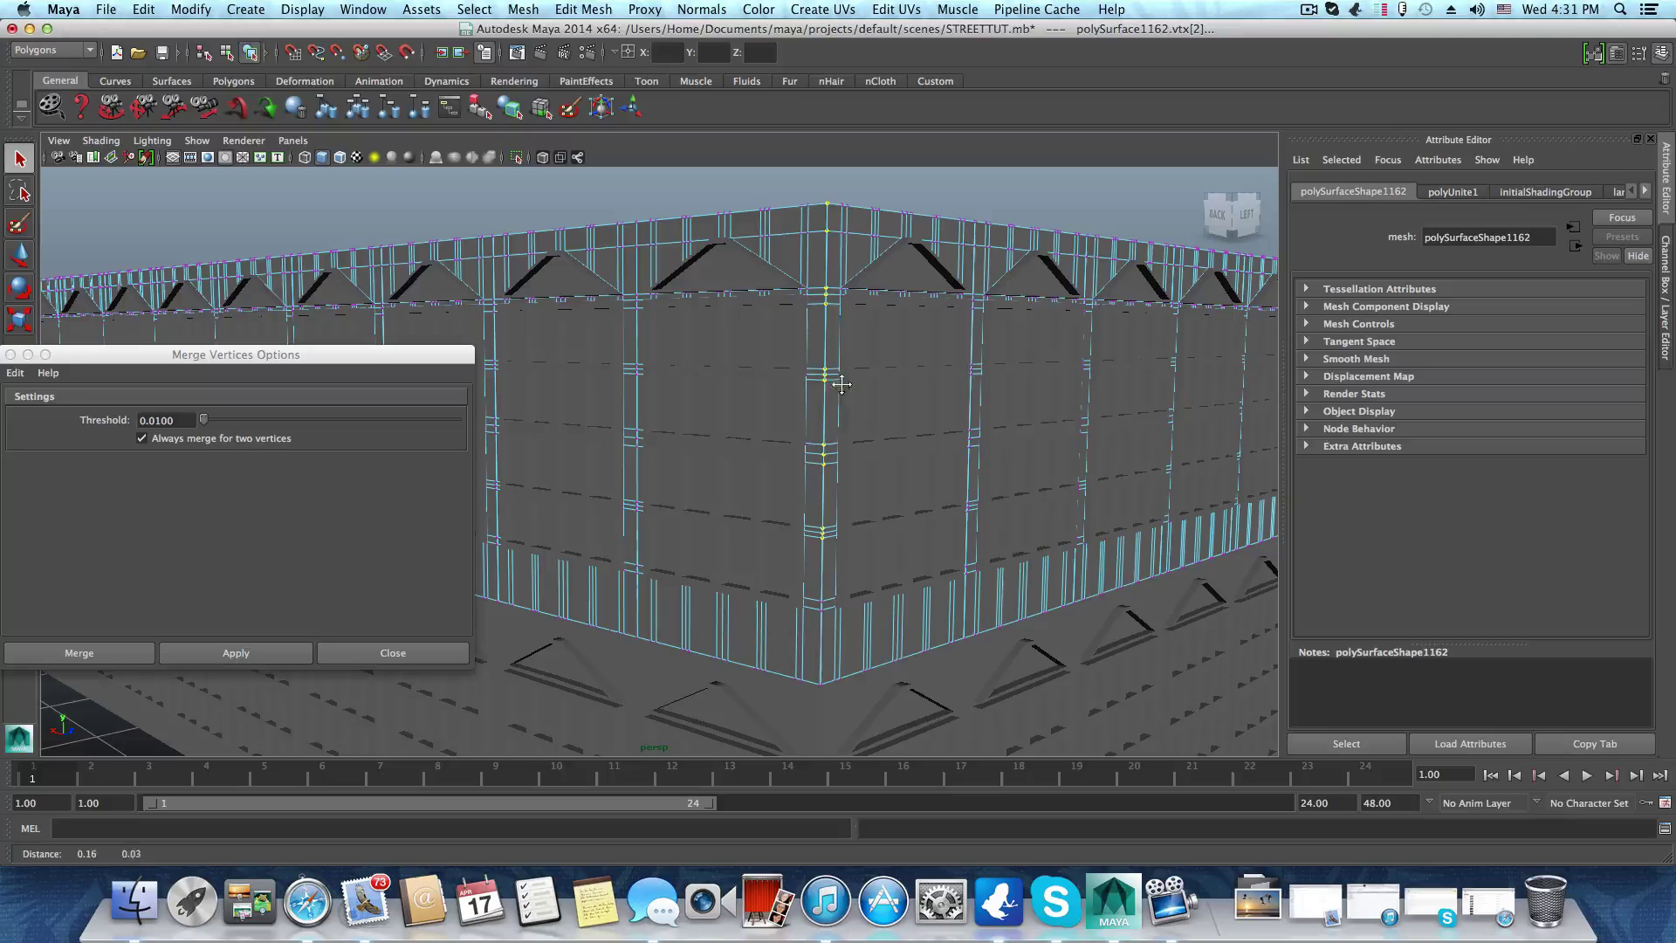
drag(820, 198, 823, 689)
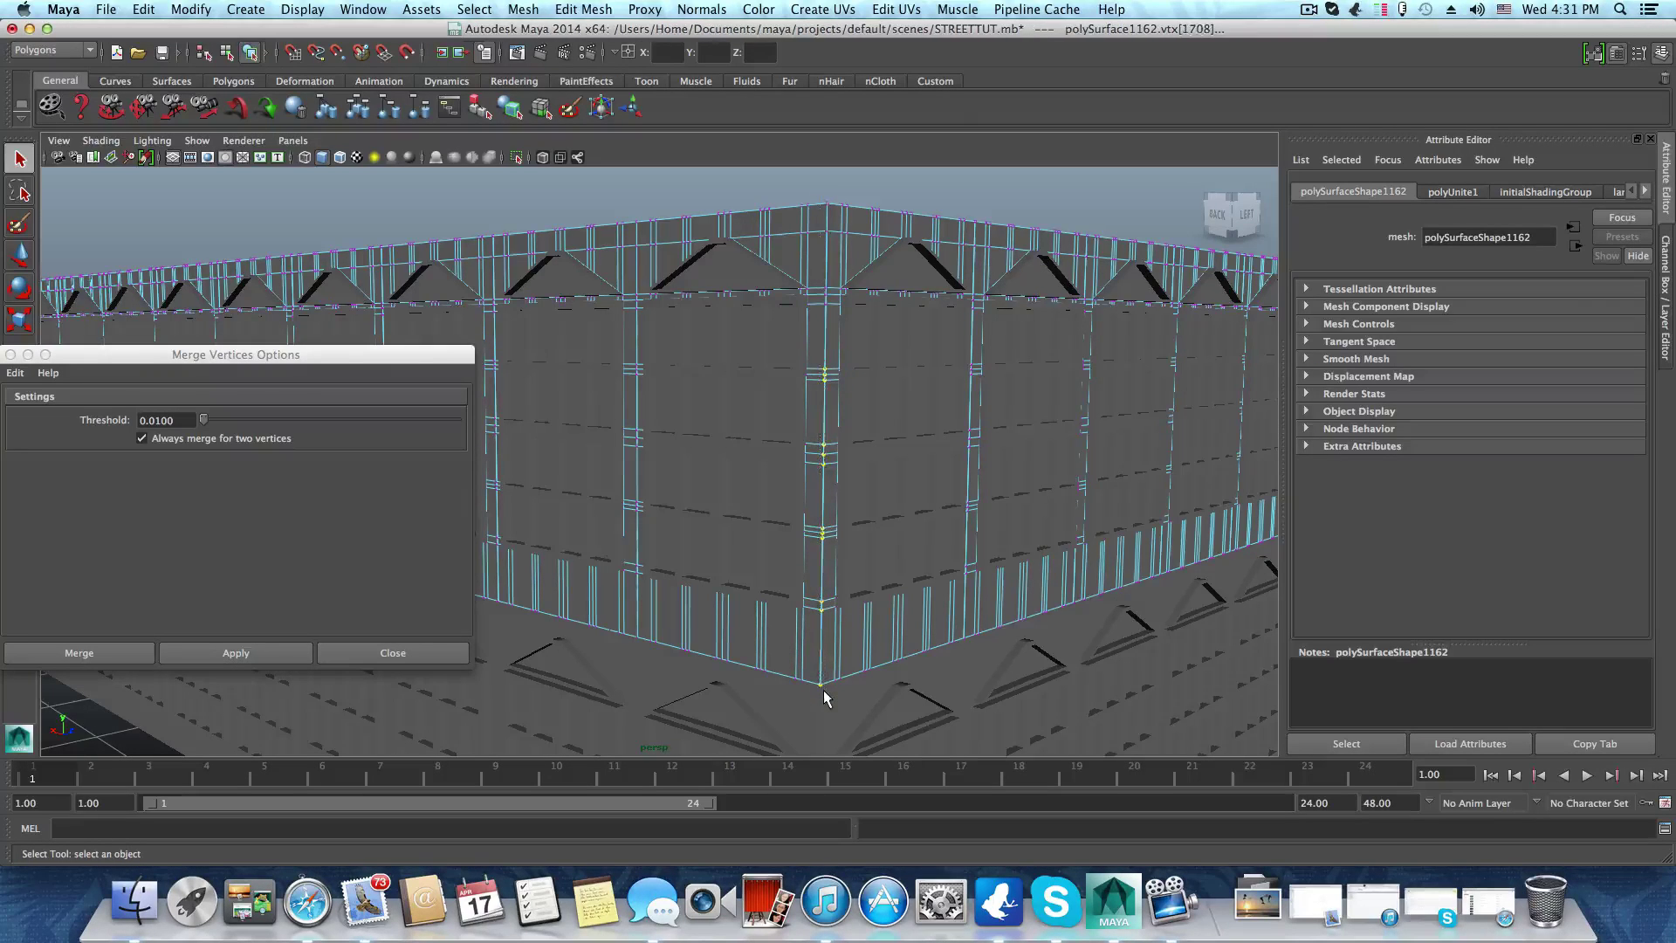
Add the missing top vertices of the corner edge to the selection and deselect the stray vertices outside the corner
alt+drag(844, 407, 881, 273)
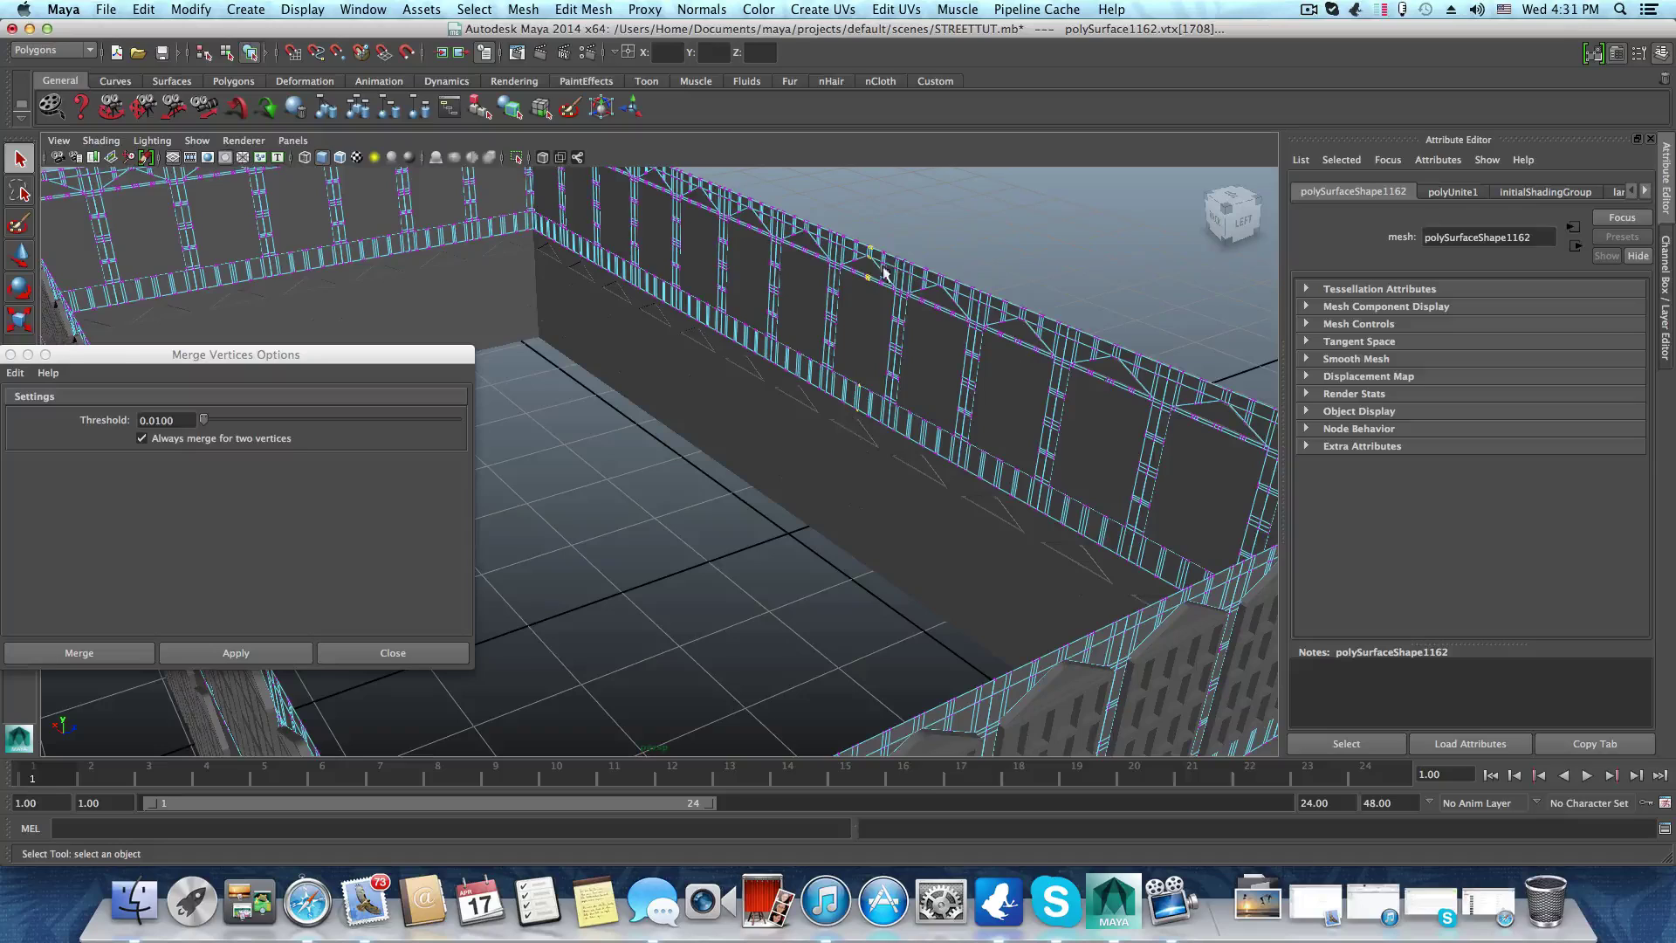
alt+right_drag(903, 351, 740, 317)
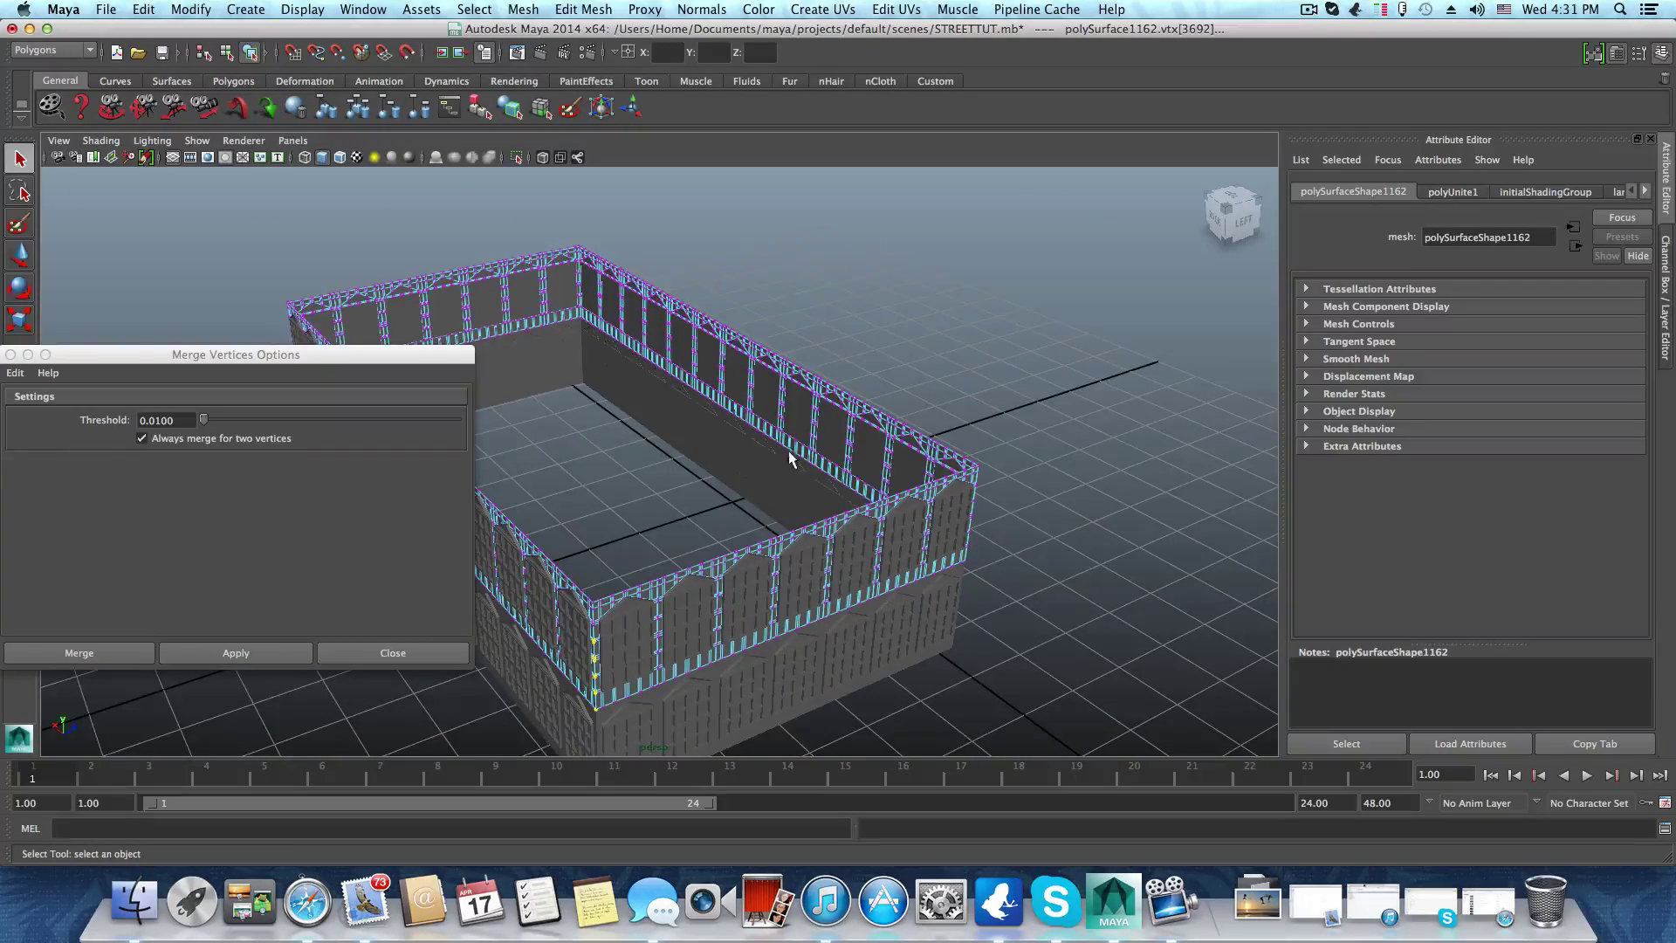
alt+drag(788, 451, 886, 410)
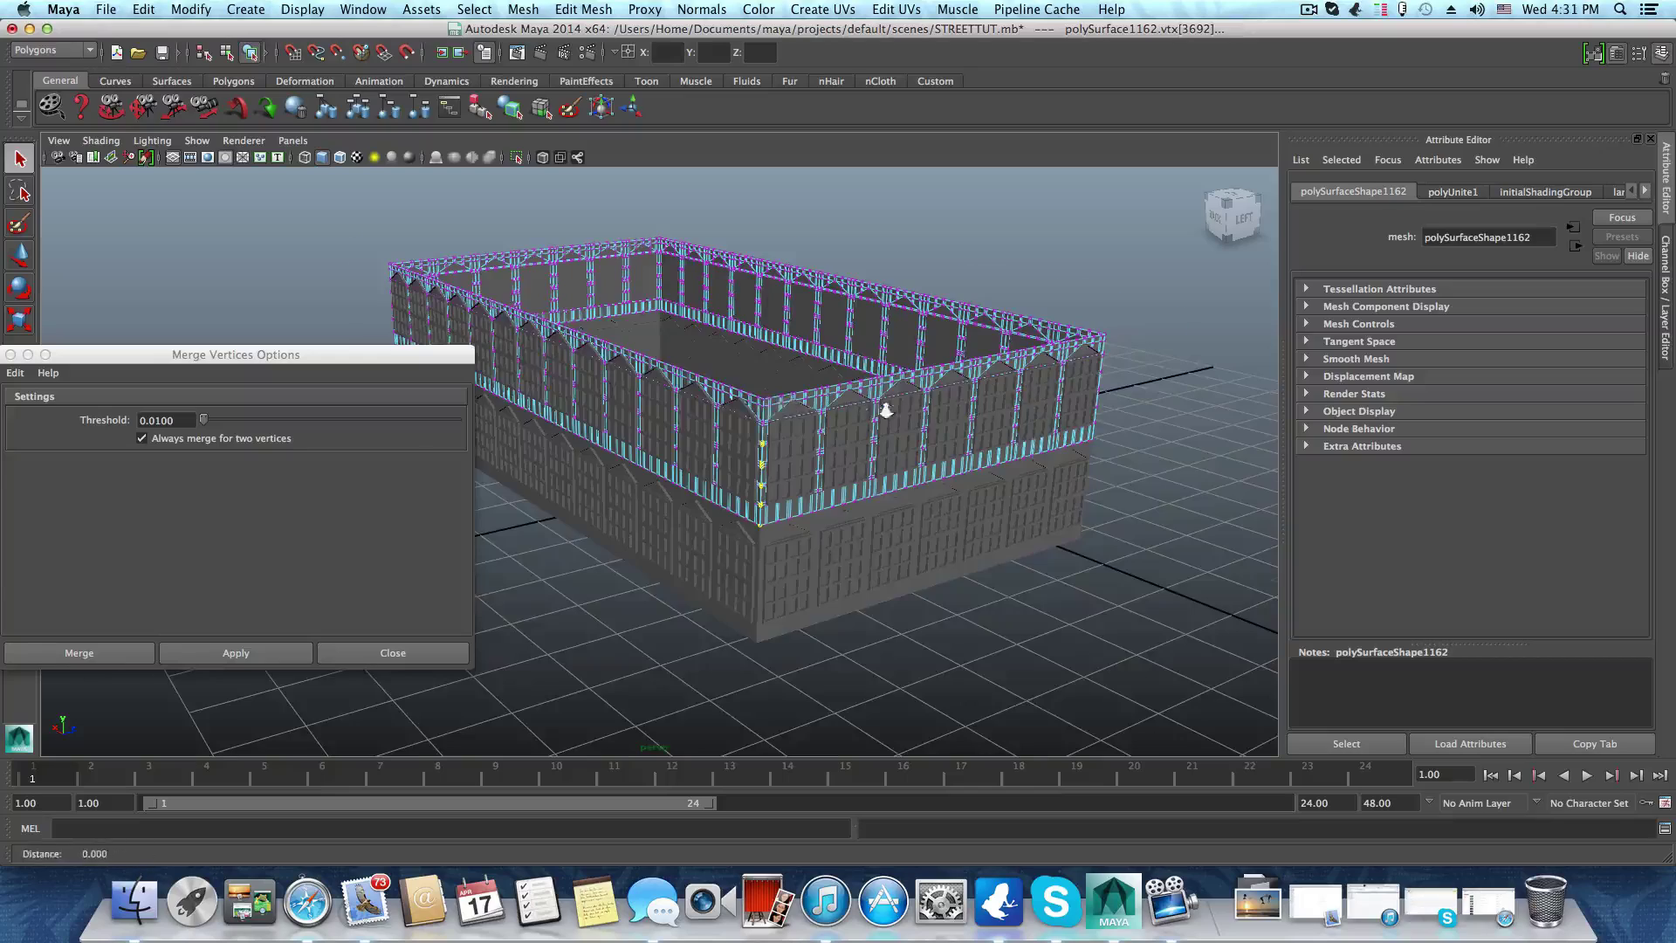
scroll(886, 410, up, 5)
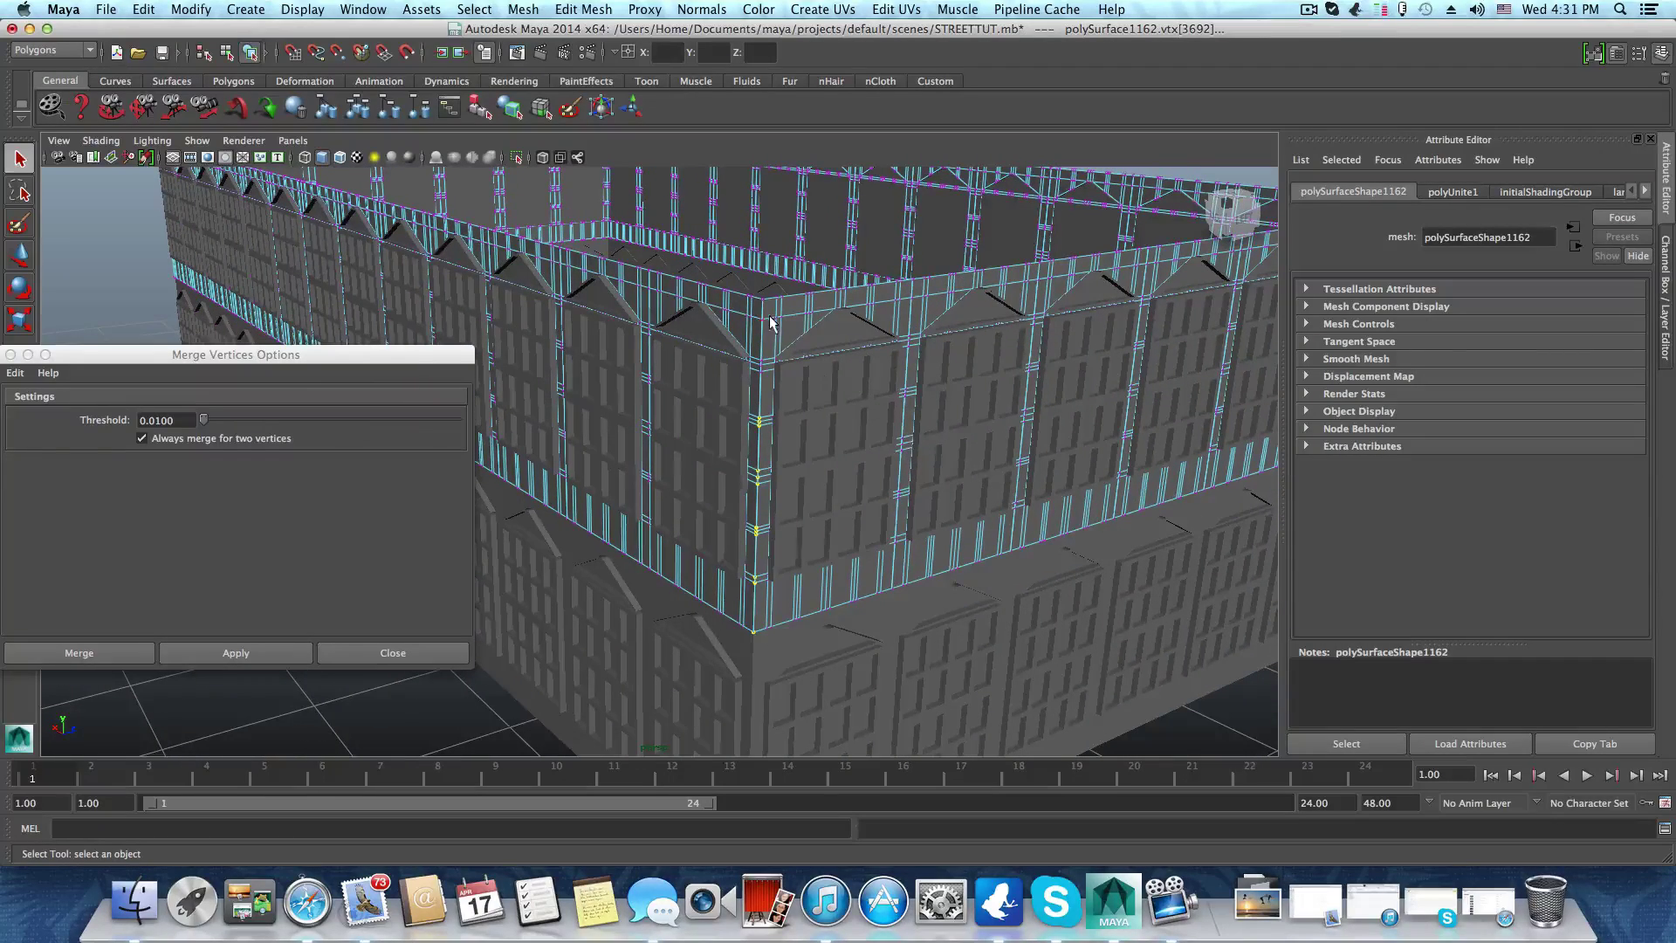
alt+drag(790, 316, 798, 313)
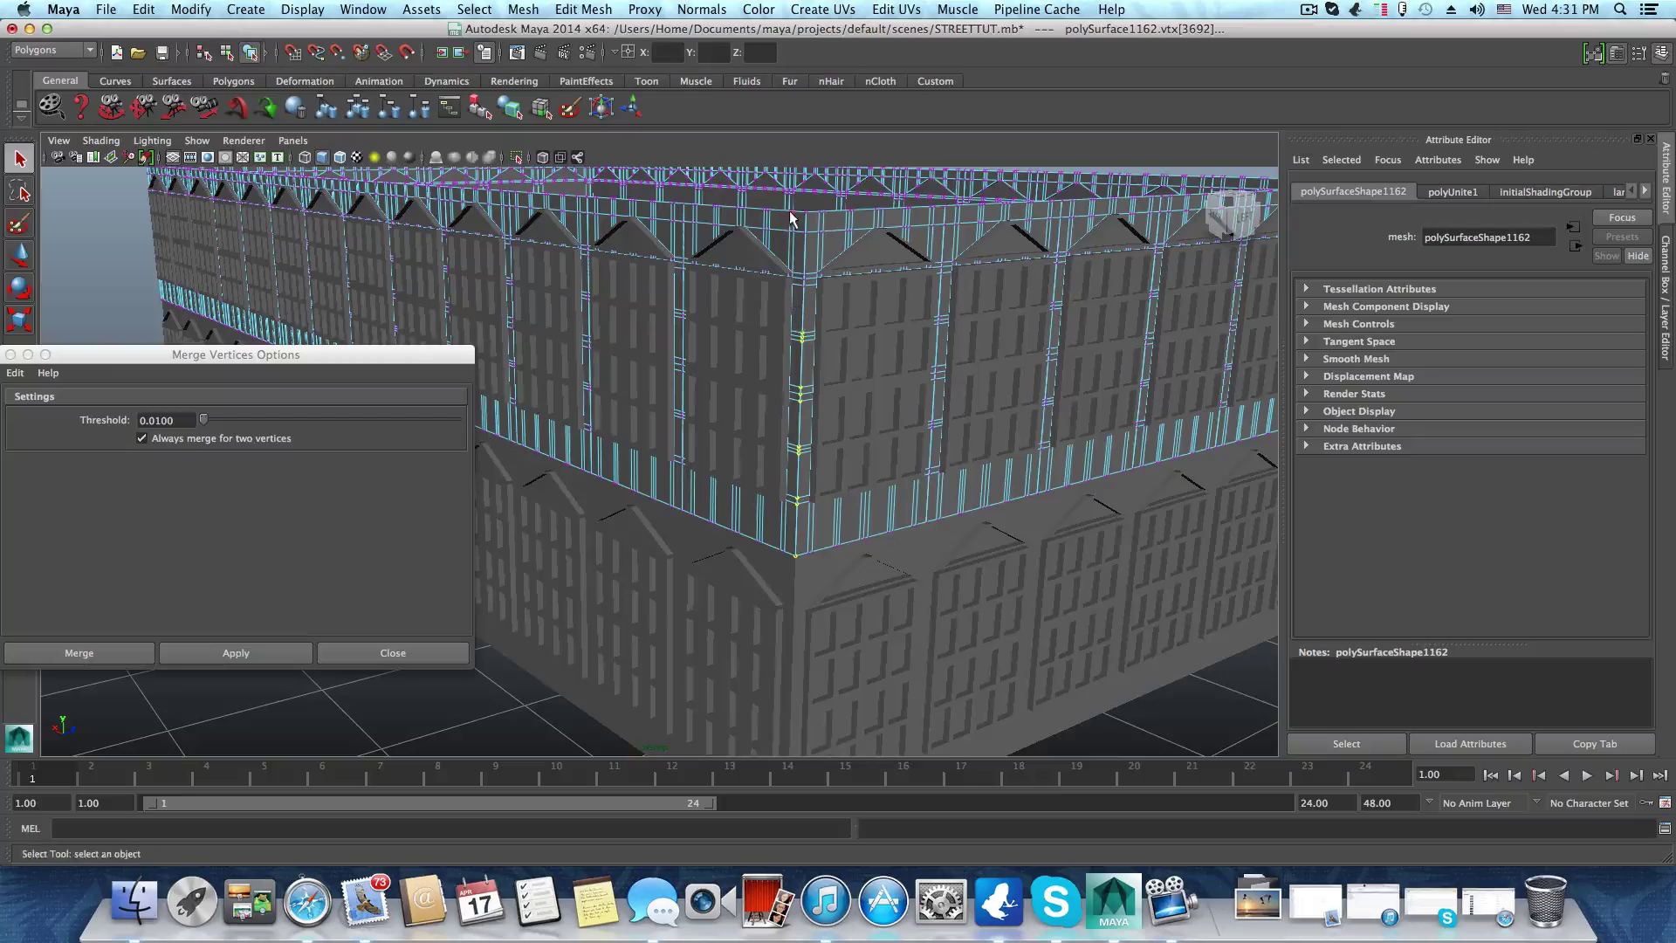
shift+drag(801, 210, 811, 322)
ctrl+drag(776, 249, 898, 365)
Check the selected corner vertices from top to base and merge them with a threshold of 0.01
scroll(843, 349, down, 3)
scroll(856, 378, up, 3)
scroll(899, 353, up, 5)
scroll(813, 408, down, 4)
alt+drag(775, 402, 767, 409)
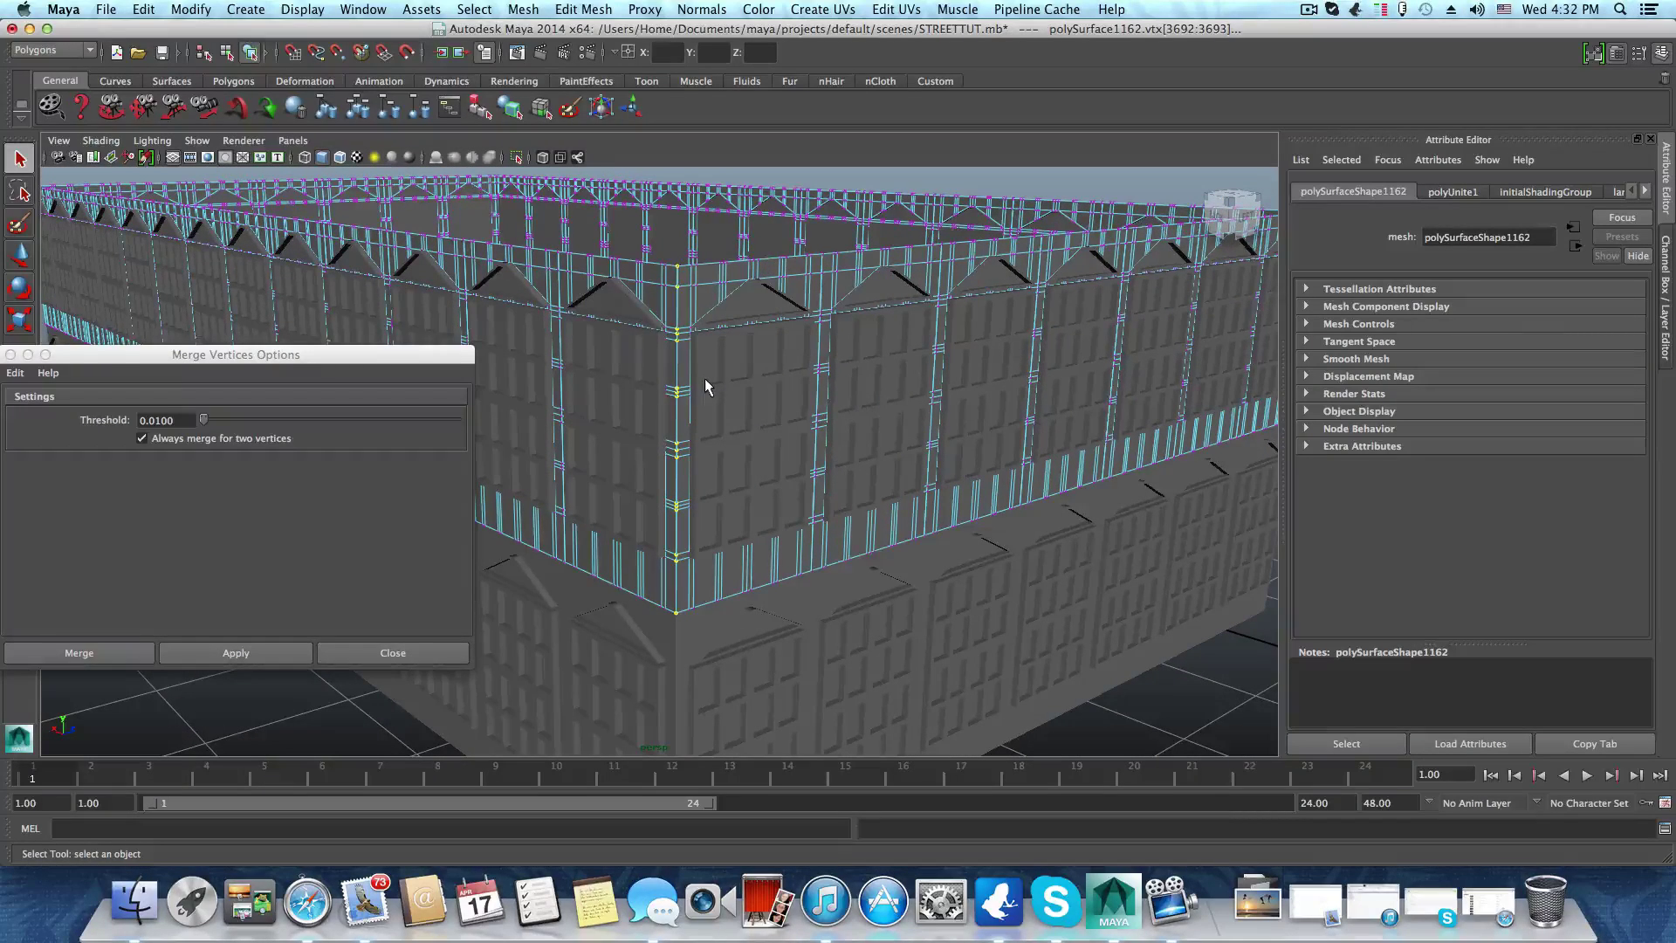
alt+drag(658, 406, 693, 408)
scroll(688, 436, up, 2)
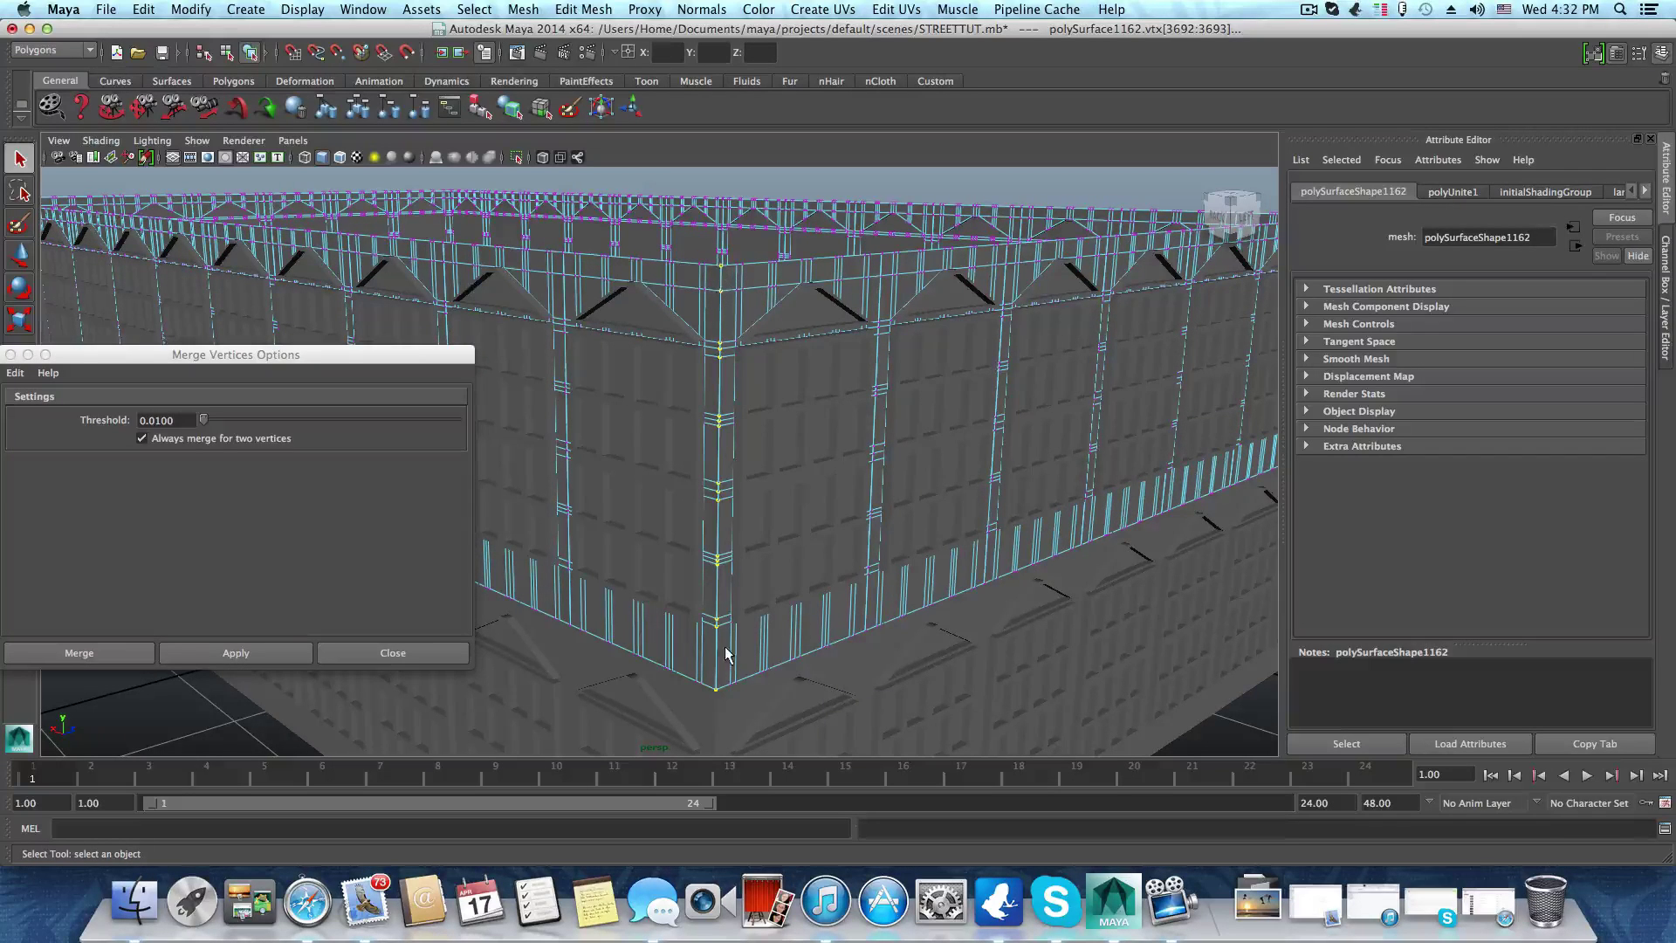
click(251, 654)
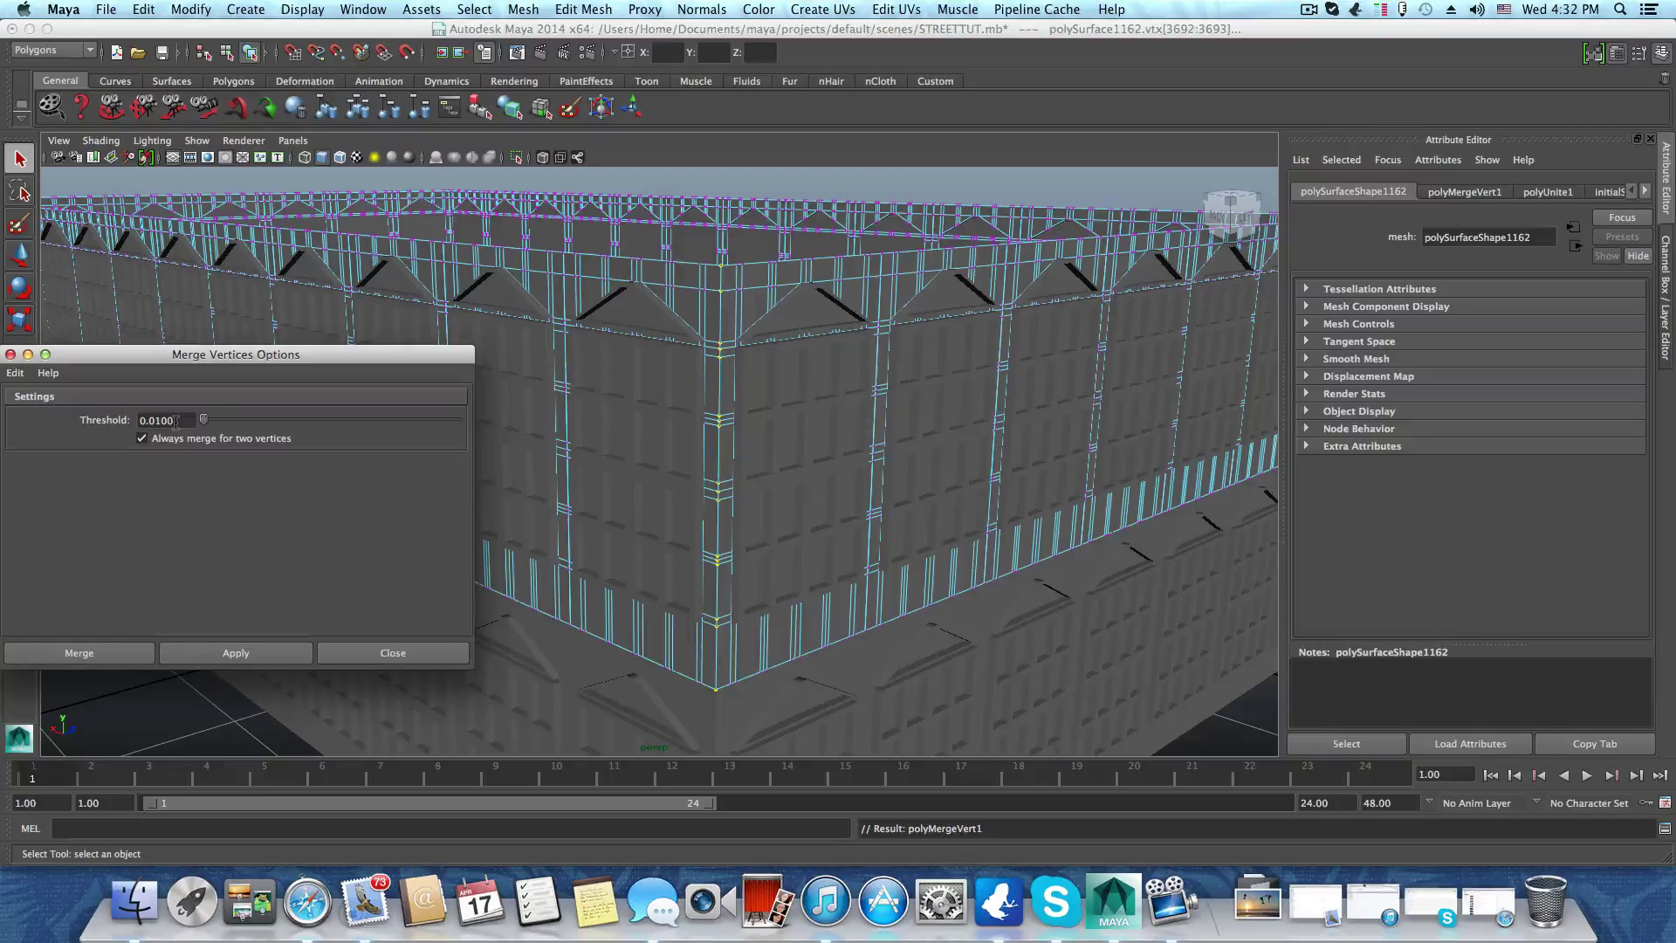
Inspect the merged corner vertices up close and set the merge threshold to 0.001
click(176, 421)
drag(160, 354, 219, 348)
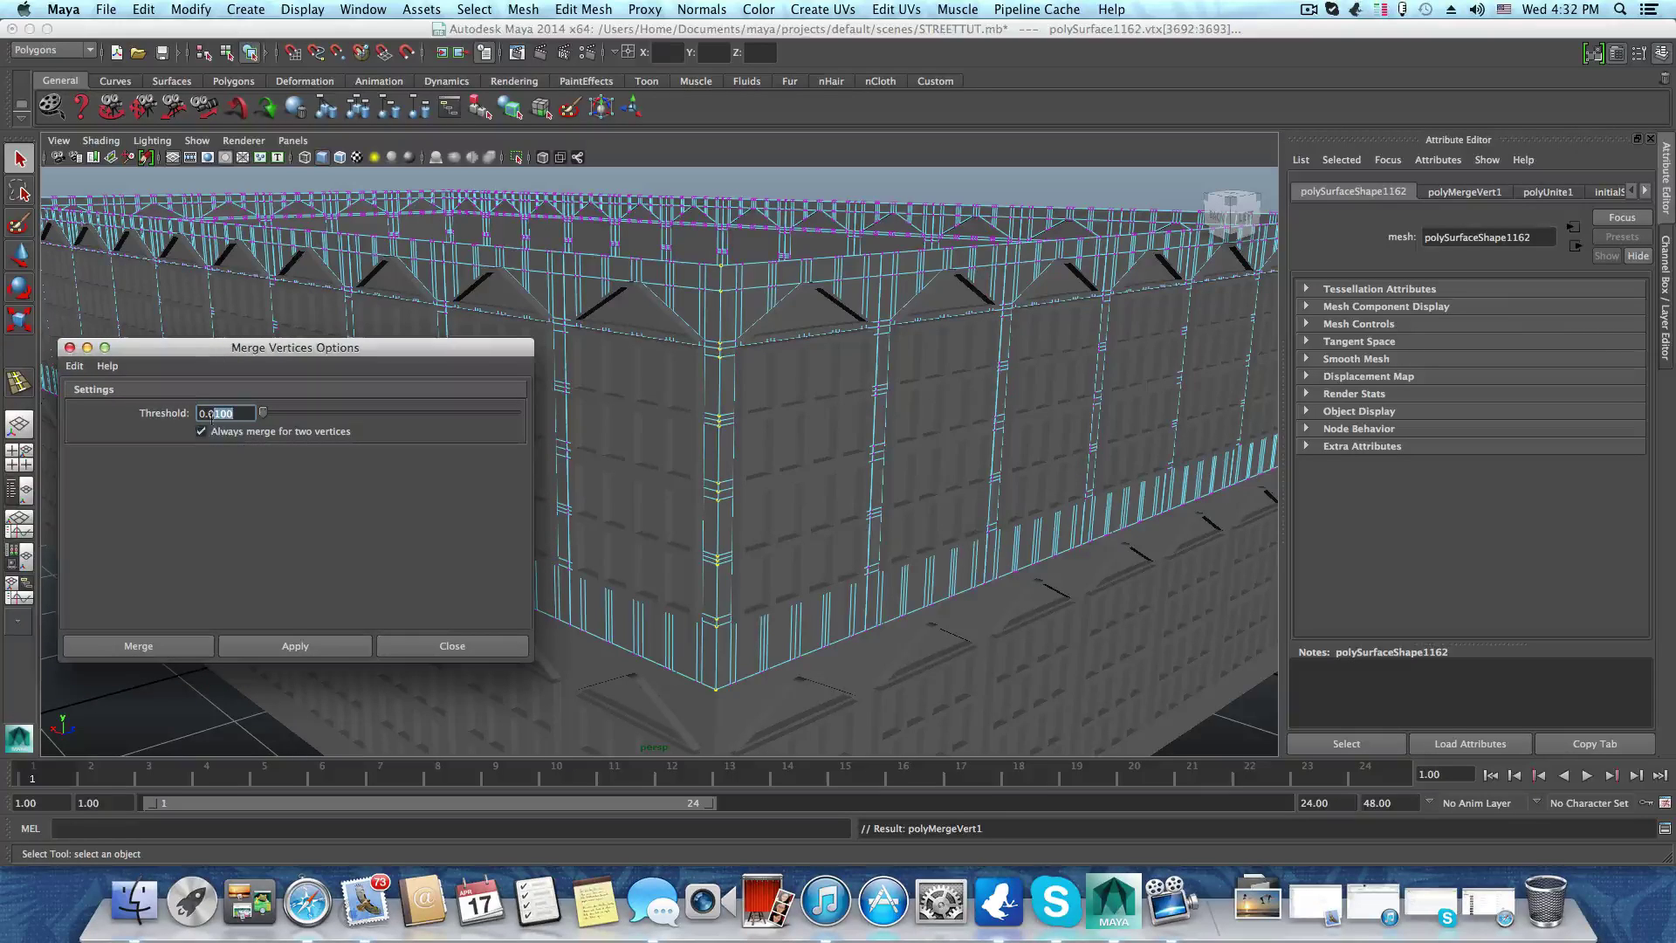
drag(229, 413, 241, 413)
alt+drag(793, 543, 699, 553)
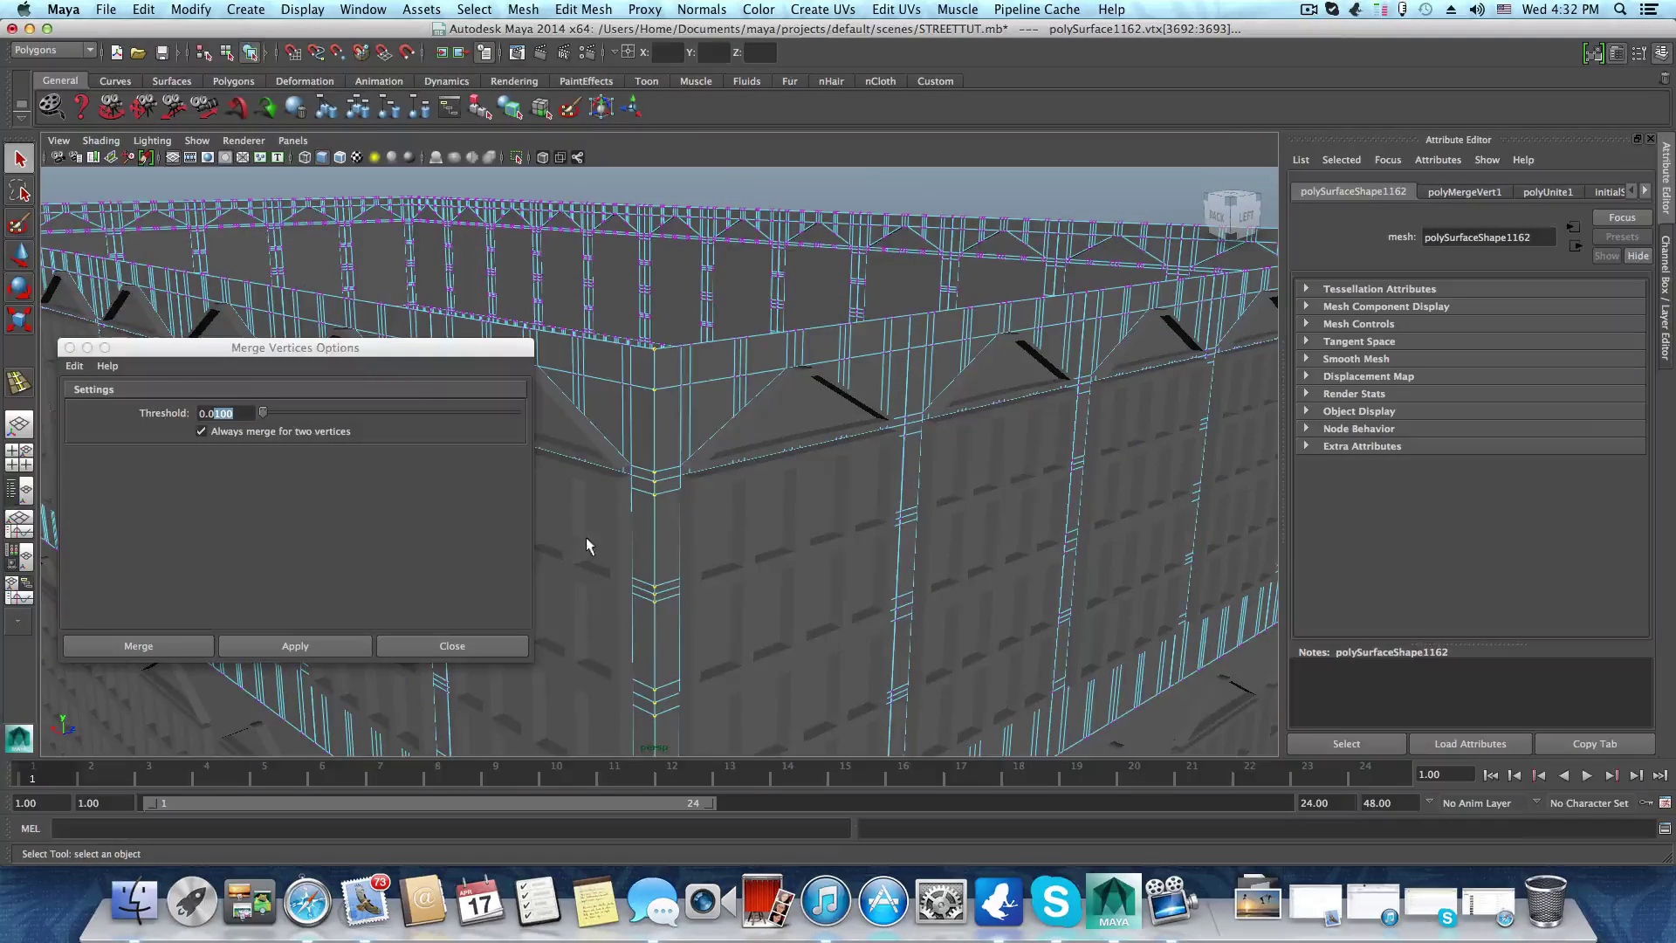
scroll(590, 539, up, 3)
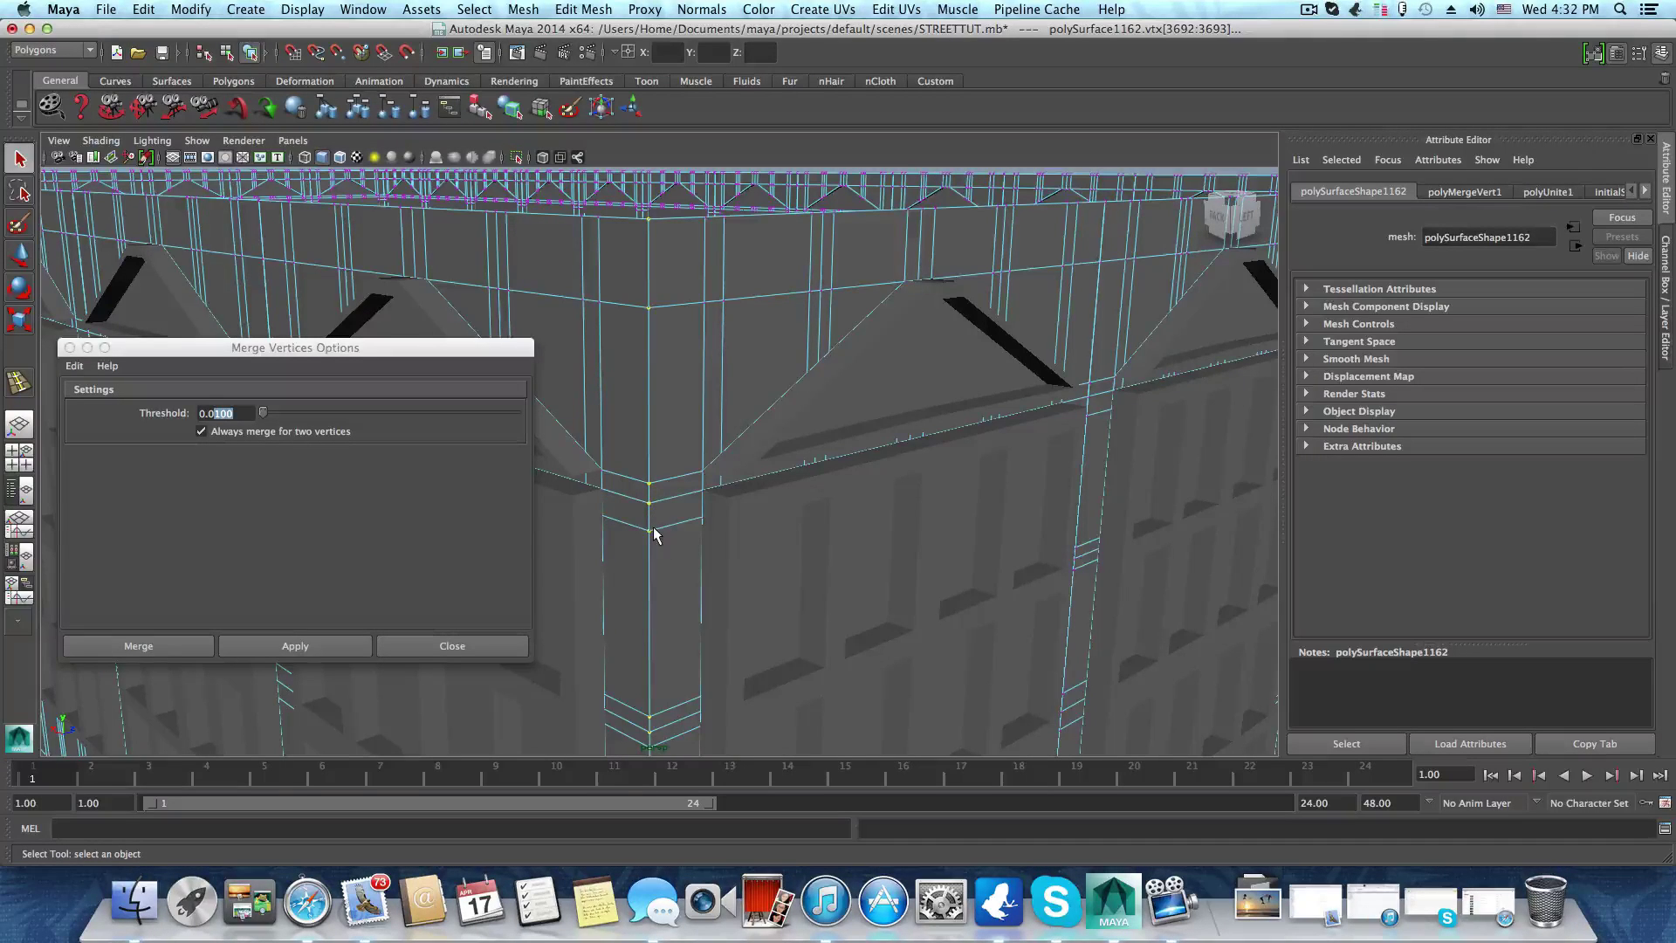
scroll(653, 526, down, 3)
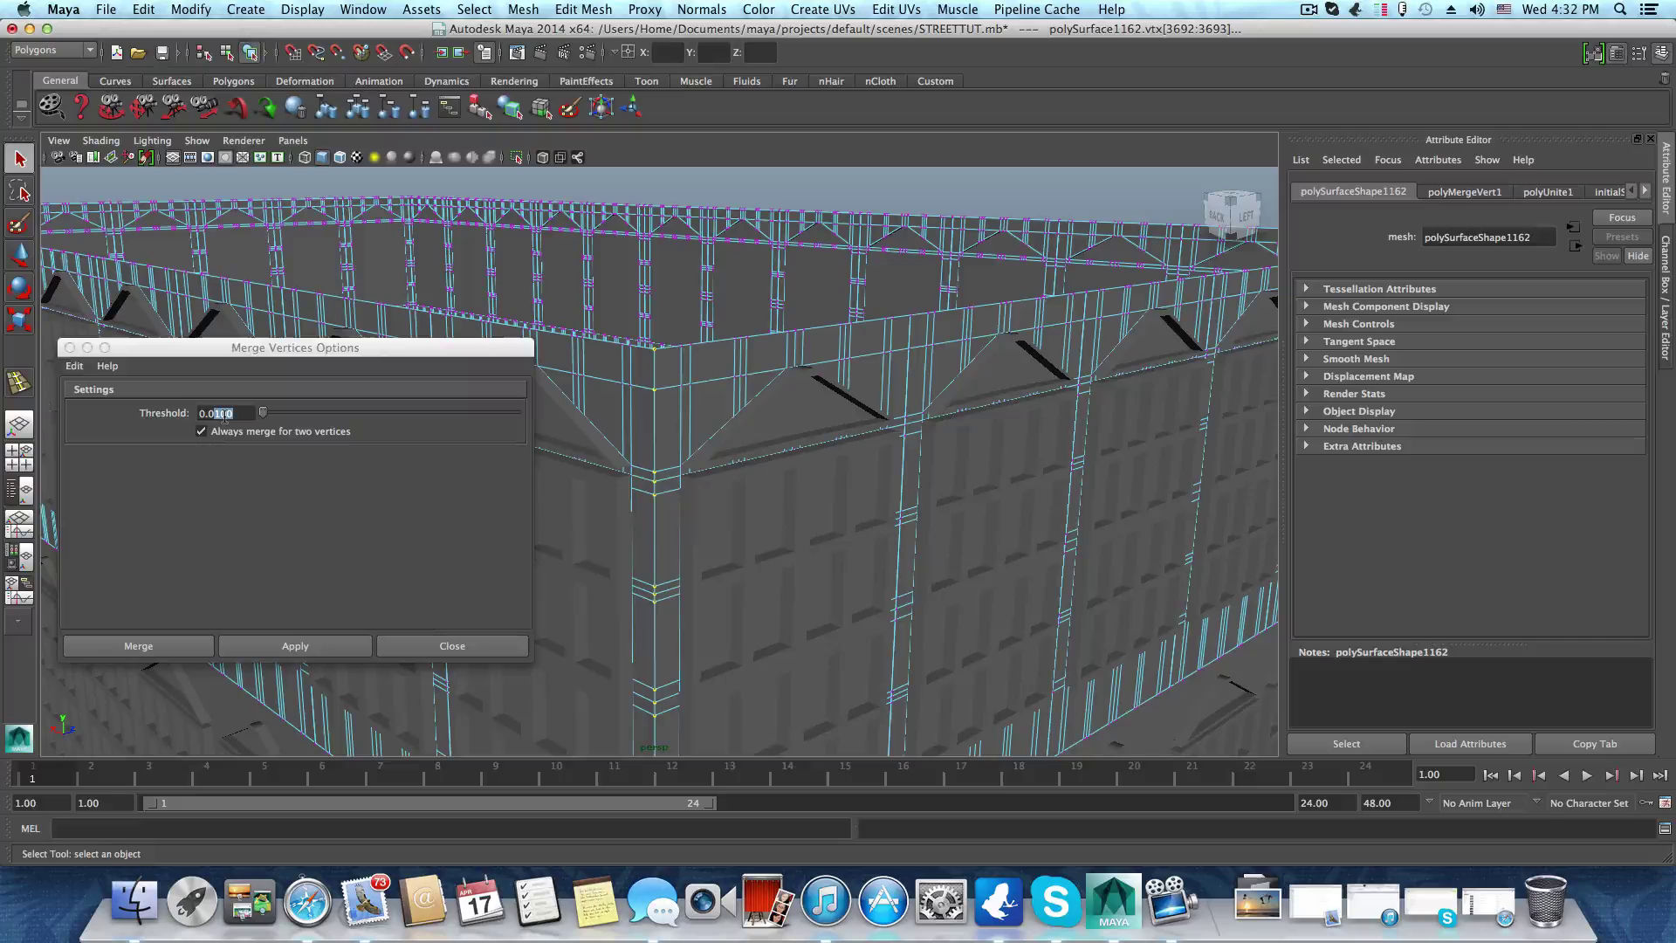
key(1)
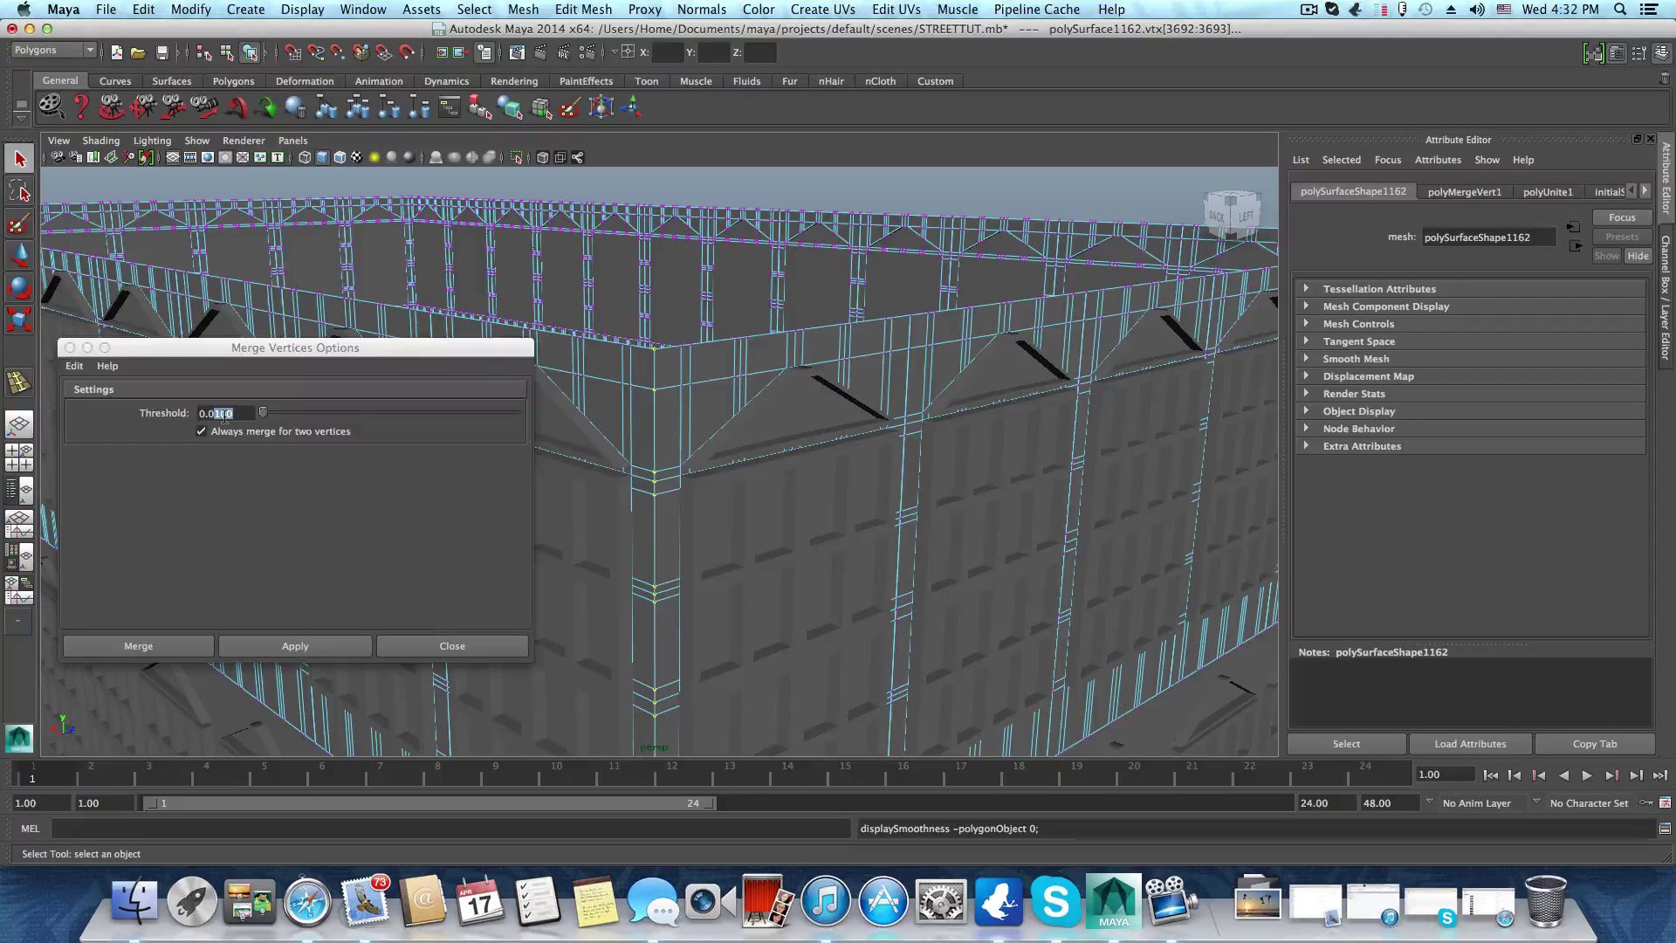
click(224, 415)
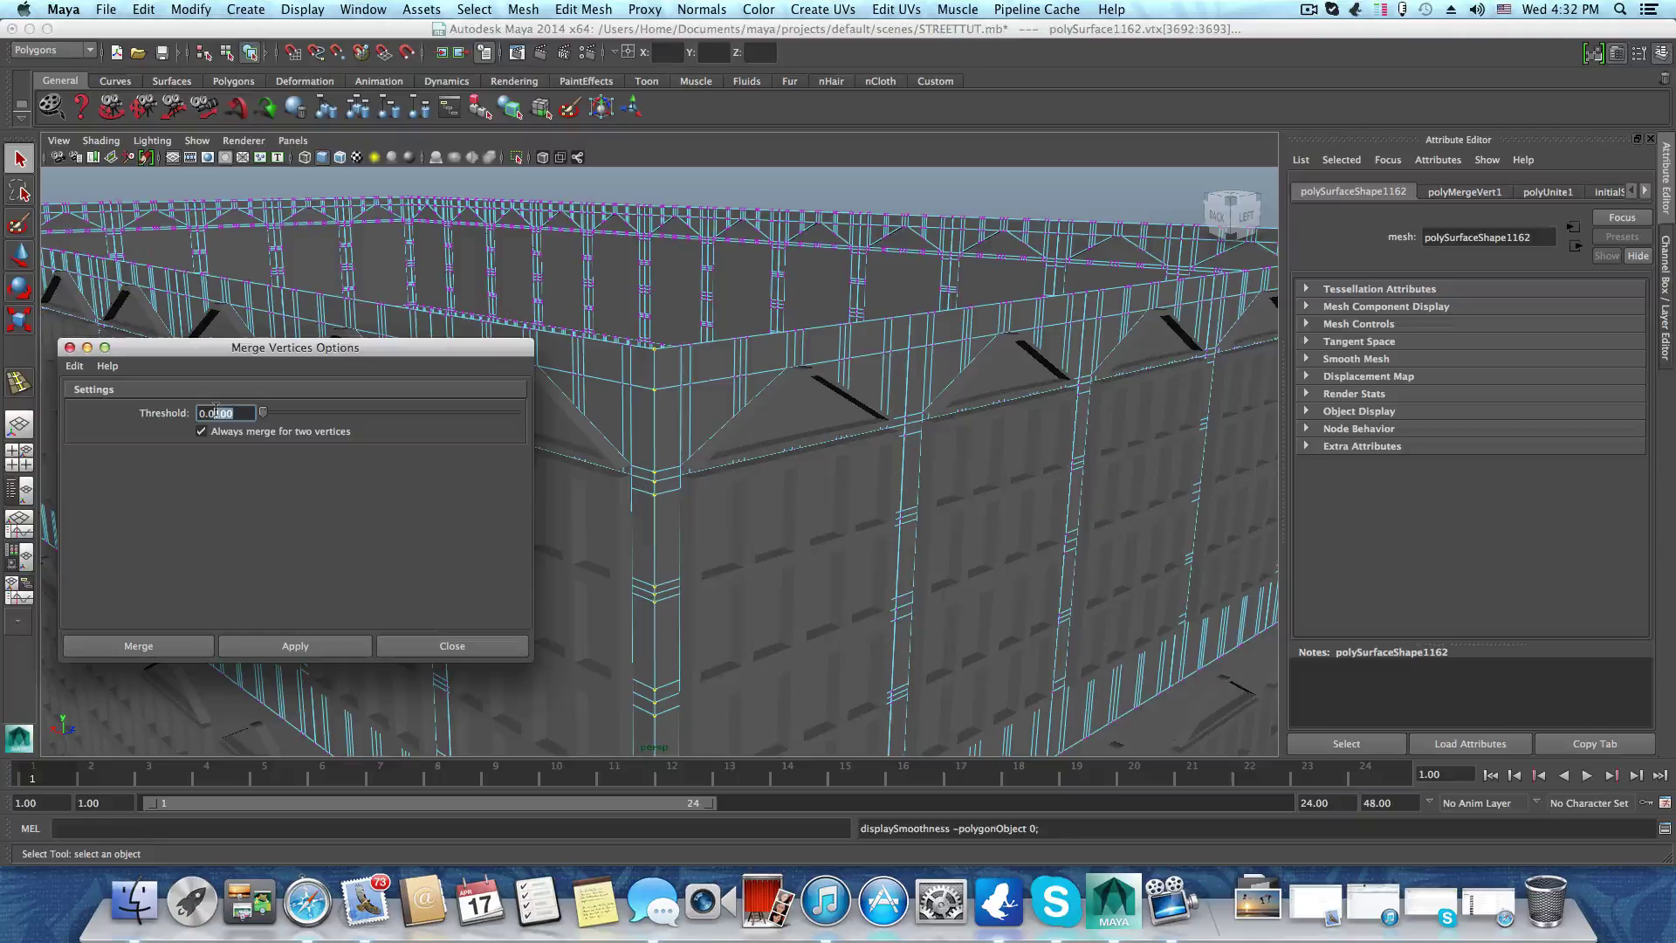
text(0)
Select the column of vertices at a panel seam beside the corner from the top view and merge them
alt+middle_drag(840, 517, 1030, 516)
alt+drag(943, 502, 916, 538)
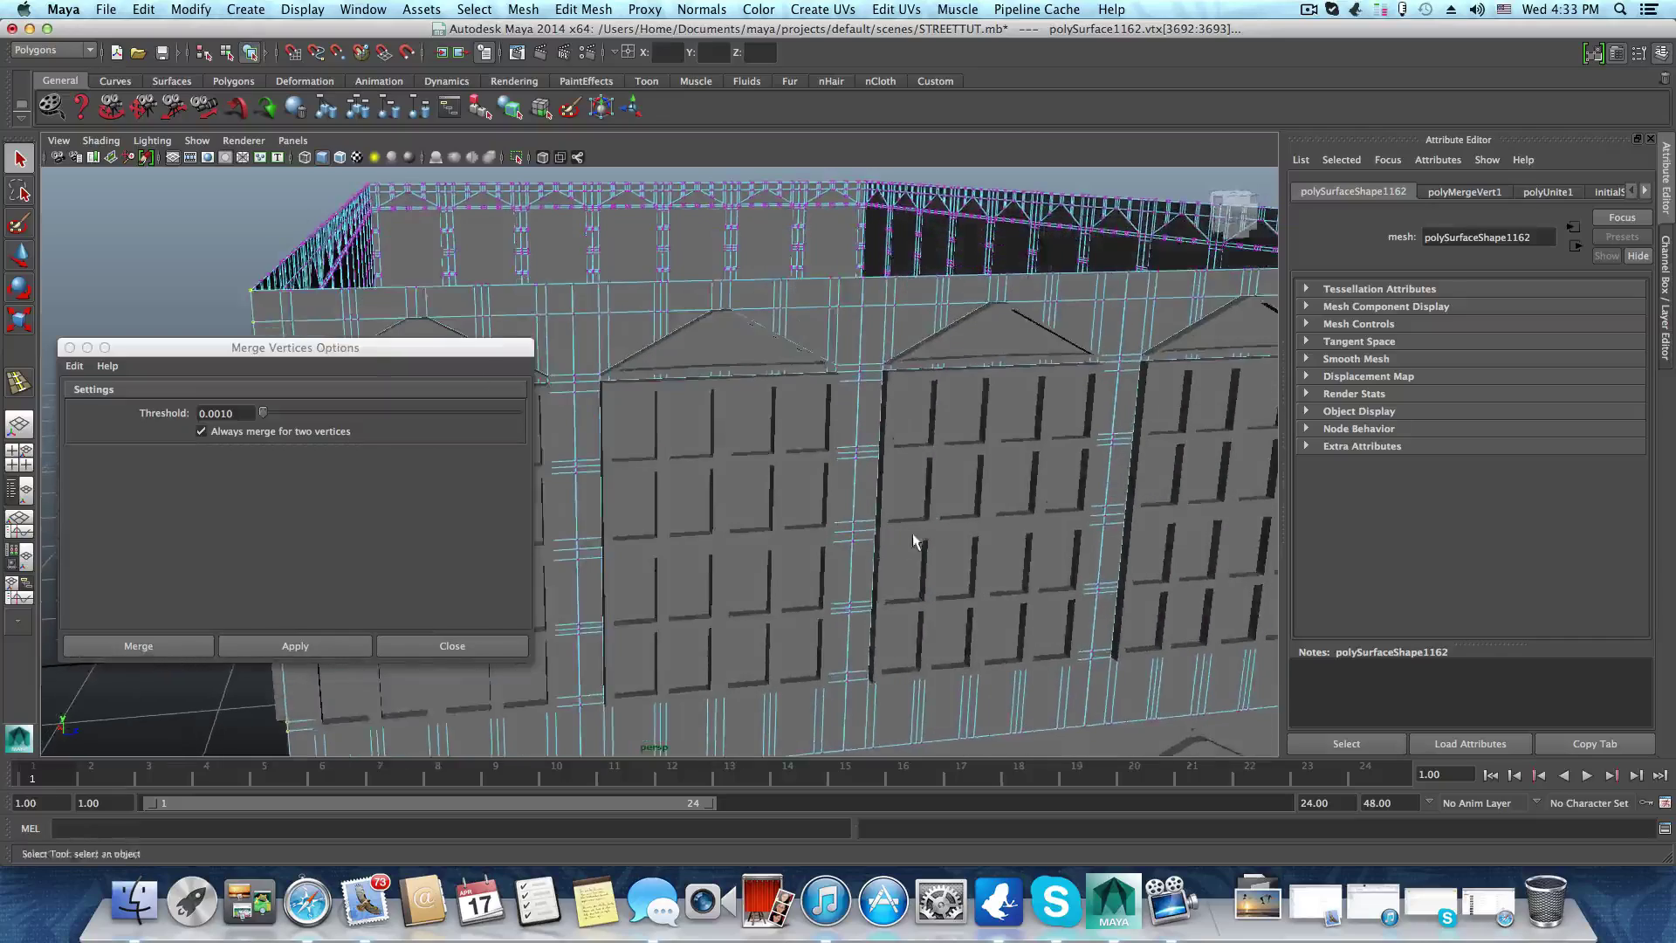
alt+middle_drag(916, 538, 1030, 555)
alt+drag(1030, 554, 995, 572)
alt+middle_drag(995, 572, 934, 534)
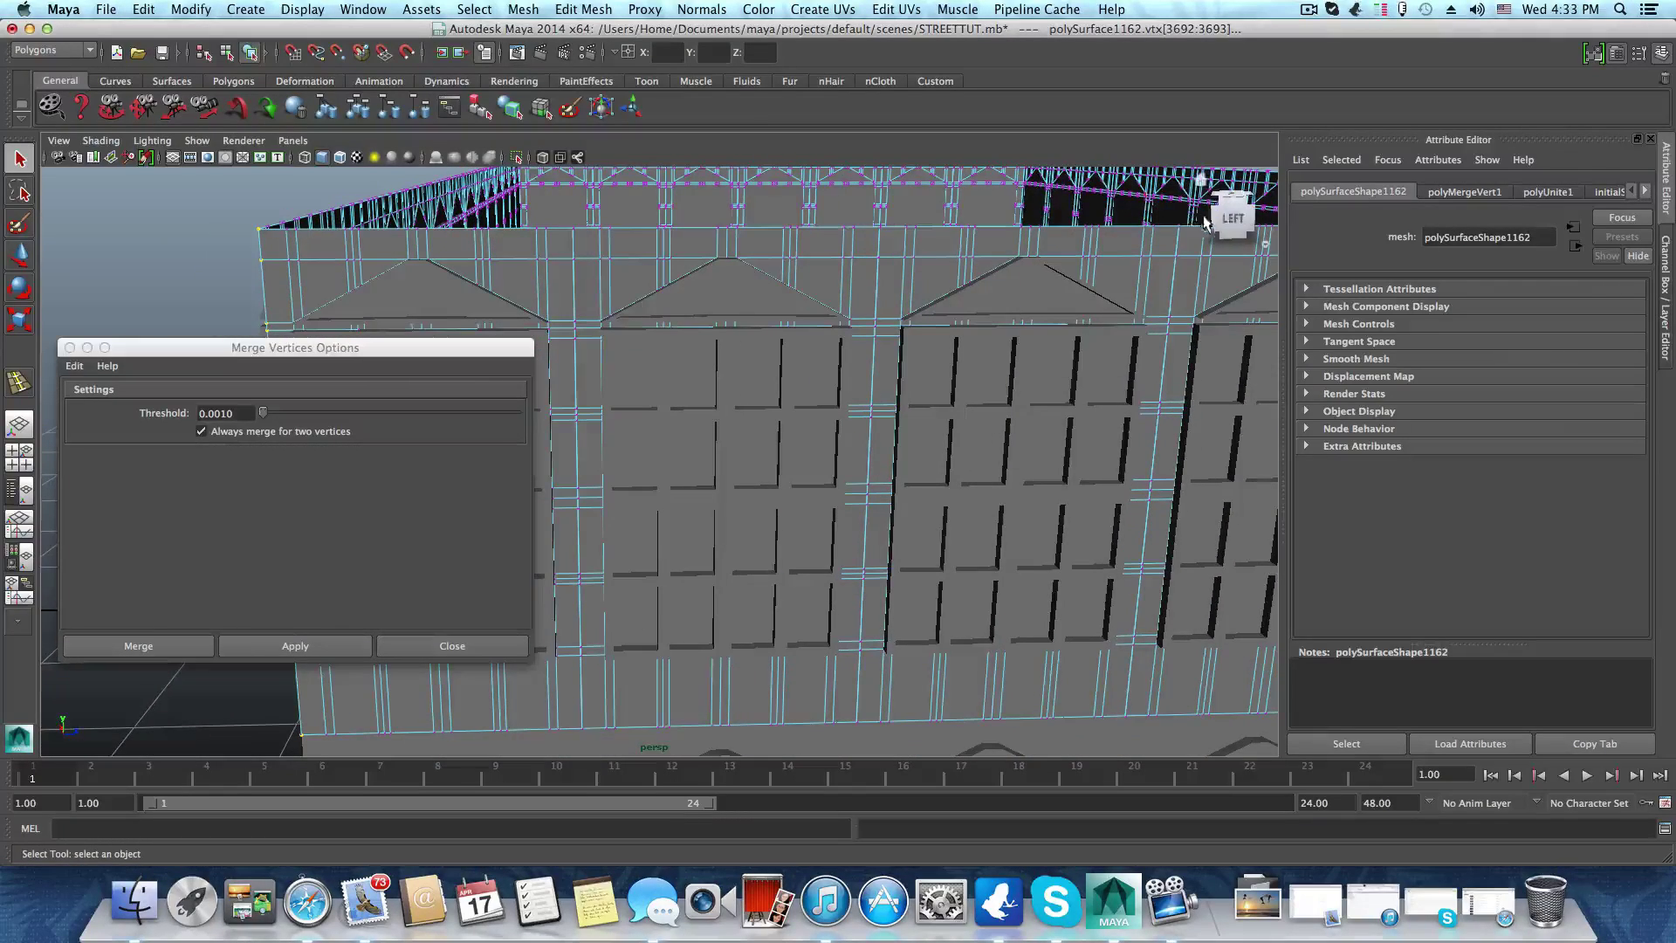
click(1240, 224)
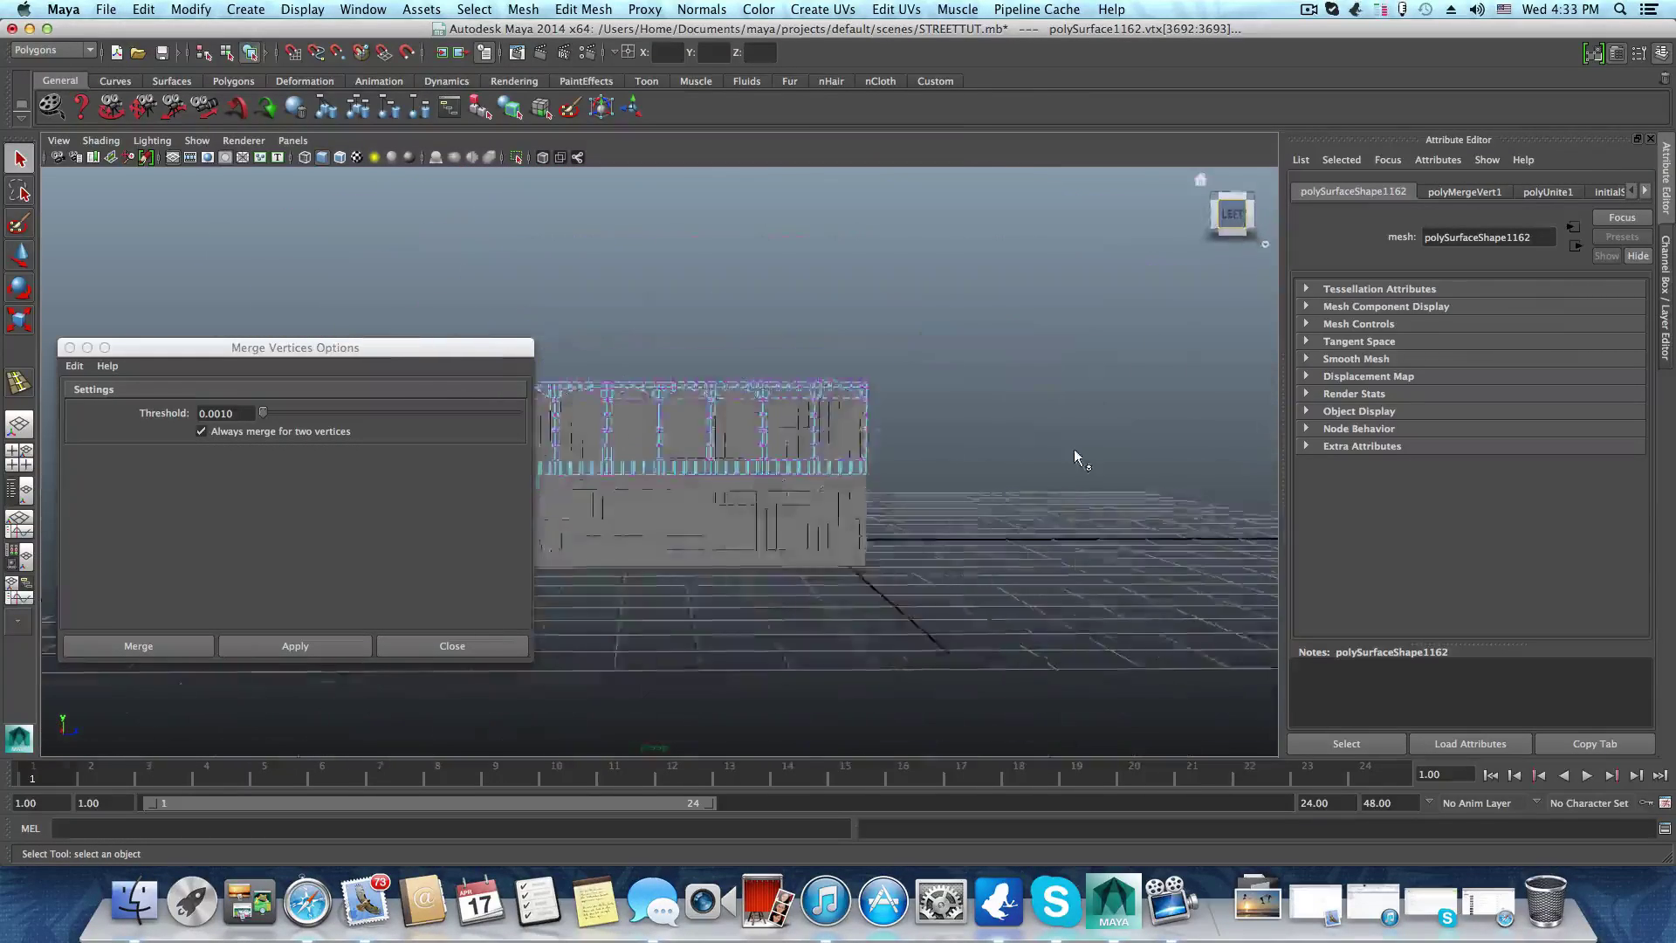
click(1235, 198)
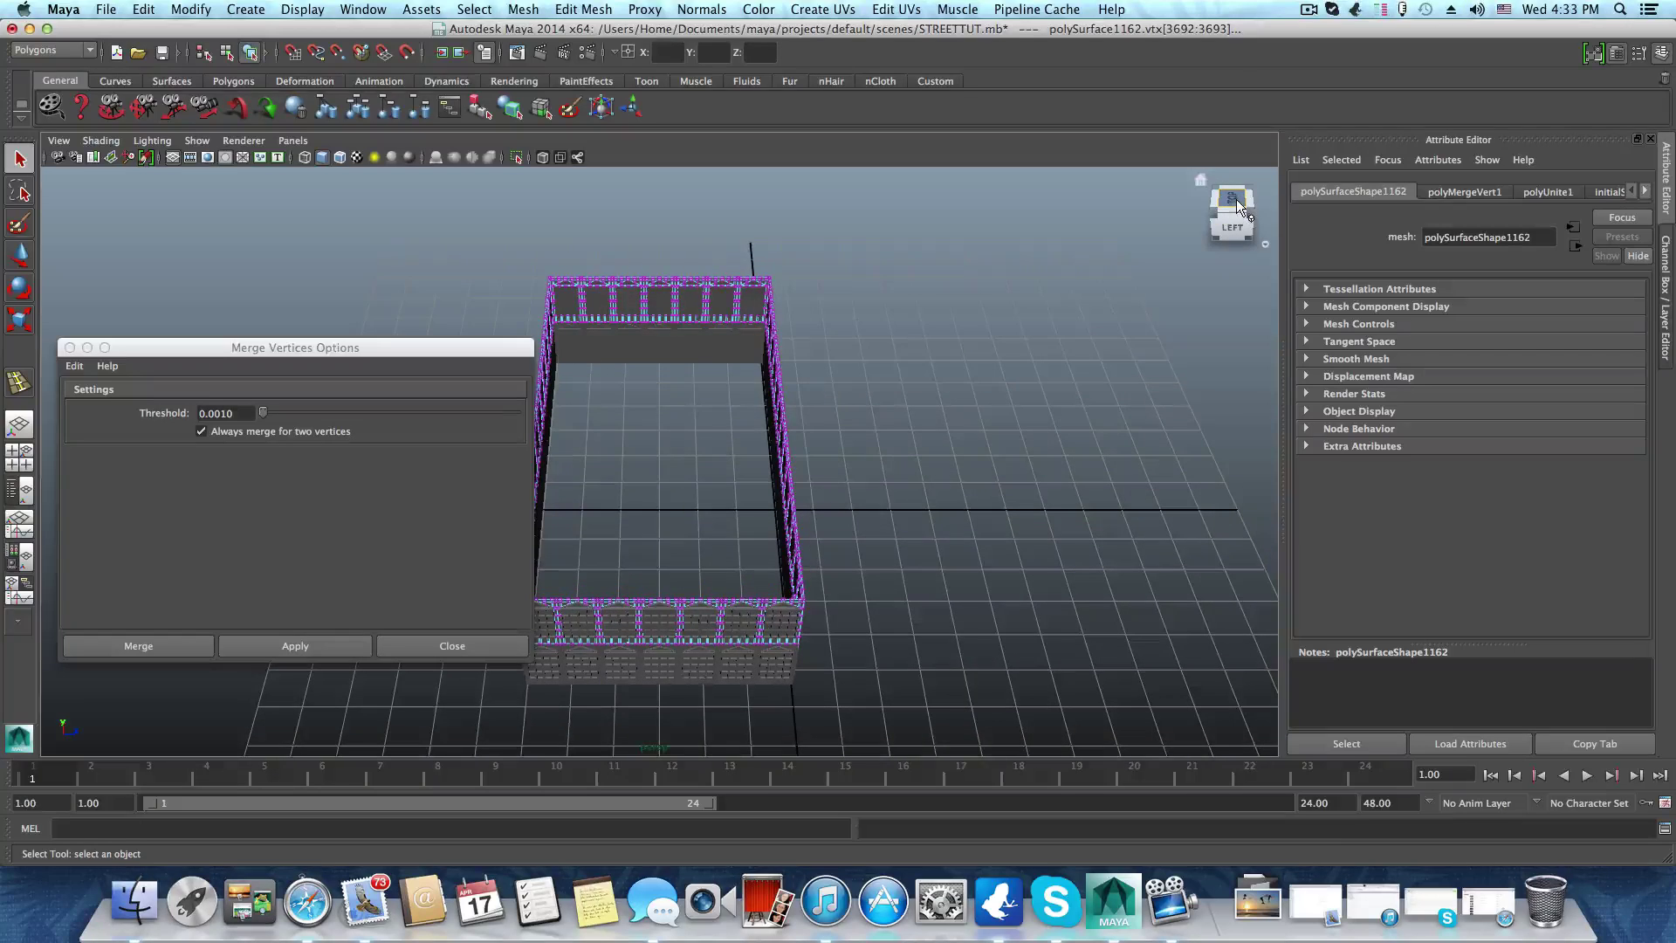
click(1232, 198)
alt+right_drag(720, 590, 992, 538)
alt+middle_drag(864, 530, 945, 527)
alt+right_drag(768, 527, 841, 571)
alt+middle_drag(788, 576, 796, 479)
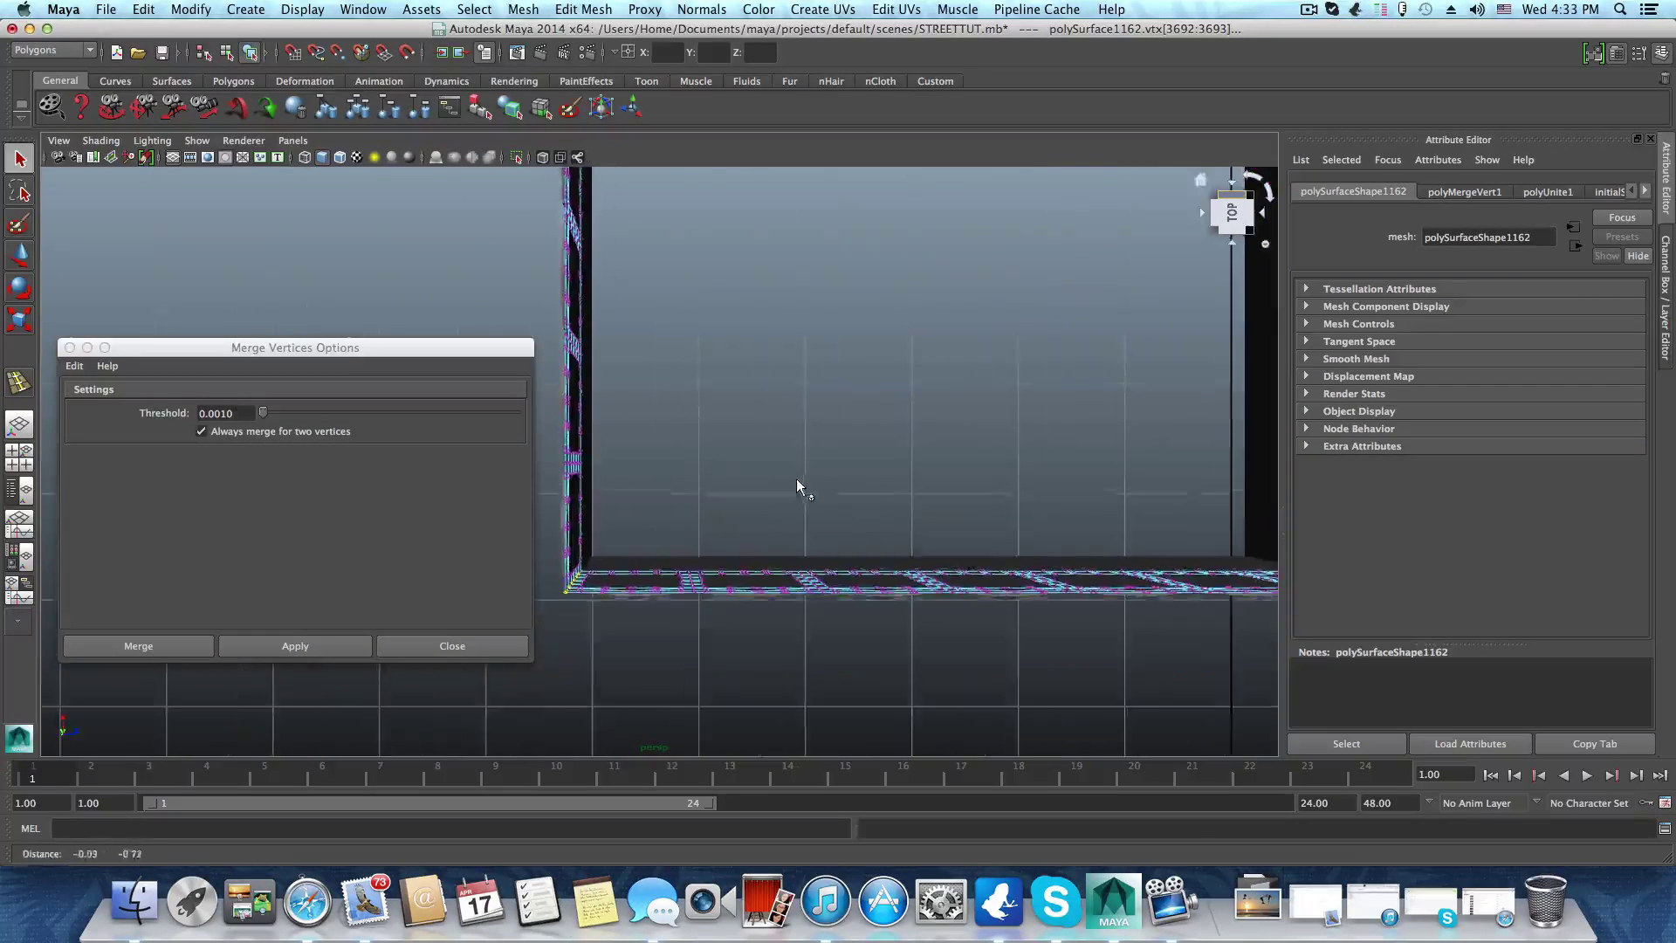
alt+right_drag(796, 478, 902, 584)
alt+middle_drag(903, 584, 711, 505)
alt+right_drag(648, 497, 692, 503)
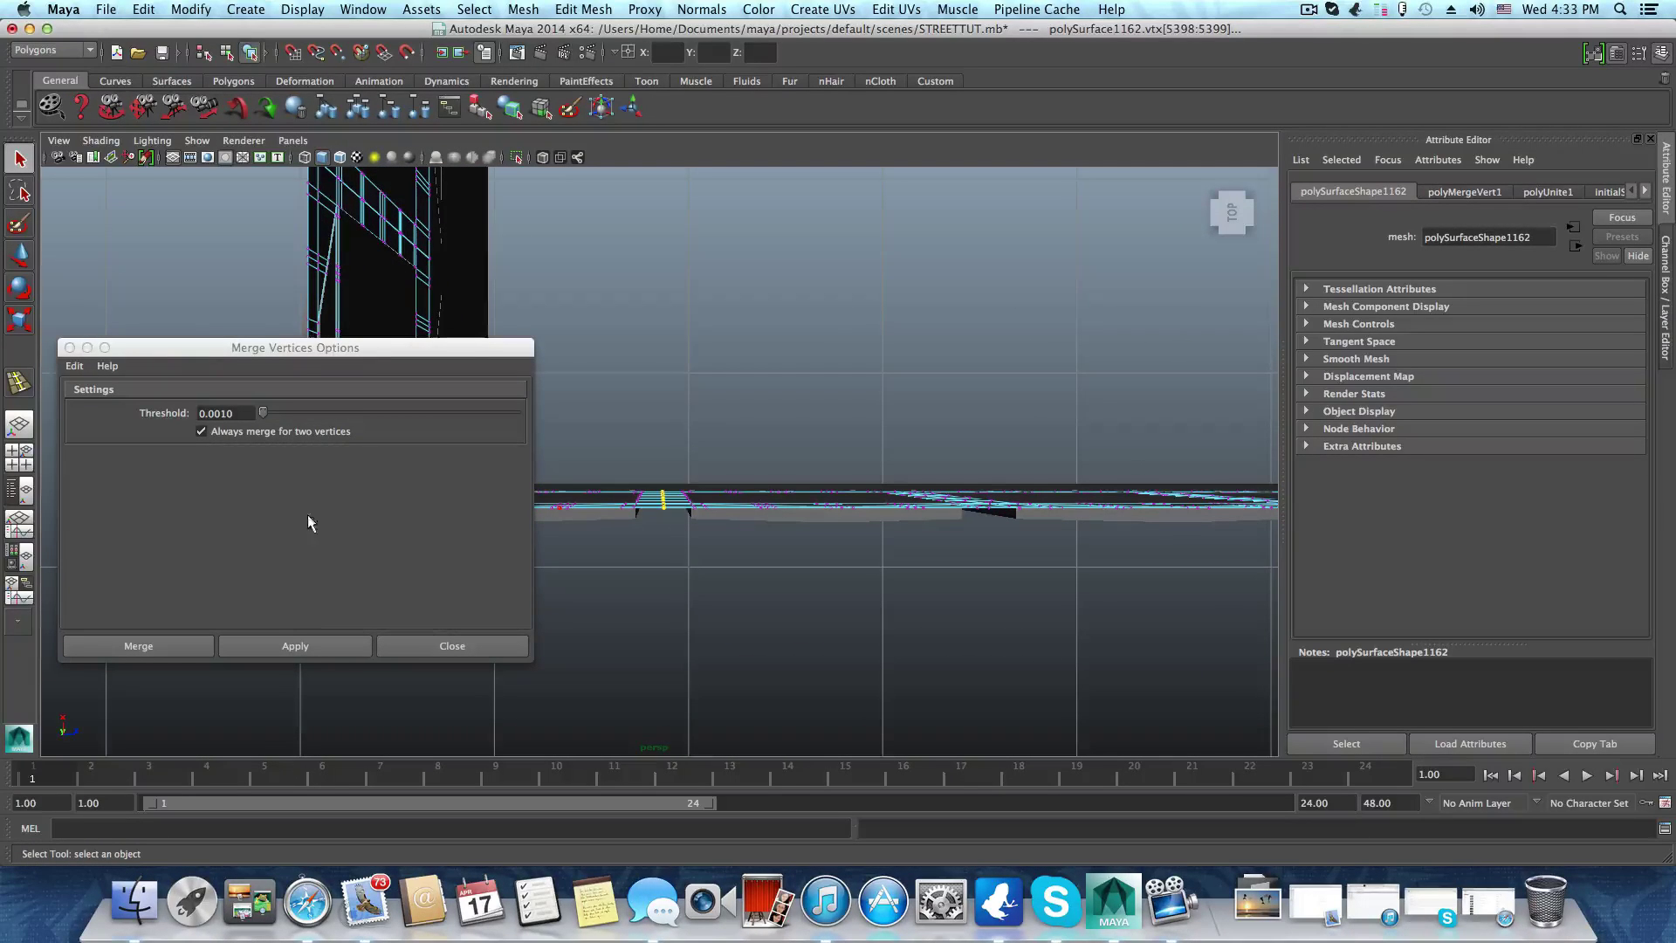
click(333, 646)
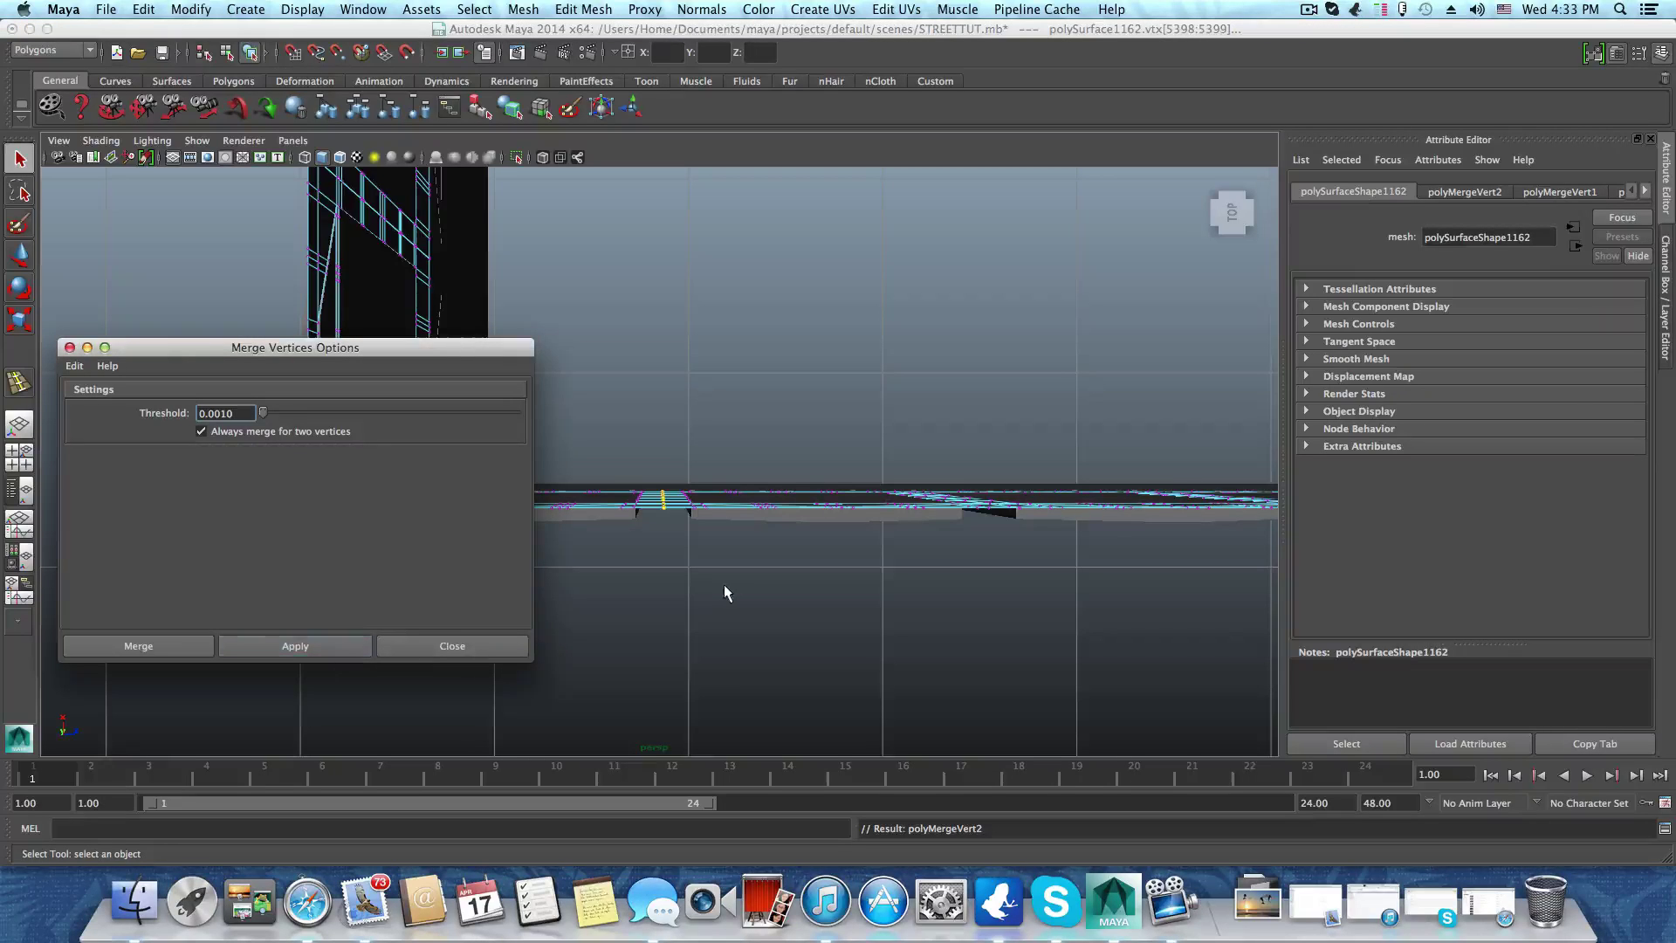
Select the uppermost vertex of the merged panel seam to check the merge from an oblique view
alt+drag(695, 584, 681, 541)
click(686, 518)
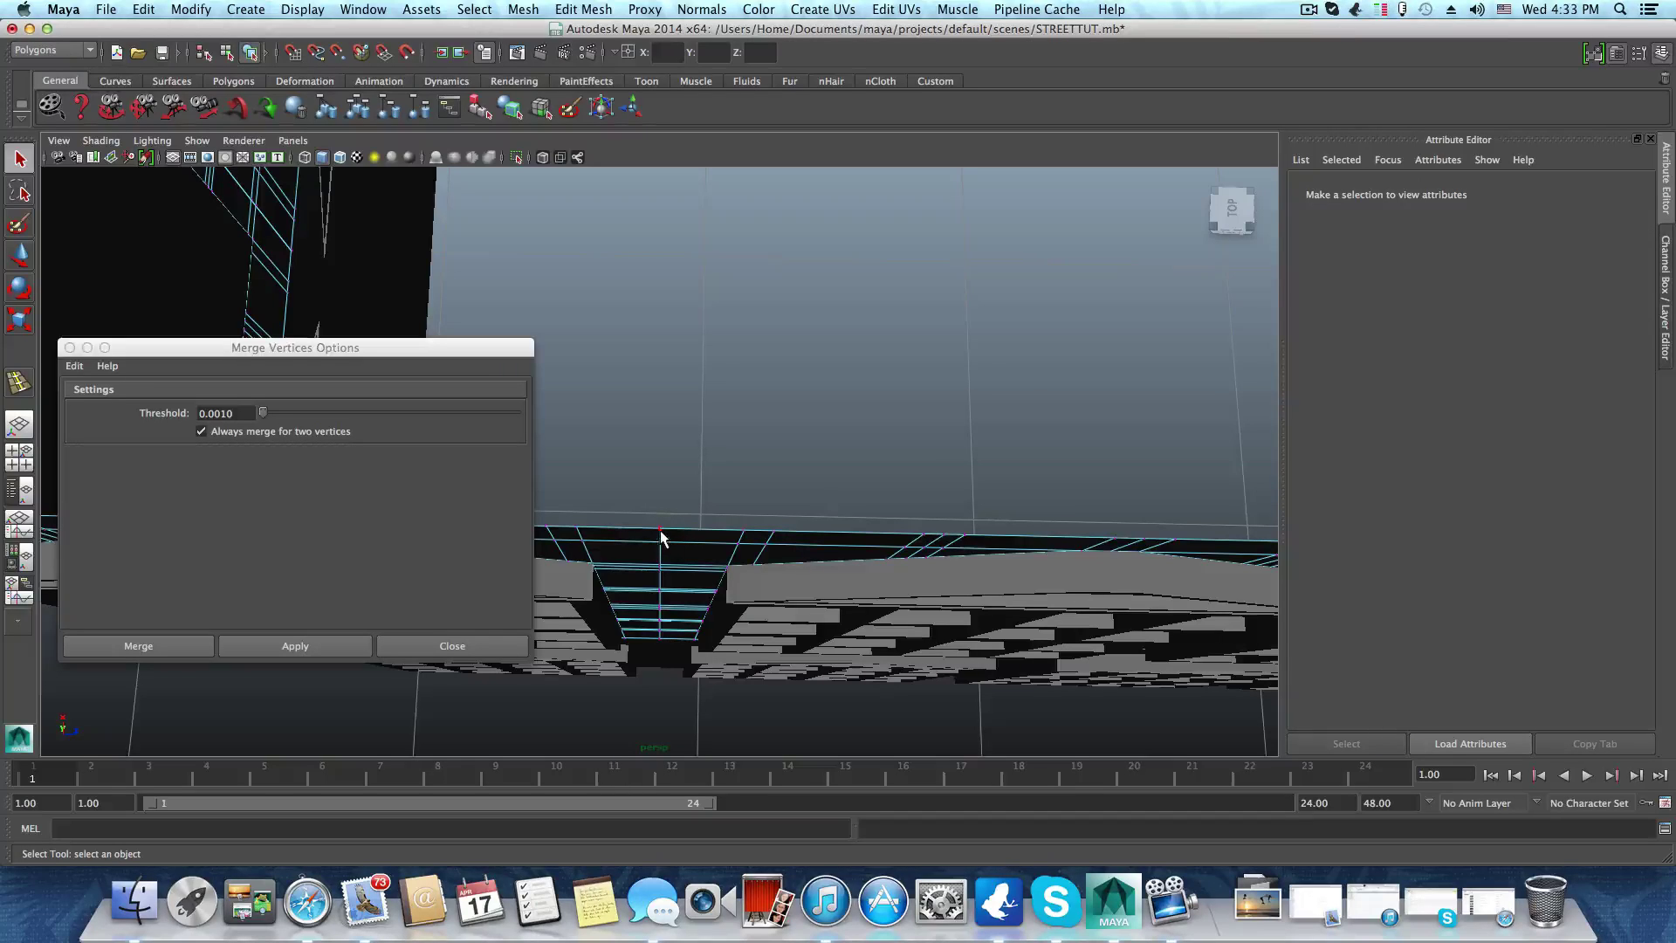
click(660, 530)
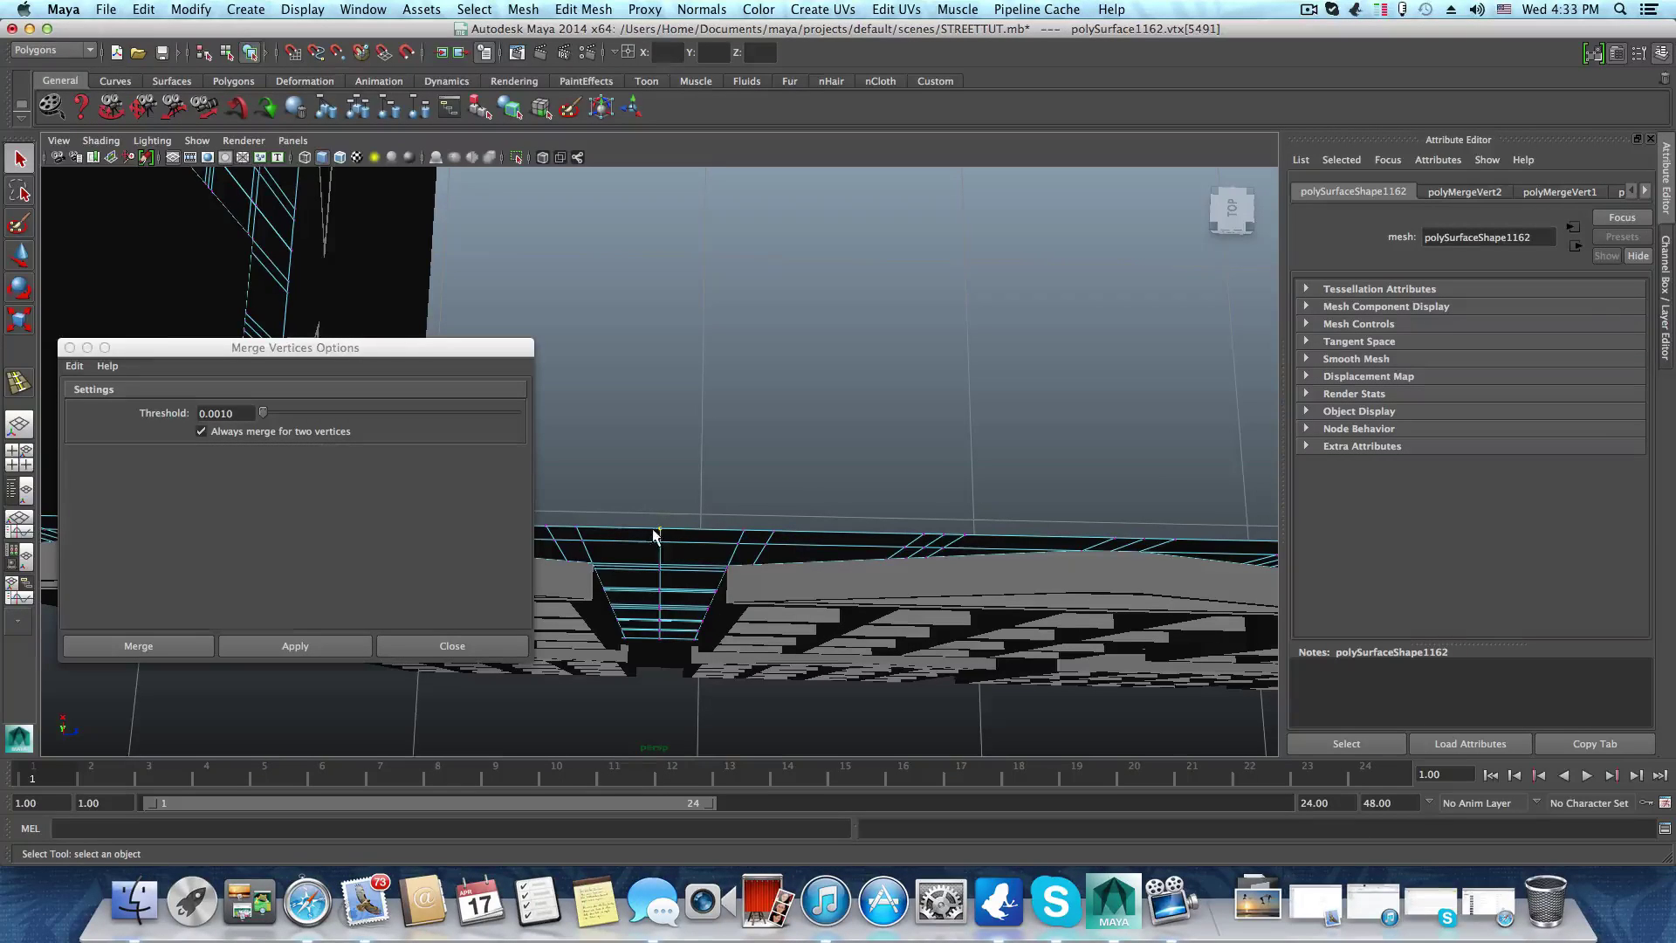
Test-move the seam's uppermost vertex with the Move tool to check the merge, and undo the moves
click(26, 255)
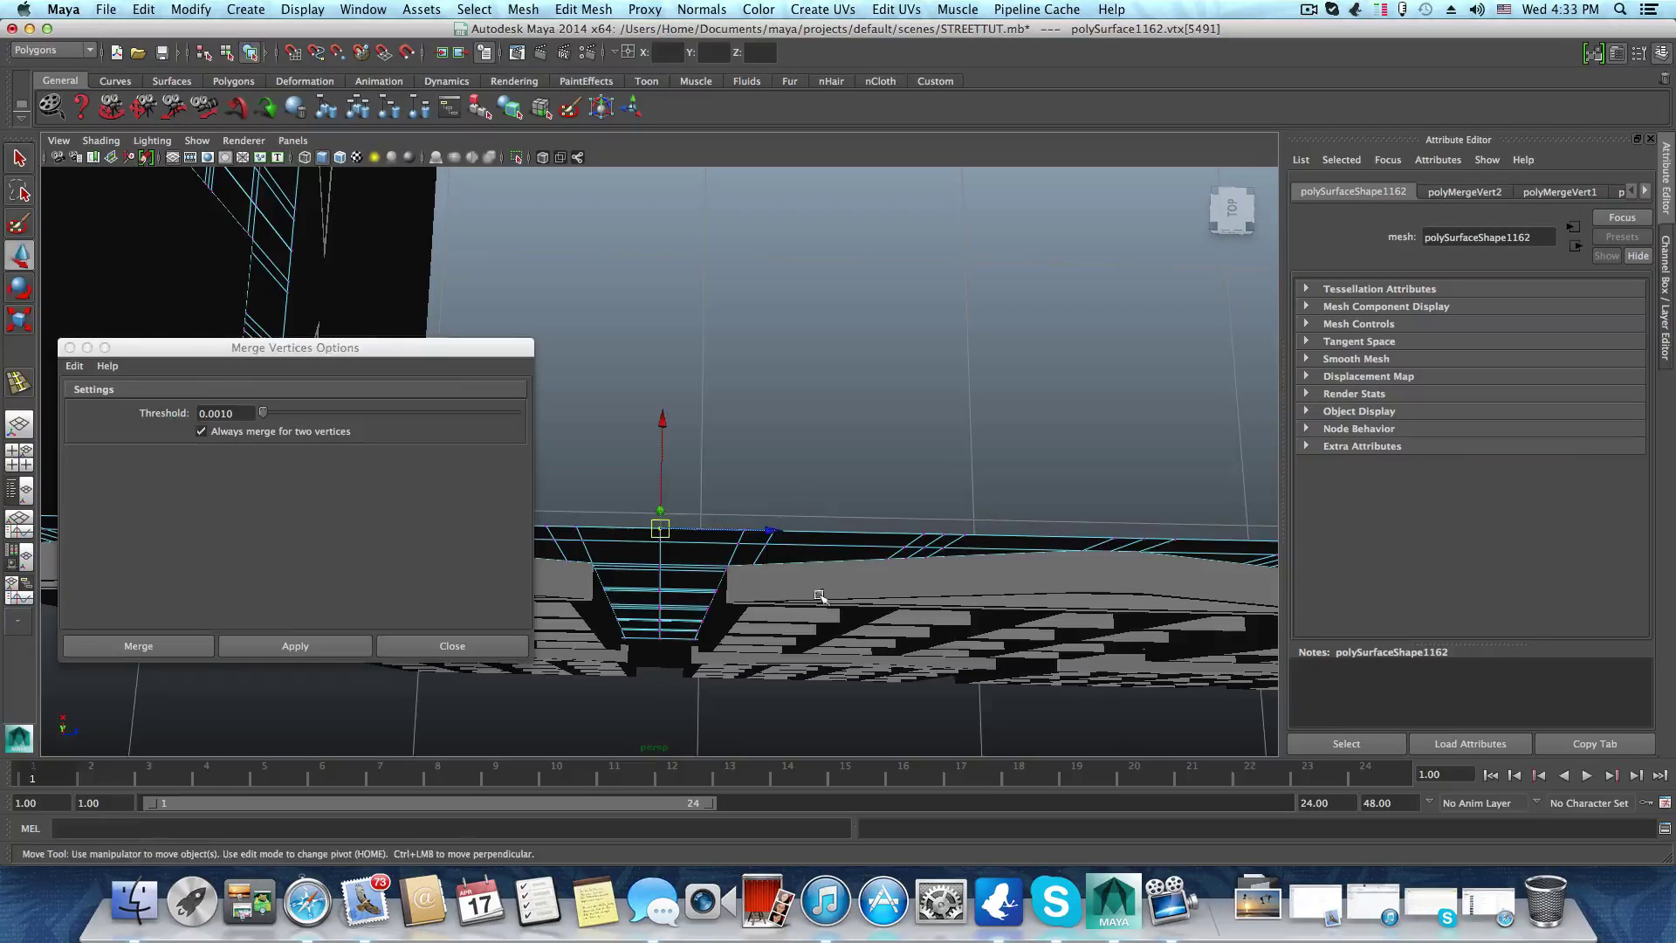
alt+drag(784, 593, 763, 551)
drag(764, 183, 674, 217)
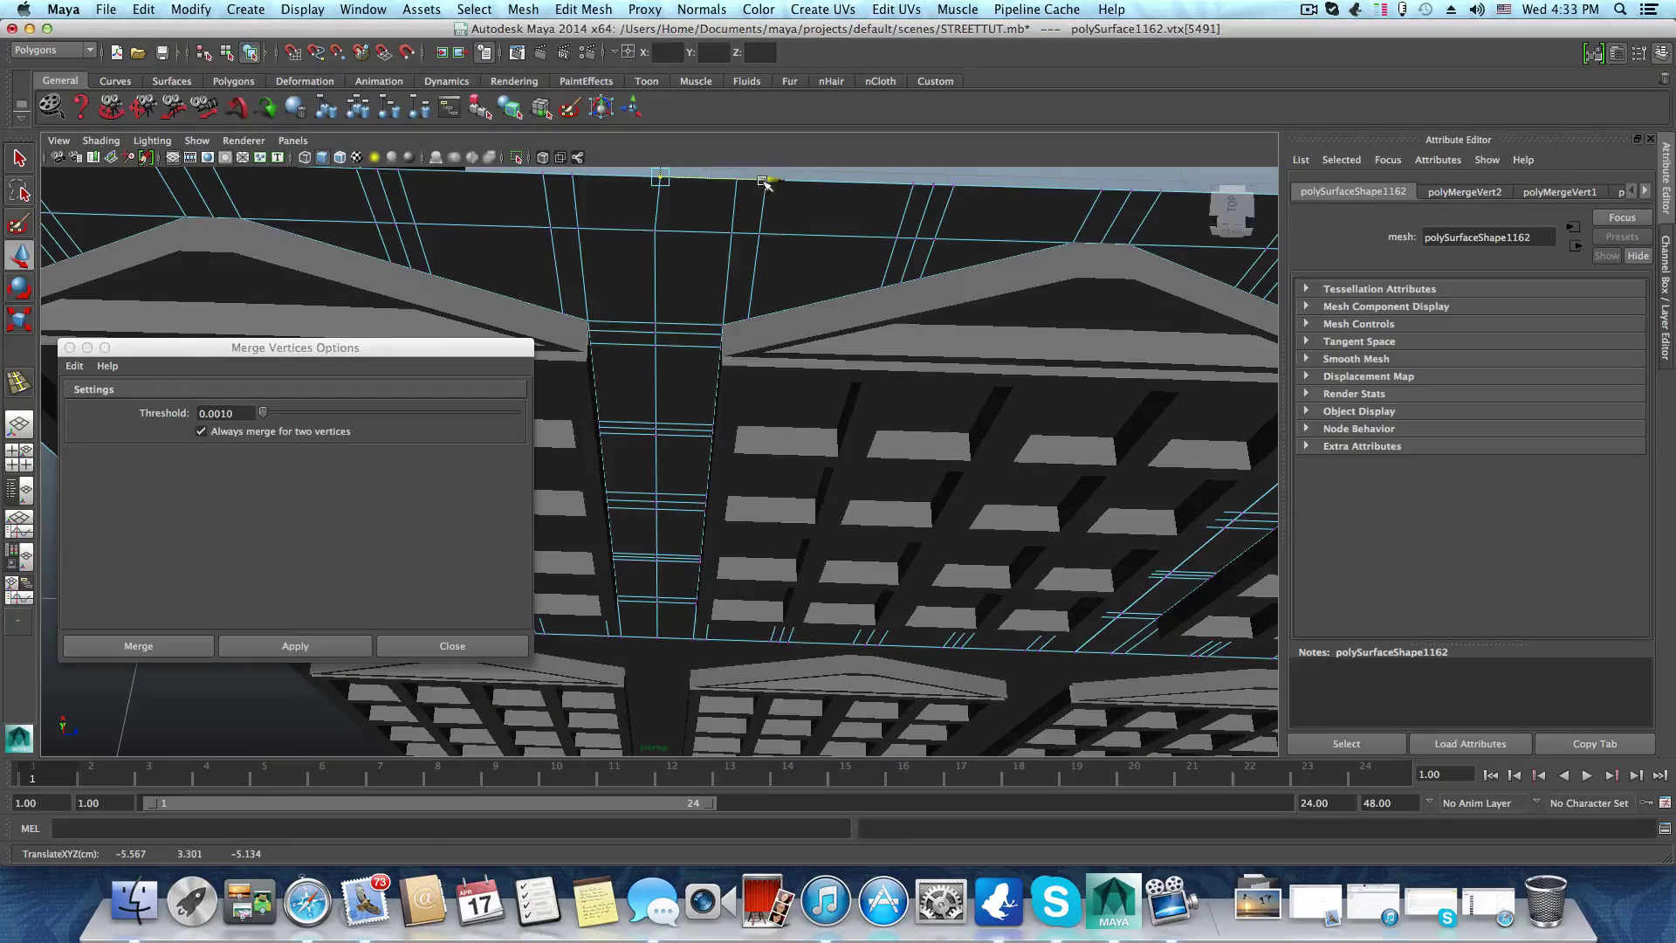
mouse_move(765, 180)
mouse_down()
mouse_move(737, 188)
mouse_move(781, 192)
mouse_move(737, 192)
mouse_move(786, 197)
mouse_up()
key(z)
key(z)
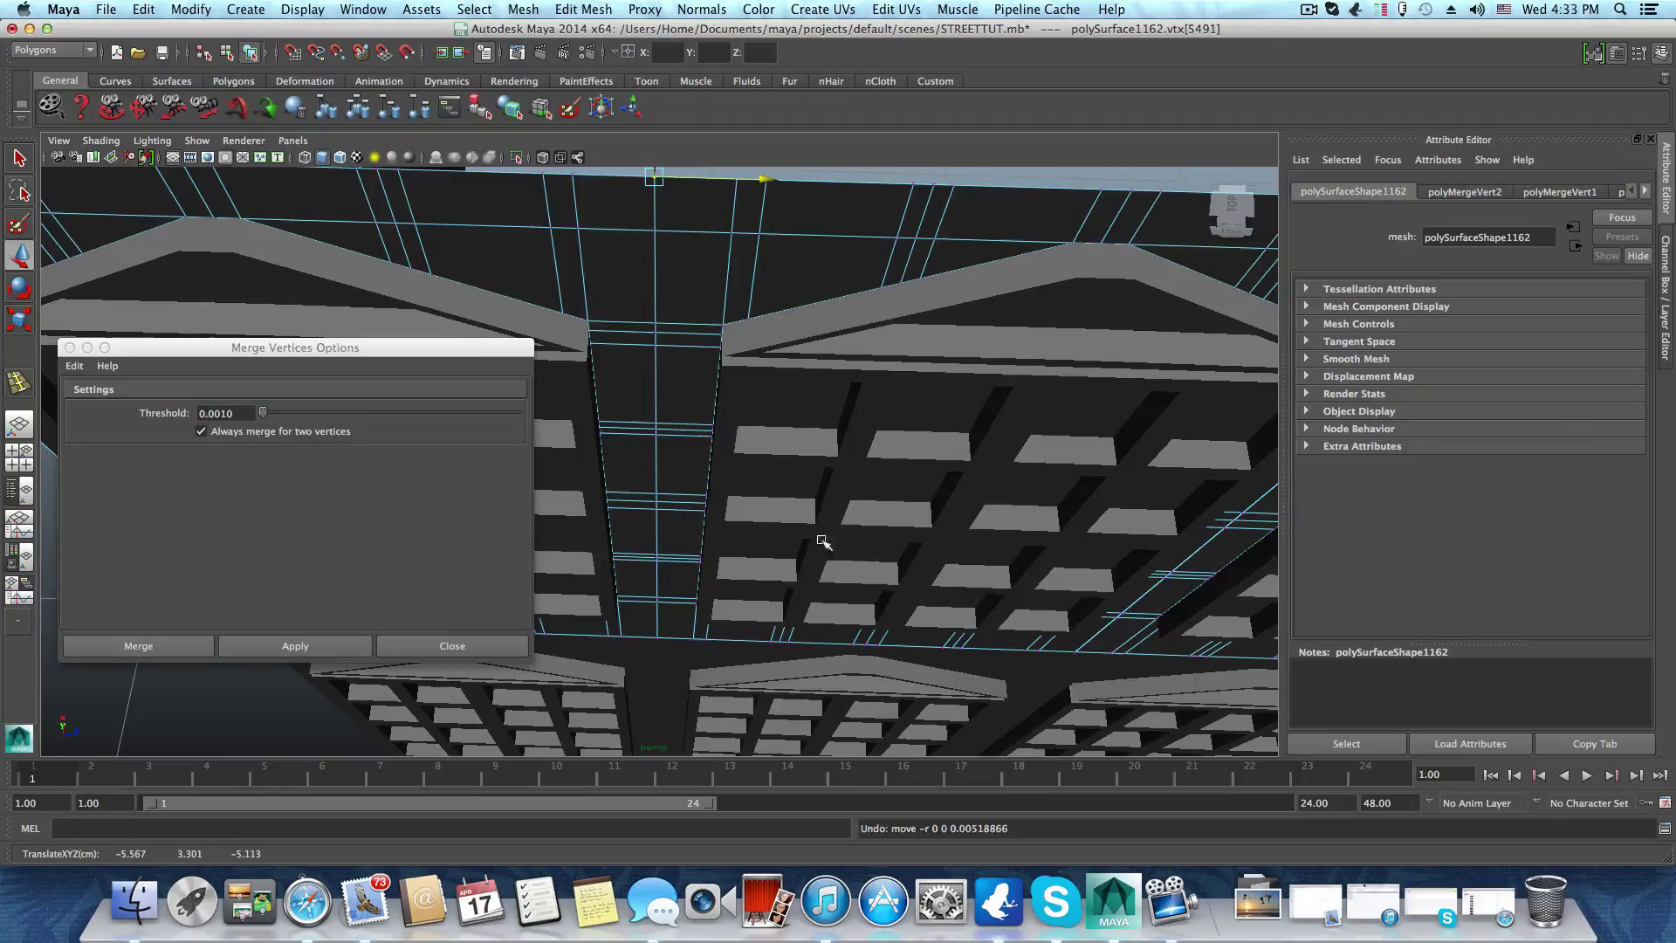
Select the full-height column of vertices along the panel seam near the corner and merge them with the 0.001 threshold
alt+right_drag(823, 542, 847, 571)
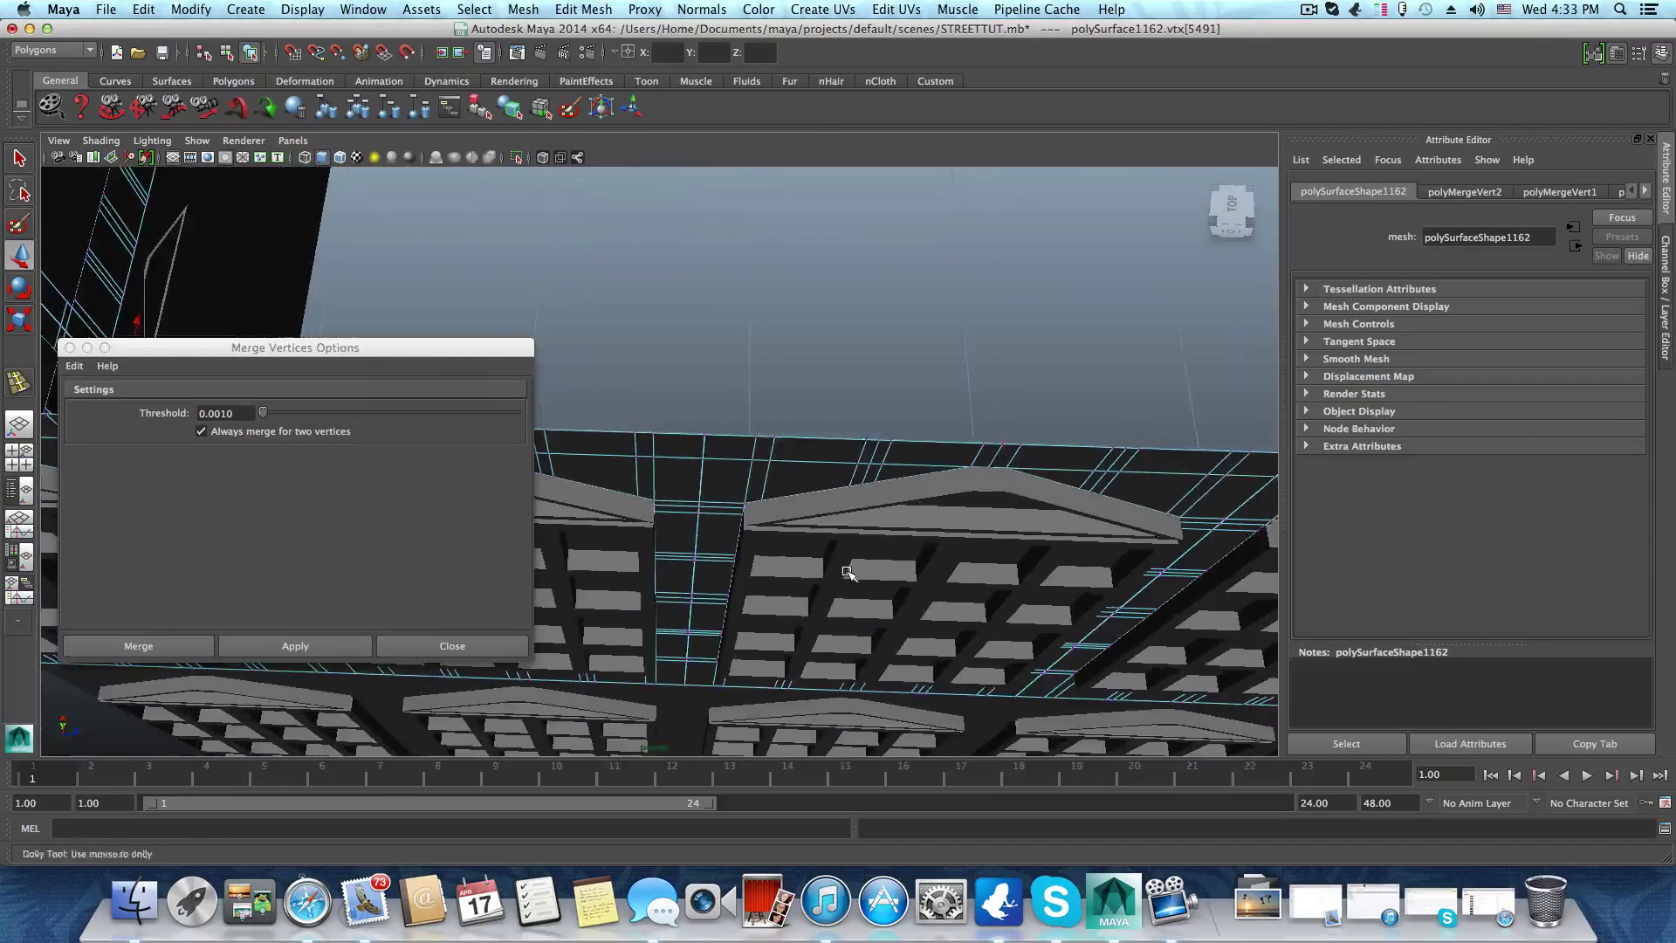
alt+drag(846, 572, 849, 579)
alt+middle_drag(849, 580, 799, 543)
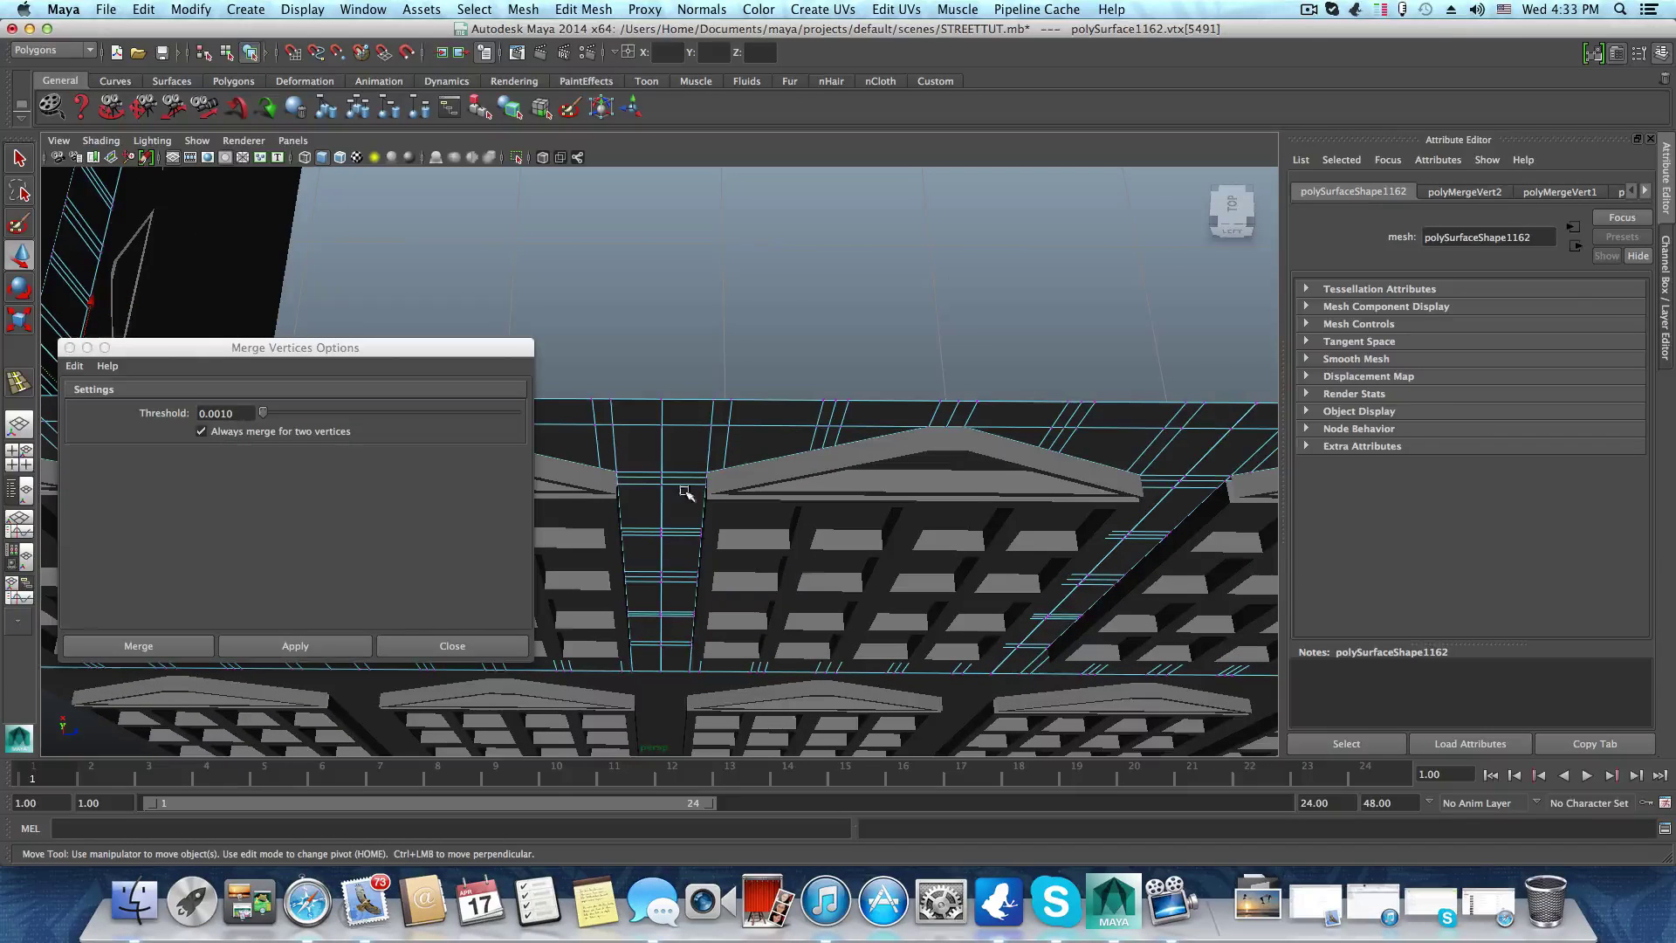
drag(644, 373, 680, 724)
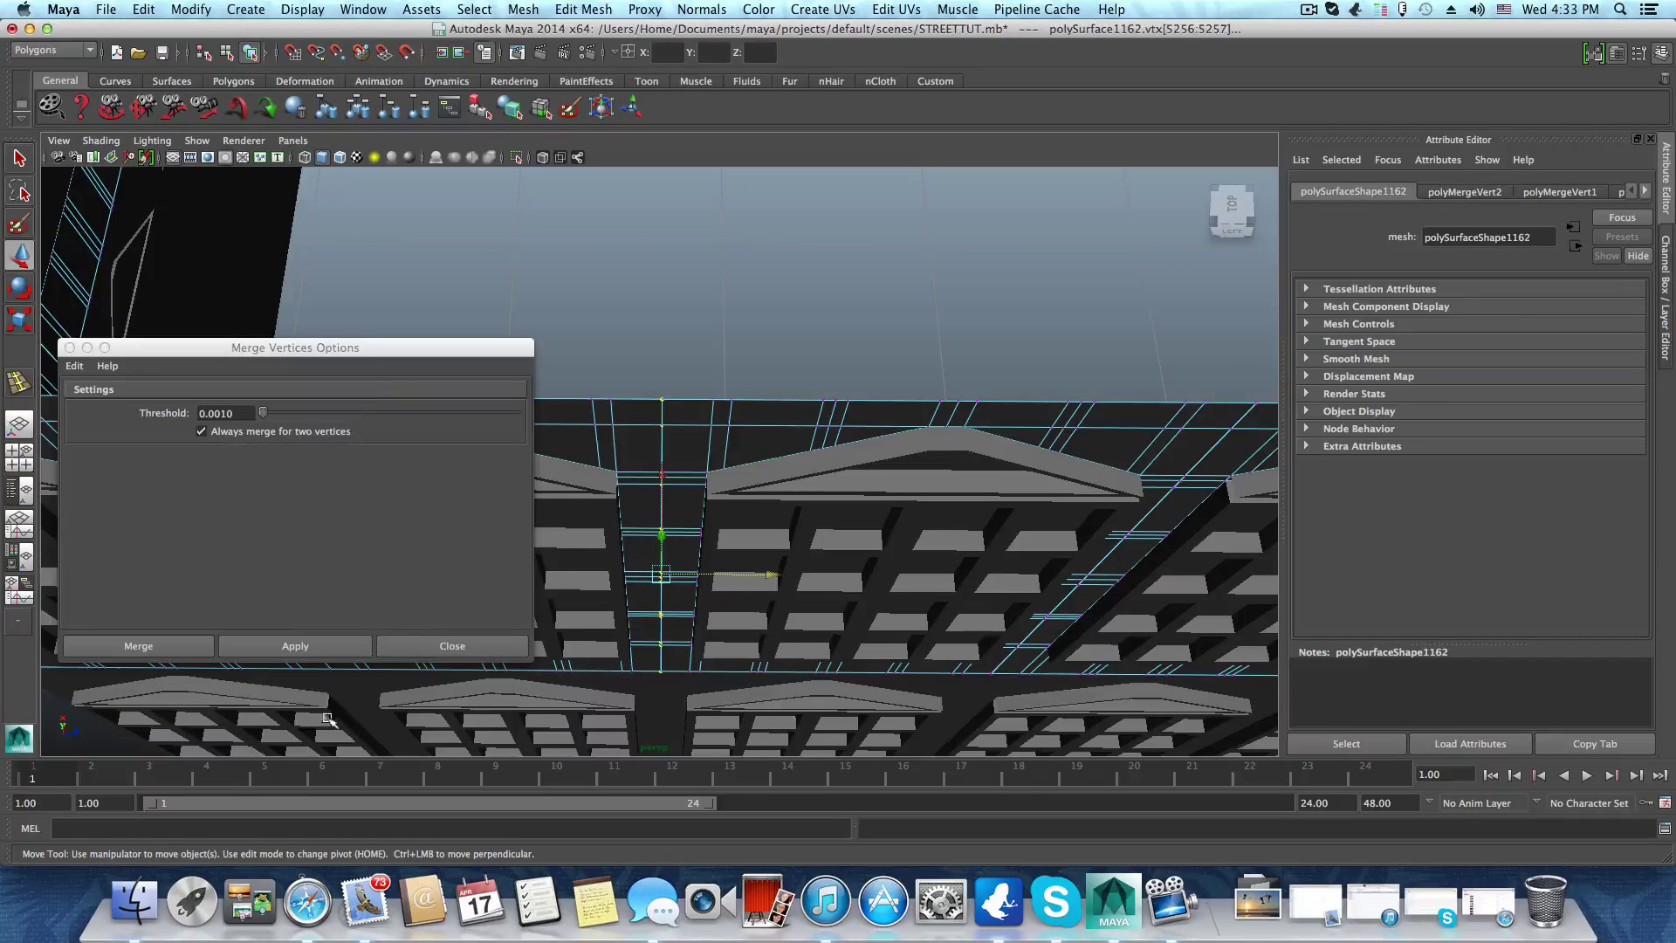
click(314, 650)
Merge the full-height vertex columns of the next two panel seams along this facade, one seam at a time
alt+middle_drag(949, 570, 617, 561)
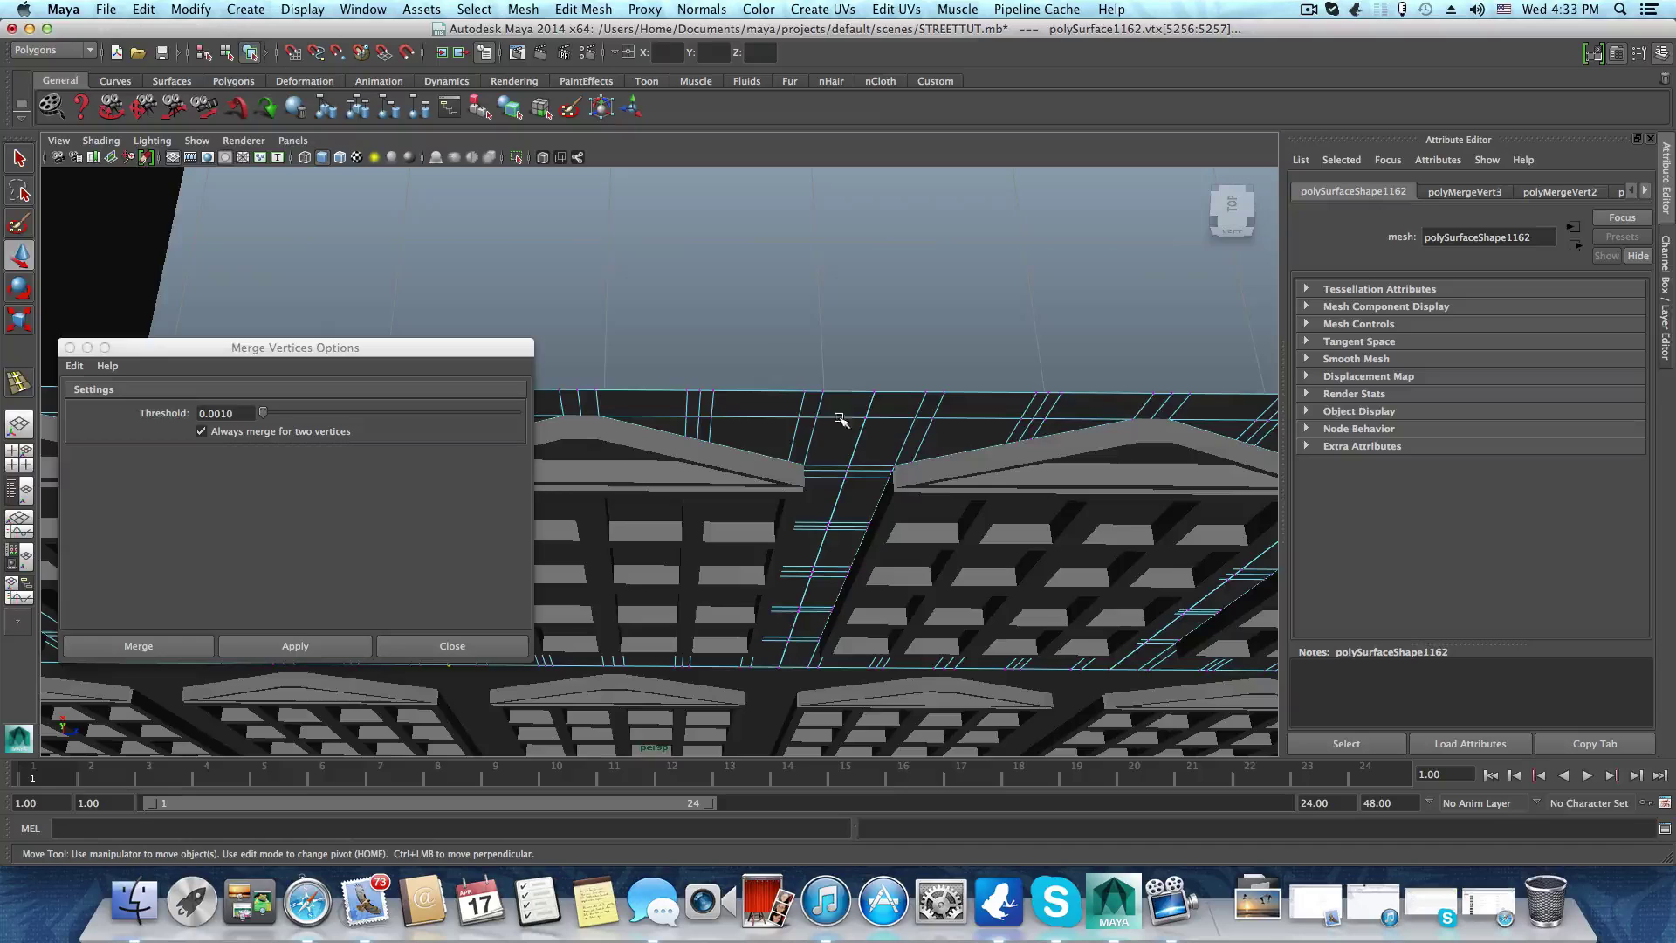
alt+middle_drag(907, 499, 708, 539)
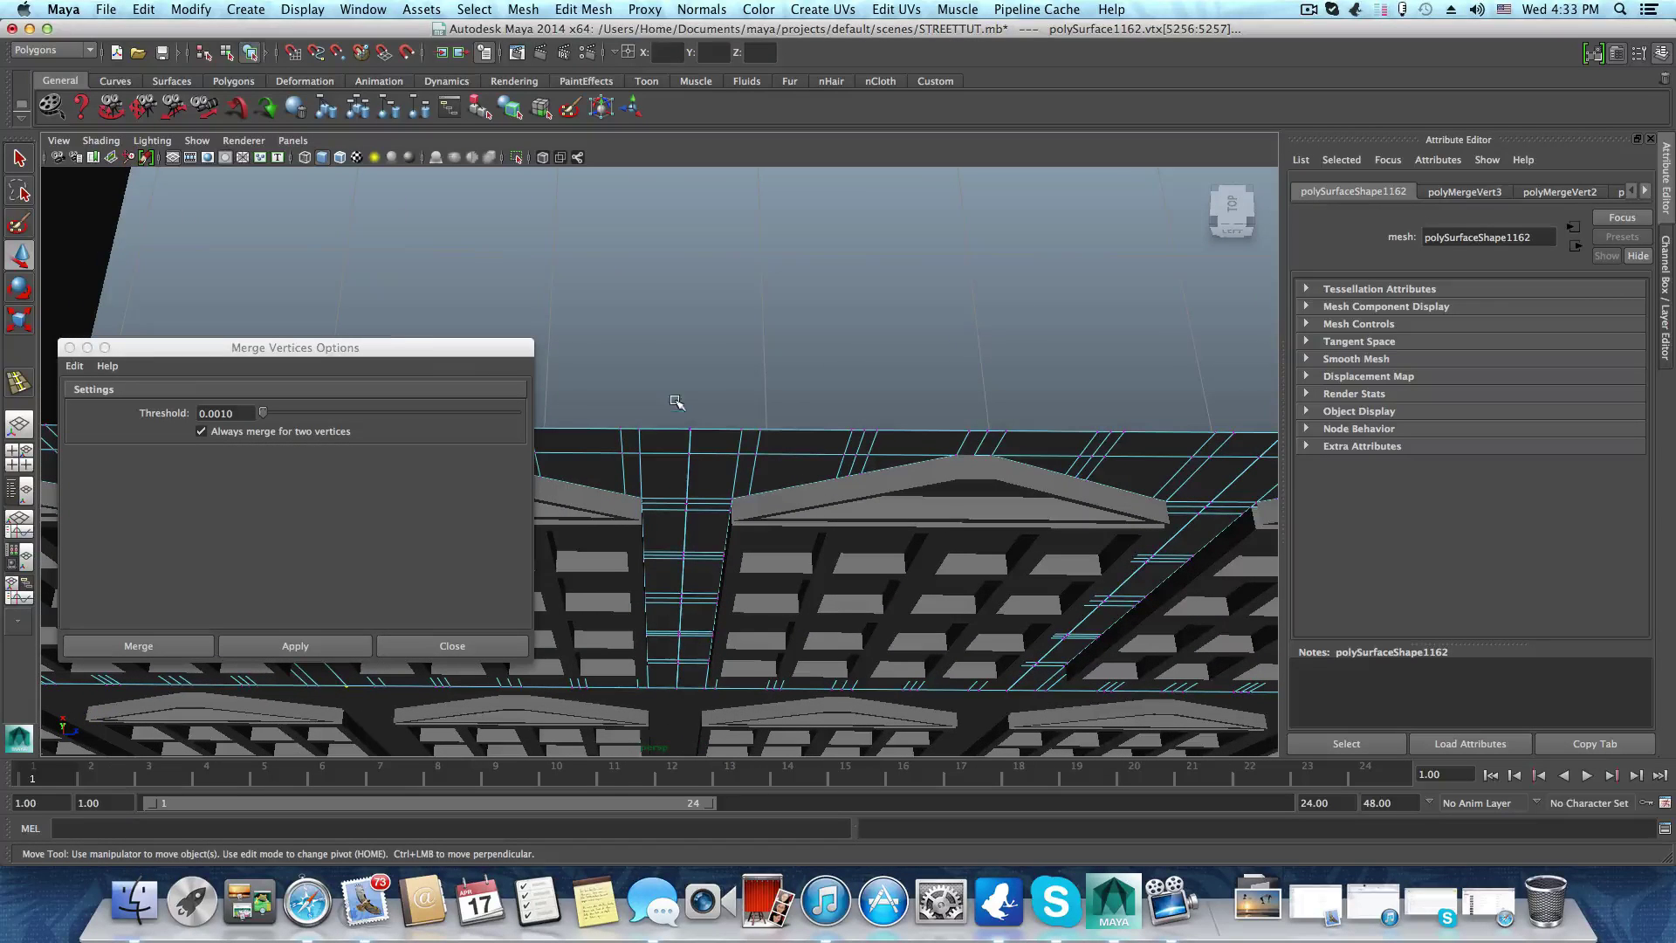
drag(675, 402, 697, 708)
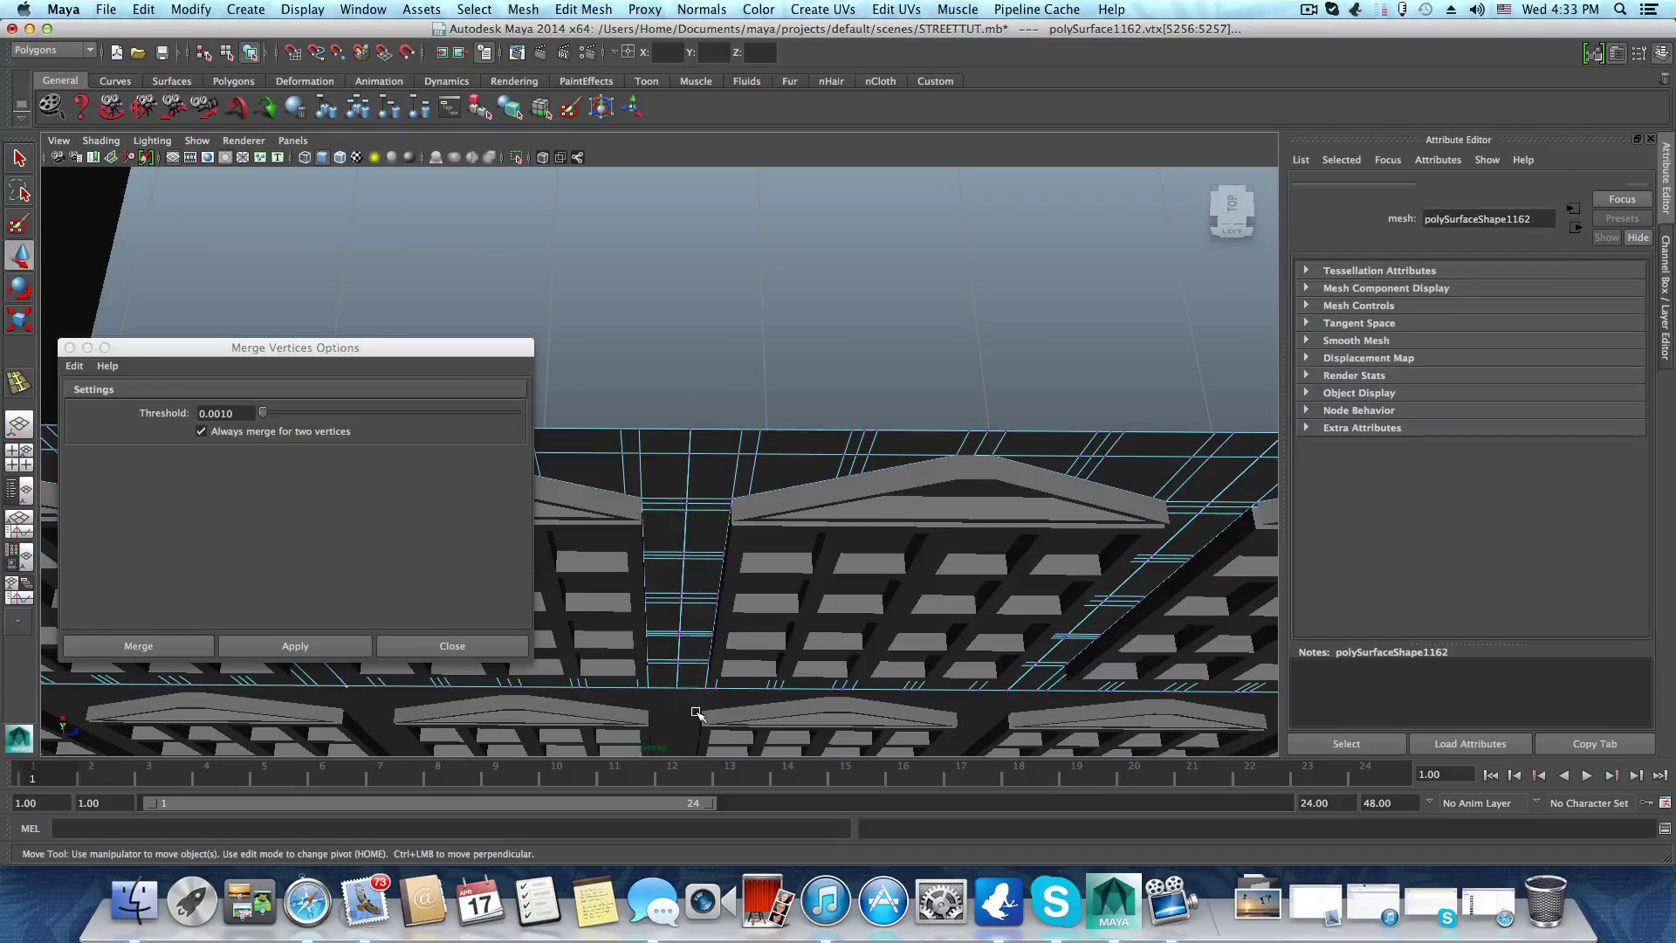
click(308, 649)
alt+middle_drag(1023, 628, 779, 620)
alt+middle_drag(902, 531, 840, 527)
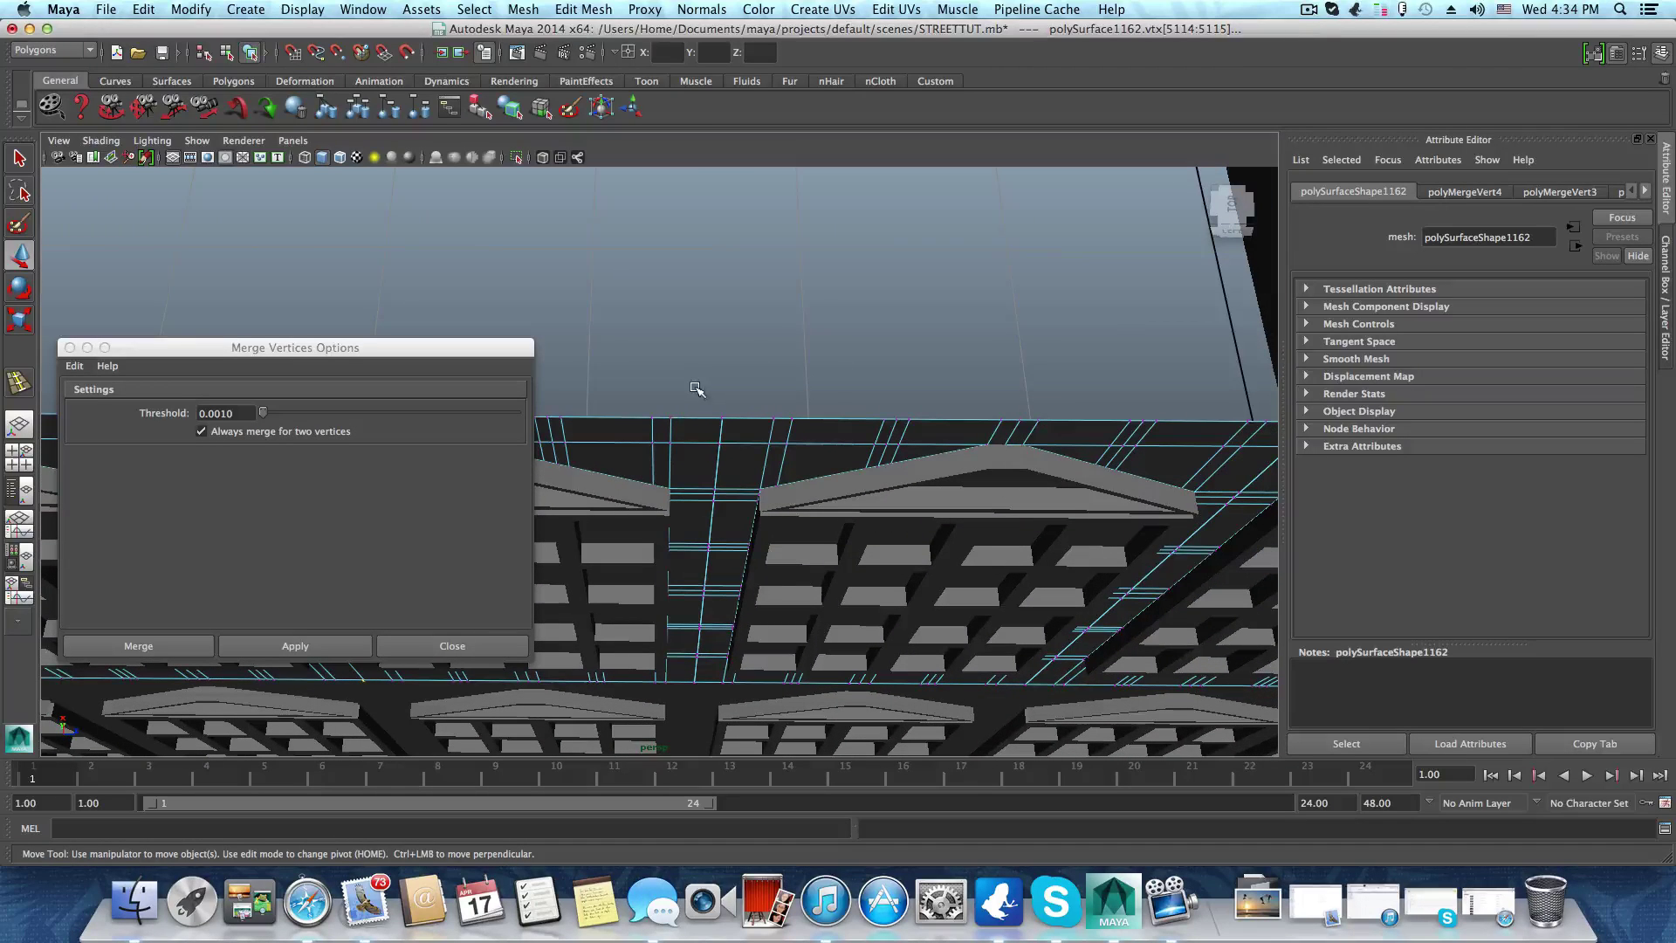
alt+middle_drag(757, 462, 695, 427)
drag(628, 349, 660, 682)
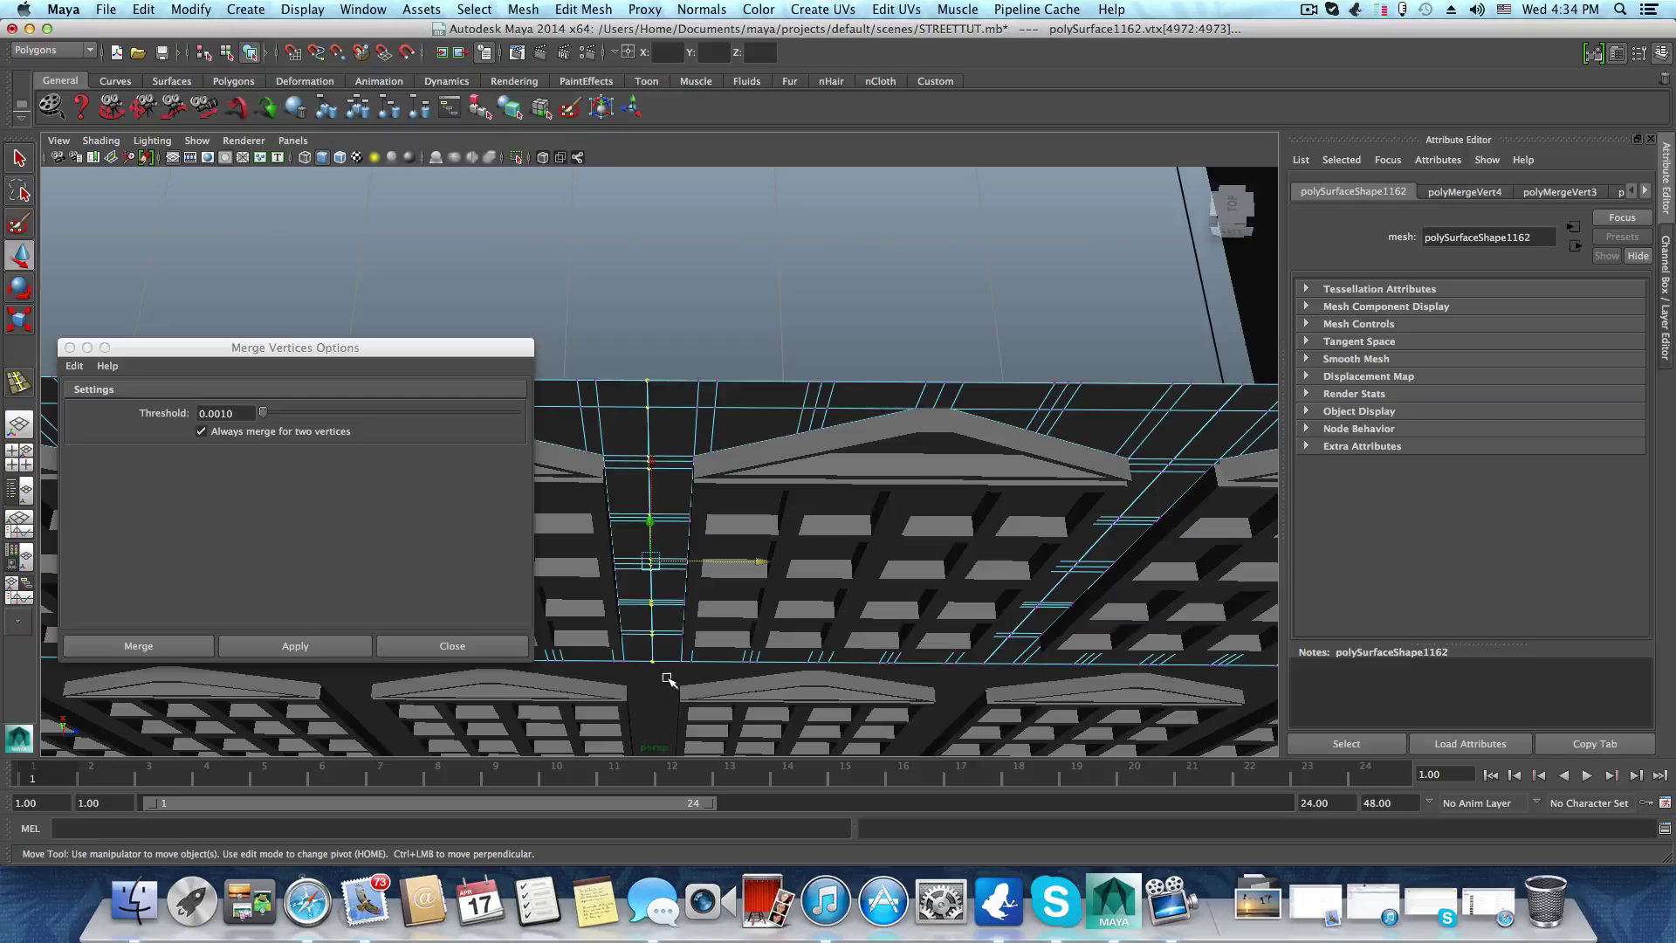
key(g)
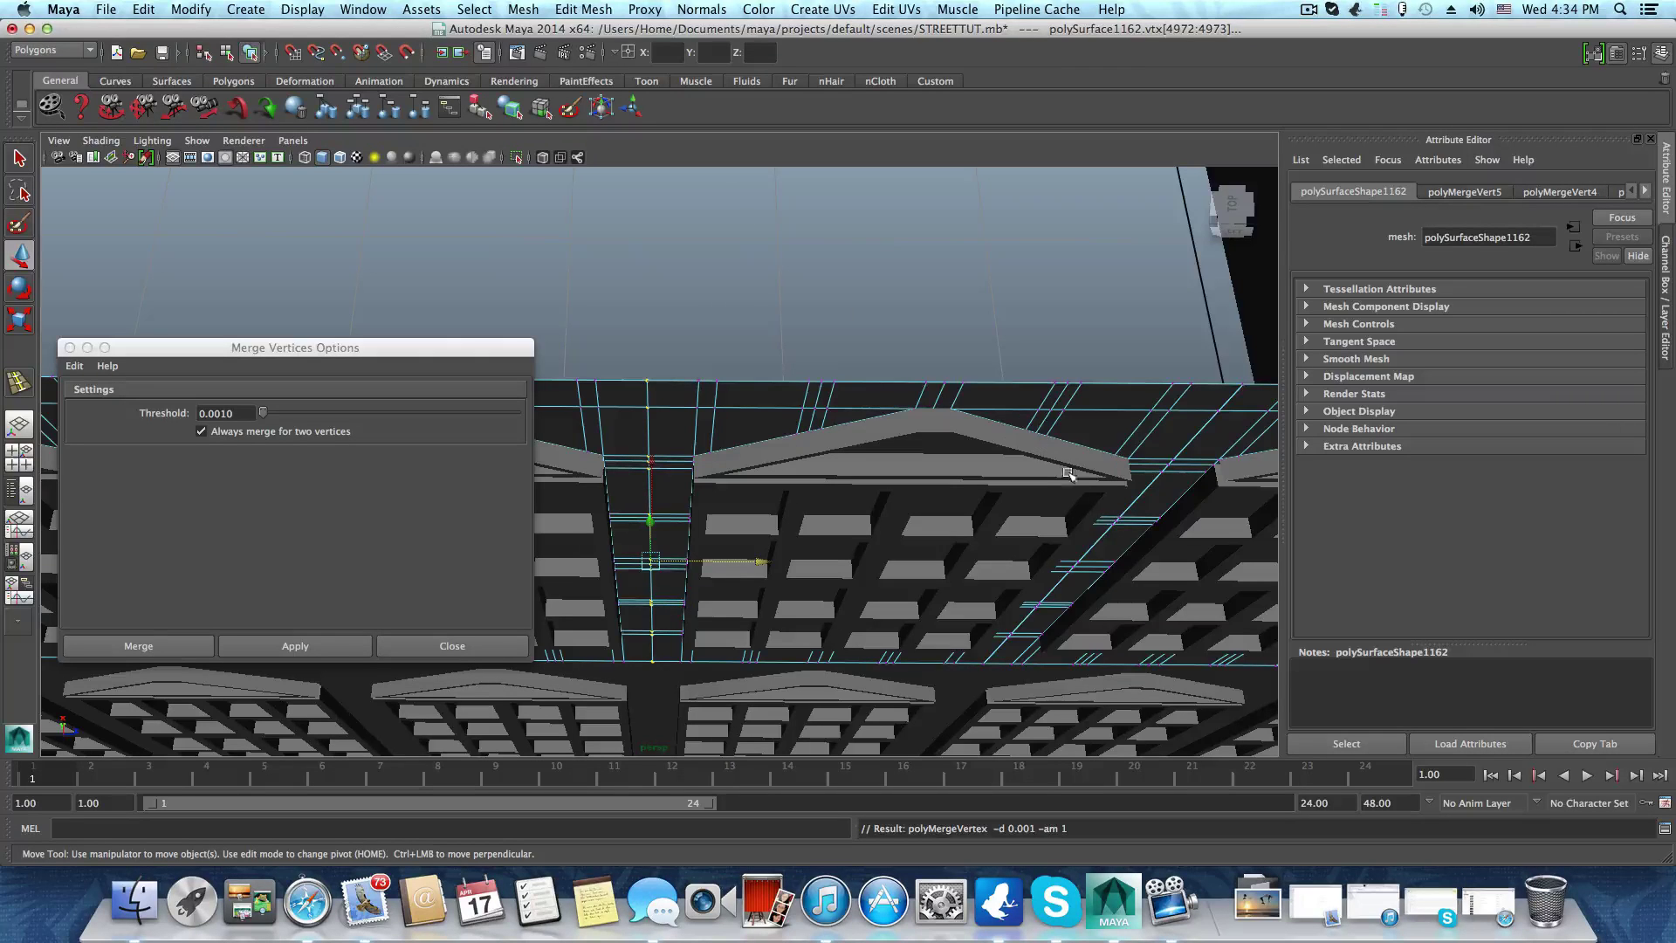
Merge the vertex columns of the last two panel seams before the facade's far corner, one seam at a time
alt+middle_drag(1092, 549, 817, 521)
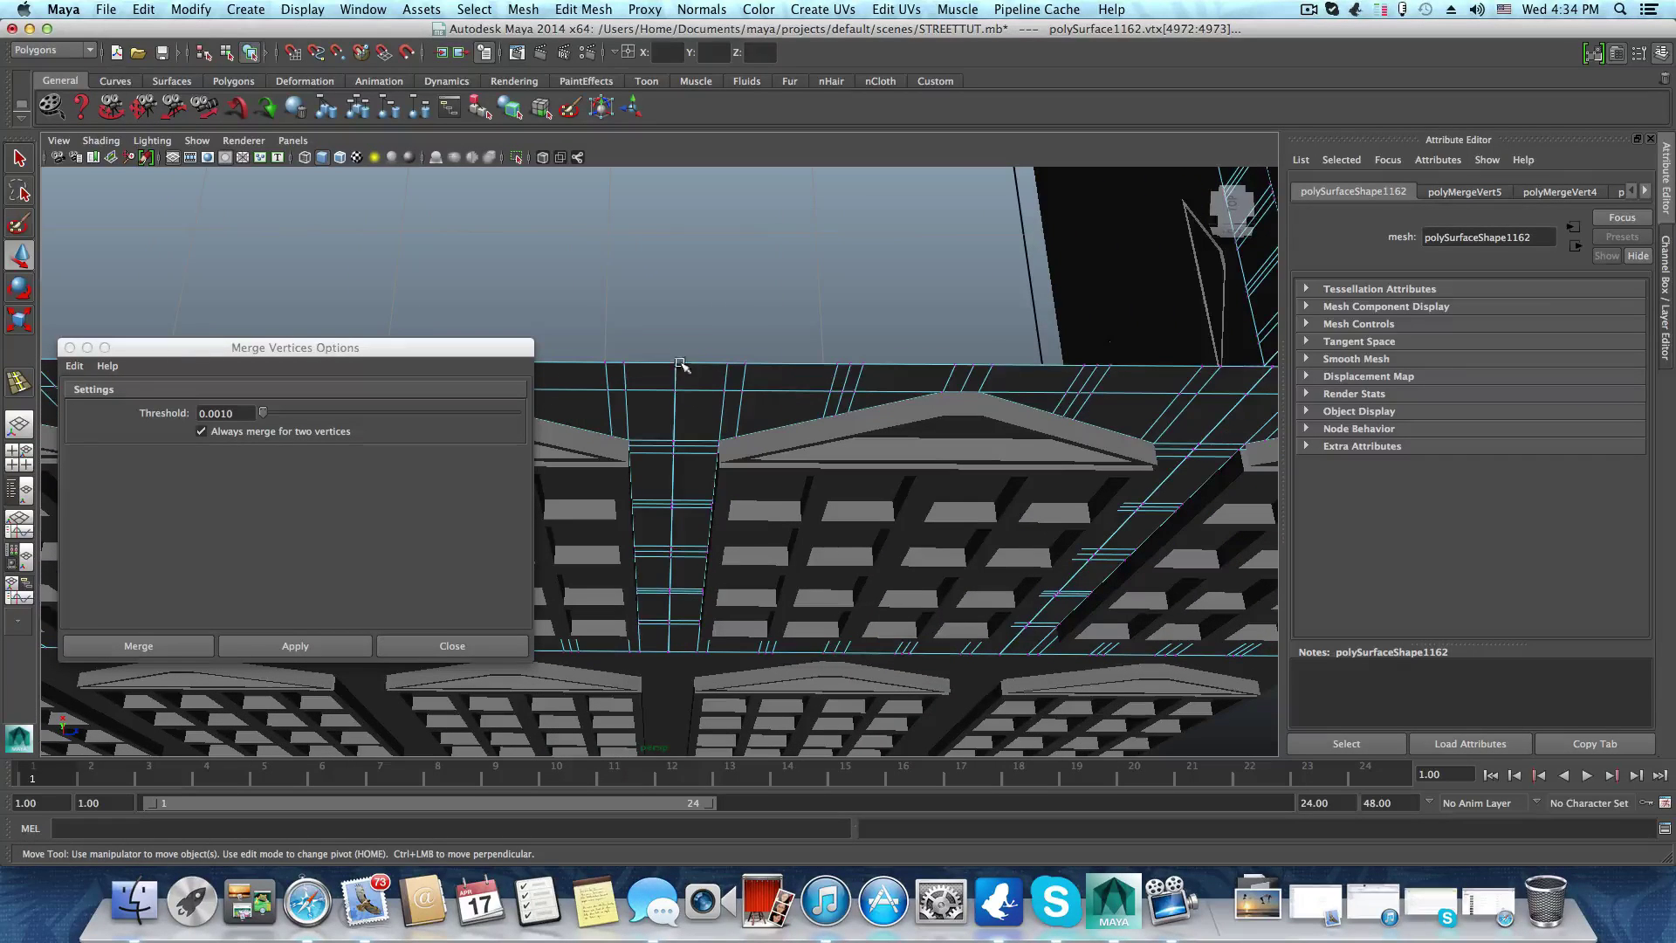
drag(666, 406, 689, 683)
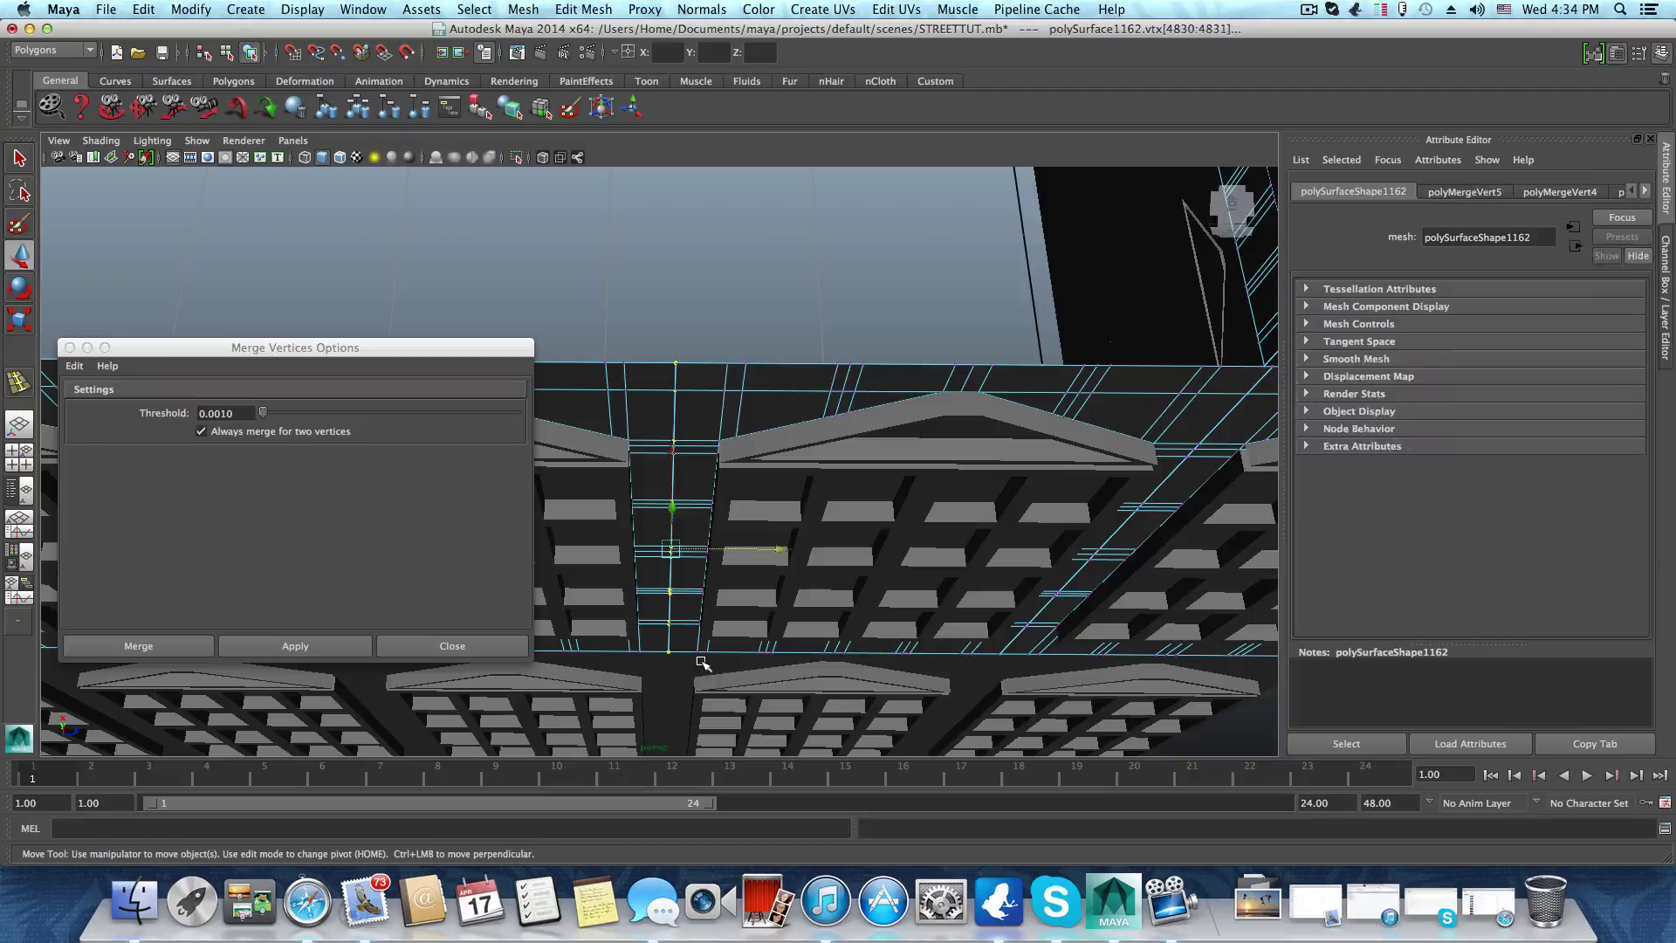
key(g)
alt+drag(1071, 588, 706, 385)
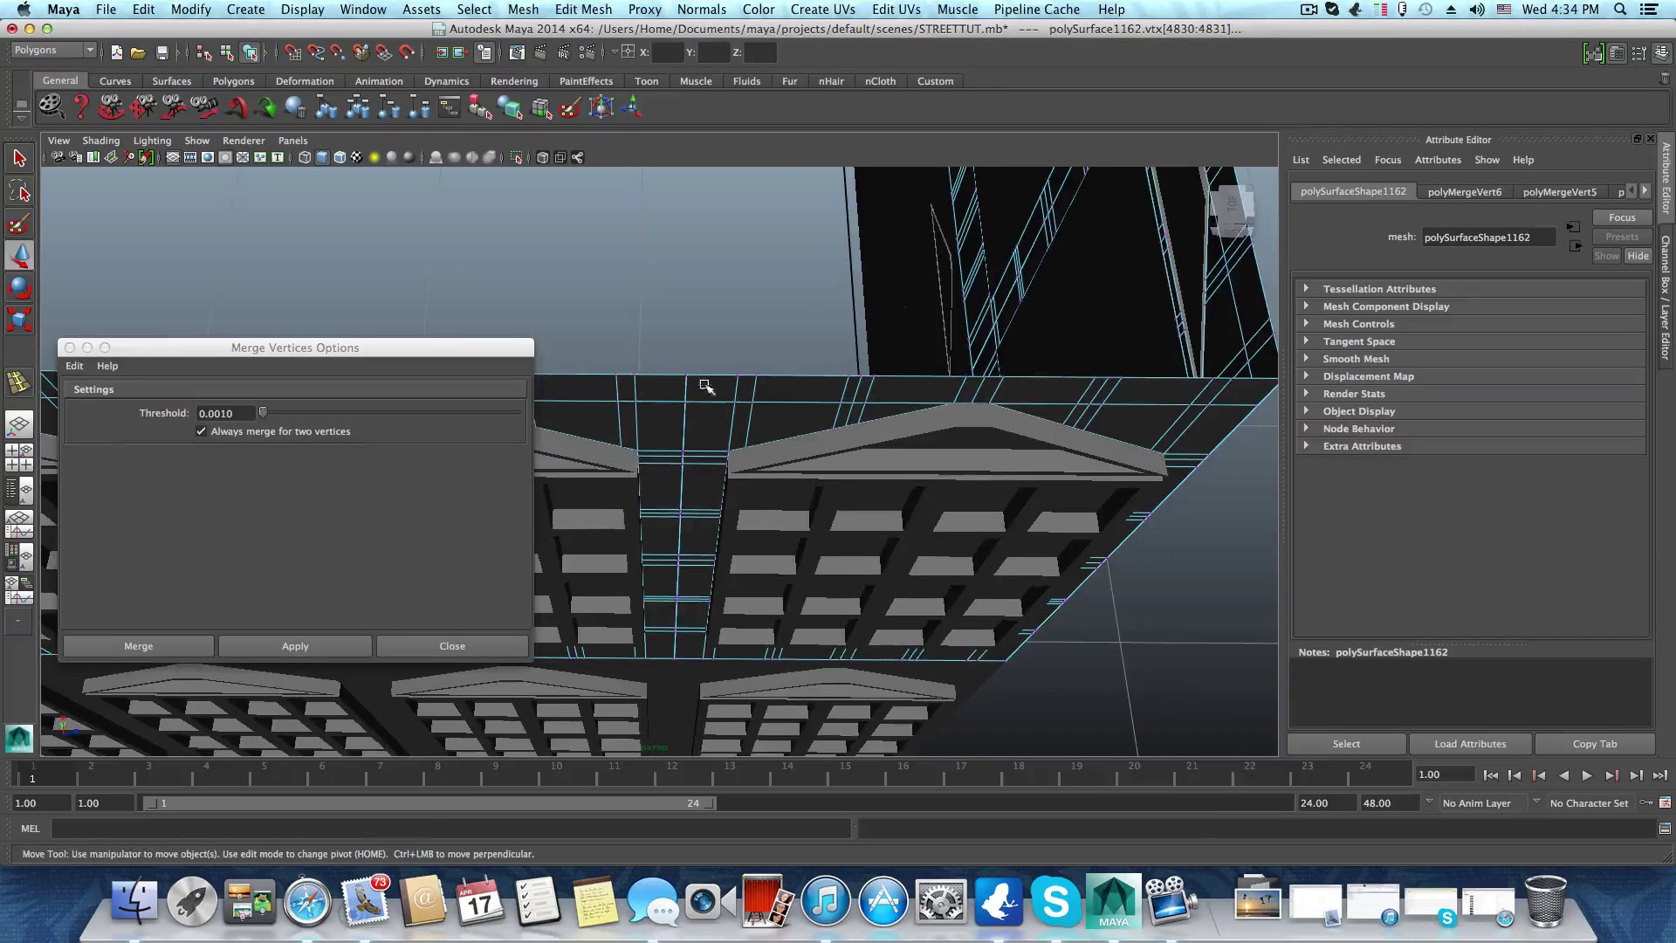
click(678, 599)
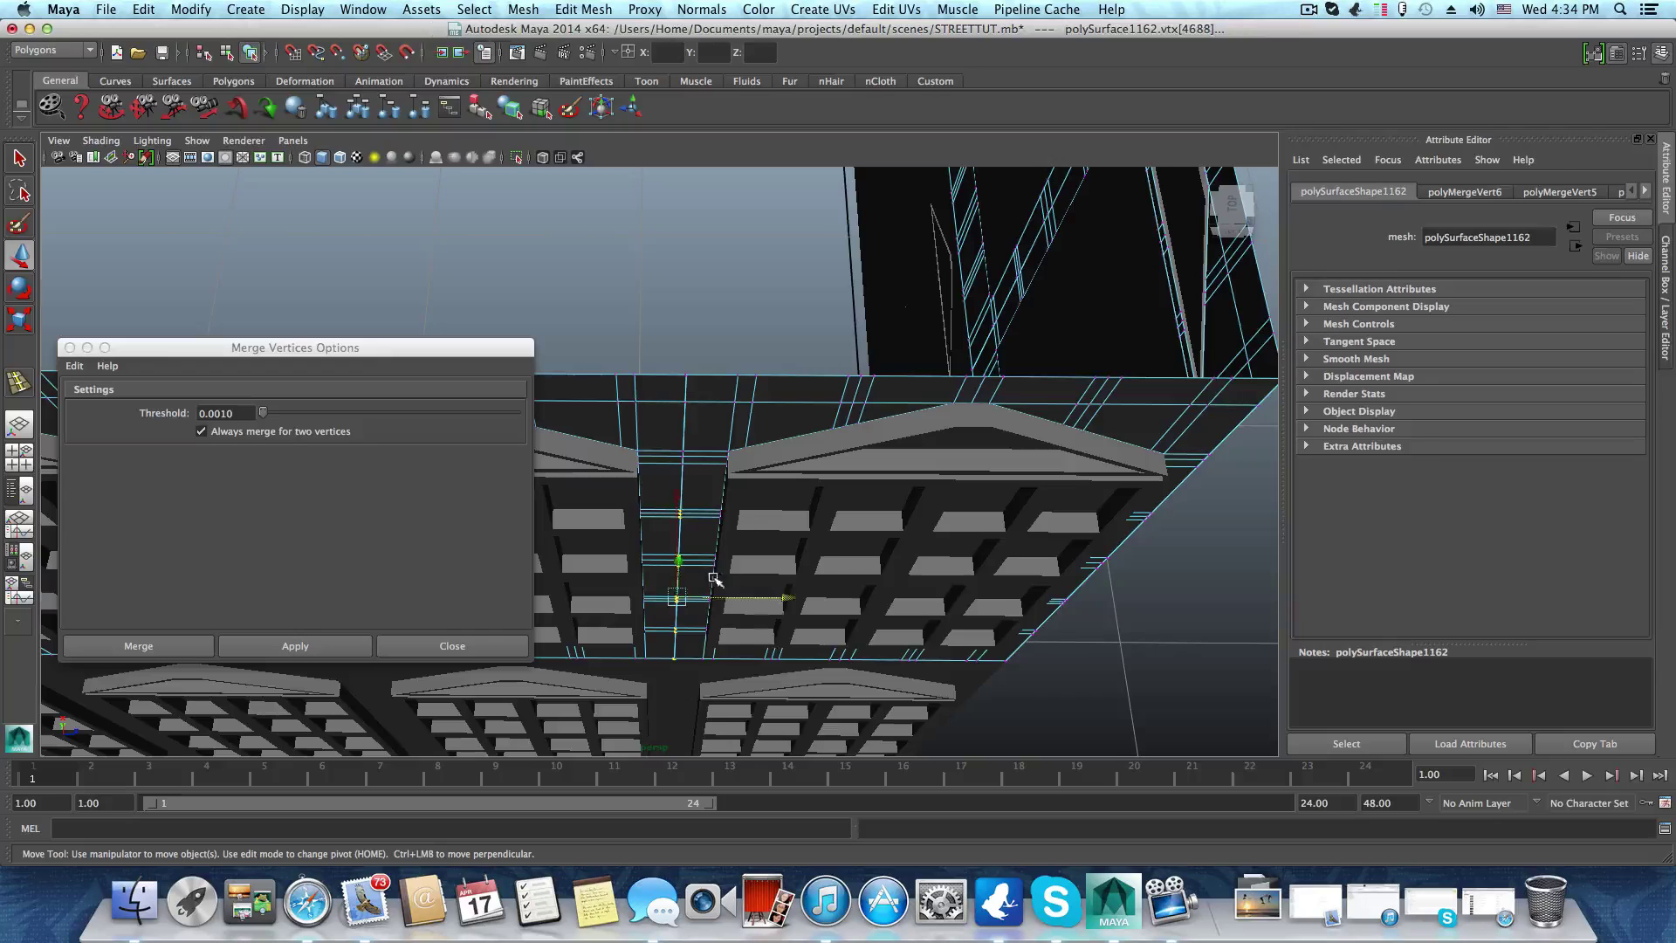
drag(666, 331, 689, 702)
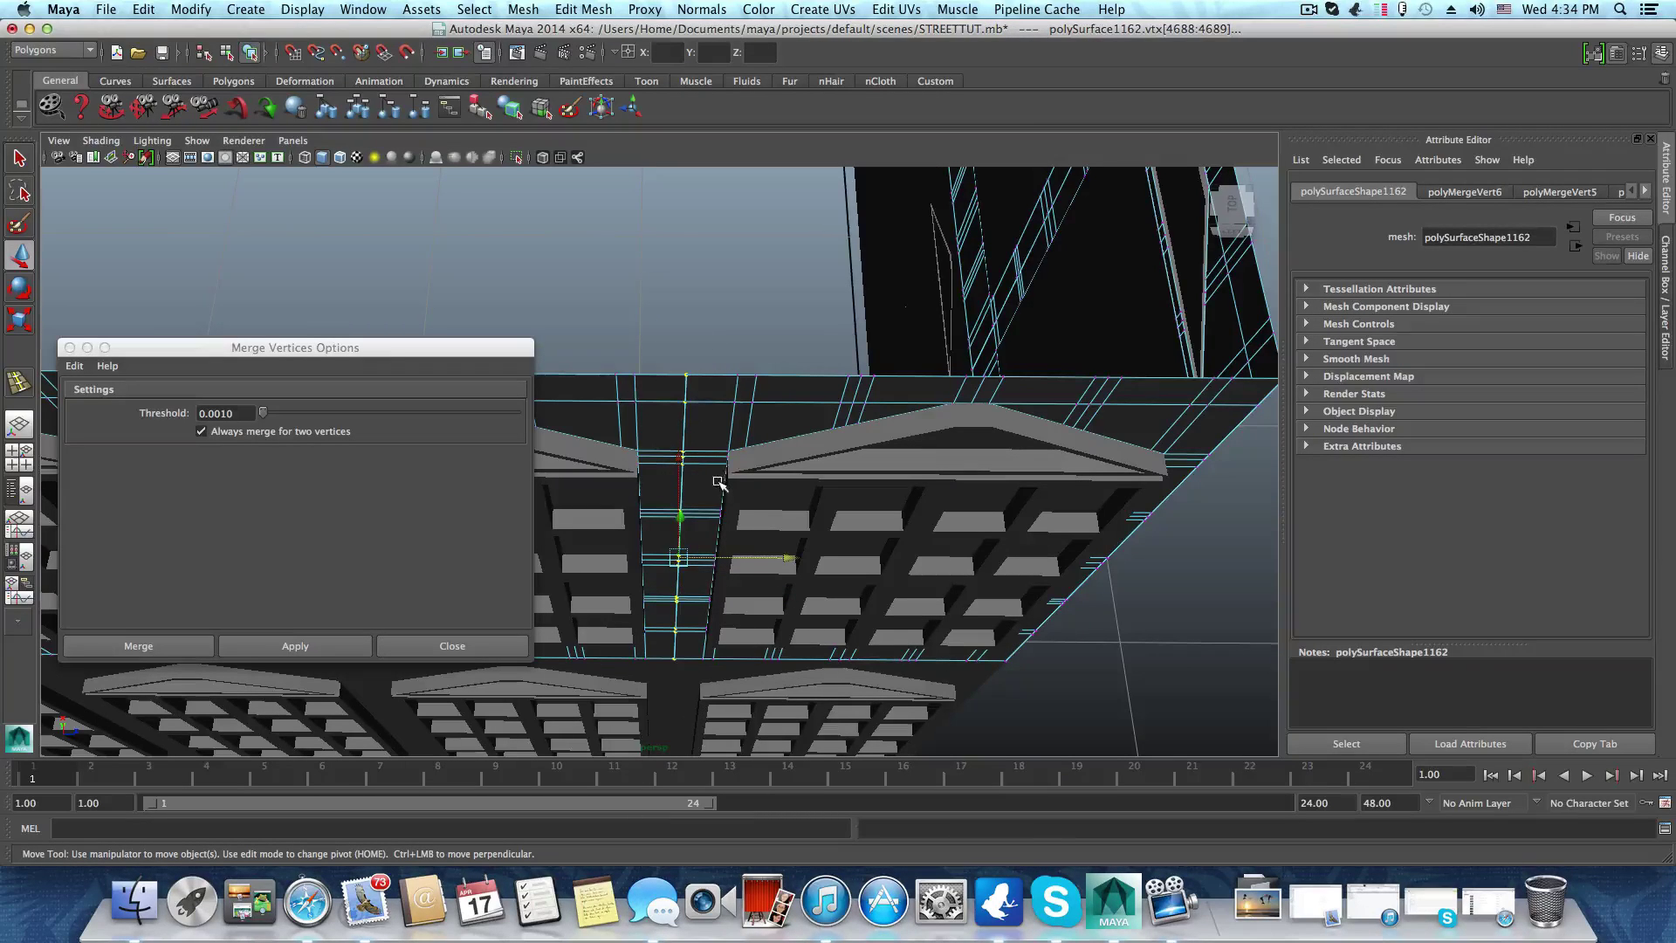
key(g)
Select all vertices along the upper storey's corner edge, from top to base, and merge them with the 0.001 threshold
alt+drag(1101, 568, 974, 549)
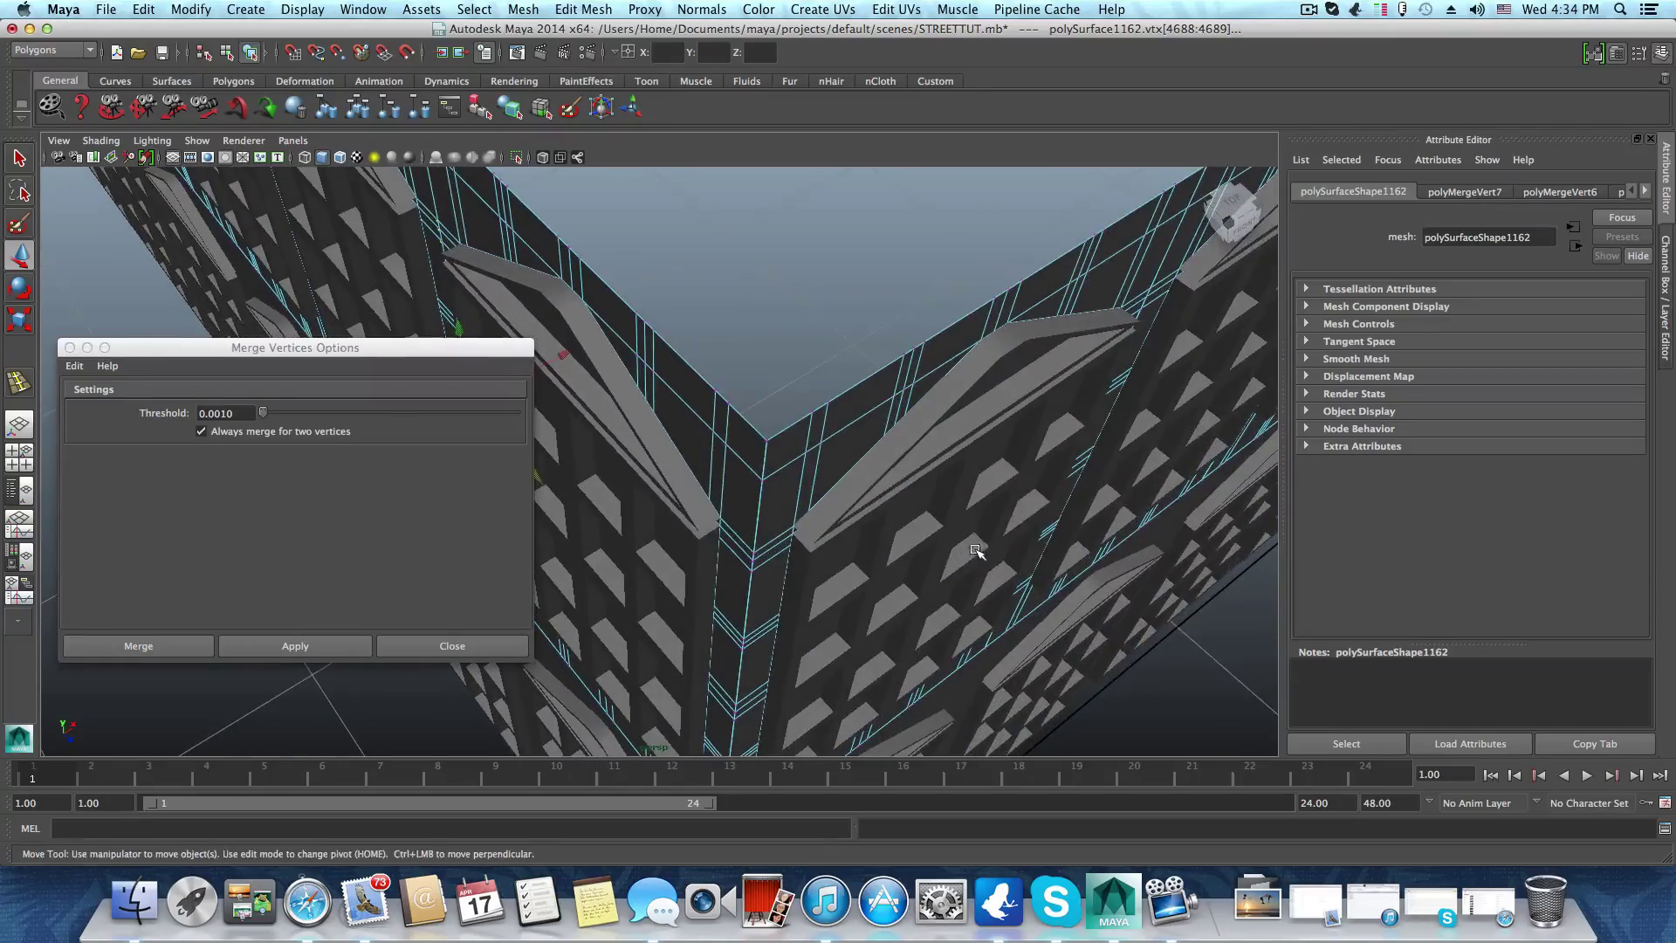
mouse_move(975, 550)
alt+middle_down()
mouse_move(965, 494)
mouse_move(977, 566)
mouse_move(978, 551)
alt+middle_up()
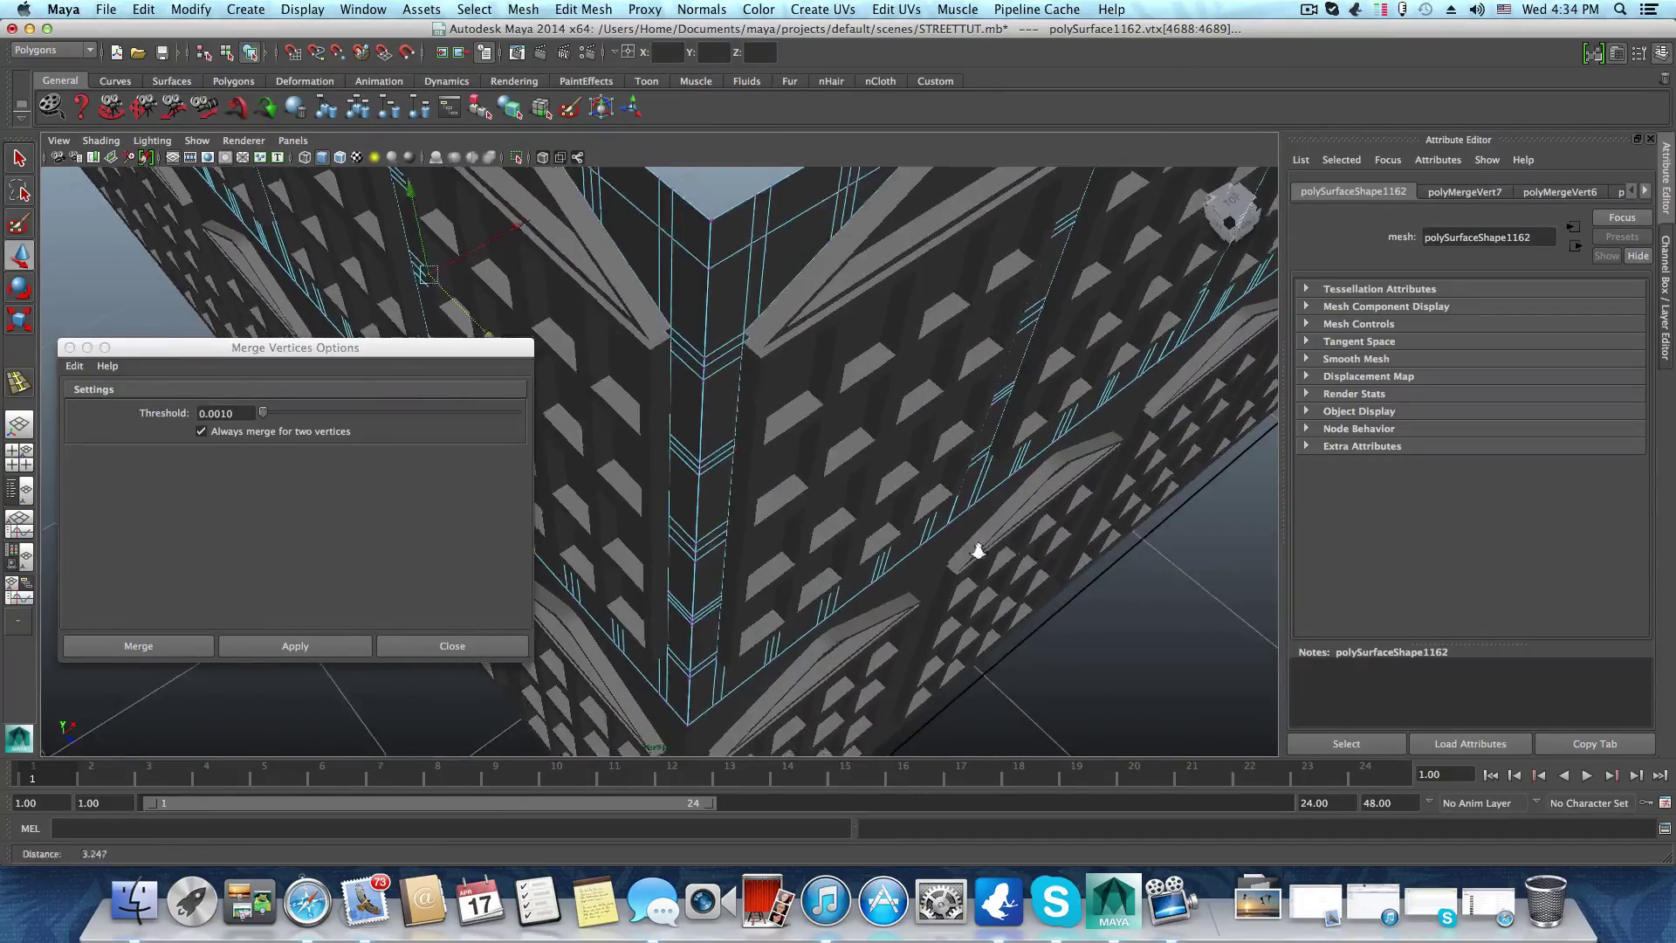
alt+right_drag(977, 551, 919, 543)
alt+drag(836, 519, 836, 504)
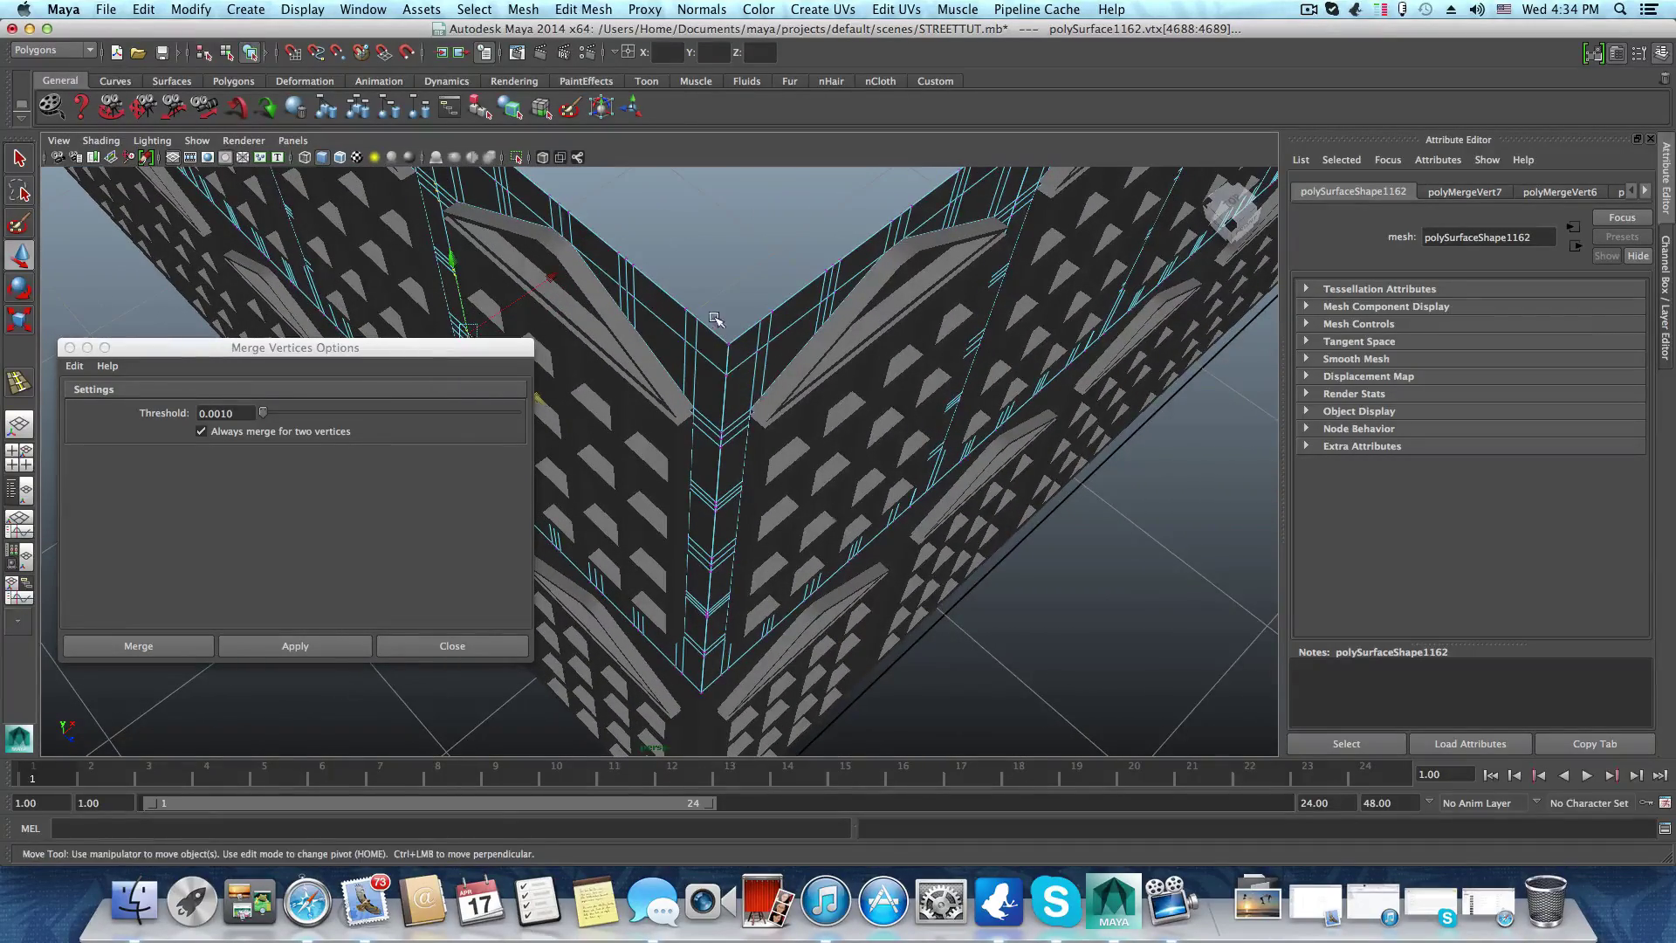
mouse_move(715, 319)
mouse_down()
mouse_move(714, 685)
mouse_move(712, 299)
mouse_up()
alt+middle_drag(820, 499, 827, 492)
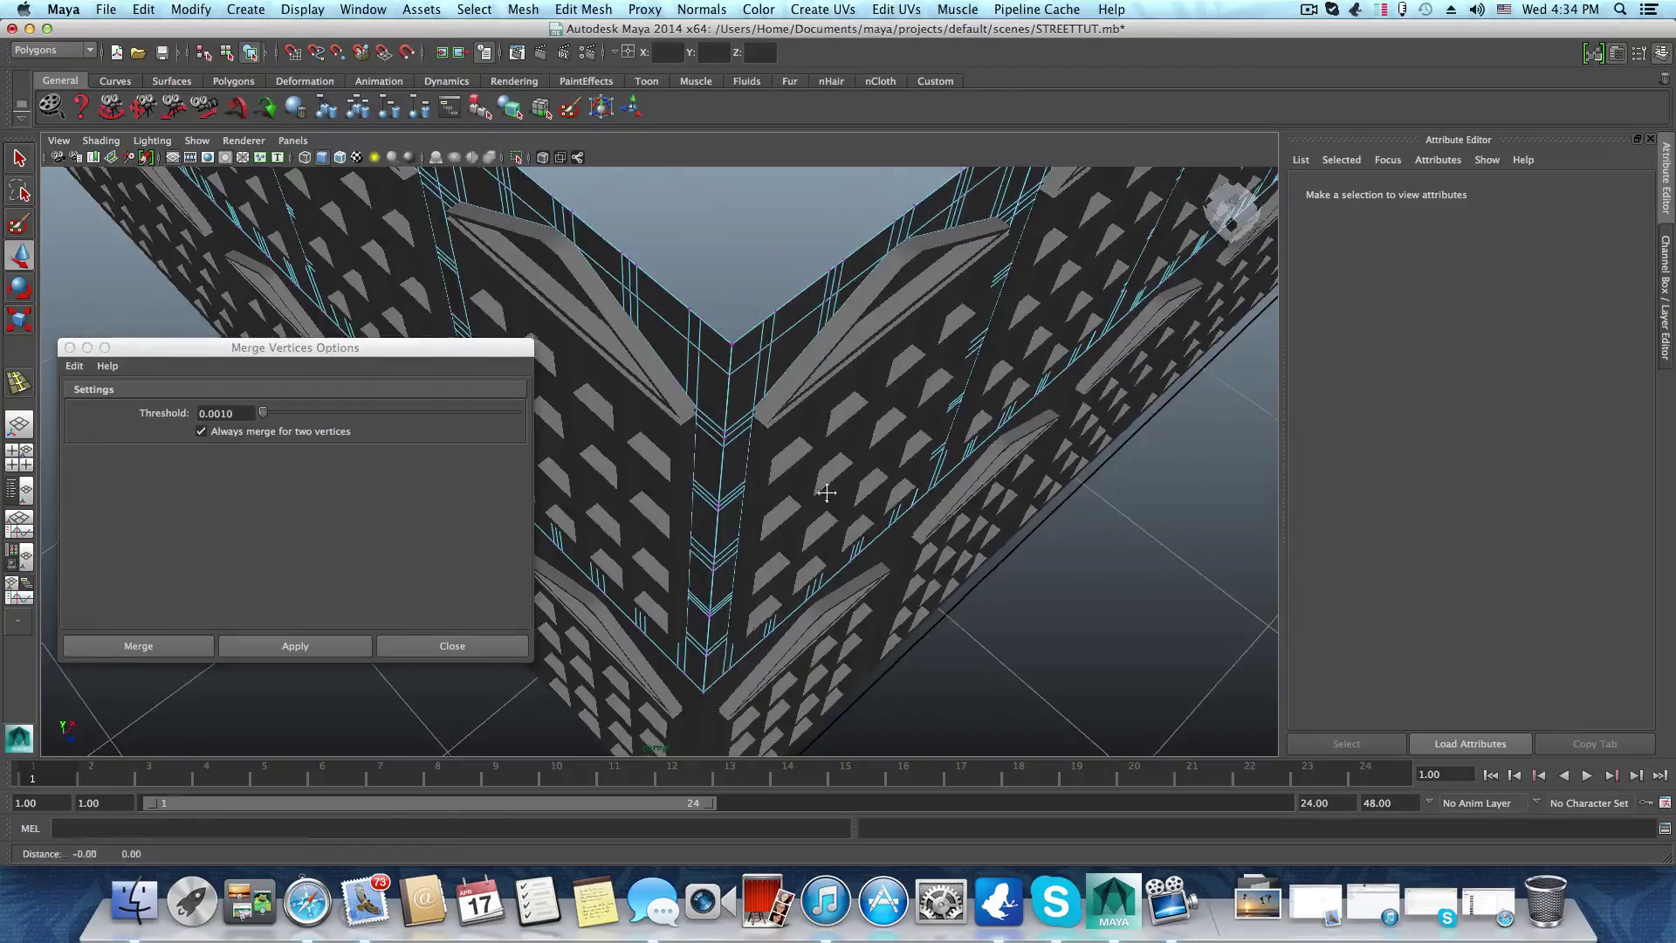
alt+drag(826, 492, 759, 519)
drag(604, 396, 751, 442)
alt+middle_drag(751, 442, 707, 468)
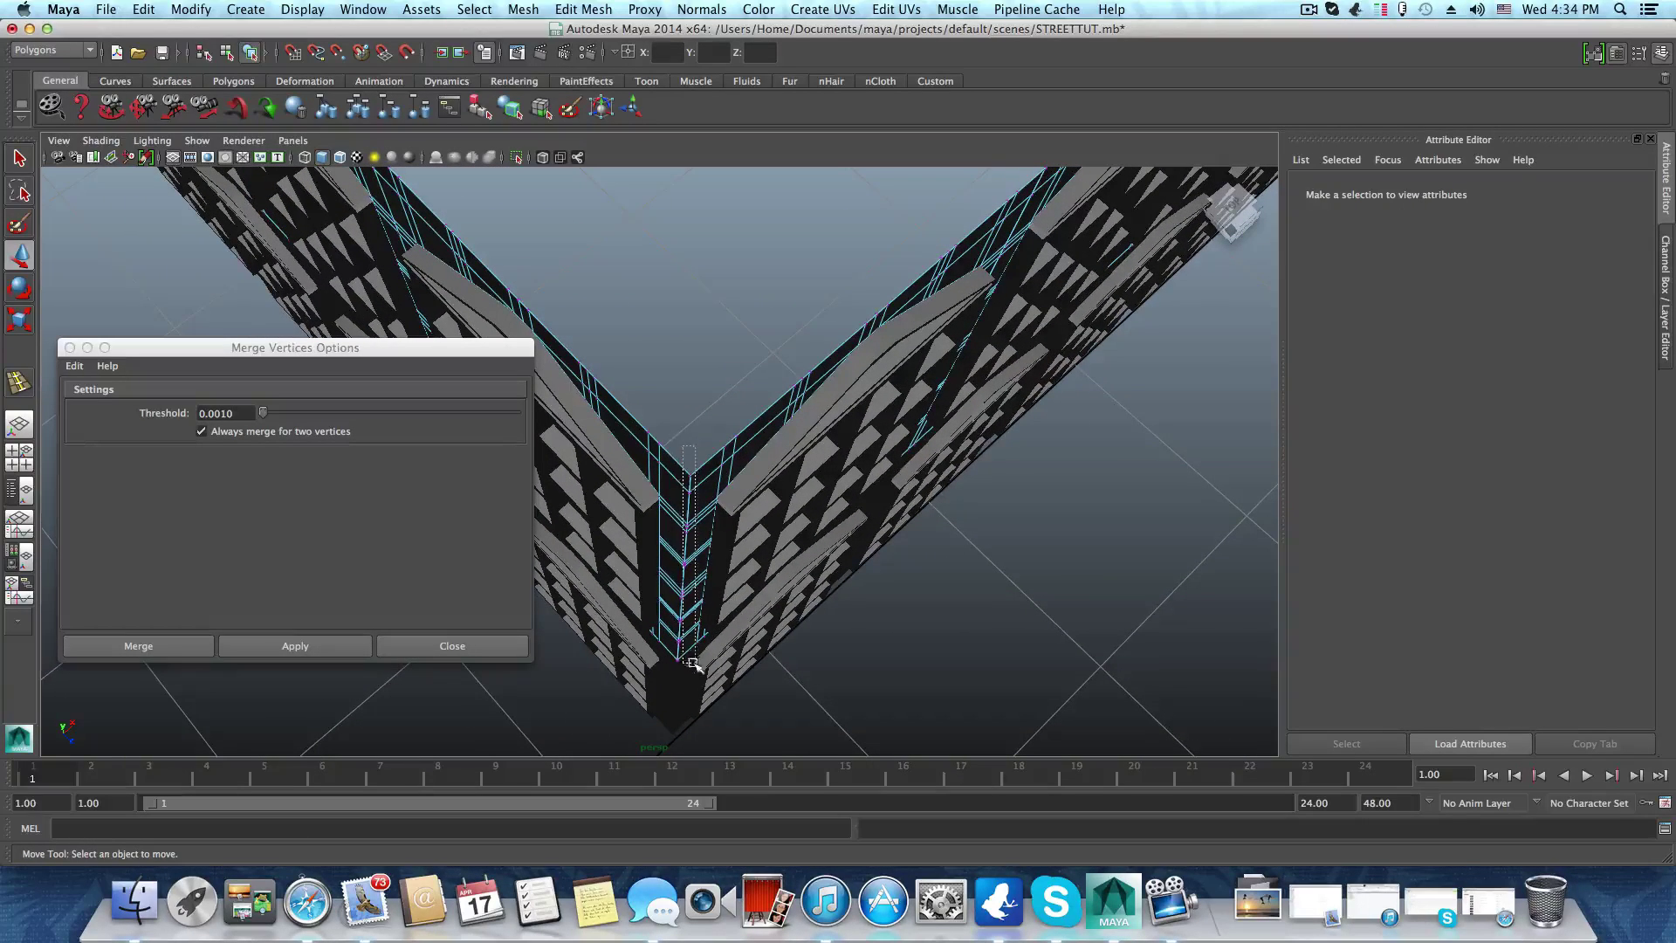
drag(691, 682, 691, 679)
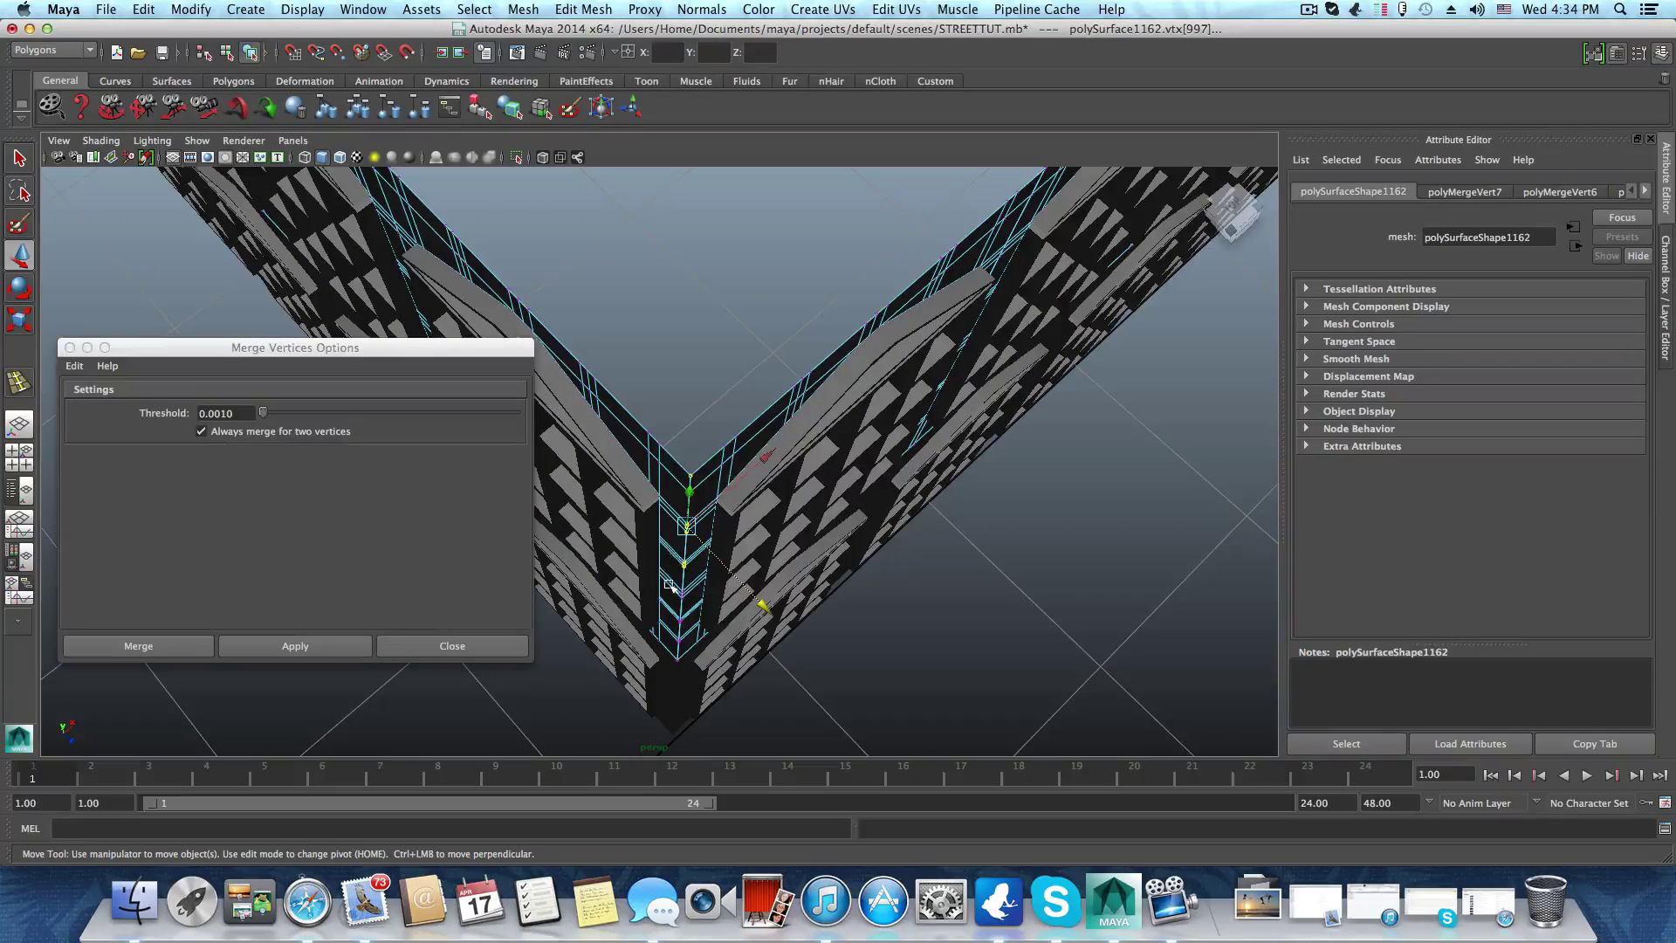
shift+drag(668, 579, 692, 673)
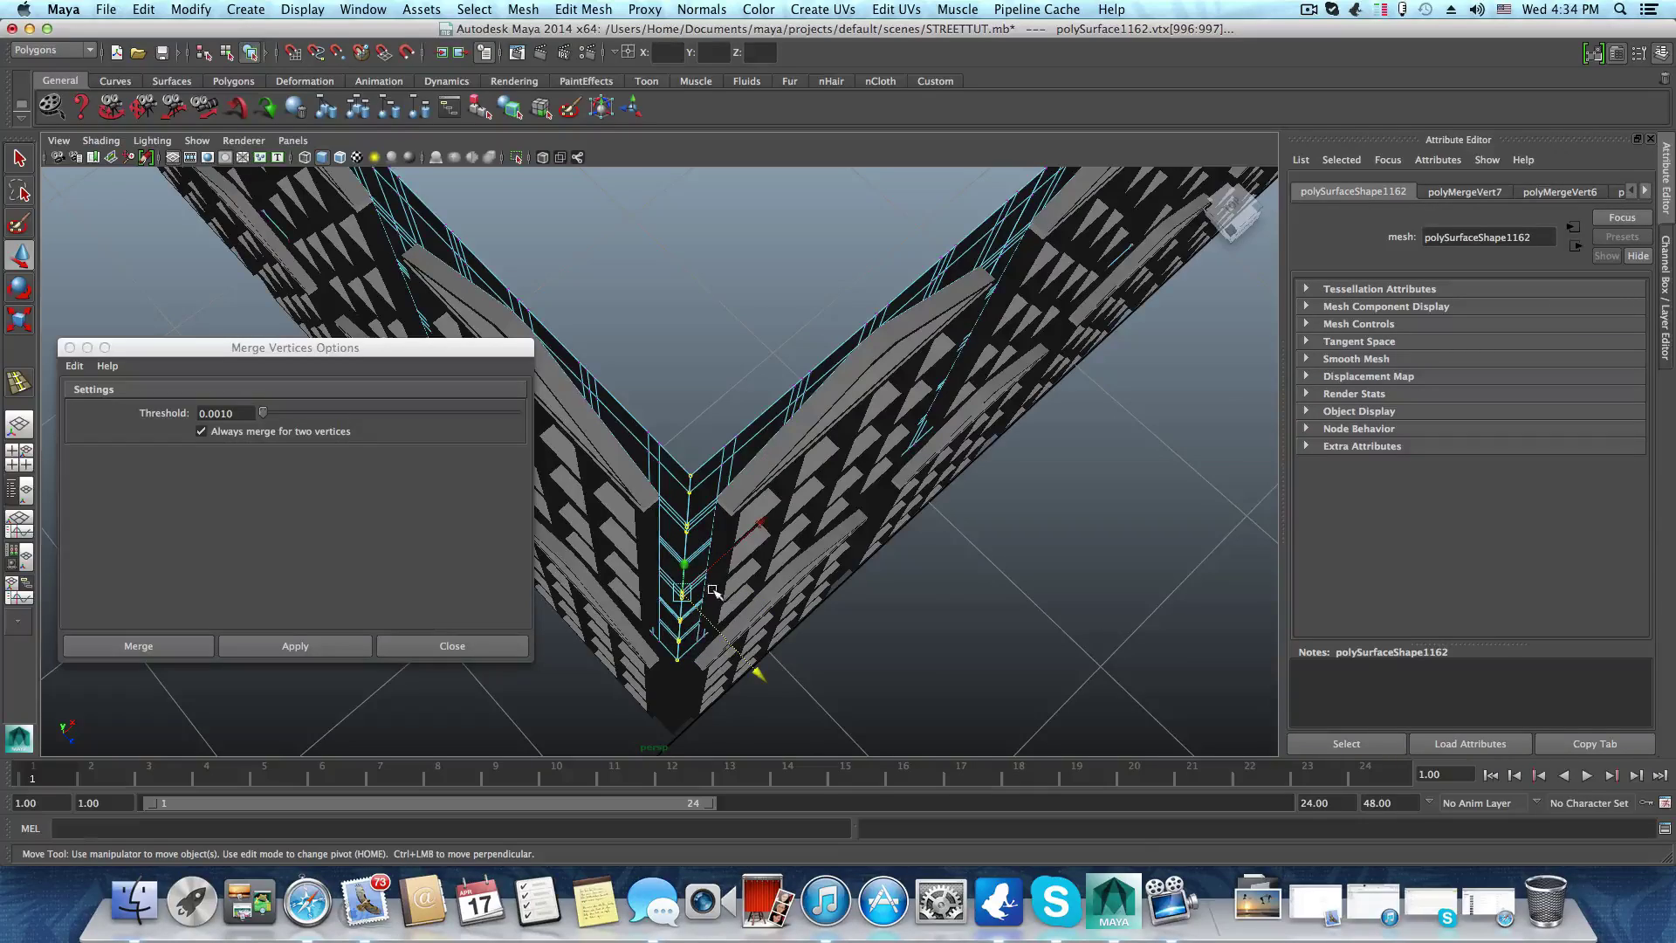
mouse_move(713, 590)
alt+mouse_down()
mouse_move(699, 625)
mouse_move(705, 571)
mouse_move(701, 591)
alt+mouse_up()
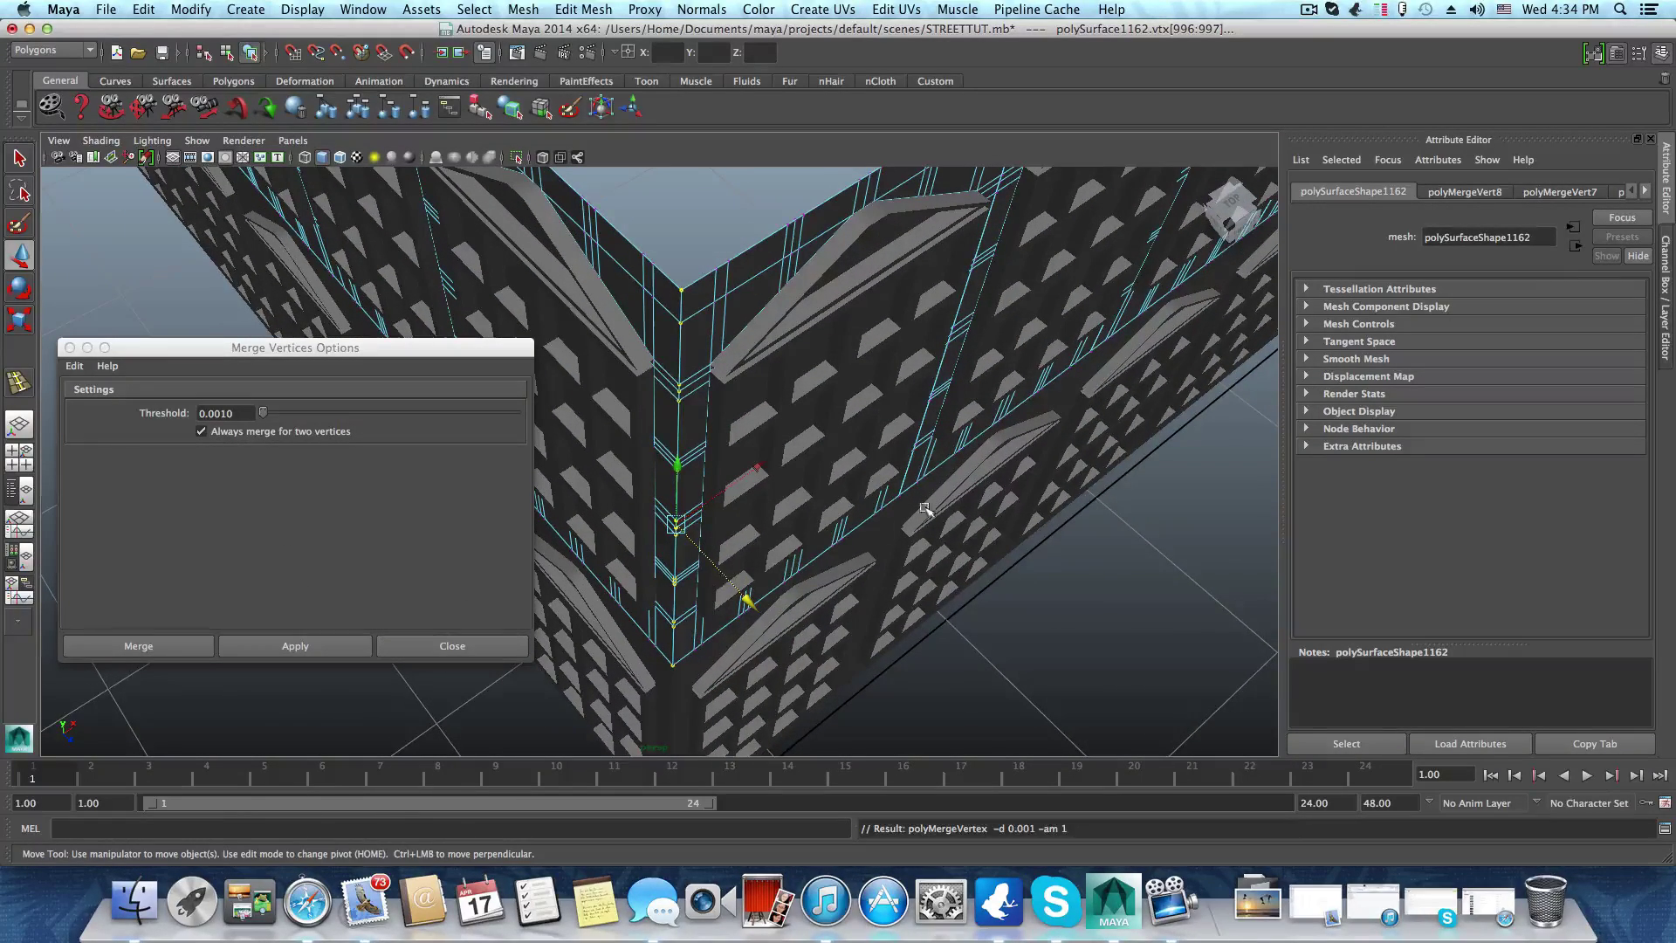
Select the vertex column of the first panel seam around the corner from the top view and merge it
alt+drag(949, 497, 828, 522)
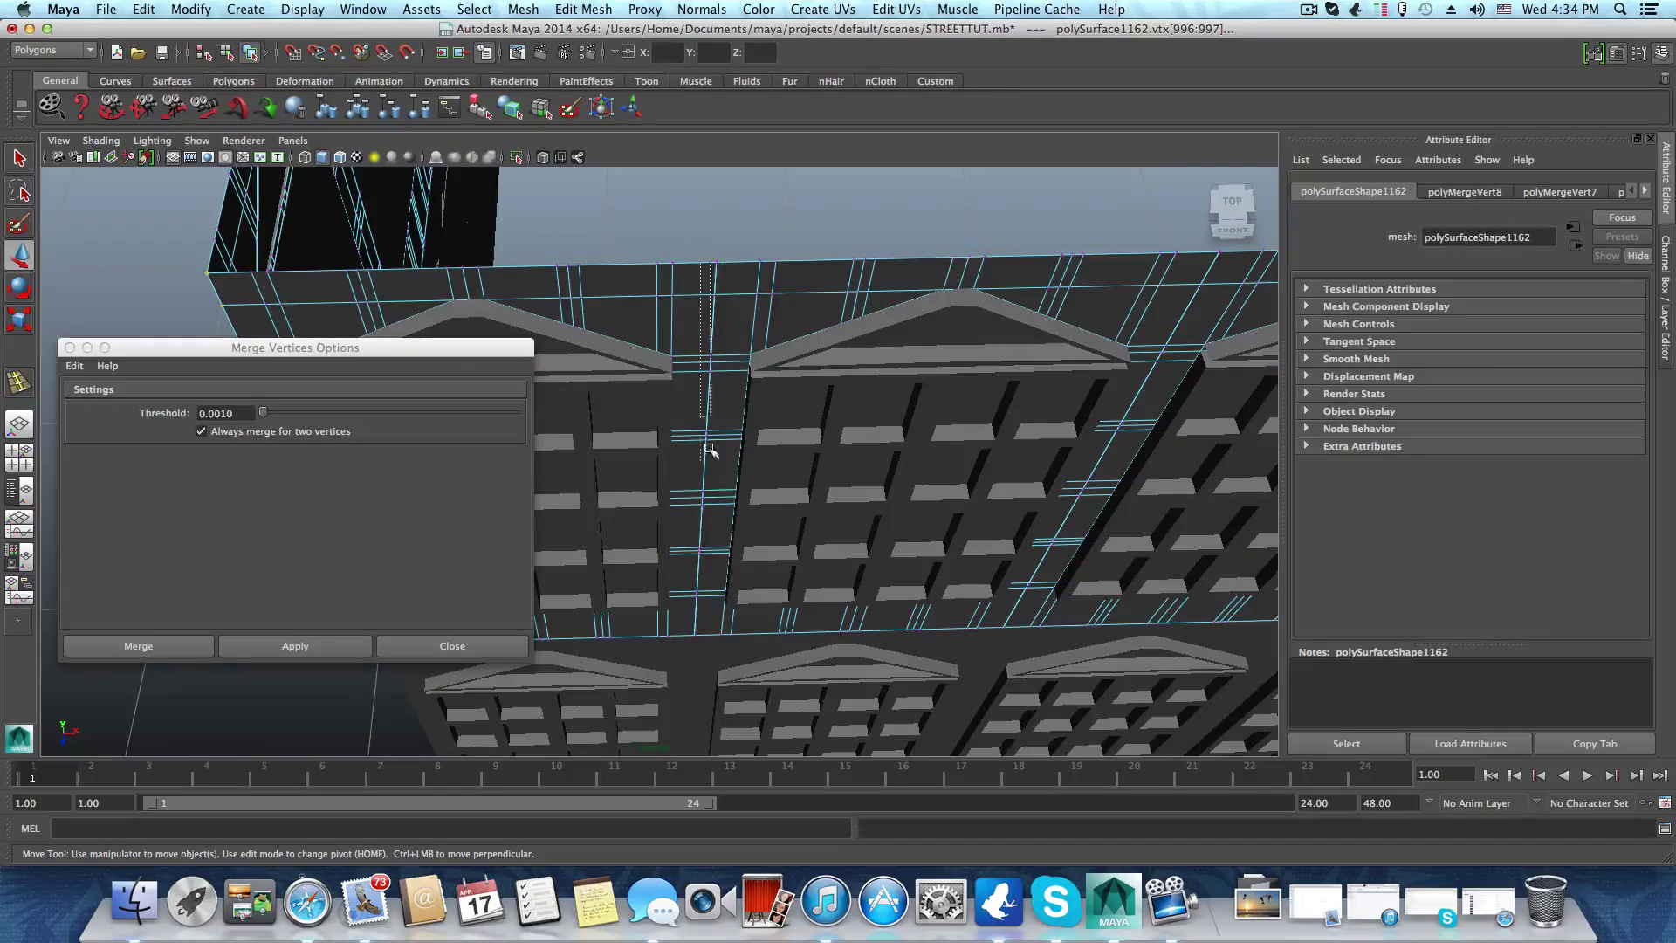
key(f)
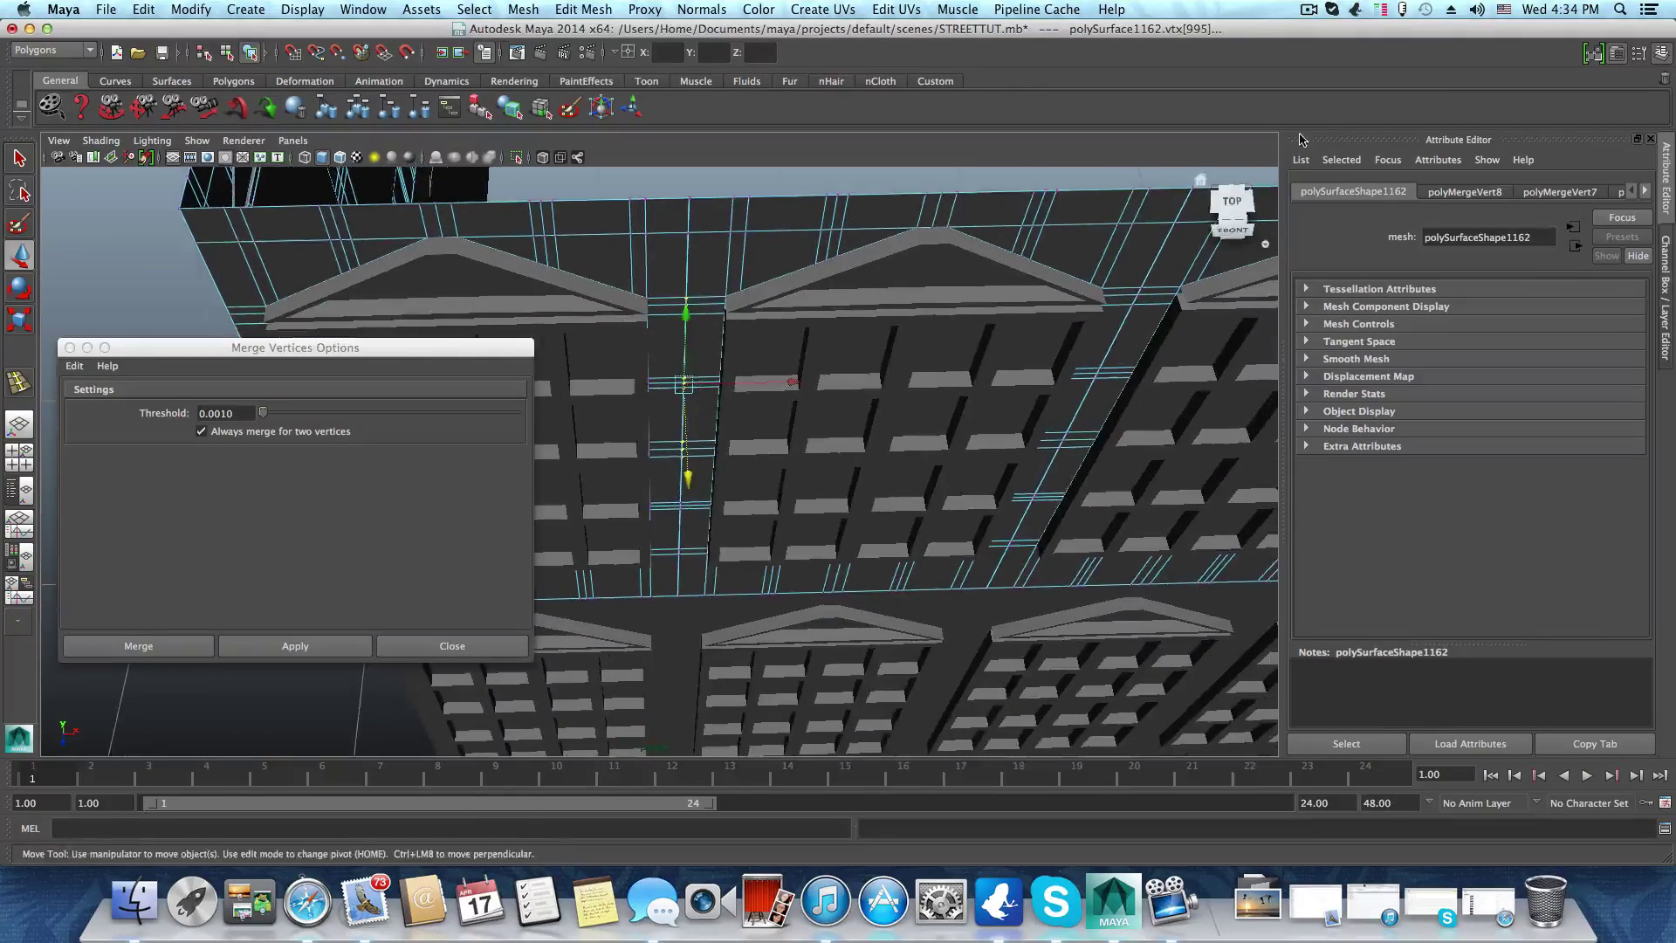
alt+right_drag(804, 585, 789, 466)
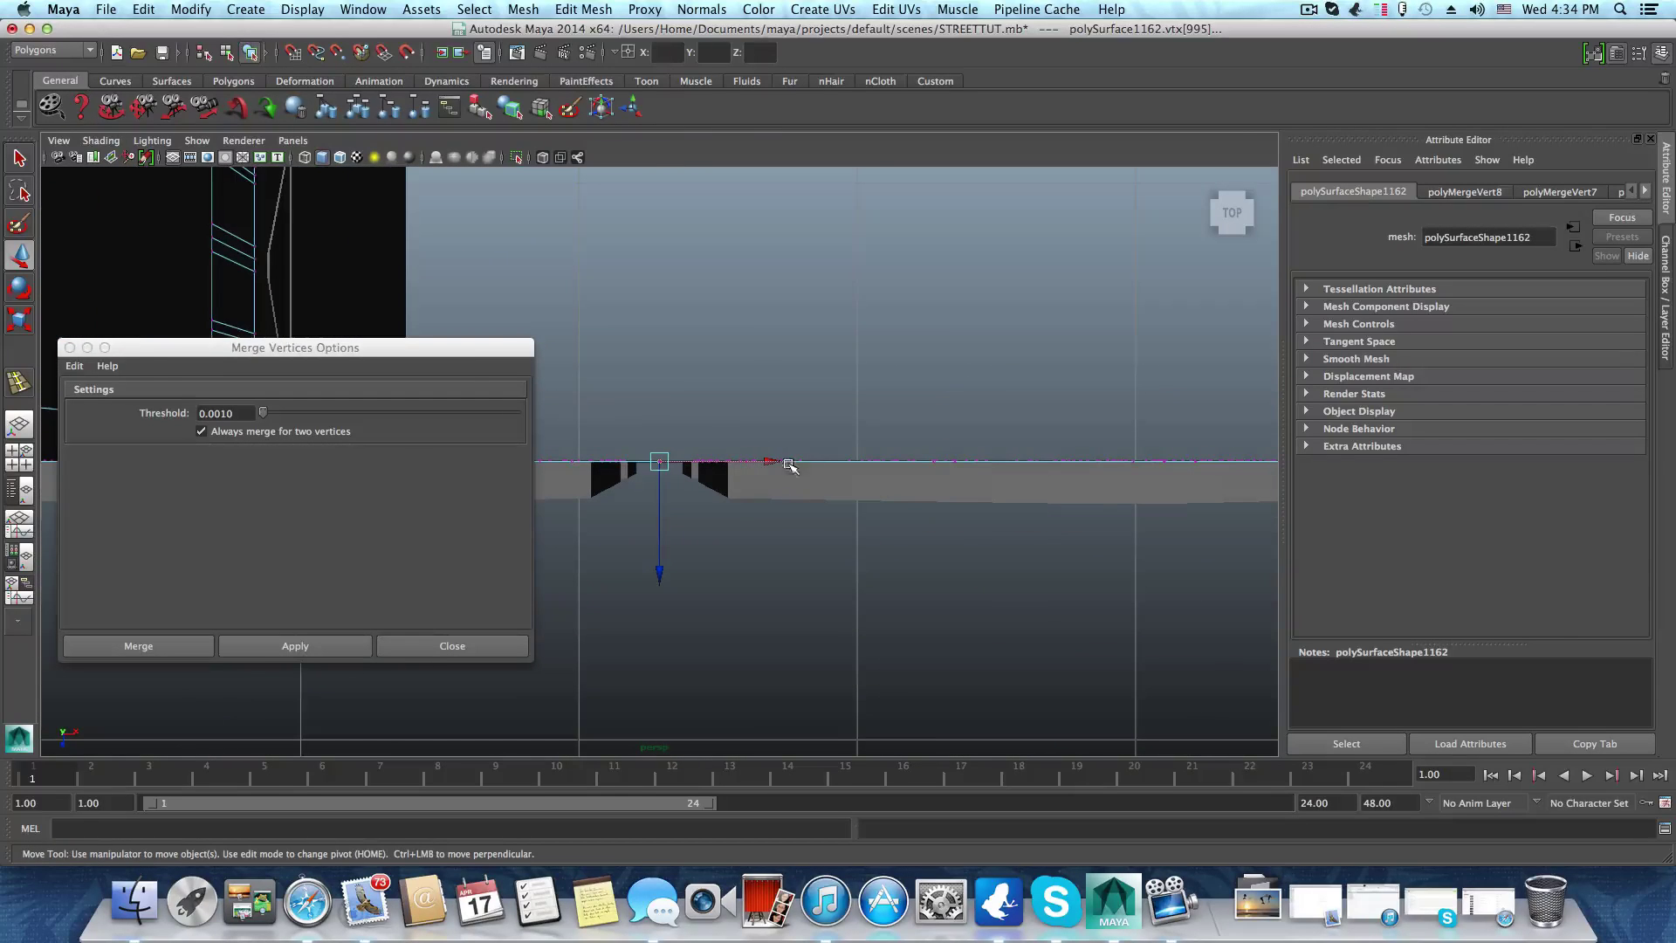
key(g)
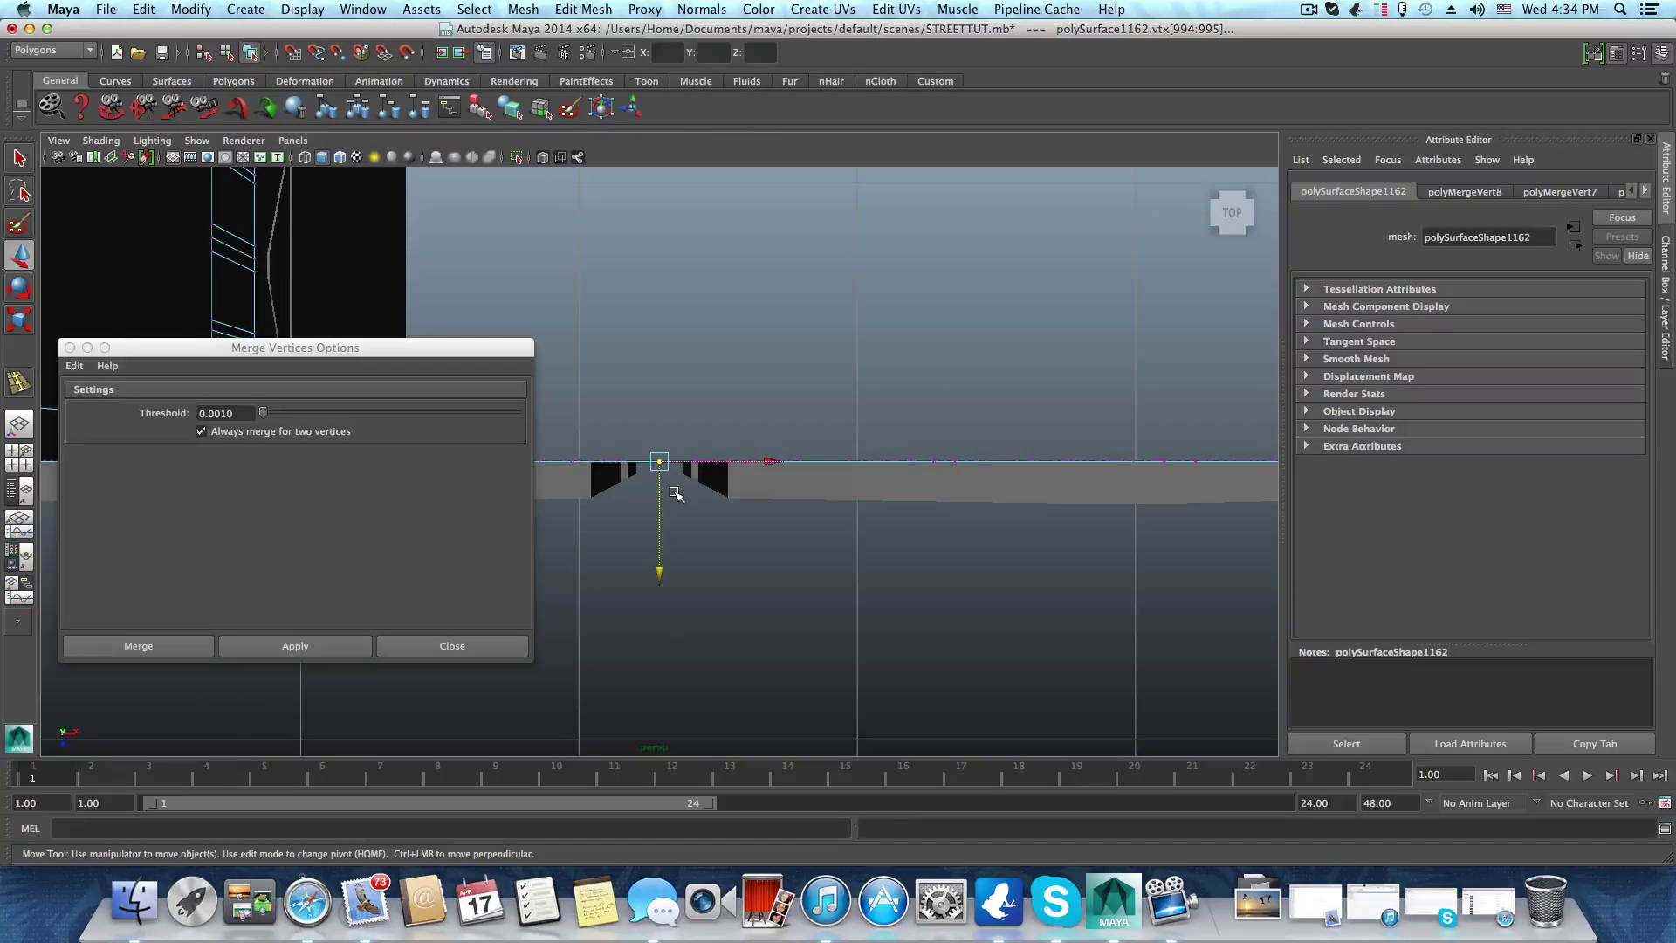
Merge the vertex columns of the second and third panel seams on this side from the top view
alt+middle_drag(1045, 516, 570, 517)
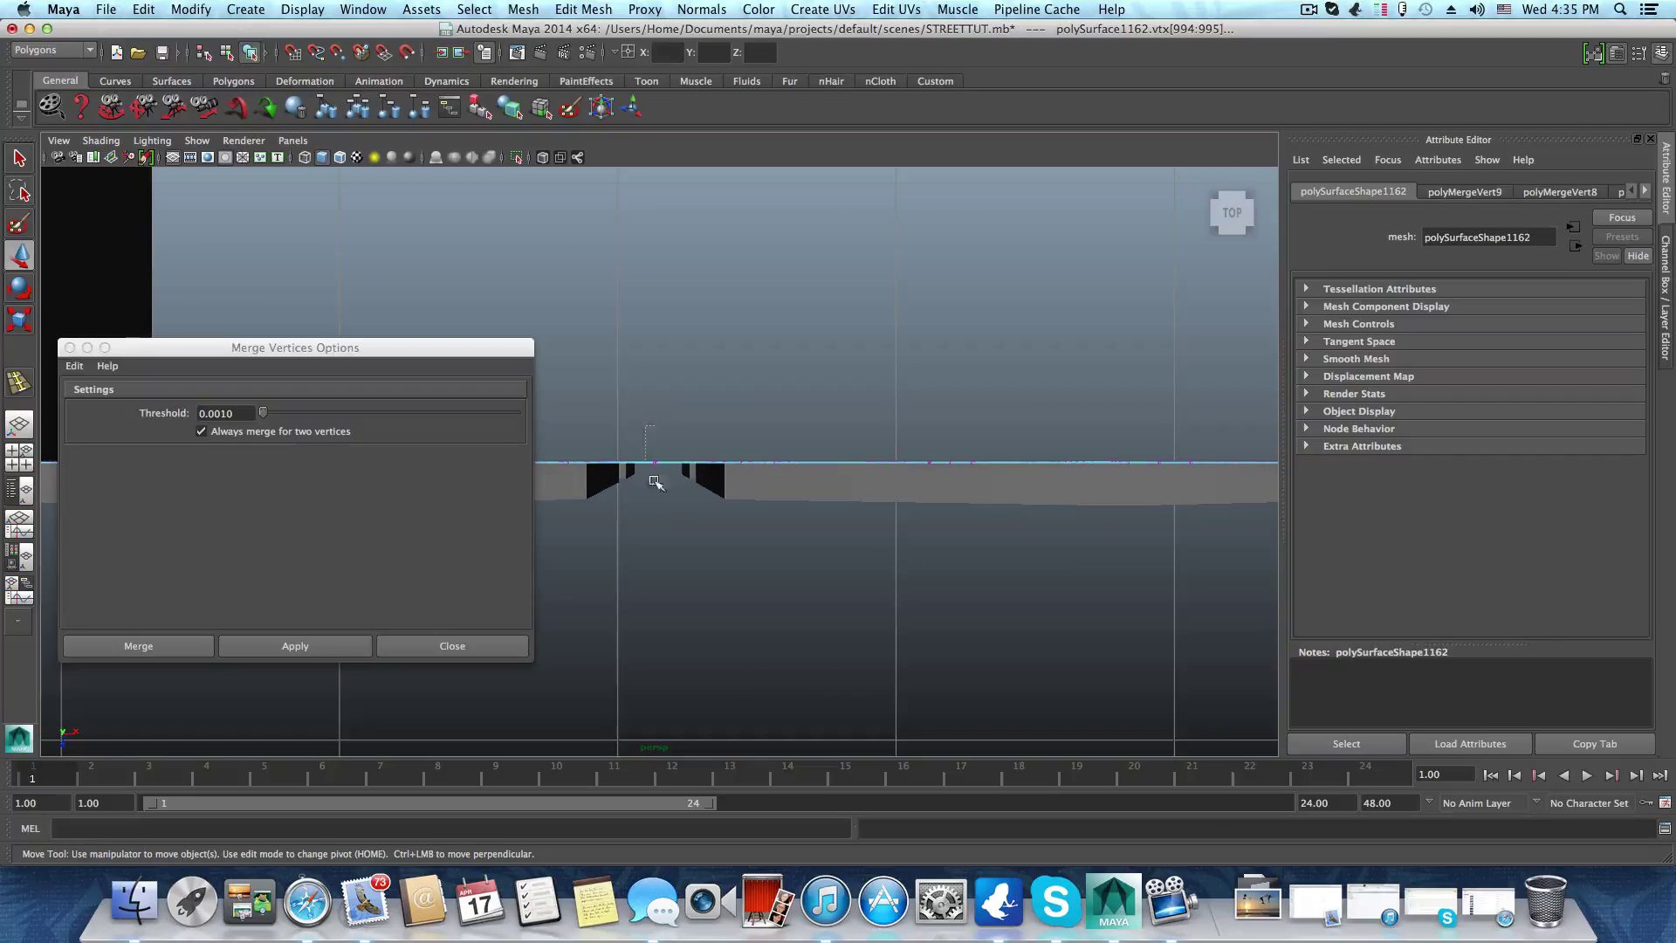
drag(644, 444, 664, 509)
key(g)
alt+middle_drag(1126, 506, 676, 497)
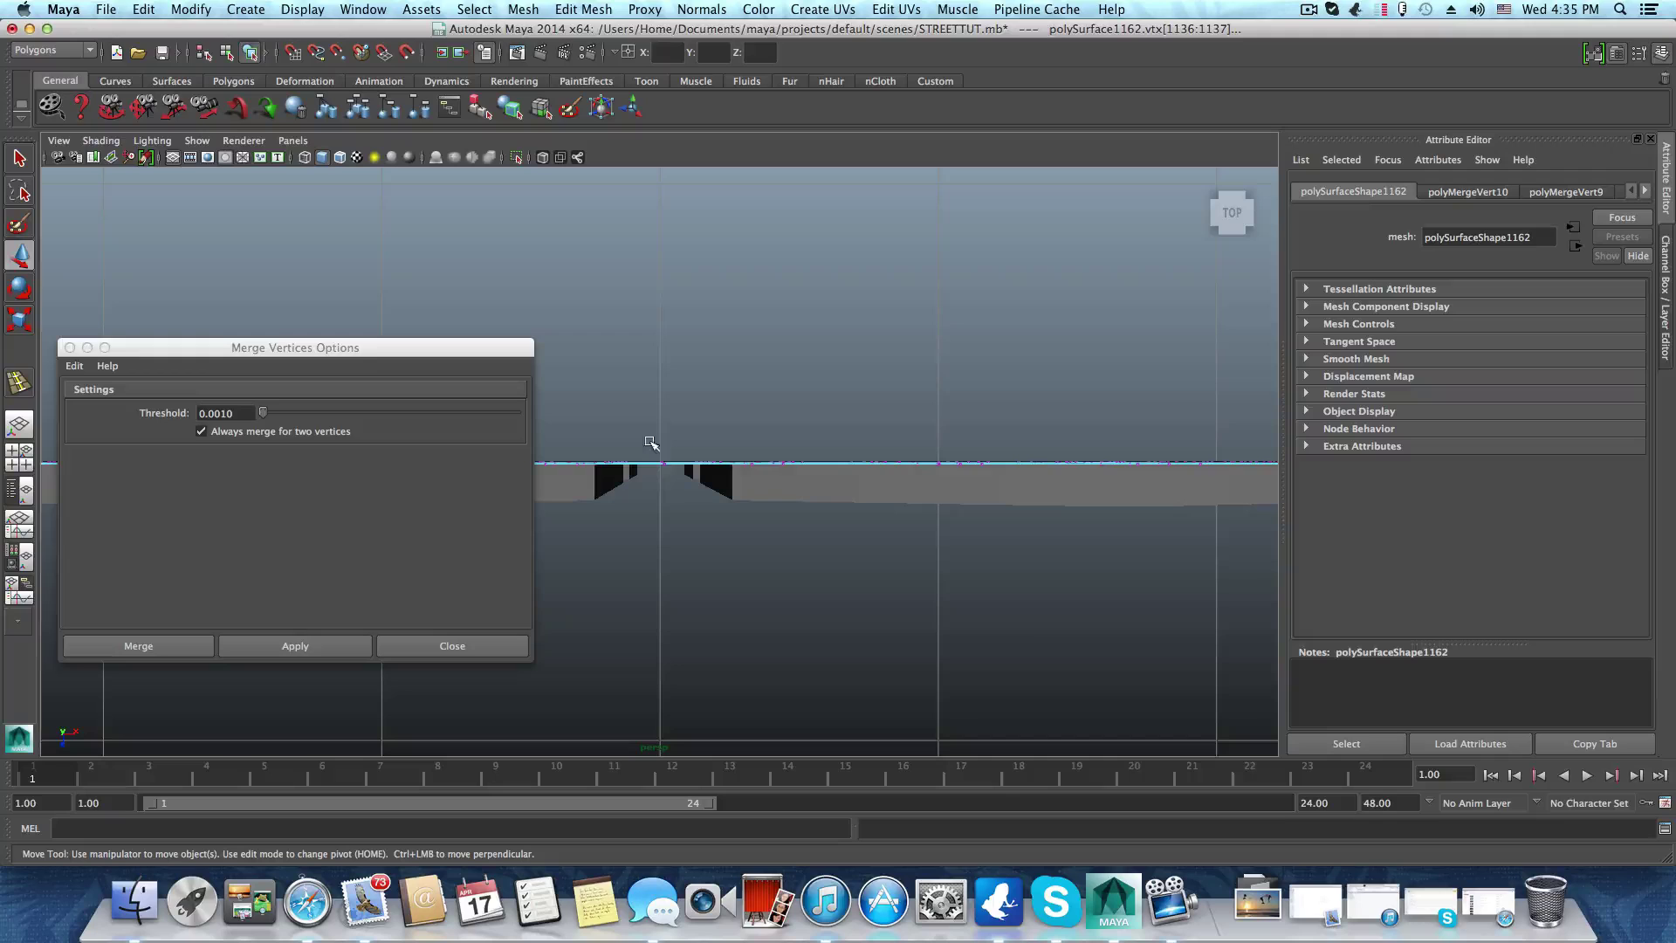
drag(644, 443, 675, 508)
key(g)
Select the vertex column of the fourth panel seam on this side and merge it
scroll(675, 509, down, 2)
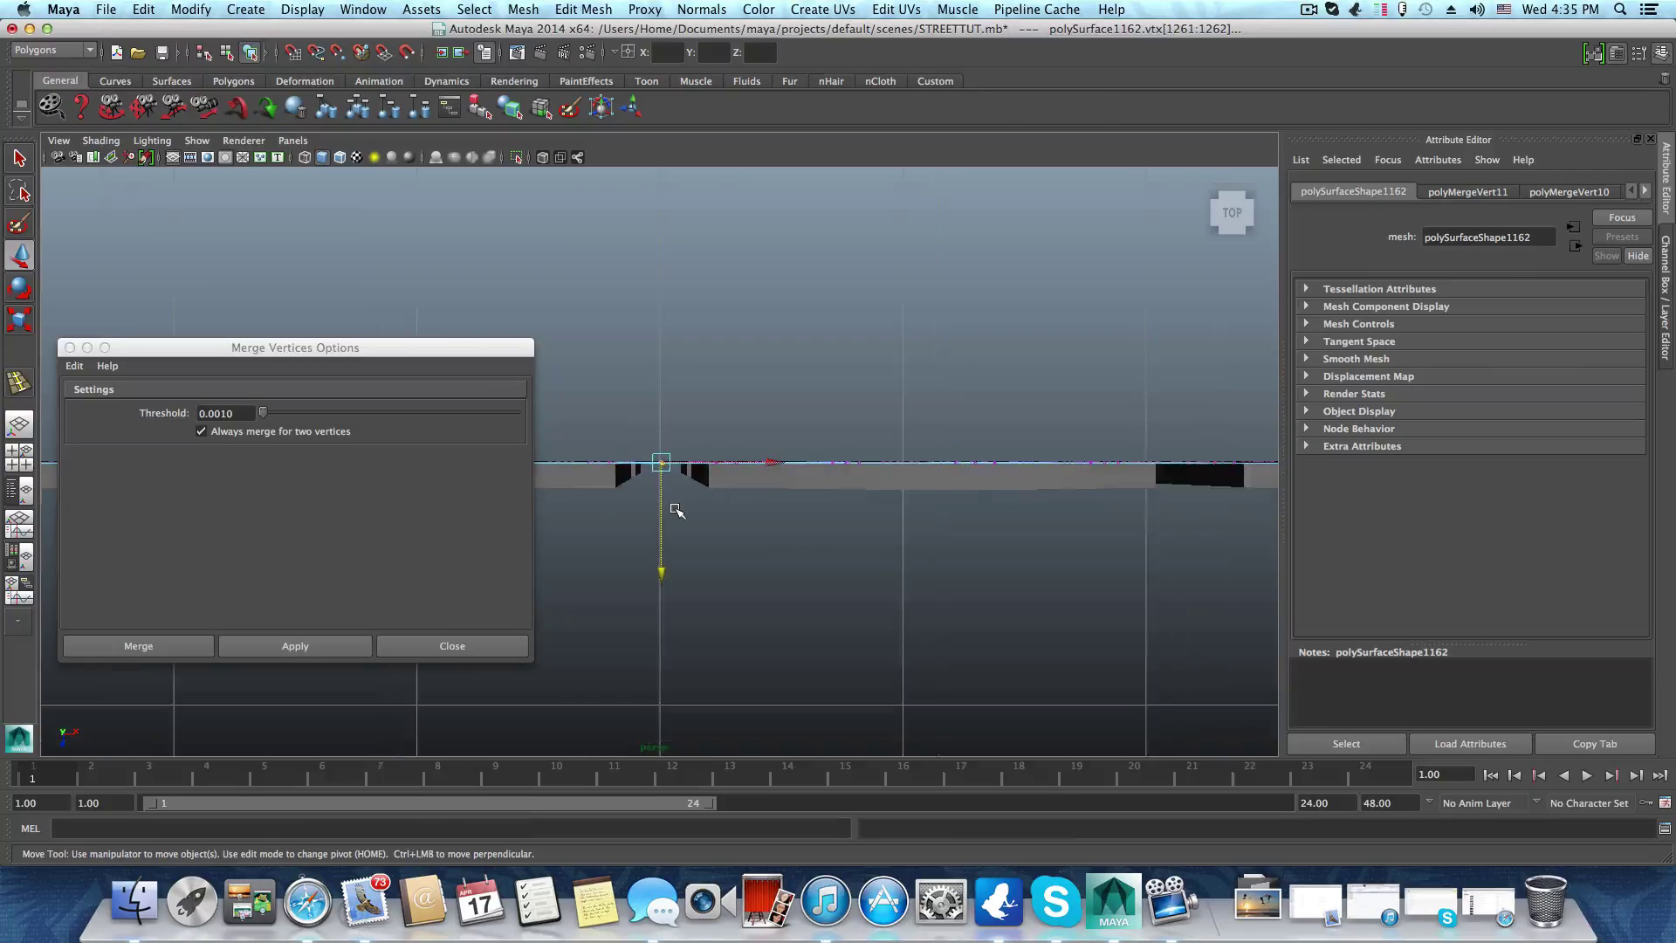
alt+middle_drag(885, 536, 661, 476)
drag(654, 454, 679, 536)
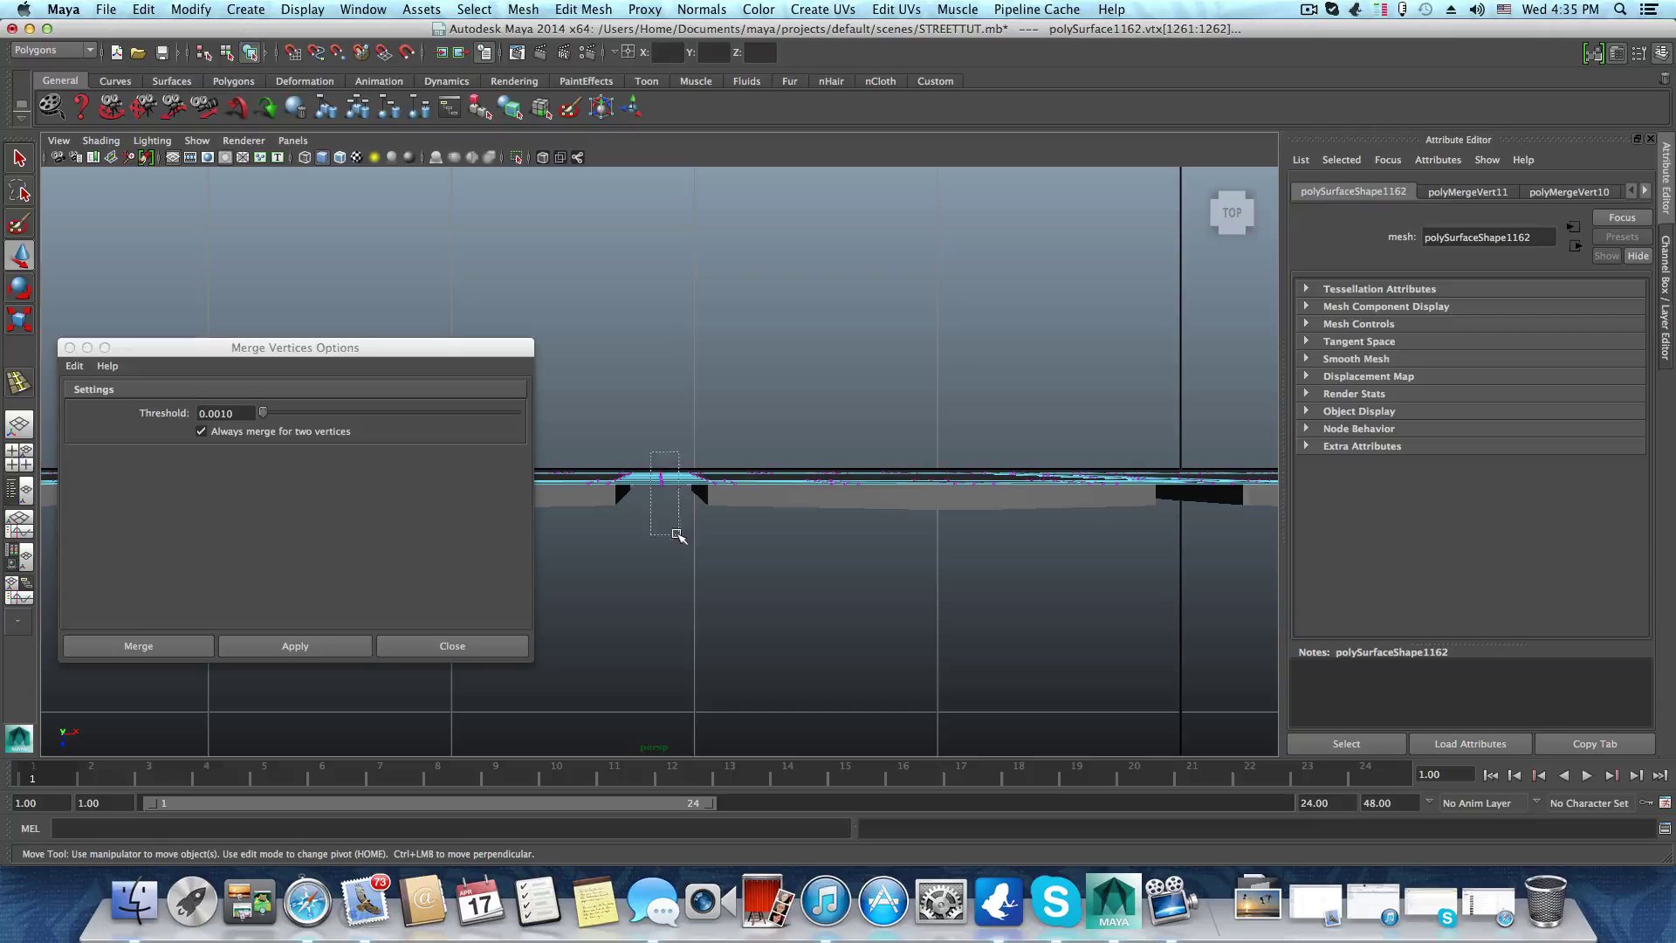
alt+middle_drag(714, 530, 662, 516)
key(g)
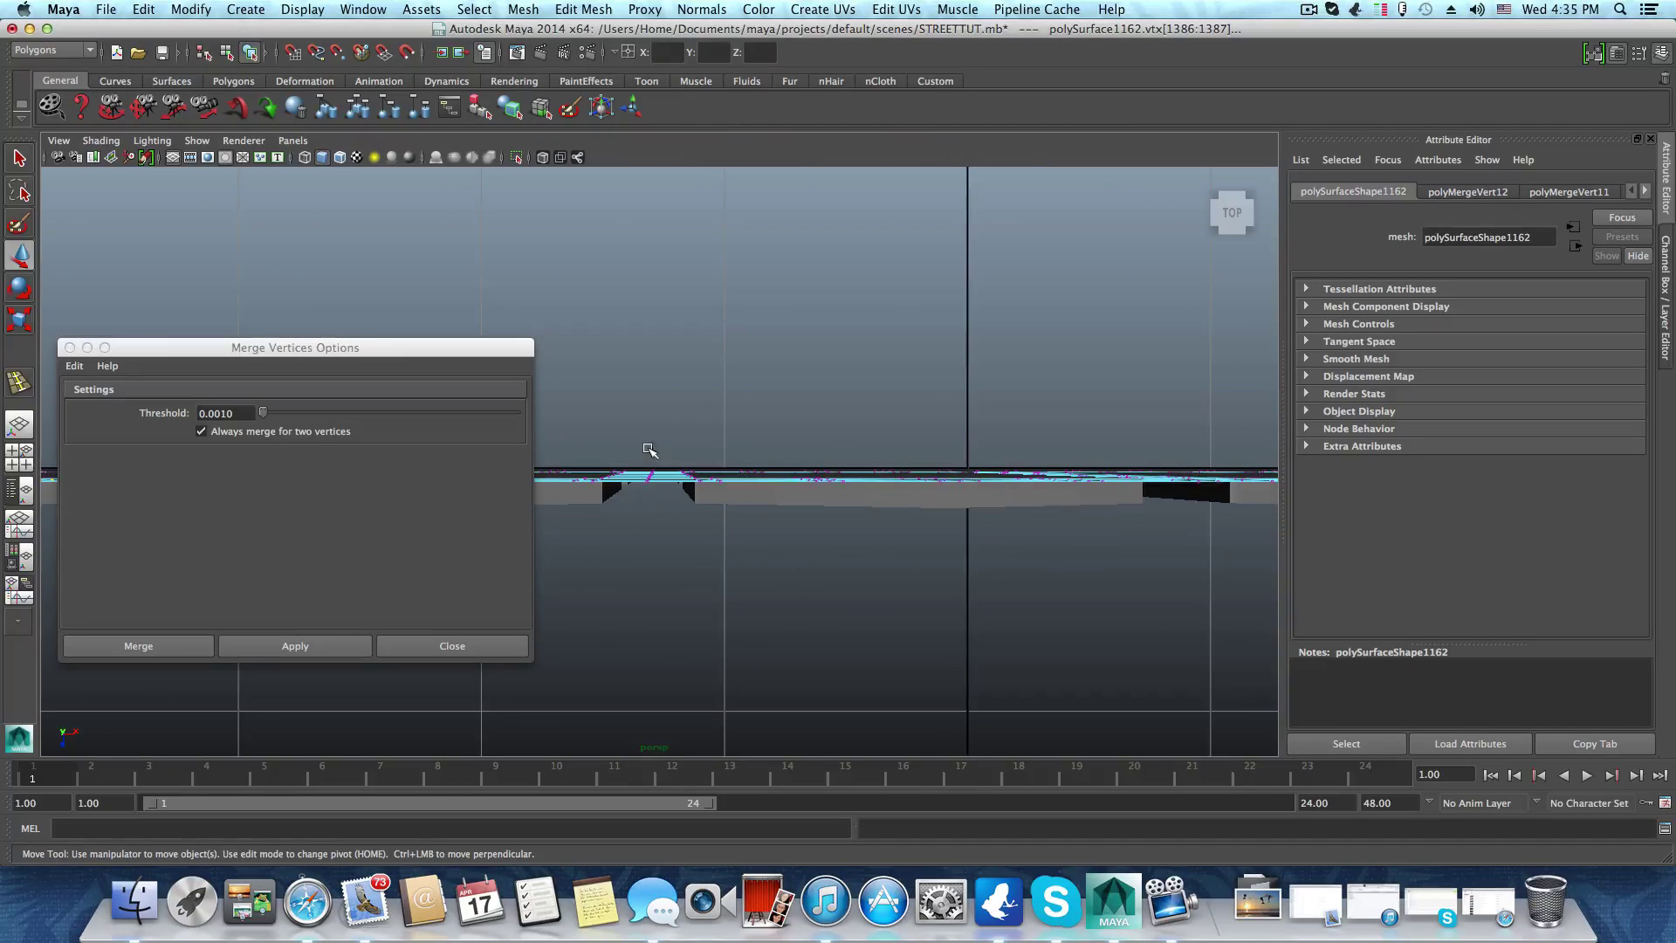
Select and merge the vertex columns of the fifth and sixth panel seams on this side with the 0.001 threshold
drag(645, 463, 656, 487)
alt+middle_drag(664, 510, 672, 515)
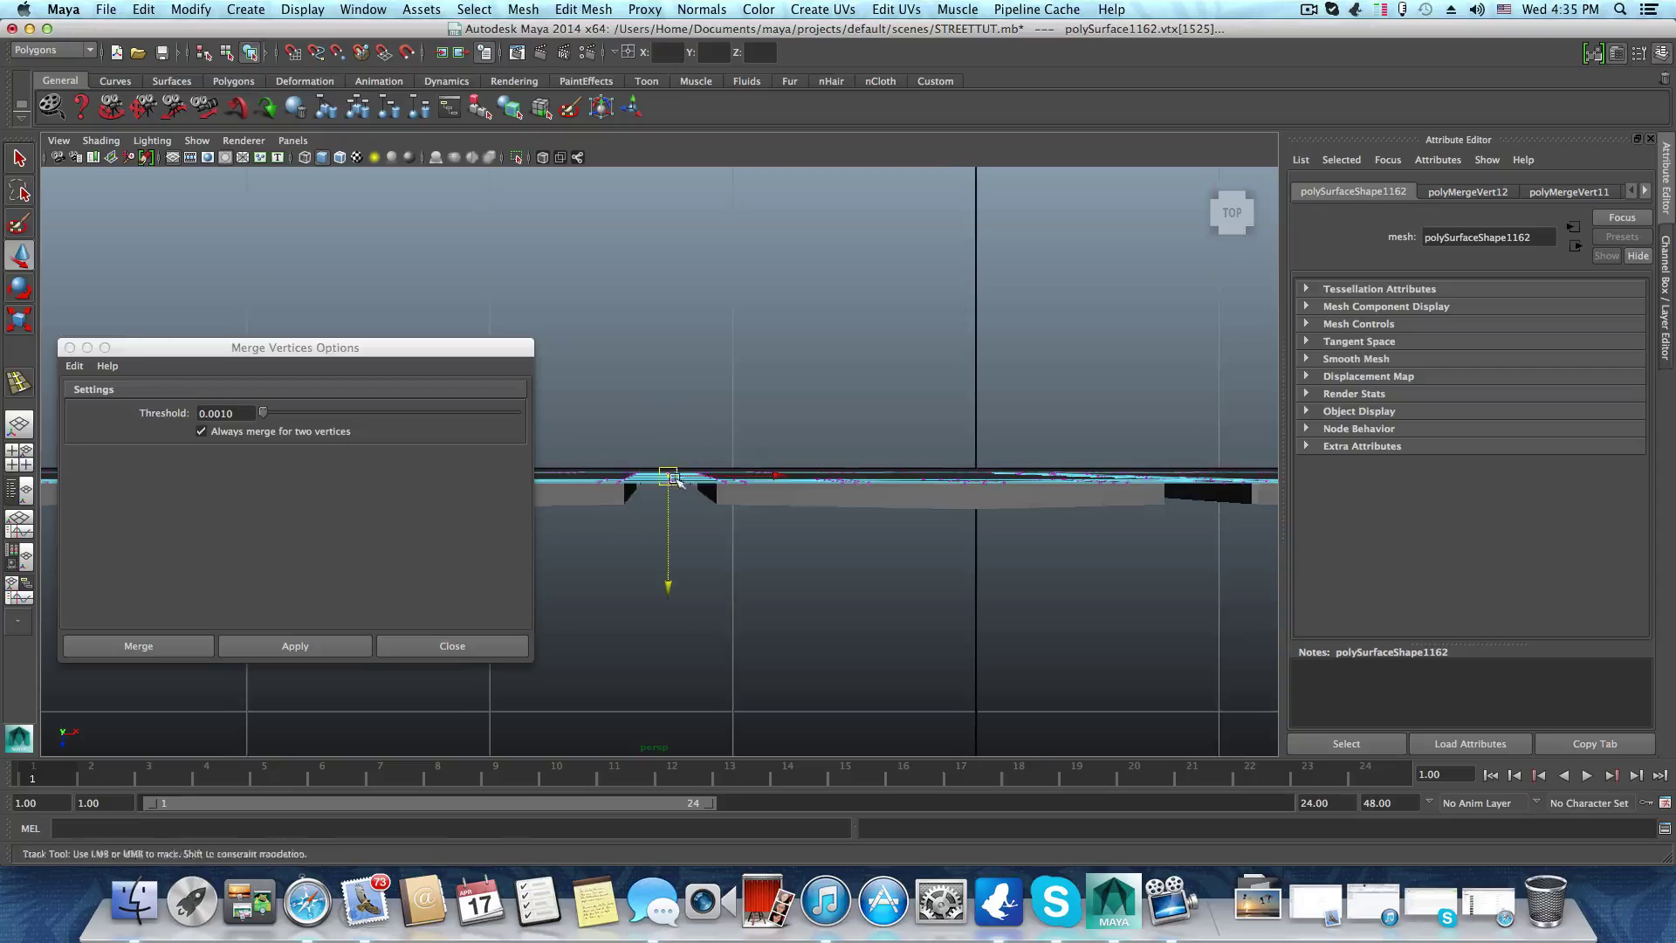
key(g)
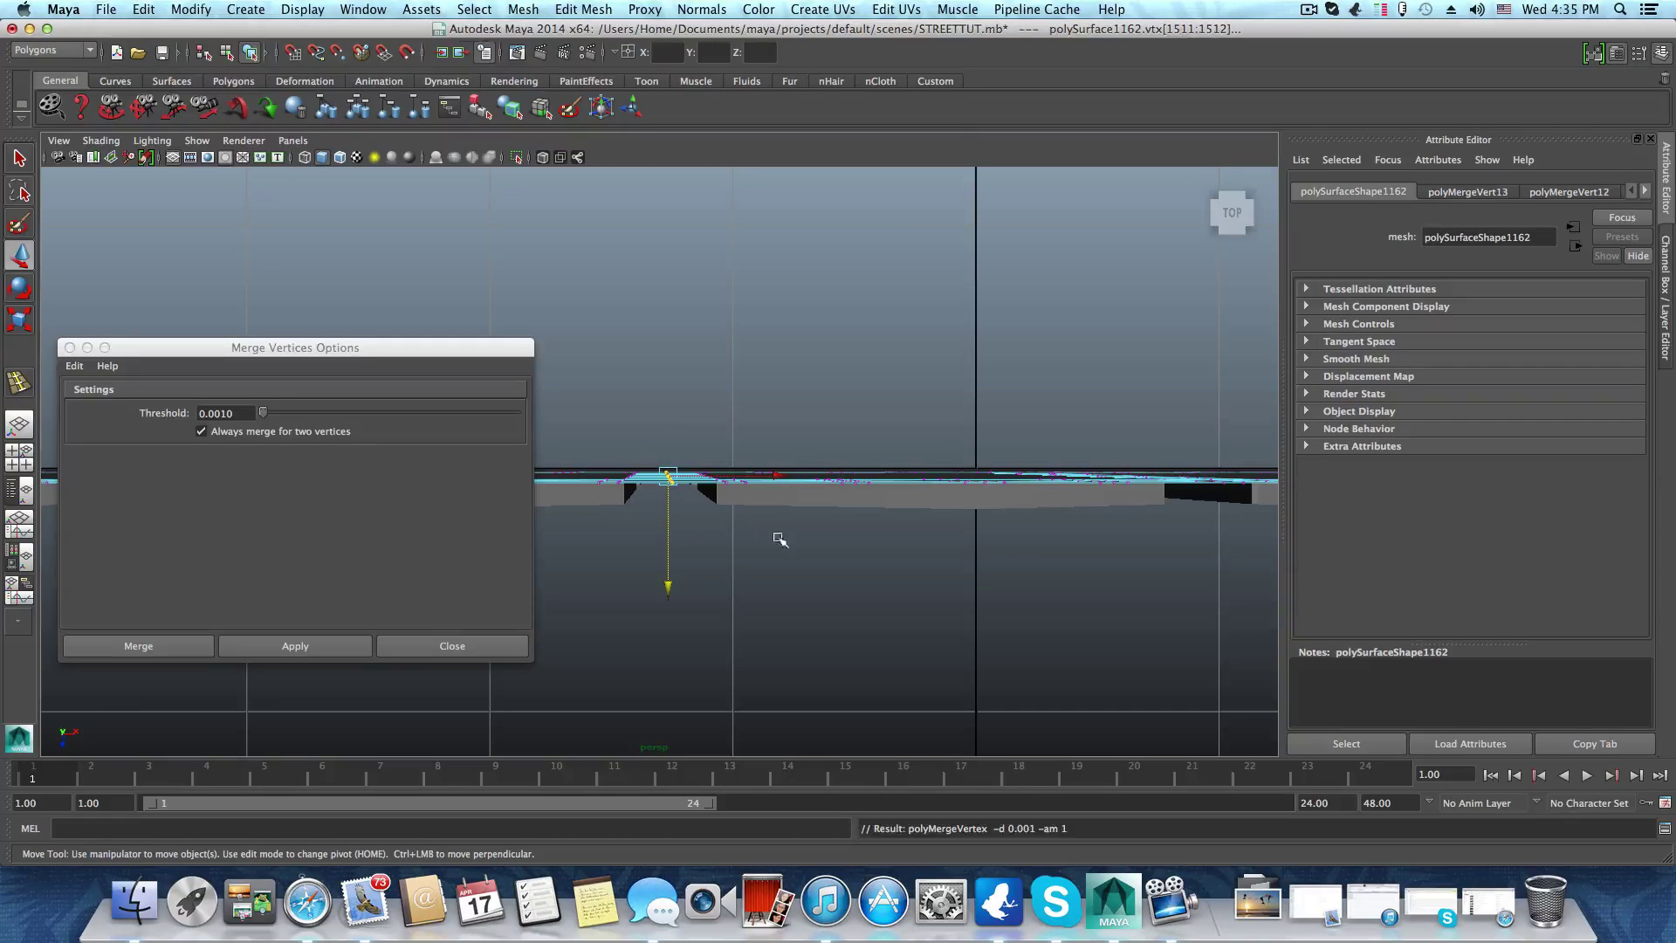
alt+middle_drag(860, 557, 637, 500)
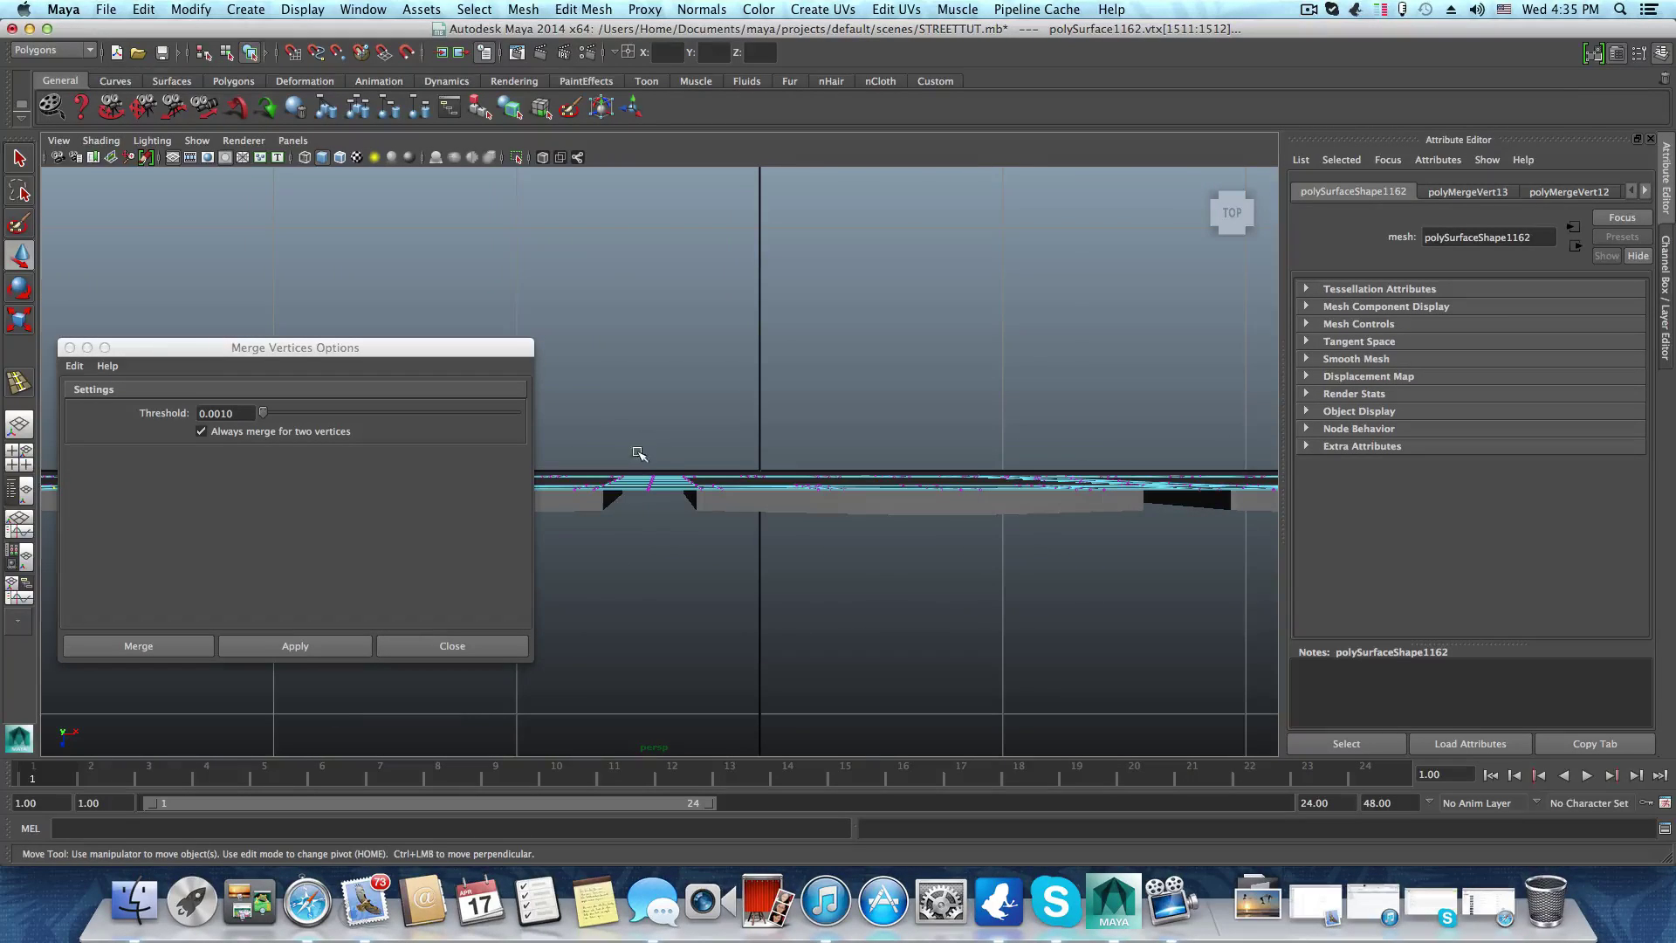
drag(662, 532, 669, 532)
key(g)
Select and merge the vertex columns of the seventh and eighth panel seams along the same side
alt+middle_drag(957, 542, 495, 552)
alt+middle_drag(778, 558, 725, 546)
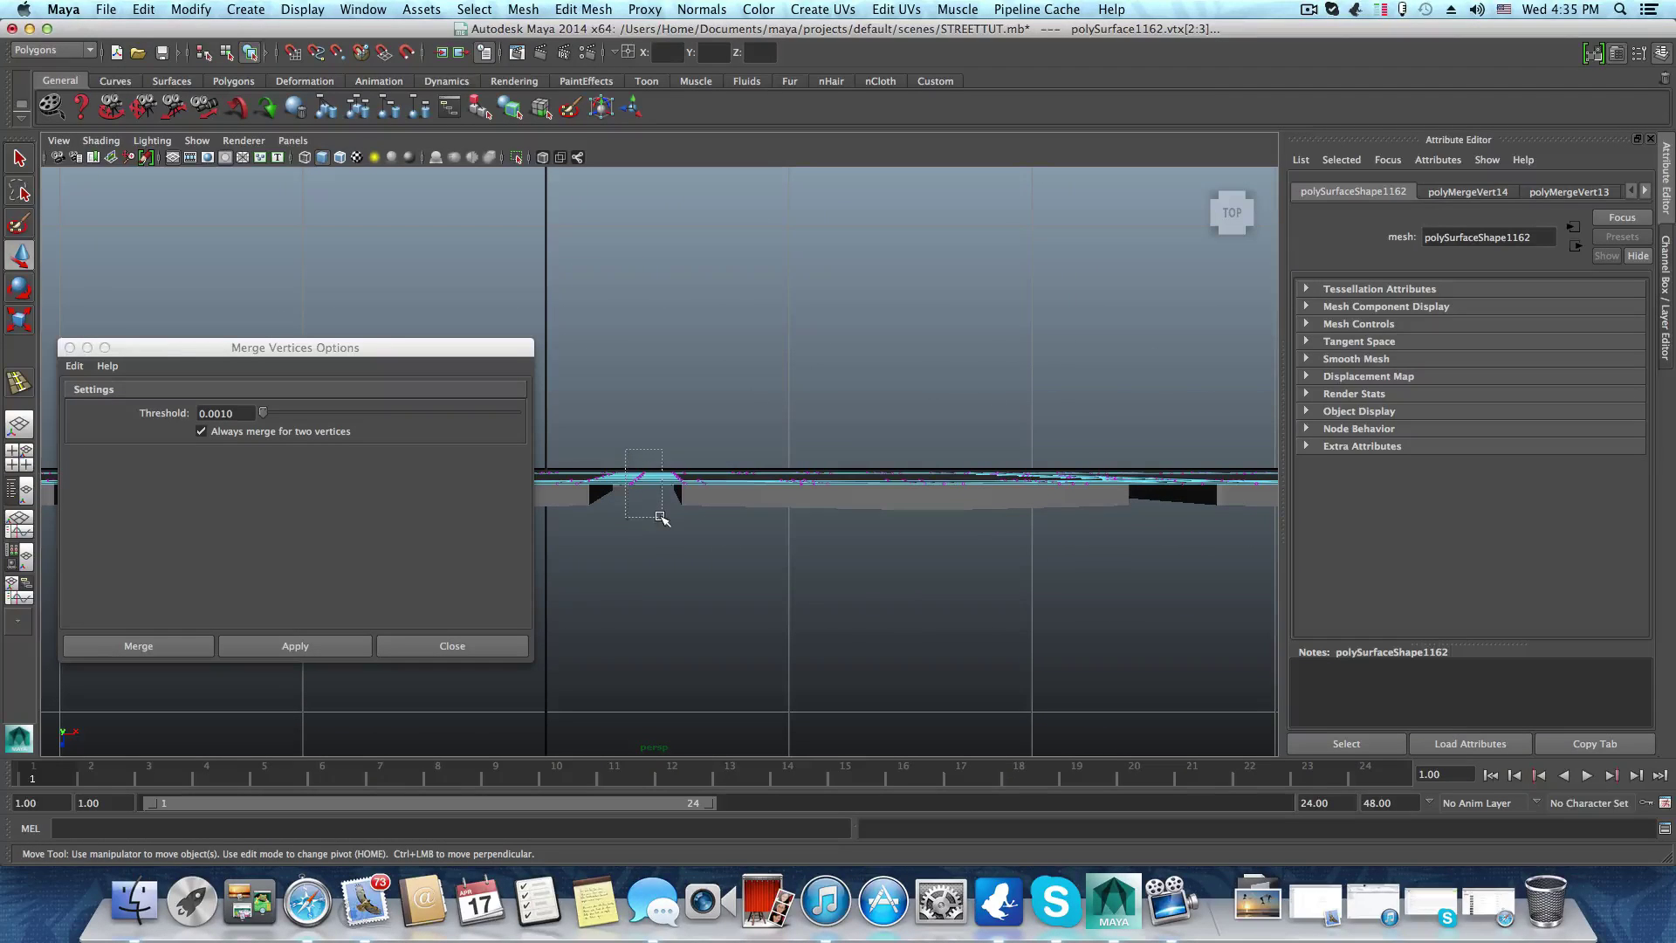
key(g)
alt+middle_drag(1008, 548, 719, 565)
alt+middle_drag(841, 565, 685, 528)
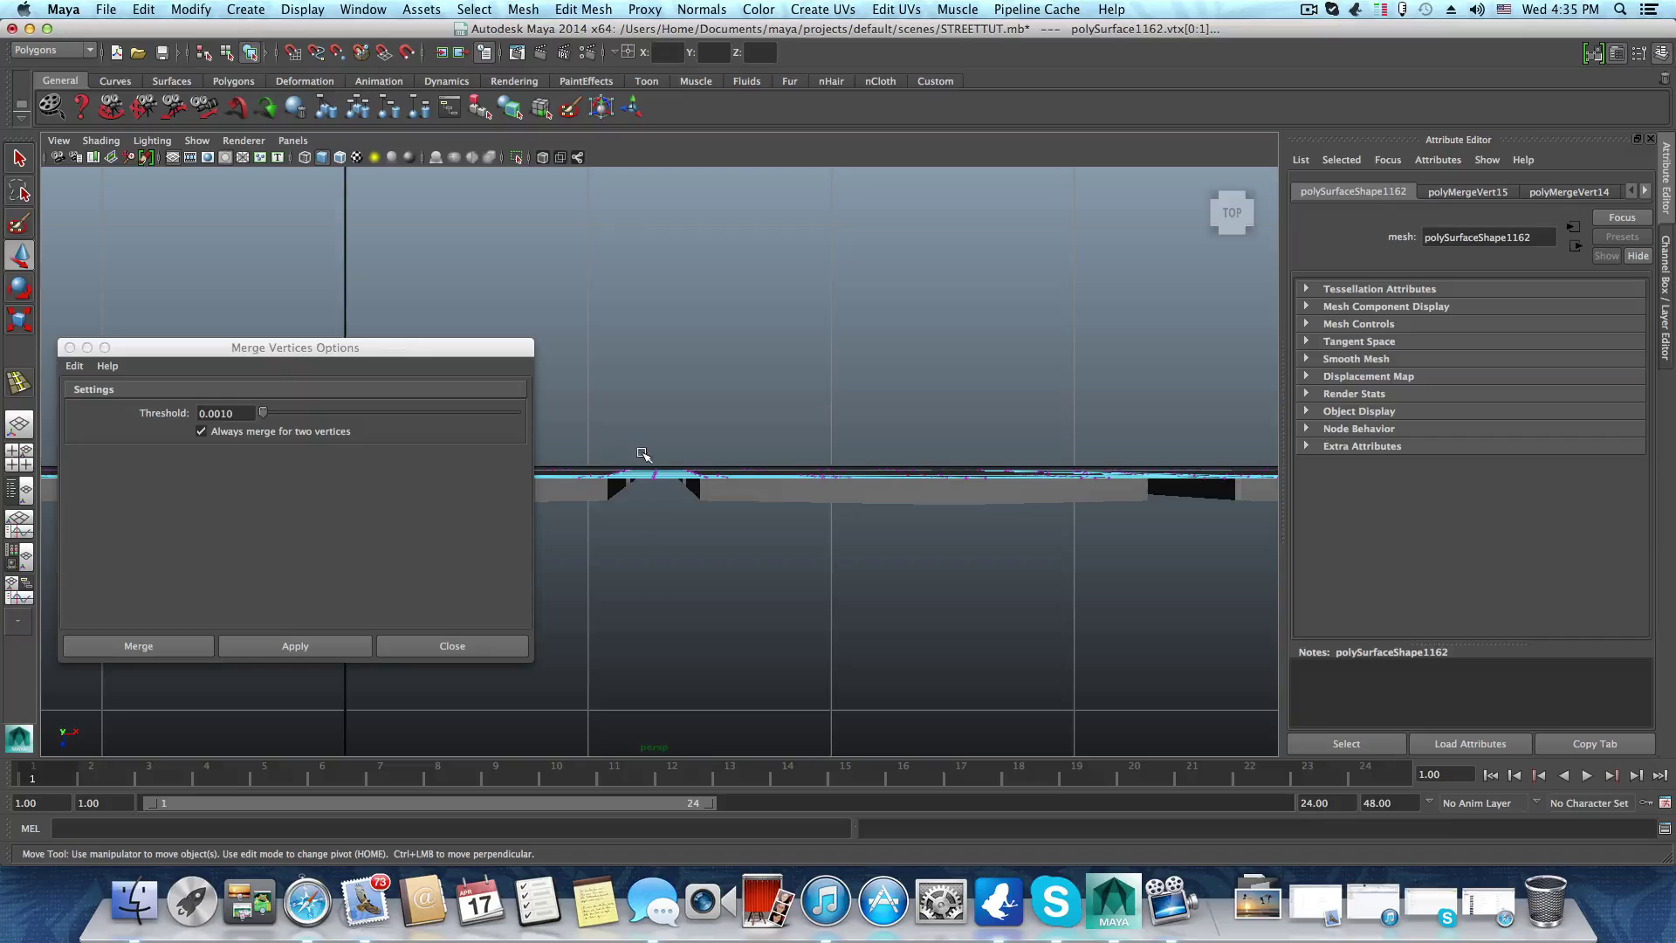
key(g)
Select and merge the vertex columns of the ninth and tenth panel seams along the same side
alt+middle_drag(1047, 569, 661, 579)
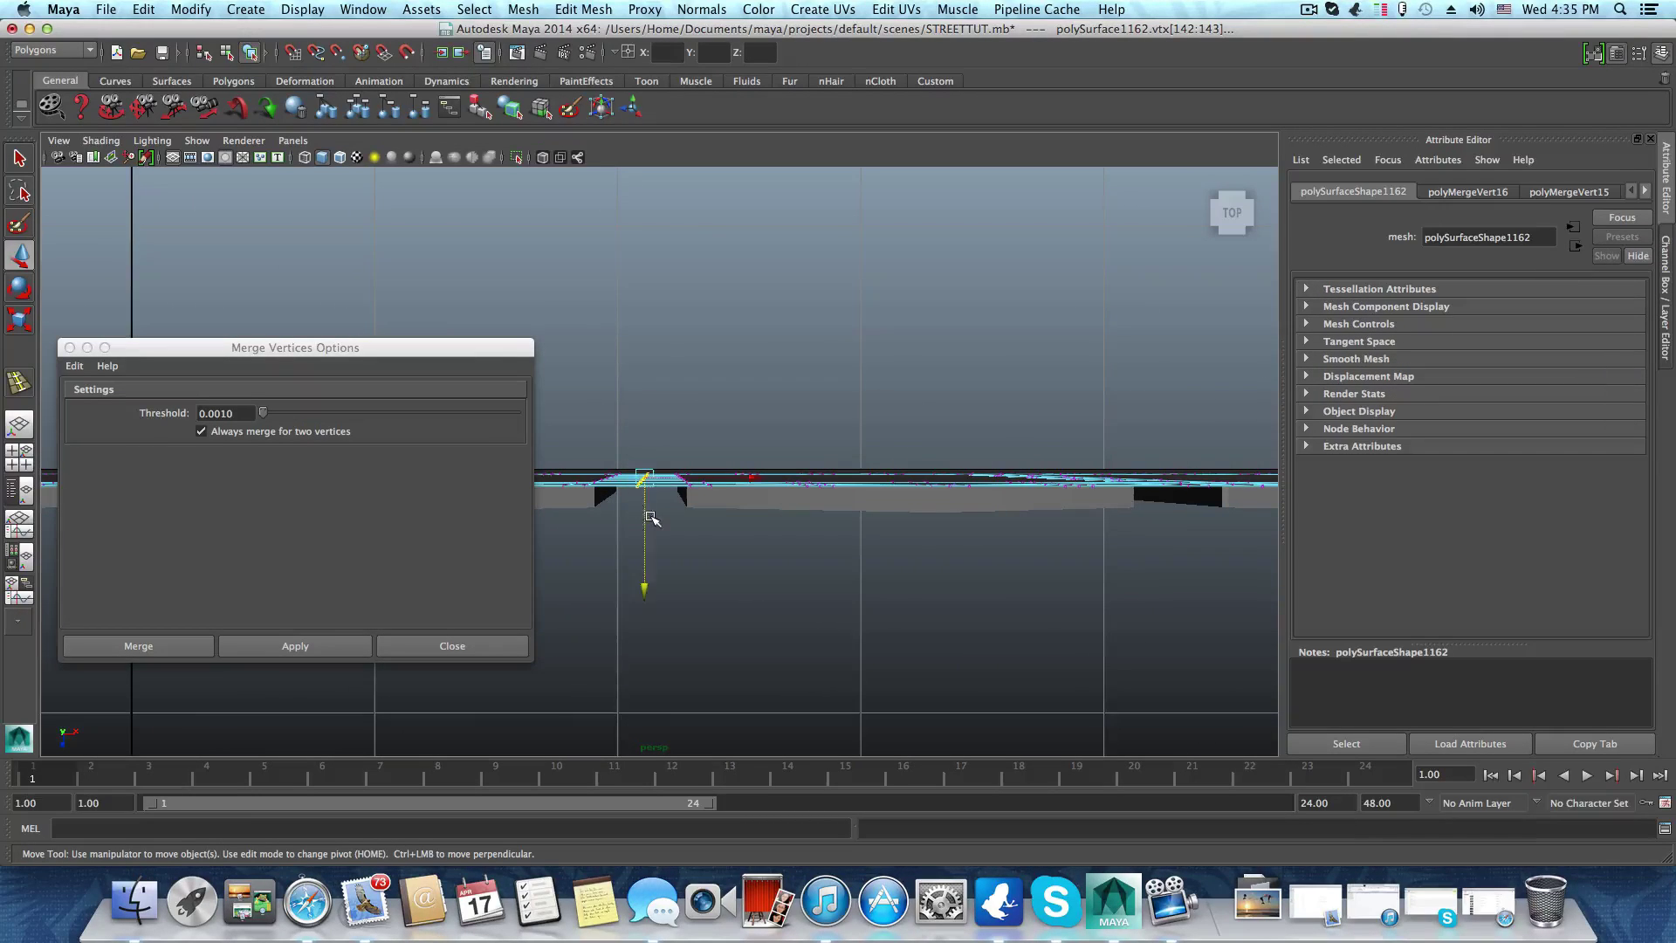
key(g)
alt+middle_drag(684, 572, 660, 572)
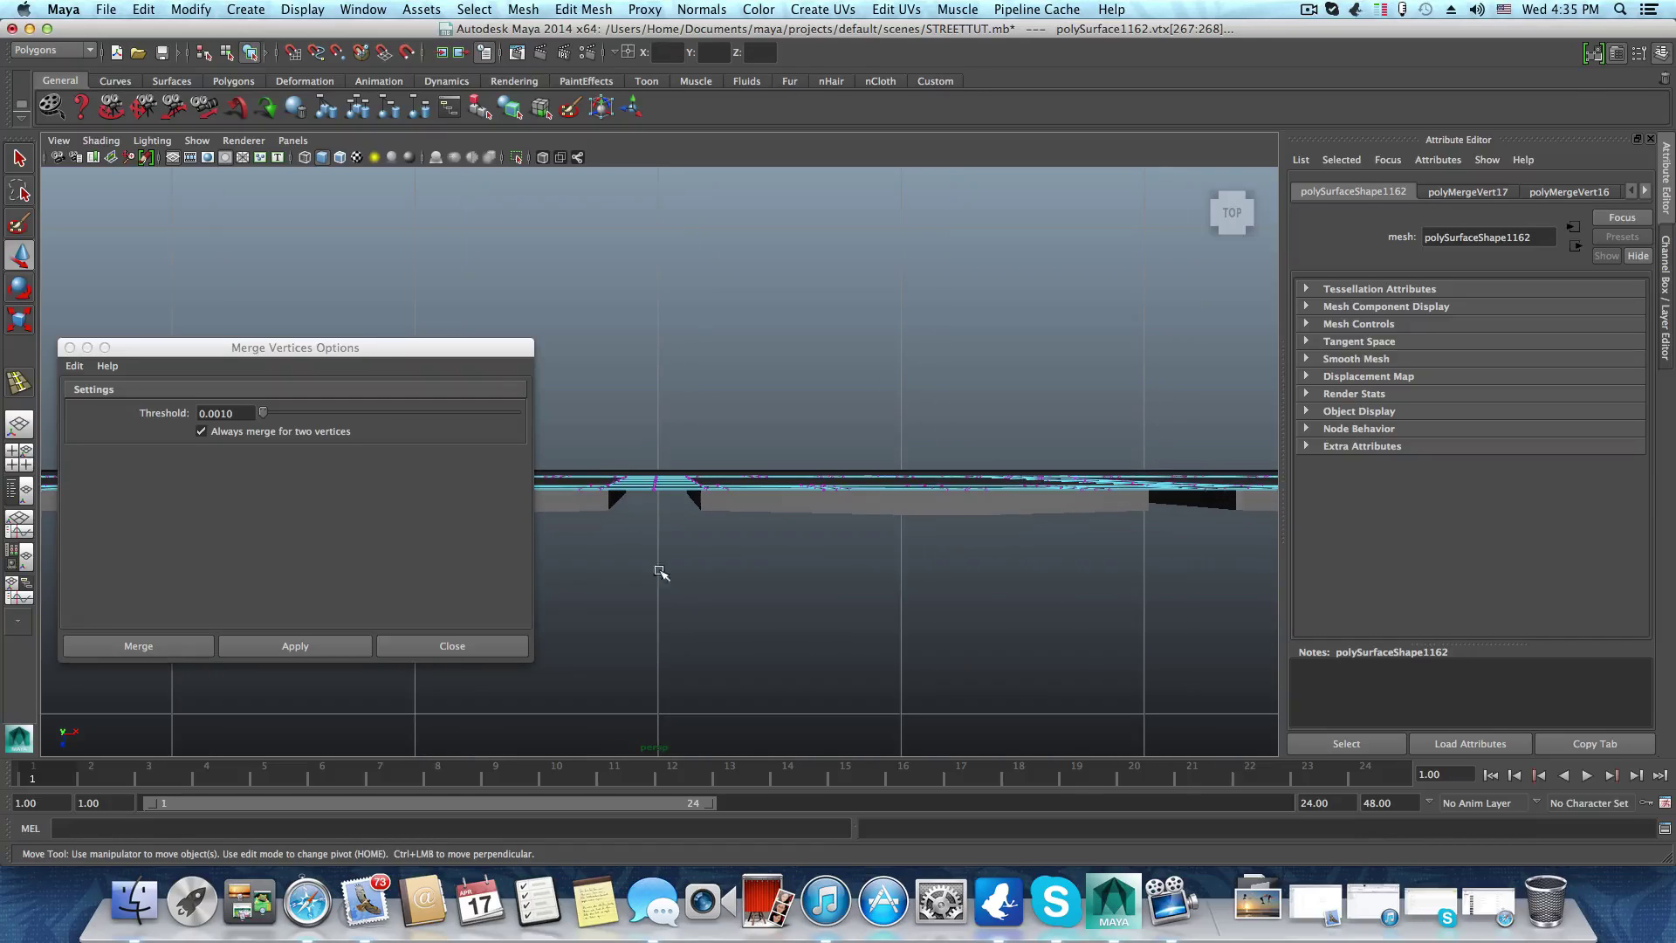
key(g)
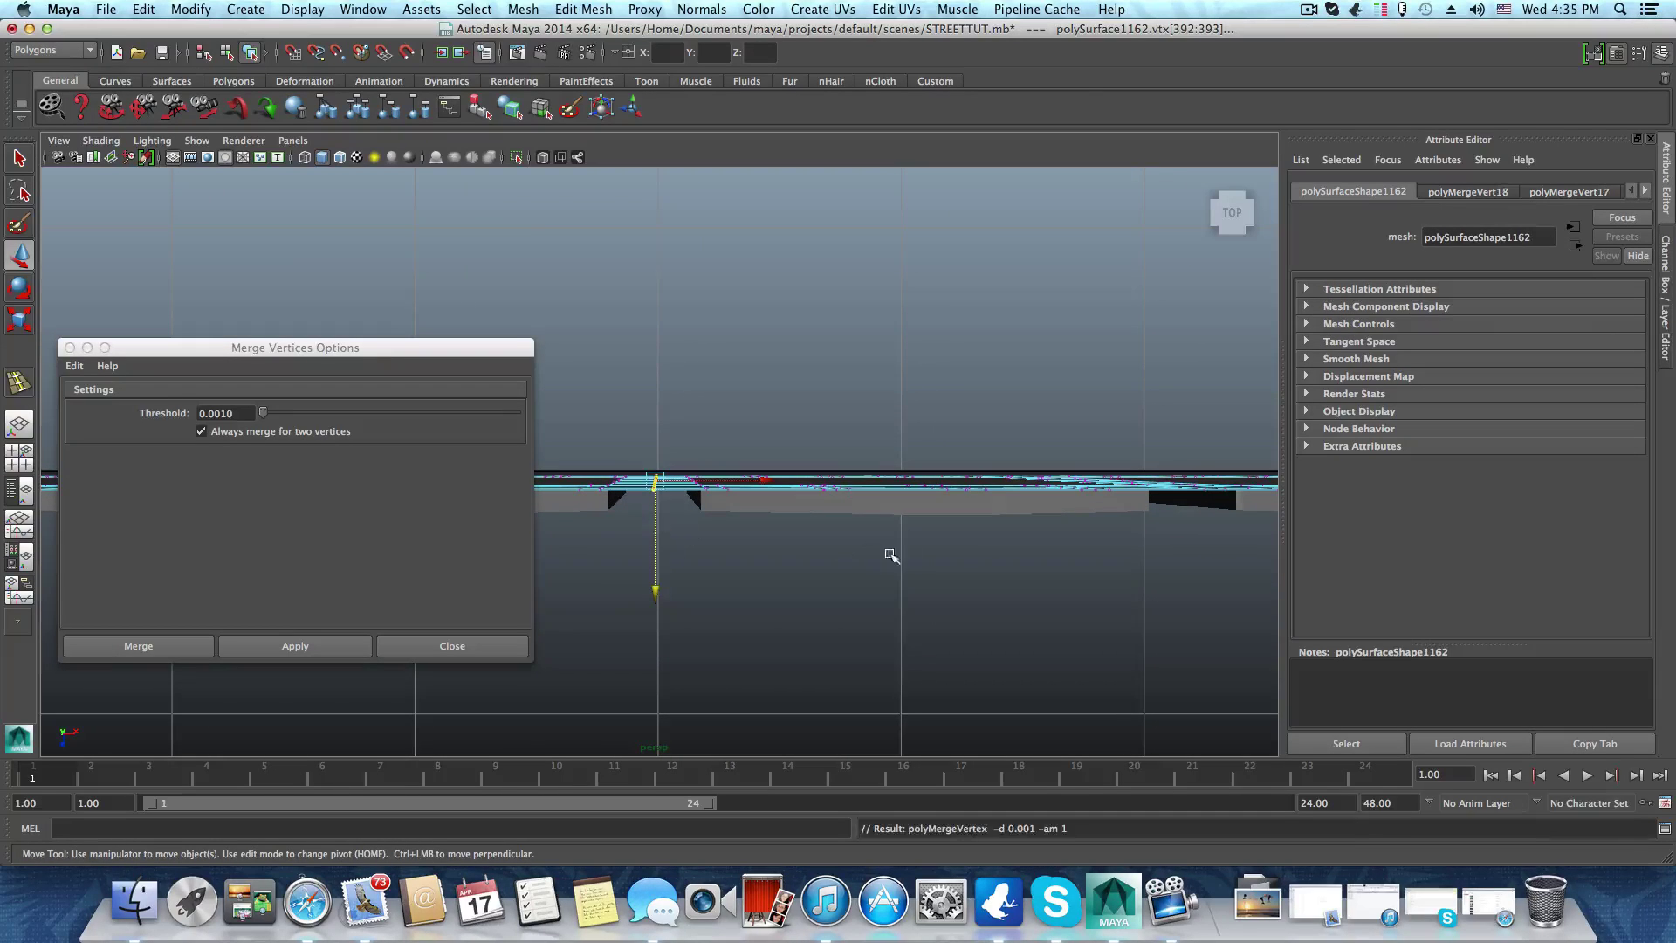
Select and merge the vertex columns of the last two panel seams before the next corner, the eleventh and twelfth
alt+middle_drag(891, 553, 615, 589)
alt+middle_drag(710, 523, 665, 509)
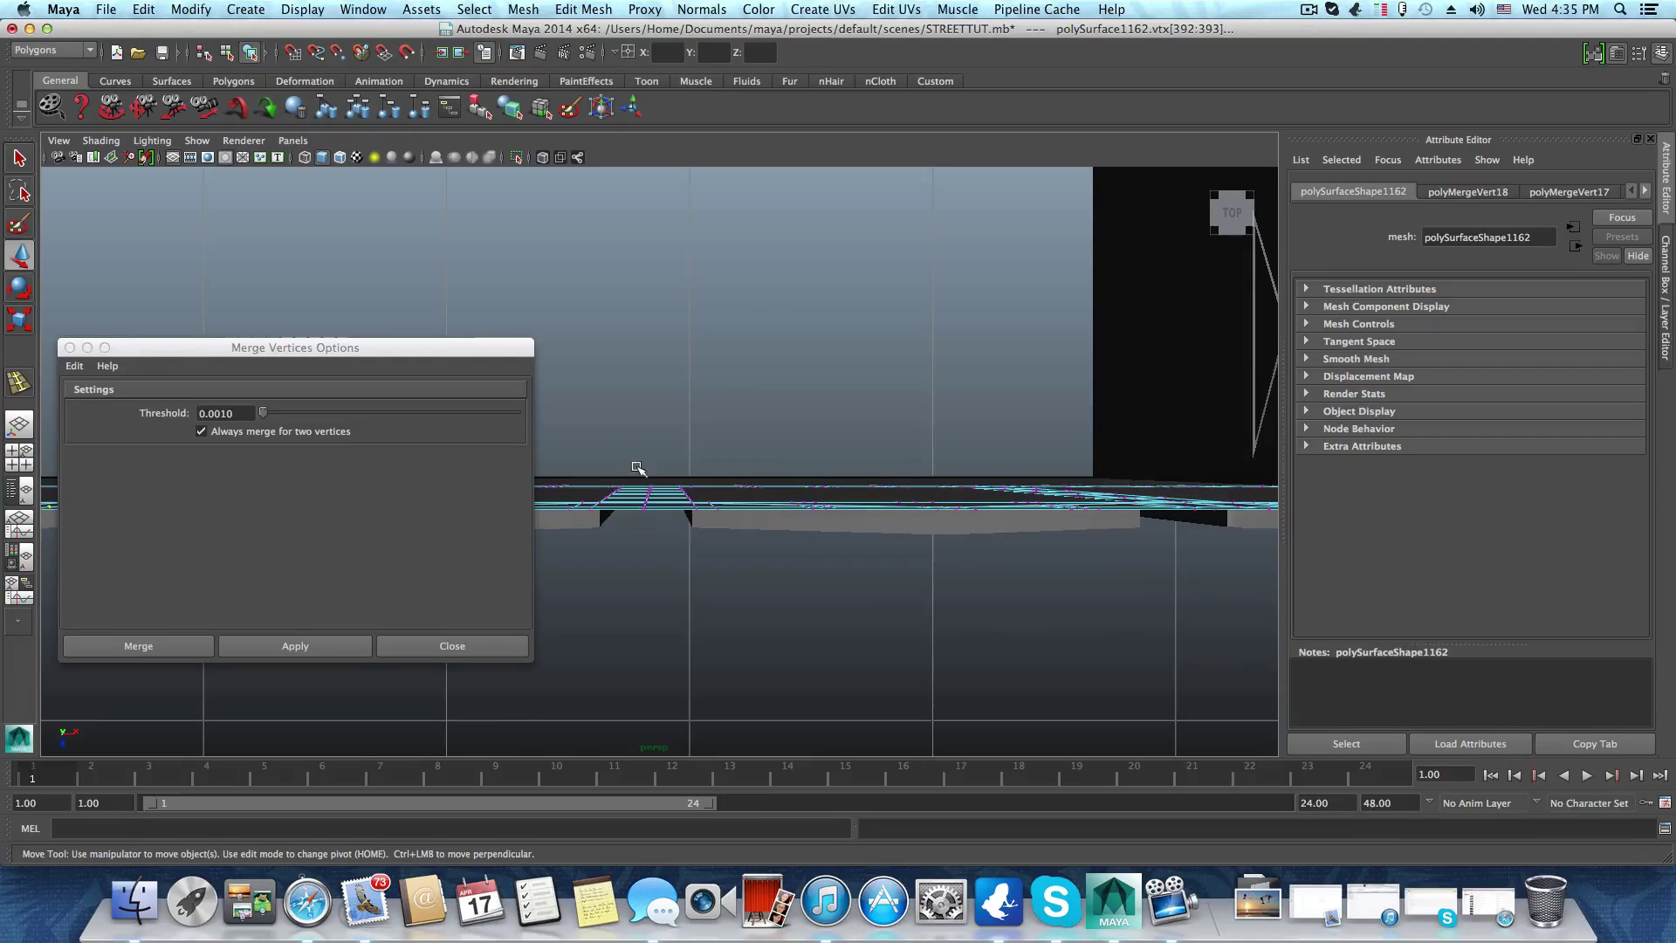
drag(654, 543, 654, 544)
key(g)
alt+middle_drag(923, 589, 576, 587)
alt+middle_drag(630, 512, 665, 494)
key(g)
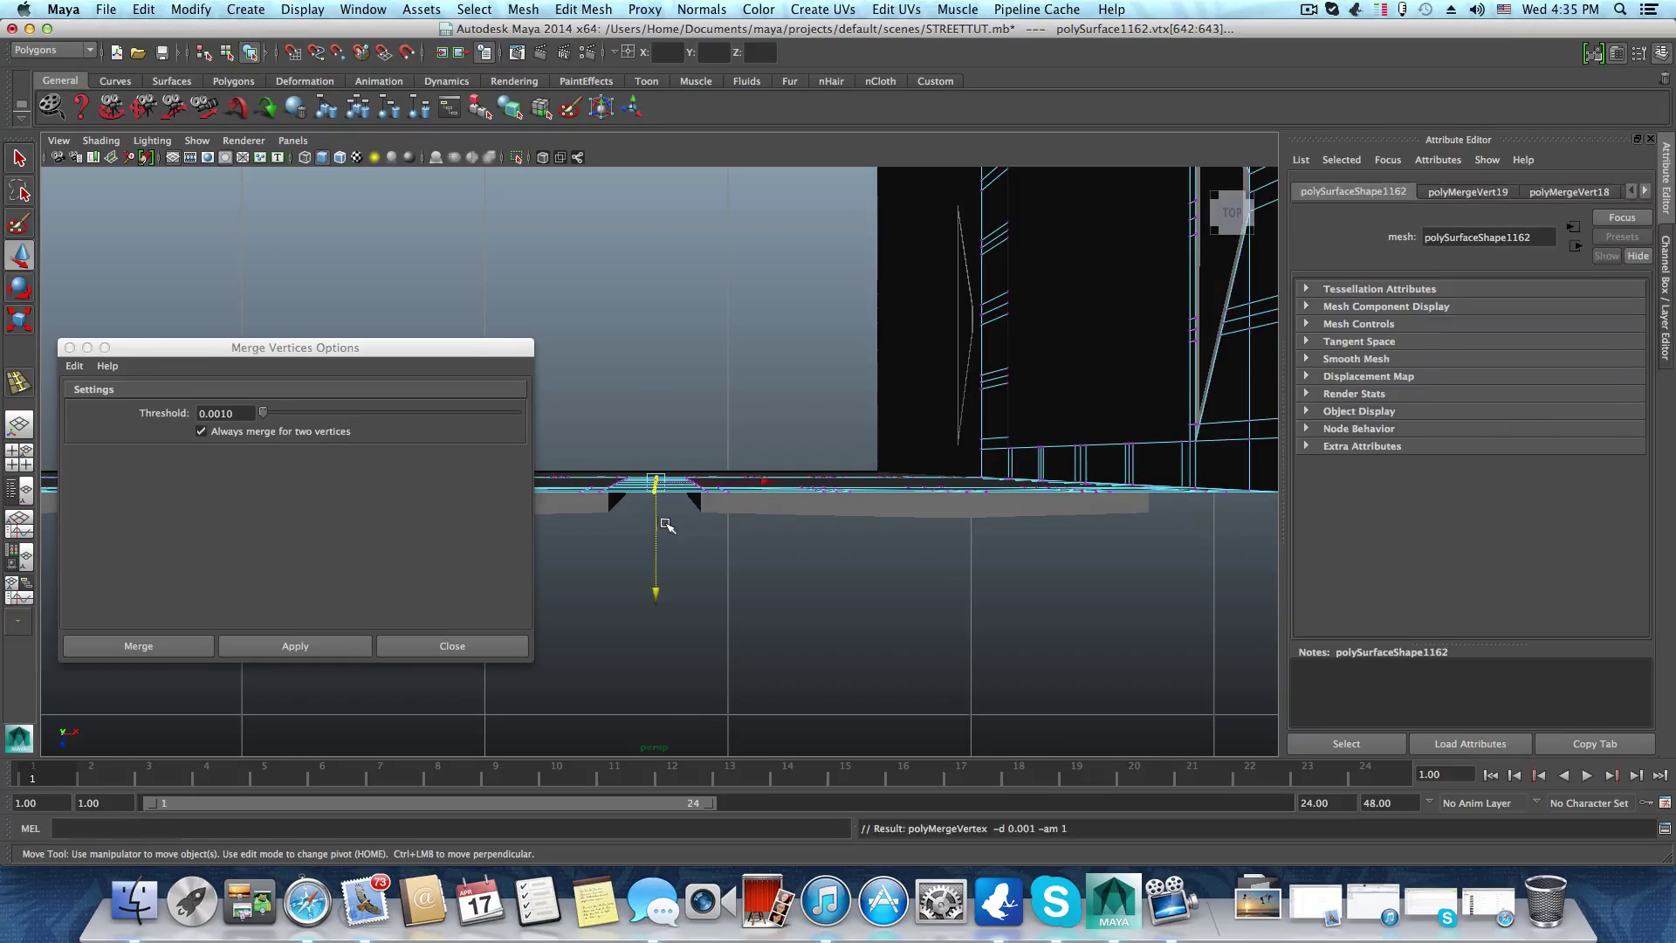
Merge the vertex column at the building corner and that of the first panel seam on the short side around it
alt+drag(851, 562, 666, 529)
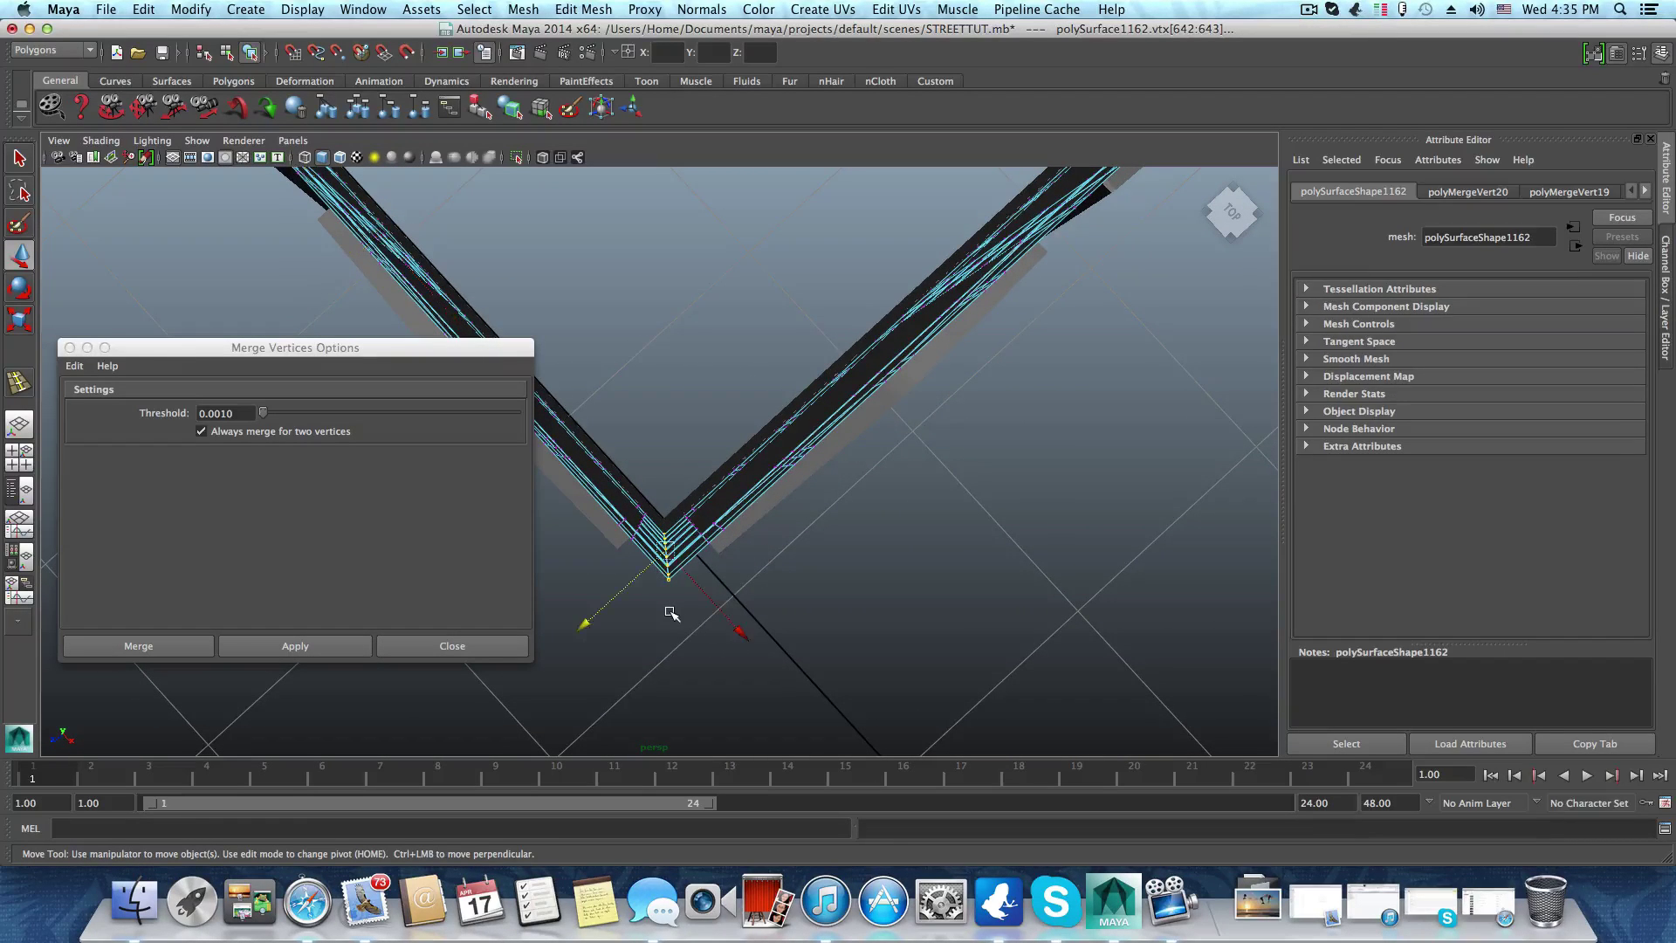
key(g)
alt+drag(868, 579, 648, 580)
scroll(710, 569, up, 5)
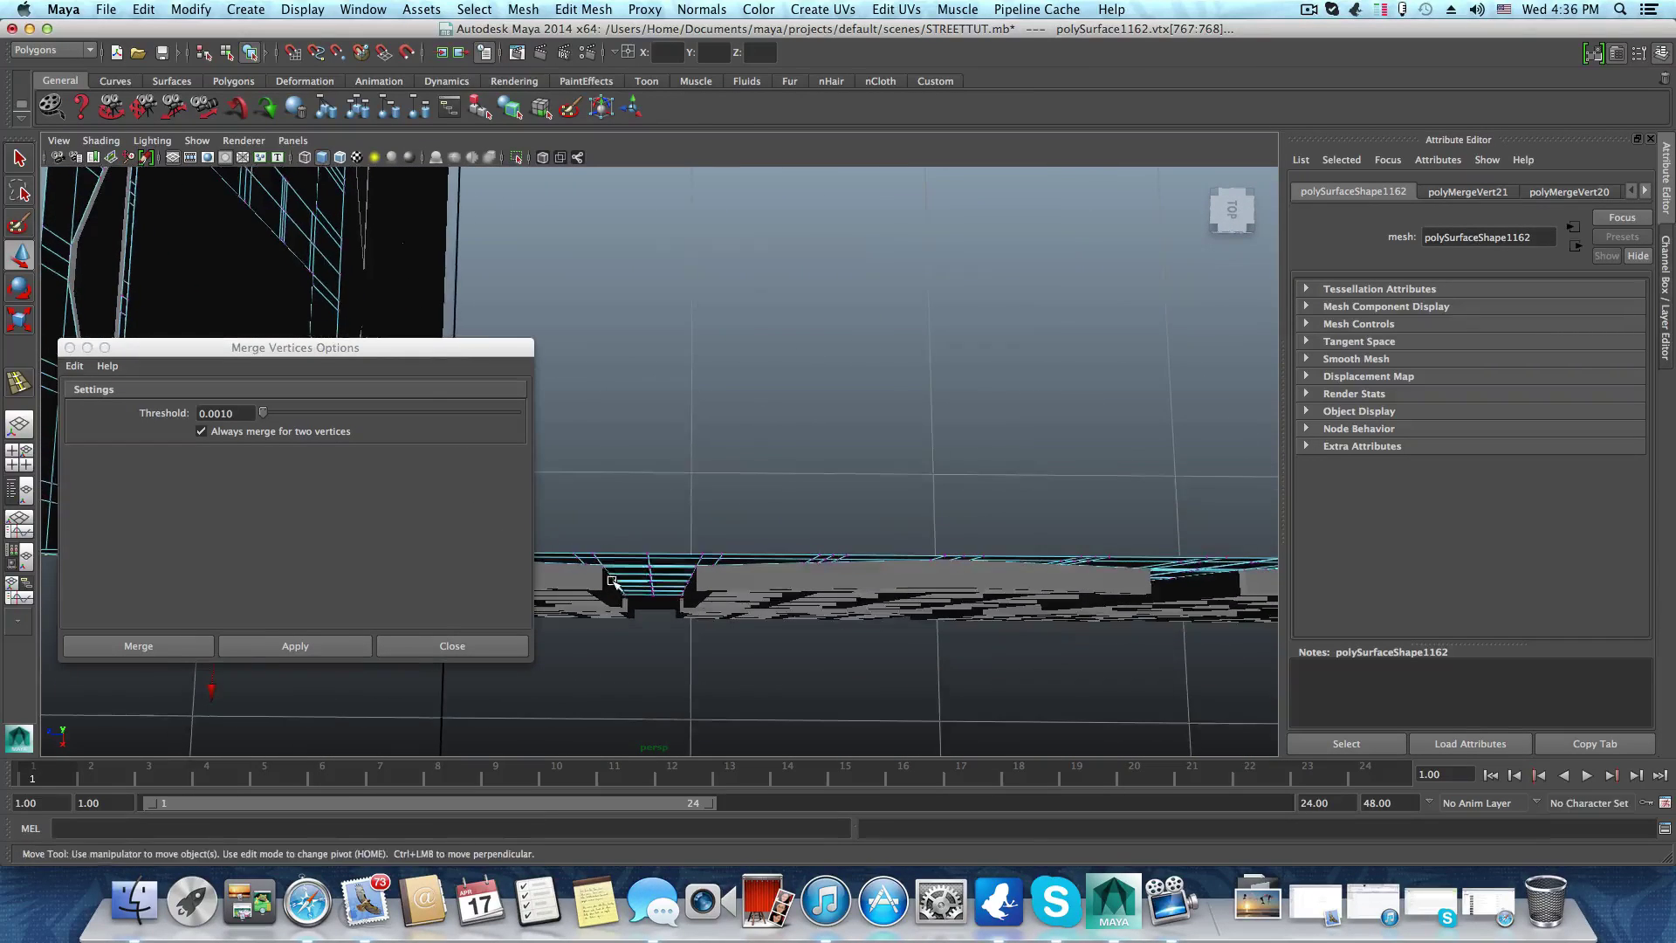
alt+middle_drag(649, 579, 891, 616)
alt+middle_drag(899, 616, 635, 619)
alt+drag(635, 619, 650, 571)
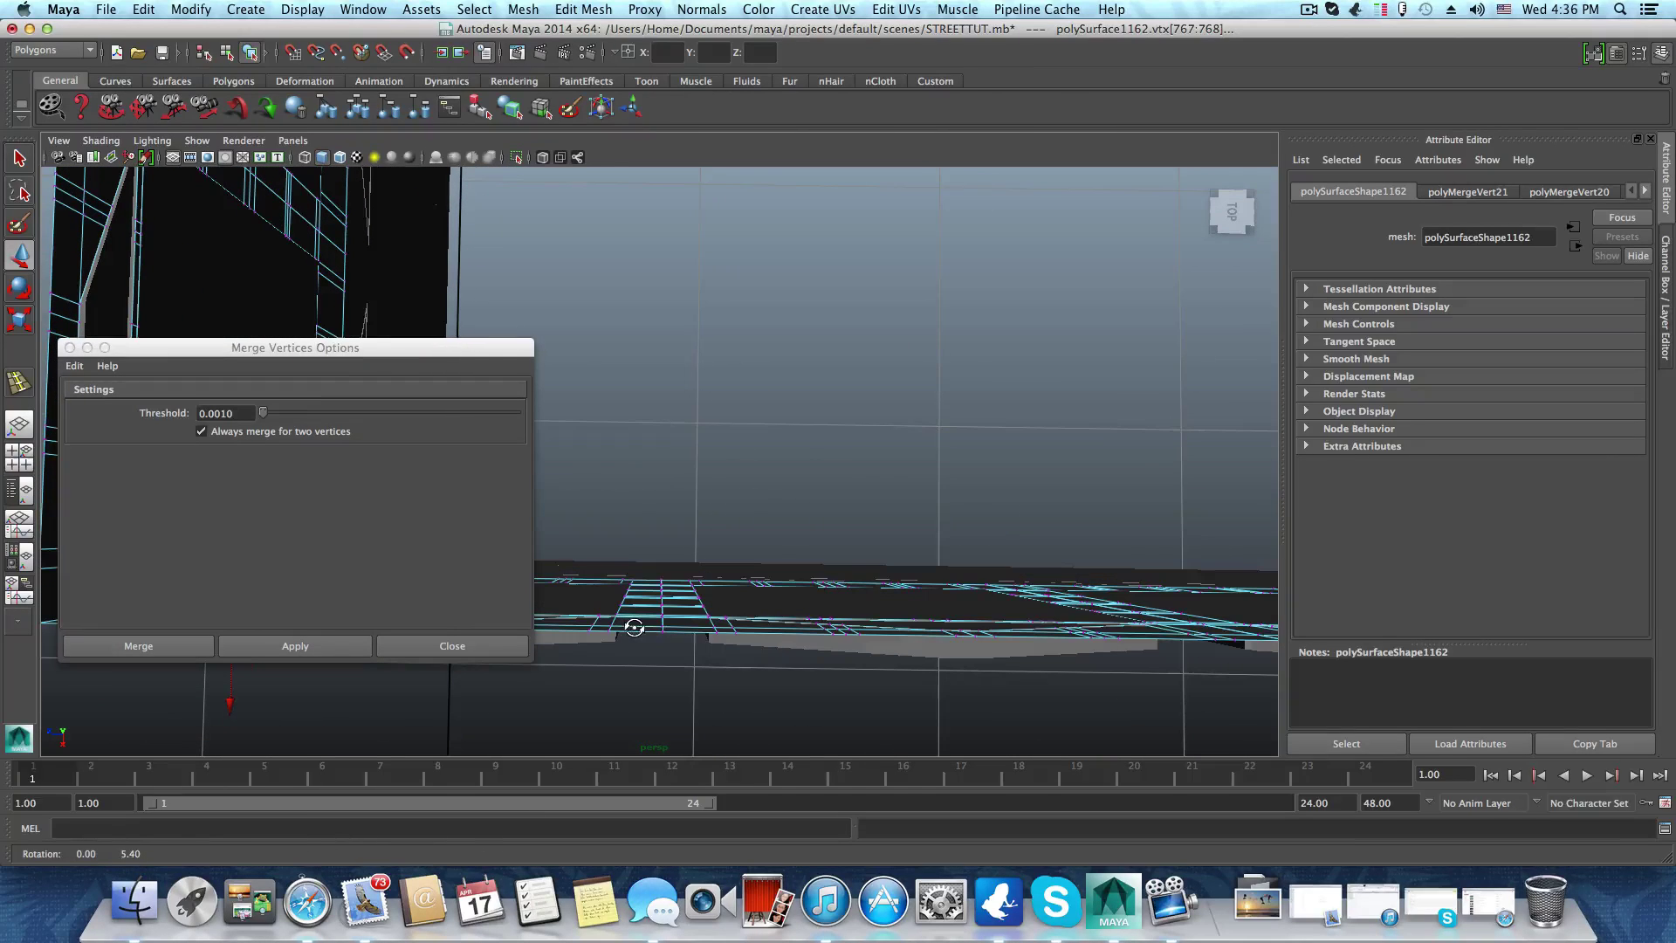
drag(650, 668, 673, 675)
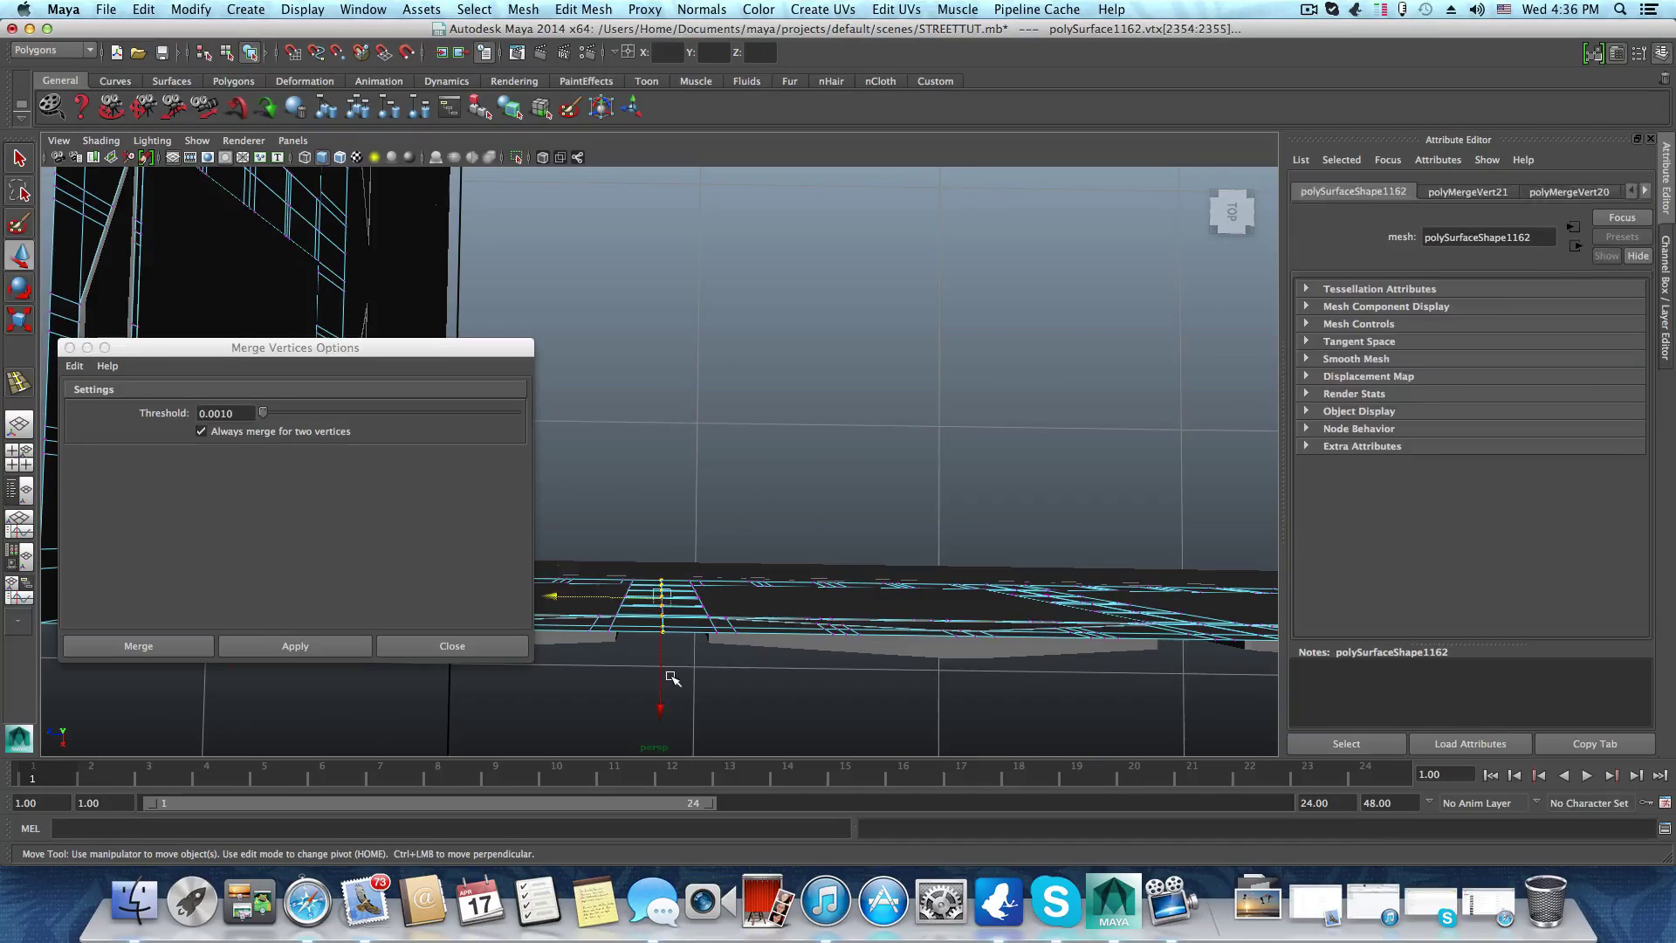
key(g)
Select and merge the vertex columns of the second and third panel seams on the short side
alt+drag(533, 583, 663, 531)
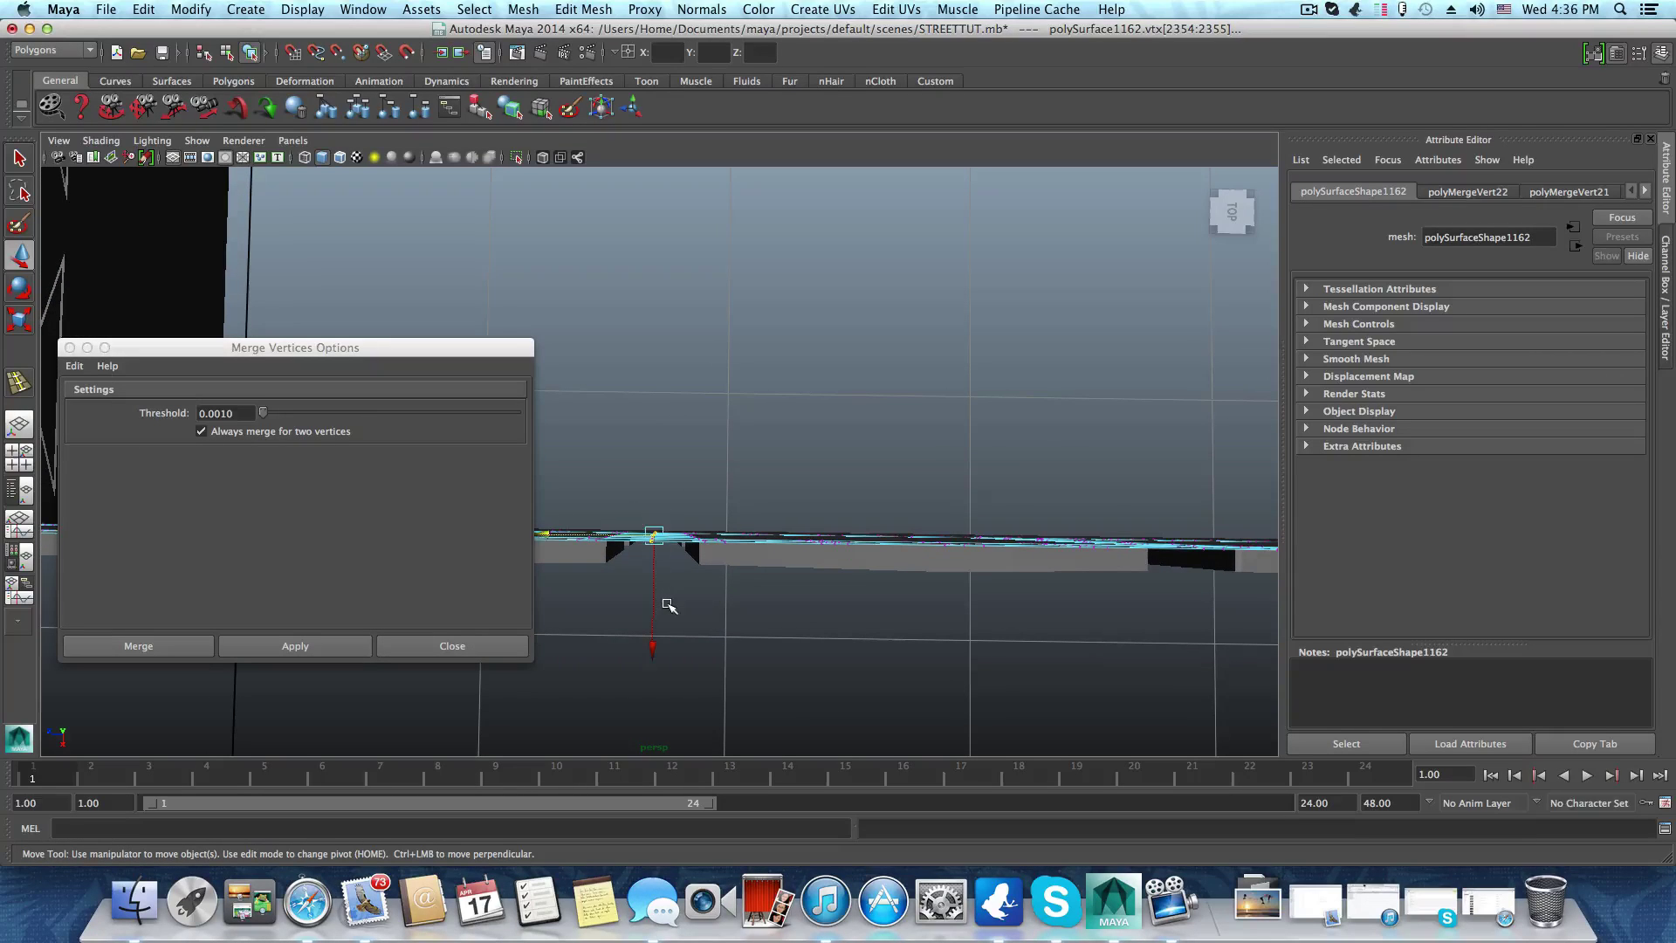
key(g)
alt+middle_drag(1051, 625, 586, 638)
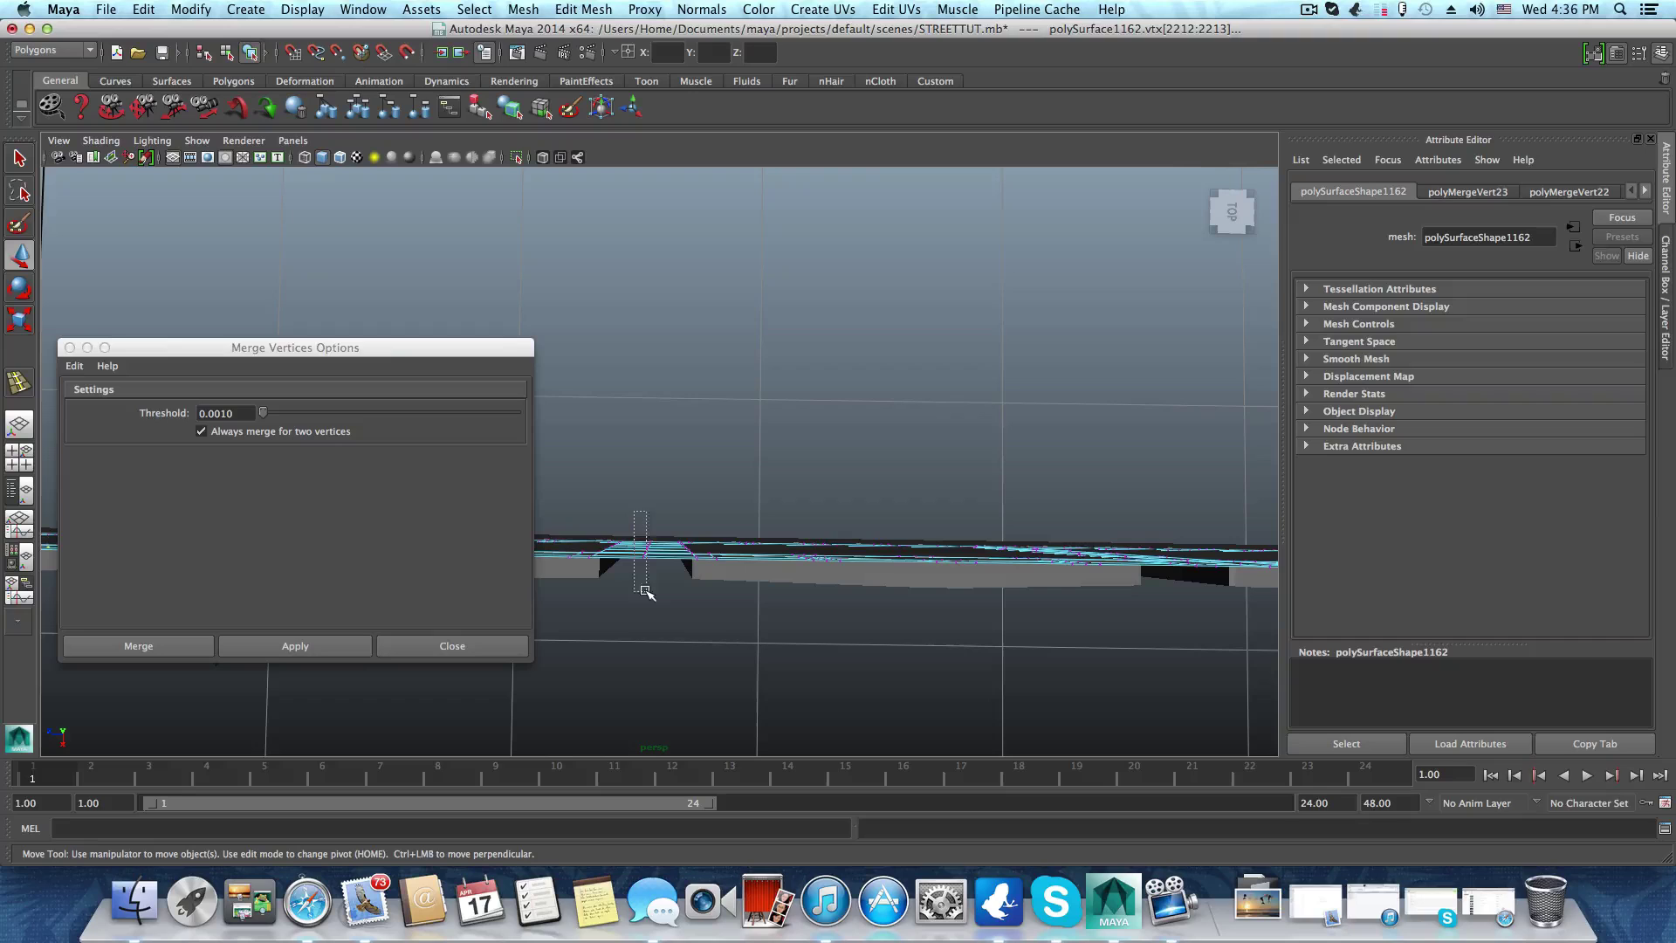
key(g)
Select and merge the vertex columns of the fourth and fifth panel seams on the short side
alt+middle_drag(804, 614, 549, 621)
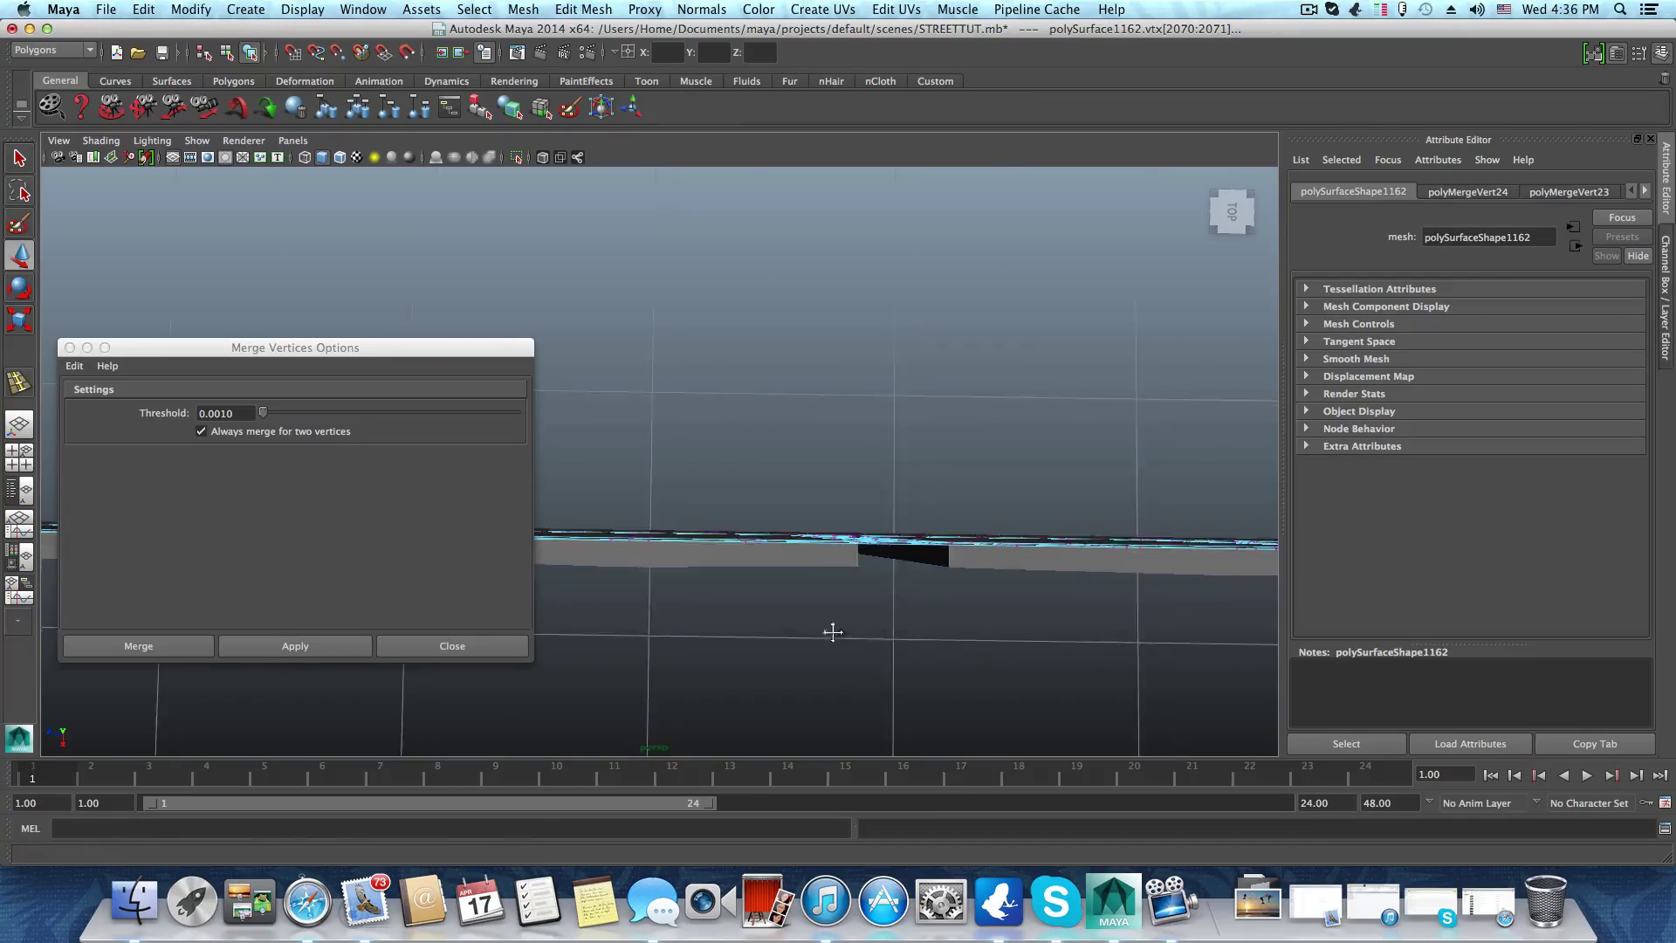
alt+middle_drag(871, 636, 653, 634)
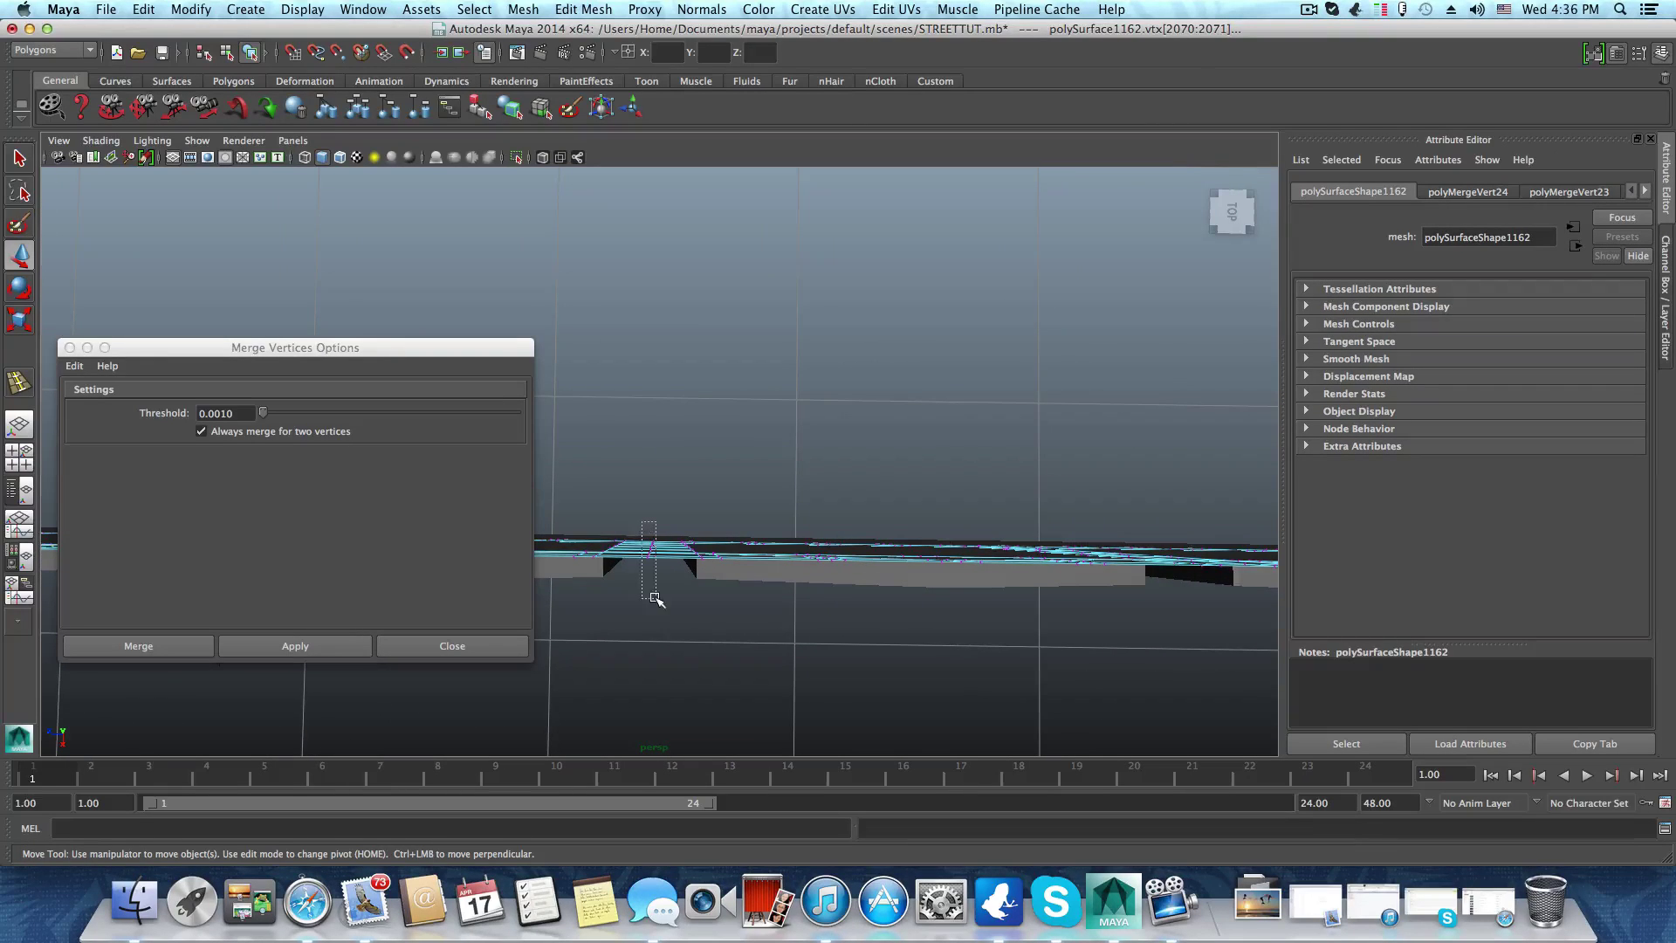
key(g)
alt+middle_drag(970, 644, 642, 632)
alt+middle_drag(804, 625, 706, 658)
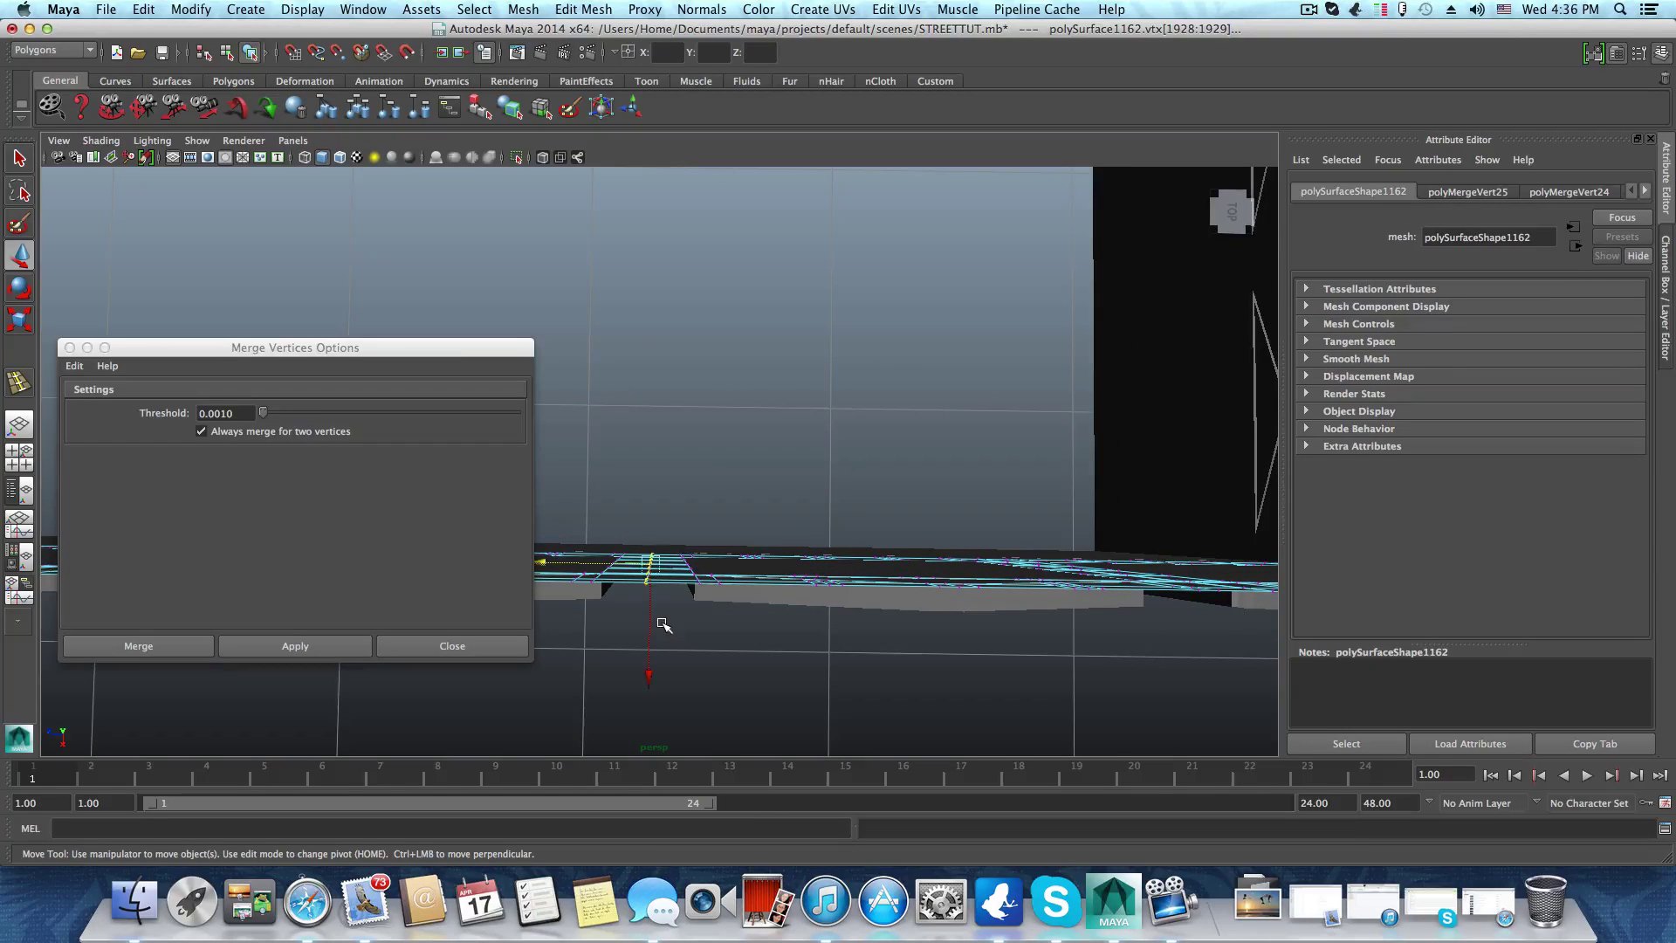
key(g)
Merge the vertex columns of the short side's sixth panel seam and of the building corner at its end
alt+middle_drag(888, 620, 692, 640)
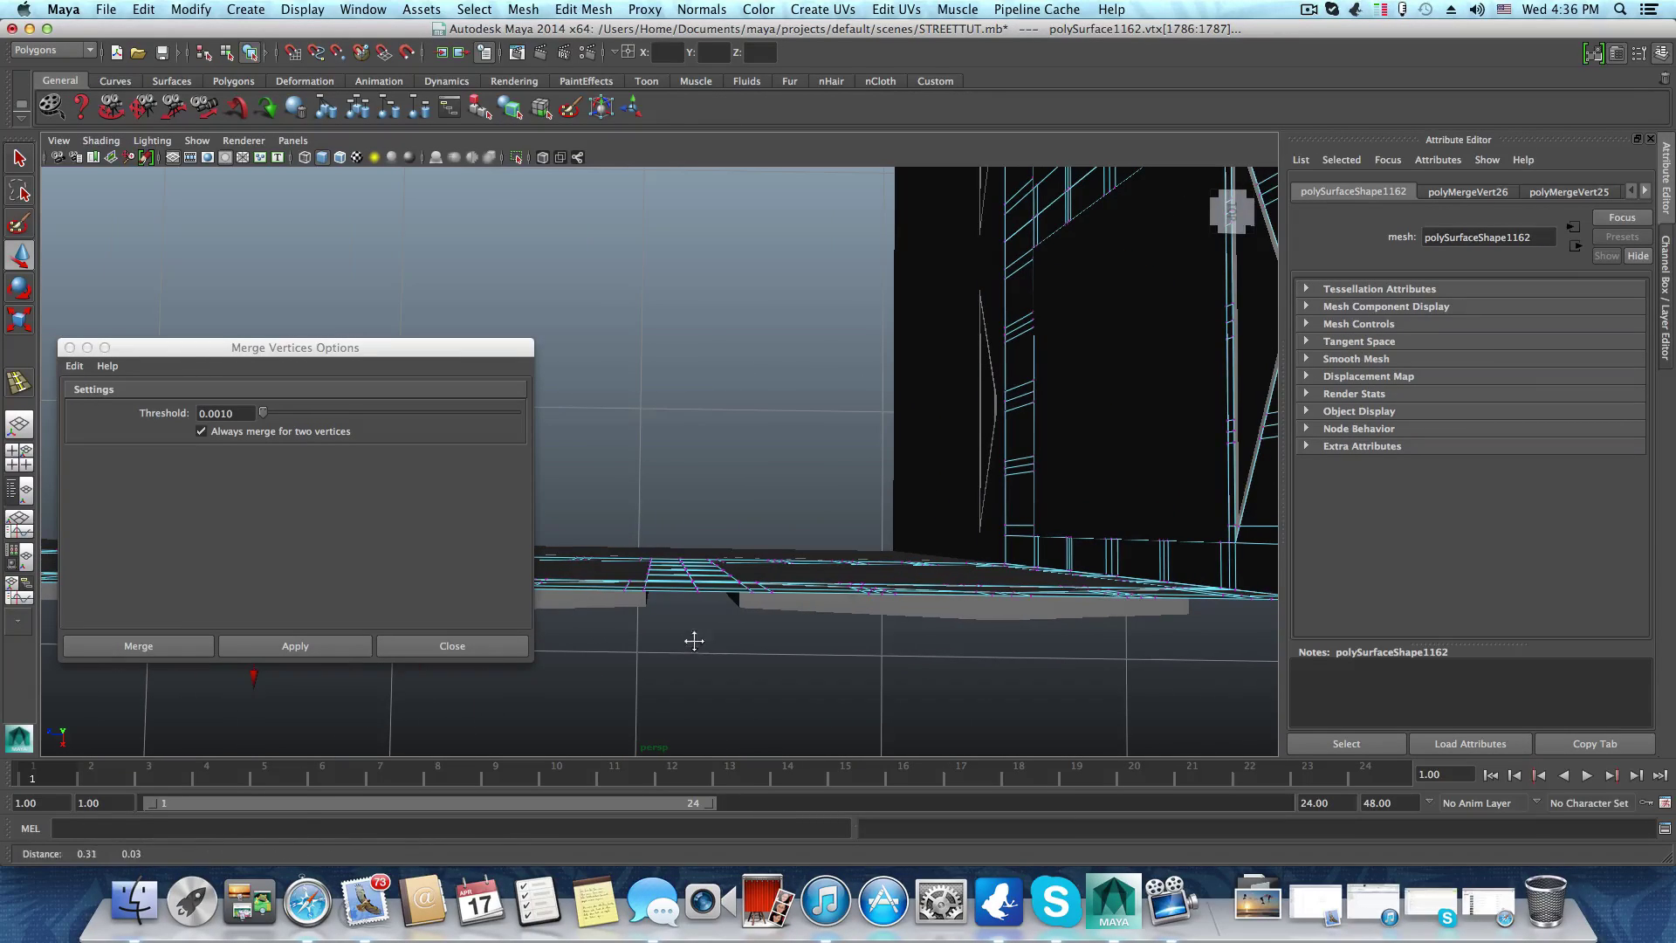
alt+middle_drag(711, 578, 651, 538)
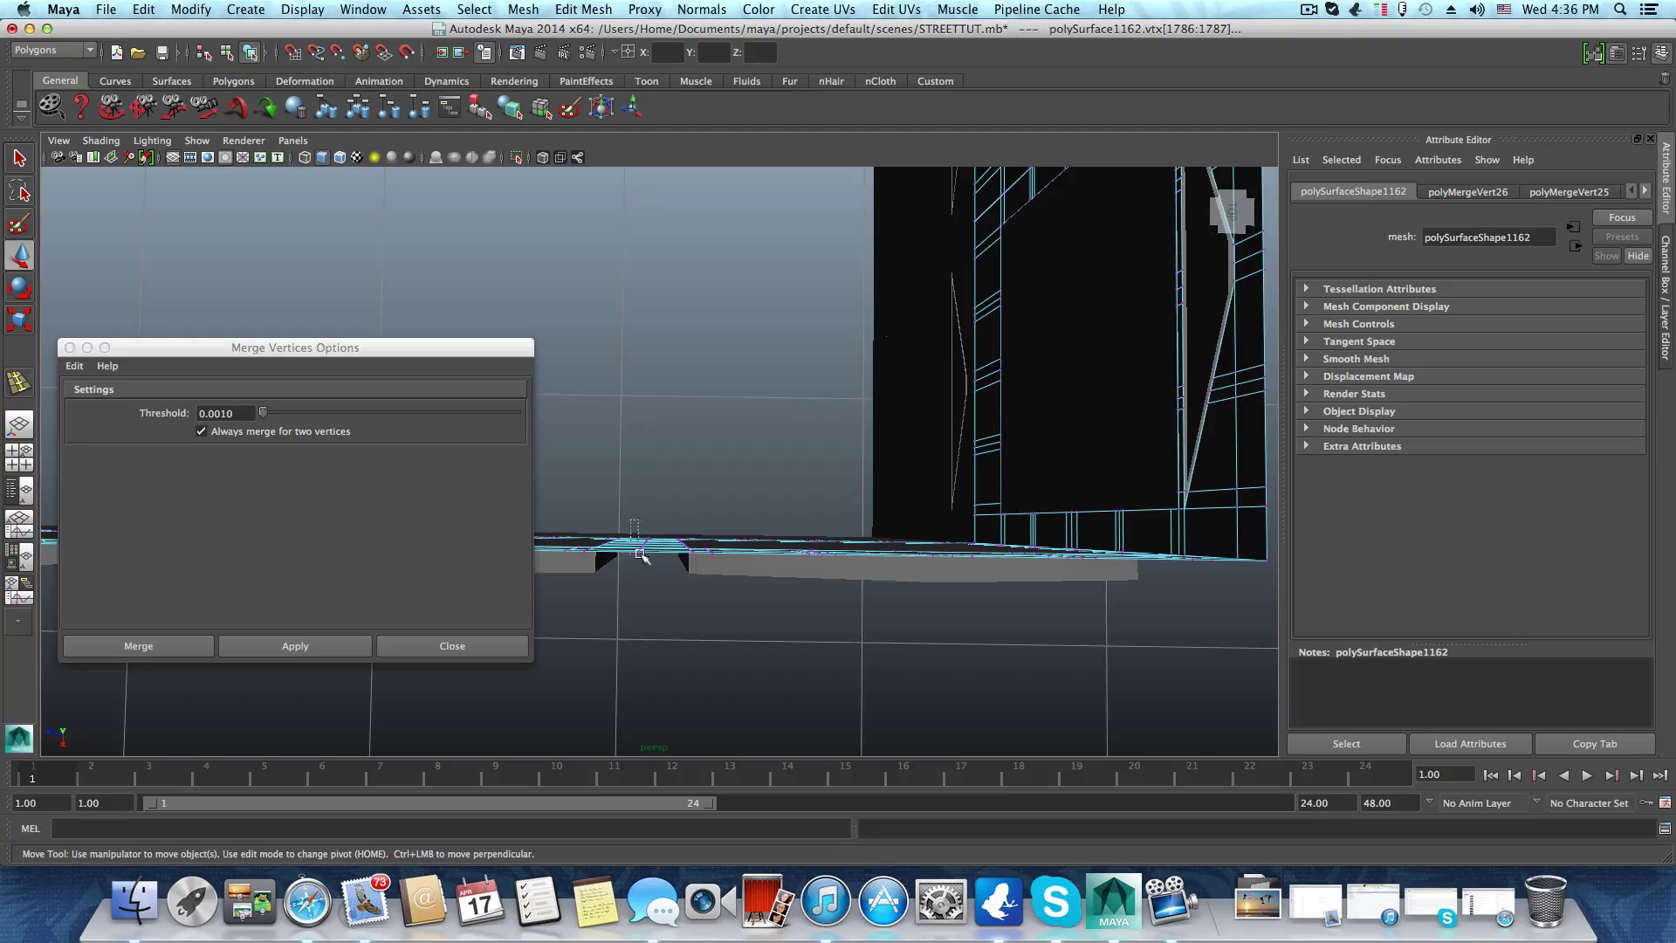
key(g)
alt+drag(933, 611, 702, 602)
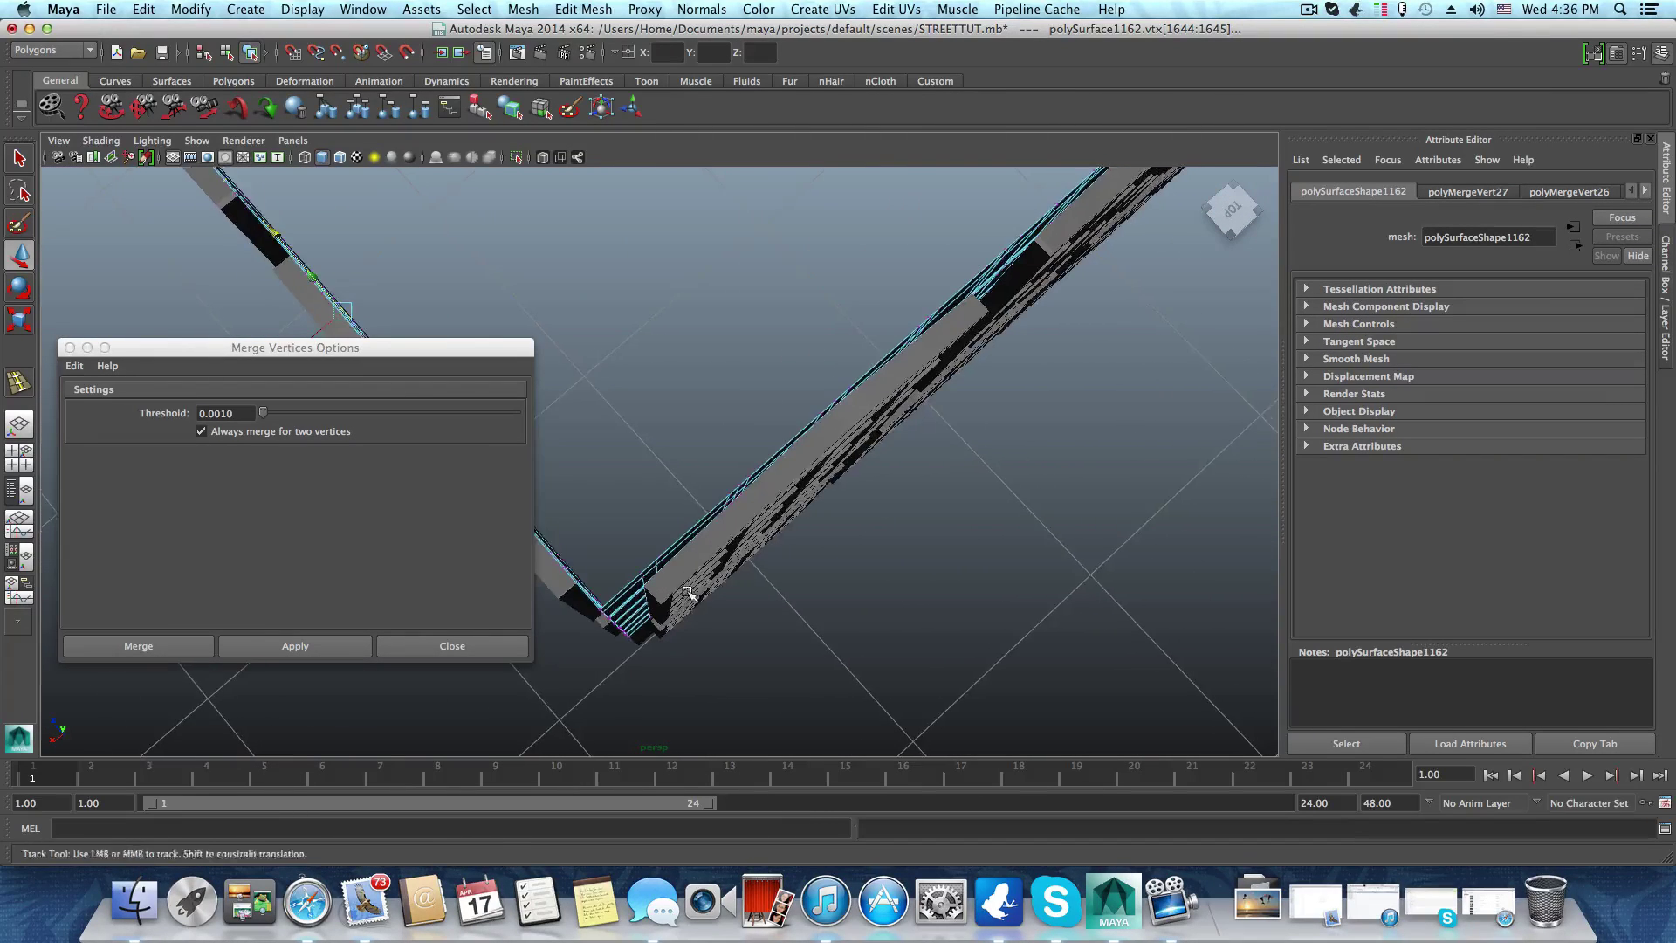
mouse_move(703, 602)
alt+middle_down()
mouse_move(681, 599)
mouse_move(731, 608)
alt+middle_up()
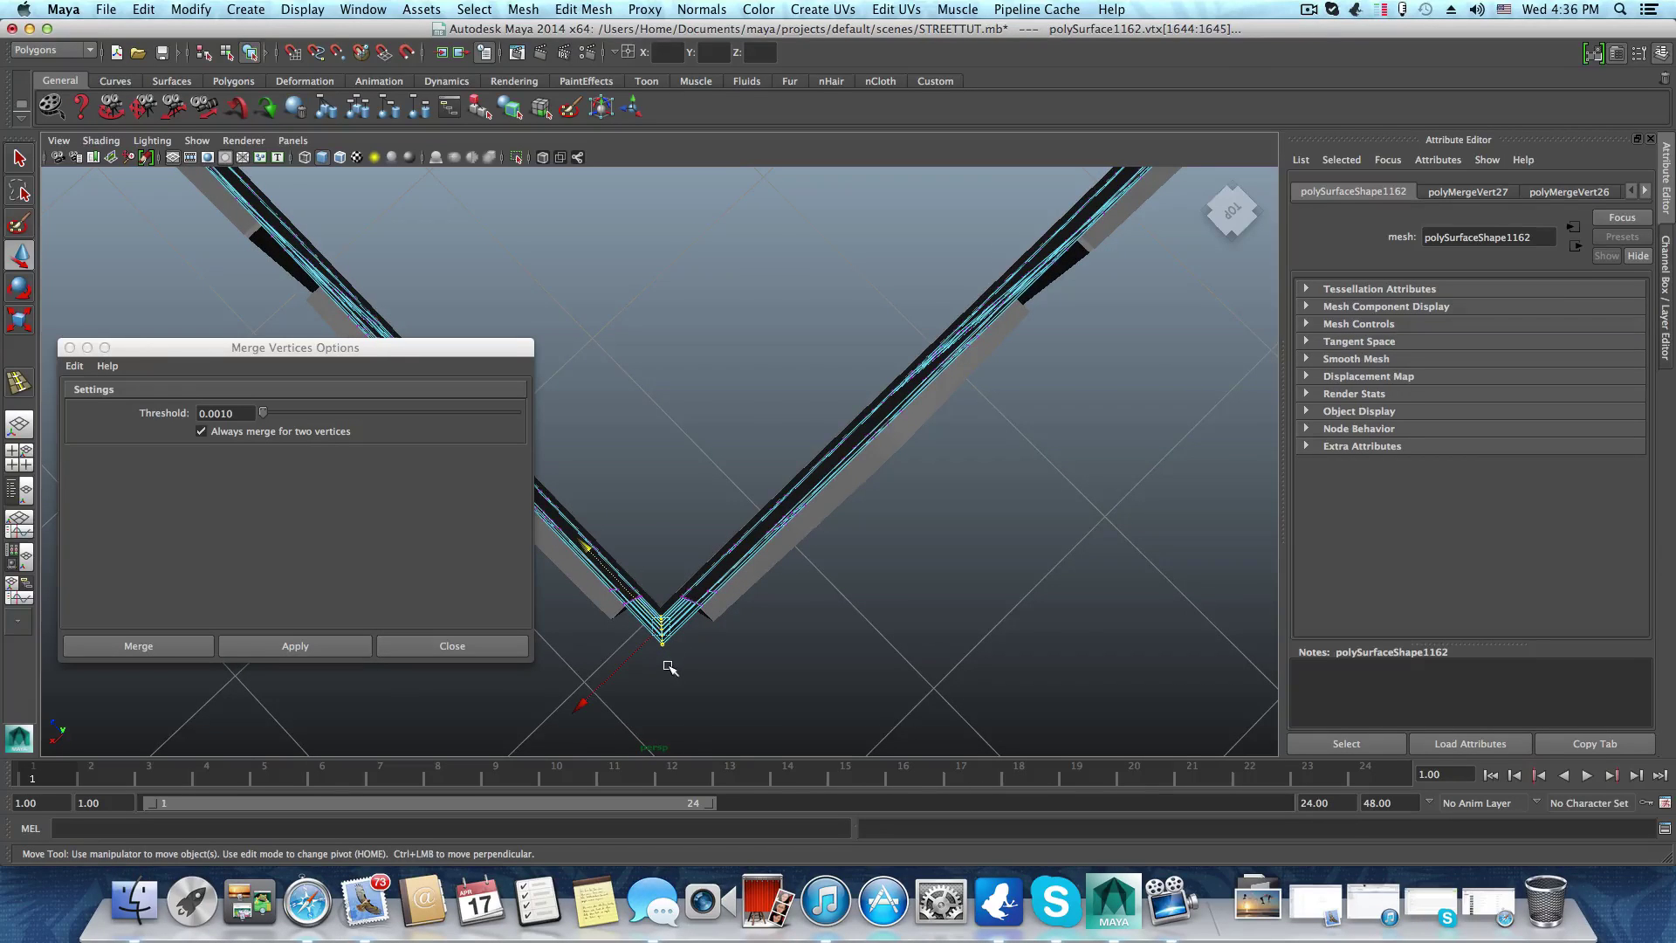
key(g)
Select and merge the vertex columns of the first three panel seams on the opposite long side
alt+drag(891, 647, 686, 522)
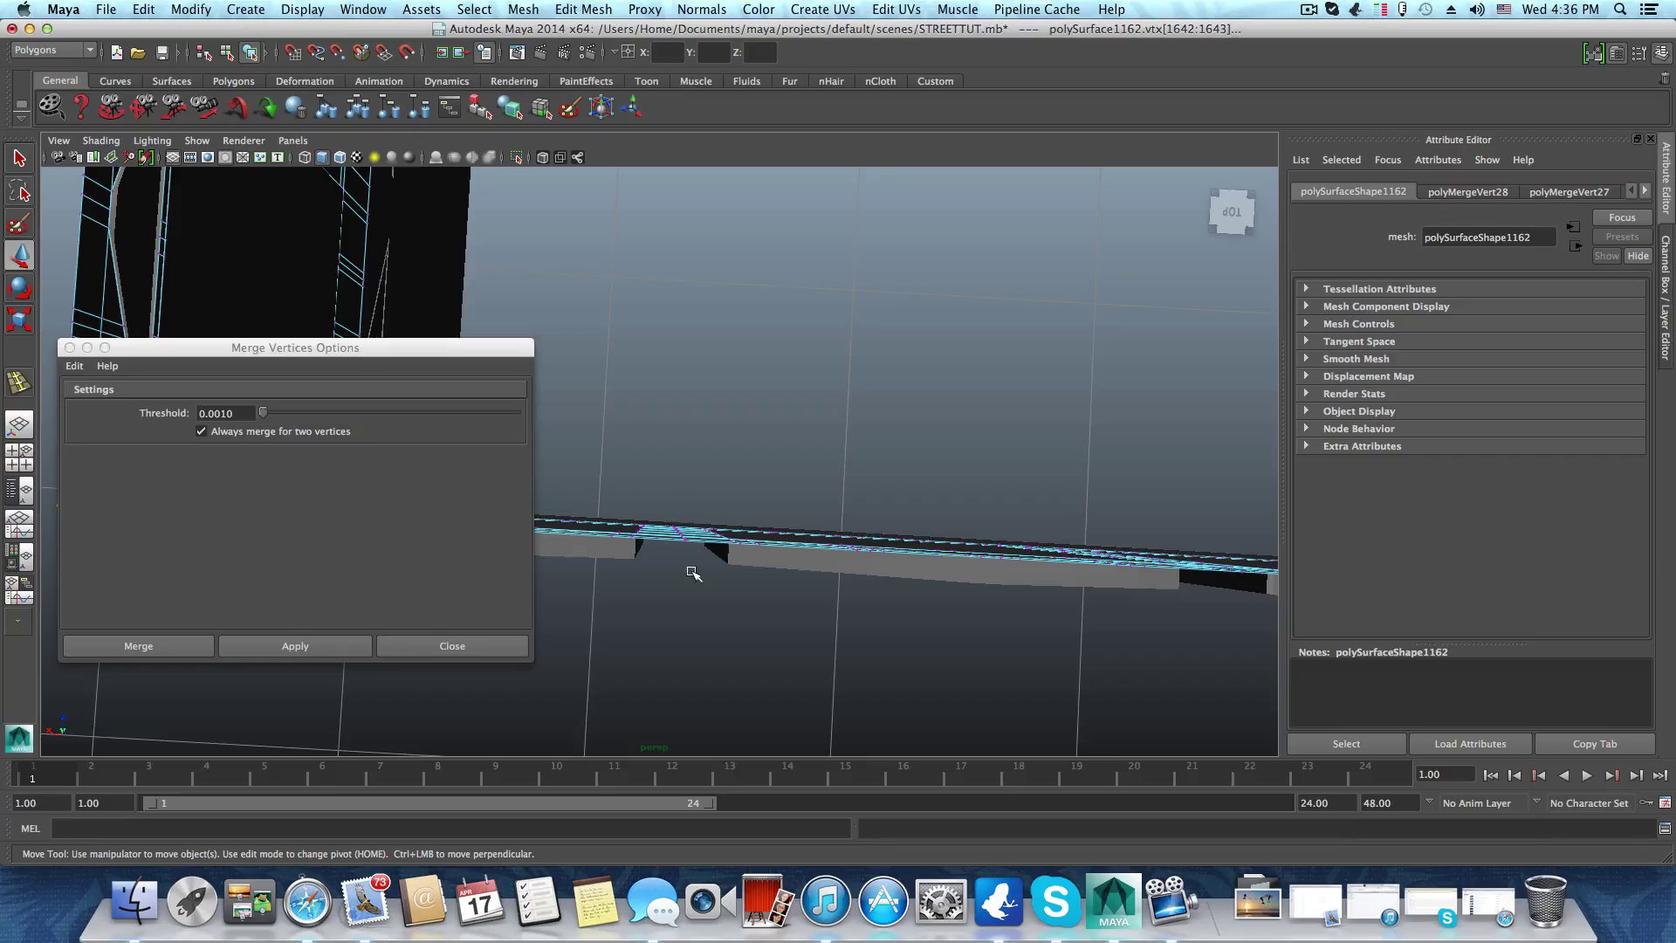
key(g)
alt+middle_drag(1047, 606, 671, 571)
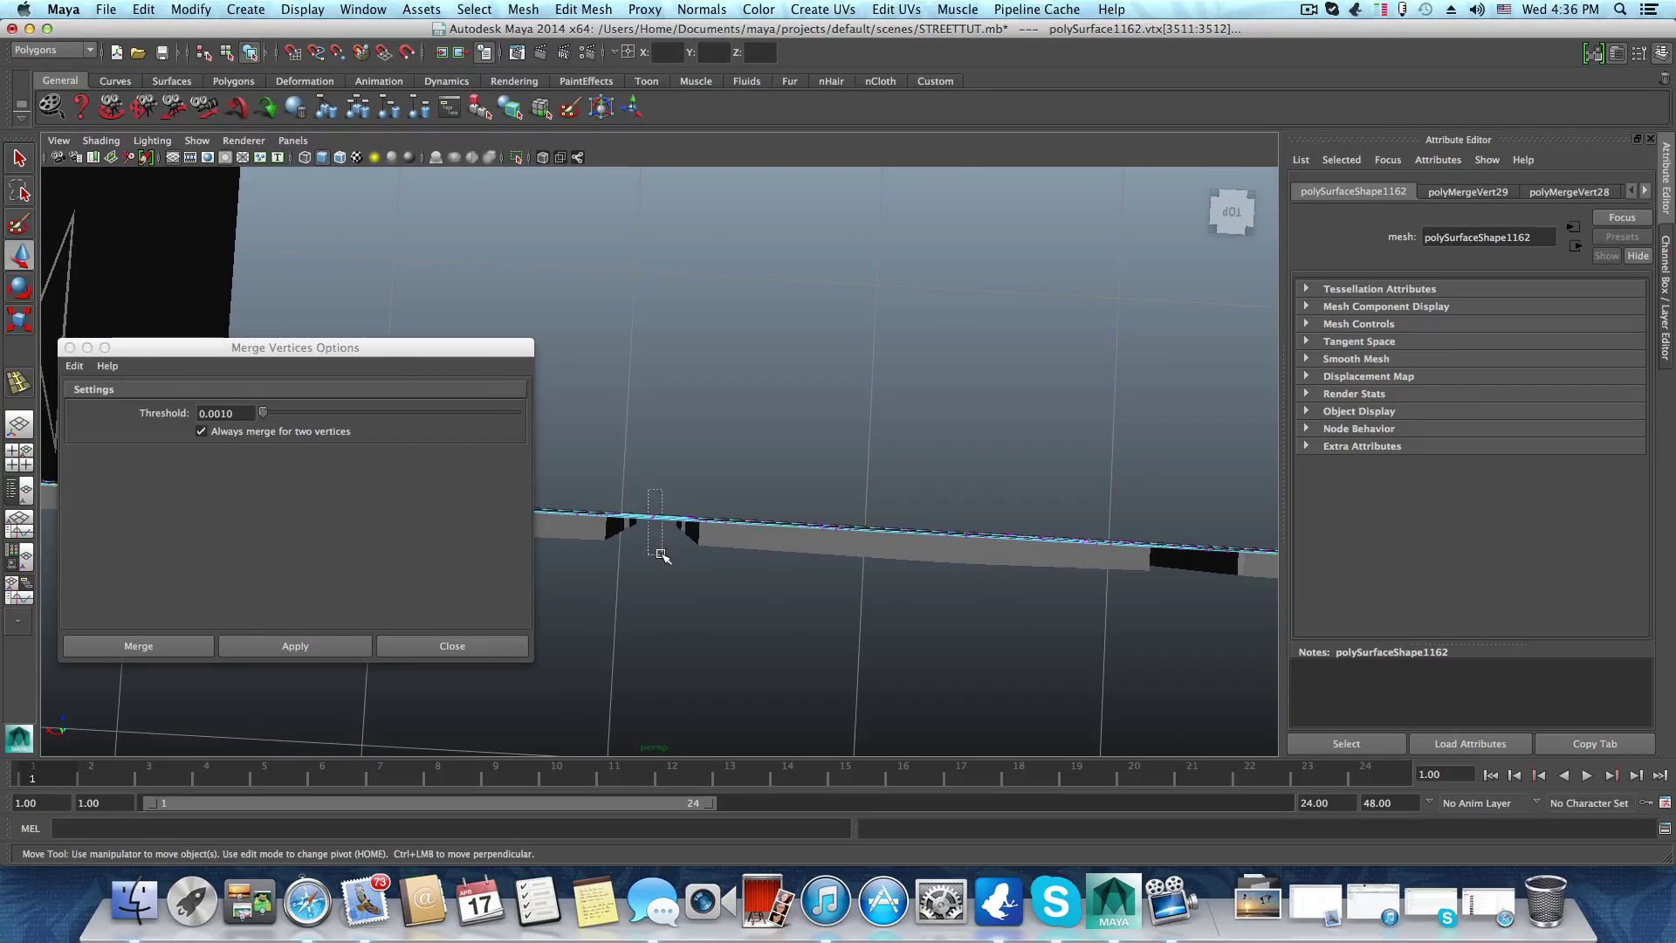
key(g)
alt+middle_drag(1085, 628, 646, 606)
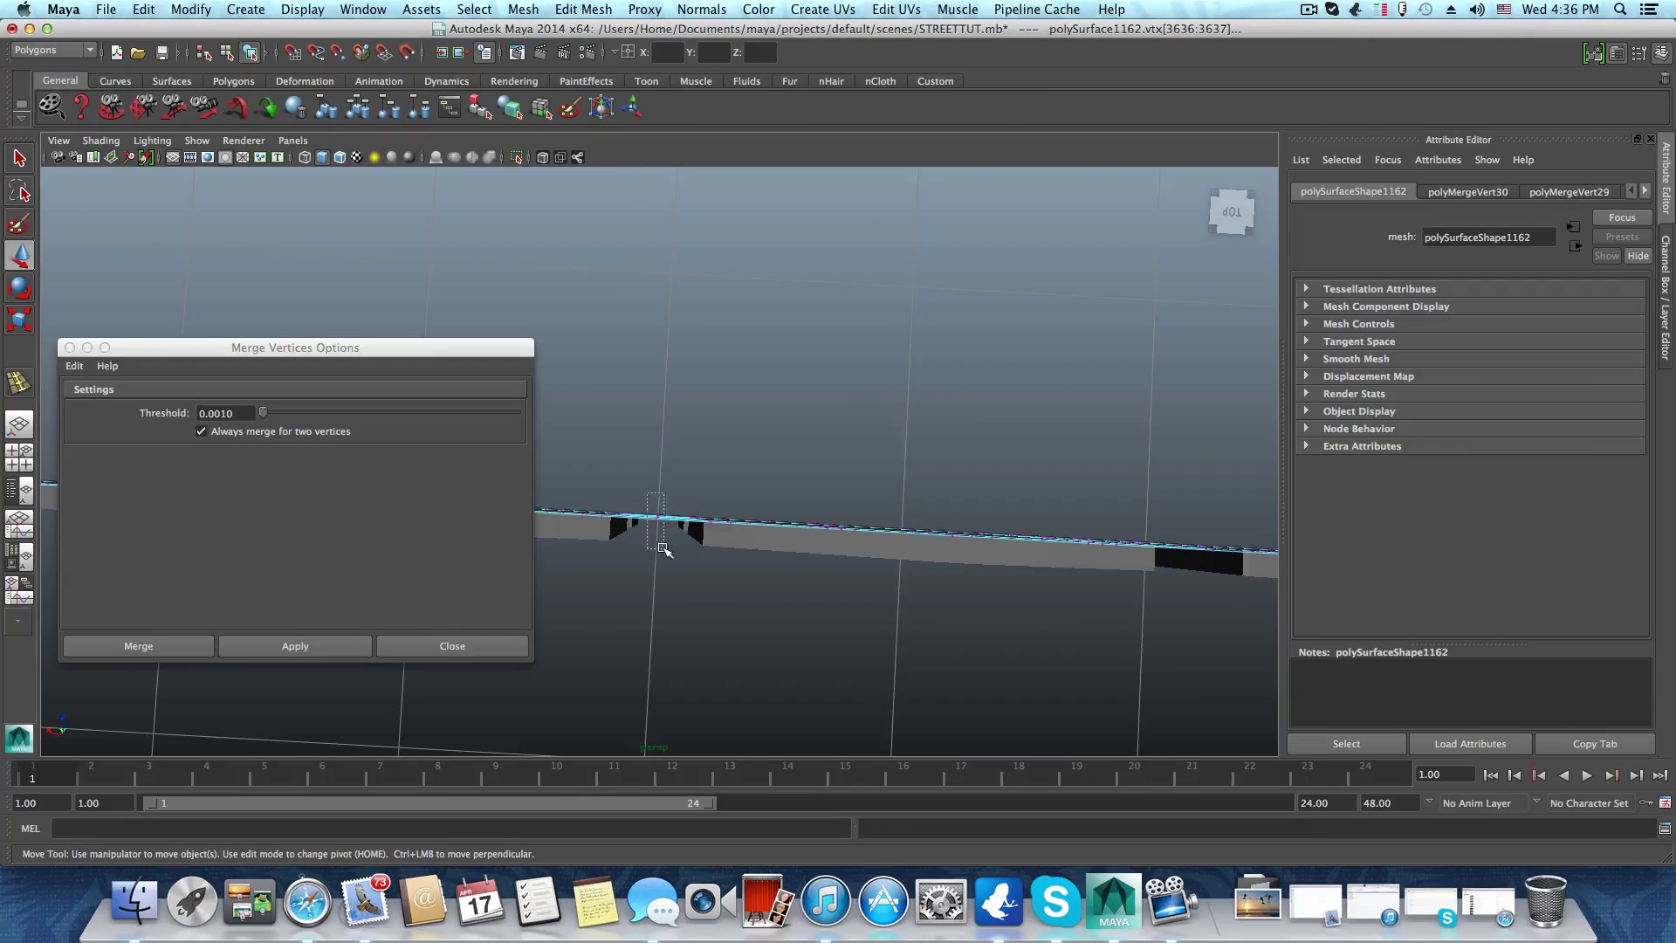
drag(662, 548, 664, 550)
key(g)
Select and merge the vertex columns of the fourth and fifth panel seams on the opposite long side
alt+middle_drag(890, 628, 707, 624)
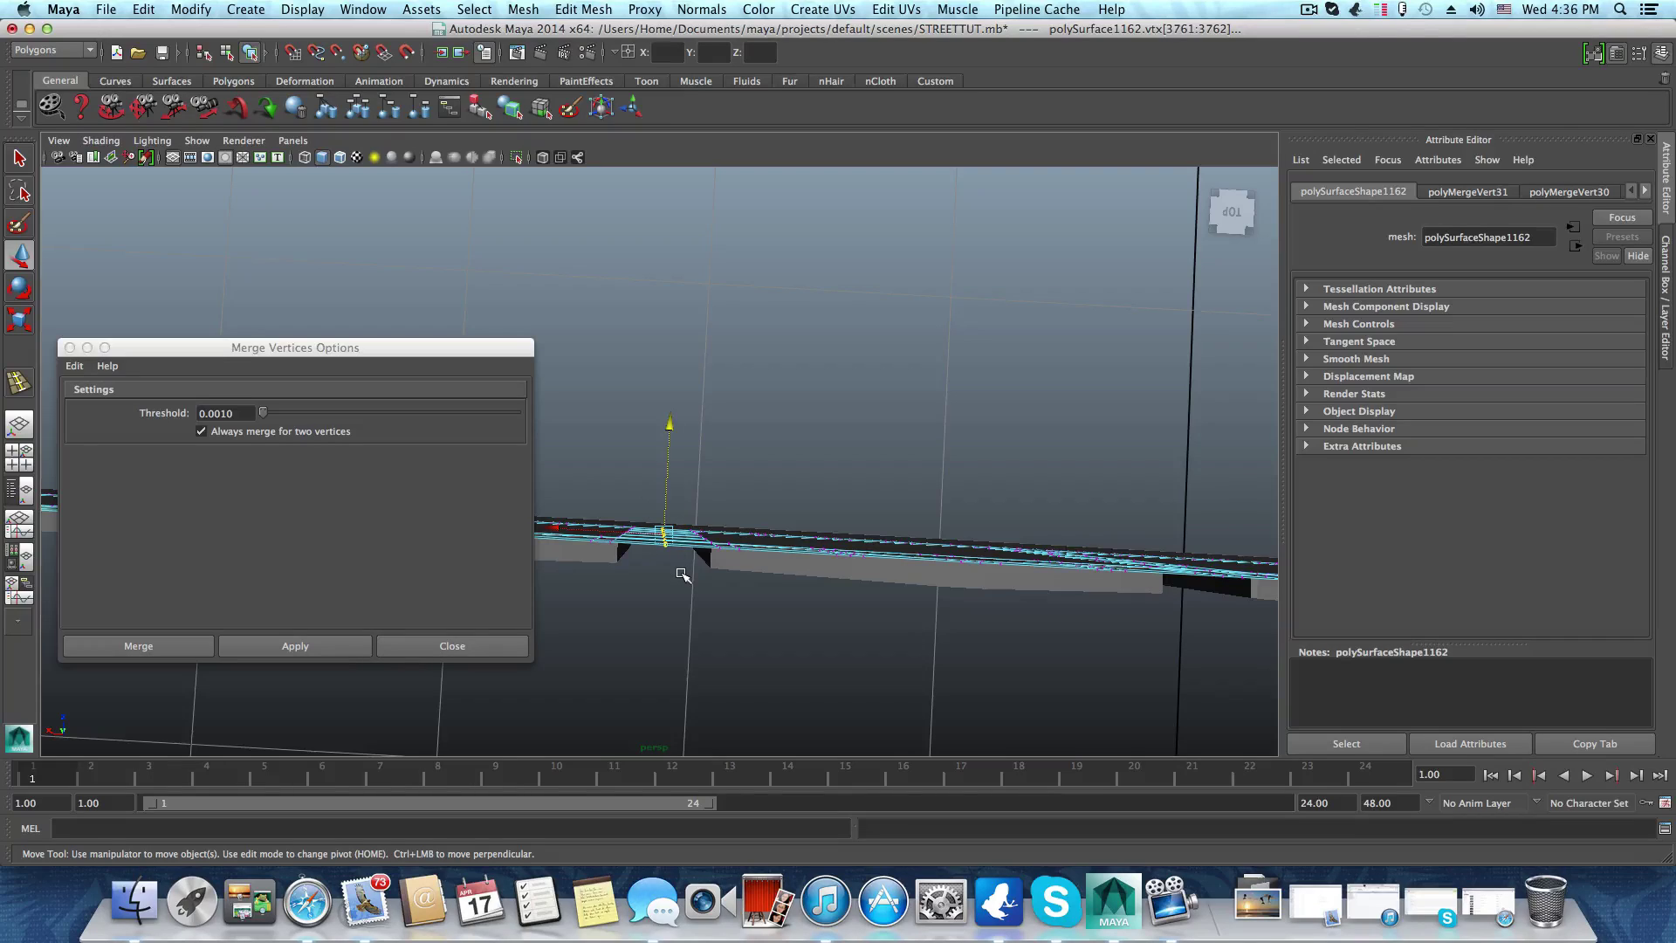
key(g)
alt+middle_drag(1225, 644, 846, 617)
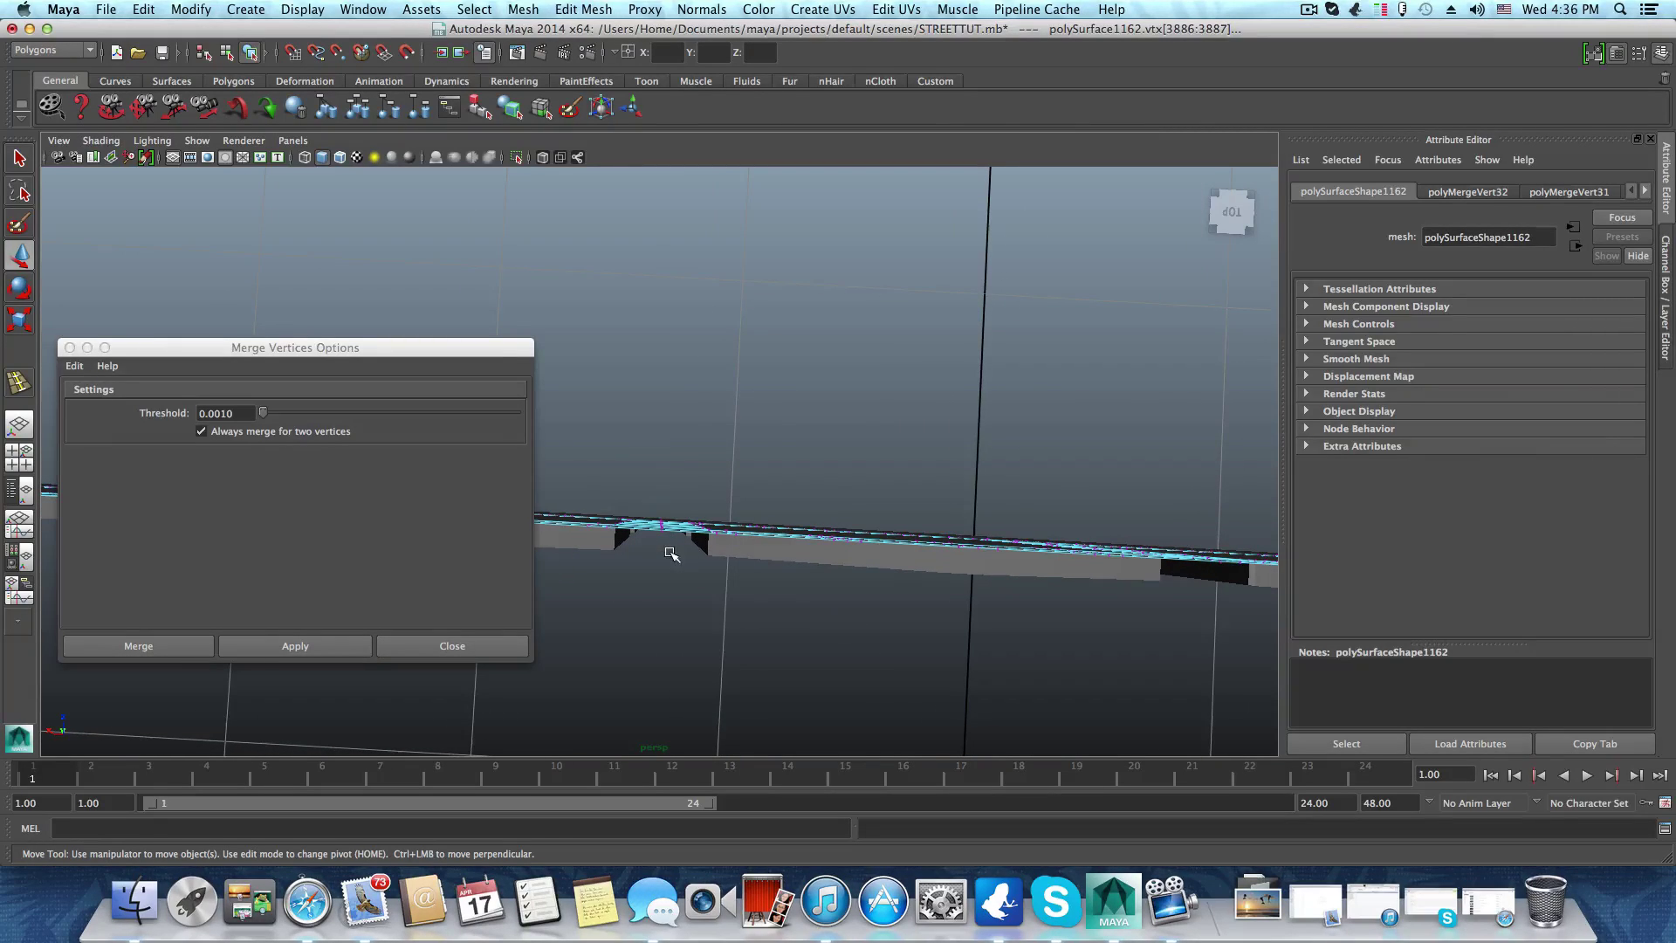
drag(671, 553, 675, 557)
key(g)
Straighten the top view and merge the vertex columns of the sixth and seventh panel seams on this long side
alt+middle_drag(856, 625, 710, 632)
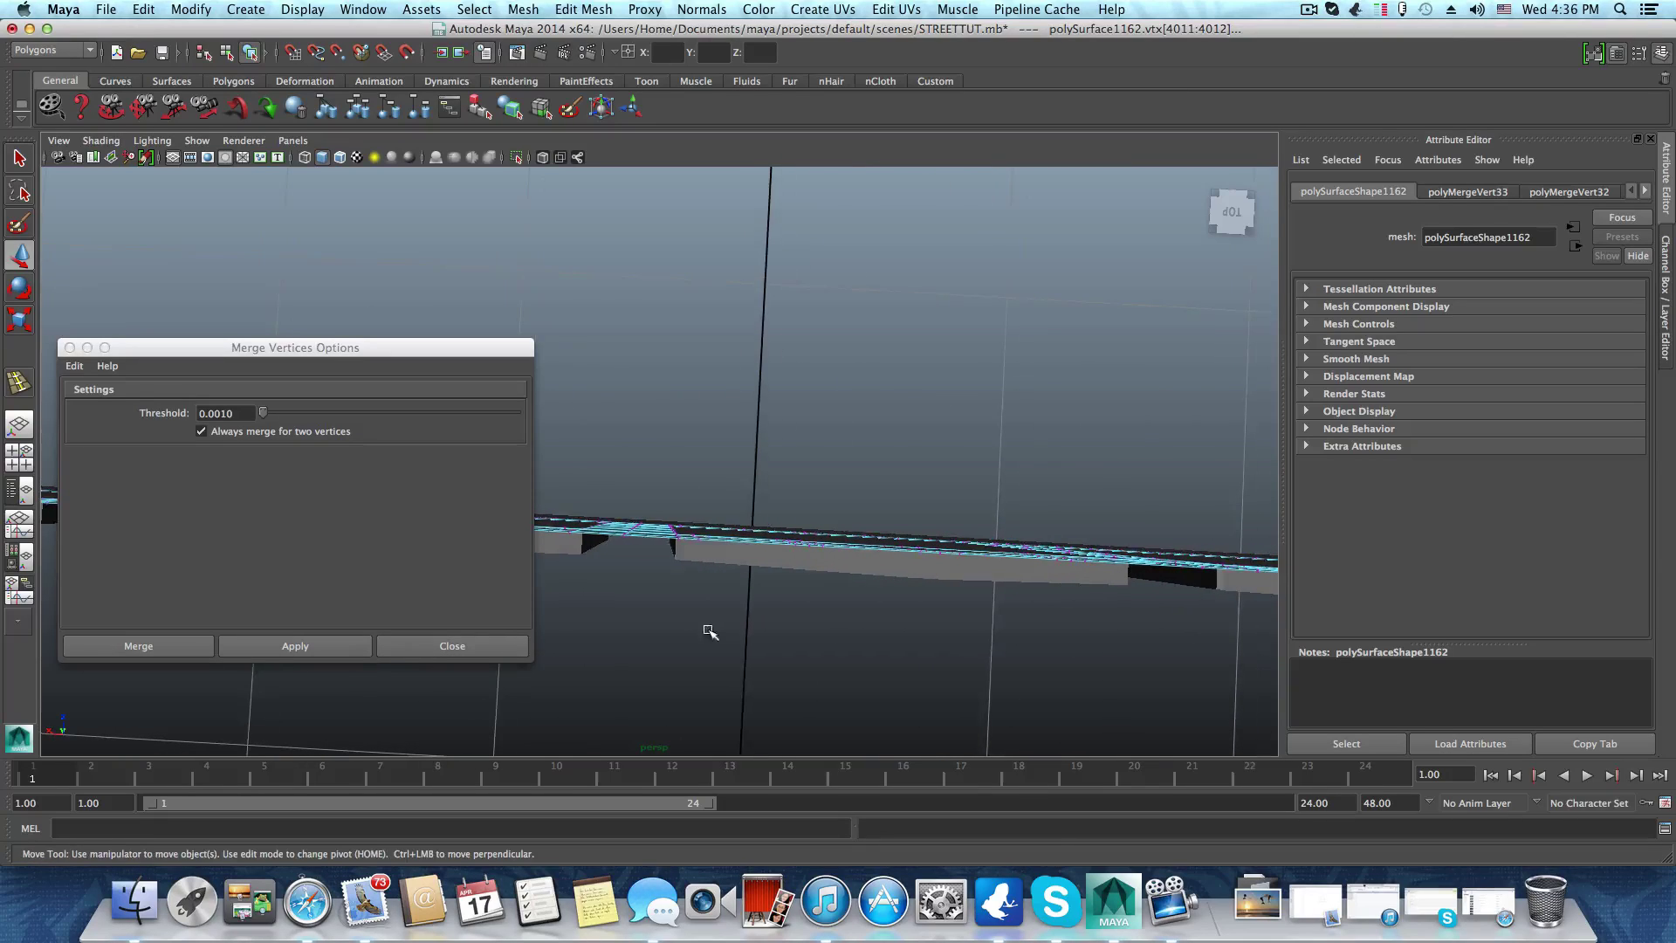
alt+drag(769, 626, 776, 622)
alt+middle_drag(777, 621, 856, 636)
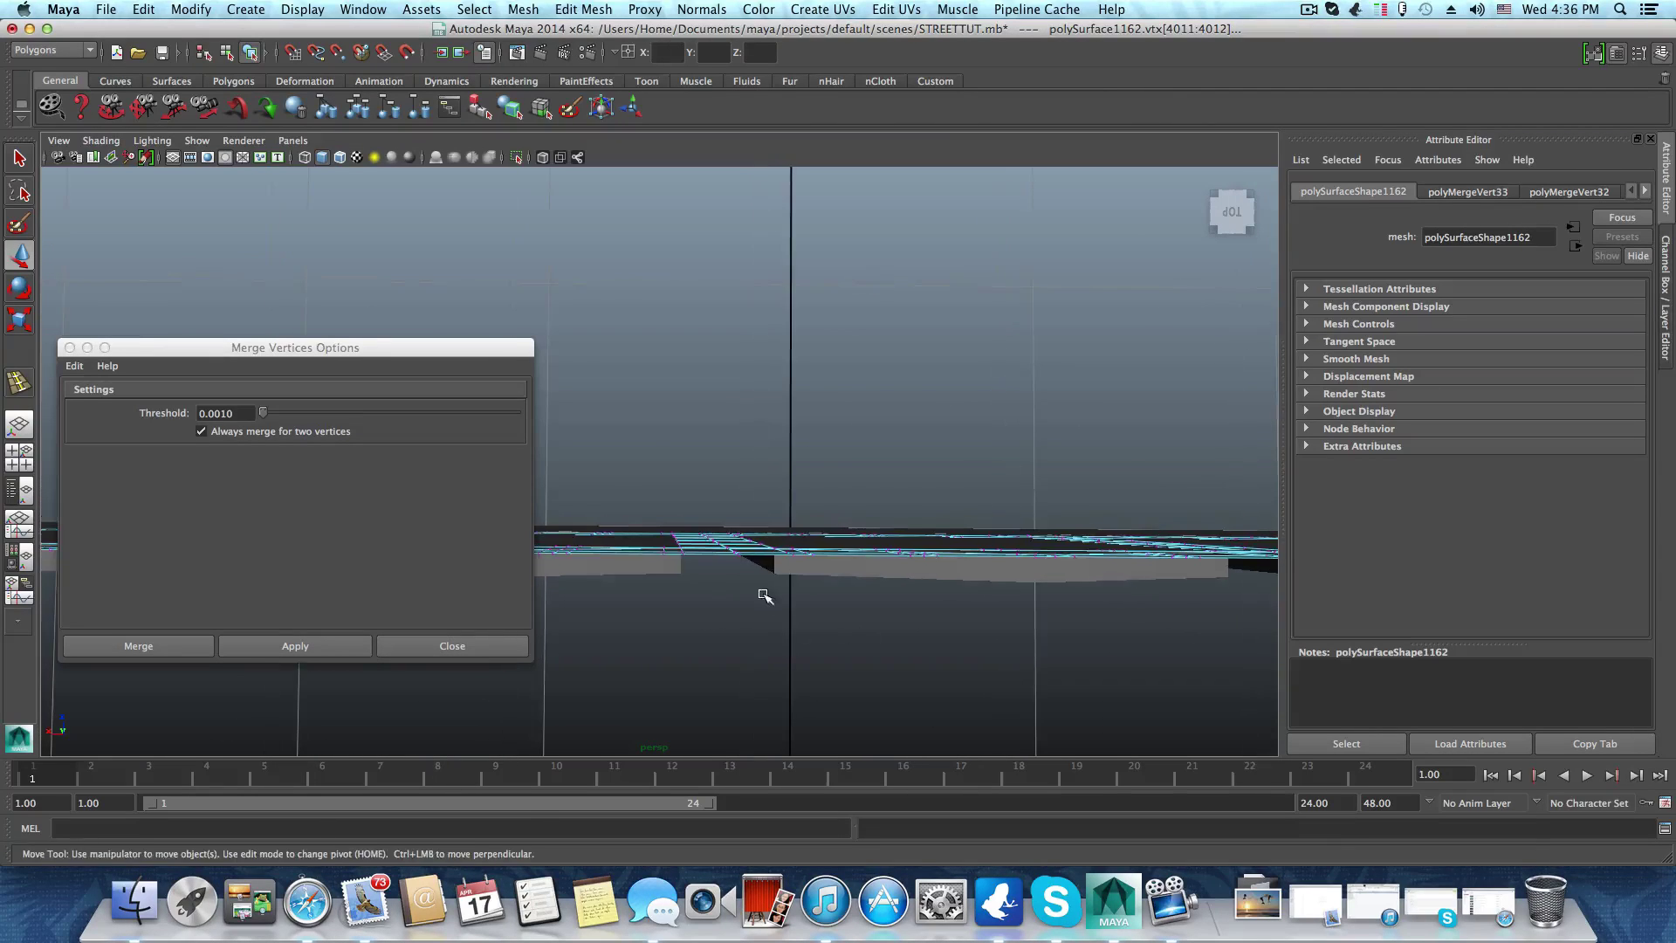
alt+middle_drag(767, 595, 716, 575)
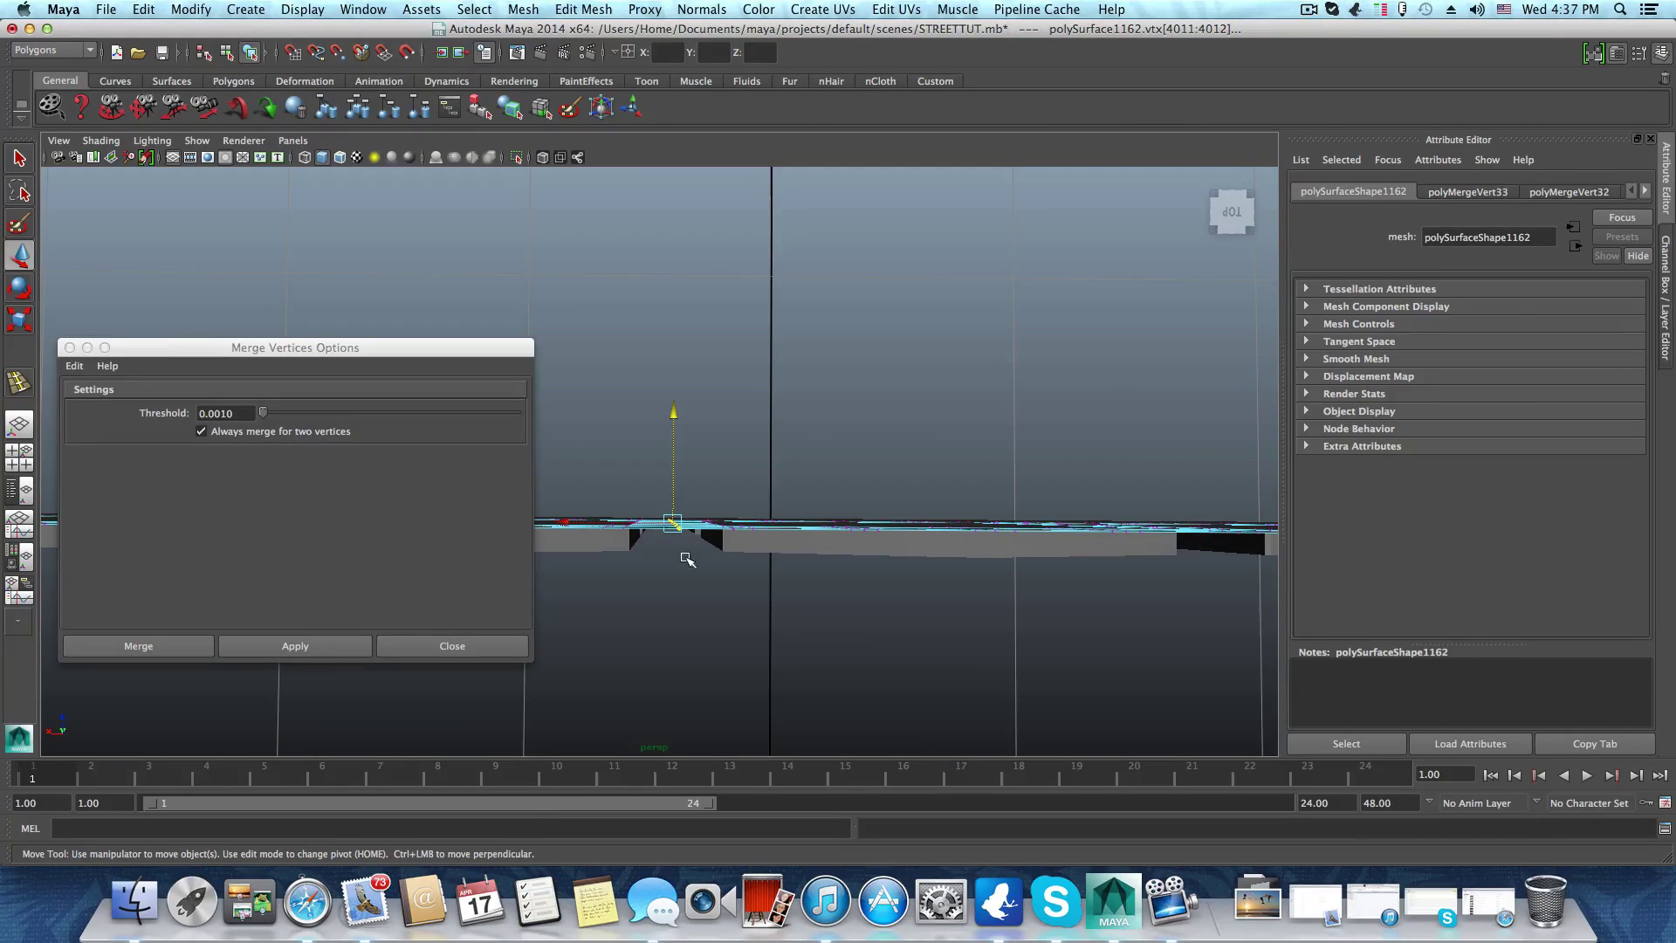
key(g)
alt+middle_drag(1027, 638, 718, 635)
alt+middle_drag(848, 637, 698, 624)
drag(652, 486, 668, 579)
key(g)
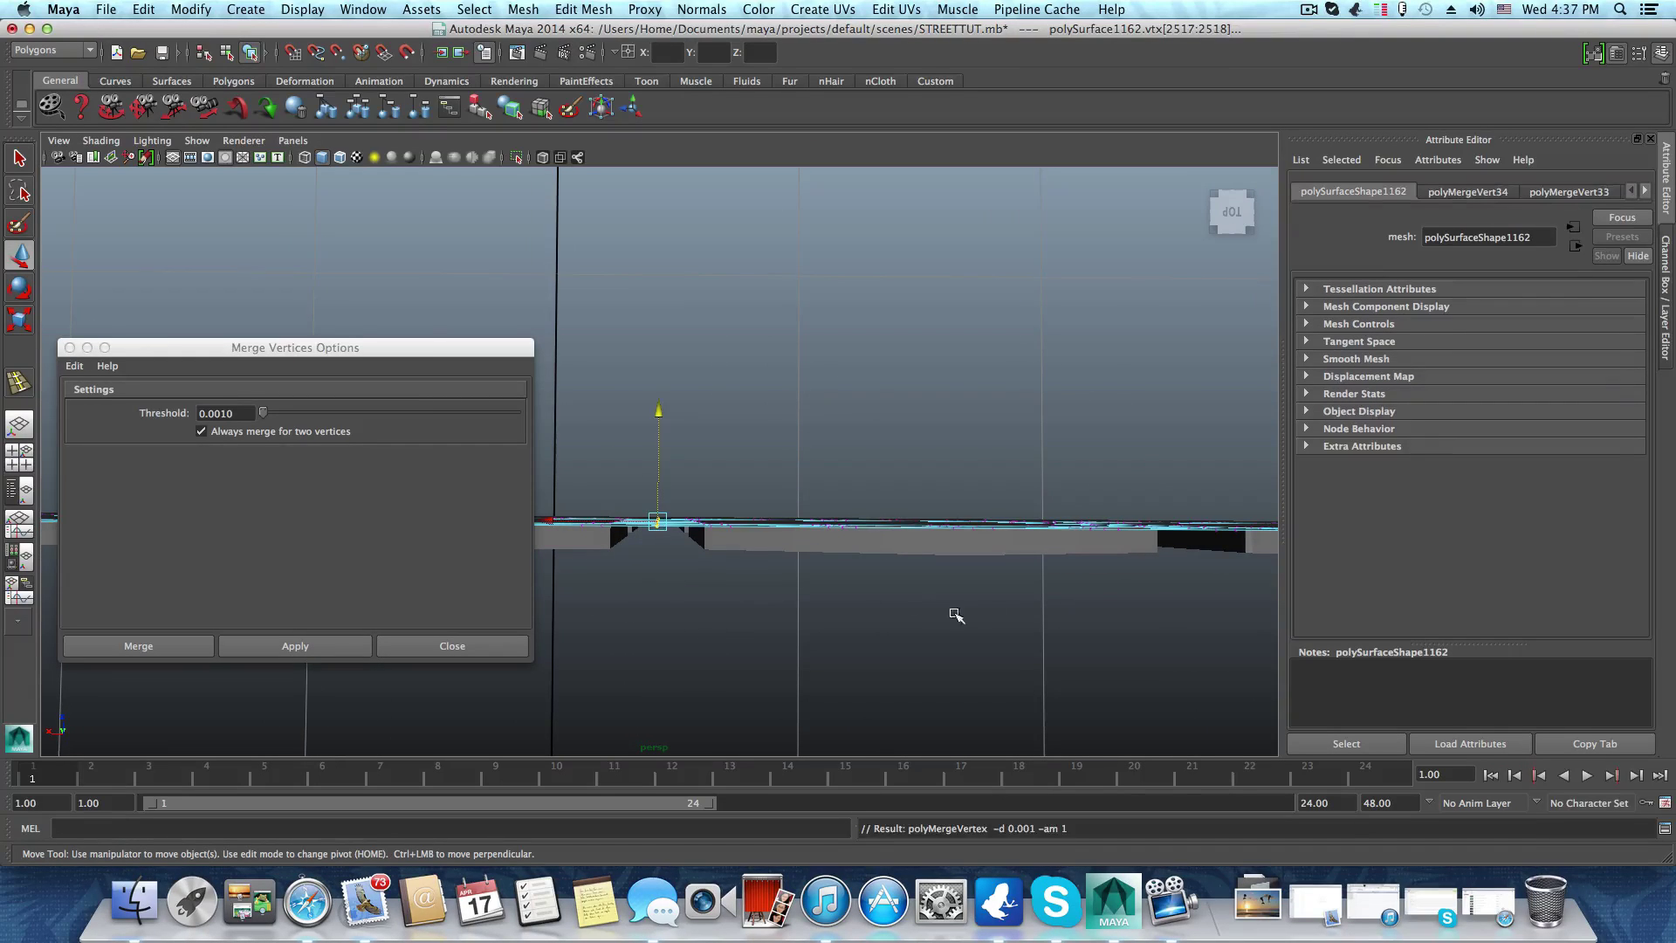
Select and merge the vertex columns of the eighth and ninth panel seams on this long side
alt+middle_drag(960, 615, 699, 625)
alt+middle_drag(873, 625, 766, 636)
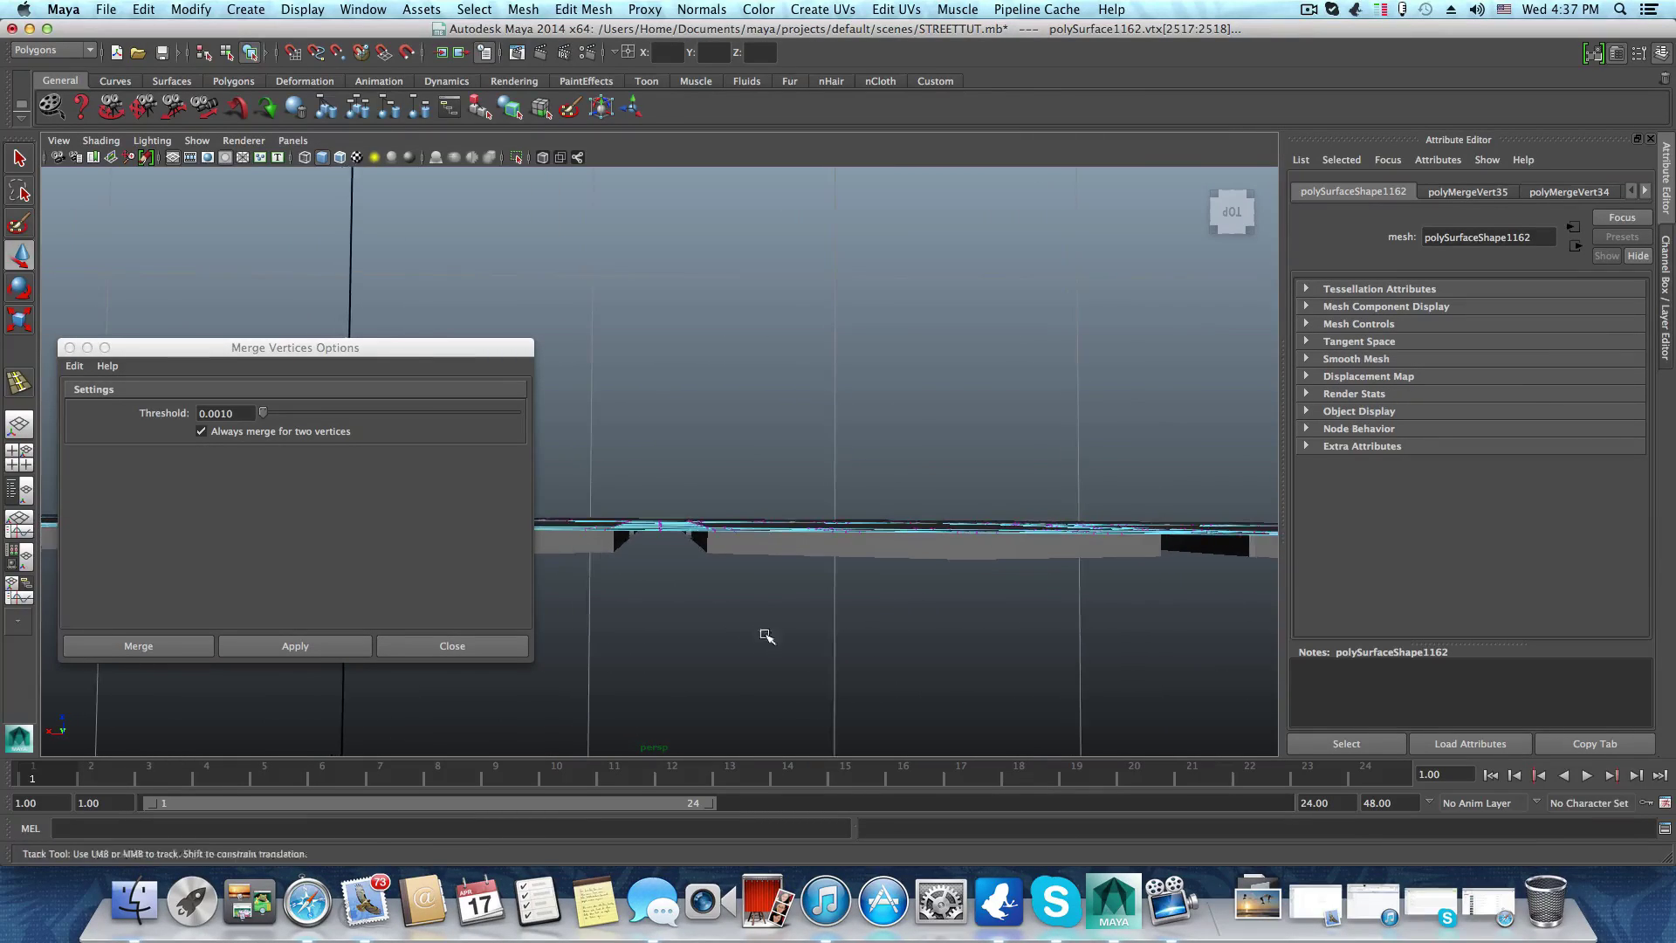
drag(672, 551, 672, 551)
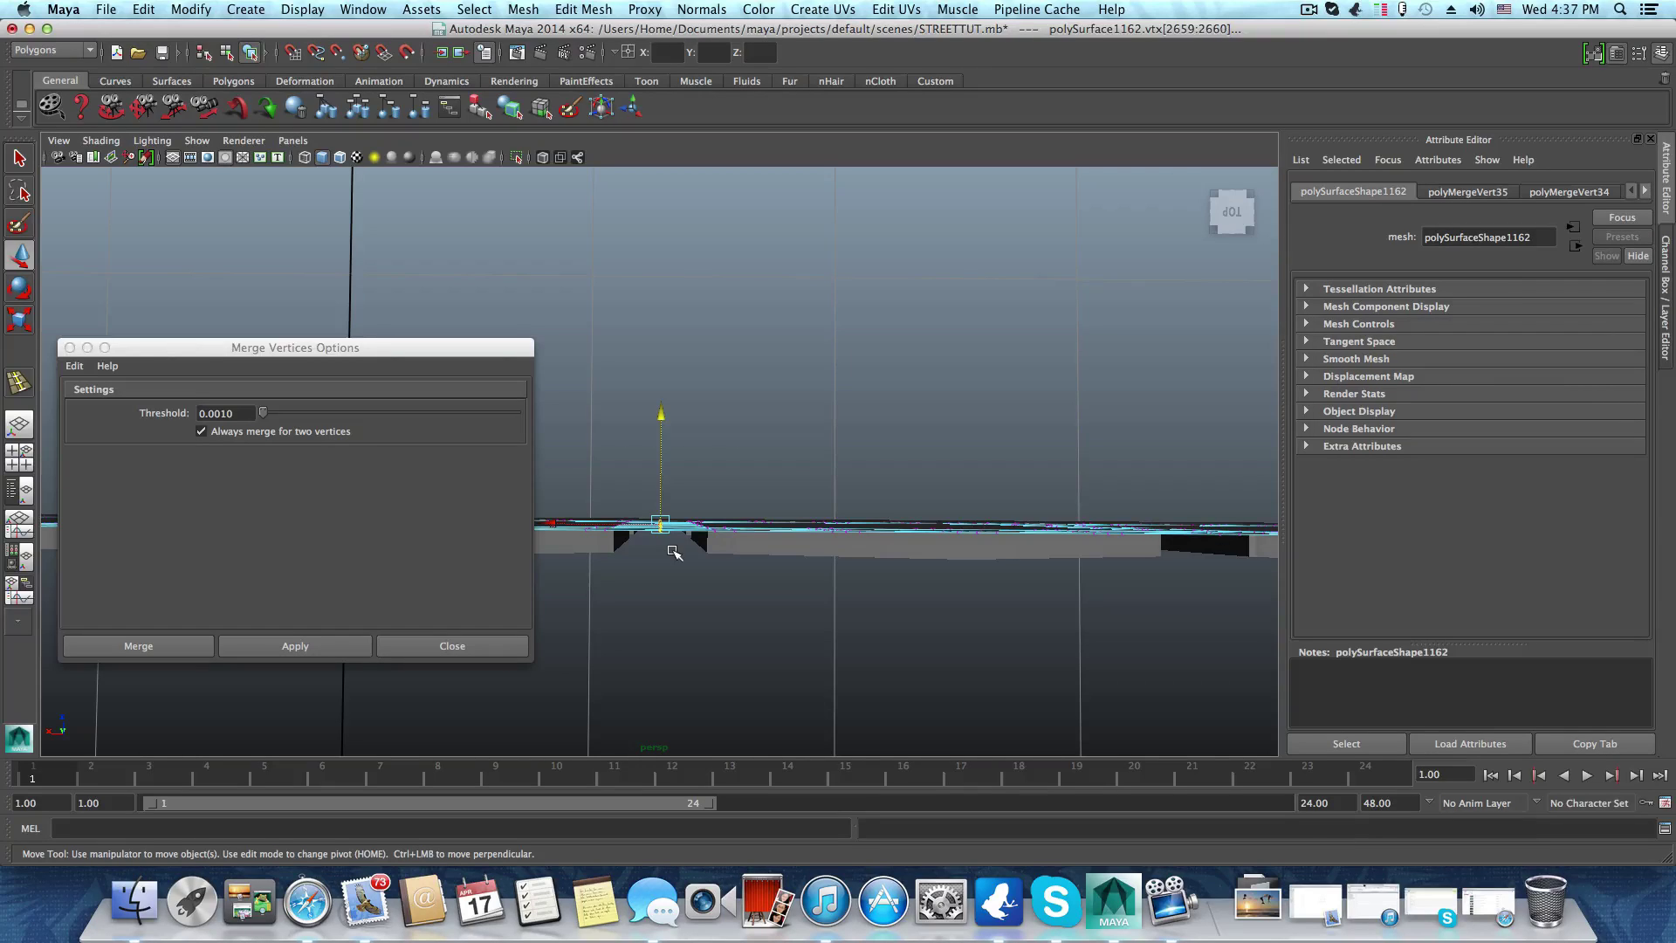
key(g)
alt+middle_drag(998, 648, 657, 648)
key(g)
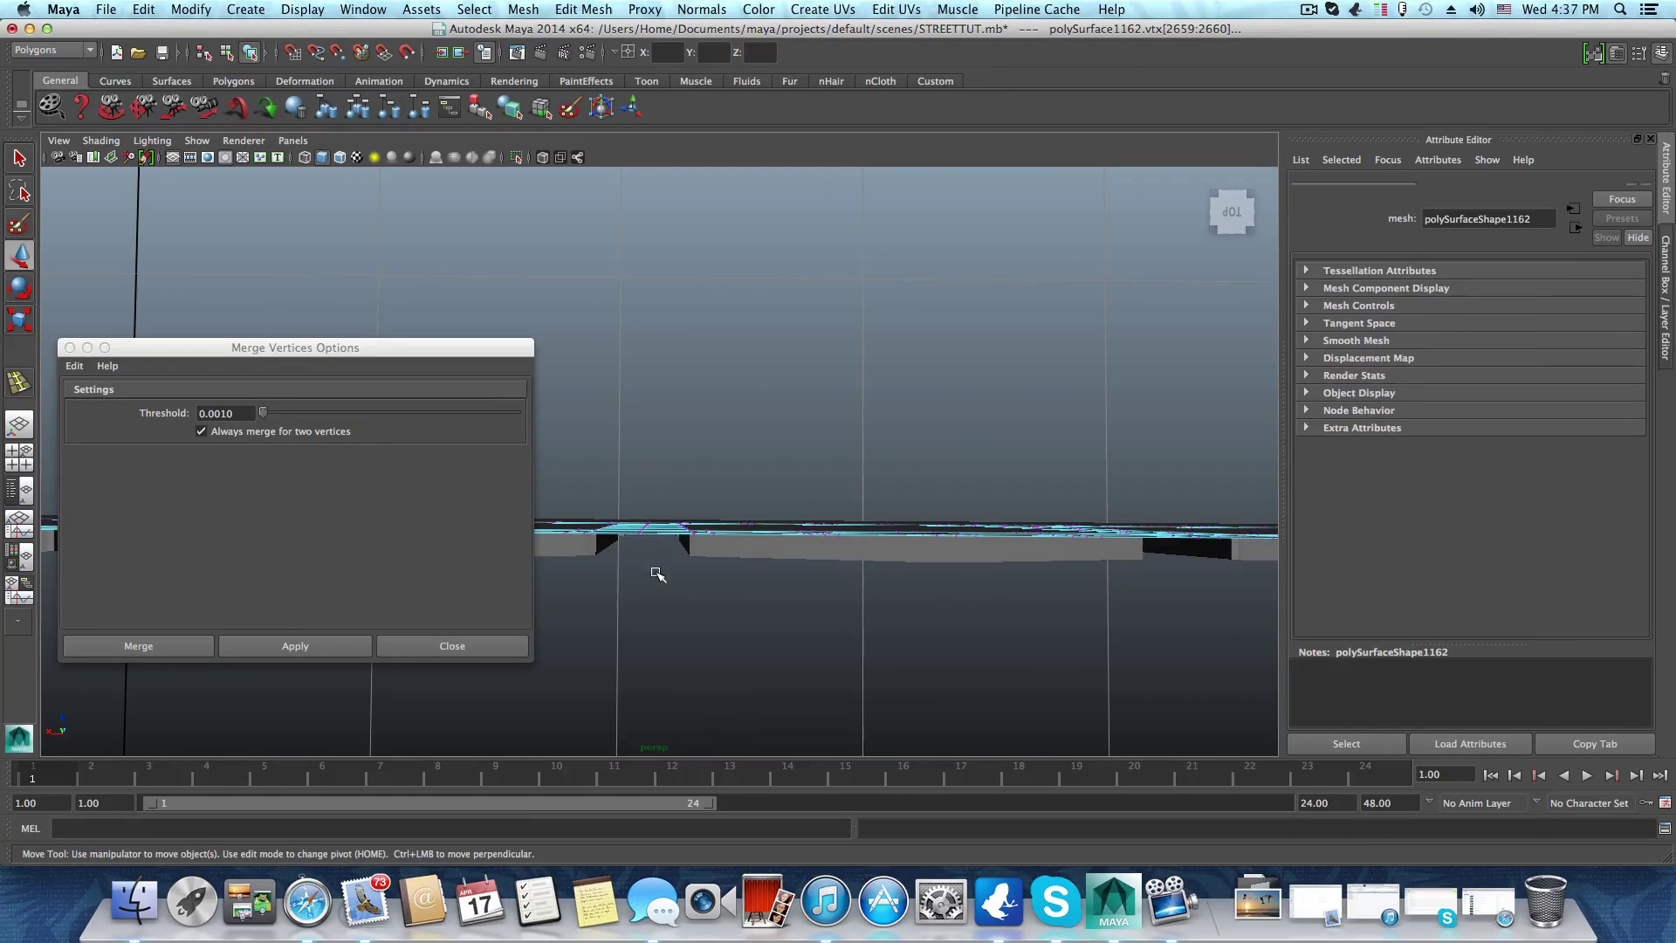
alt+middle_drag(748, 568, 650, 611)
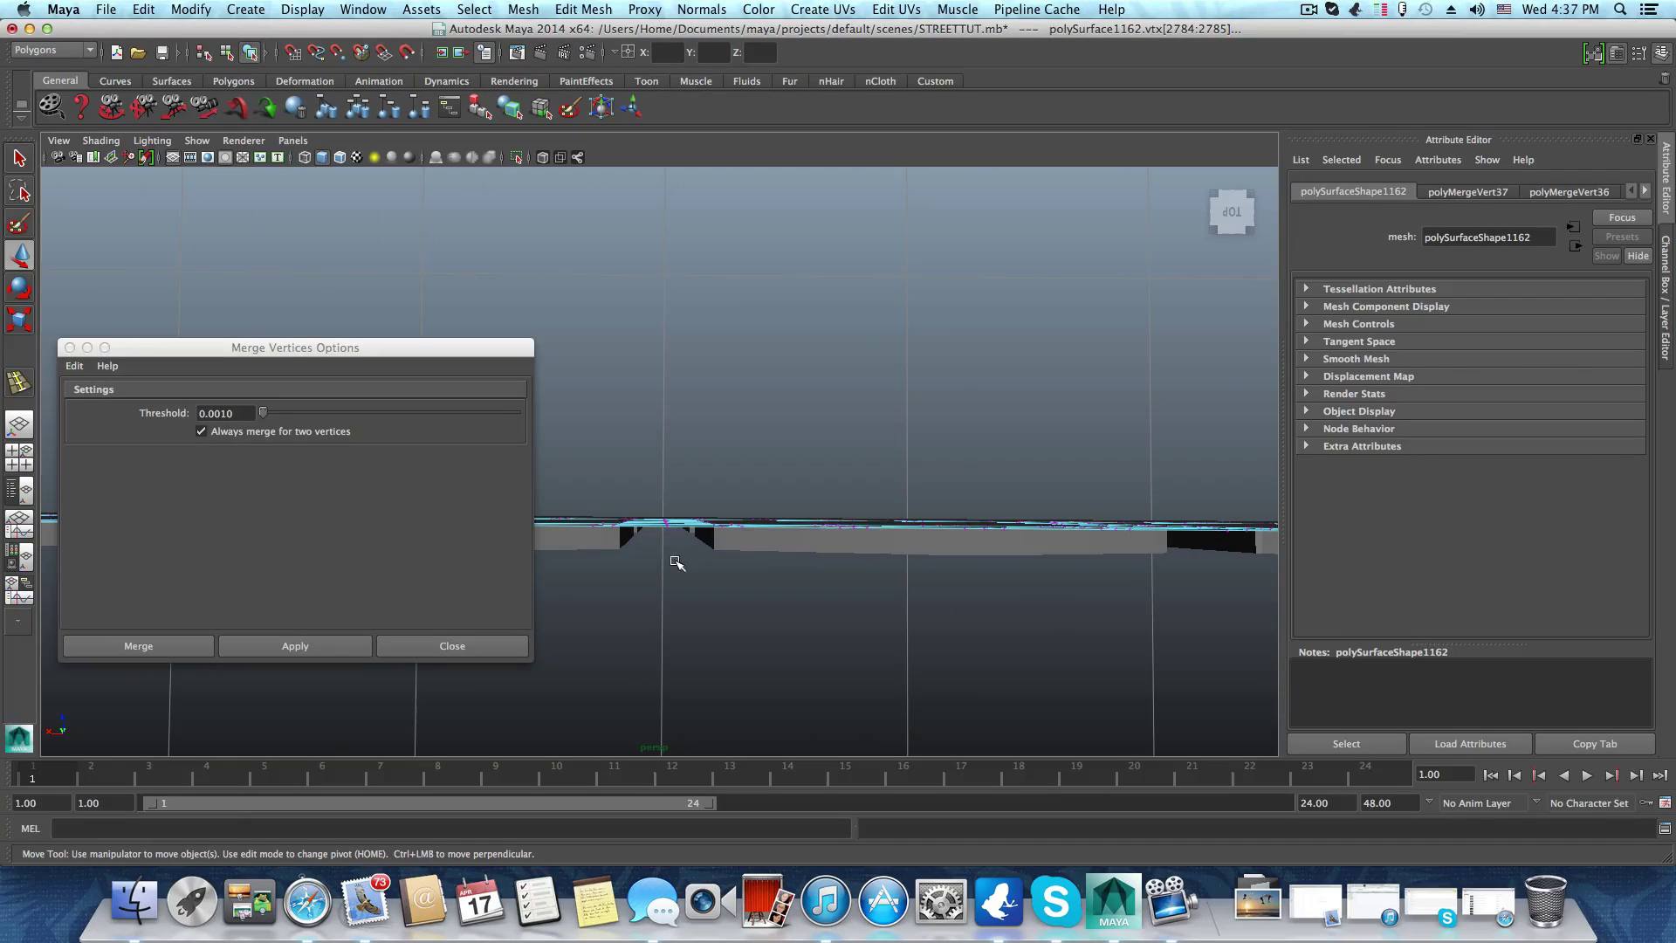
Select and merge the vertex columns of the remaining panel seams on this long side, up to the last one before the corner
key(g)
alt+middle_drag(1010, 628, 639, 639)
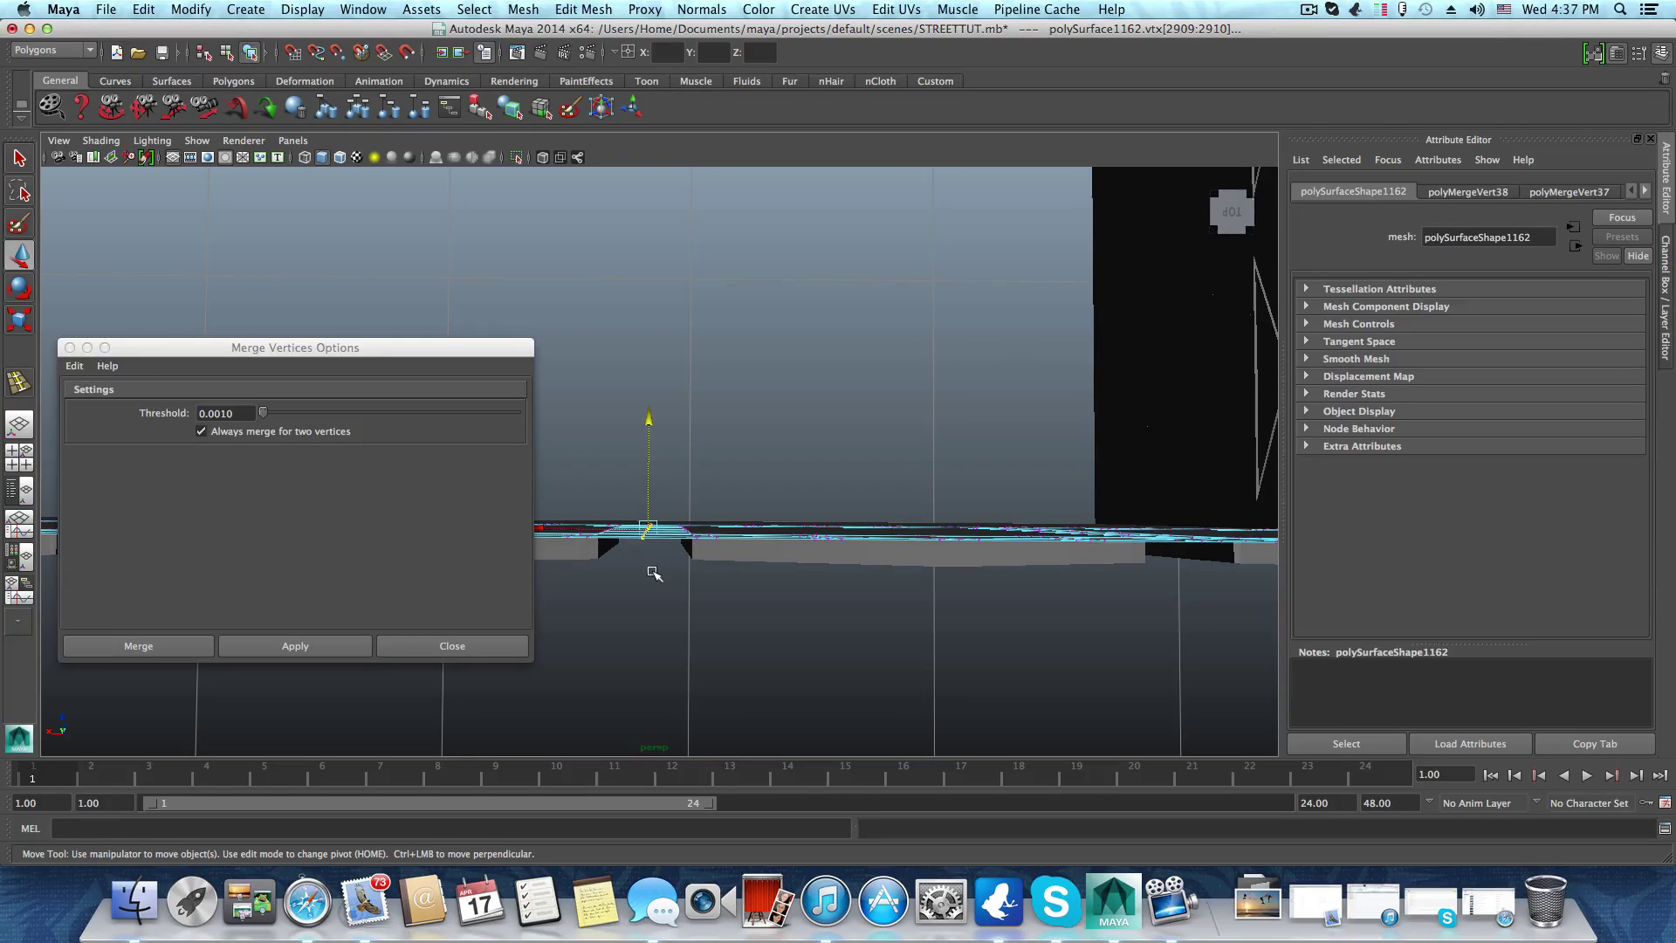
key(g)
alt+middle_drag(905, 632, 696, 611)
drag(684, 568, 689, 576)
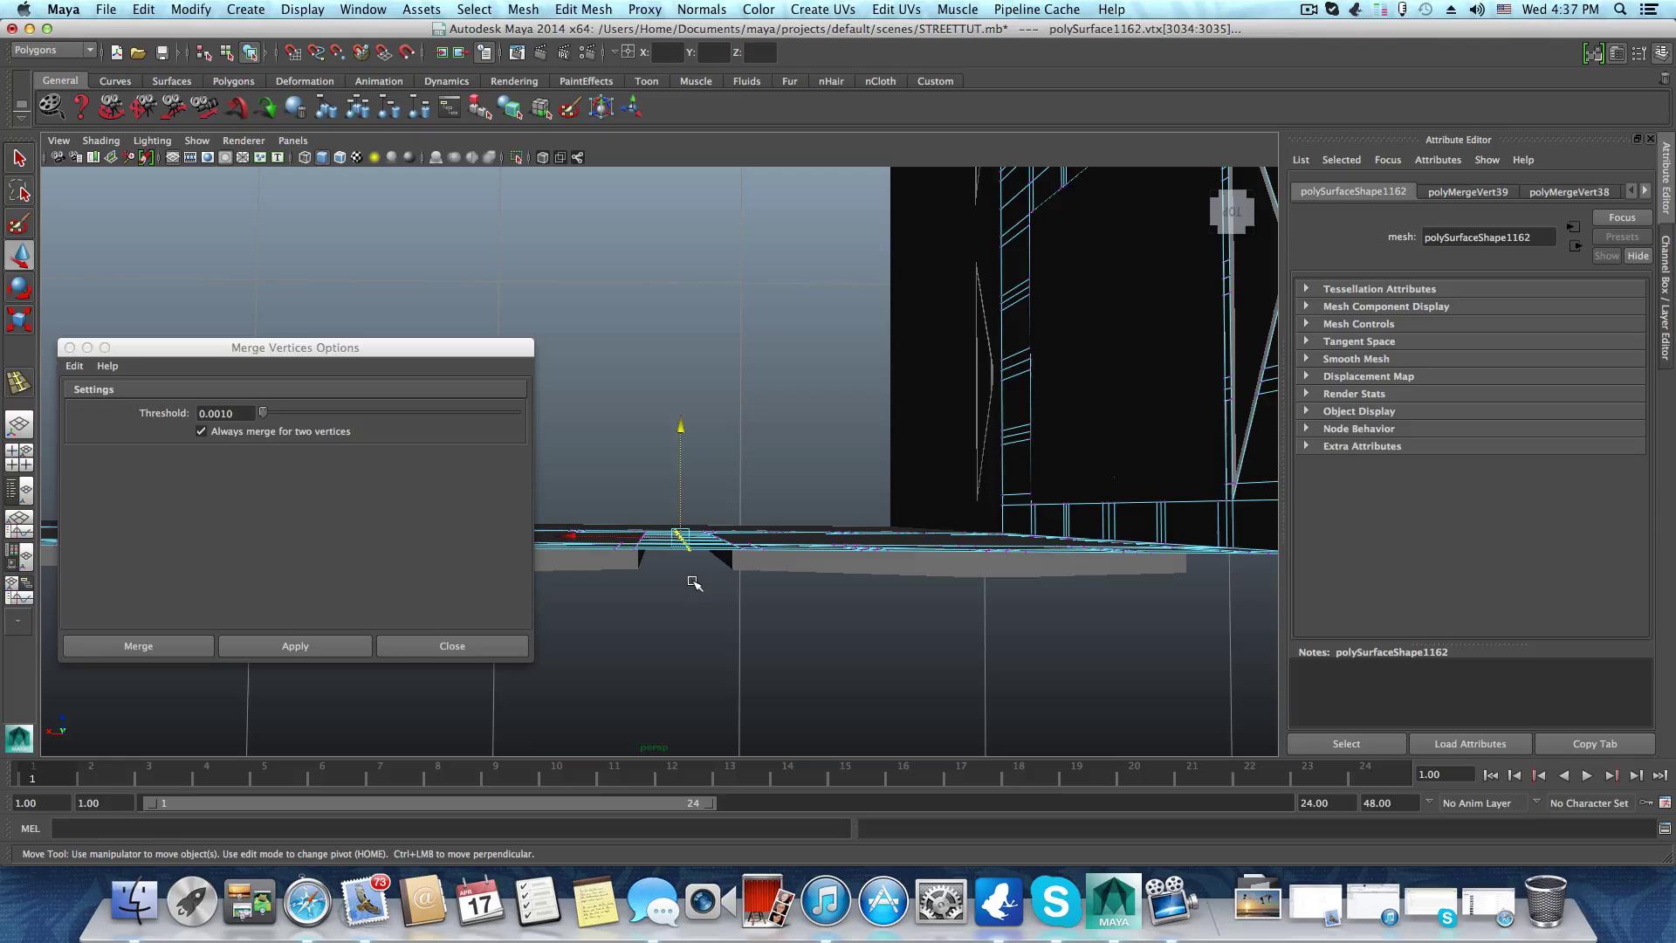
key(g)
Test the weld at the upper storey's corner by moving one corner vertex sideways, and undo the move
alt+drag(935, 625, 618, 527)
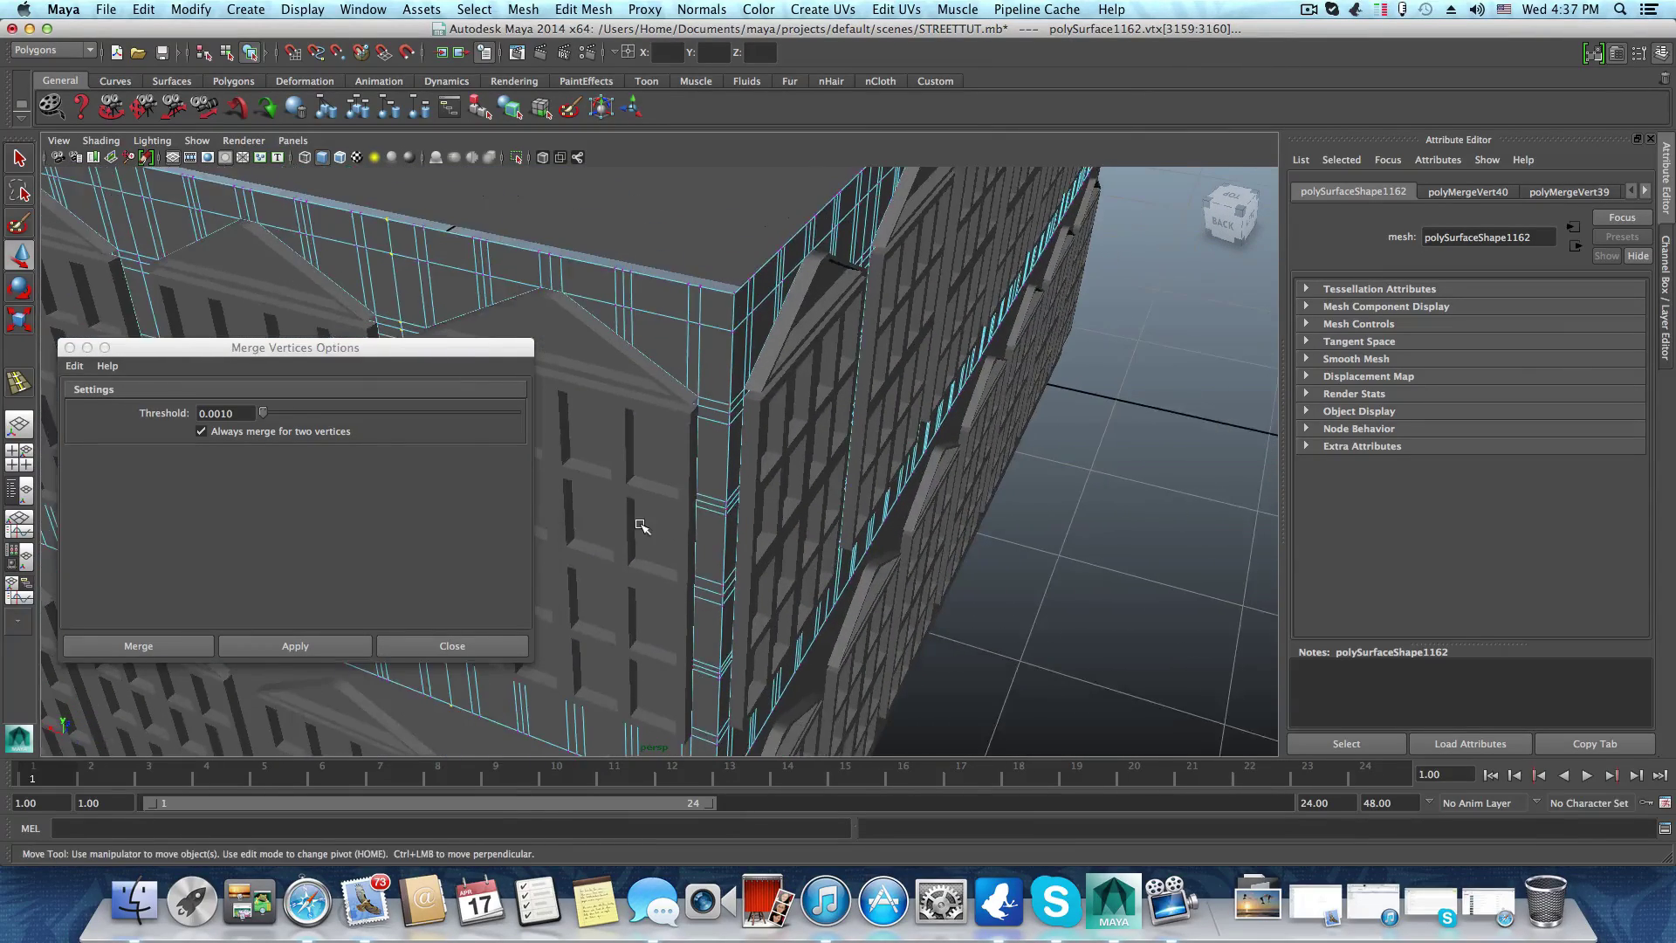
scroll(642, 526, up, 5)
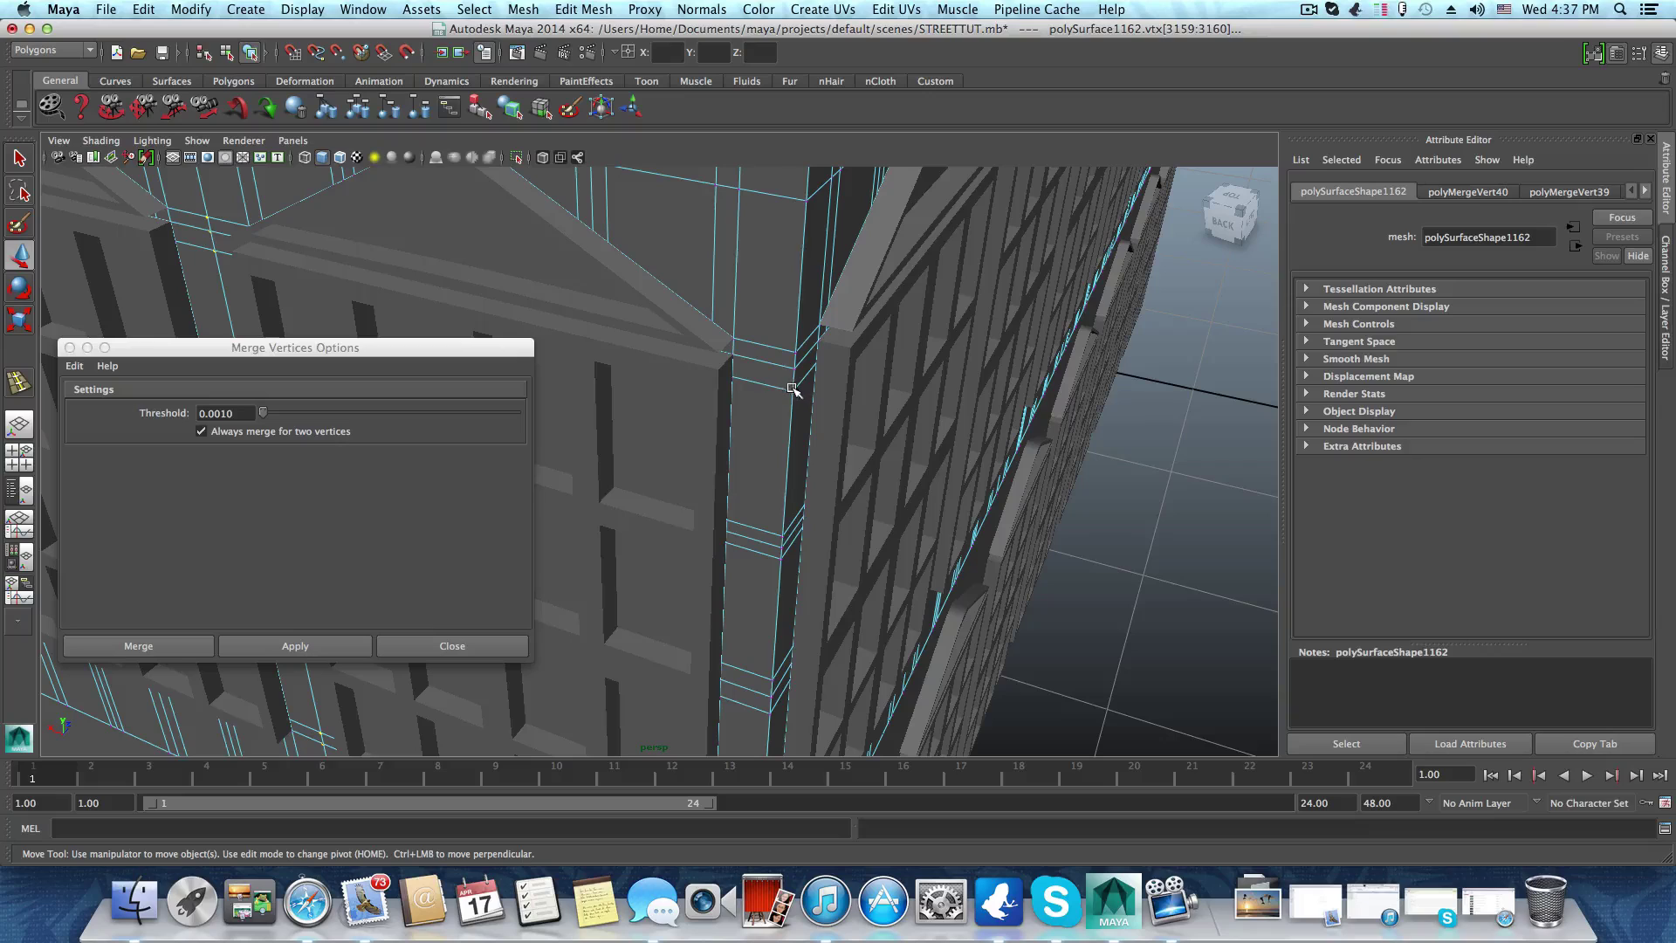
click(792, 389)
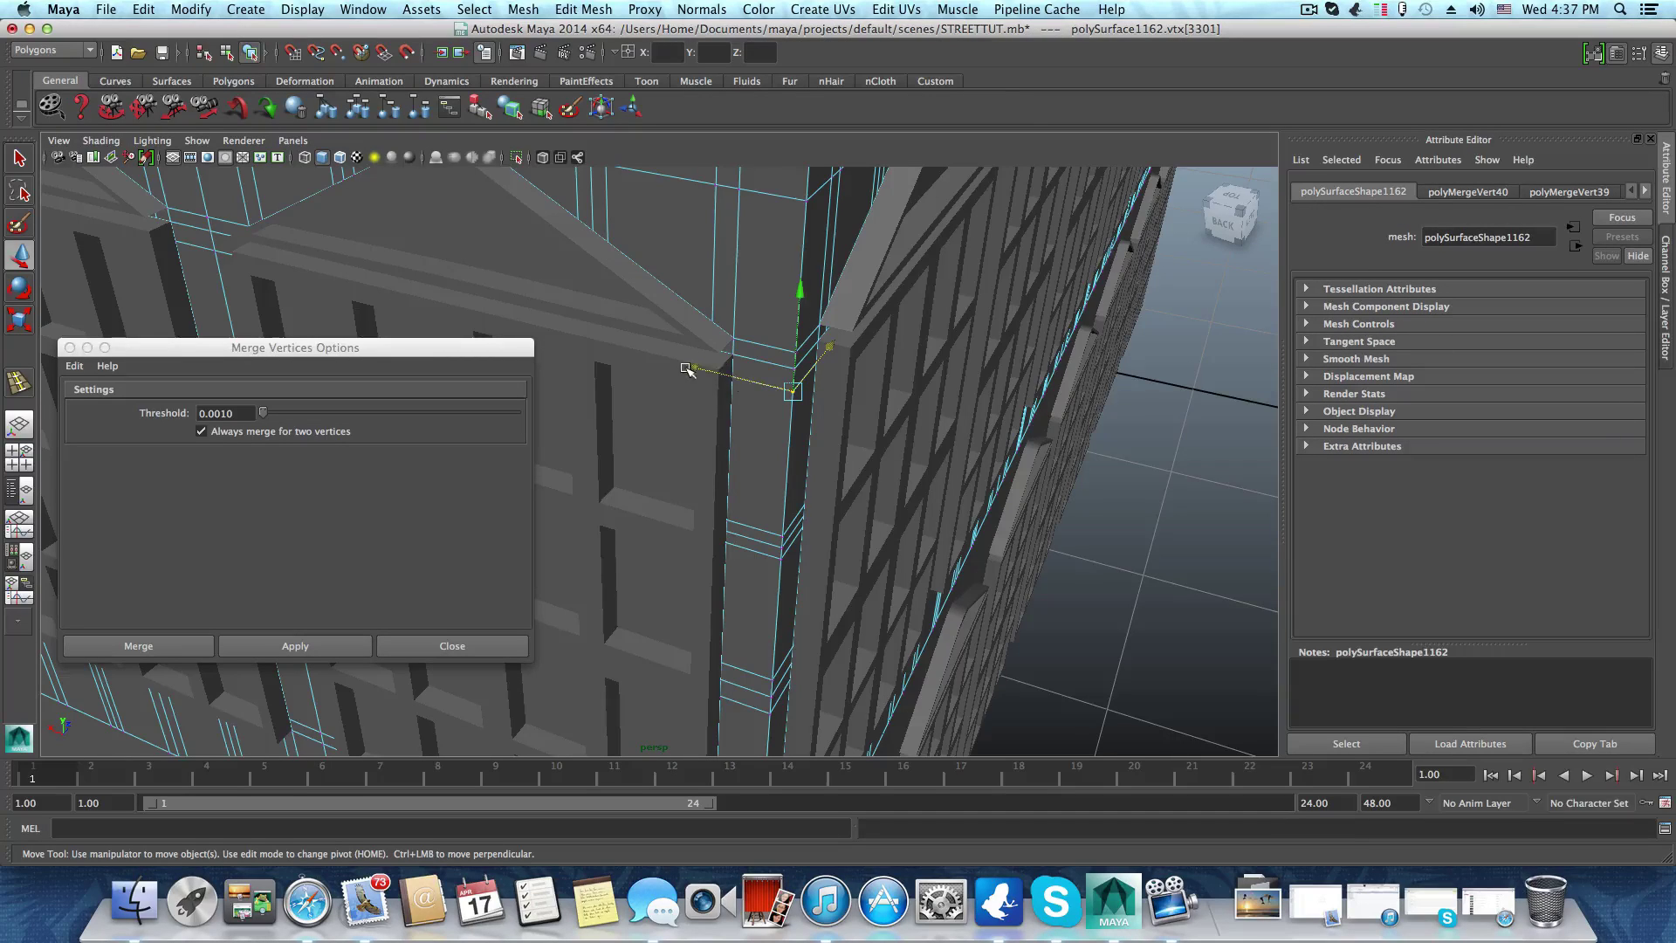
drag(689, 364, 684, 363)
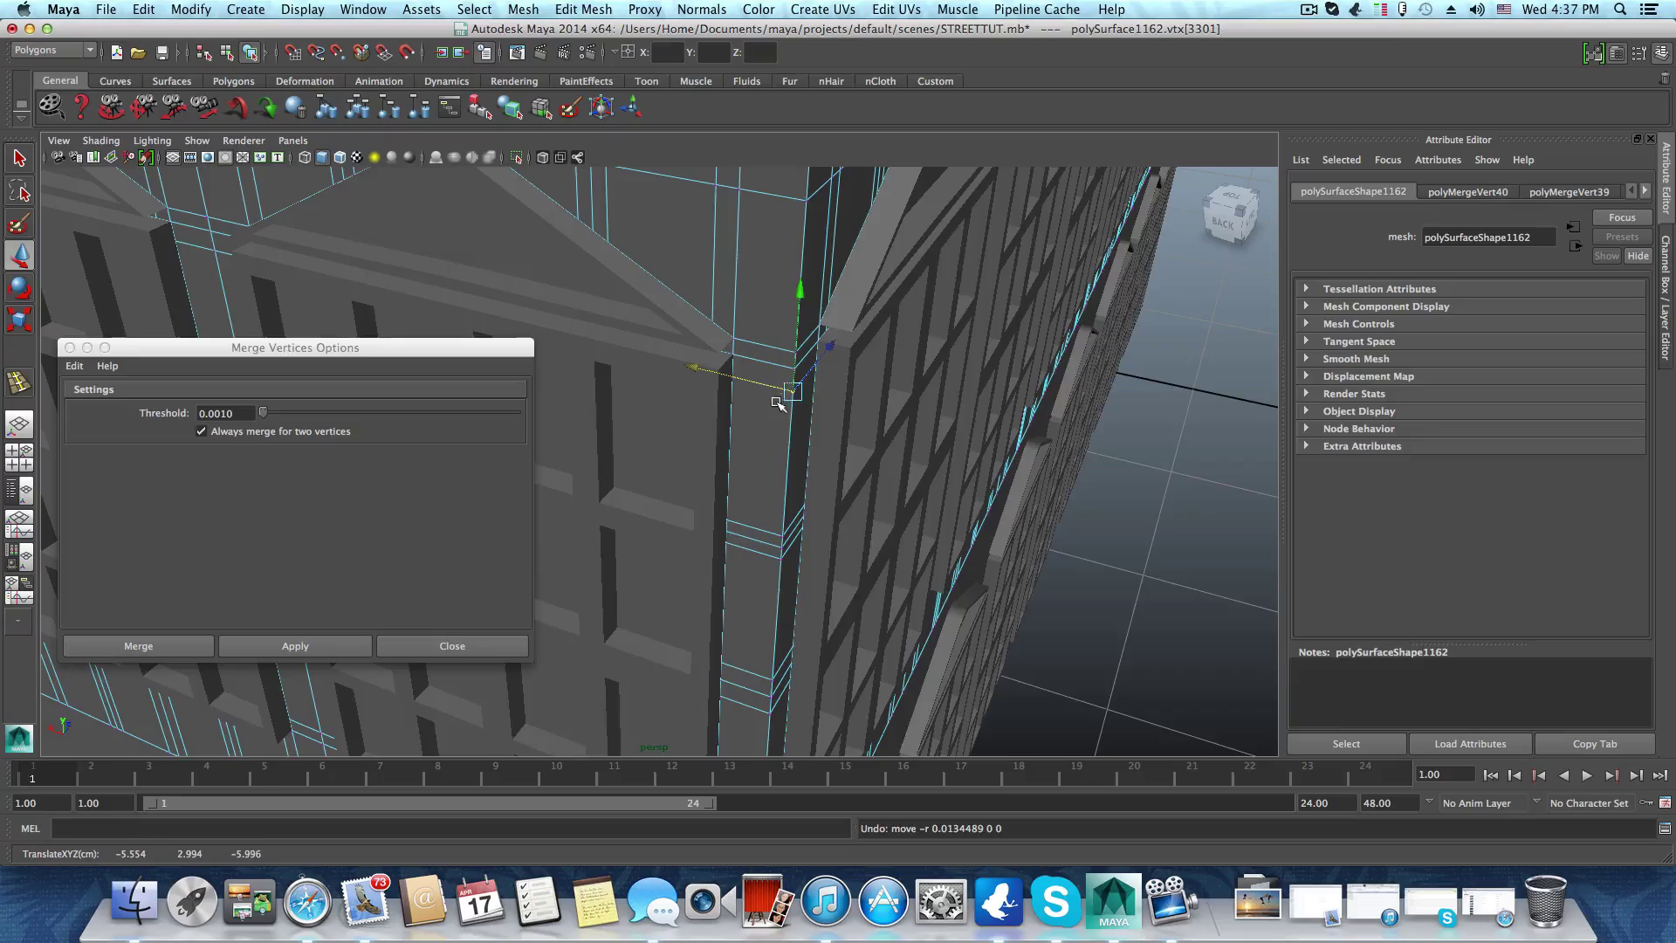
alt+drag(786, 393, 946, 411)
scroll(946, 411, up, 3)
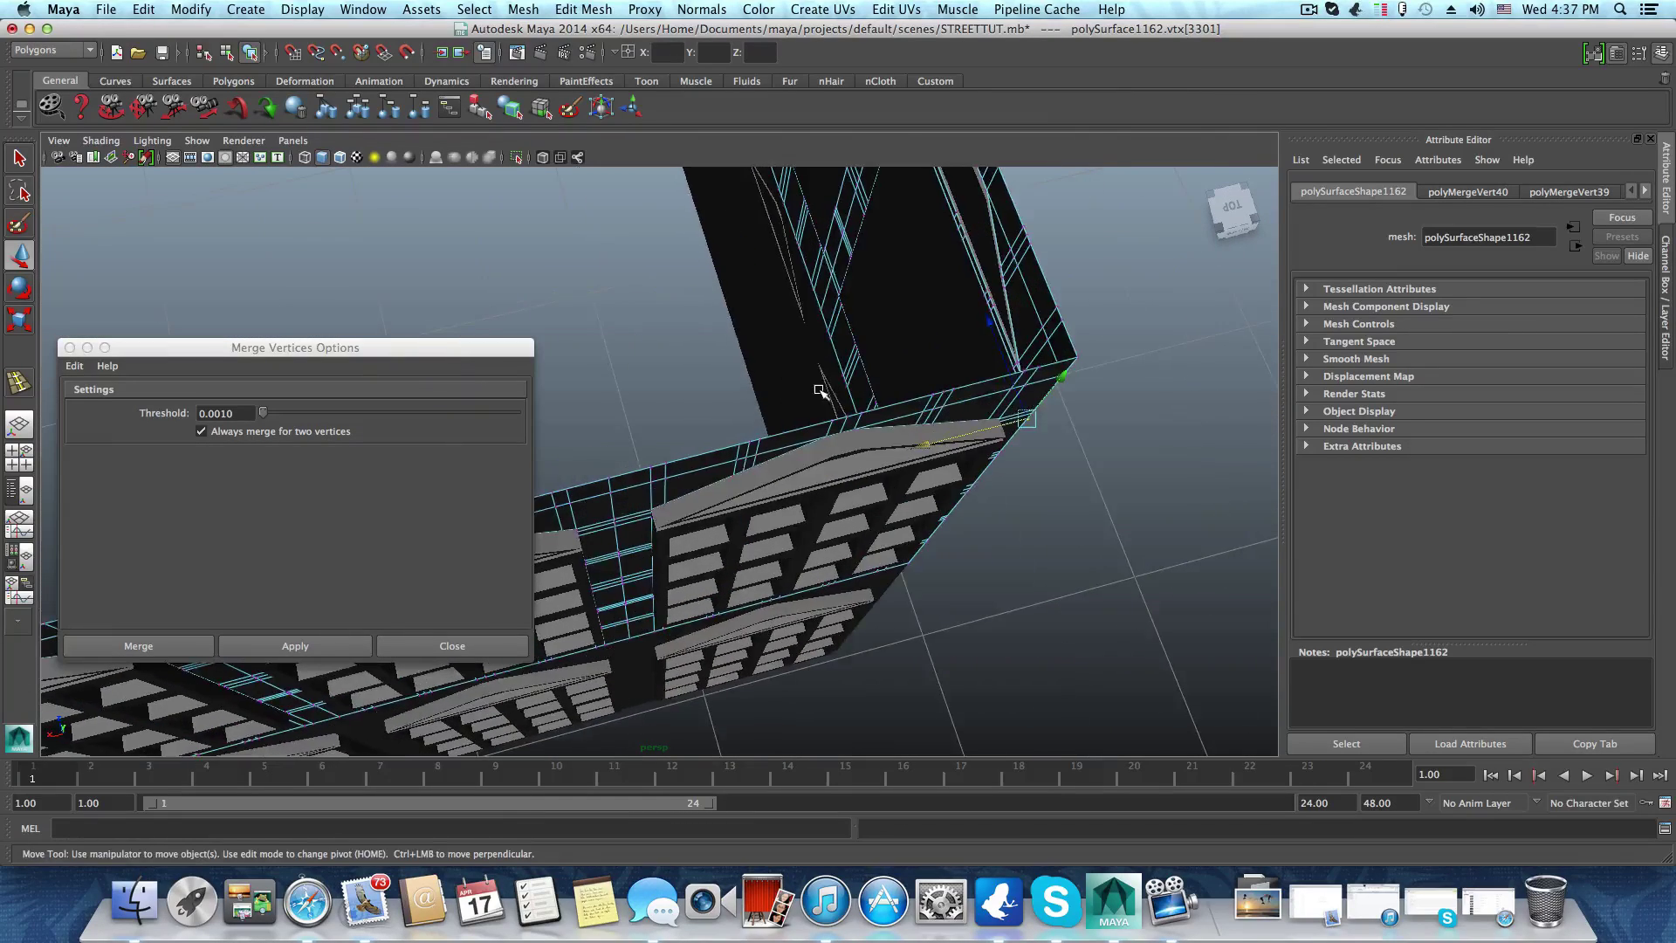
Return the upper storey to object selection and close the Merge Vertices options
key(F8)
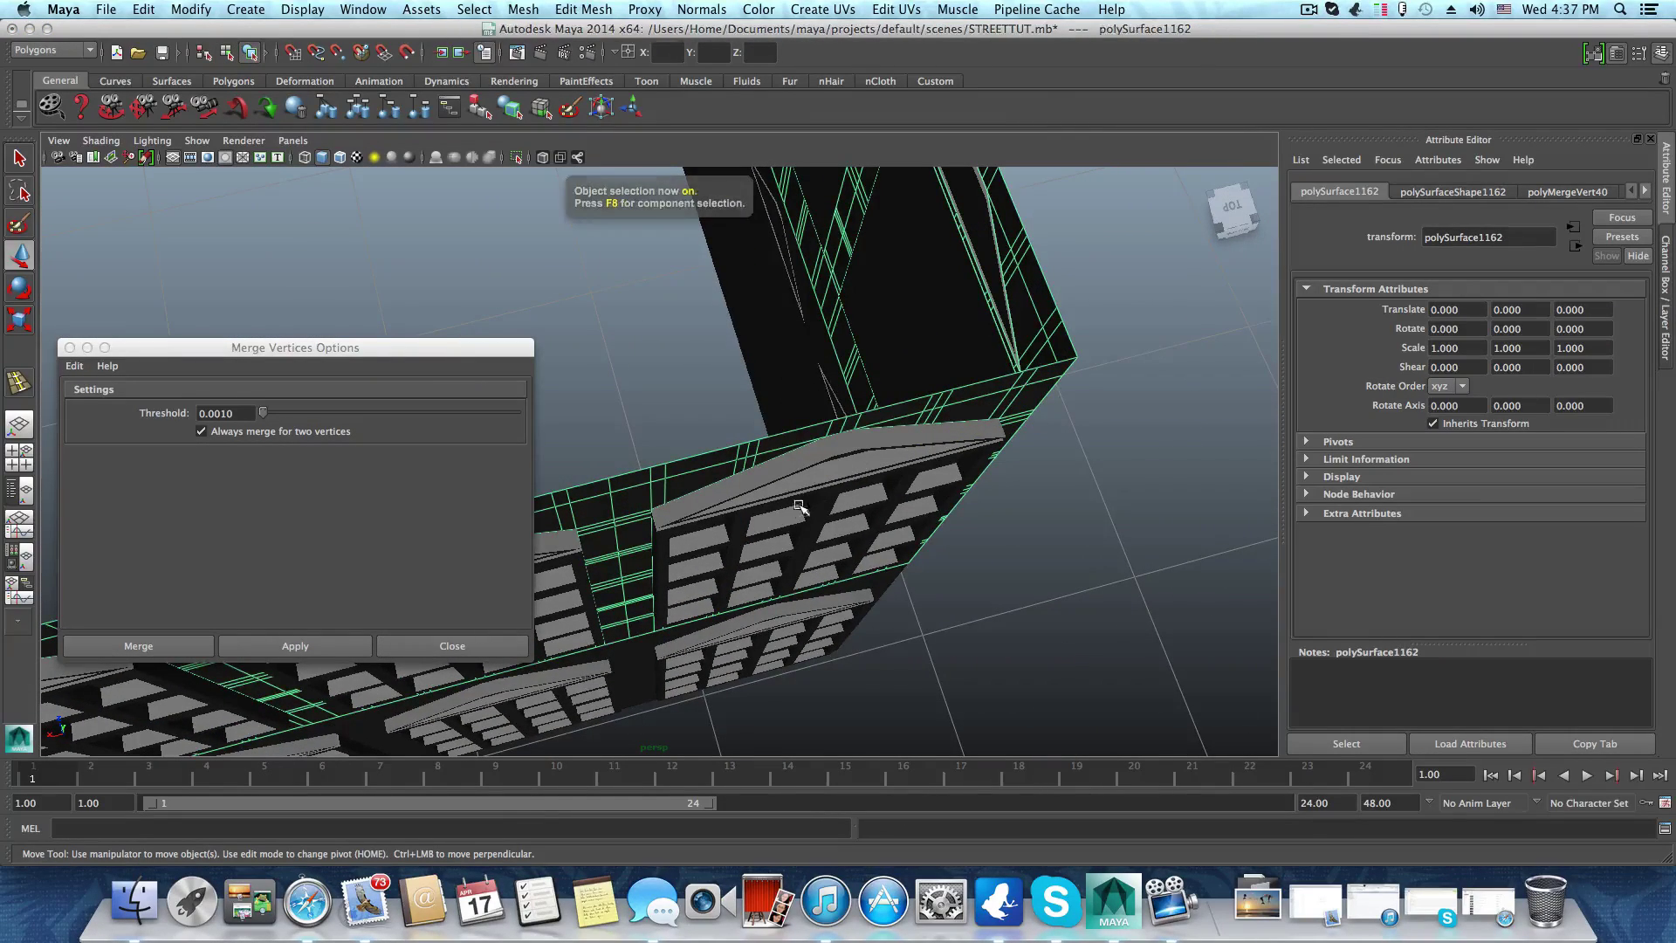
key(F8)
alt+drag(819, 391, 704, 422)
alt+right_drag(704, 422, 772, 454)
alt+middle_drag(772, 455, 758, 349)
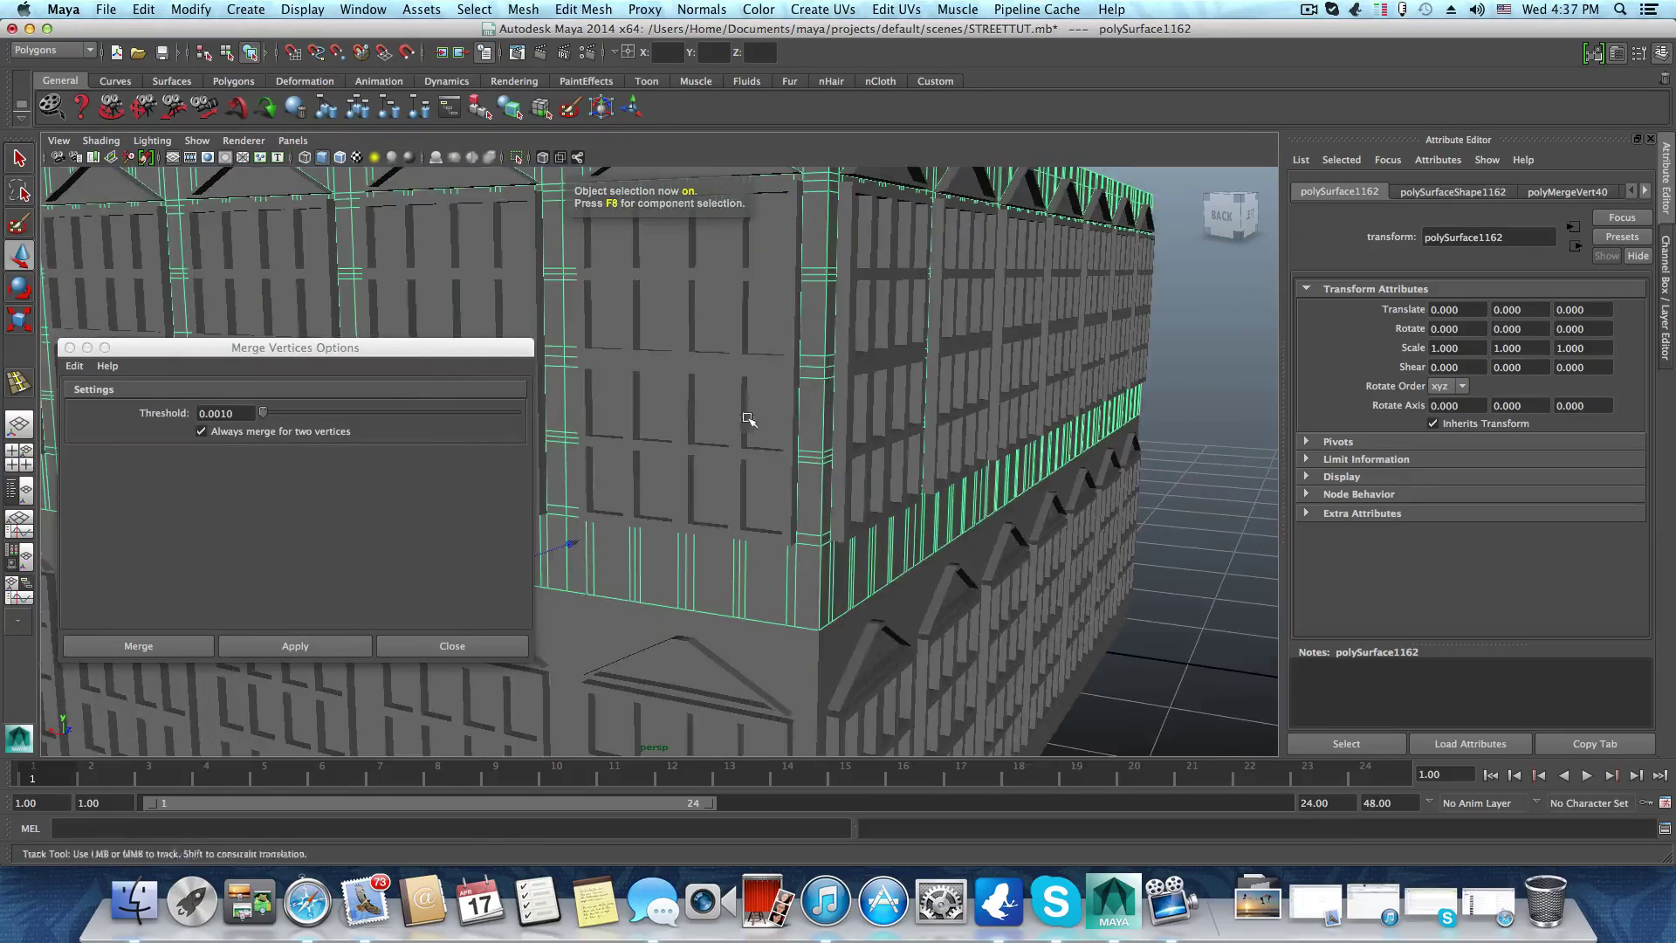
click(71, 347)
Insert an edge loop around the upper storey's wall, just above its bottom edge
alt+drag(1015, 535, 749, 485)
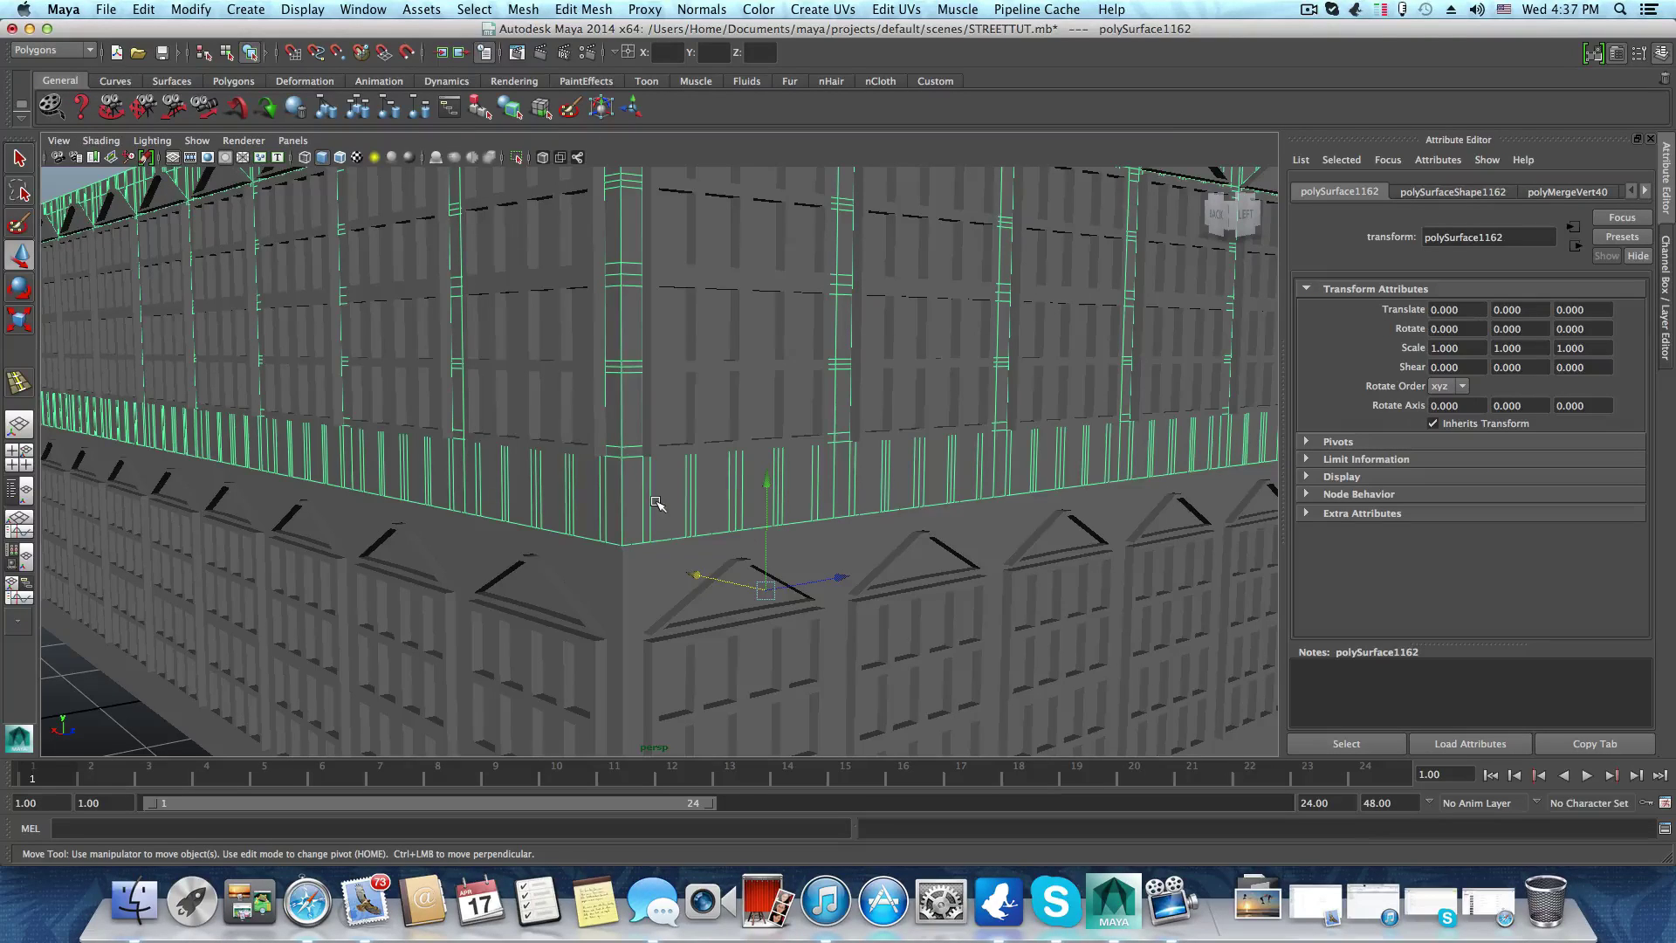
shift+right_drag(657, 504, 555, 524)
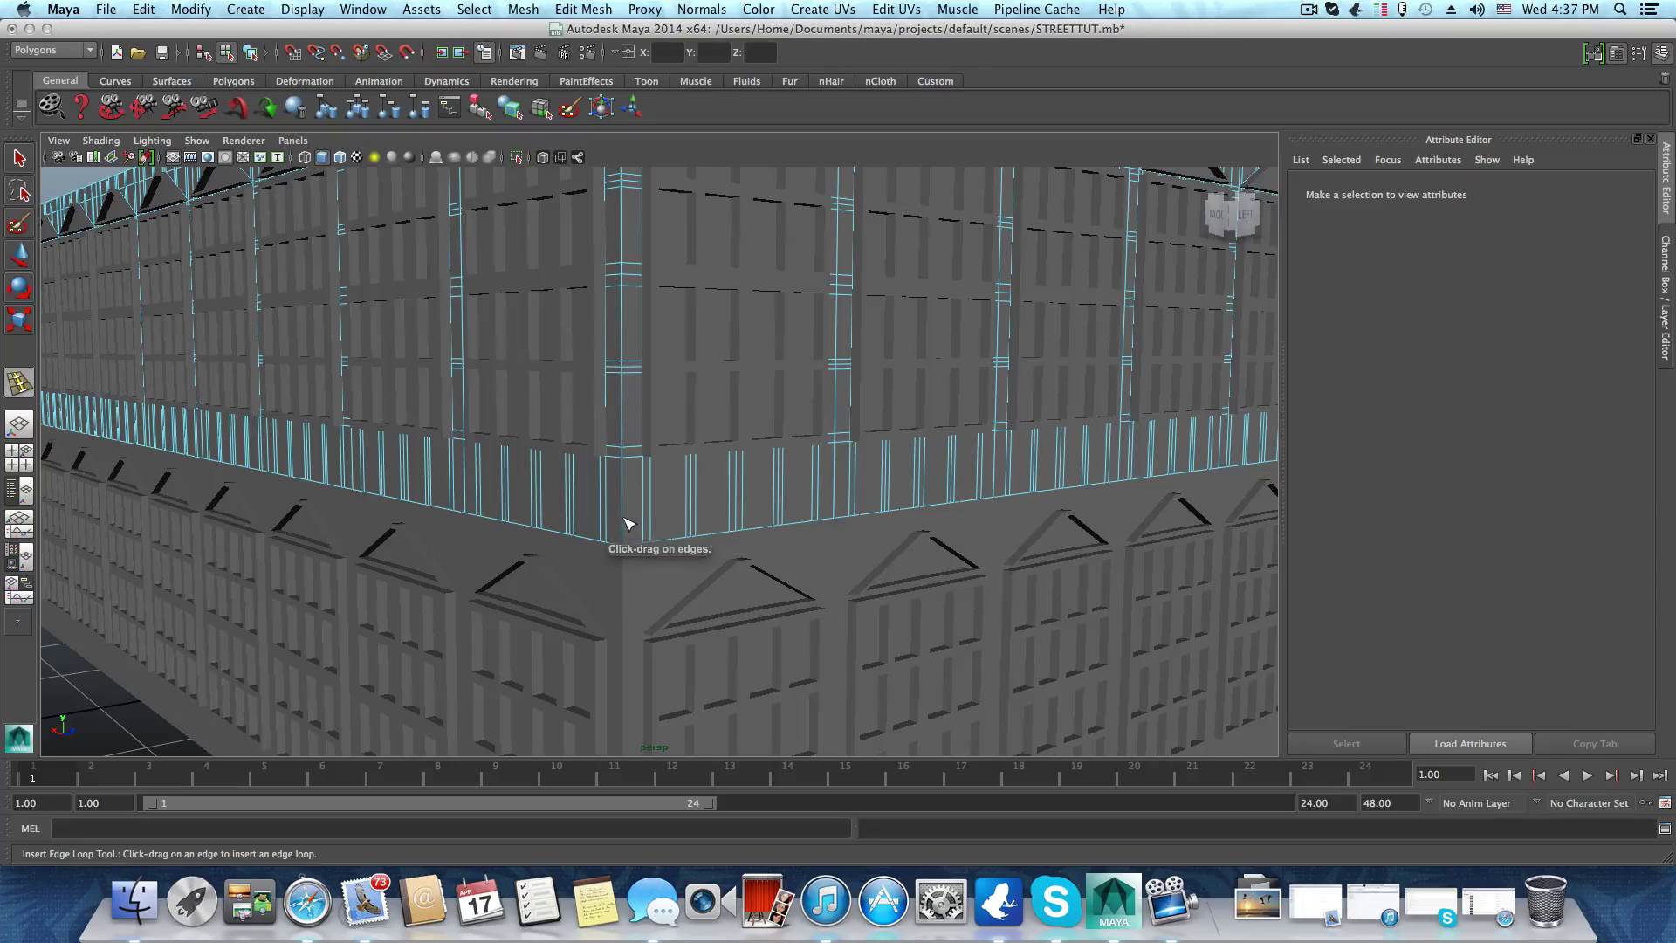
drag(628, 523, 631, 530)
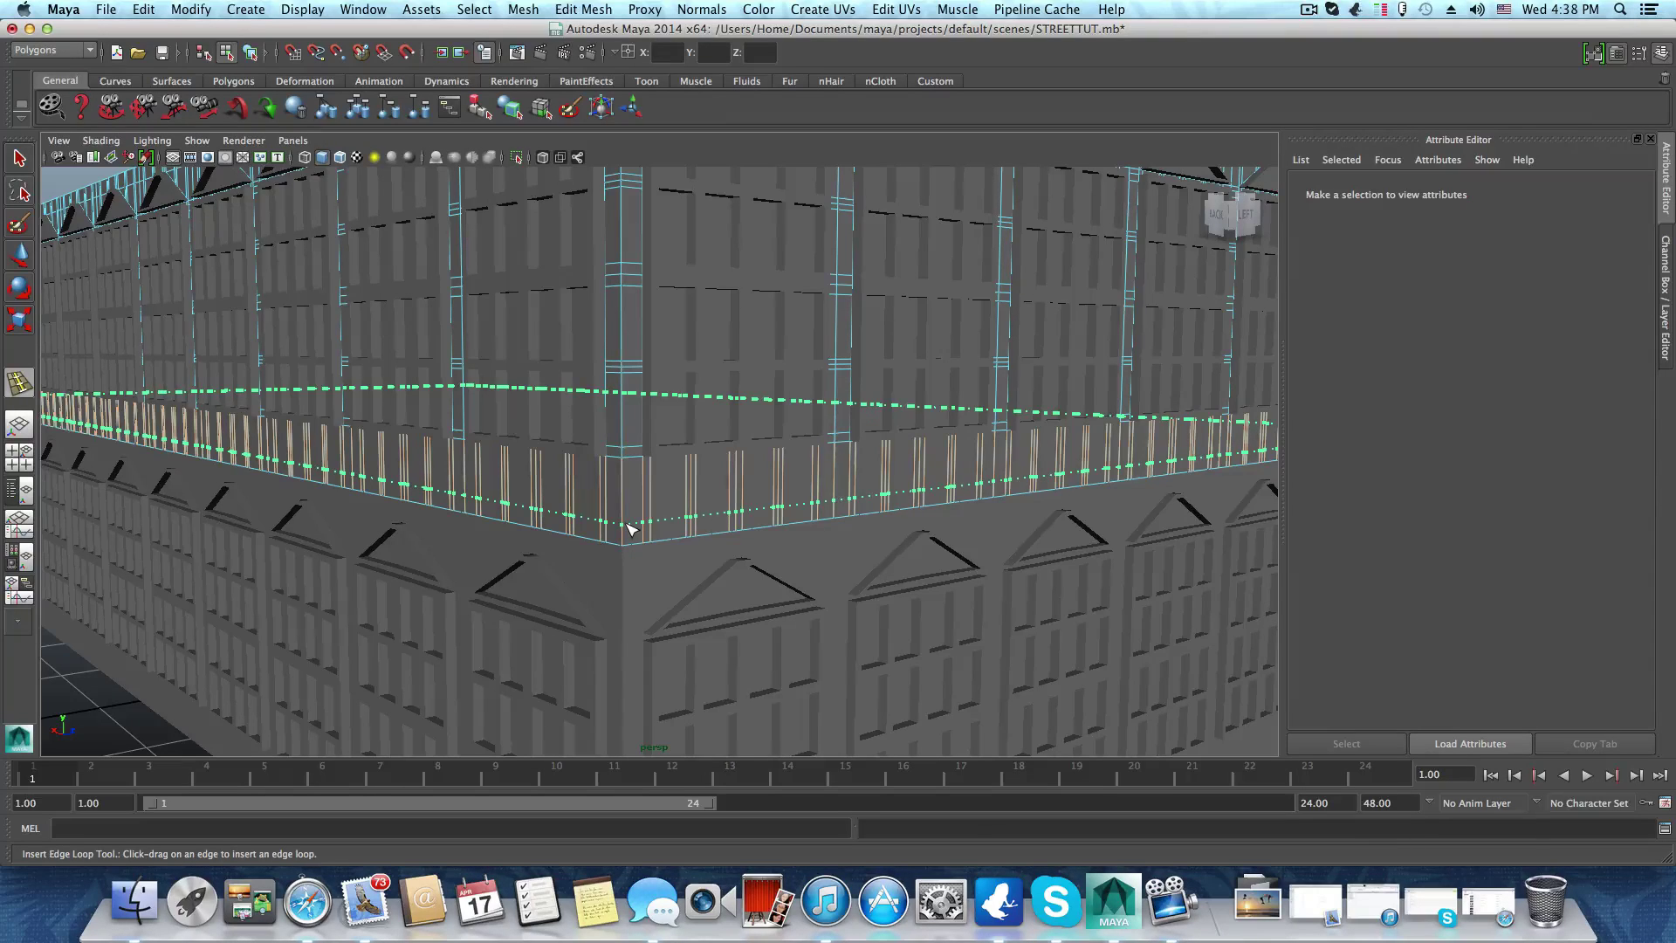
drag(631, 528, 631, 528)
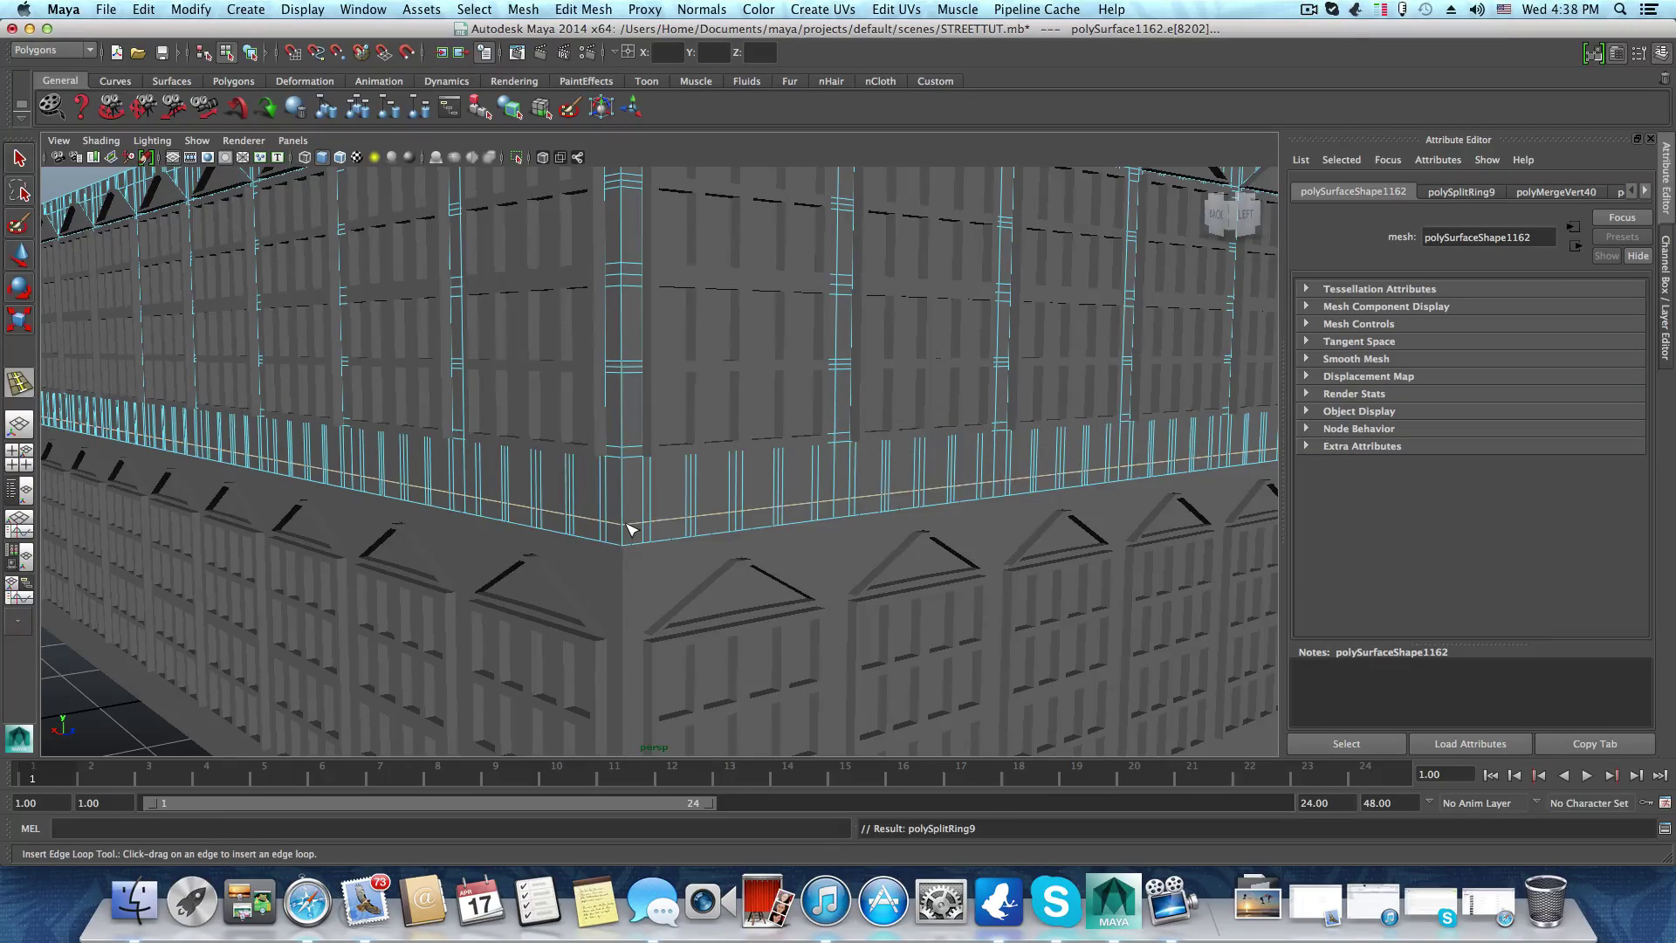
Select the full loop of narrow faces below the new edge loop along the upper storey's base
click(19, 158)
right_drag(618, 539, 617, 570)
click(614, 539)
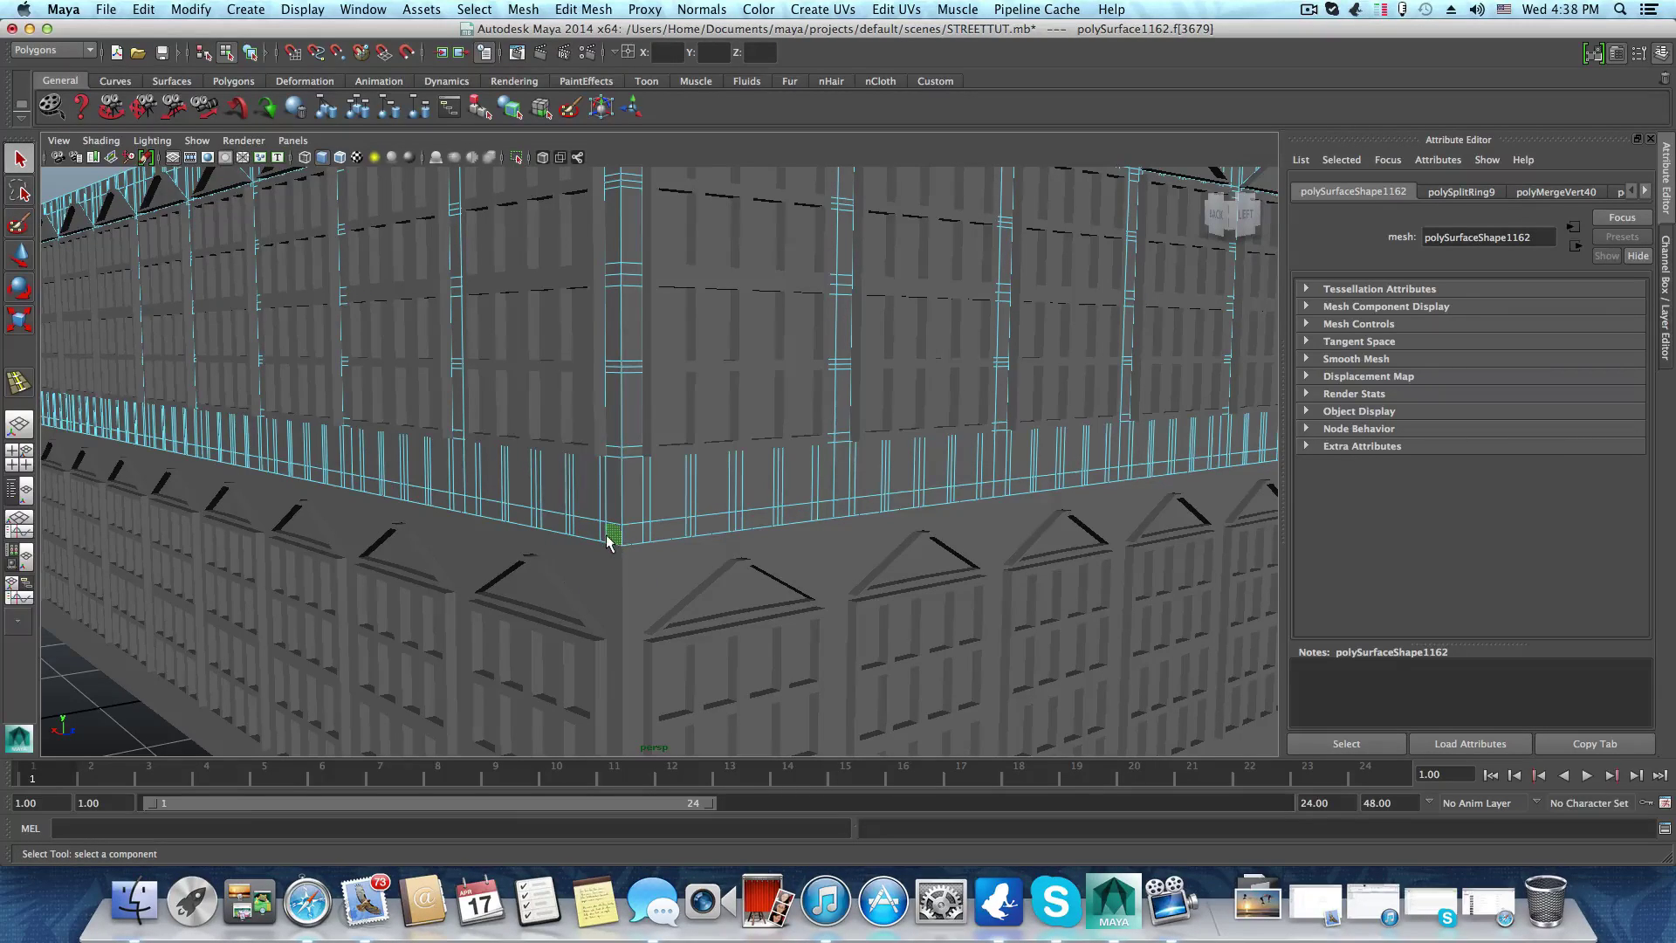
double_click(609, 535)
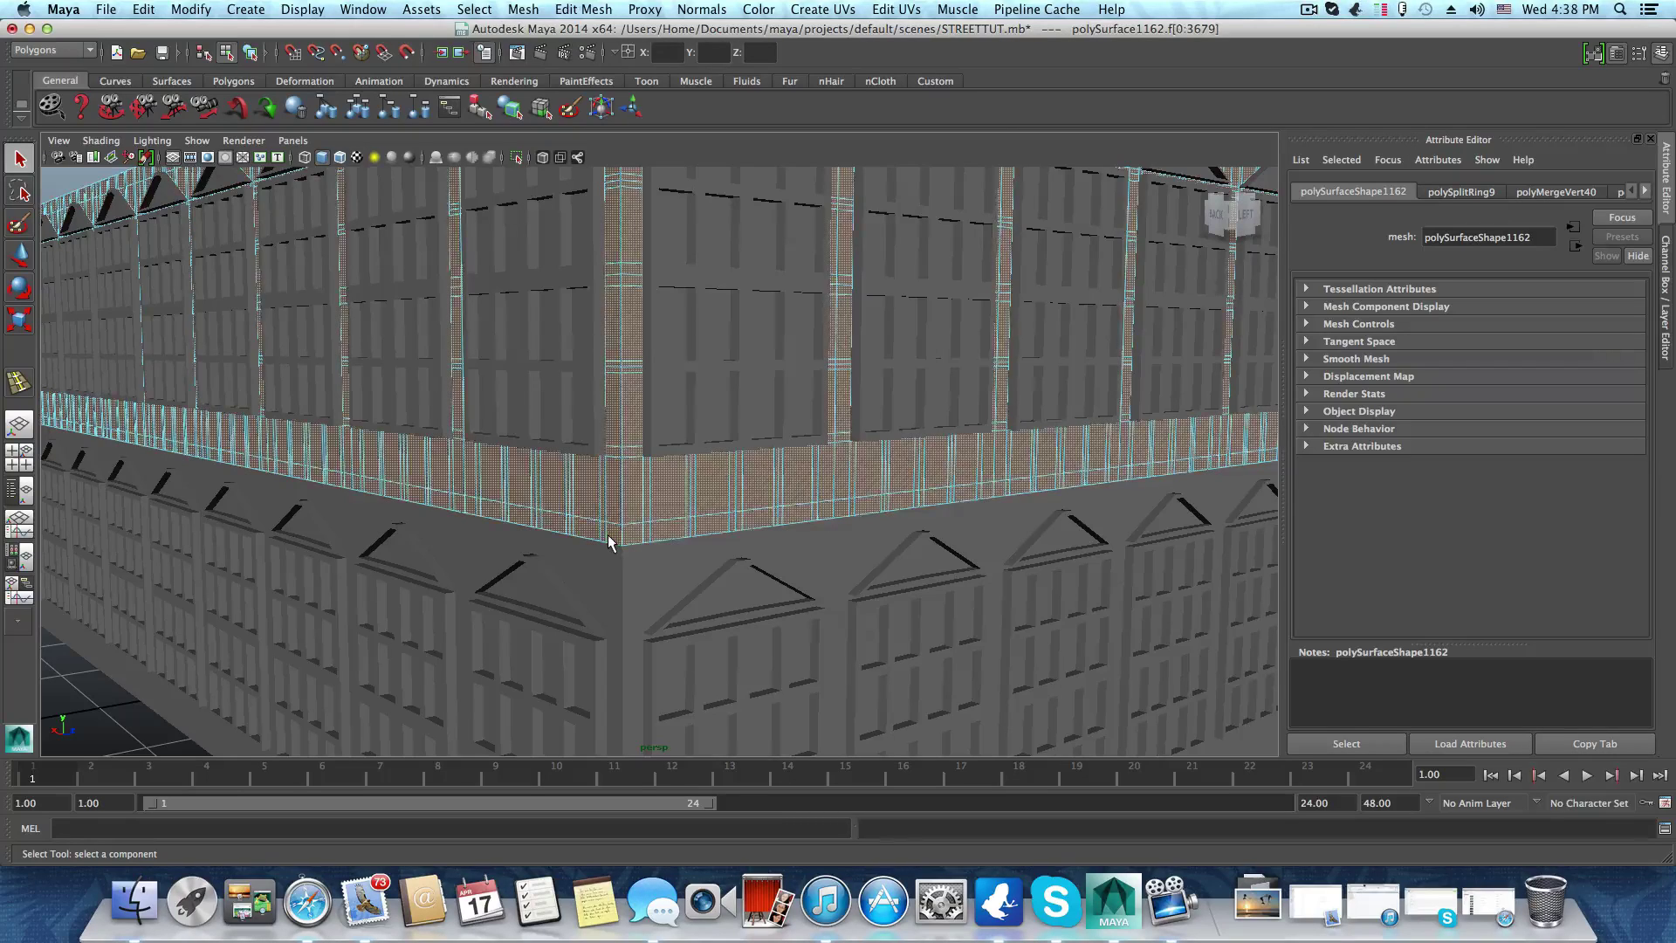
click(608, 535)
double_click(600, 534)
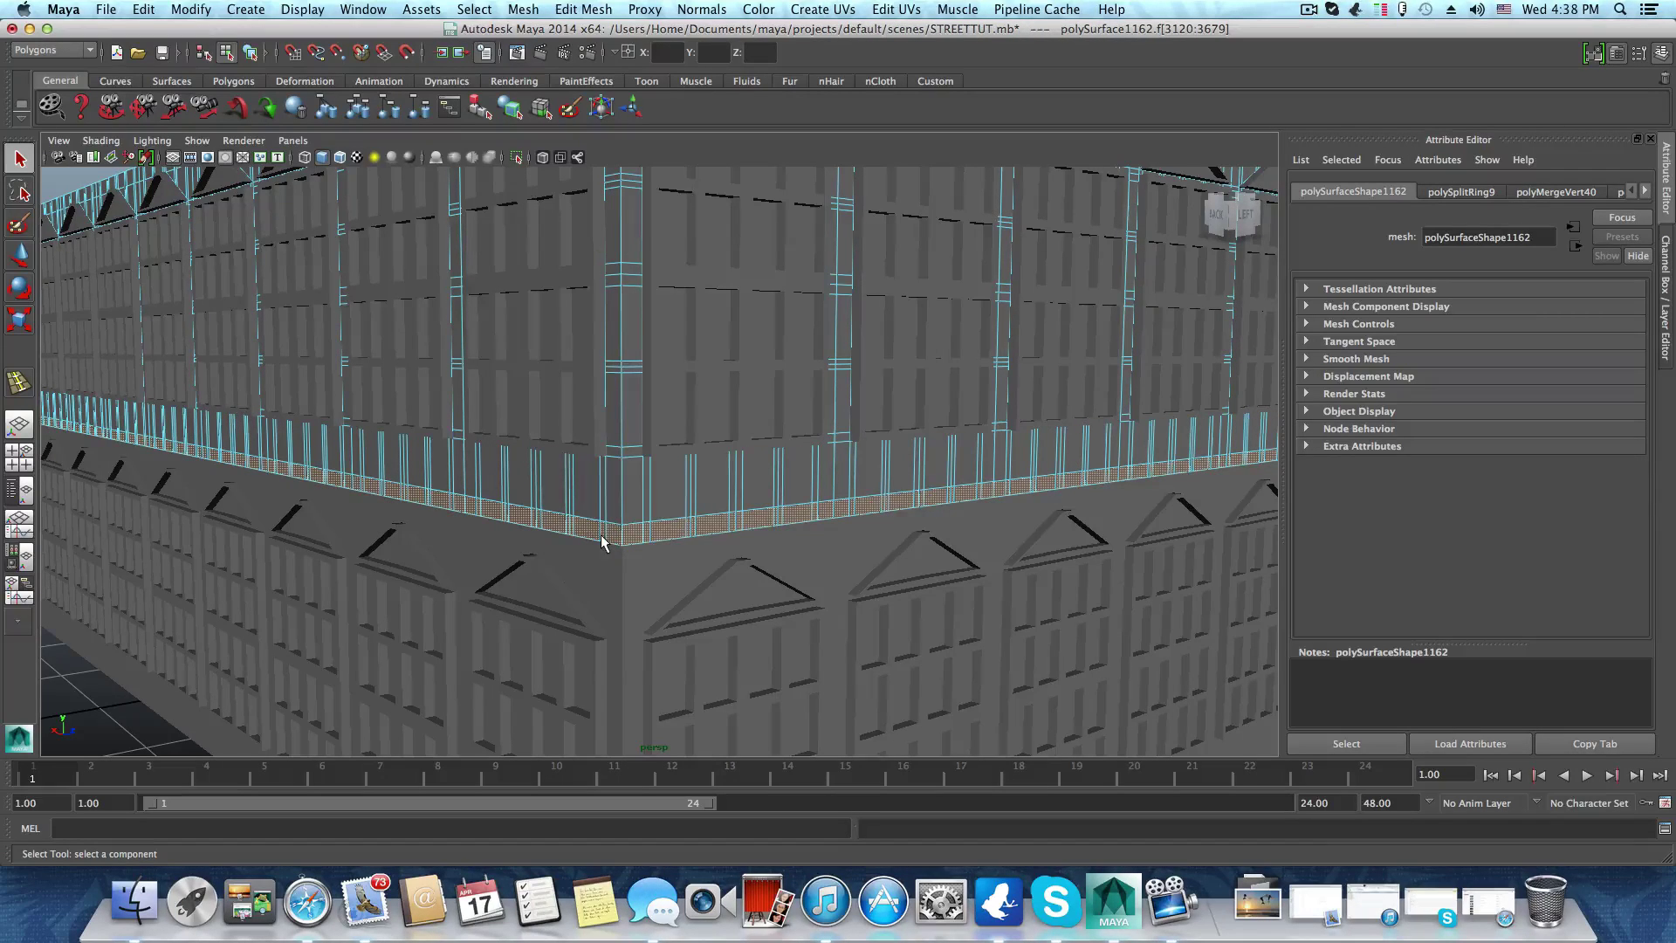
Examine the selected face strip along the building's sides and corners for gaps in the loop
scroll(833, 527, down, 10)
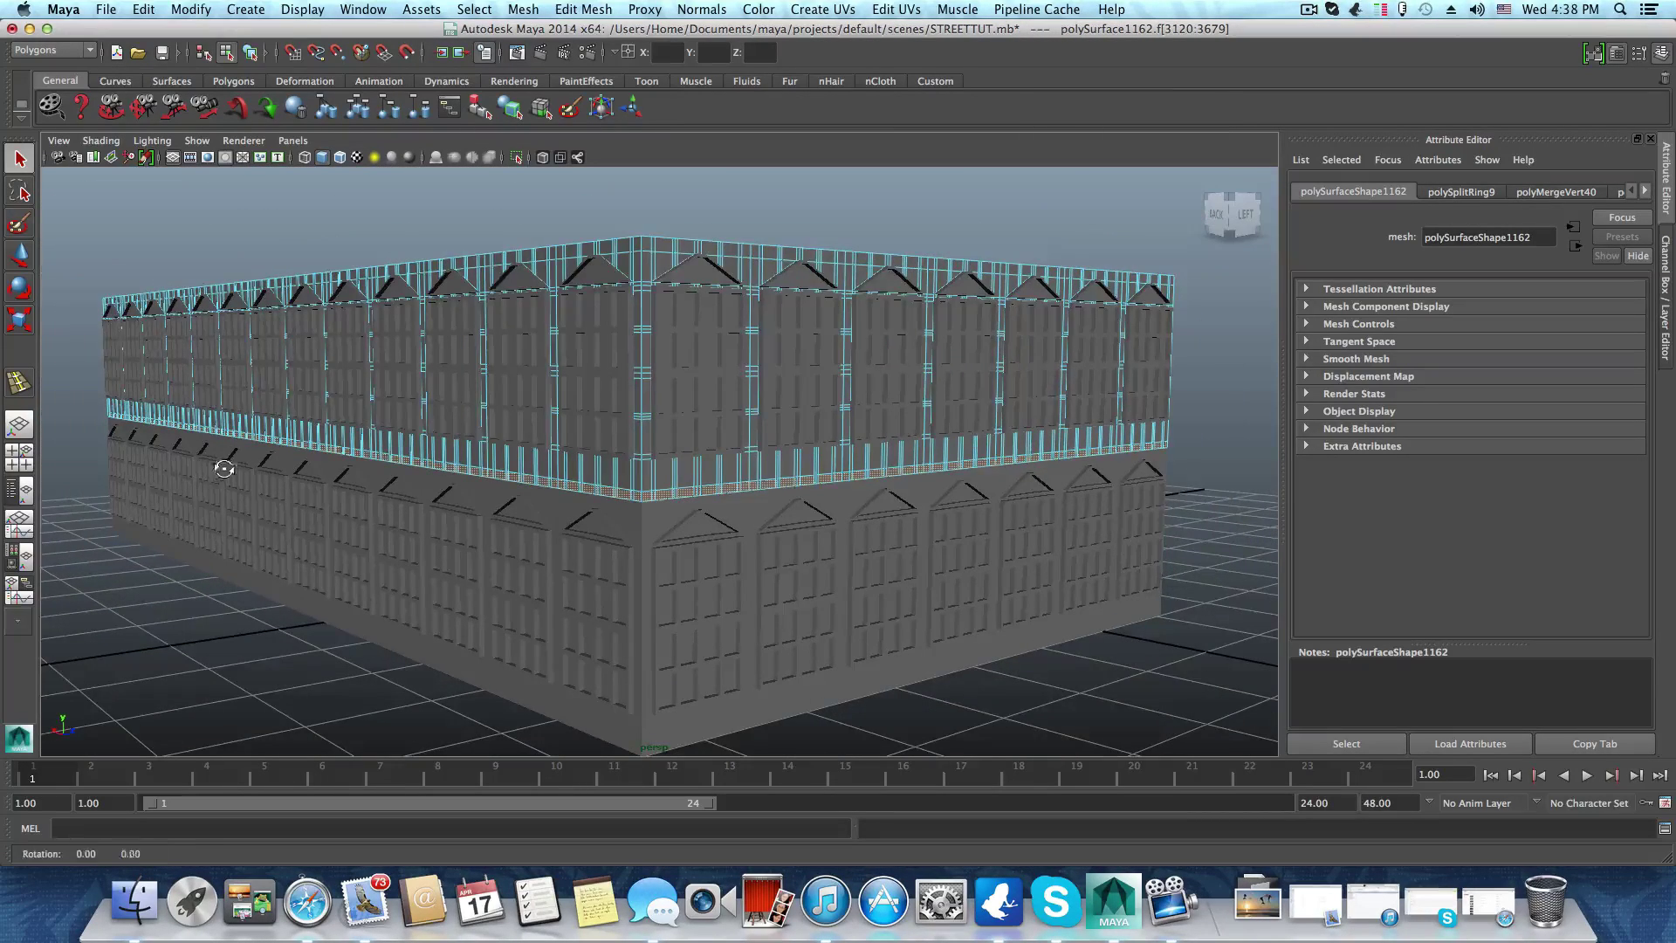
alt+drag(224, 468, 366, 478)
alt+drag(179, 483, 532, 513)
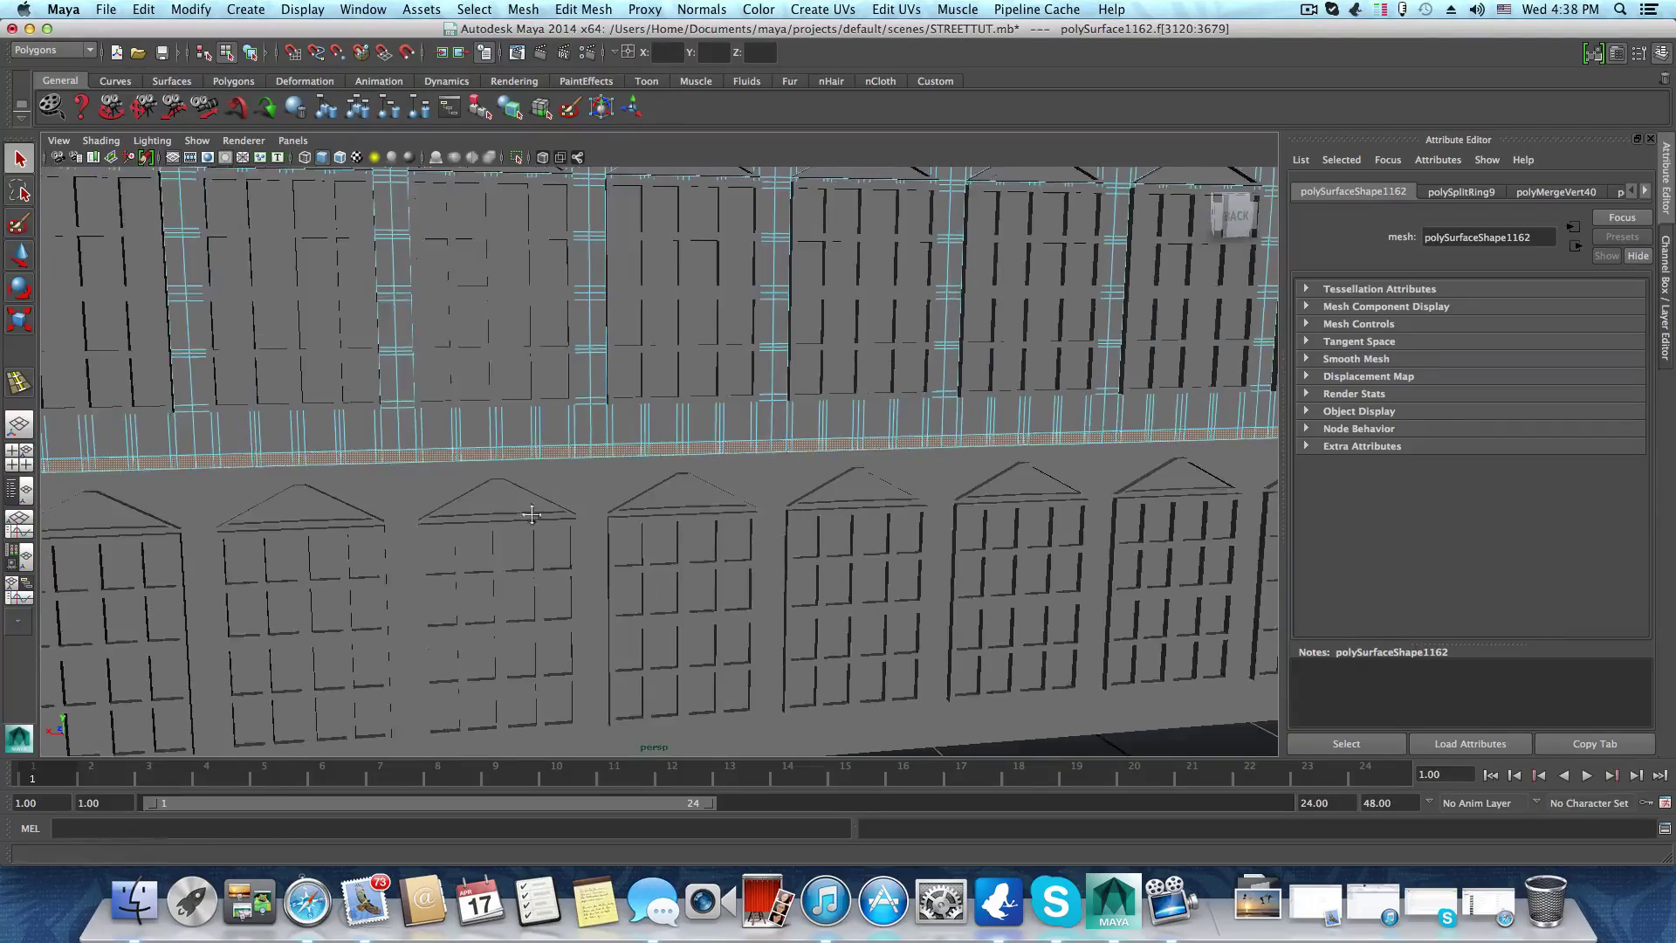
alt+middle_drag(532, 513, 240, 566)
alt+drag(240, 567, 543, 594)
alt+middle_drag(543, 594, 683, 586)
scroll(539, 550, up, 5)
alt+middle_drag(540, 550, 598, 547)
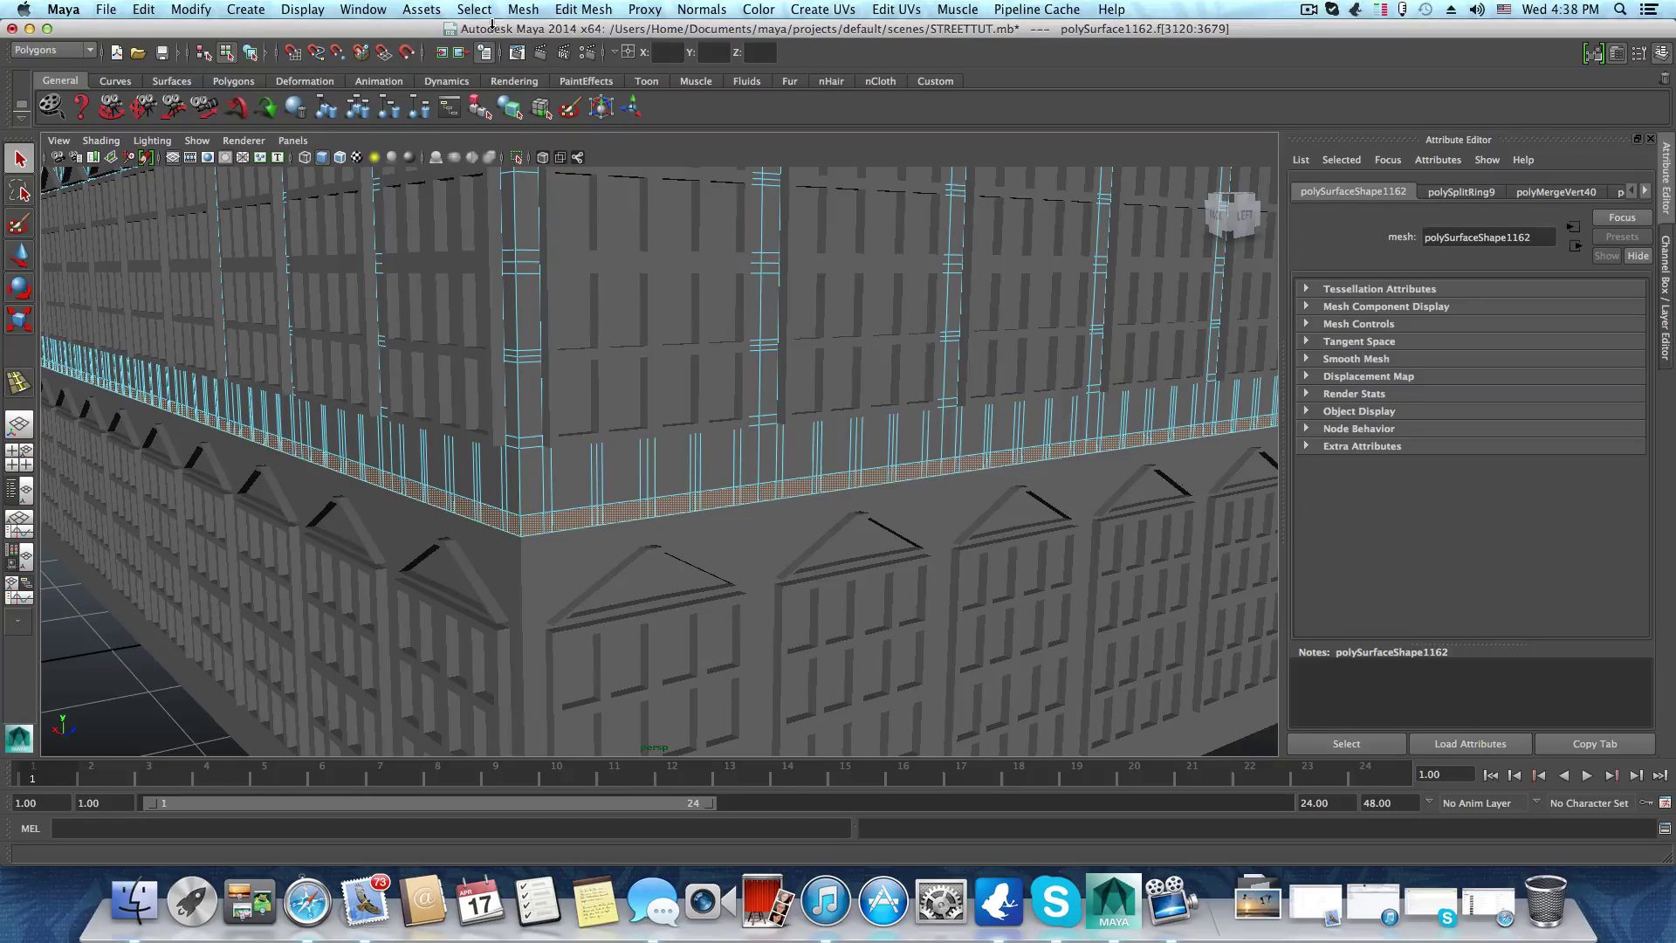
Duplicate the selected strip of faces as a separate piece and clear the selection
click(580, 9)
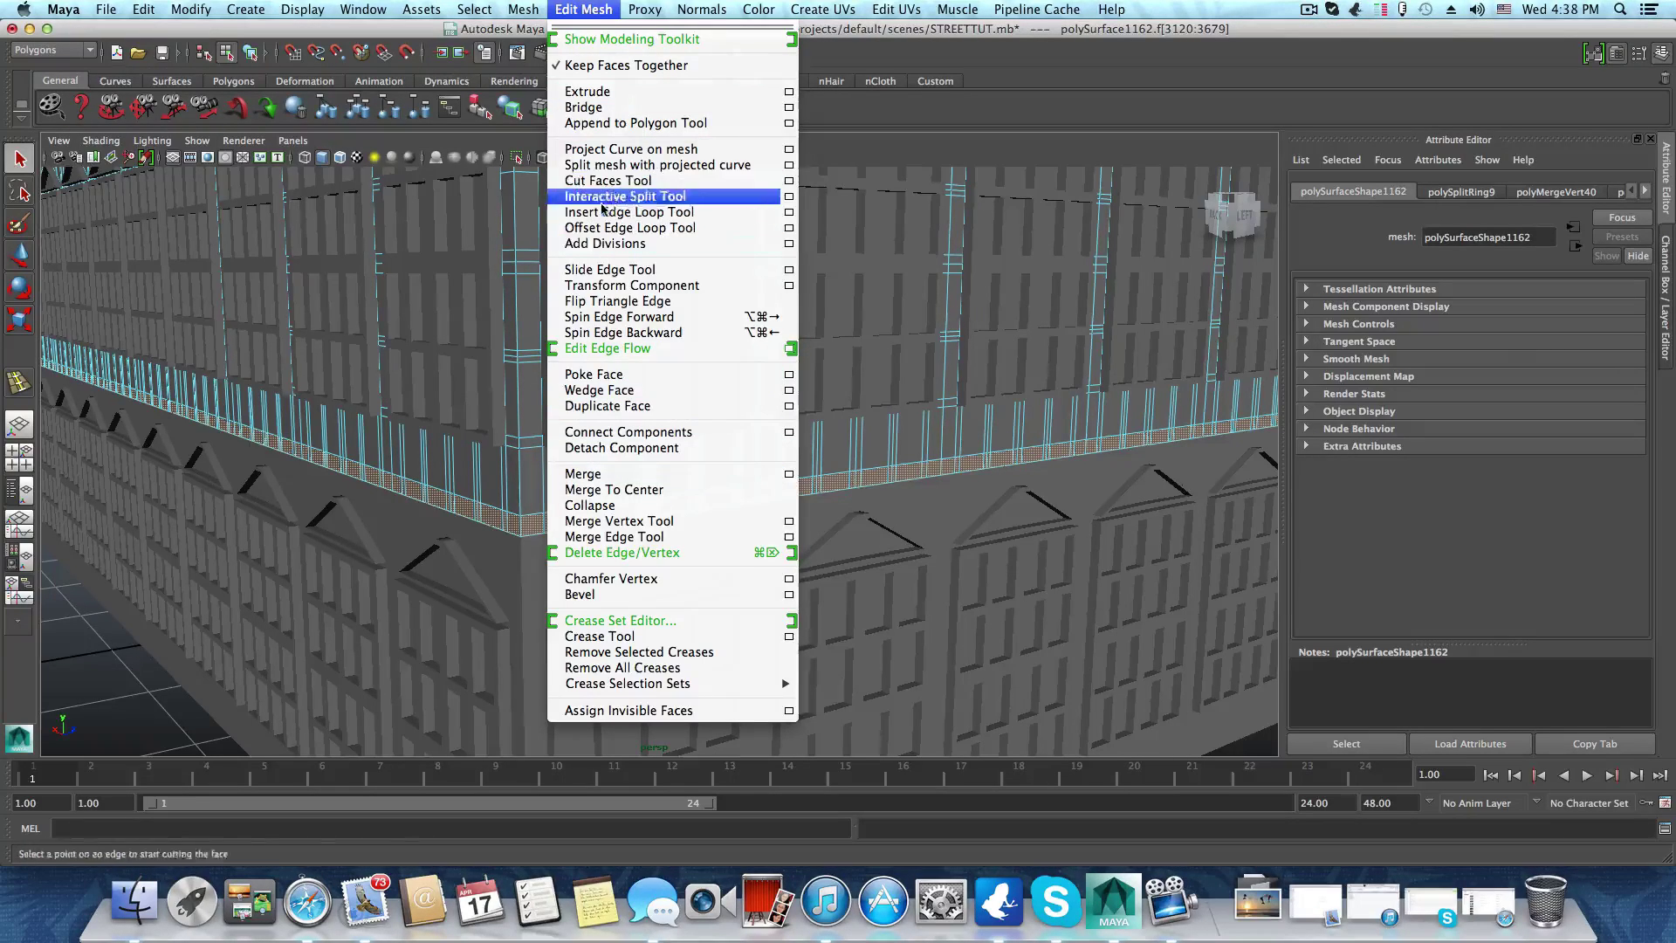
click(608, 407)
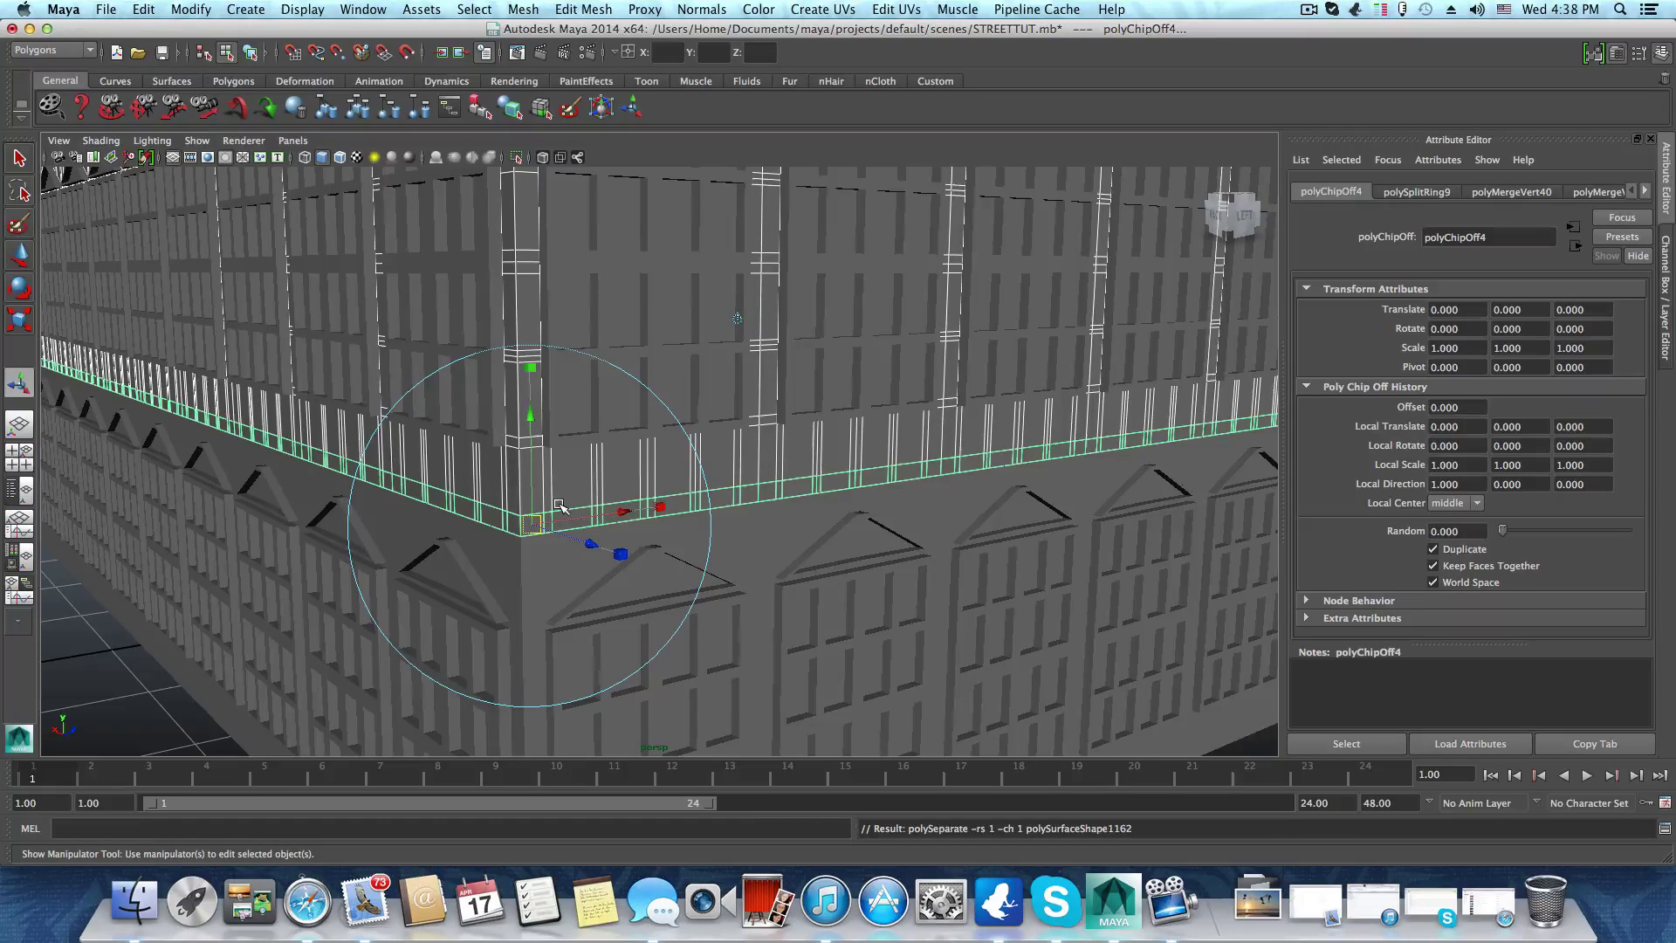
scroll(559, 506, down, 10)
click(206, 644)
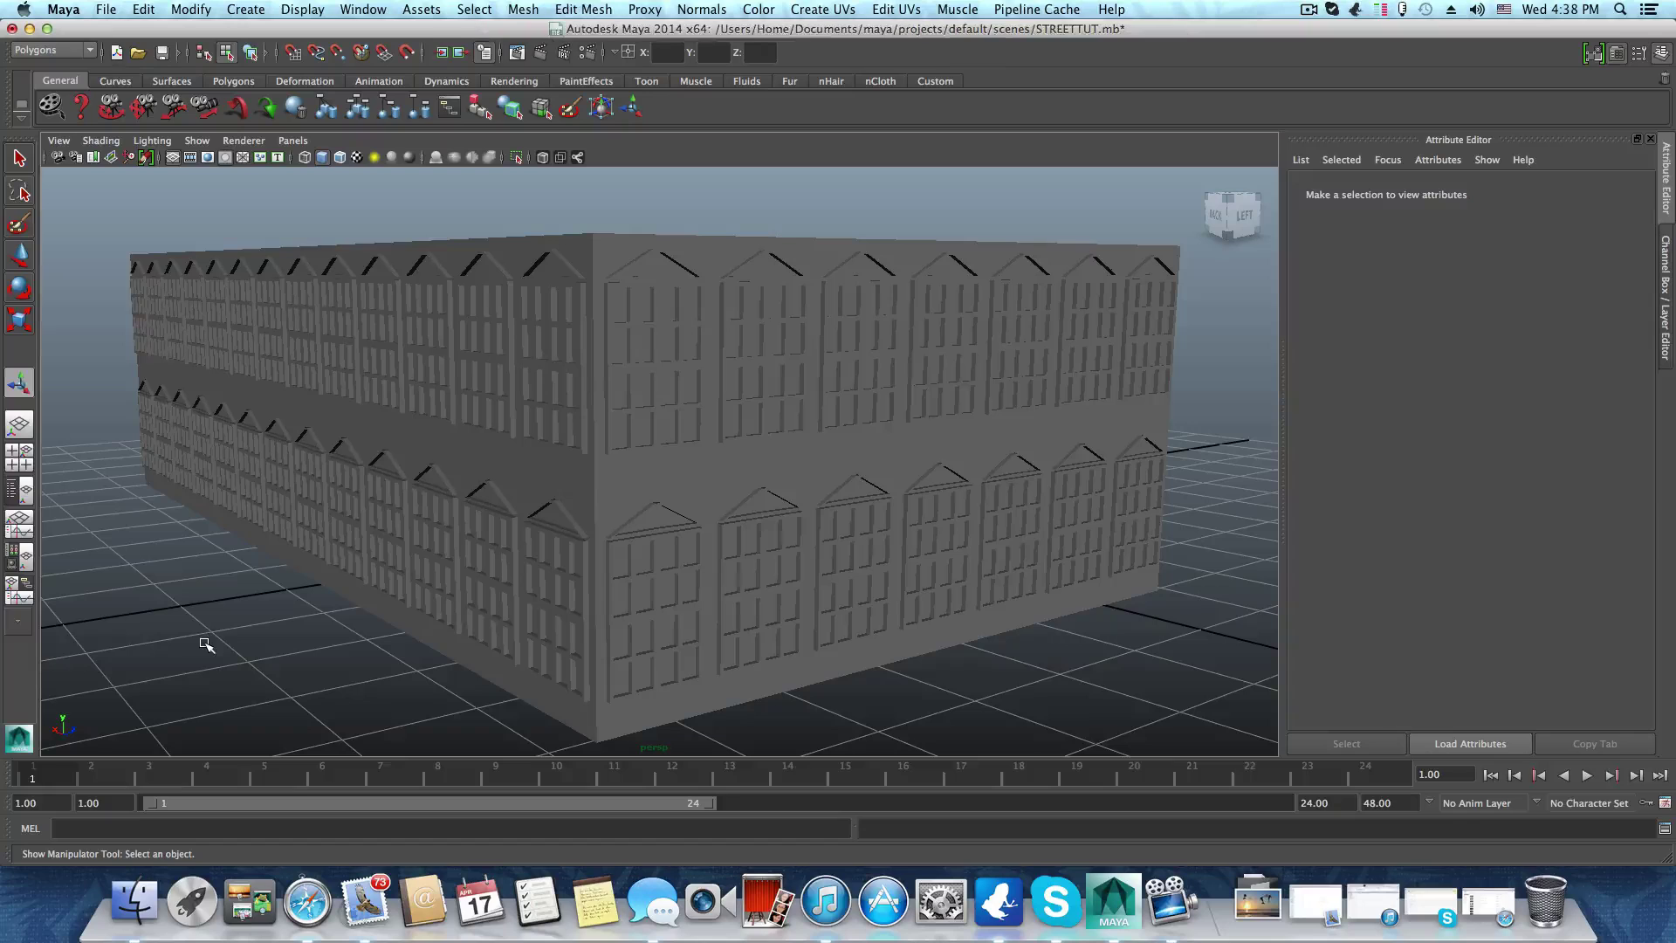
key(q)
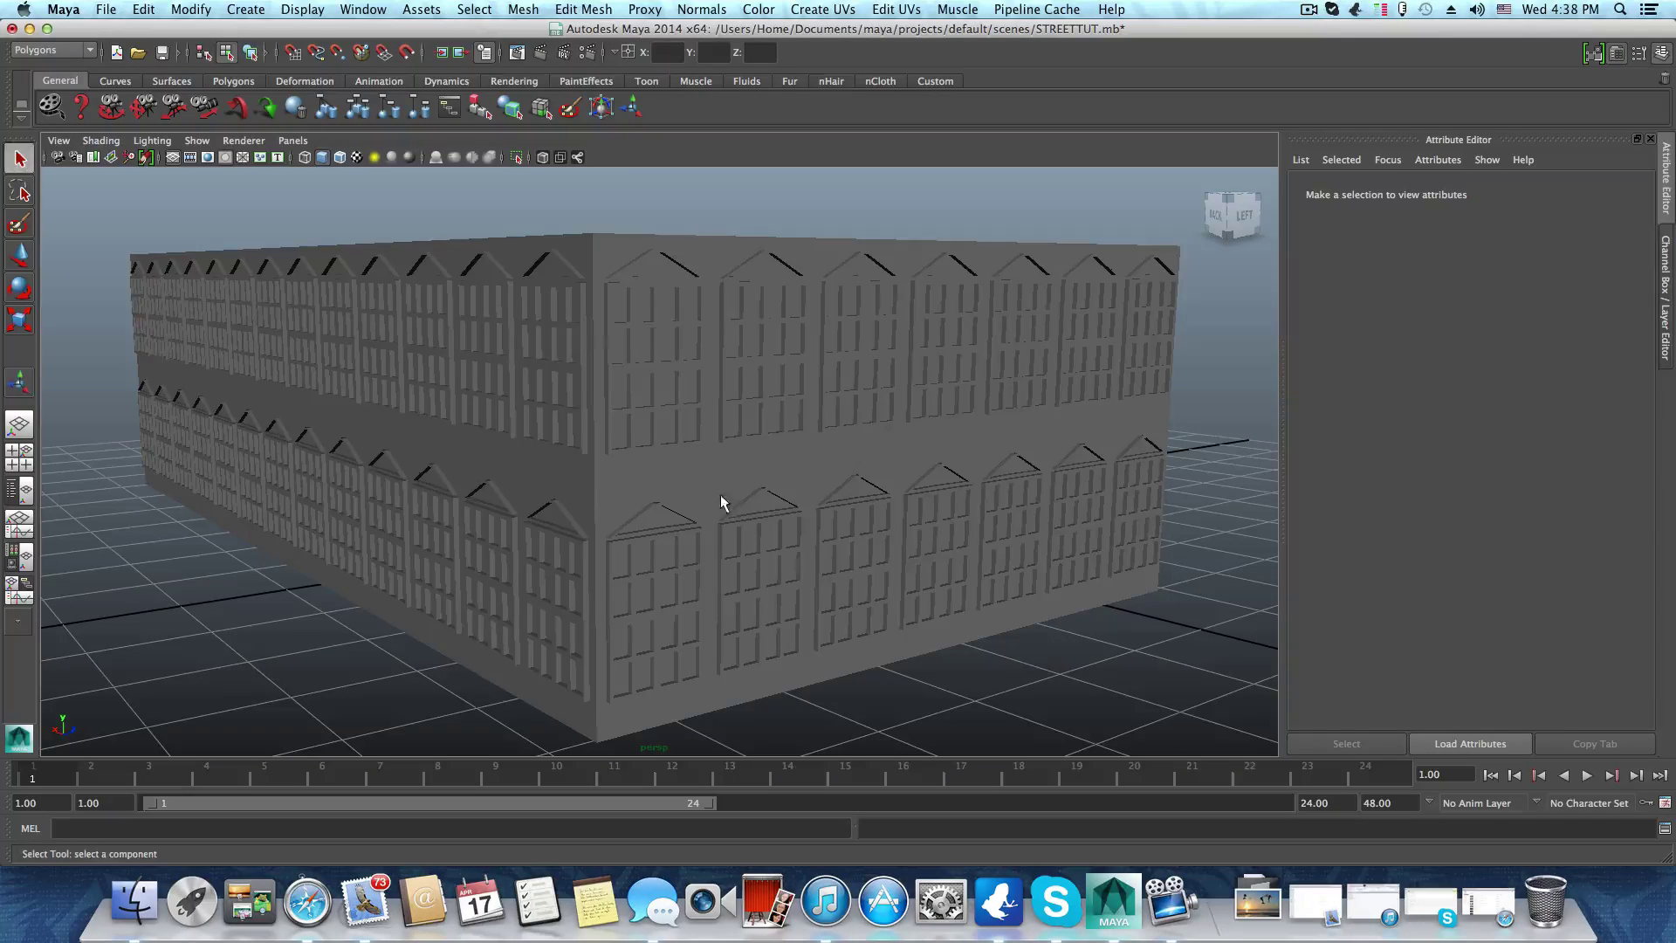
Select the upper storey as a whole object and activate the Move tool on it
click(585, 275)
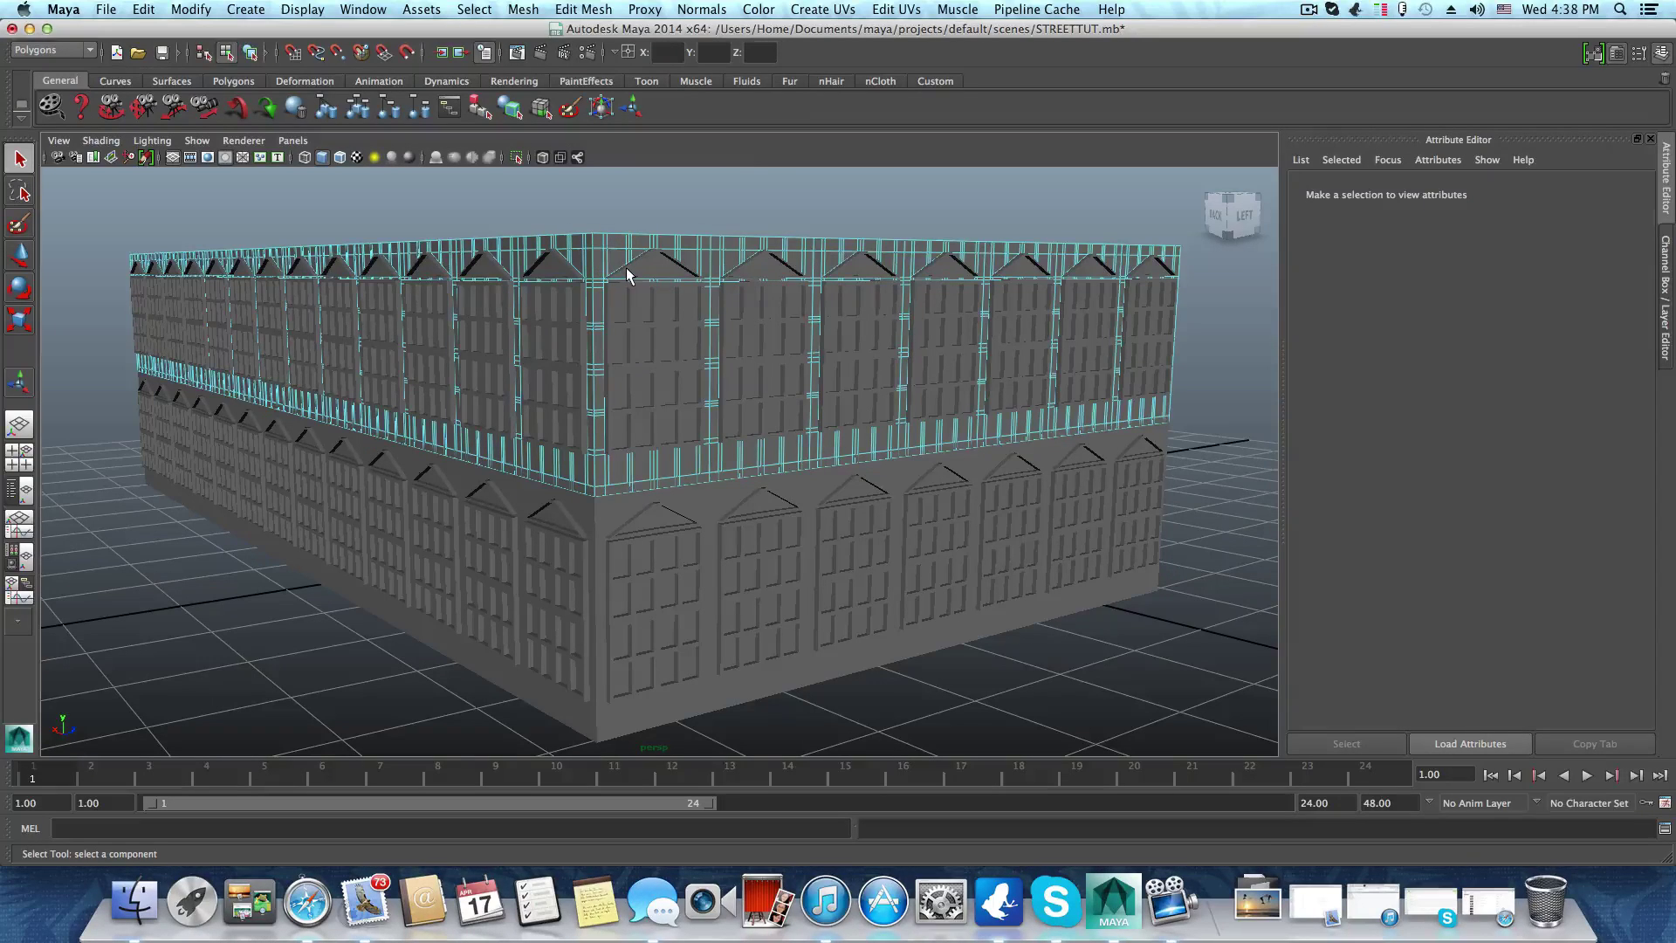
key(F8)
scroll(608, 487, up, 3)
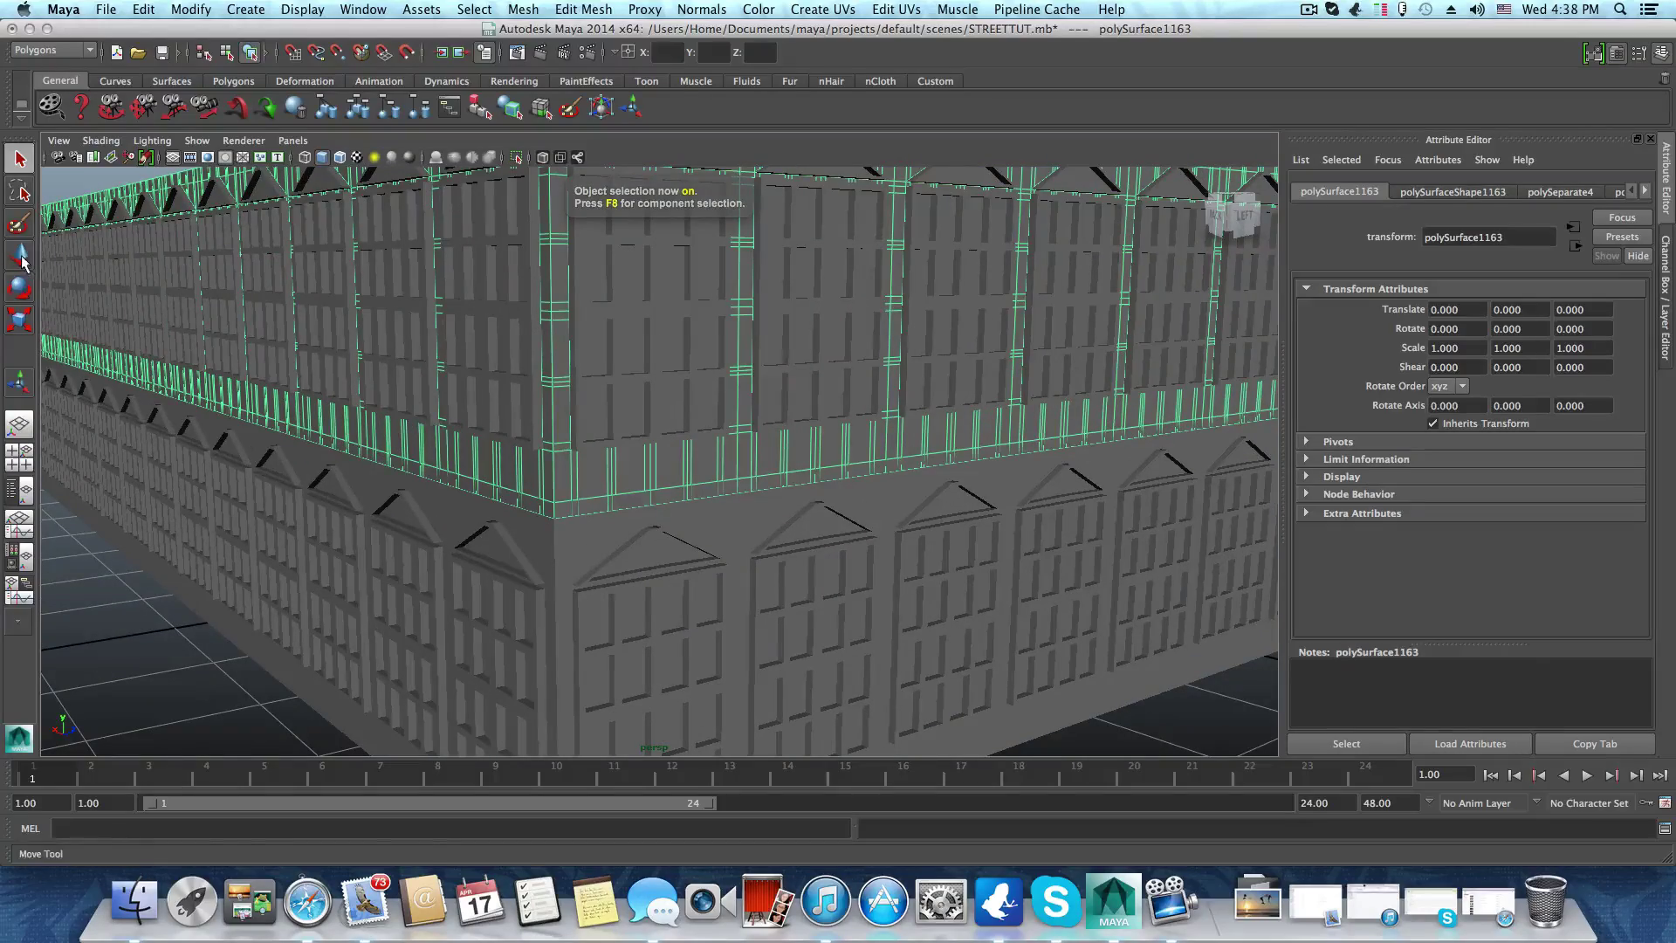
click(23, 262)
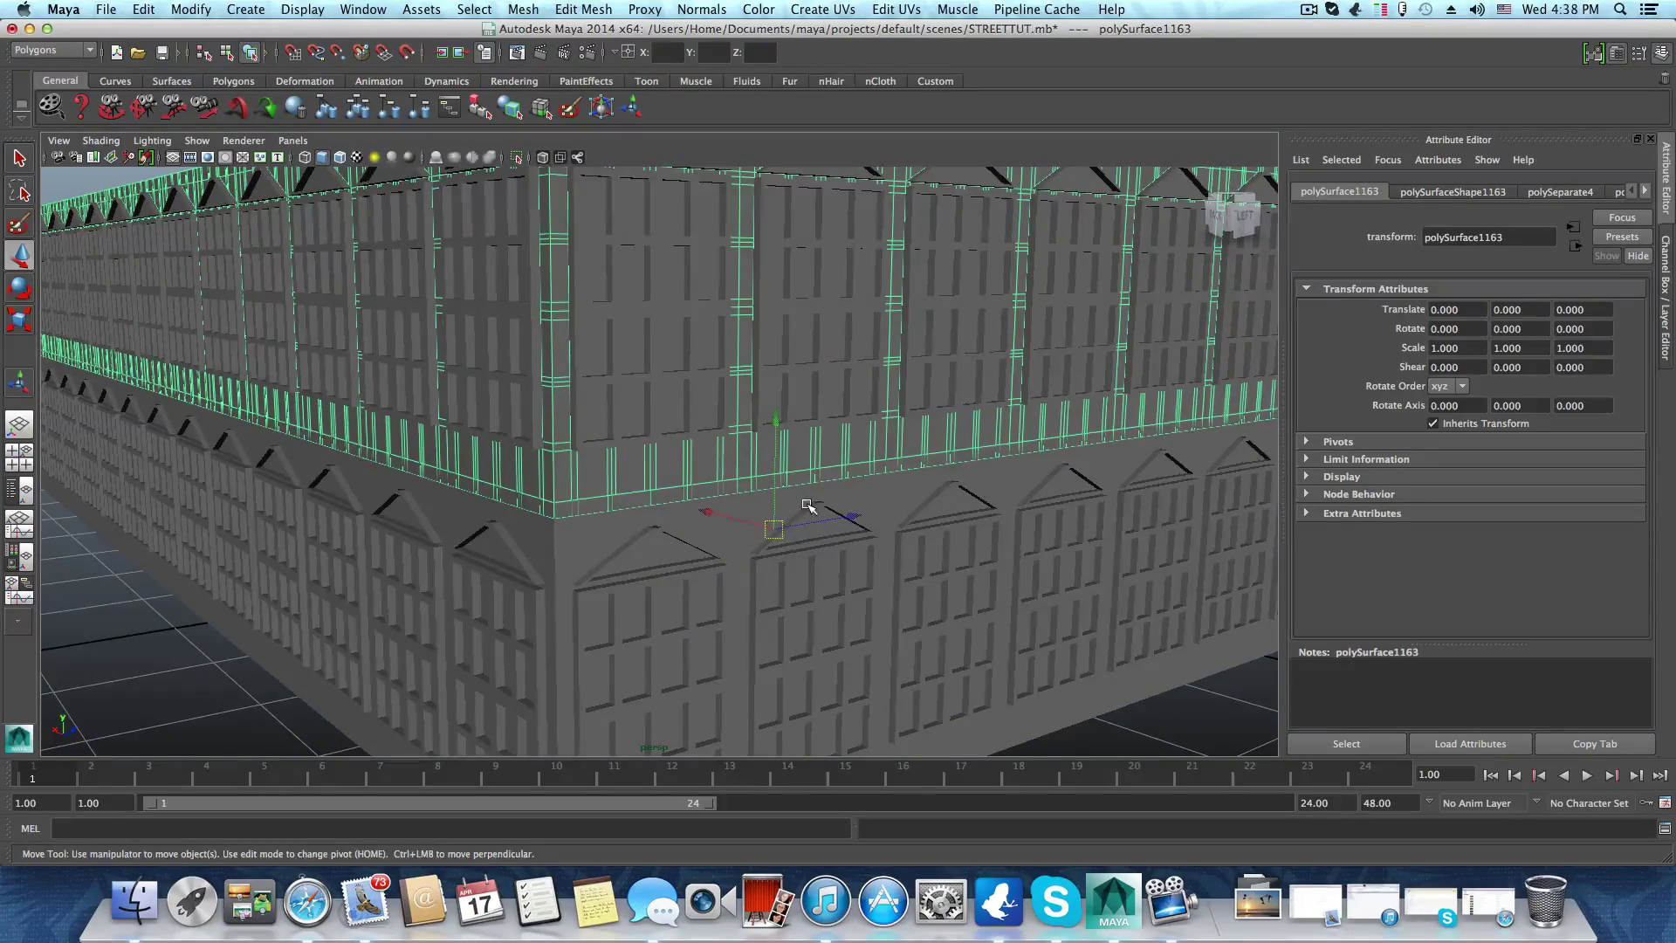
Move the upper storey's pivot to its bottom corner vertex using vertex snapping
alt+drag(812, 501, 768, 524)
alt+drag(1012, 535, 935, 545)
alt+middle_drag(817, 535, 716, 515)
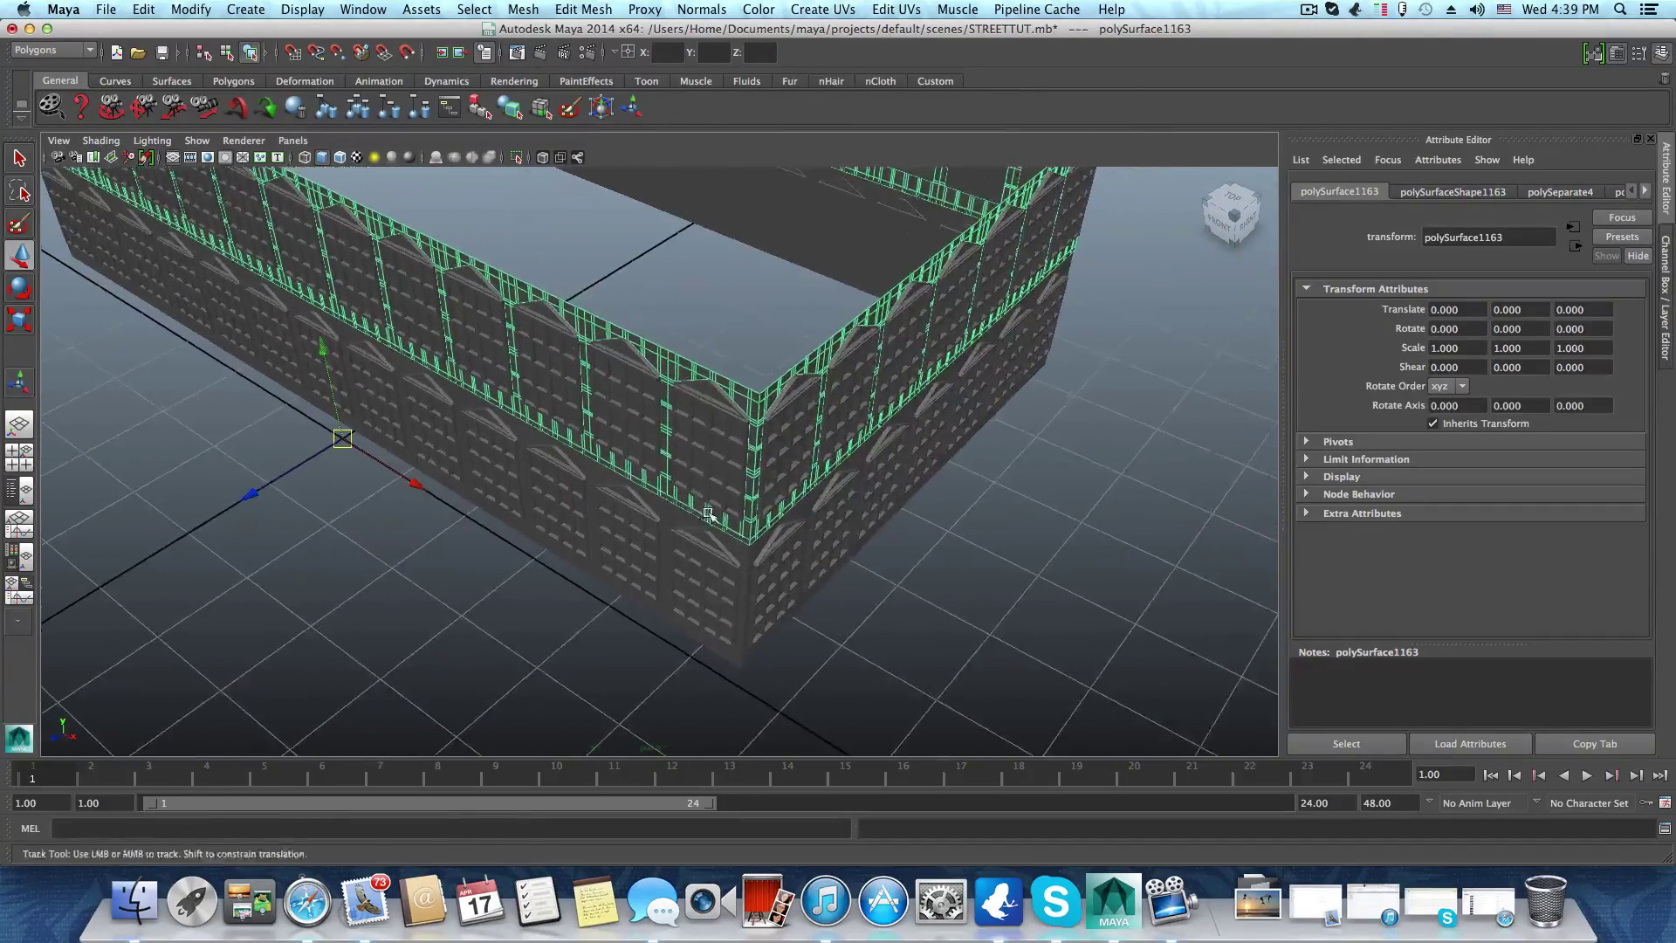
scroll(811, 520, up, 3)
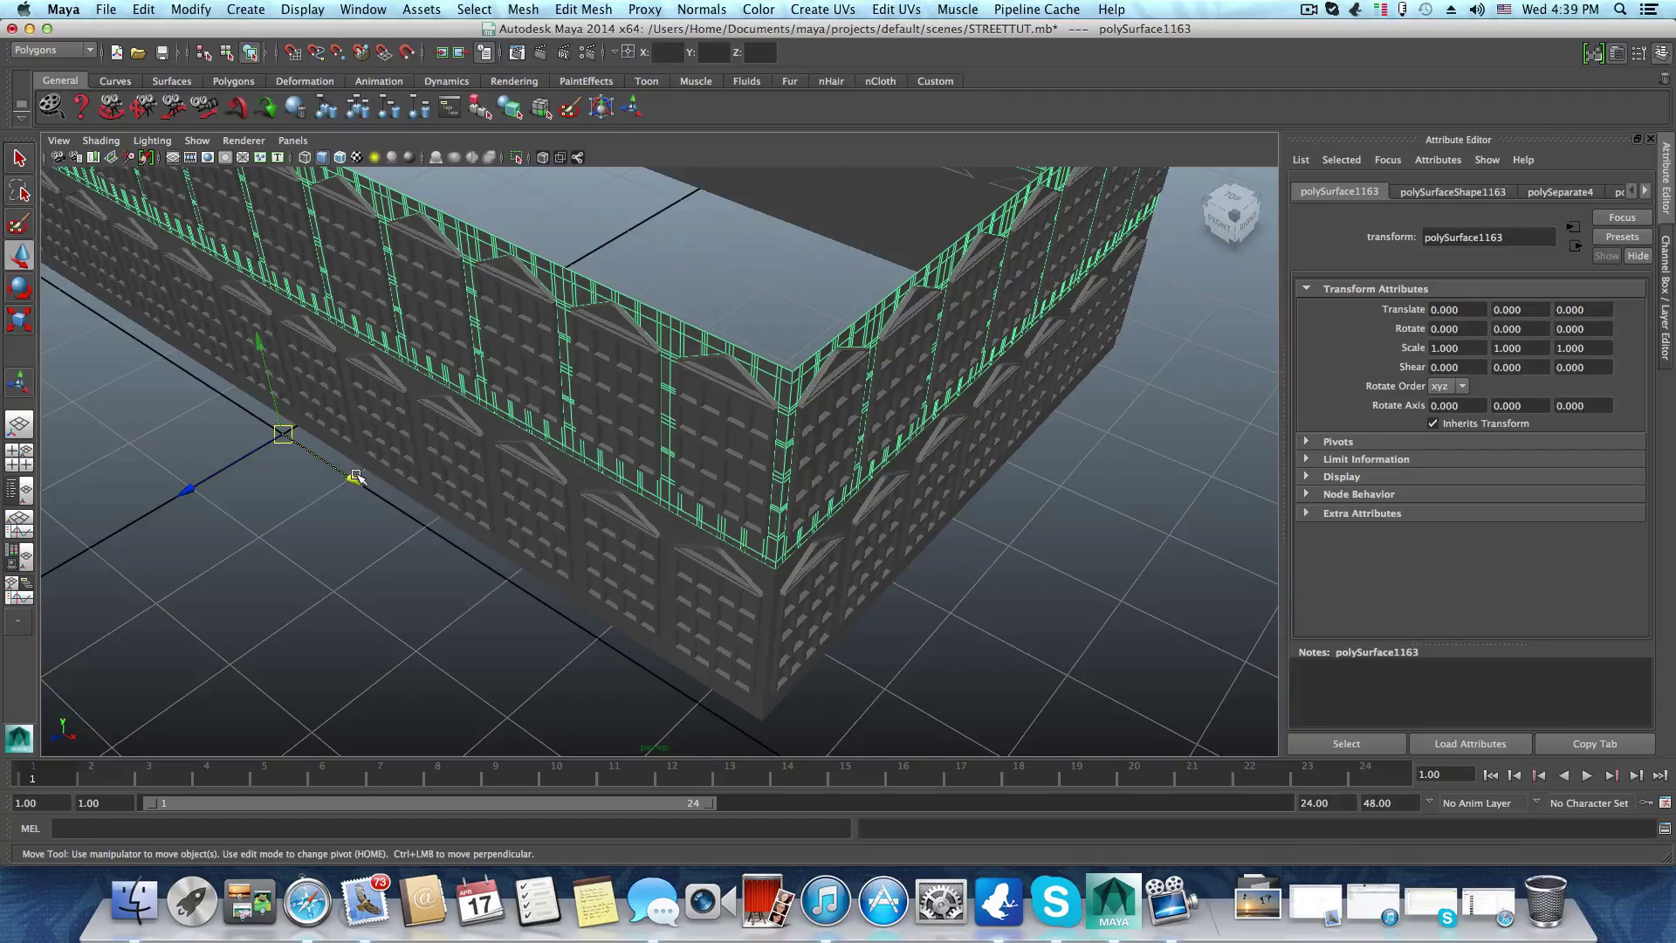
key(Home)
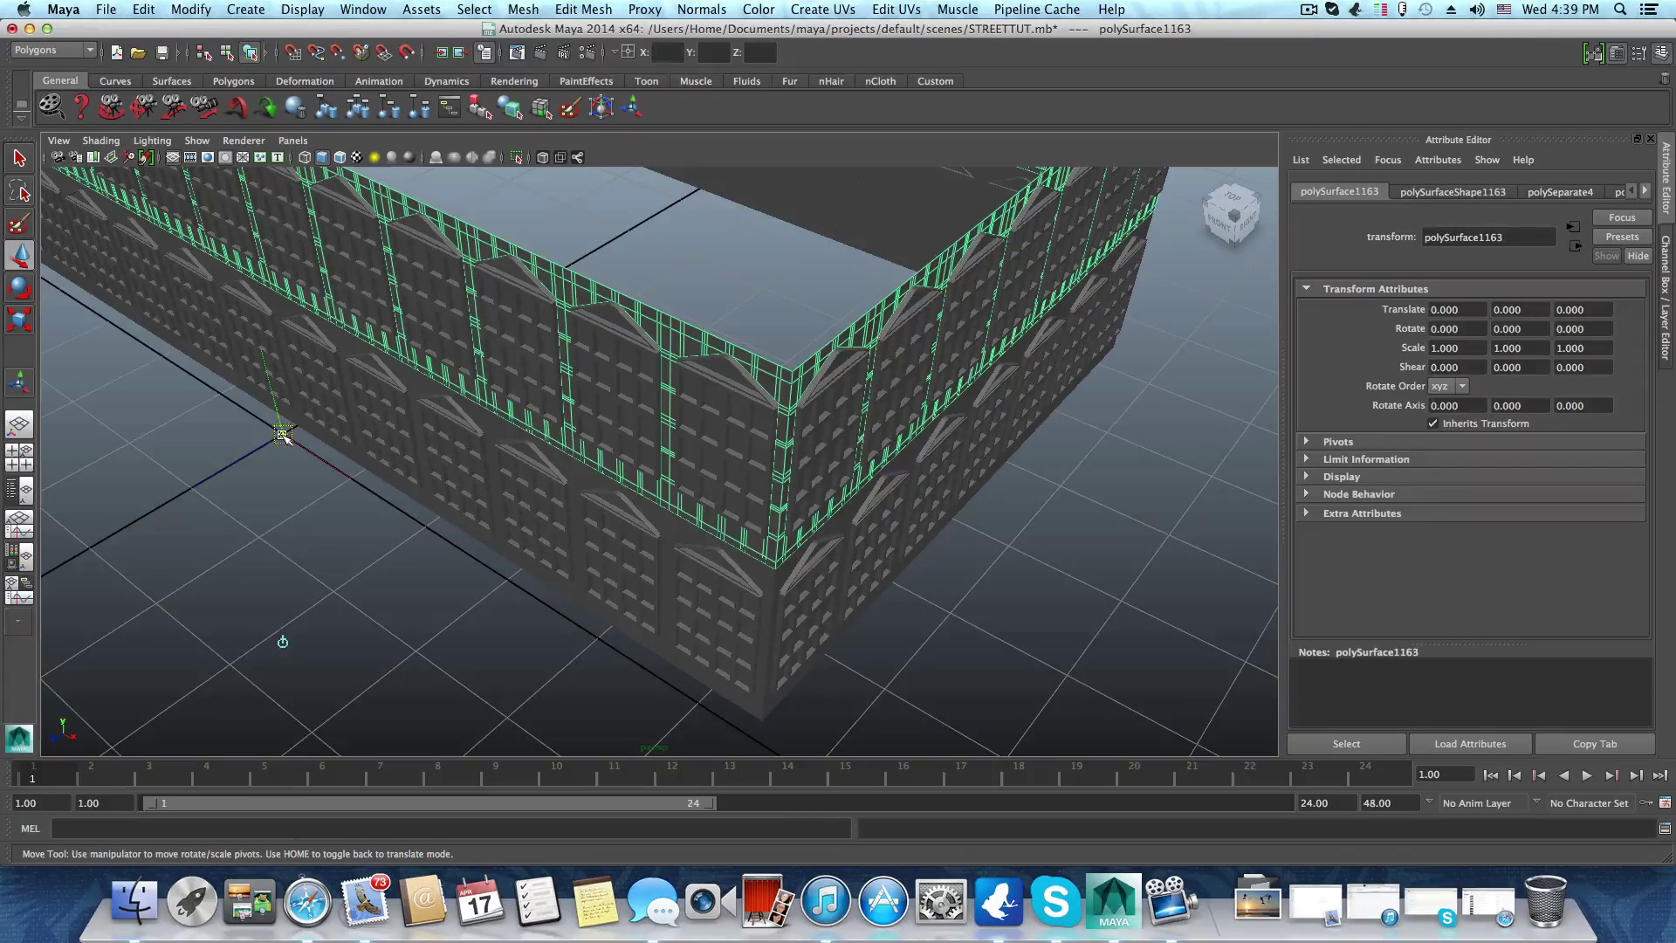
key(v)
drag(284, 434, 775, 563)
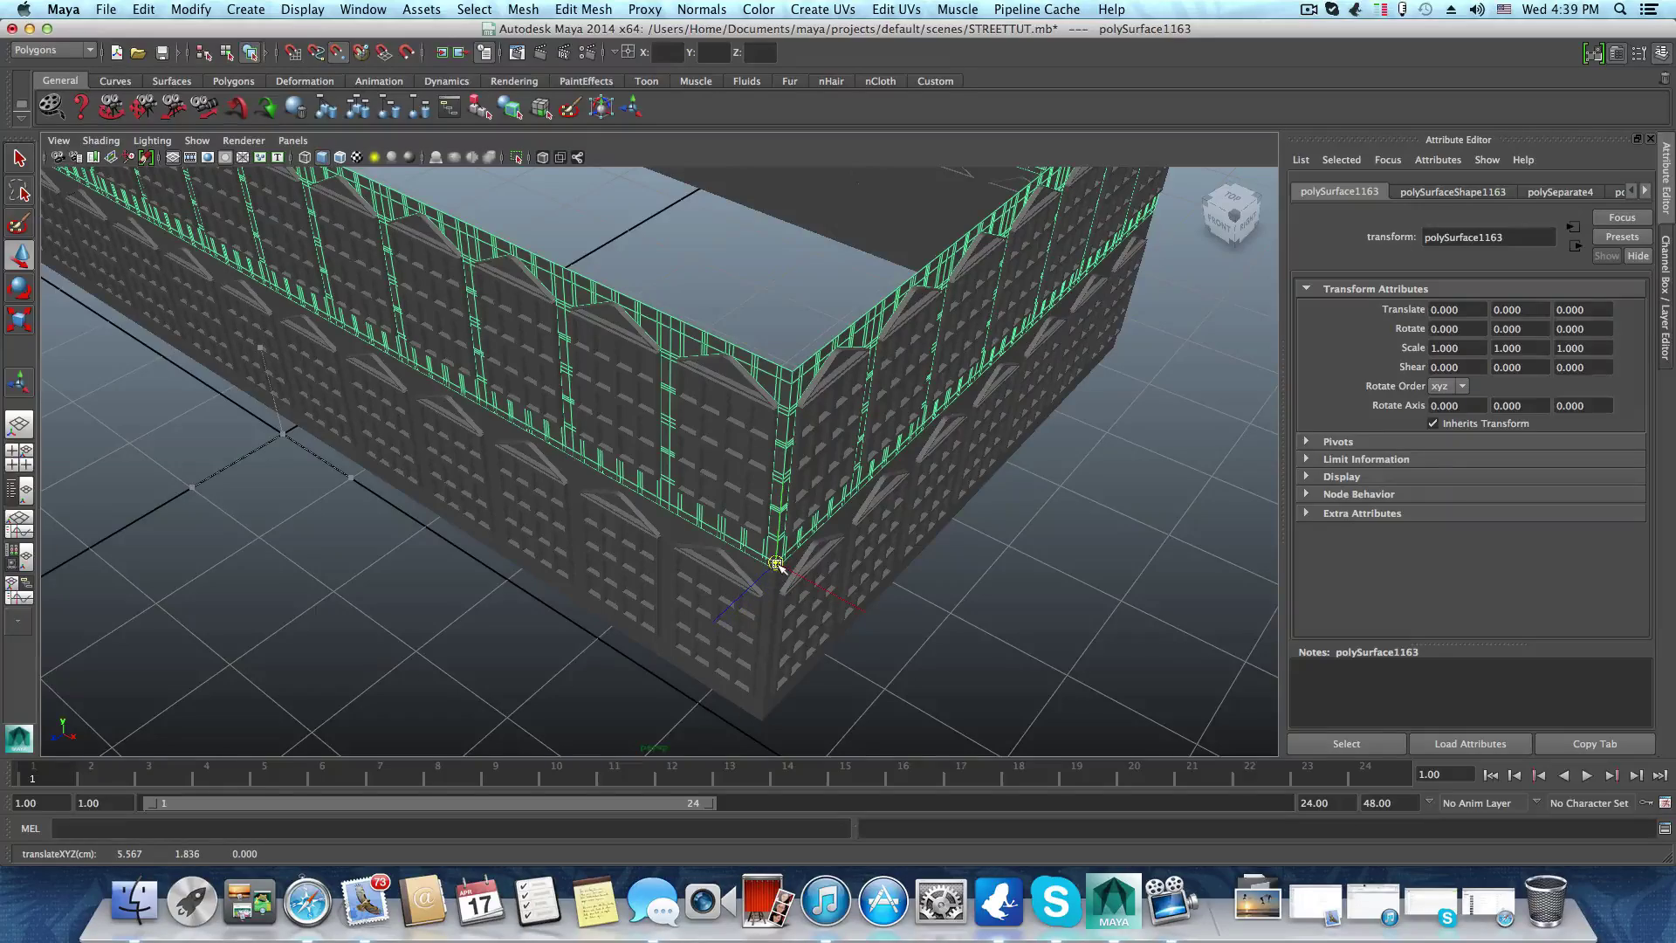
scroll(779, 569, up, 3)
alt+middle_drag(639, 468, 437, 371)
scroll(927, 504, up, 3)
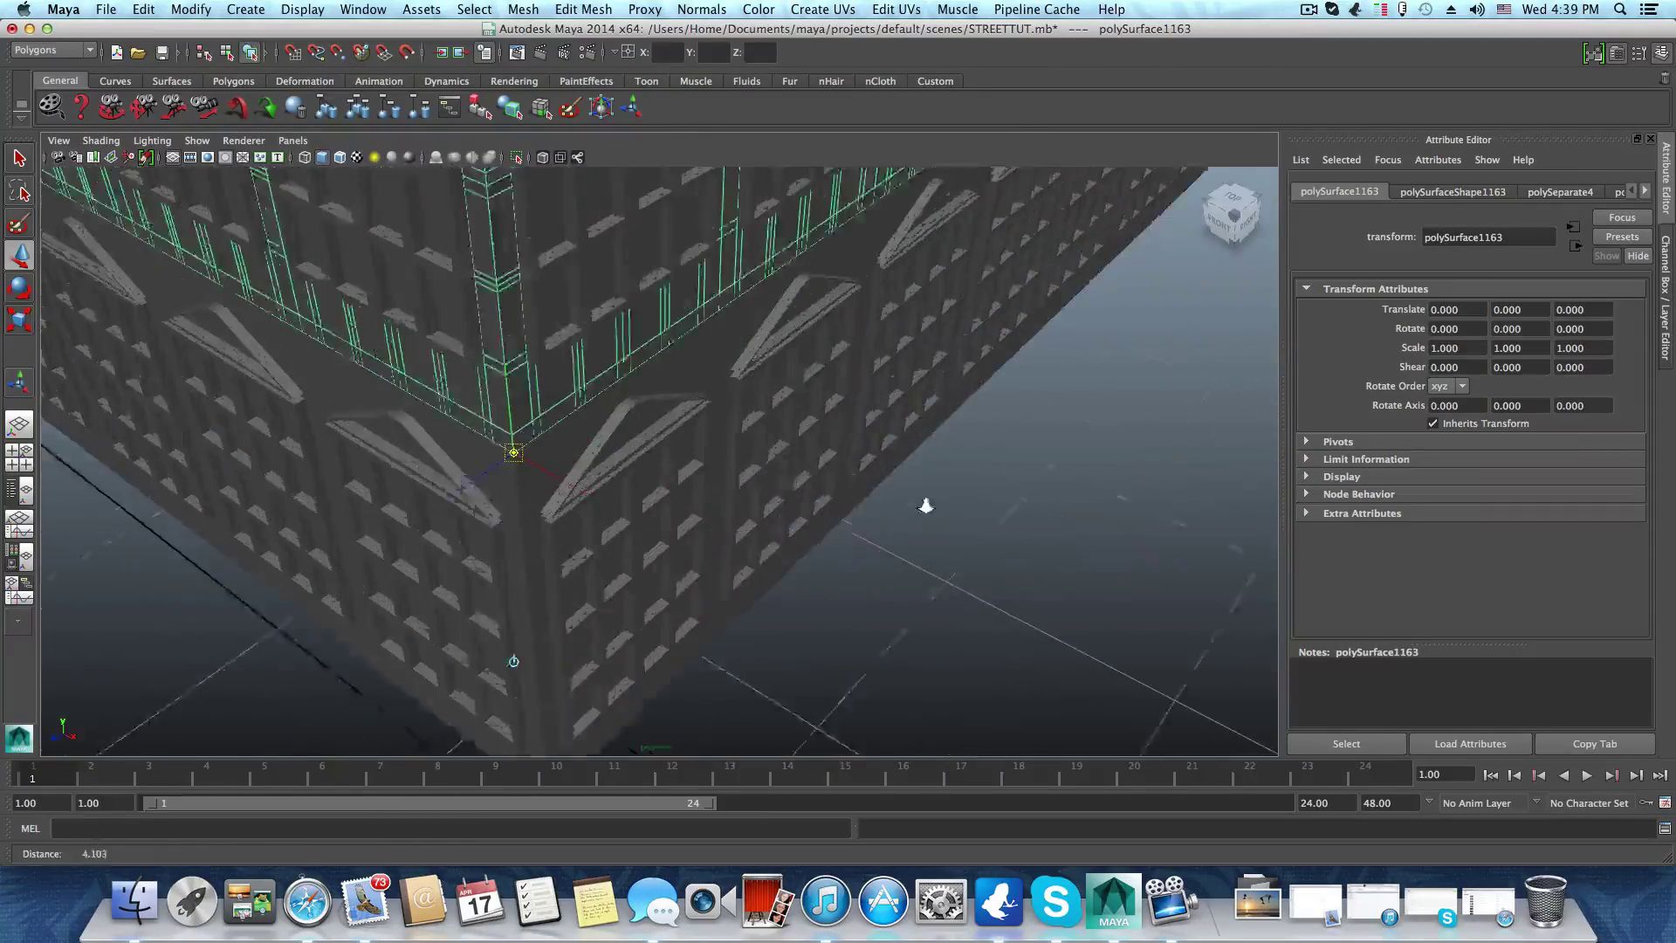
Check the upper storey's pivot on its bottom corner vertex and leave pivot editing
alt+middle_drag(436, 437, 626, 505)
alt+right_drag(627, 504, 803, 528)
alt+middle_drag(803, 528, 709, 470)
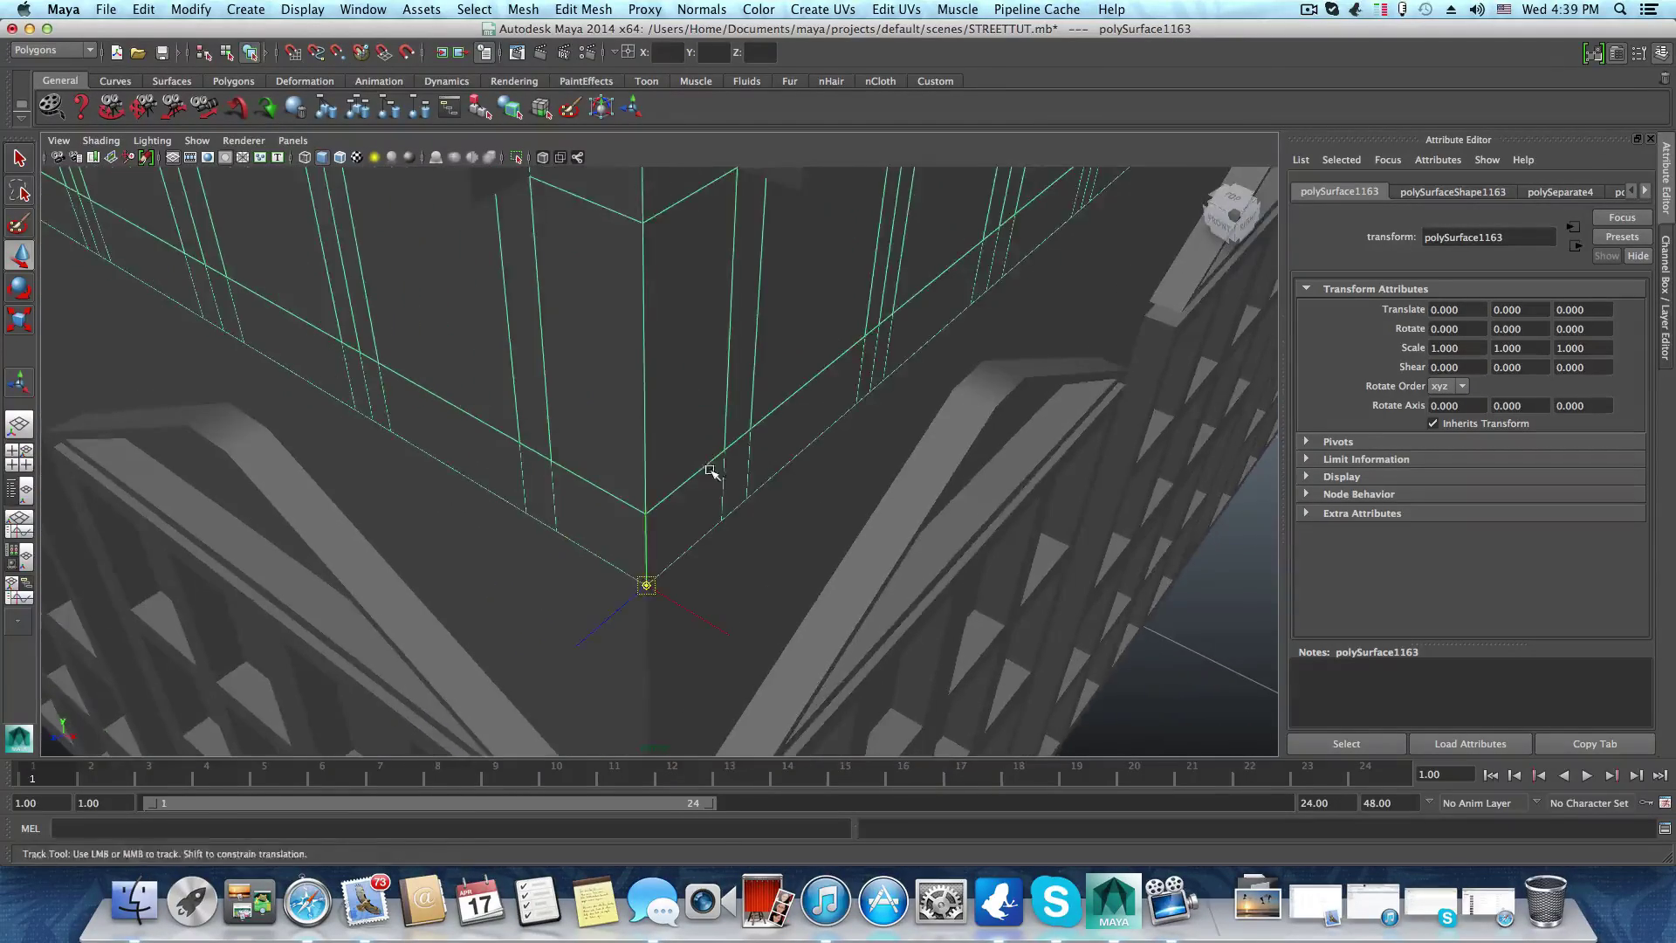
alt+right_drag(709, 471, 434, 489)
alt+drag(435, 491, 527, 524)
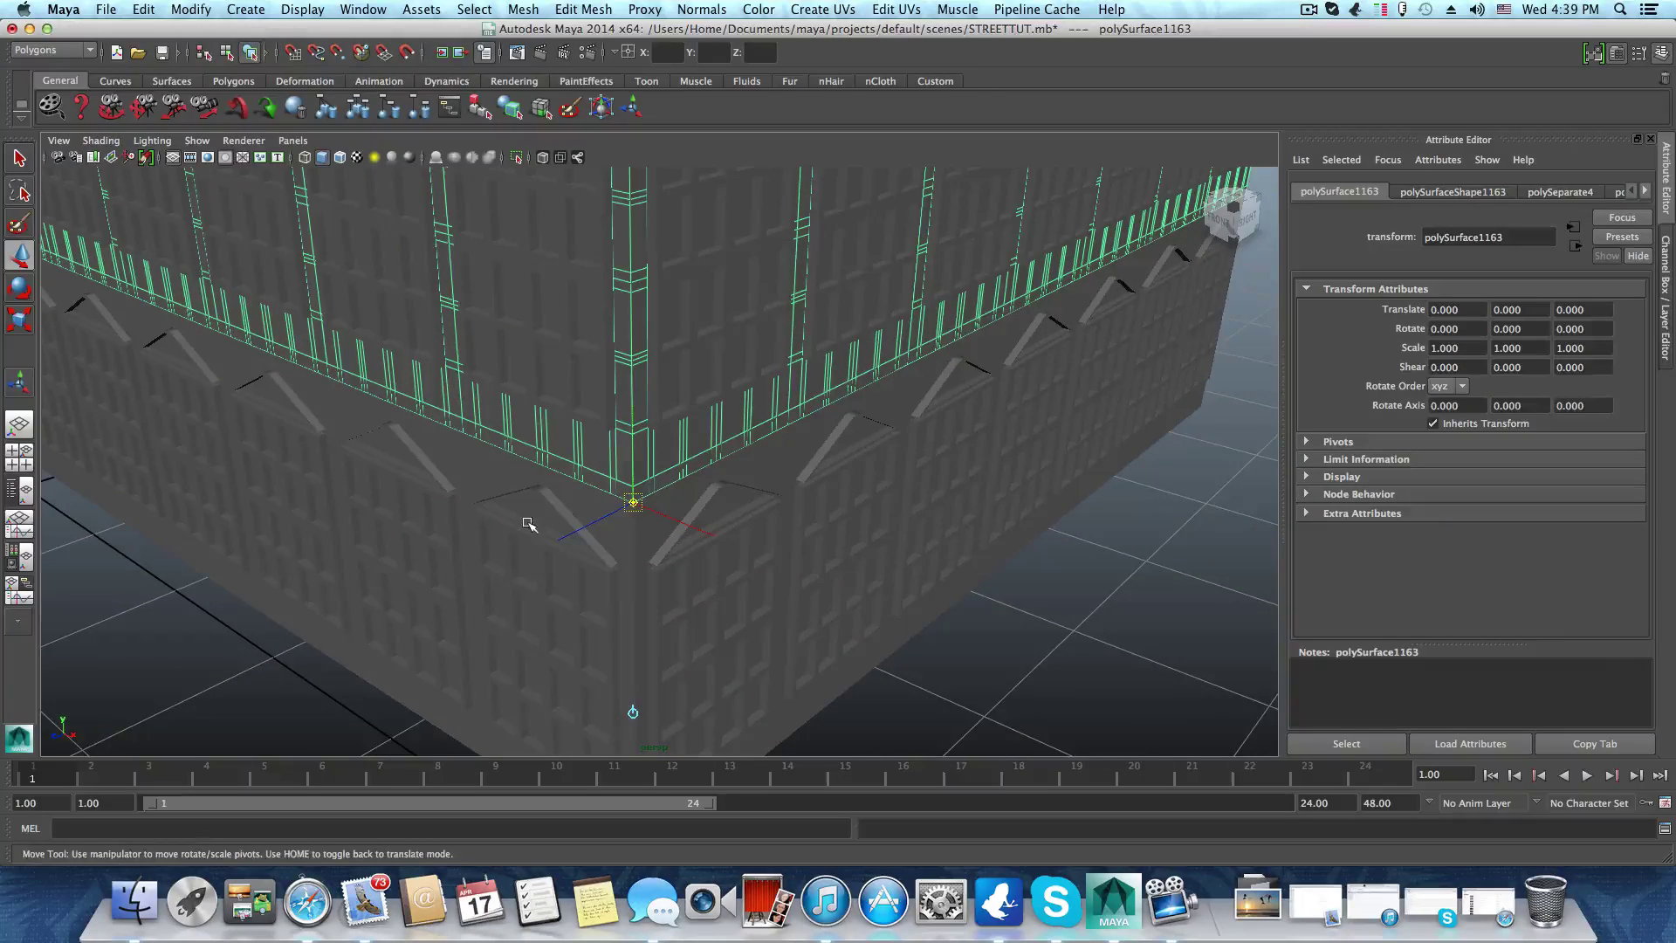
key(Home)
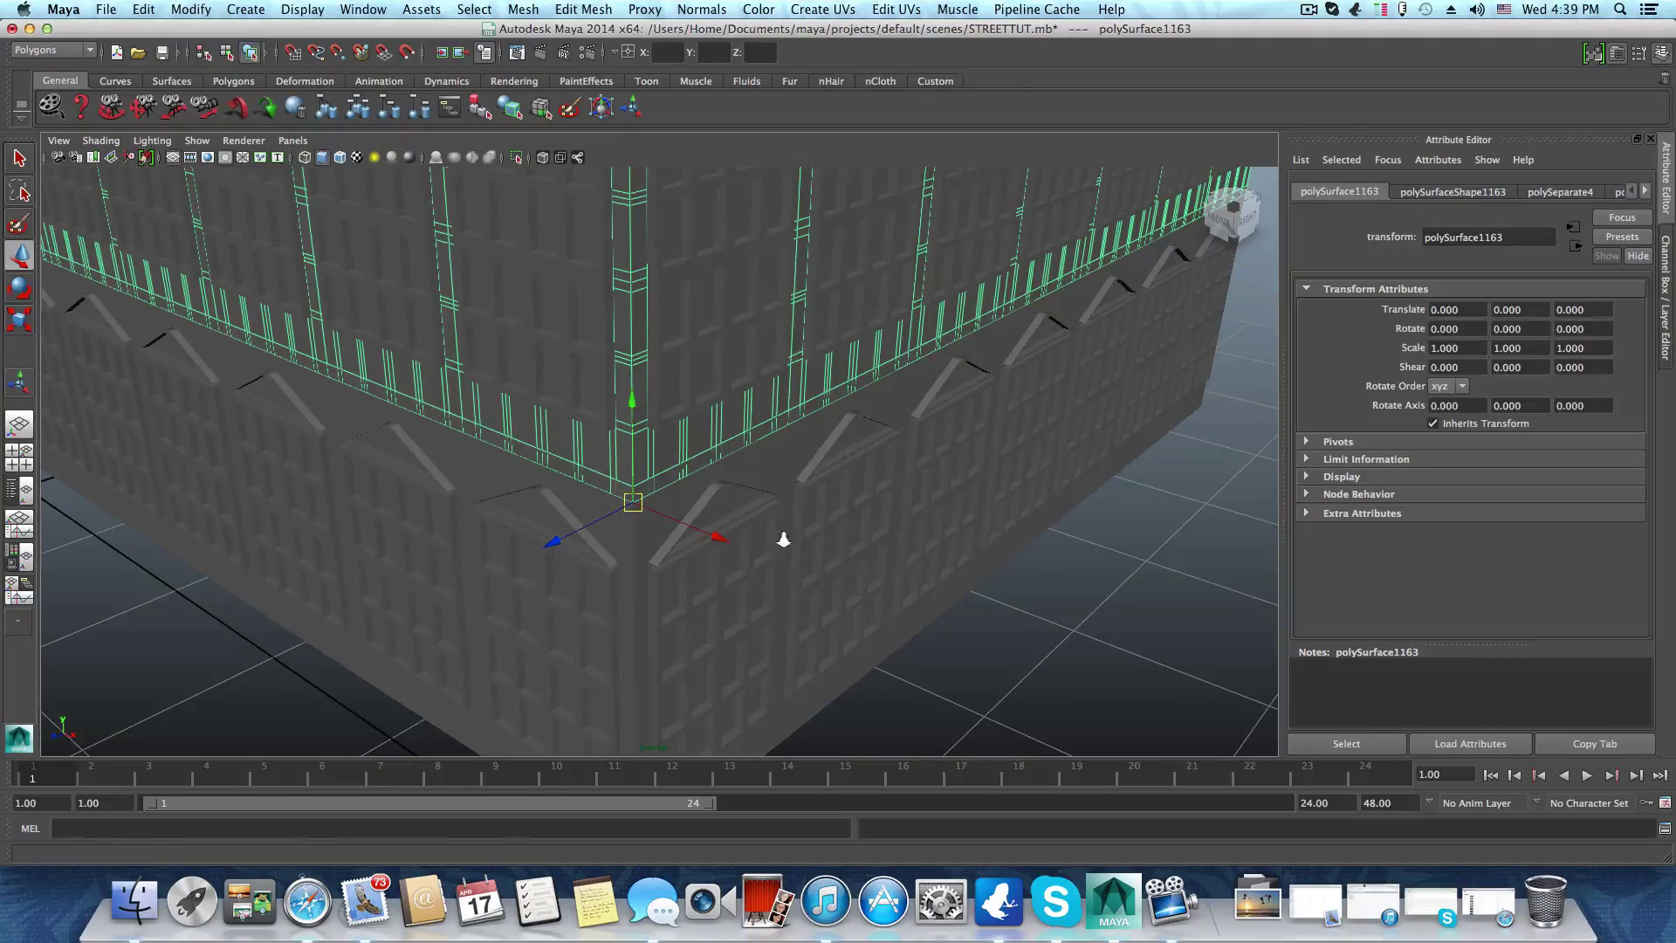
Try raising the upper storey's facade alone by 0.478 along Y, and undo the move
alt+drag(786, 534, 675, 543)
alt+middle_drag(674, 543, 660, 572)
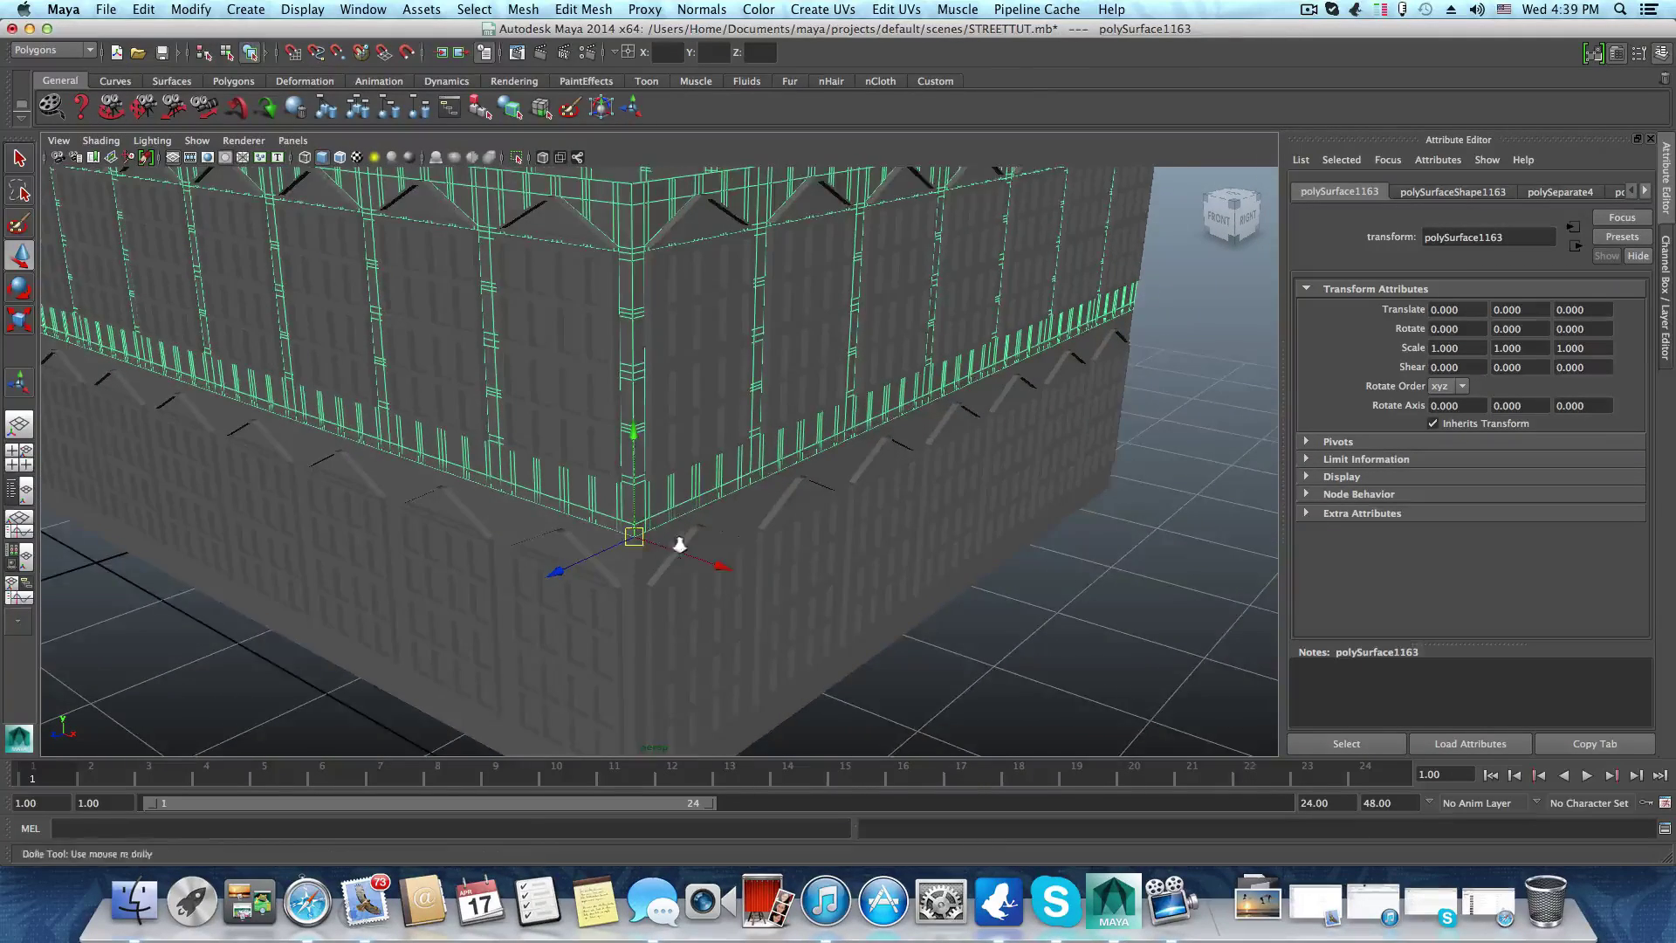
alt+right_drag(677, 542, 688, 555)
alt+middle_drag(678, 556, 676, 535)
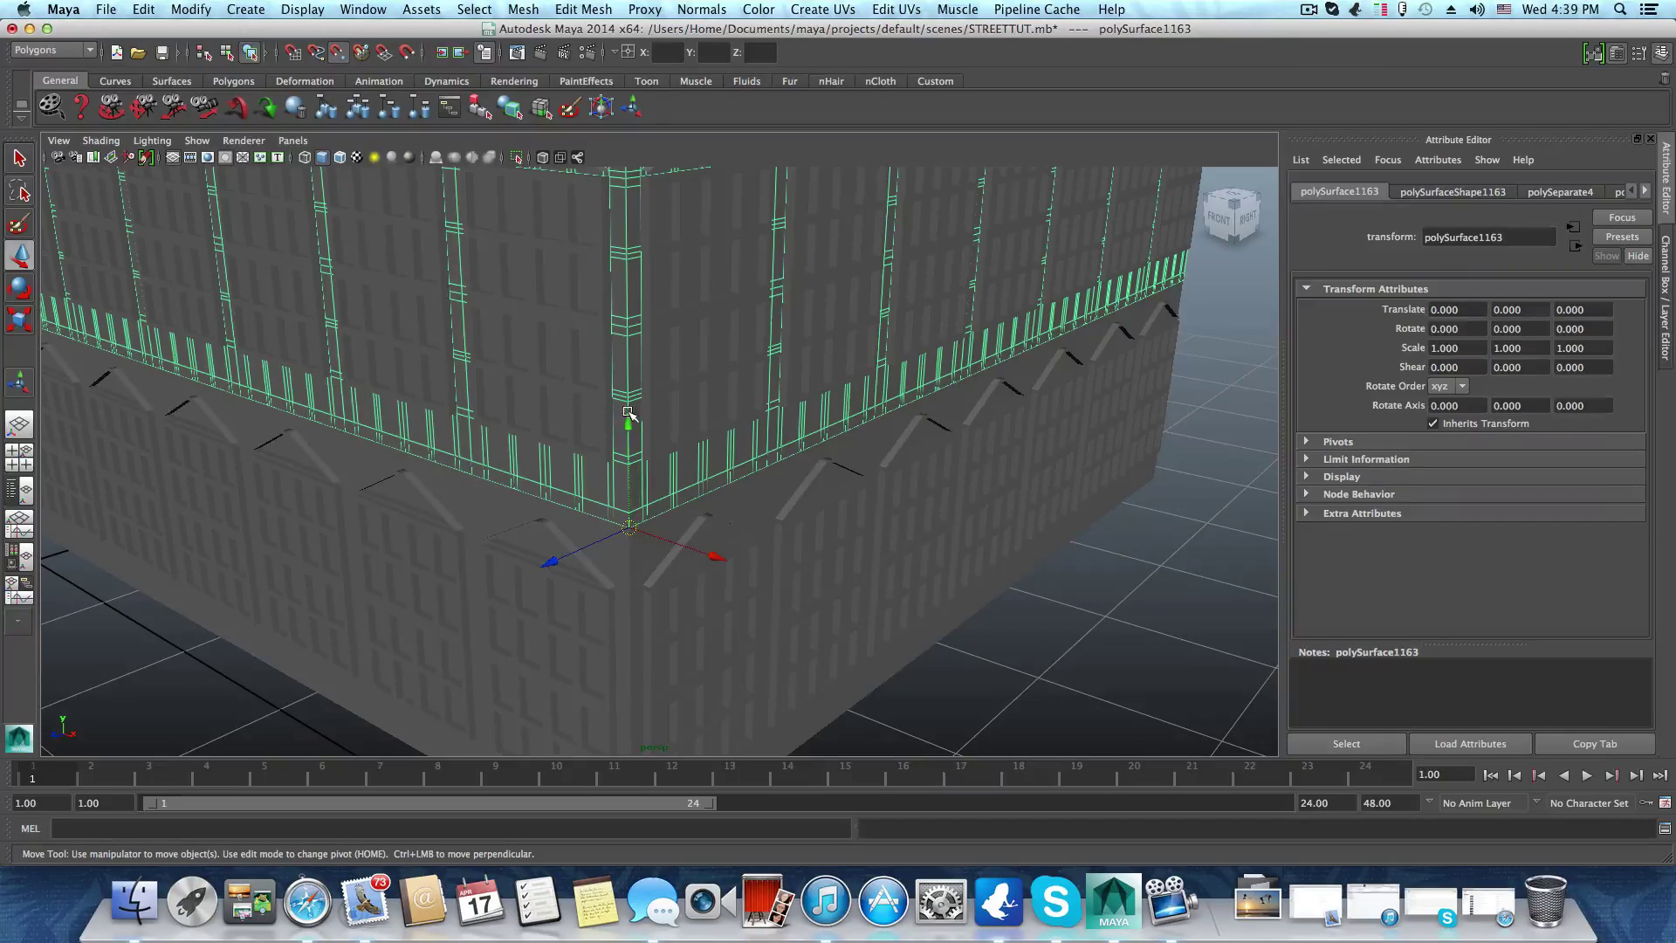
drag(628, 422, 627, 411)
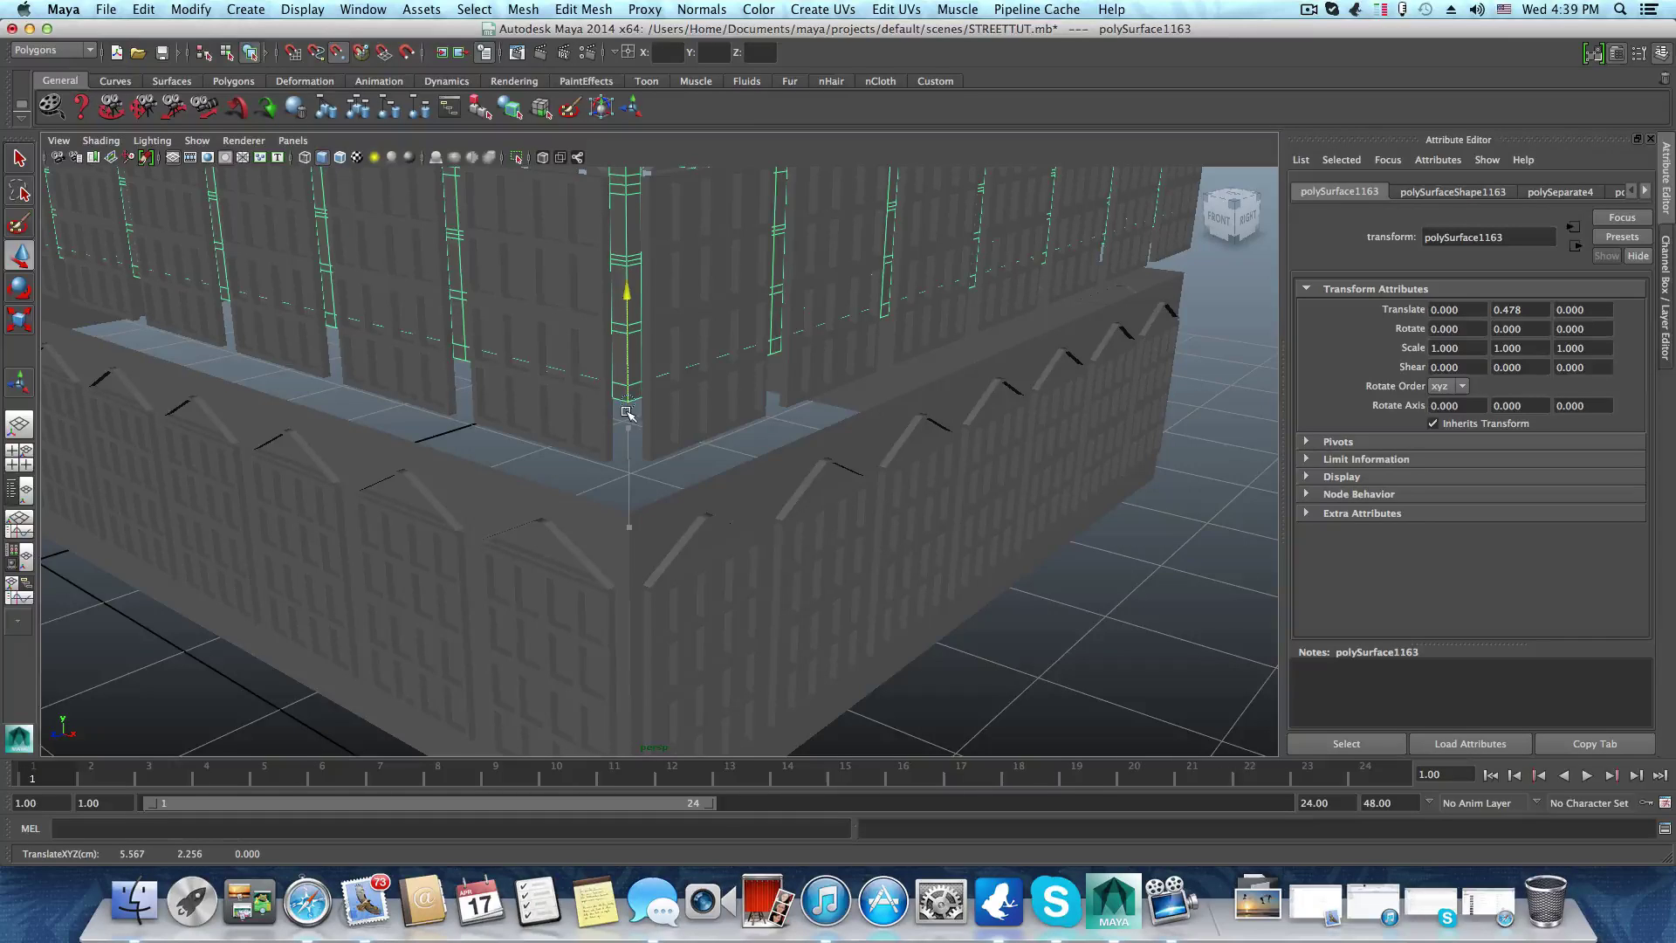
click(601, 515)
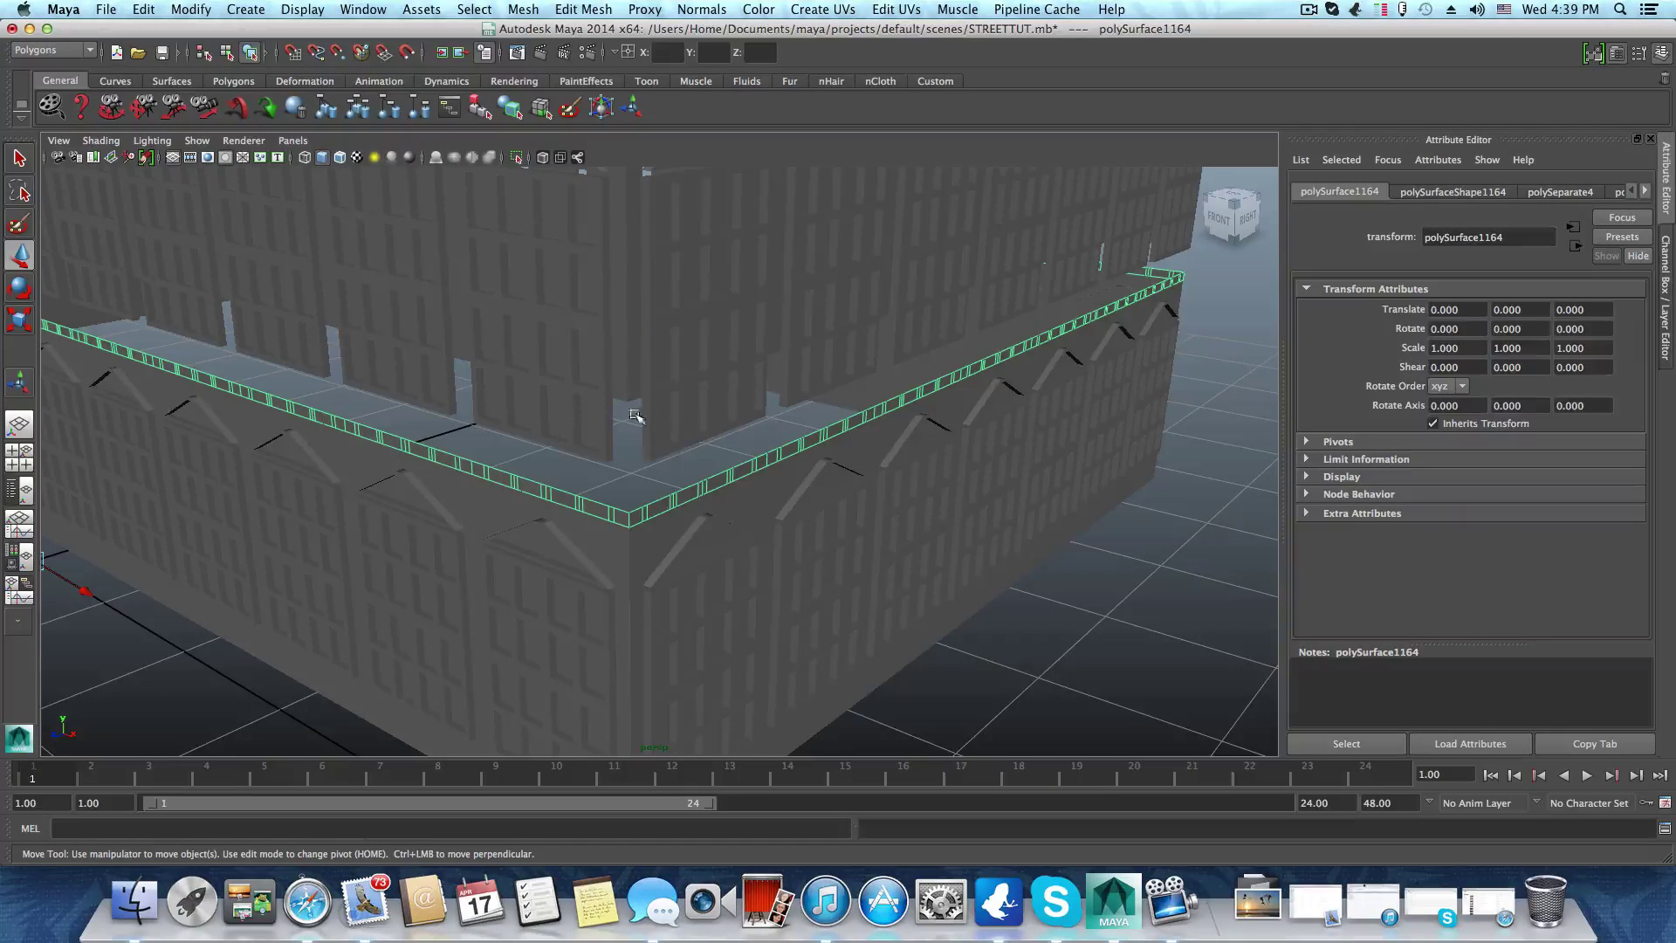
click(623, 353)
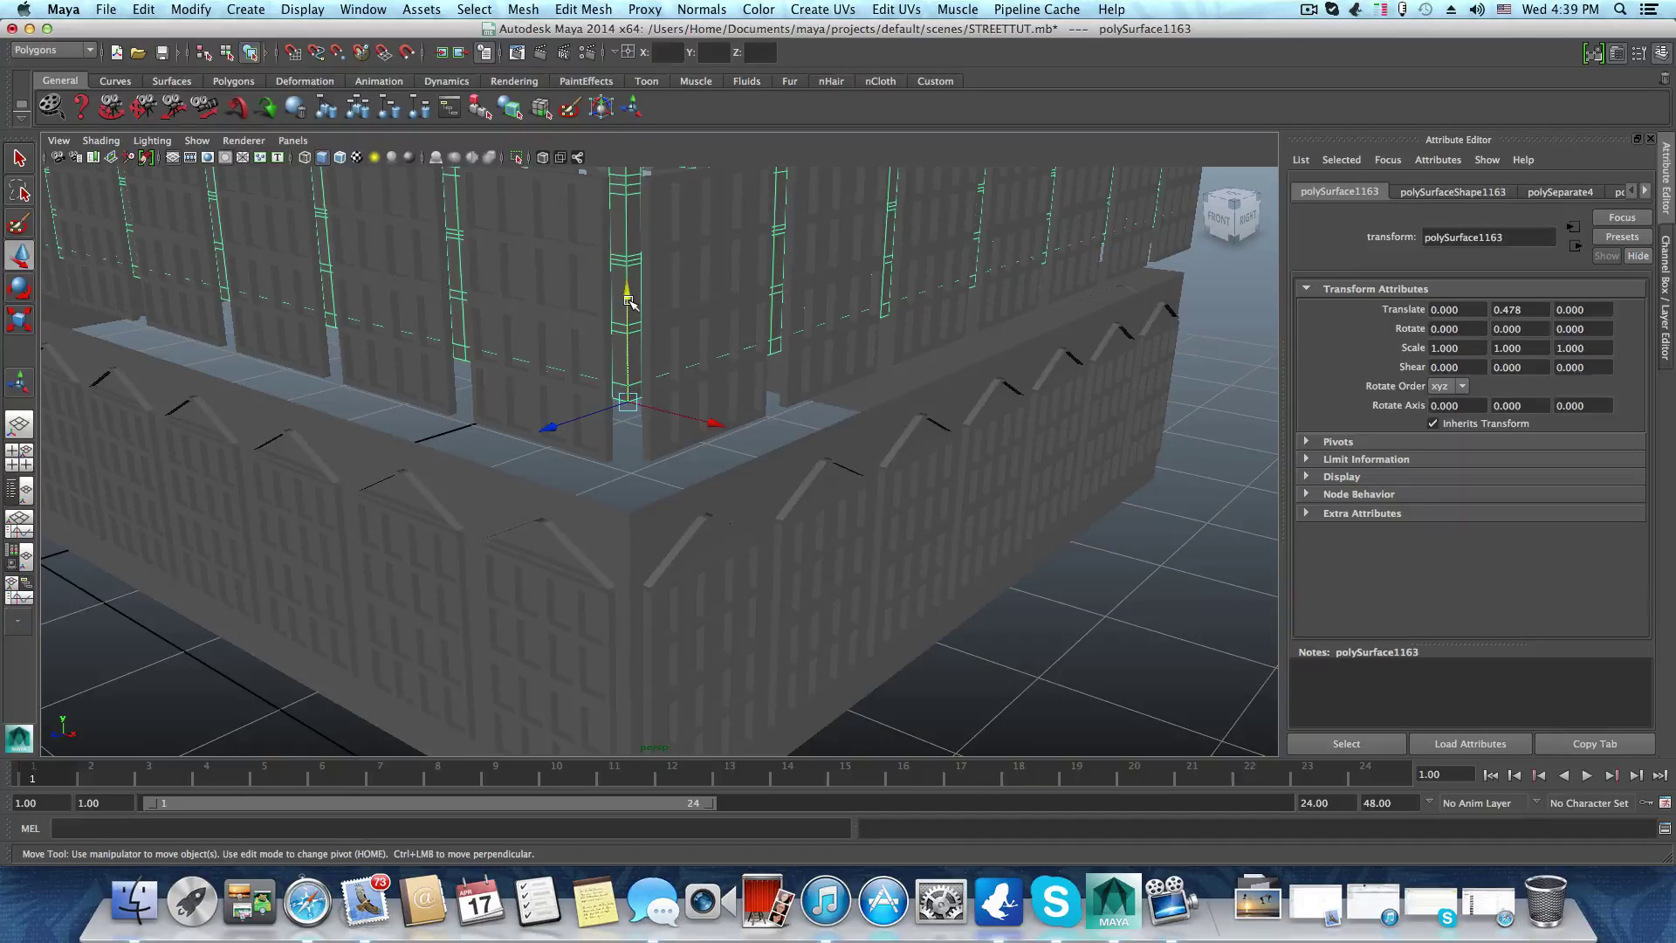
key(z)
click(630, 302)
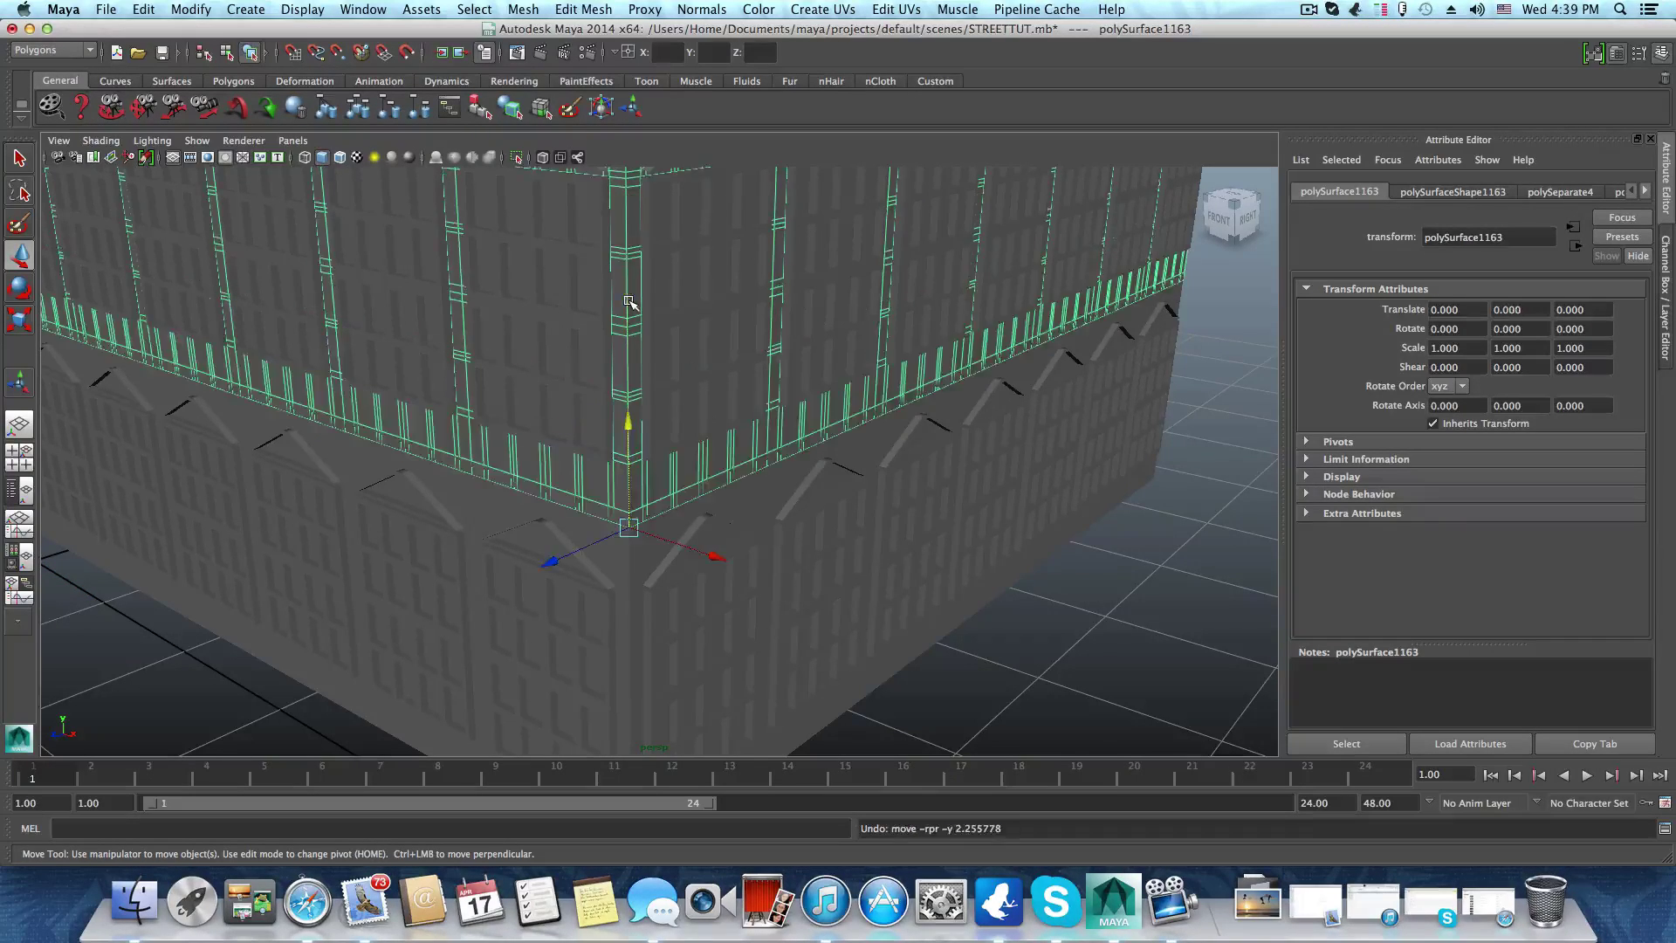
Select the upper storey's facade and windows together and try moving them vertically with vertex snapping, undoing the move
alt+drag(628, 301, 688, 375)
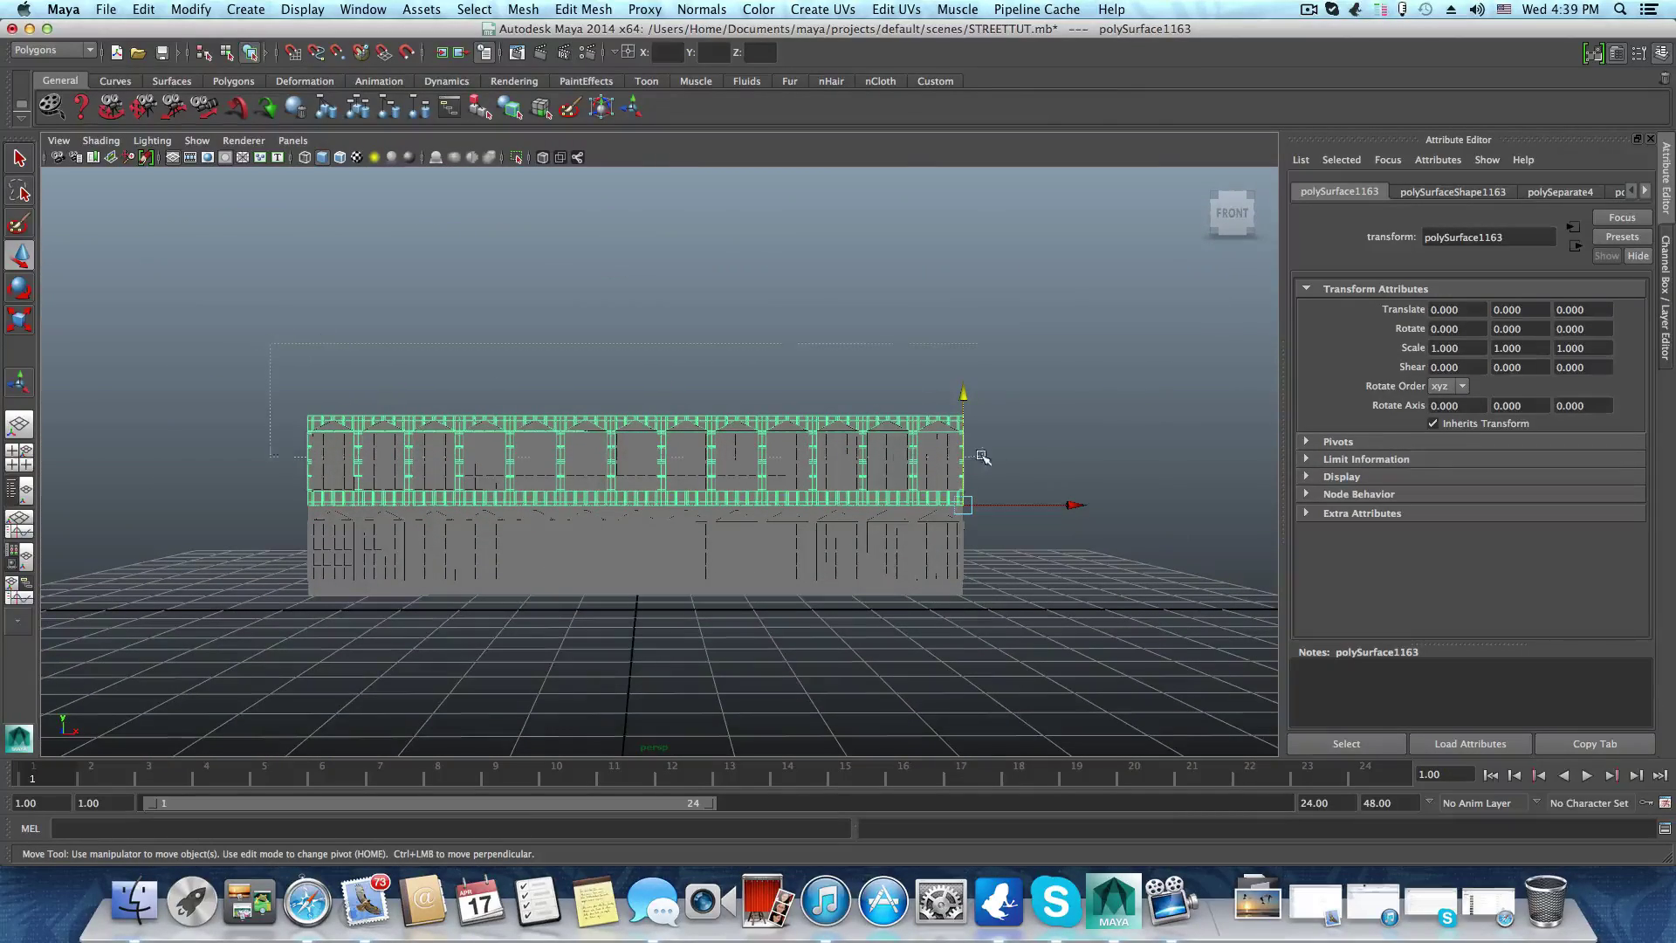
drag(1009, 466, 923, 484)
alt+right_drag(922, 485, 1038, 496)
alt+drag(699, 515, 626, 485)
alt+right_drag(626, 485, 1117, 510)
alt+drag(877, 469, 670, 528)
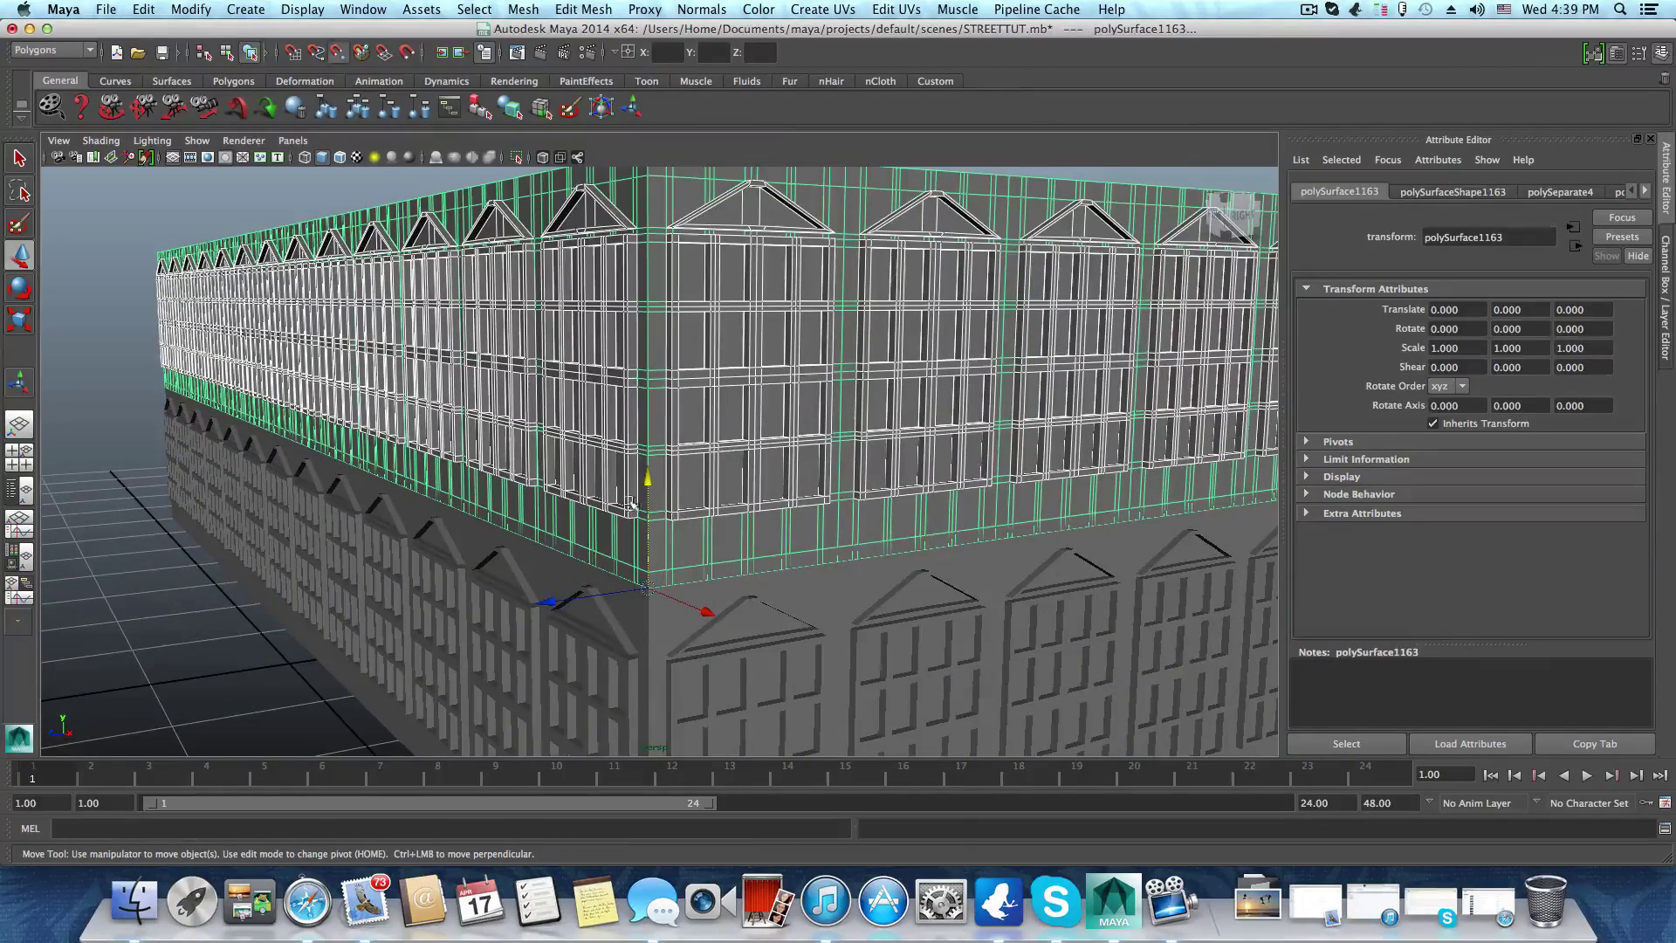
drag(649, 480, 765, 475)
key(z)
Marquee-select the whole upper storey with its windows from the front view
alt+right_drag(532, 463, 393, 453)
alt+drag(393, 453, 412, 486)
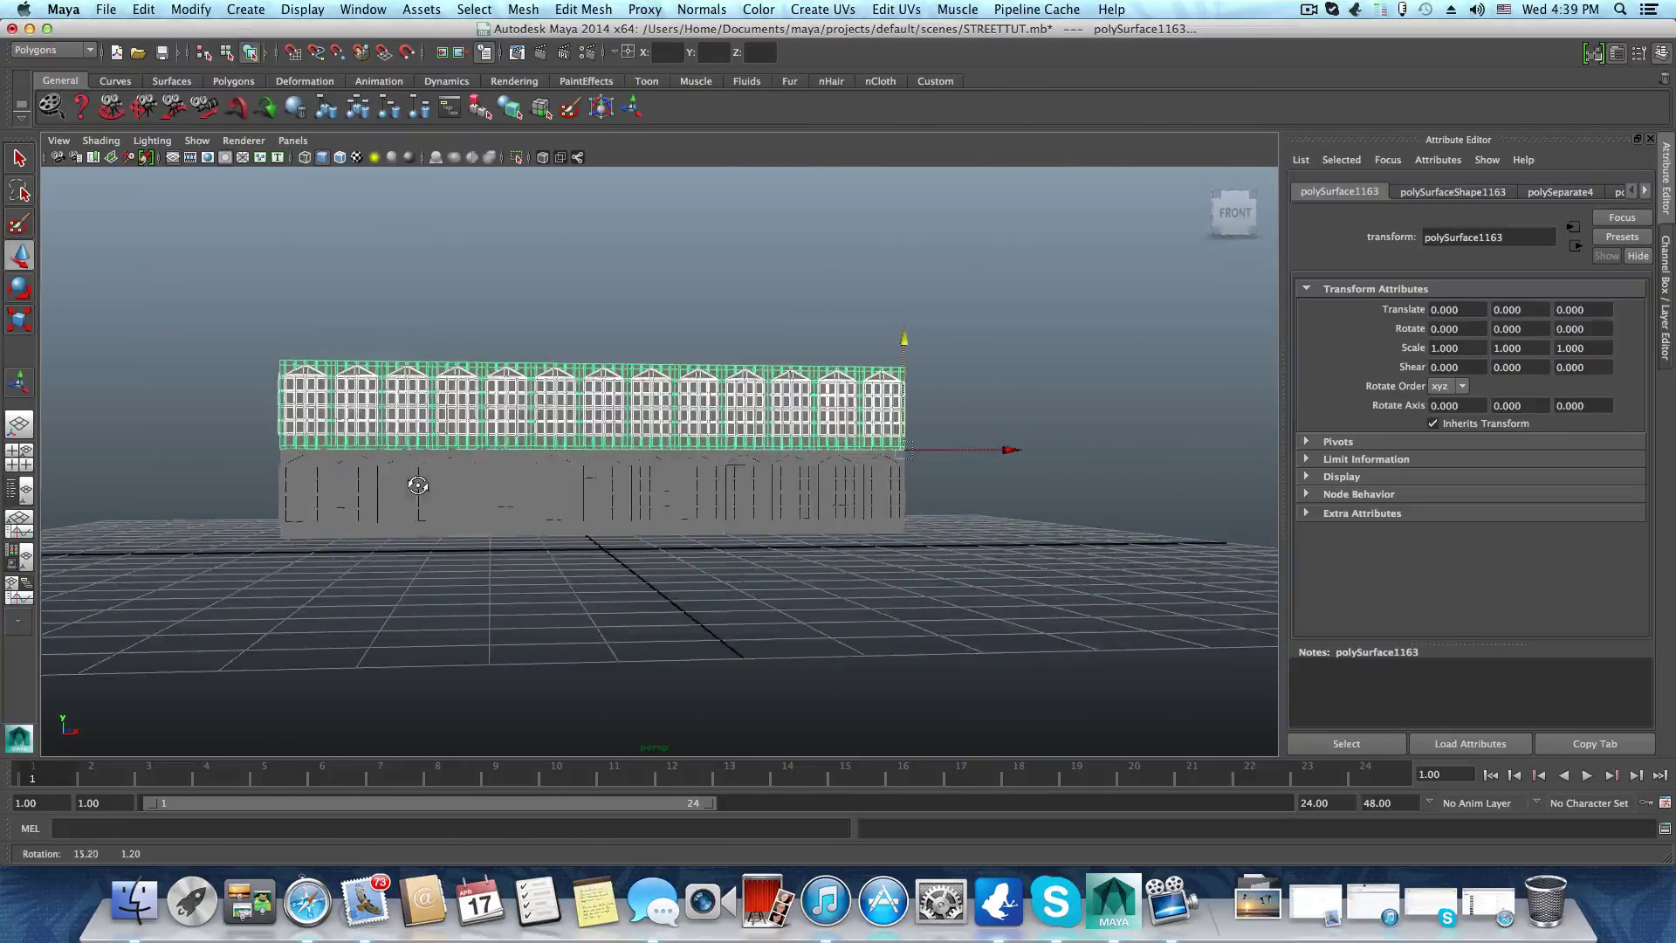
click(1239, 222)
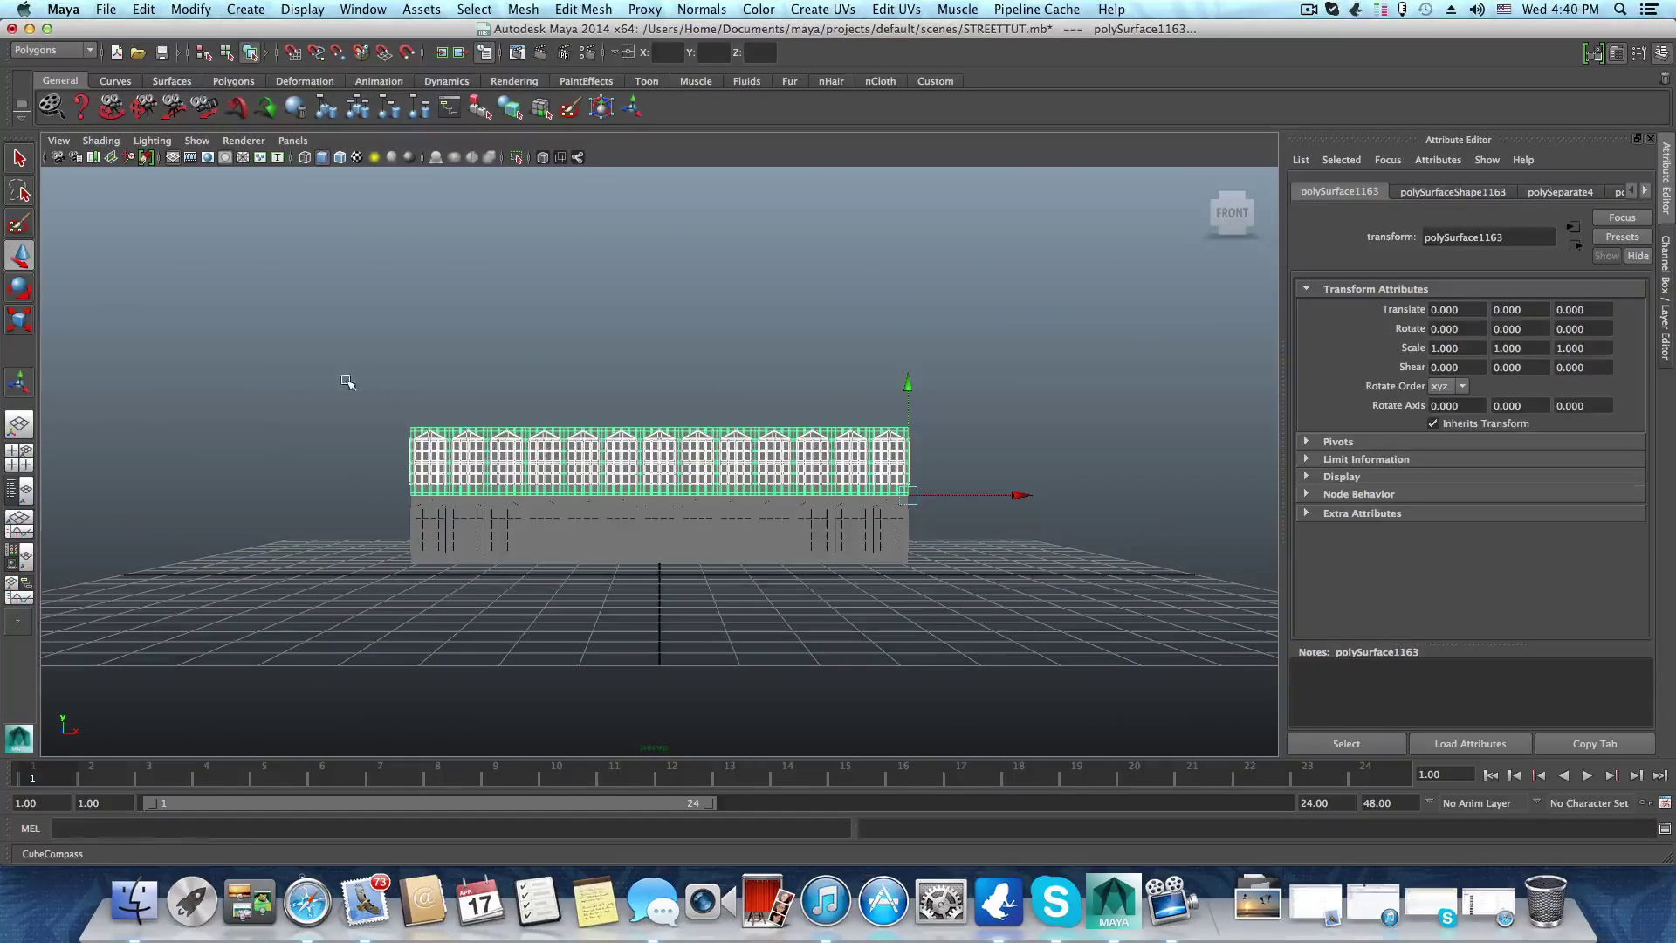
drag(312, 384, 679, 465)
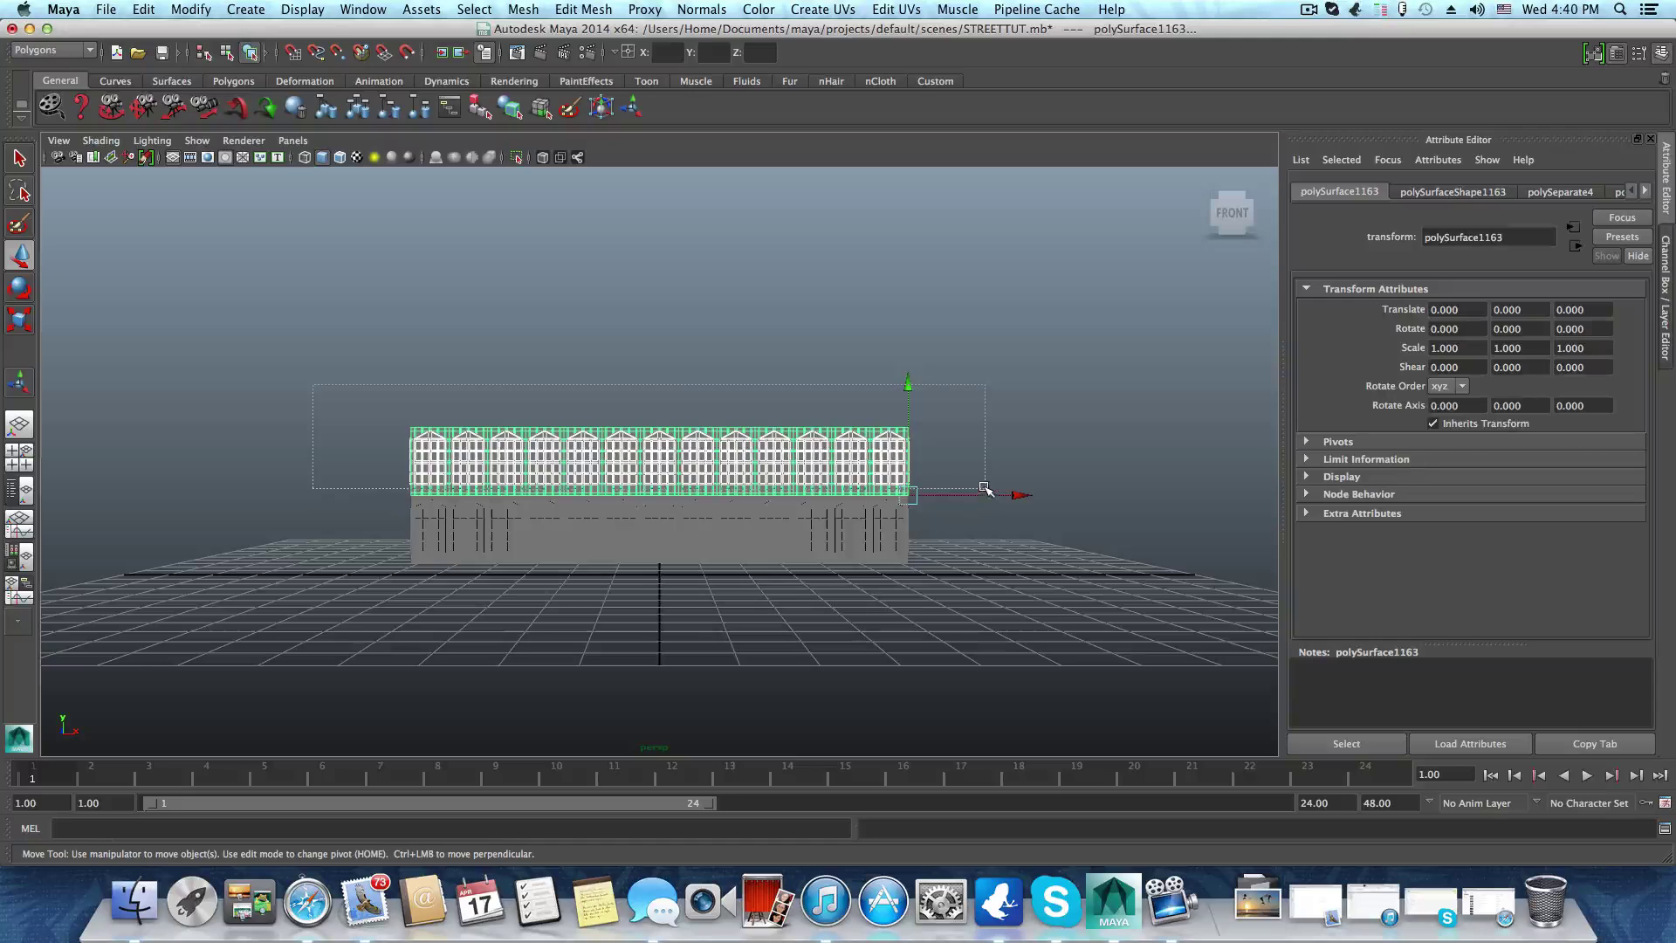
drag(984, 487, 825, 493)
scroll(785, 514, up, 5)
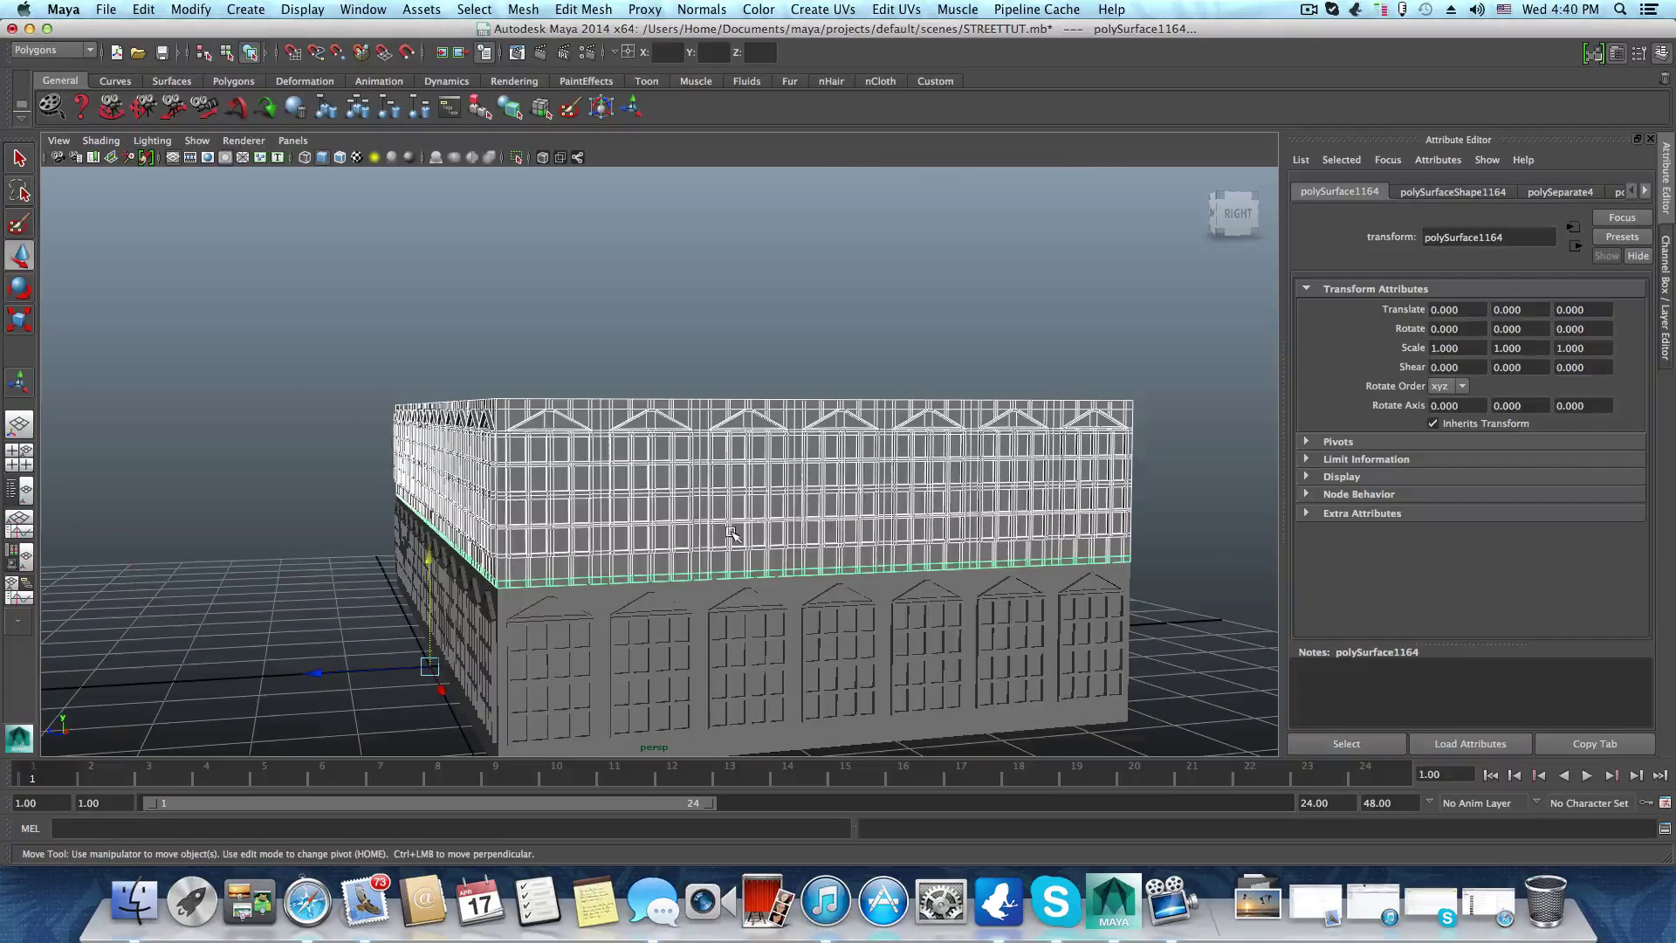
scroll(587, 581, up, 8)
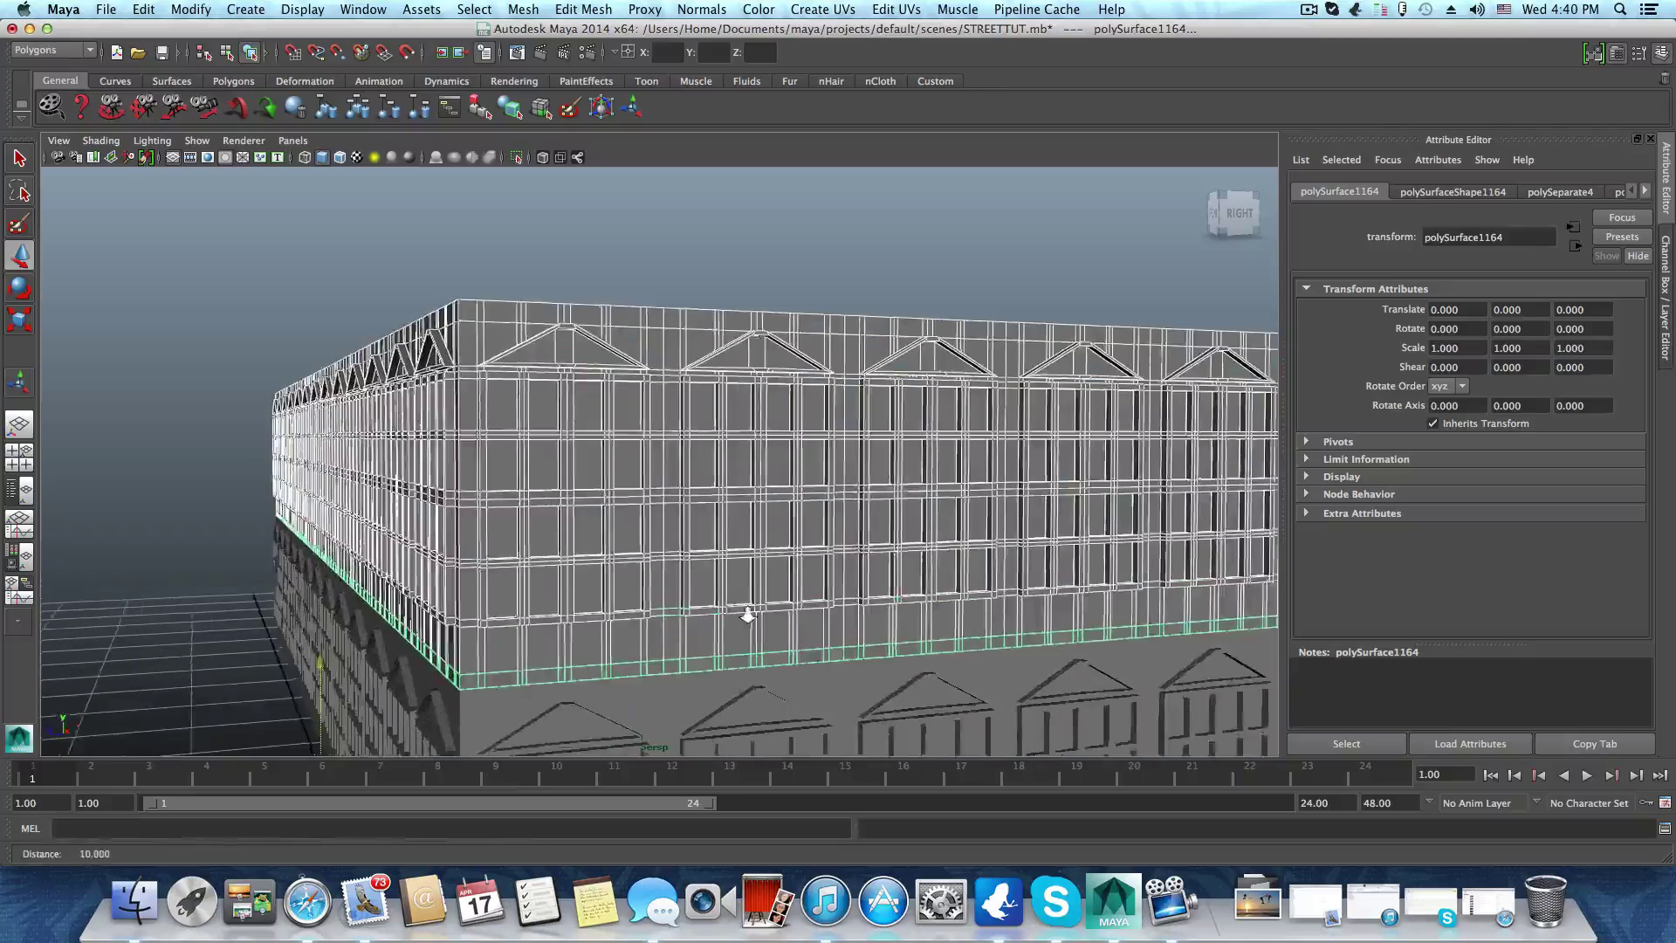
alt+drag(661, 554, 570, 557)
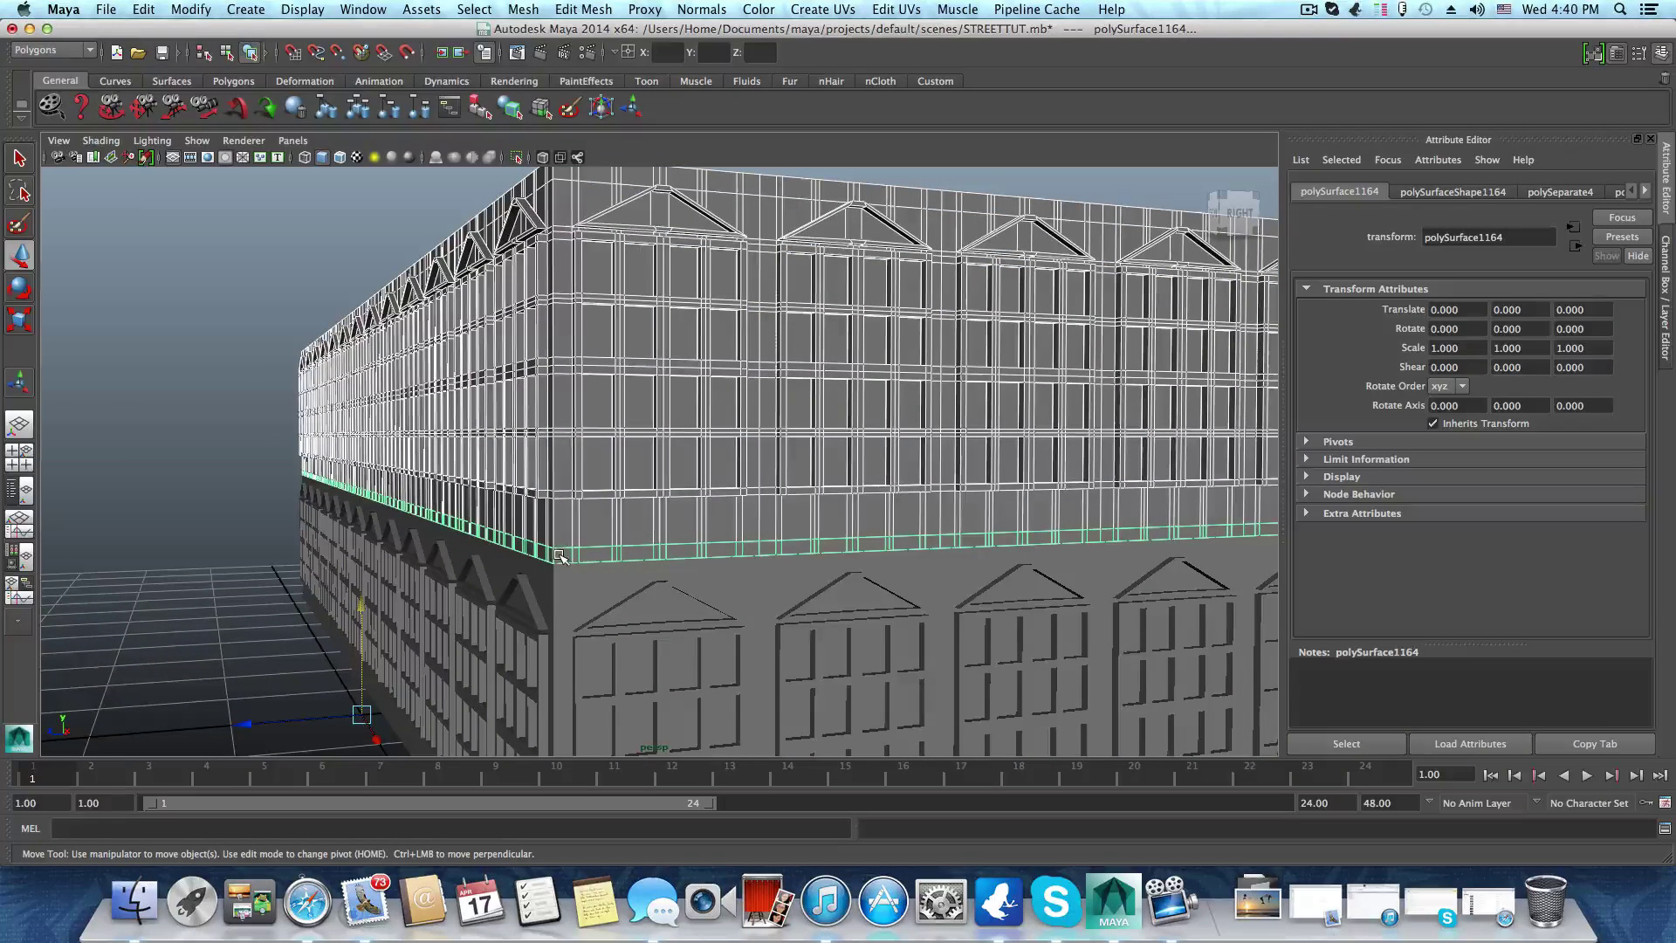
Limit the selection to the windows and facade without the trim strip, and raise them 0.058 along Y to the strip's top corner
key(super+z)
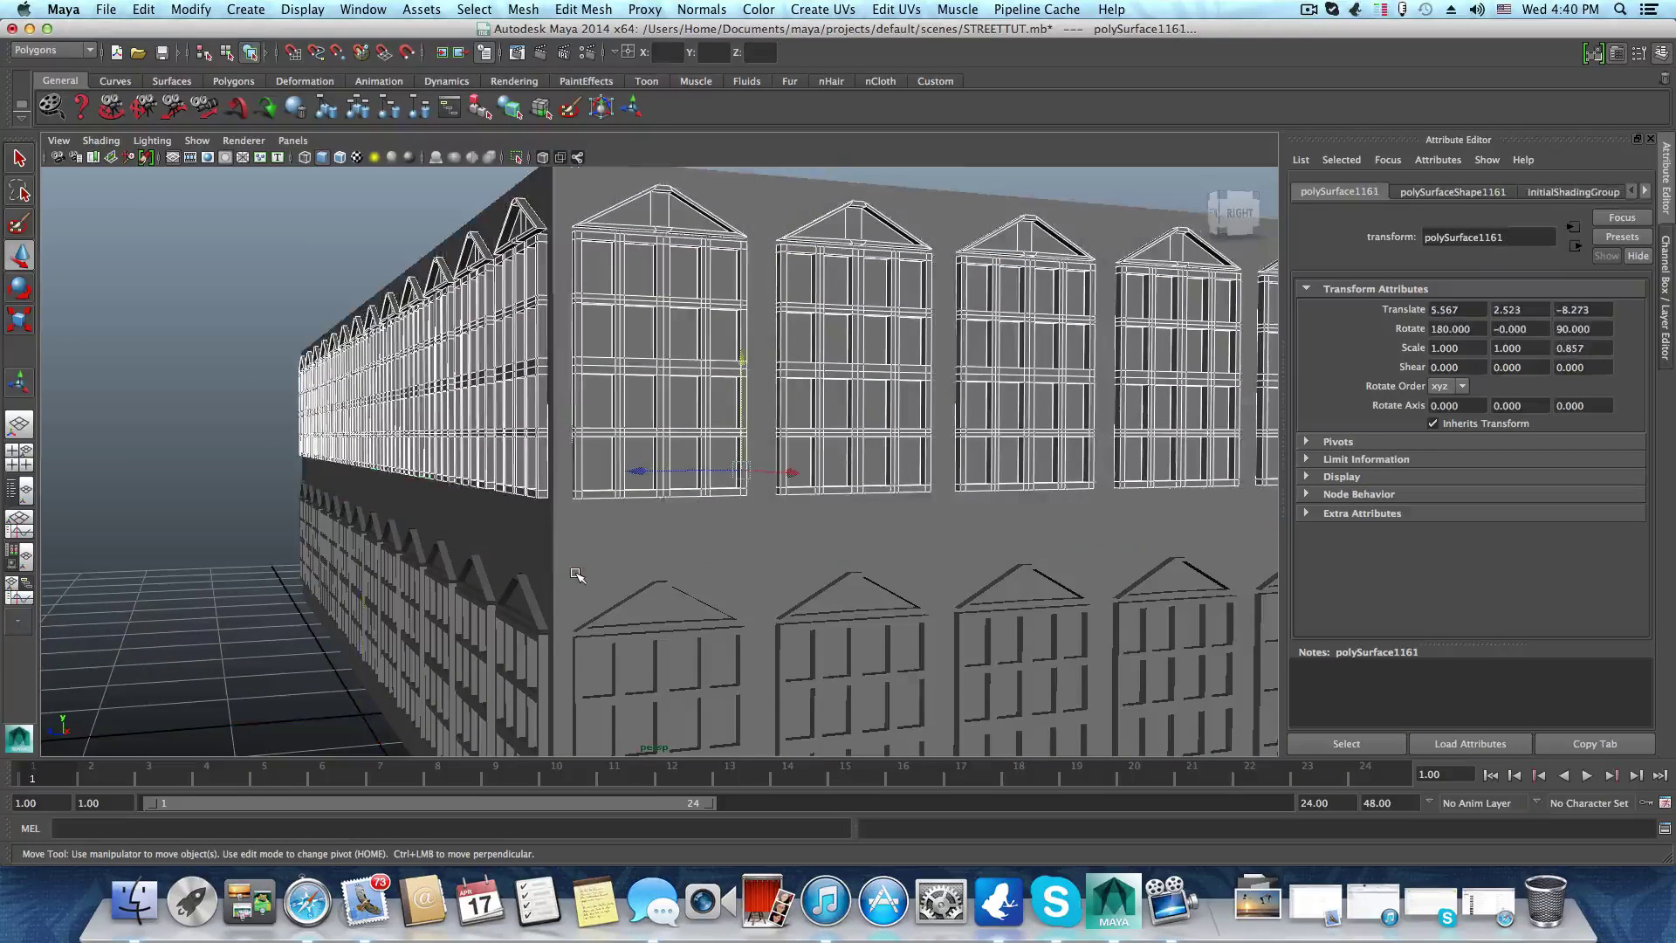
click(591, 517)
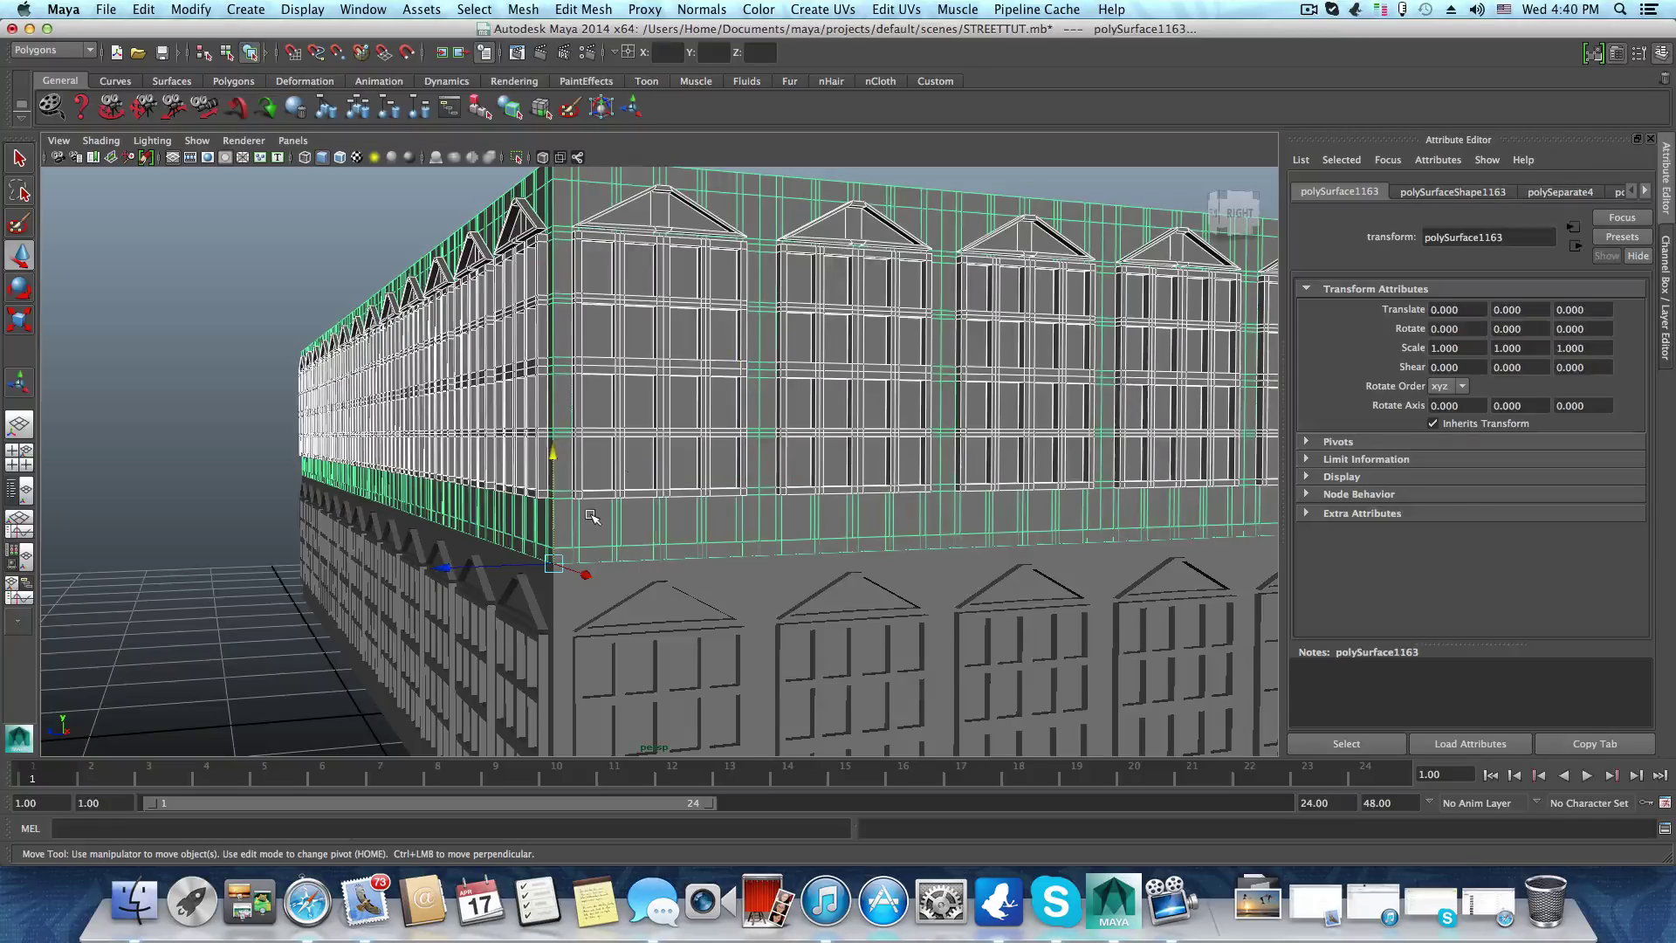
alt+drag(585, 517, 674, 455)
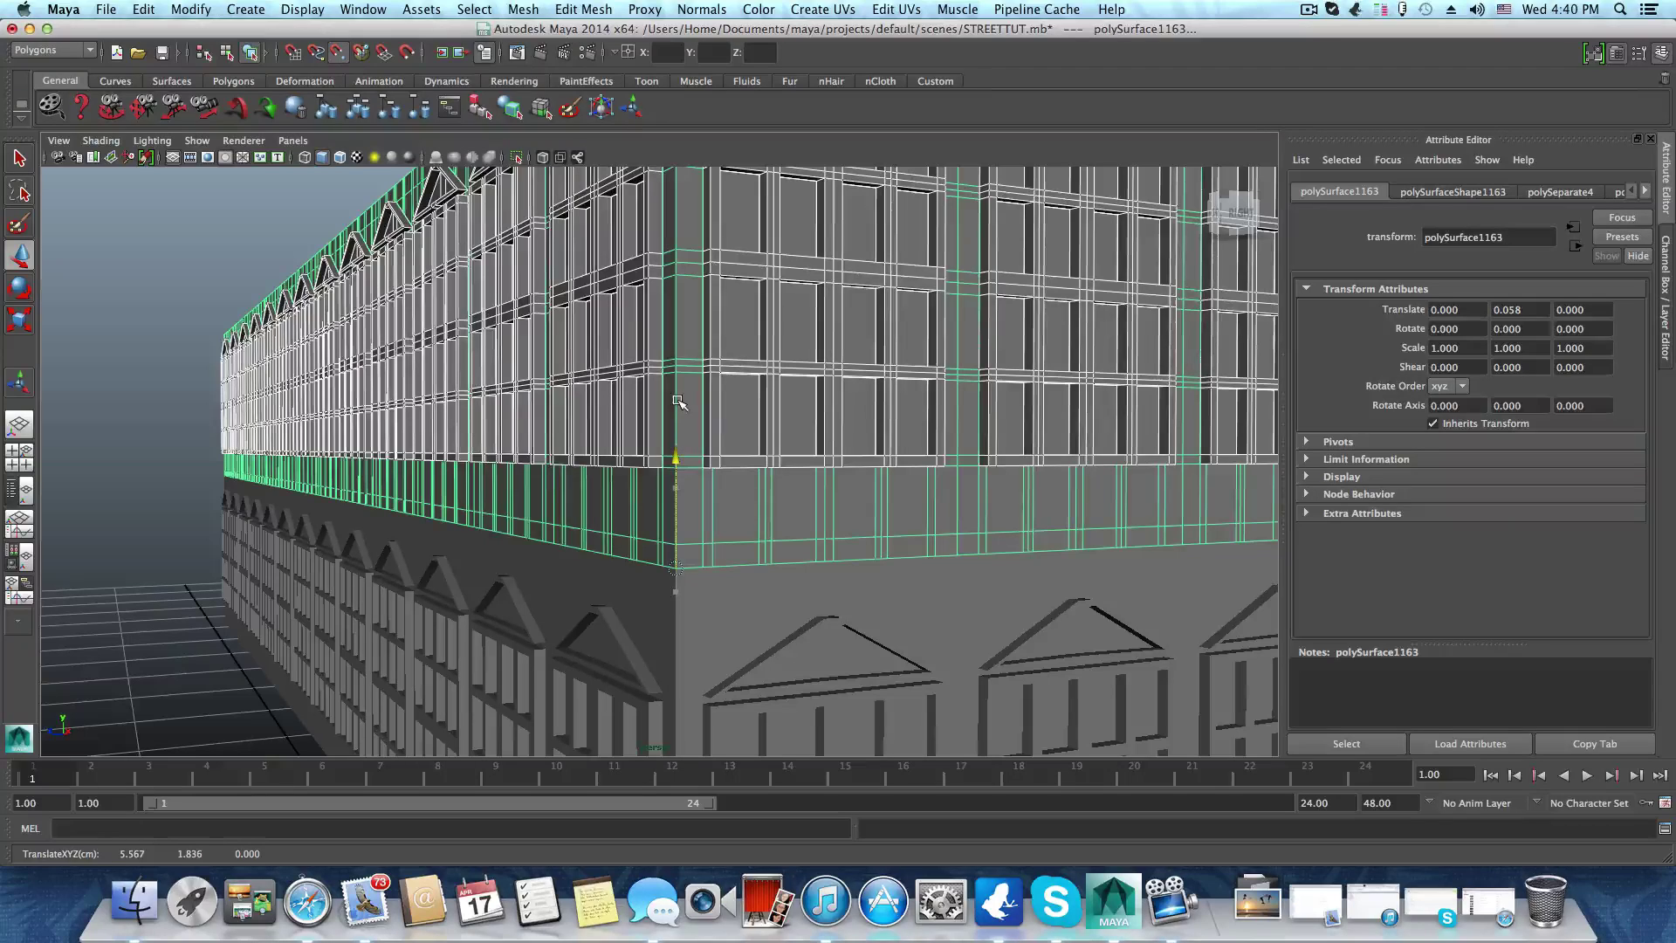
Select the thin trim strip running around the building between the two storeys
click(680, 581)
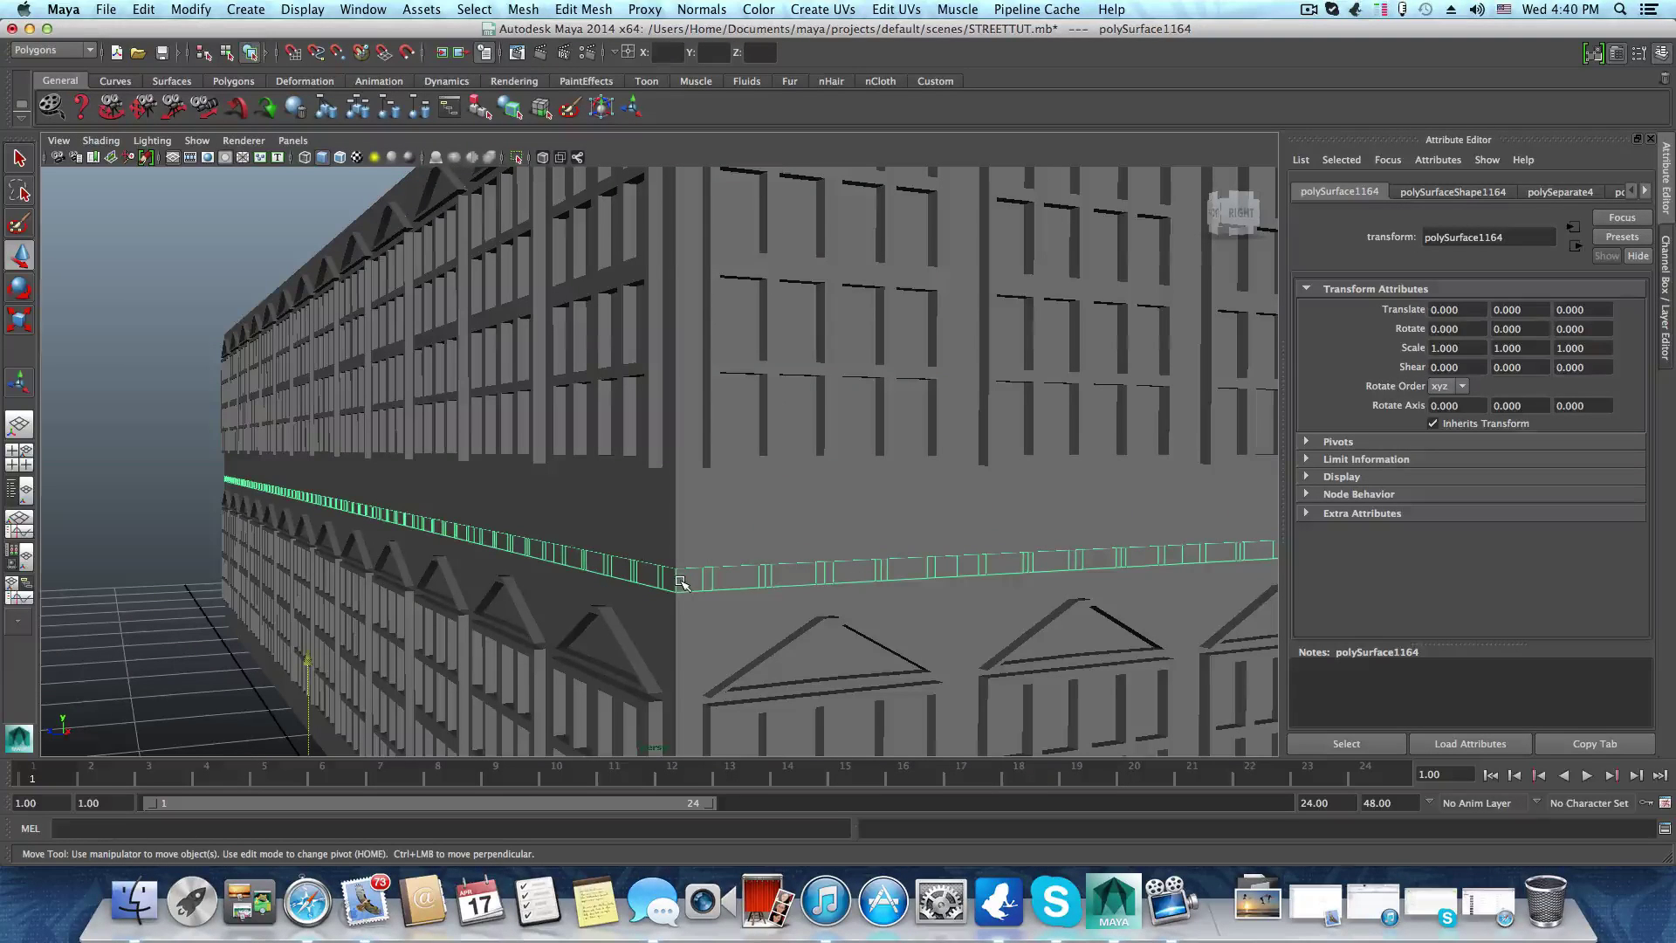
click(687, 535)
click(701, 580)
click(686, 583)
click(688, 583)
Try lifting the trim strip 2.366 units along Y out of the building, and undo the move
scroll(687, 583, down, 5)
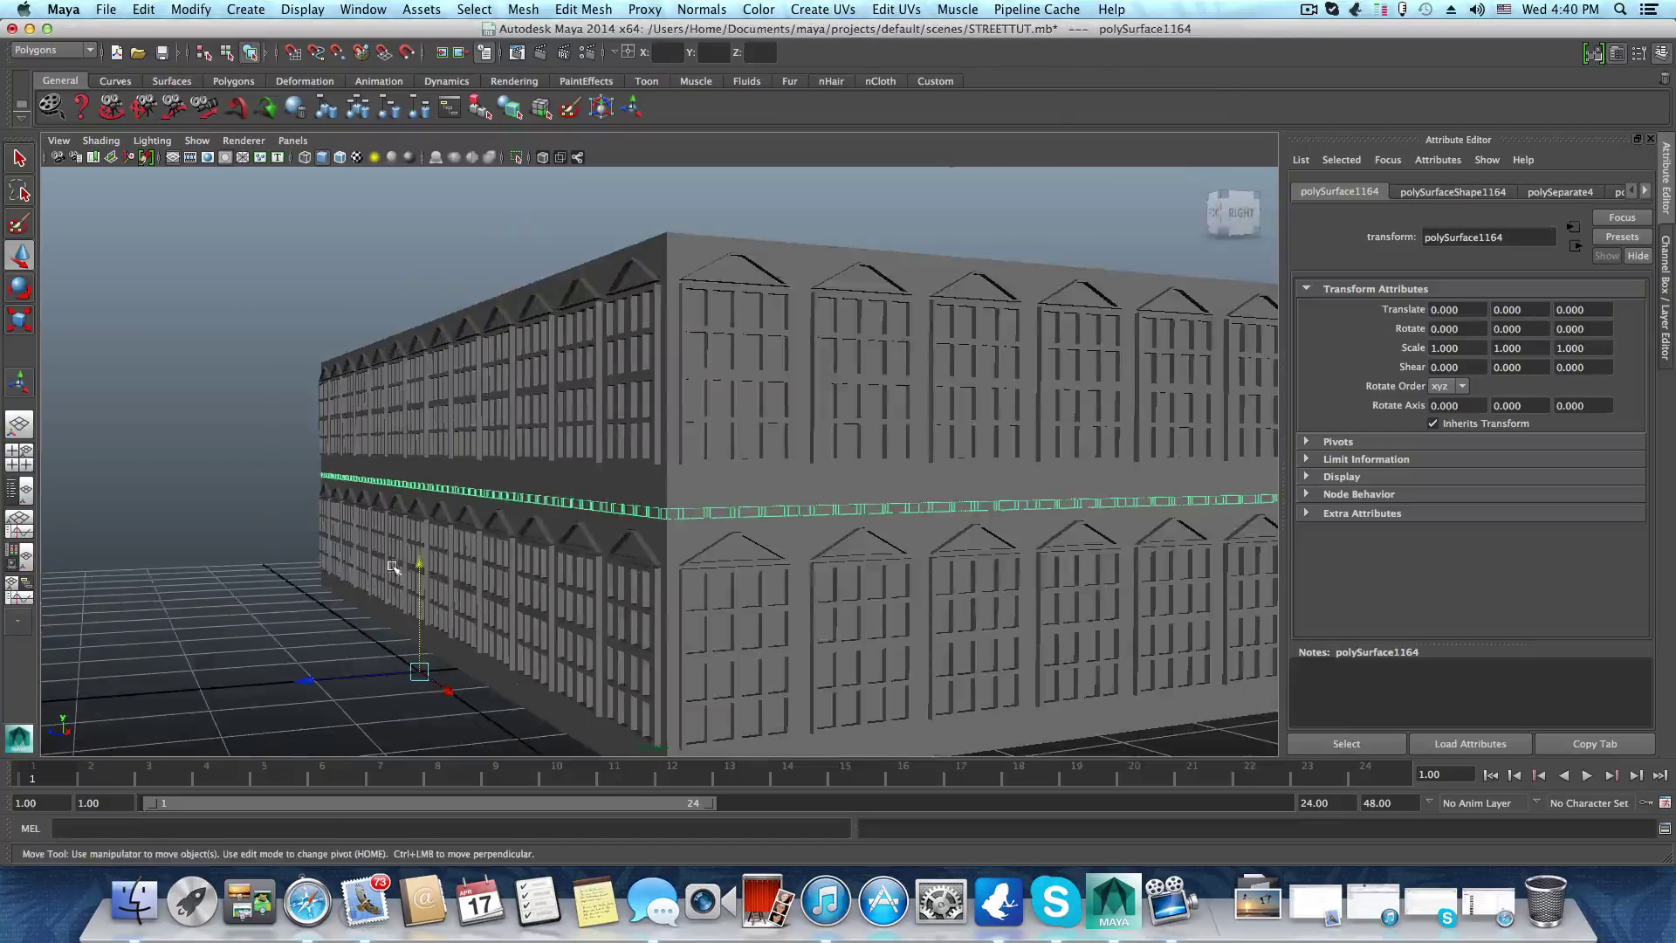
drag(414, 561, 419, 316)
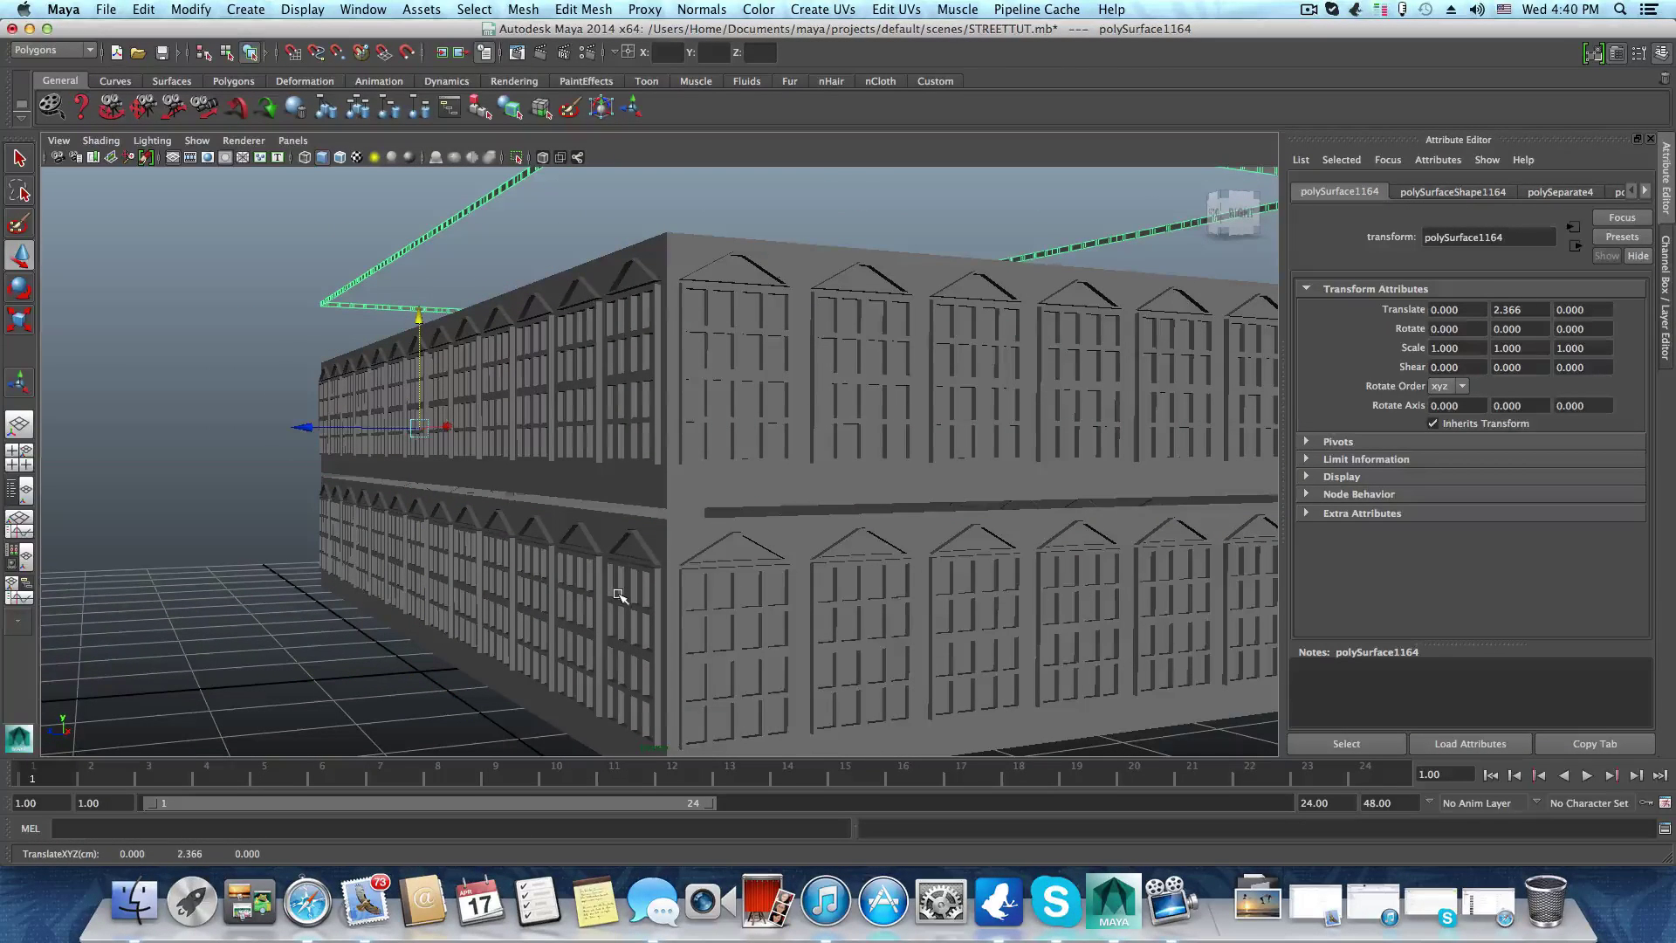
key(z)
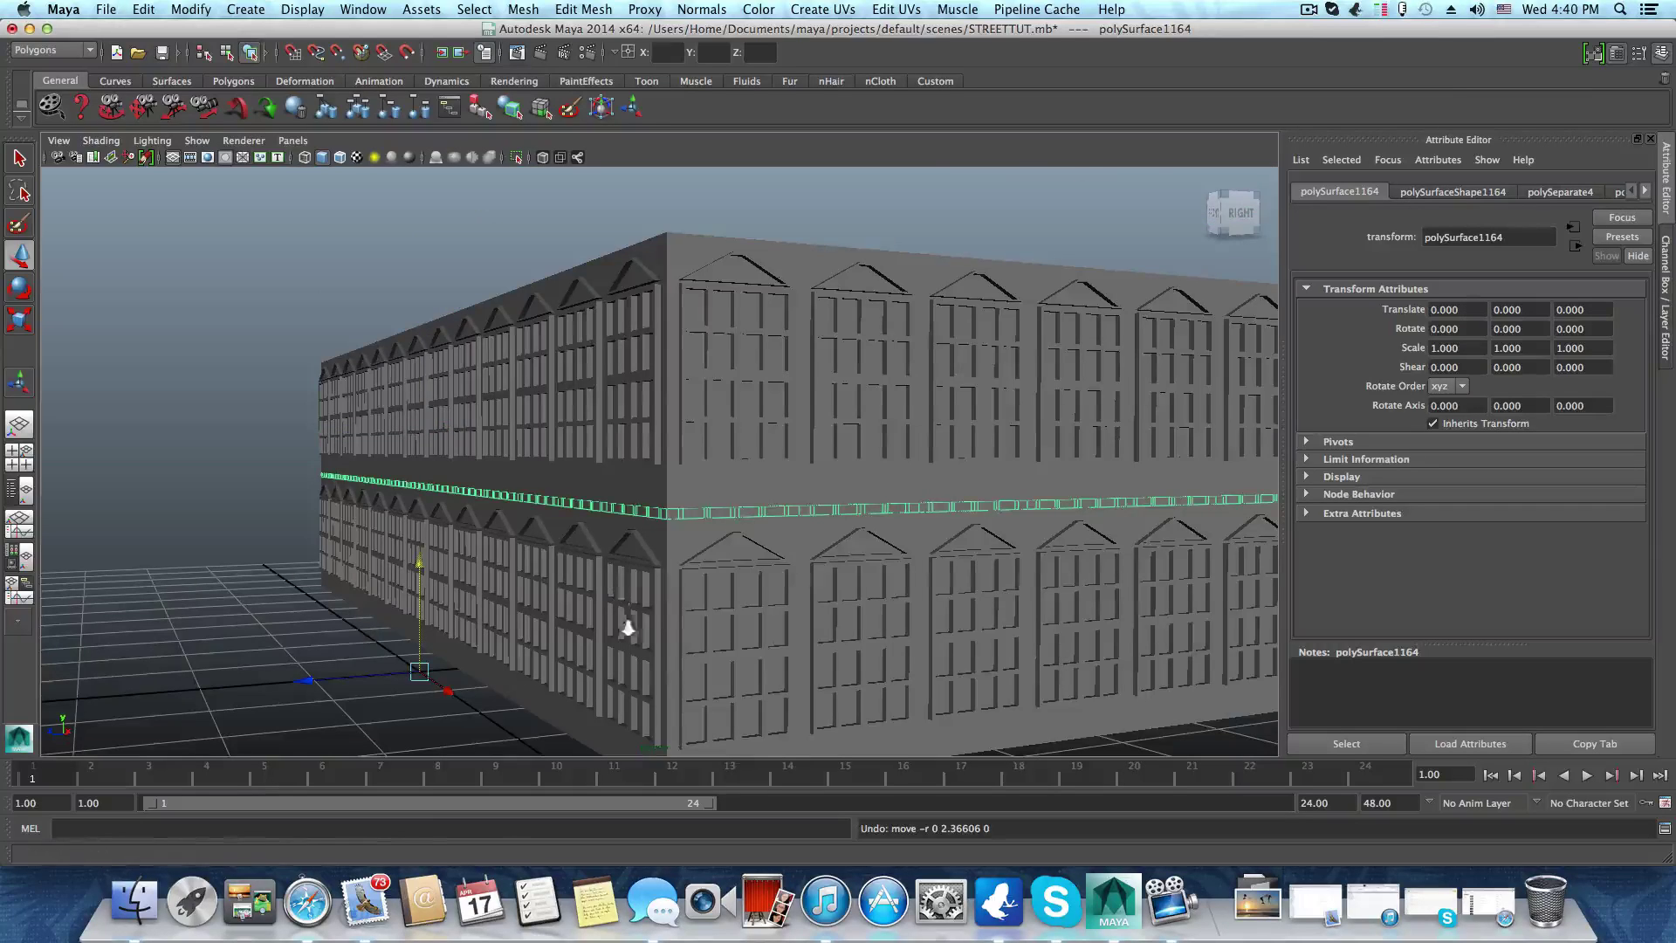
Center the pivot of the trim strip on its own geometry
scroll(629, 628, up, 3)
click(191, 8)
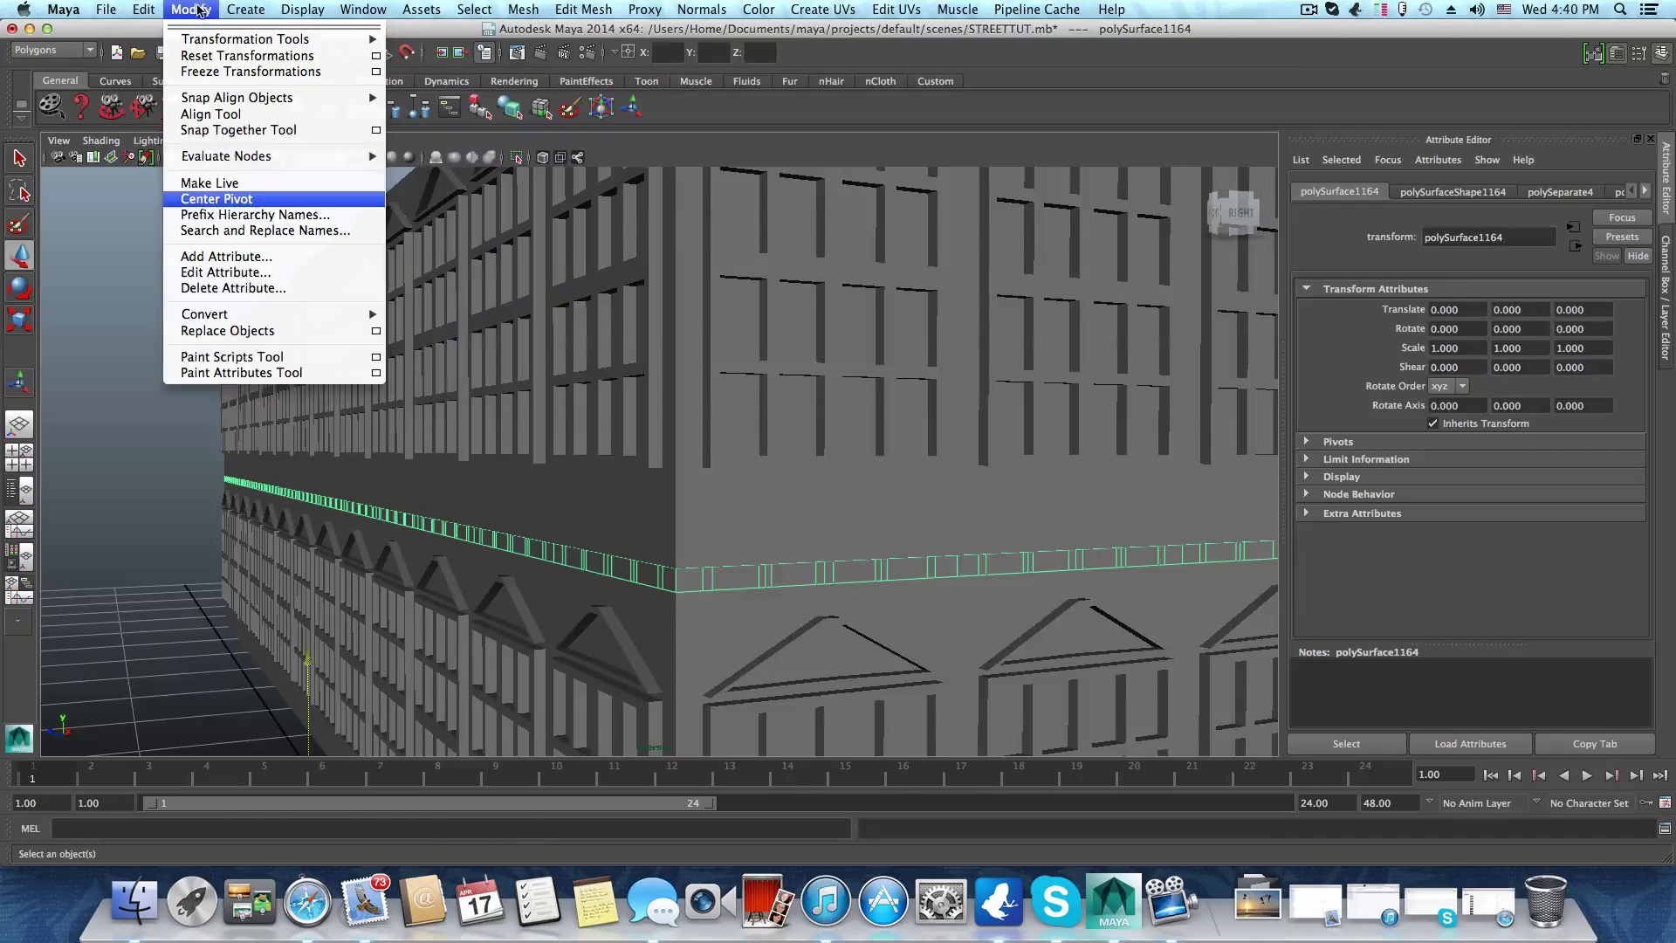
click(217, 200)
Start an Extrude on all faces of the trim strip between the storeys
scroll(786, 559, up, 2)
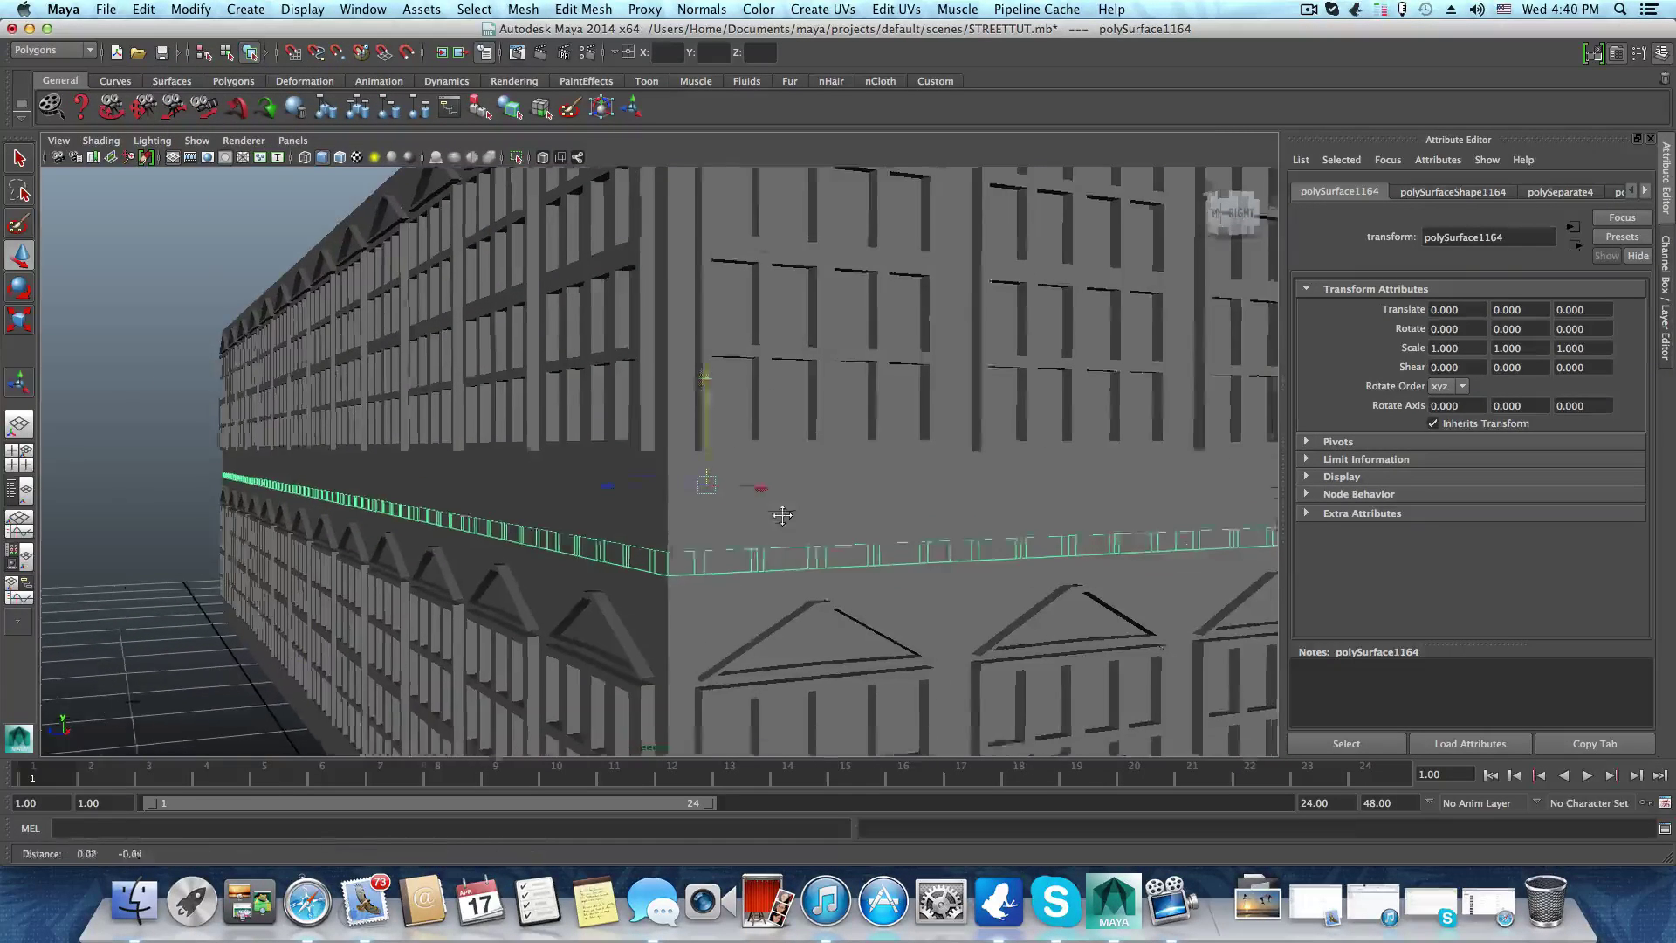
alt+drag(650, 479, 650, 474)
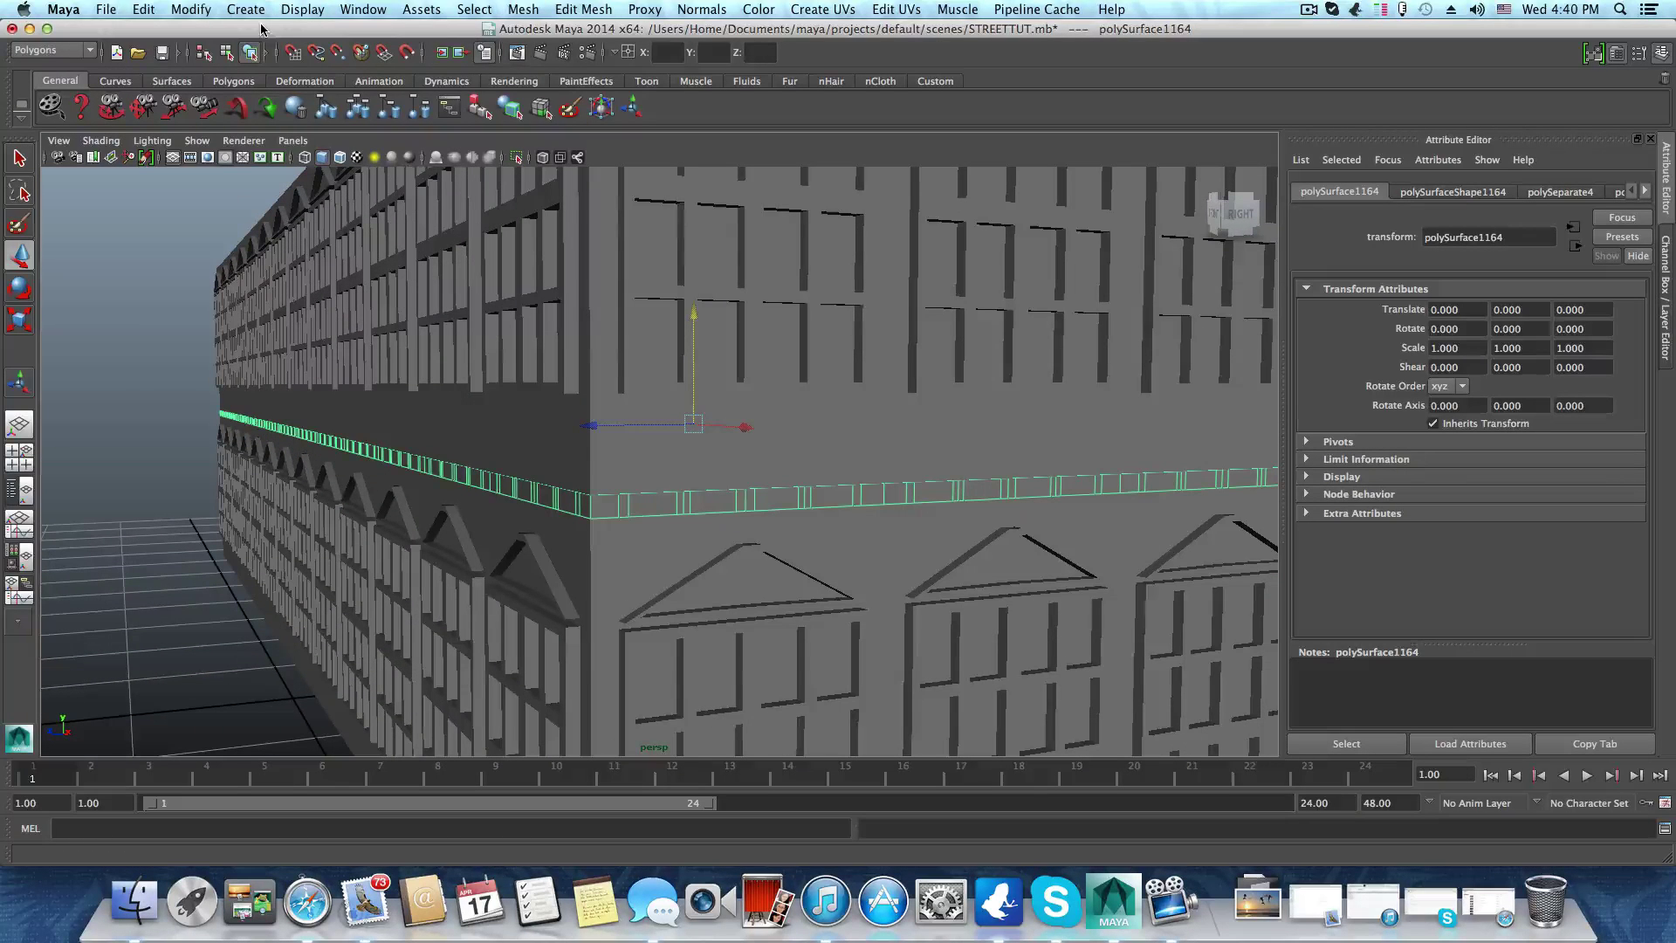
click(583, 10)
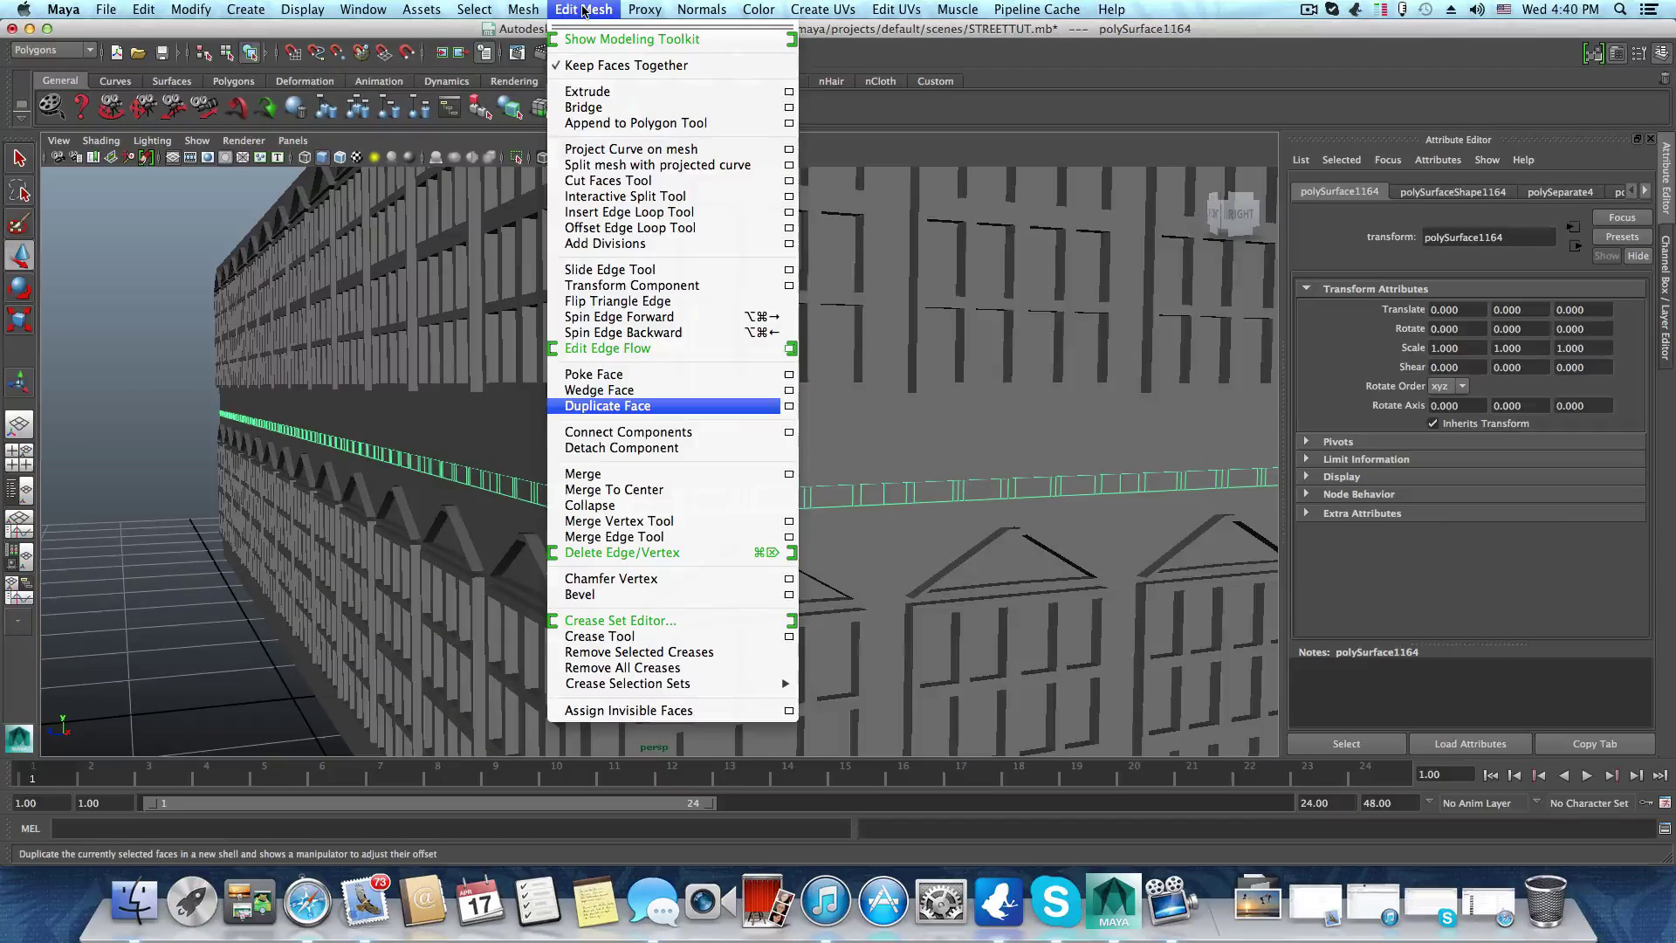
click(607, 406)
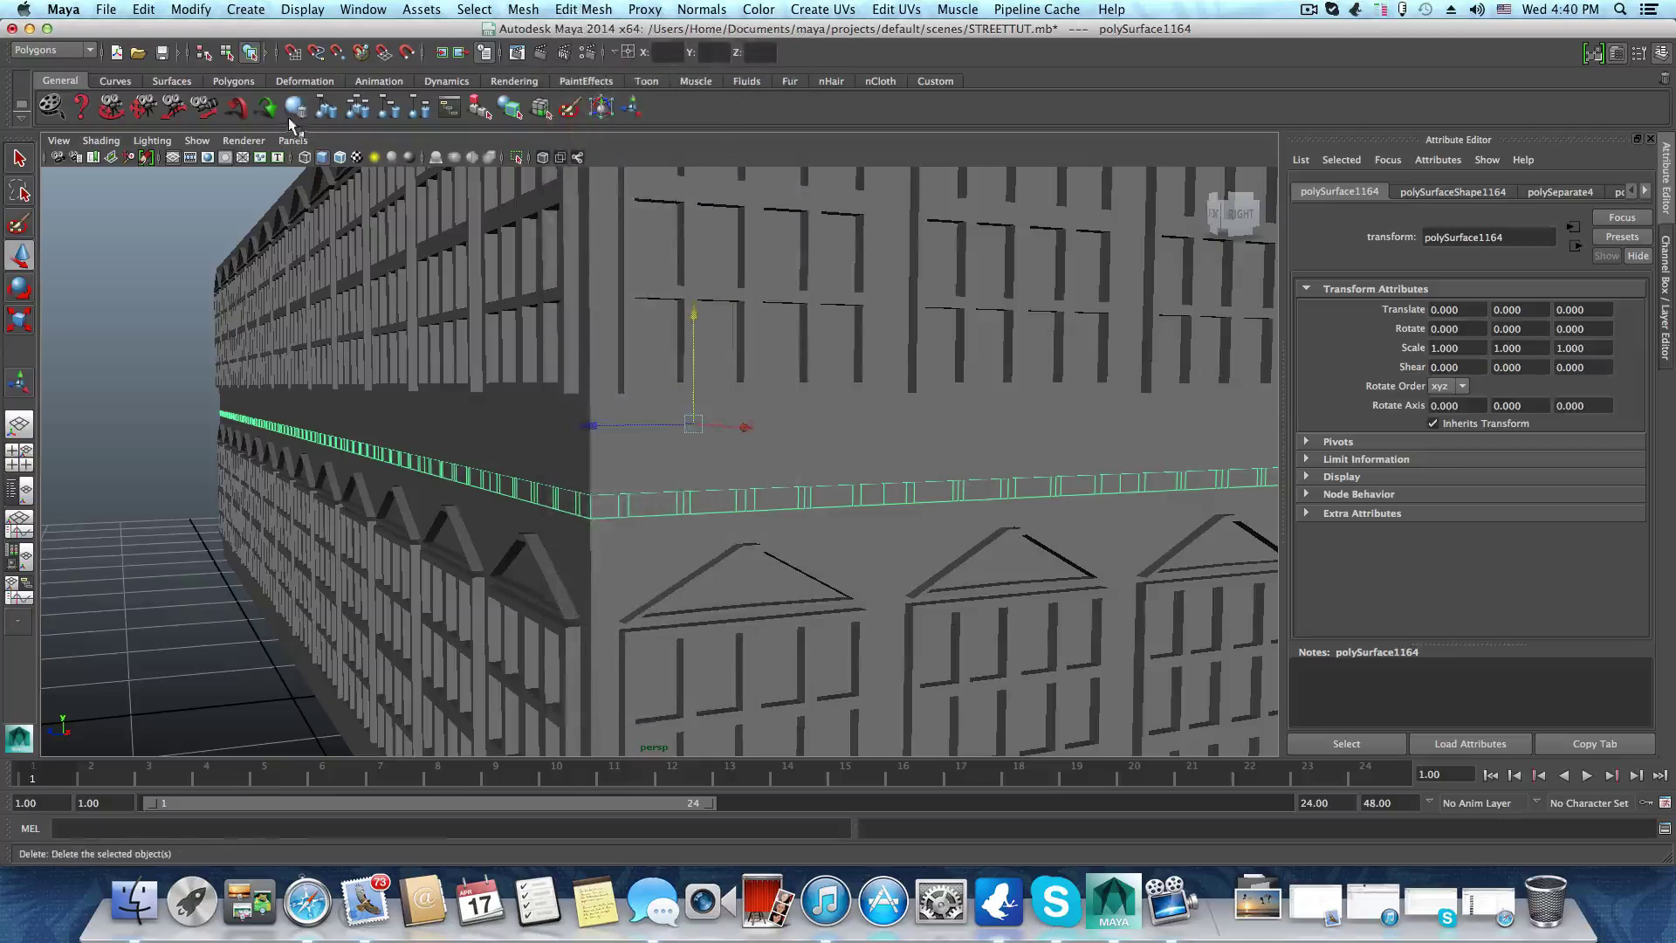
click(229, 81)
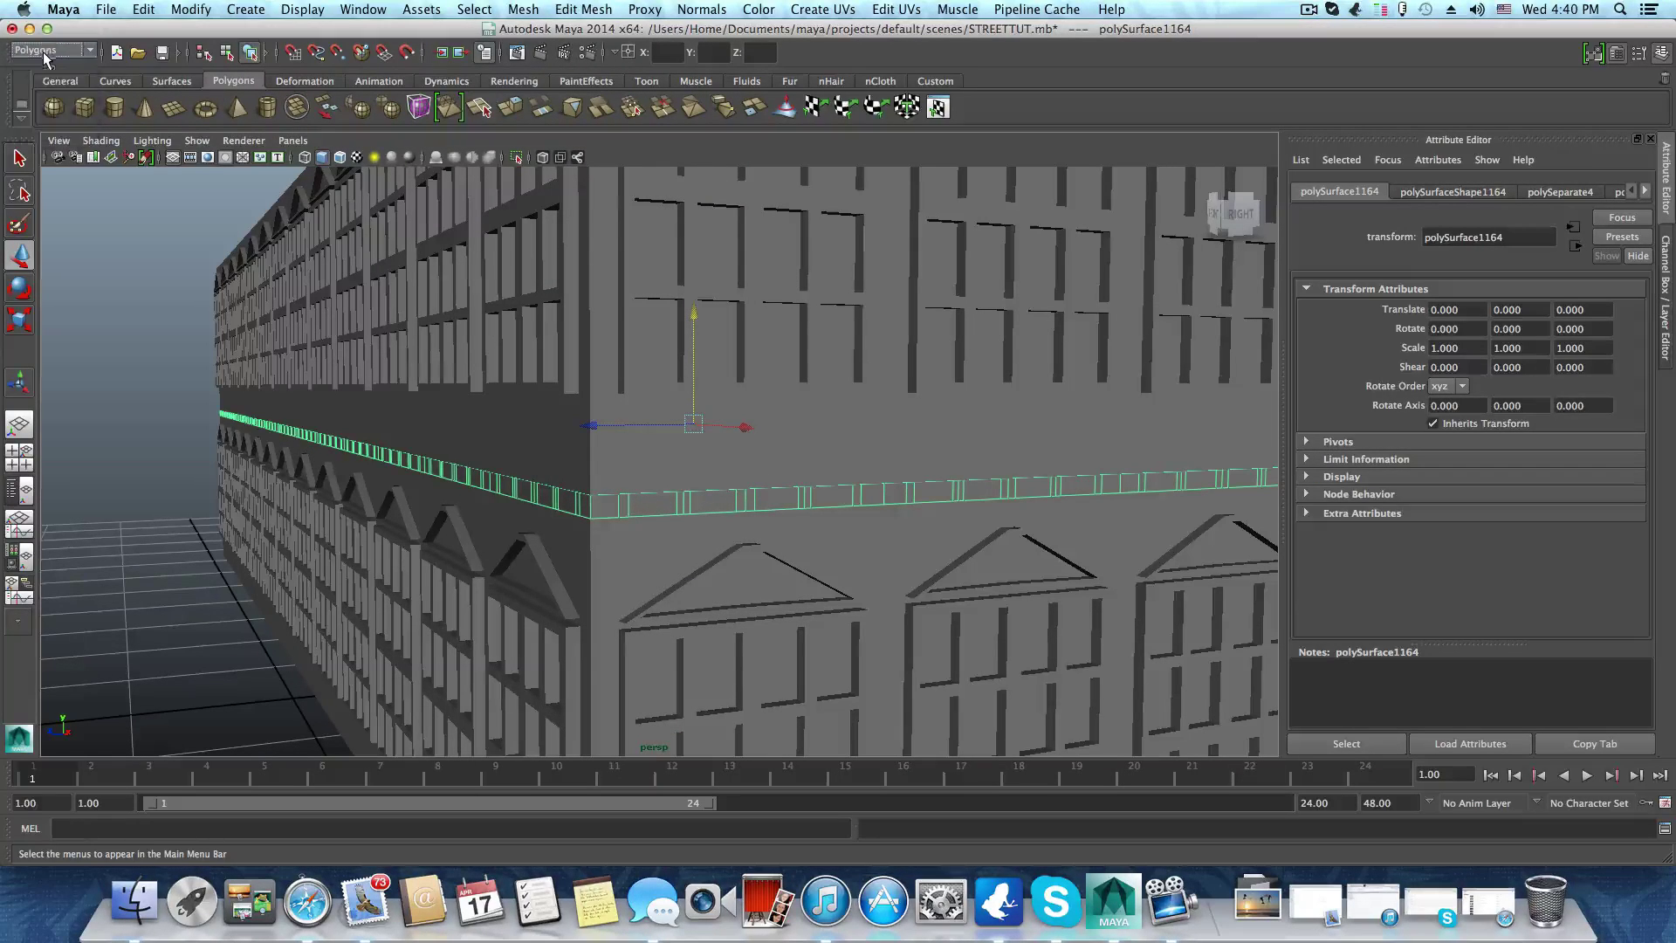
click(522, 118)
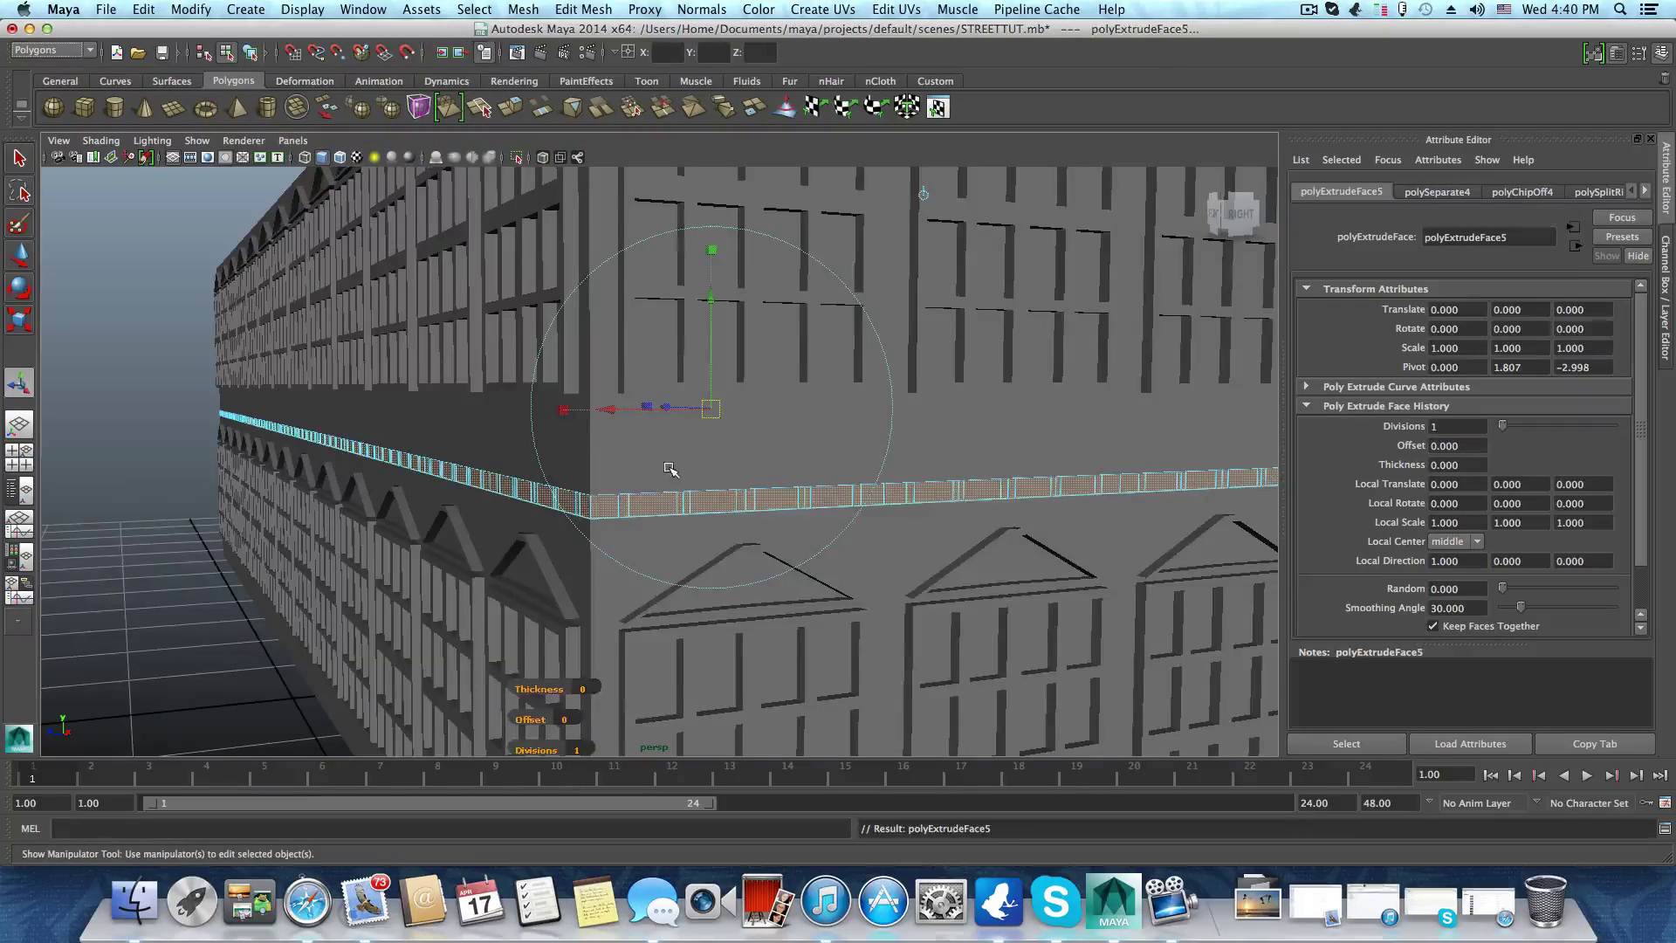
Examine the trim strip and its extrusion manipulator from the building's front and left sides
alt+drag(672, 471, 890, 487)
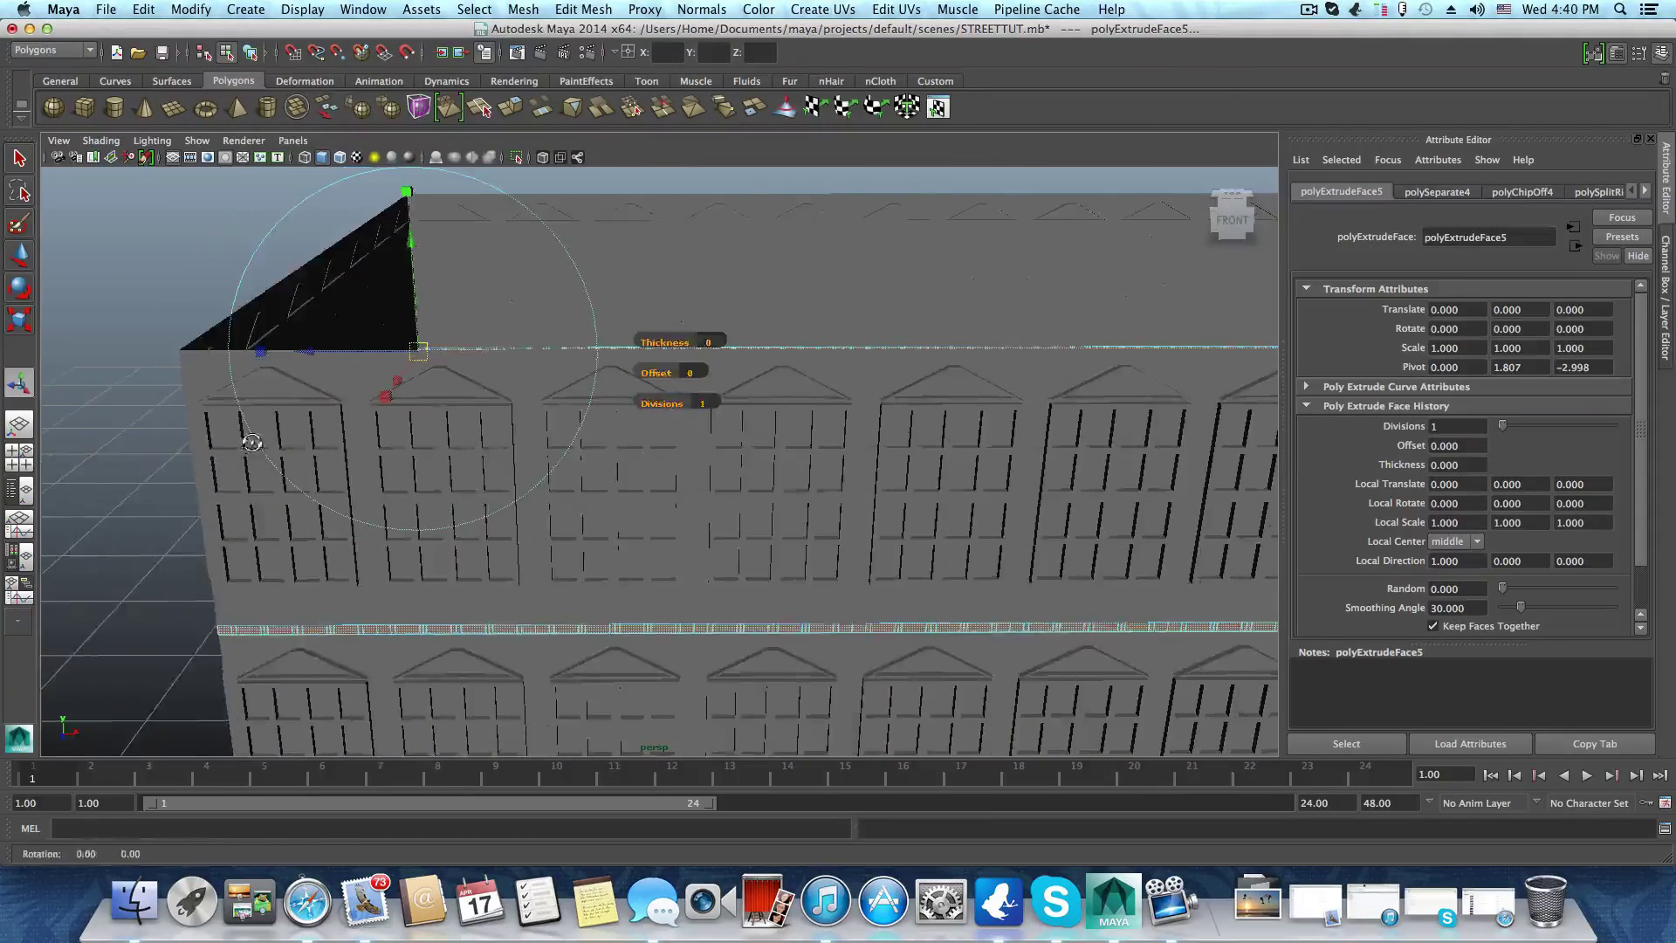
alt+drag(251, 442, 288, 443)
alt+middle_drag(140, 430, 267, 454)
alt+drag(268, 455, 358, 466)
alt+middle_drag(358, 466, 448, 477)
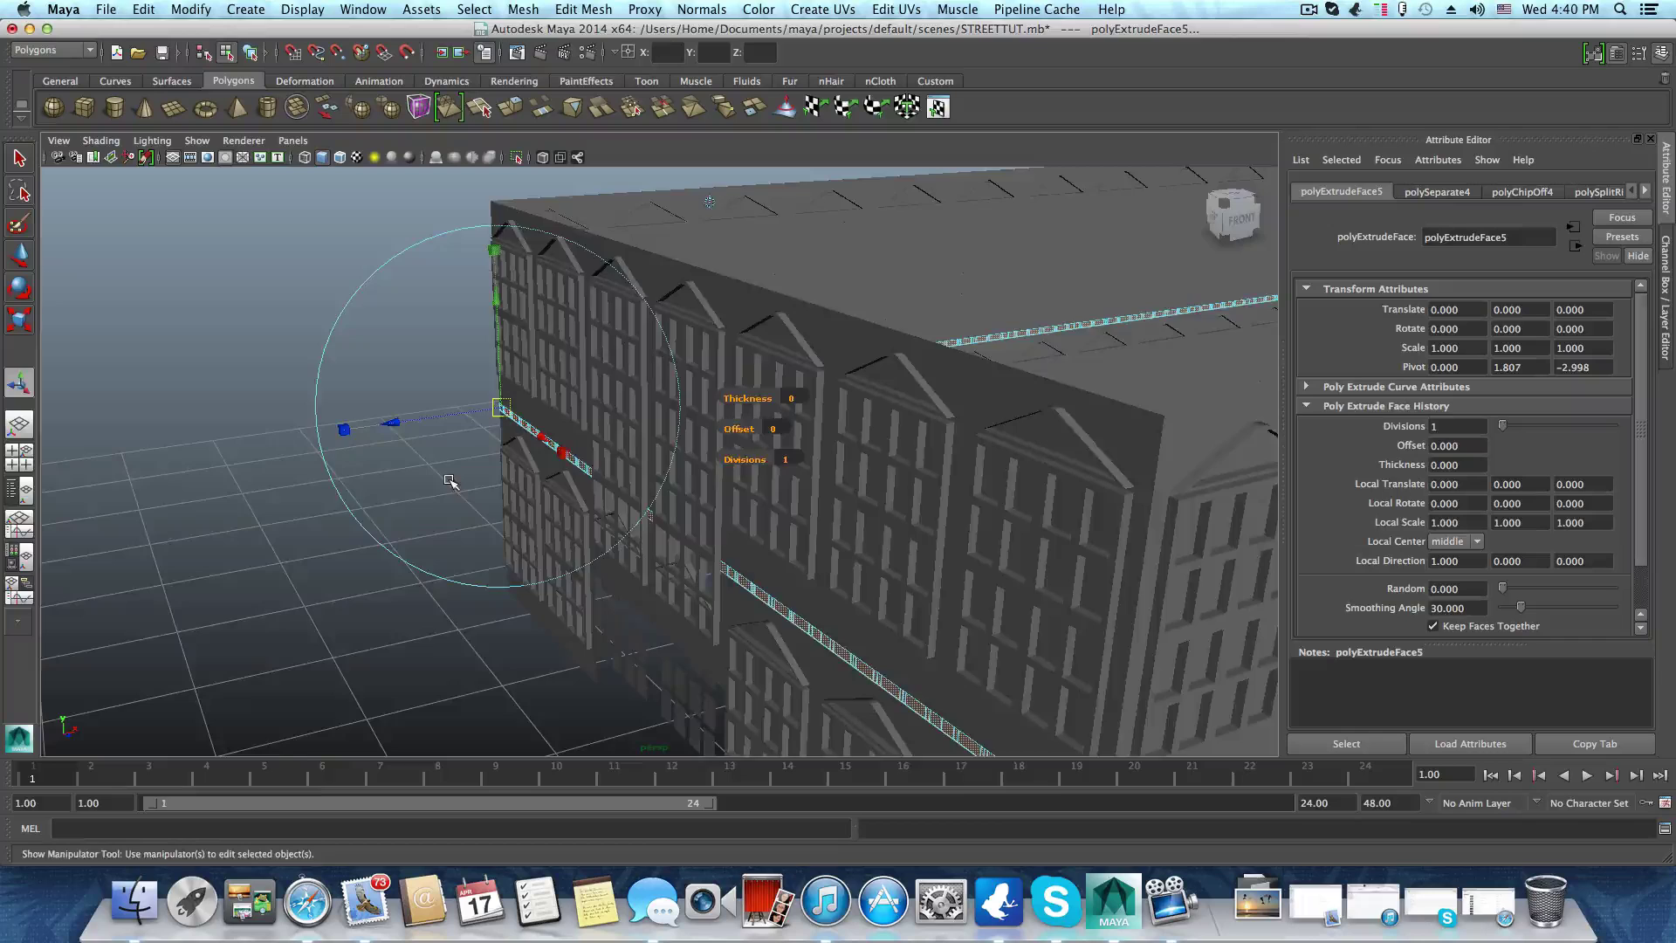
alt+drag(449, 478, 790, 537)
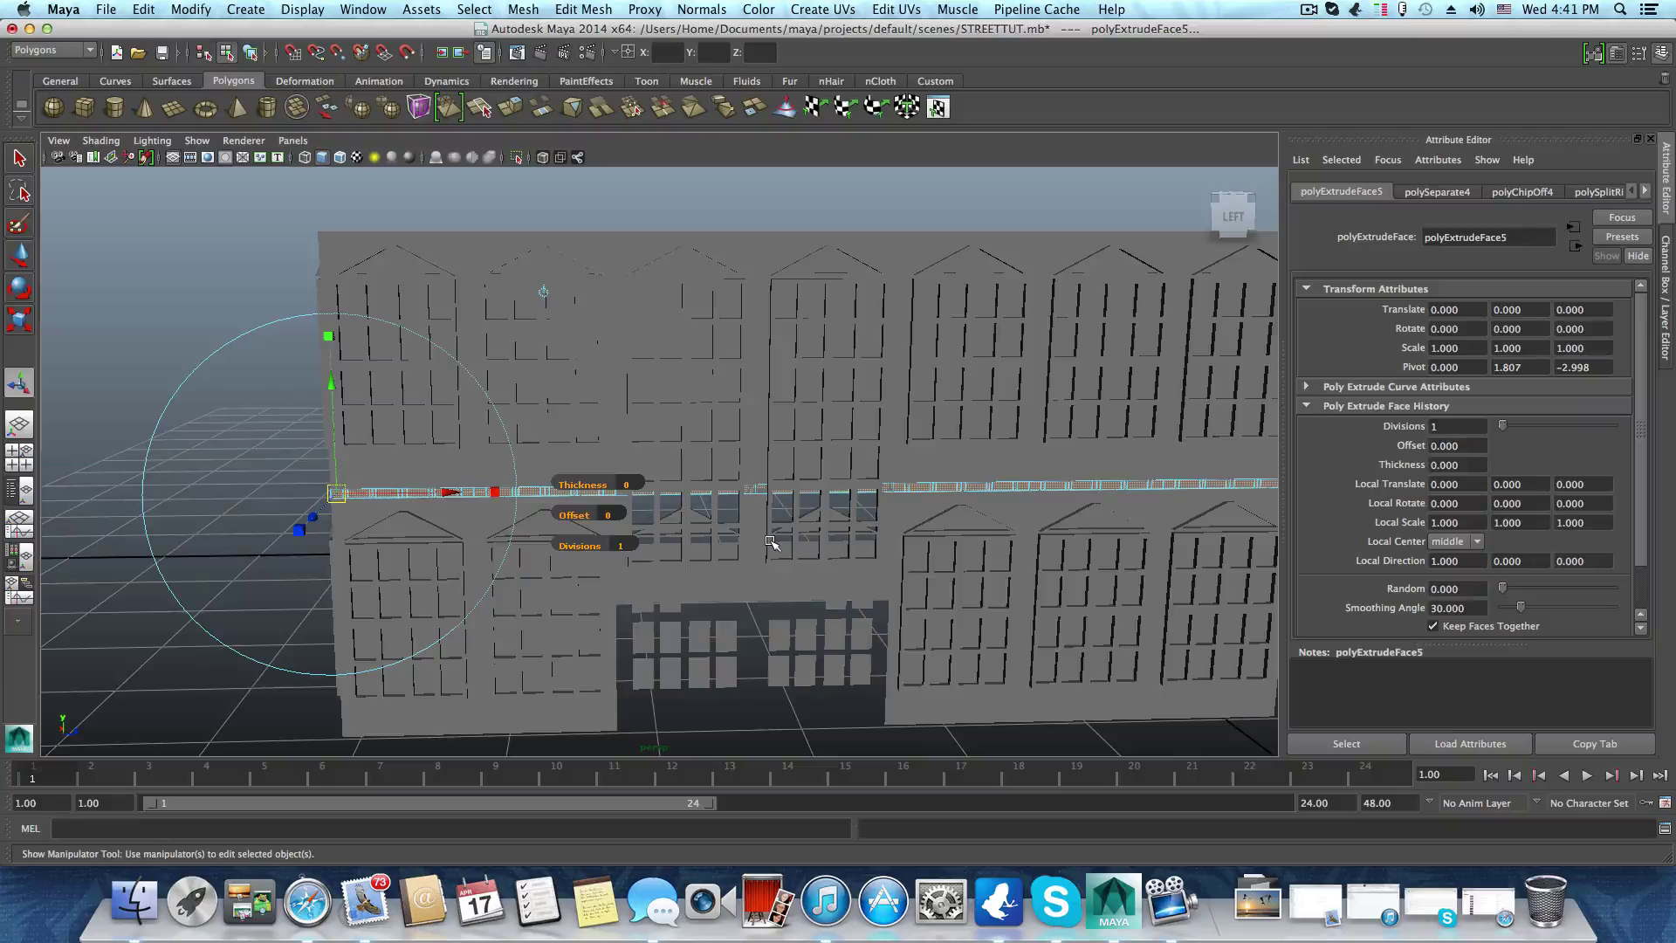
scroll(771, 542, down, 5)
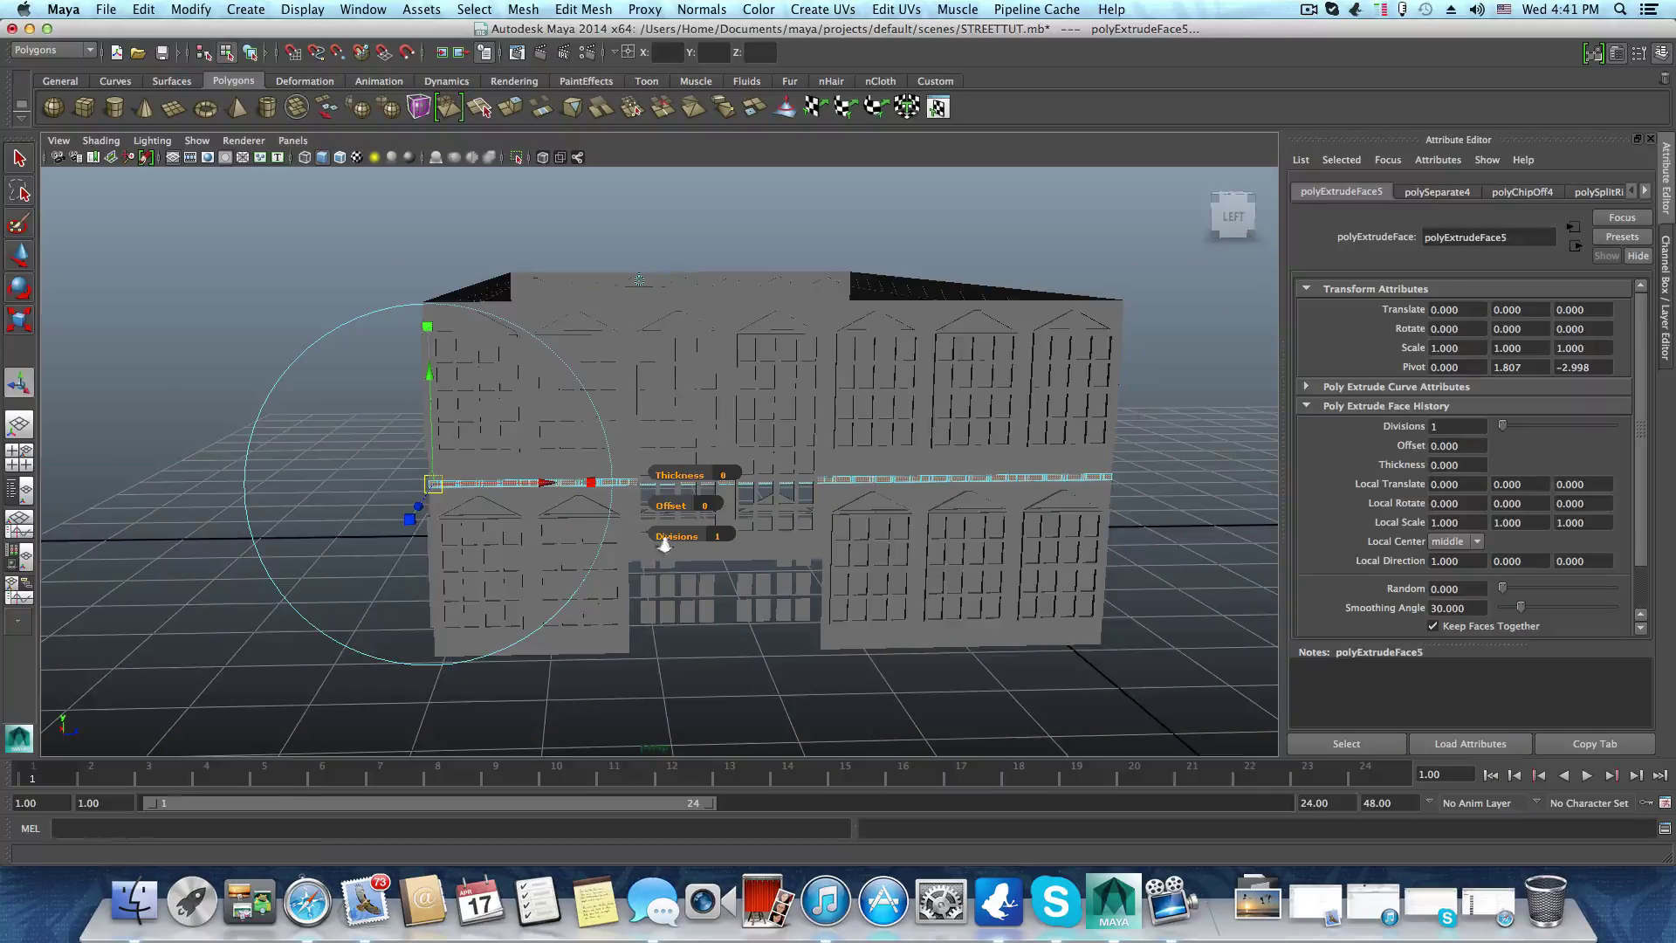
Undo the trim strip's extrusion and pivot centering, and the second storey's 1.836 lift along Y
scroll(662, 542, up, 4)
alt+middle_drag(770, 542, 669, 518)
key(z)
key(z)
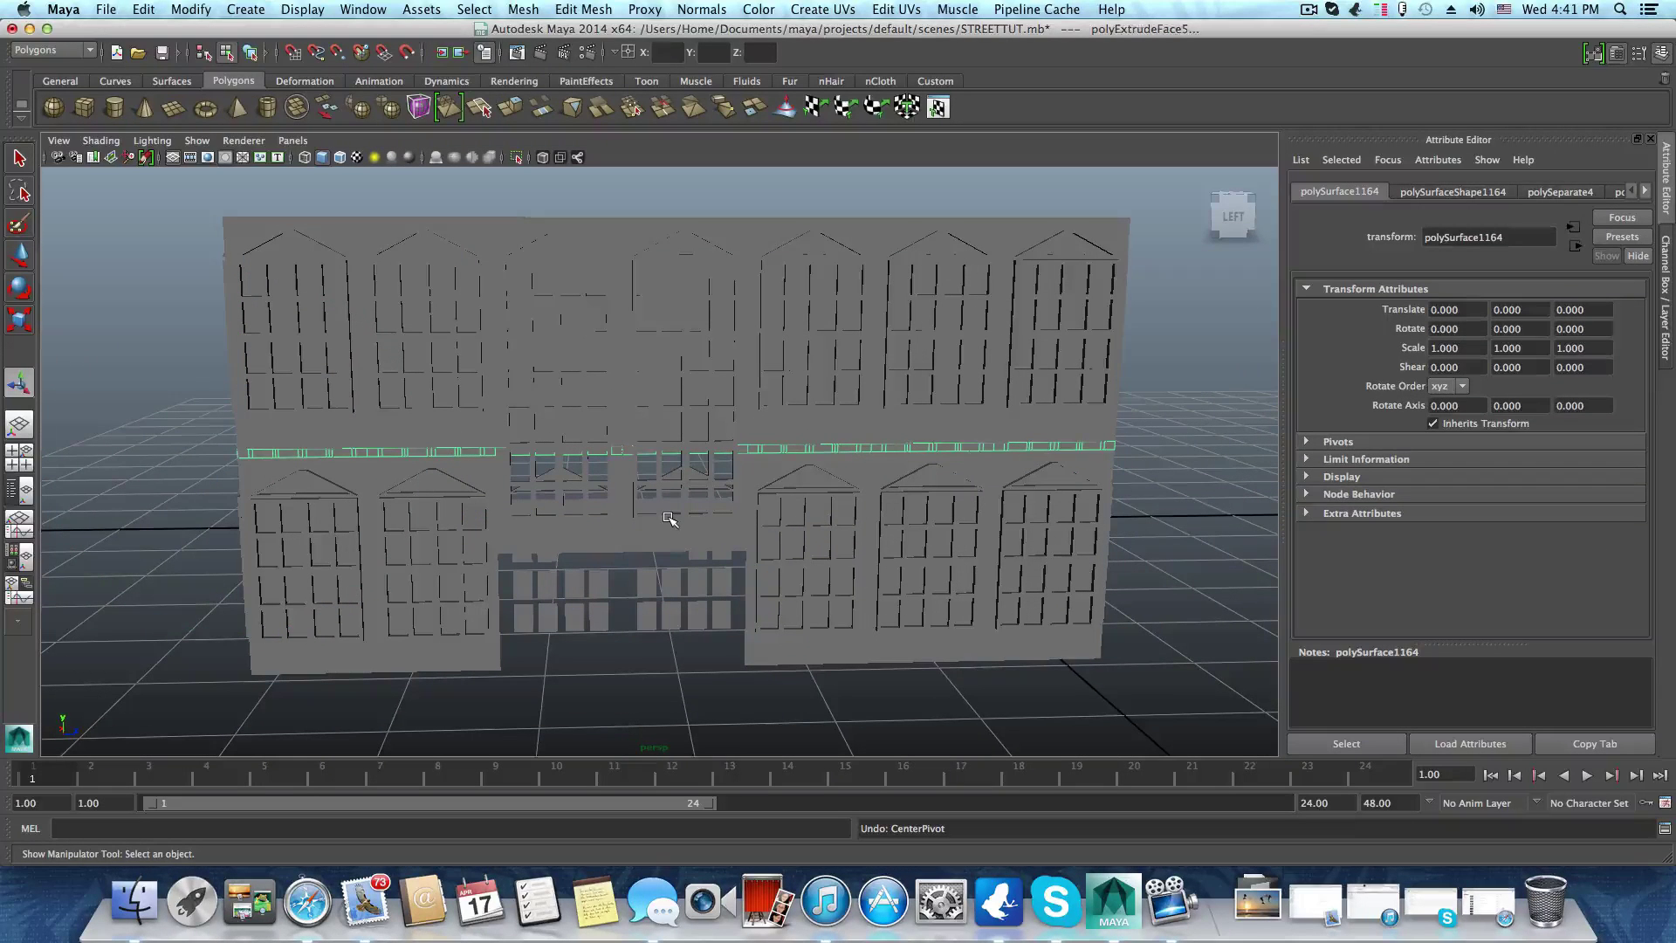
key(z)
key(z)
key(z)
key(z)
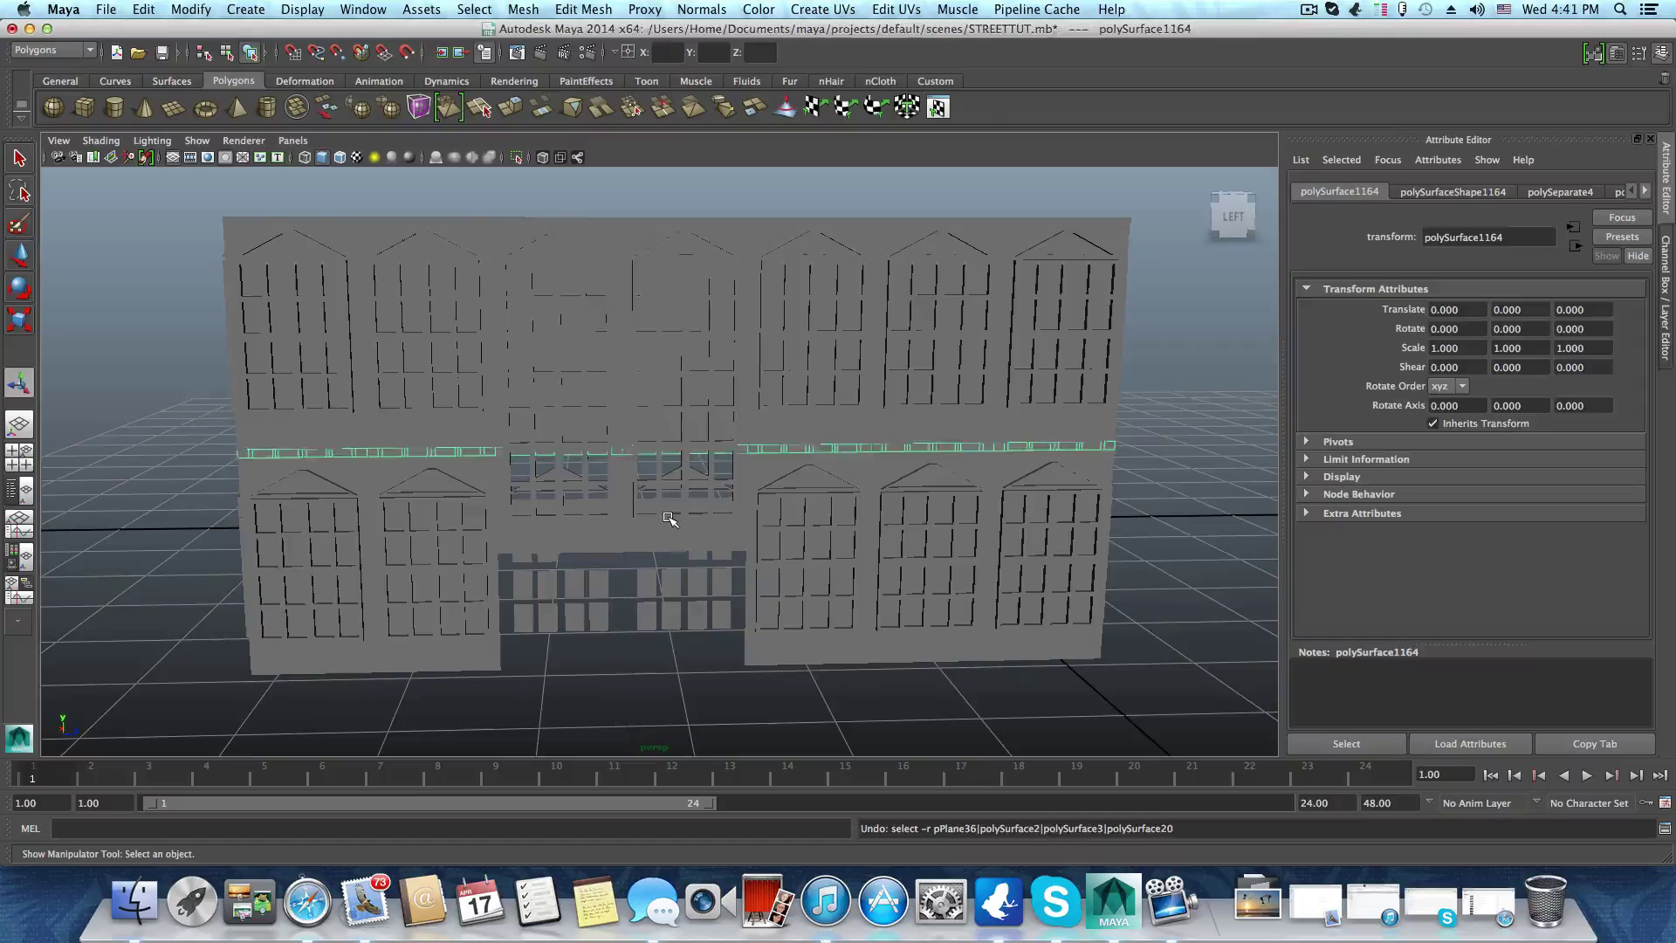
key(z)
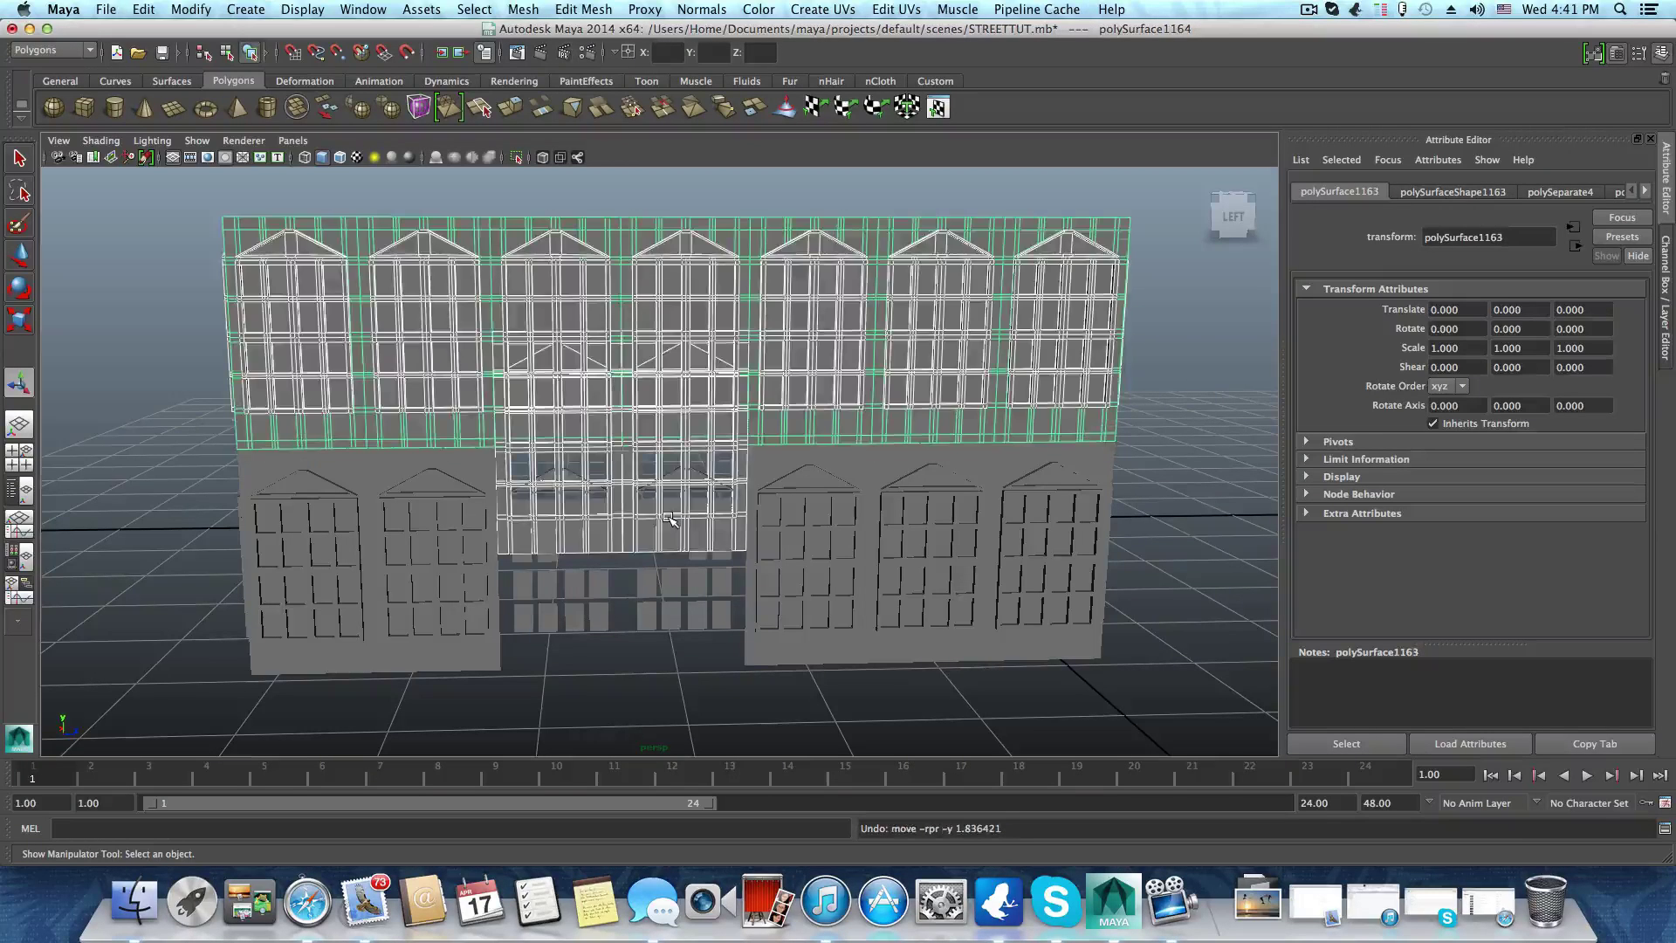
key(z)
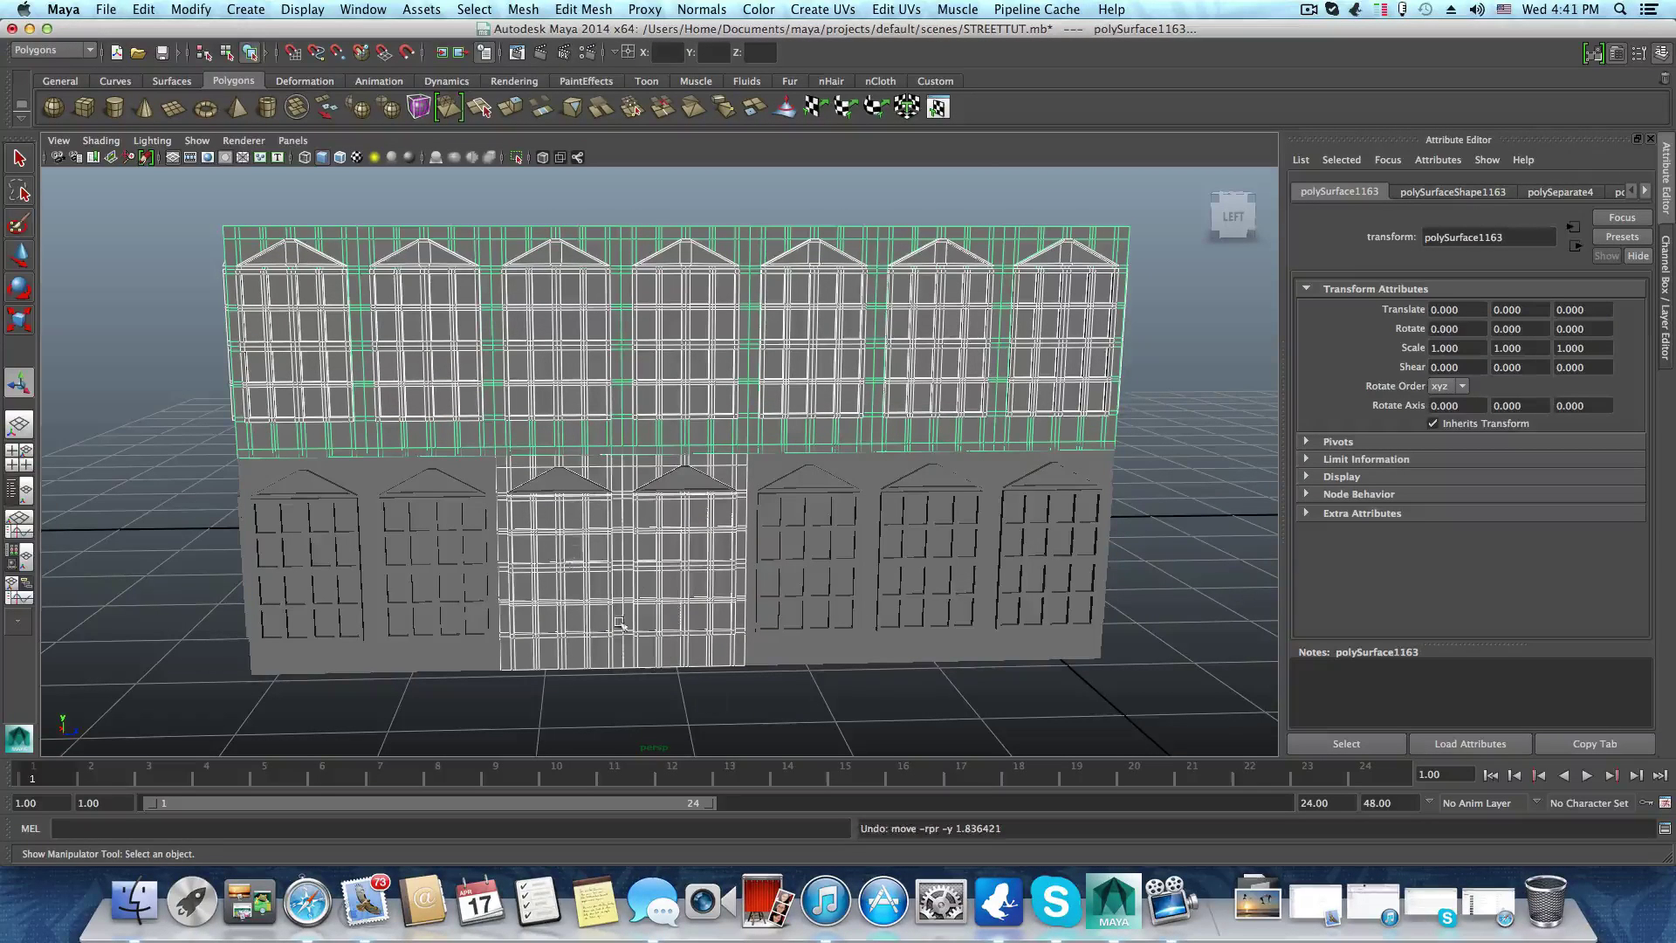
key(z)
Raise the second storey 0.058 along Y with the Move tool, just above the ground storey
alt+drag(567, 475, 685, 477)
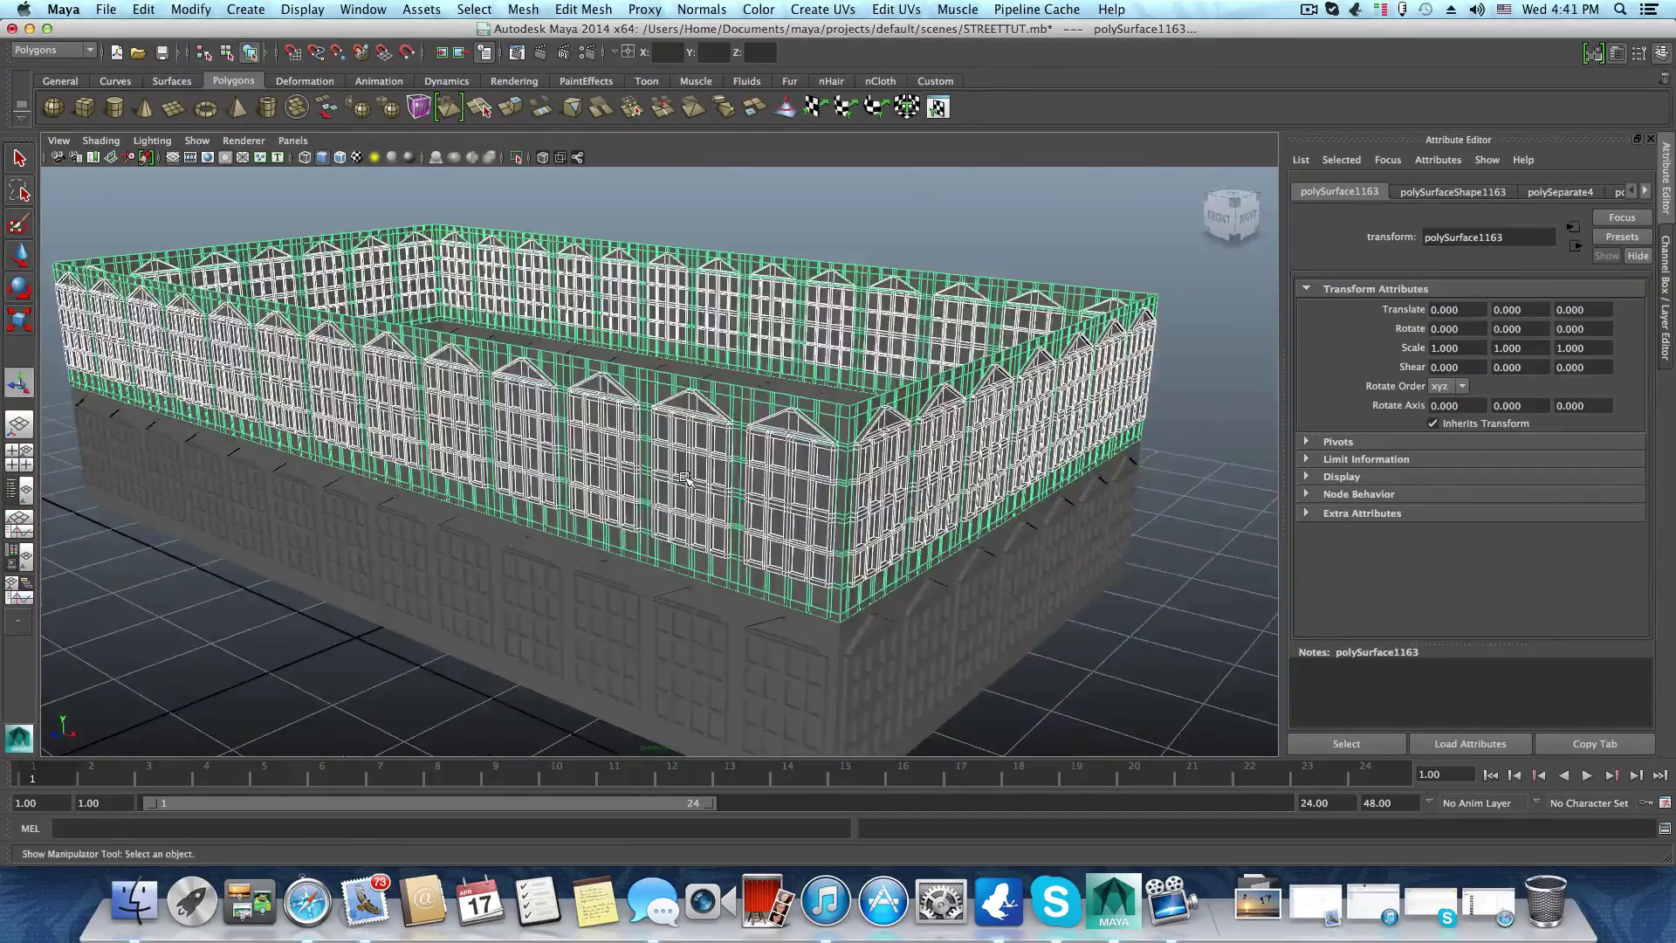
click(19, 255)
alt+drag(986, 571, 861, 524)
scroll(861, 524, up, 5)
scroll(788, 501, up, 3)
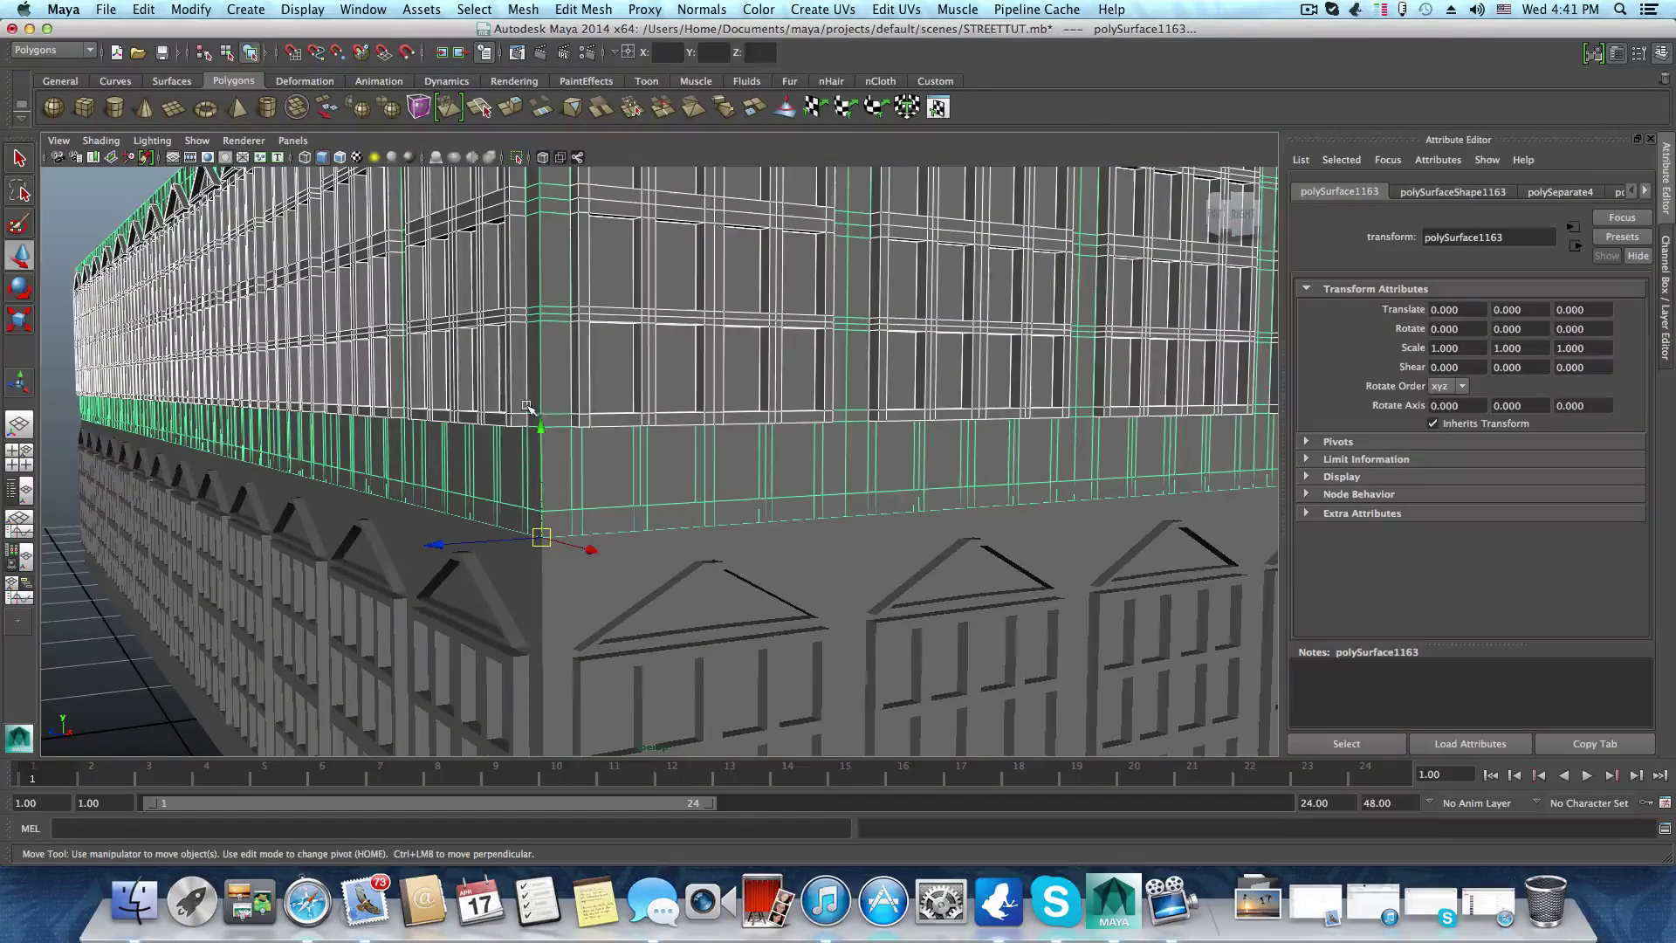
drag(541, 428, 548, 356)
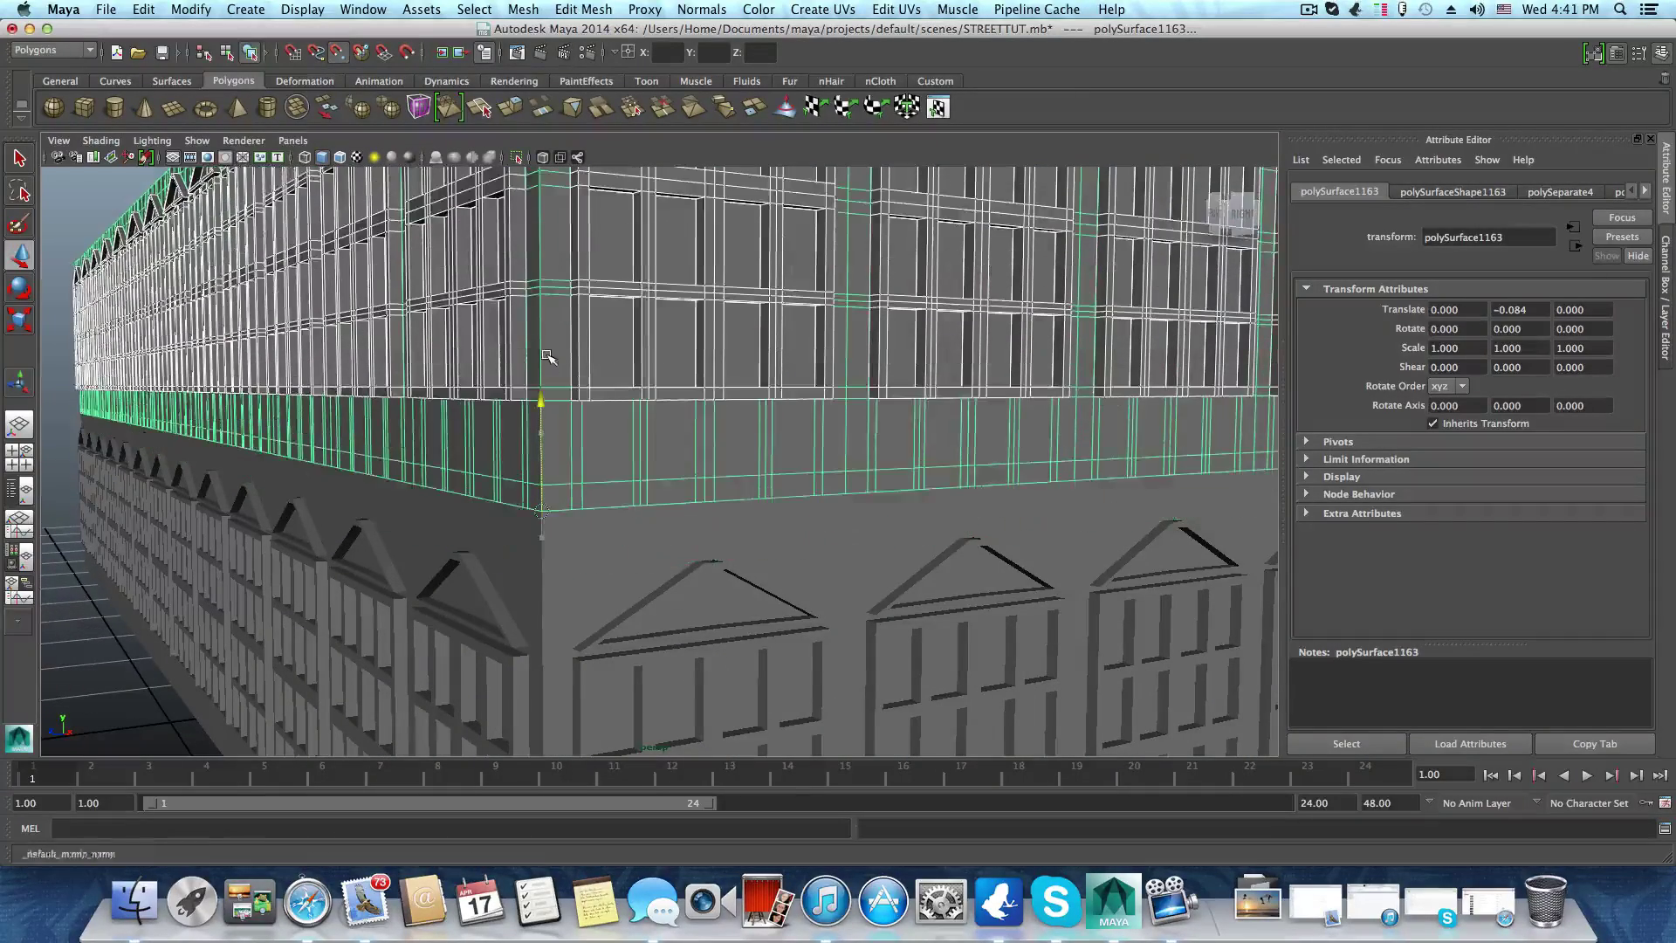
Examine the seam between the two storeys at the building's corner
click(676, 527)
scroll(738, 635, down, 6)
alt+drag(798, 626, 824, 605)
scroll(823, 606, up, 3)
scroll(824, 605, up, 6)
alt+middle_drag(824, 606, 583, 560)
scroll(782, 610, down, 6)
mouse_move(583, 559)
alt+mouse_down()
mouse_move(588, 584)
mouse_move(594, 504)
mouse_move(562, 559)
alt+mouse_up()
click(528, 498)
alt+right_drag(561, 558, 790, 576)
alt+middle_drag(679, 563, 768, 560)
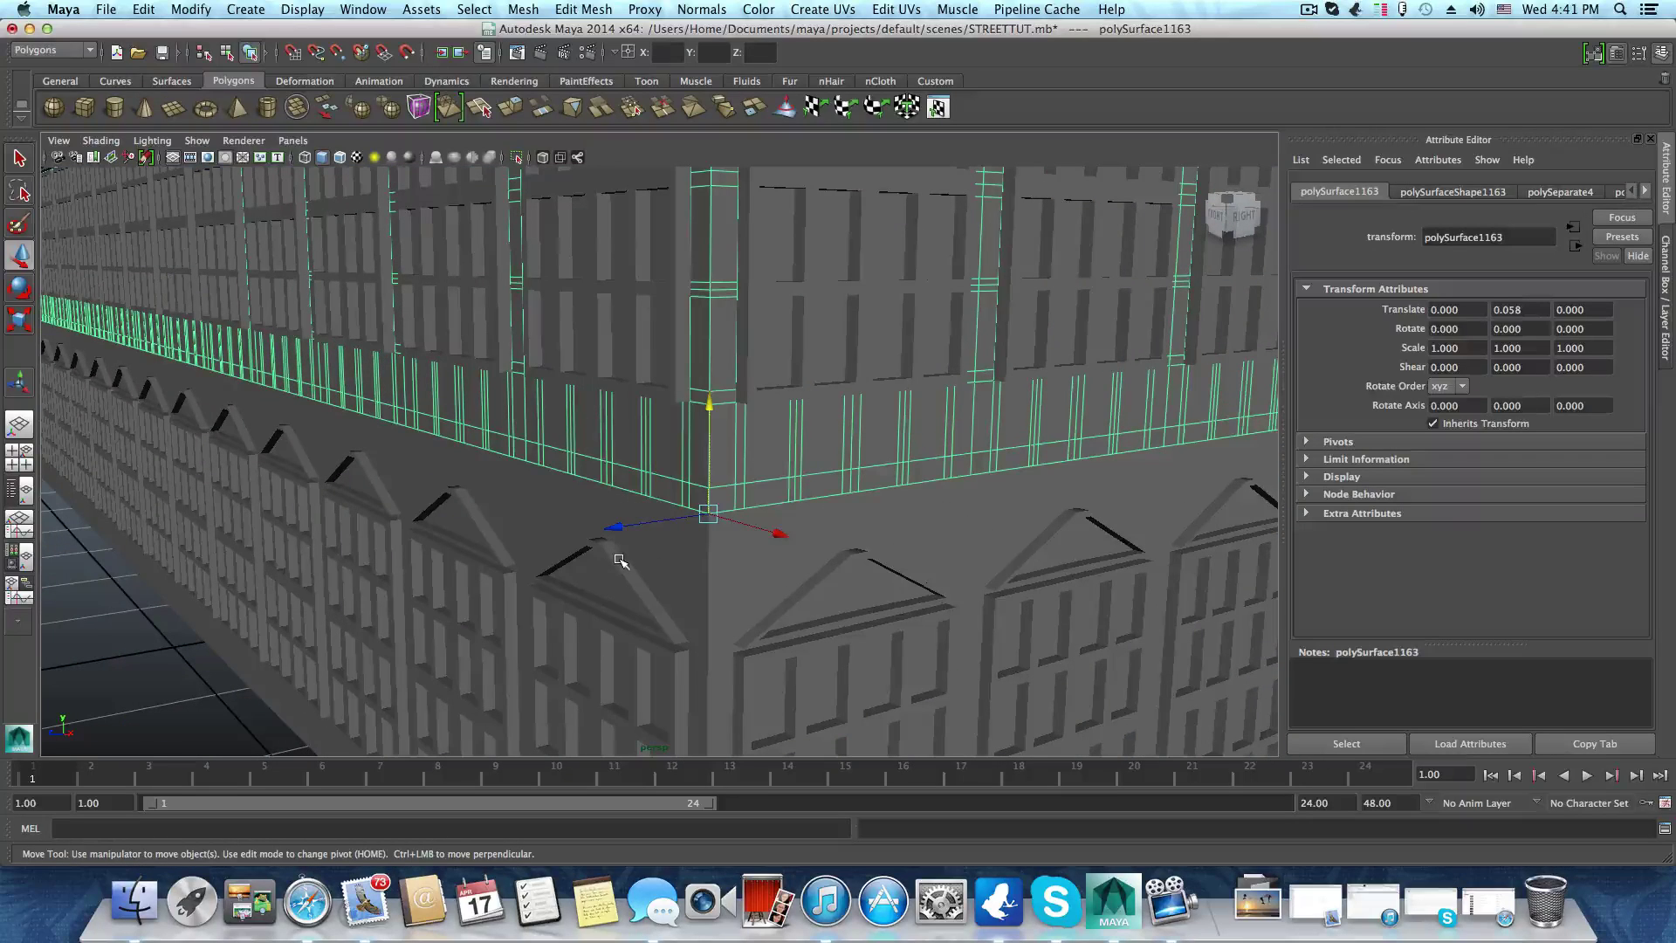
Select the trim strip between the storeys and center its pivot
click(629, 517)
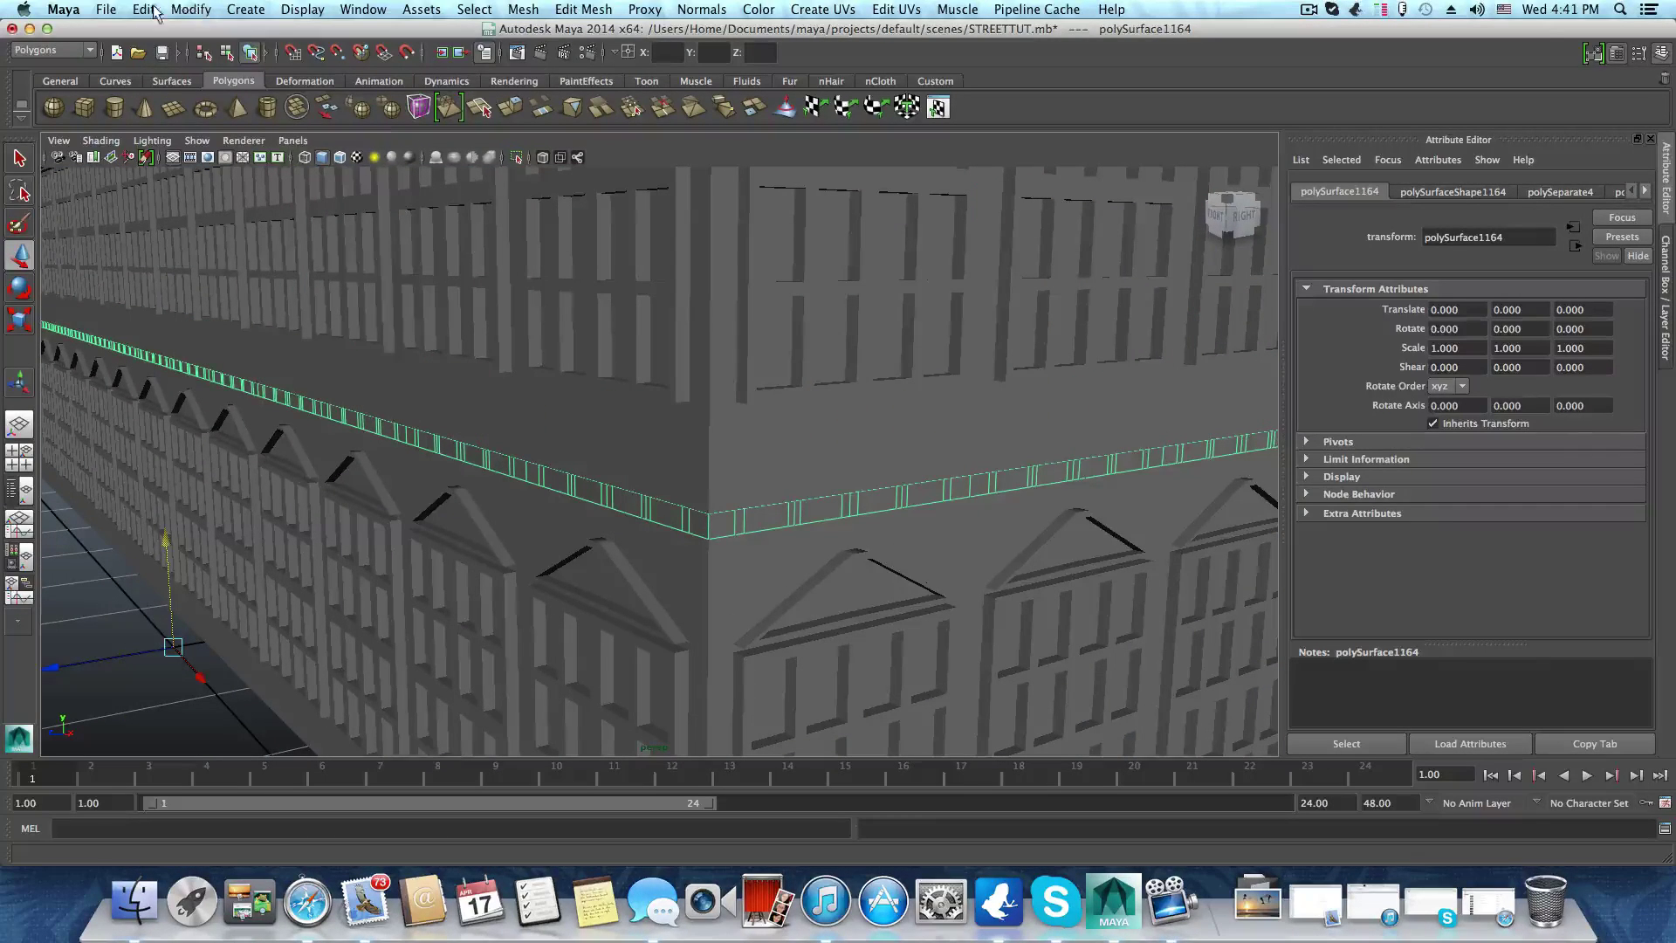
click(190, 9)
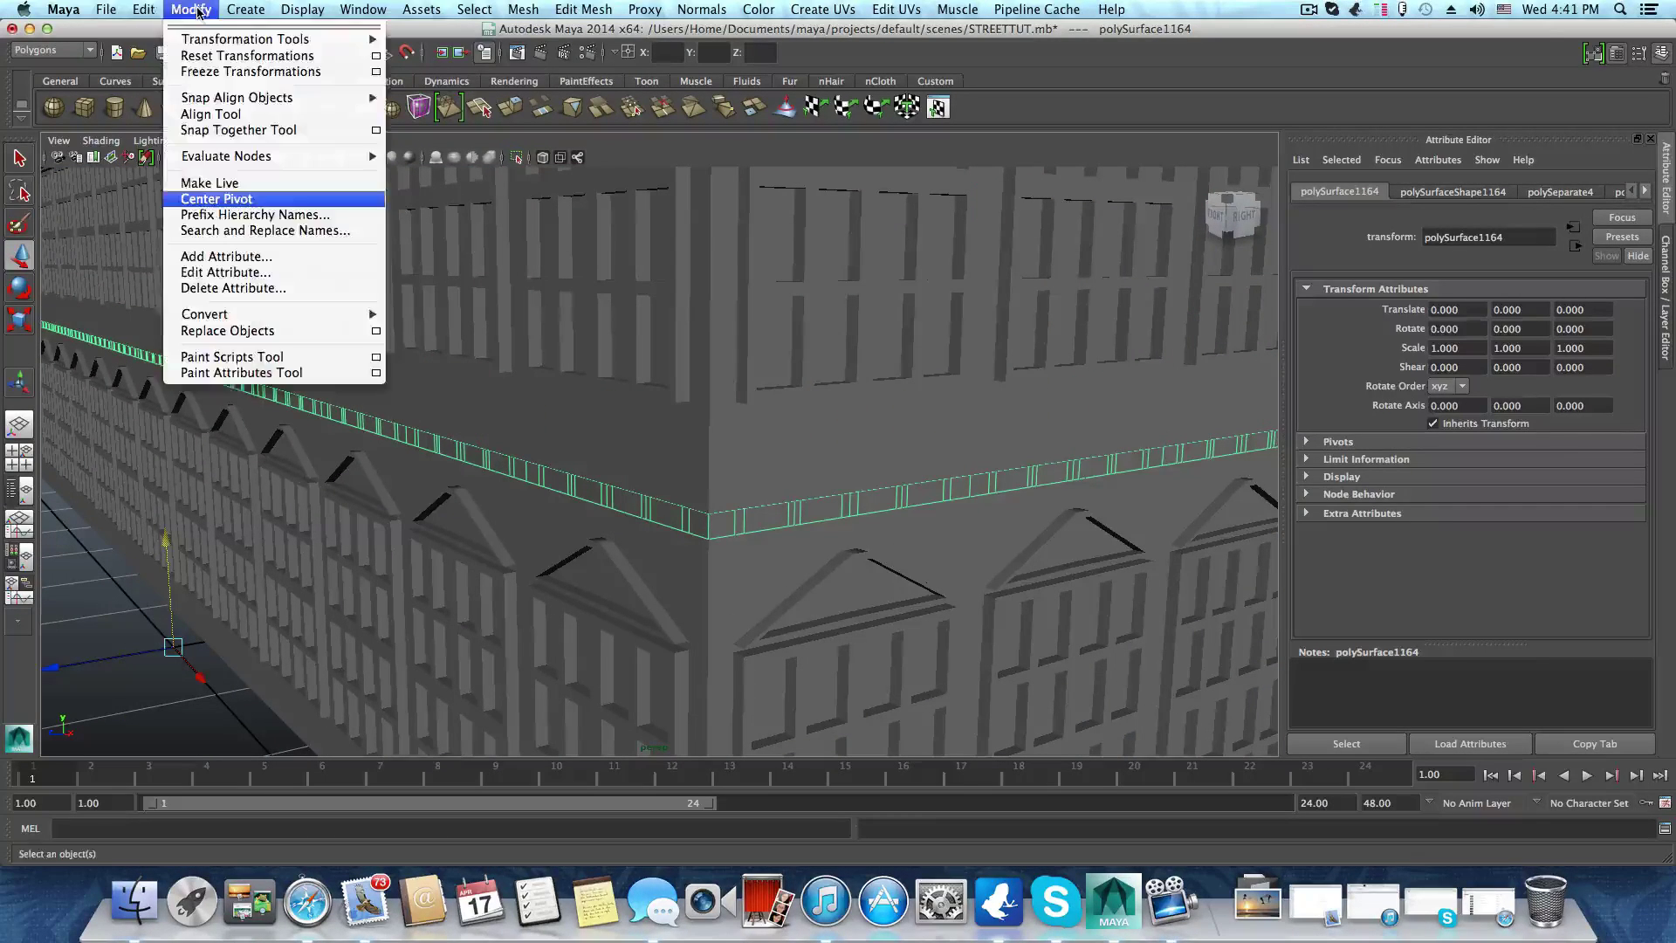
click(237, 199)
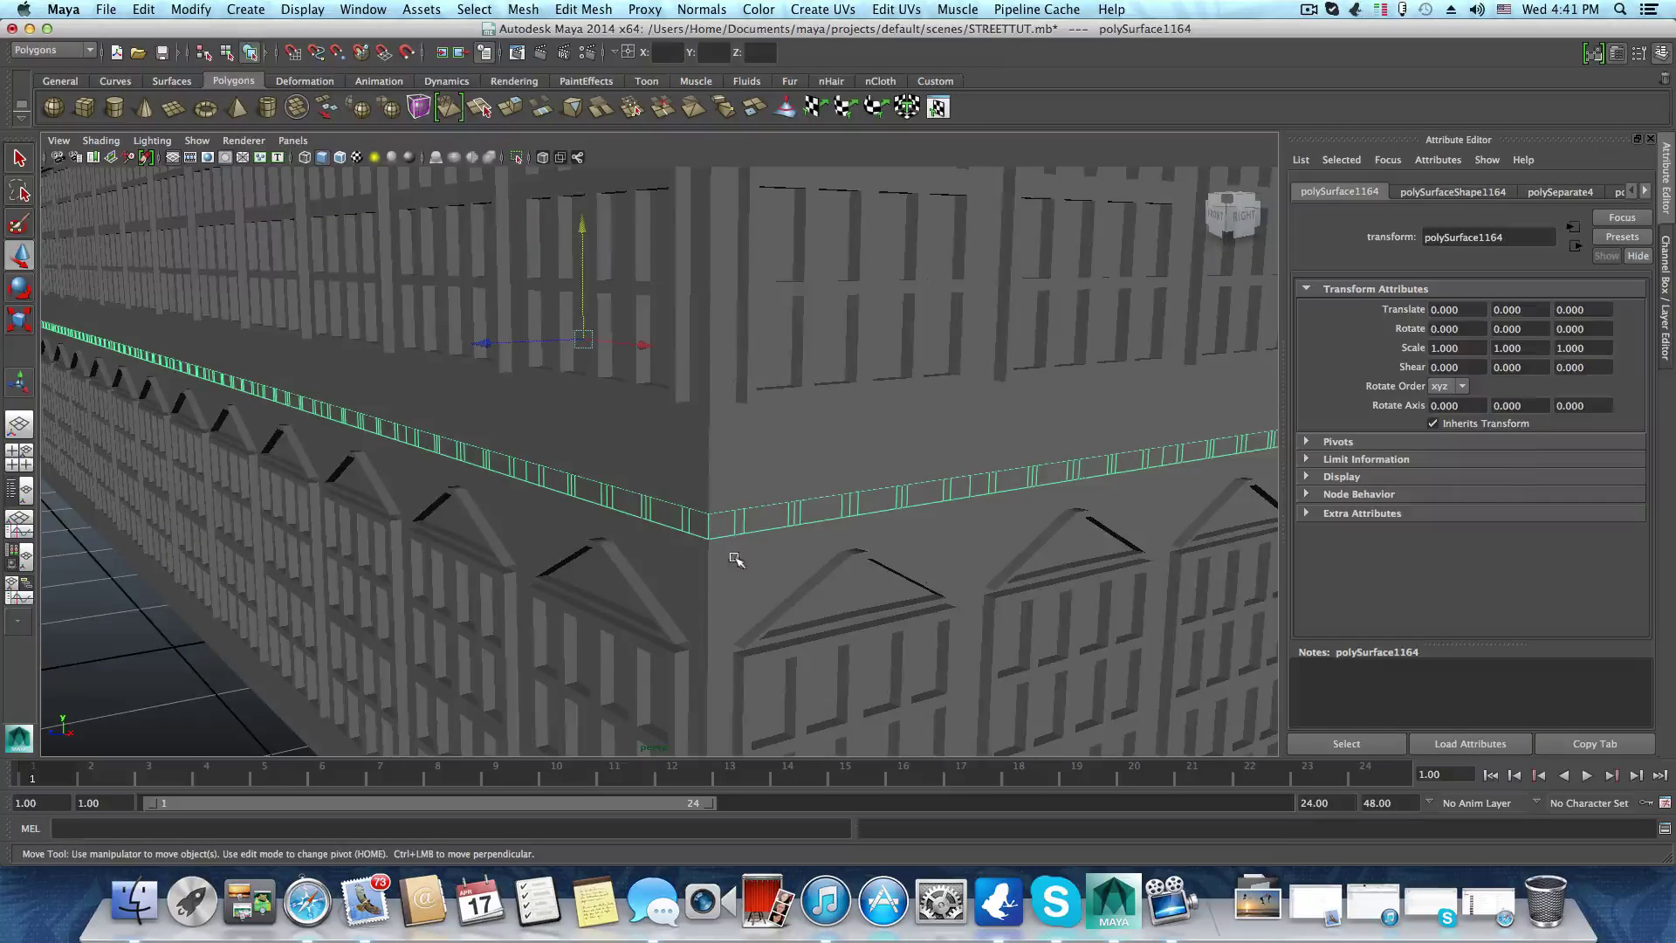
Extrude the trim strip's faces outward with a local Z translation of 0.053 to form a ledge
alt+drag(737, 520, 570, 519)
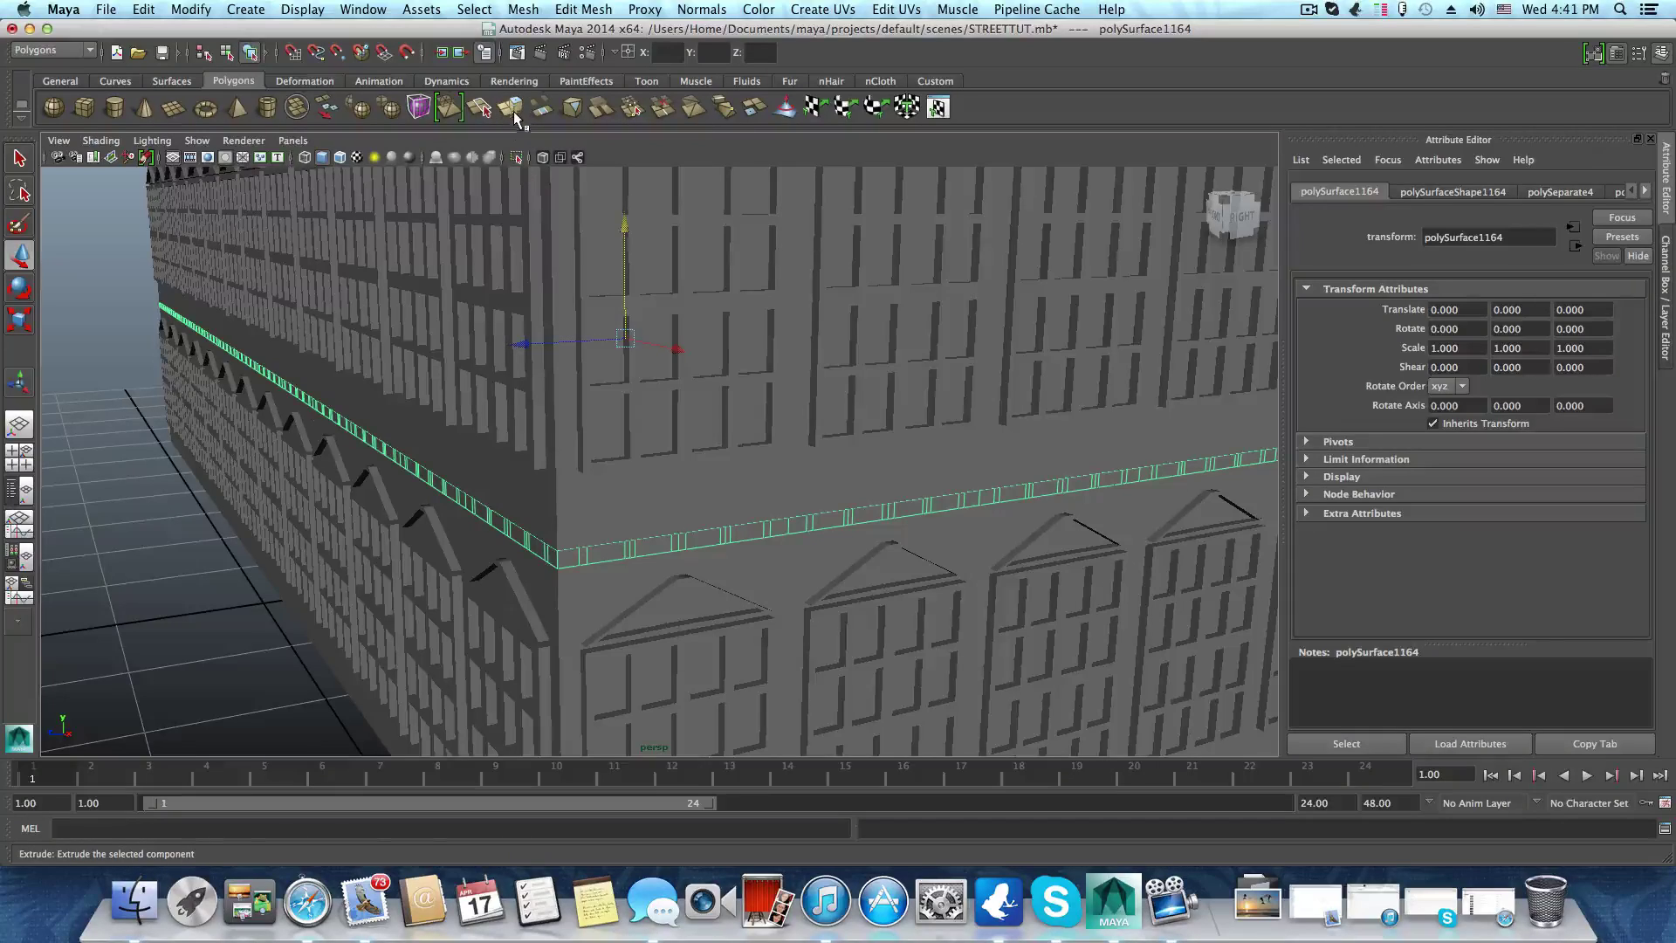
click(512, 108)
alt+drag(392, 348, 748, 444)
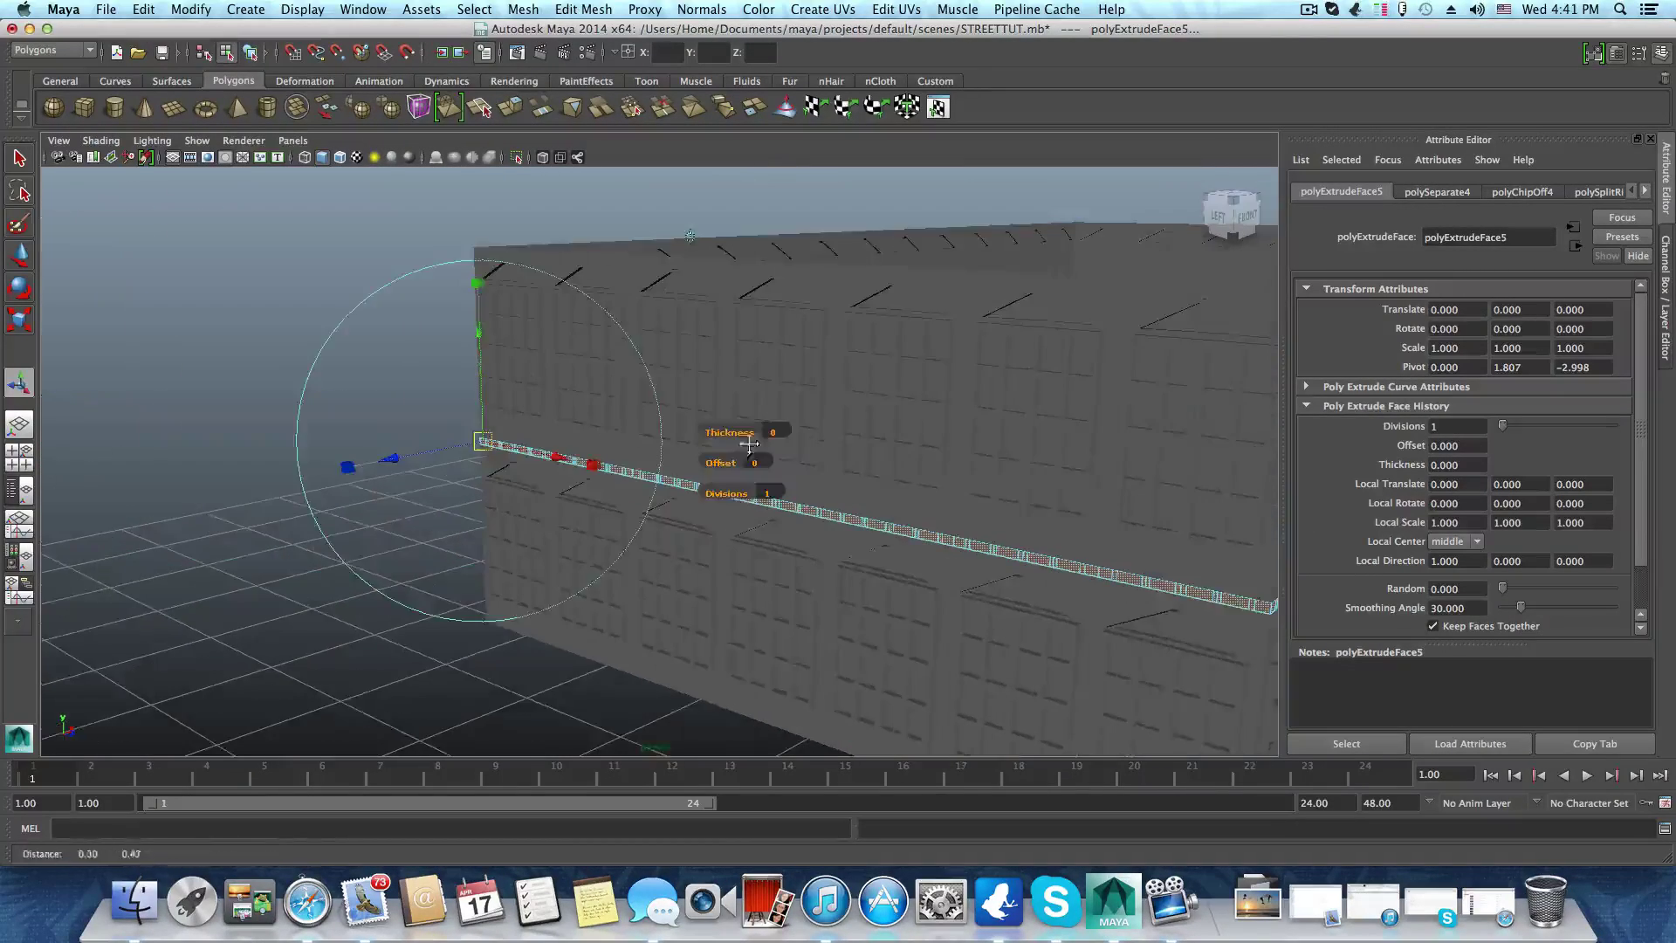
alt+middle_drag(749, 444, 871, 438)
alt+right_drag(628, 408, 894, 494)
alt+drag(591, 437, 610, 442)
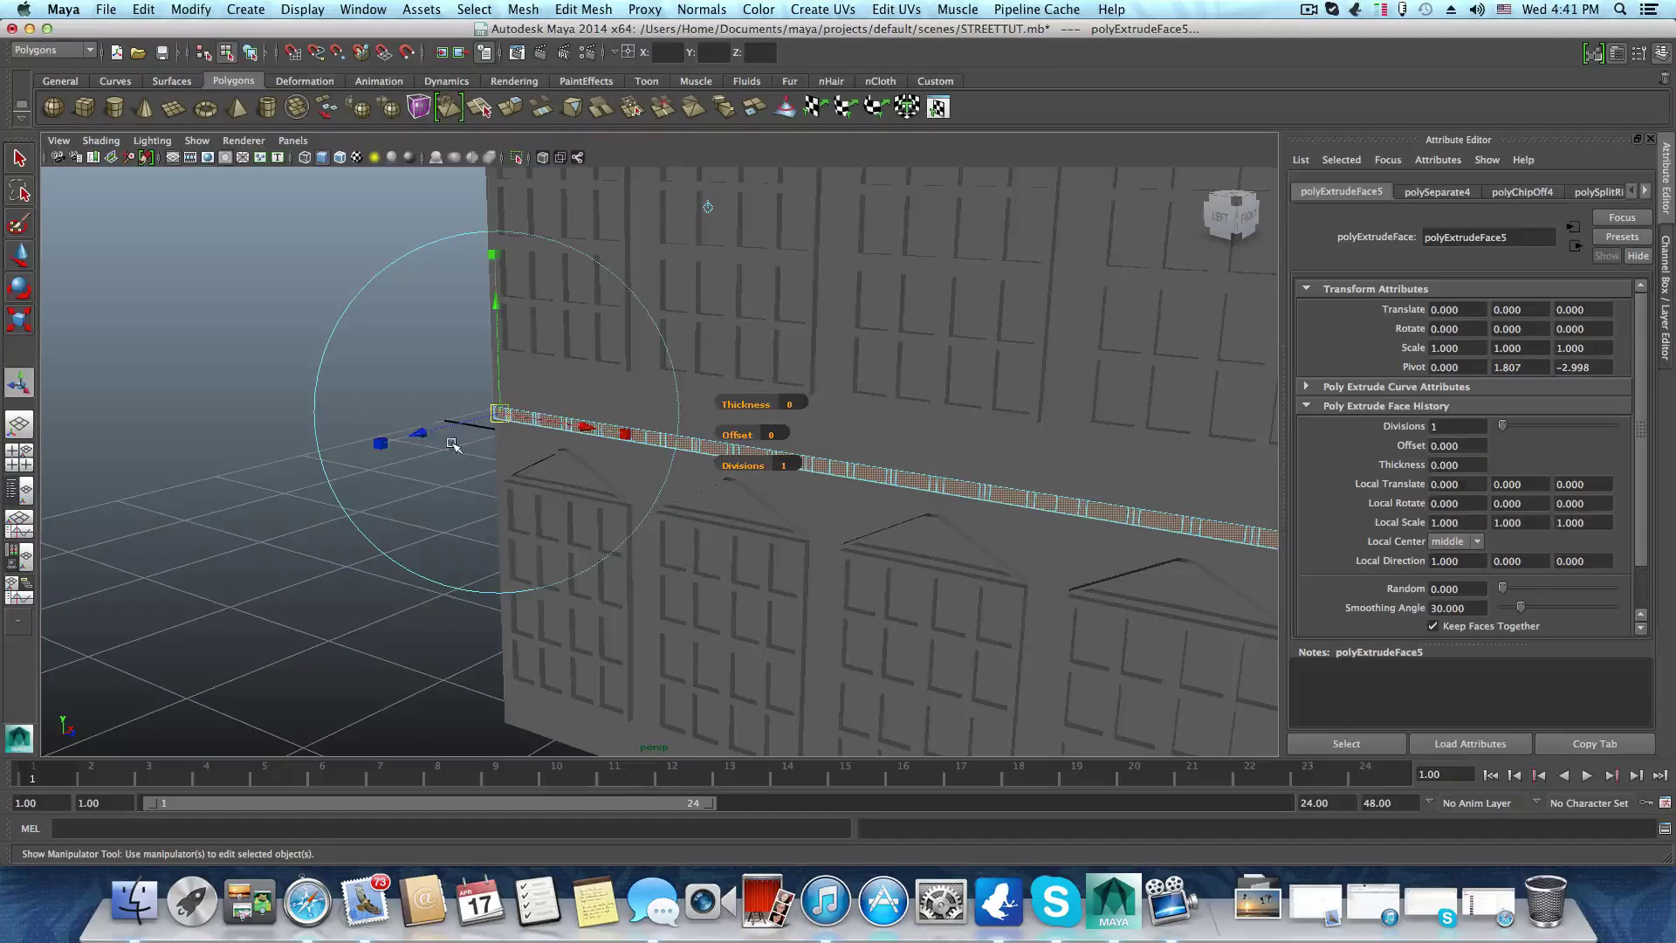
drag(417, 437, 479, 464)
Examine the extruded ledge around the building's corners and along its right and back sides
alt+middle_drag(478, 465, 625, 550)
alt+drag(625, 550, 605, 487)
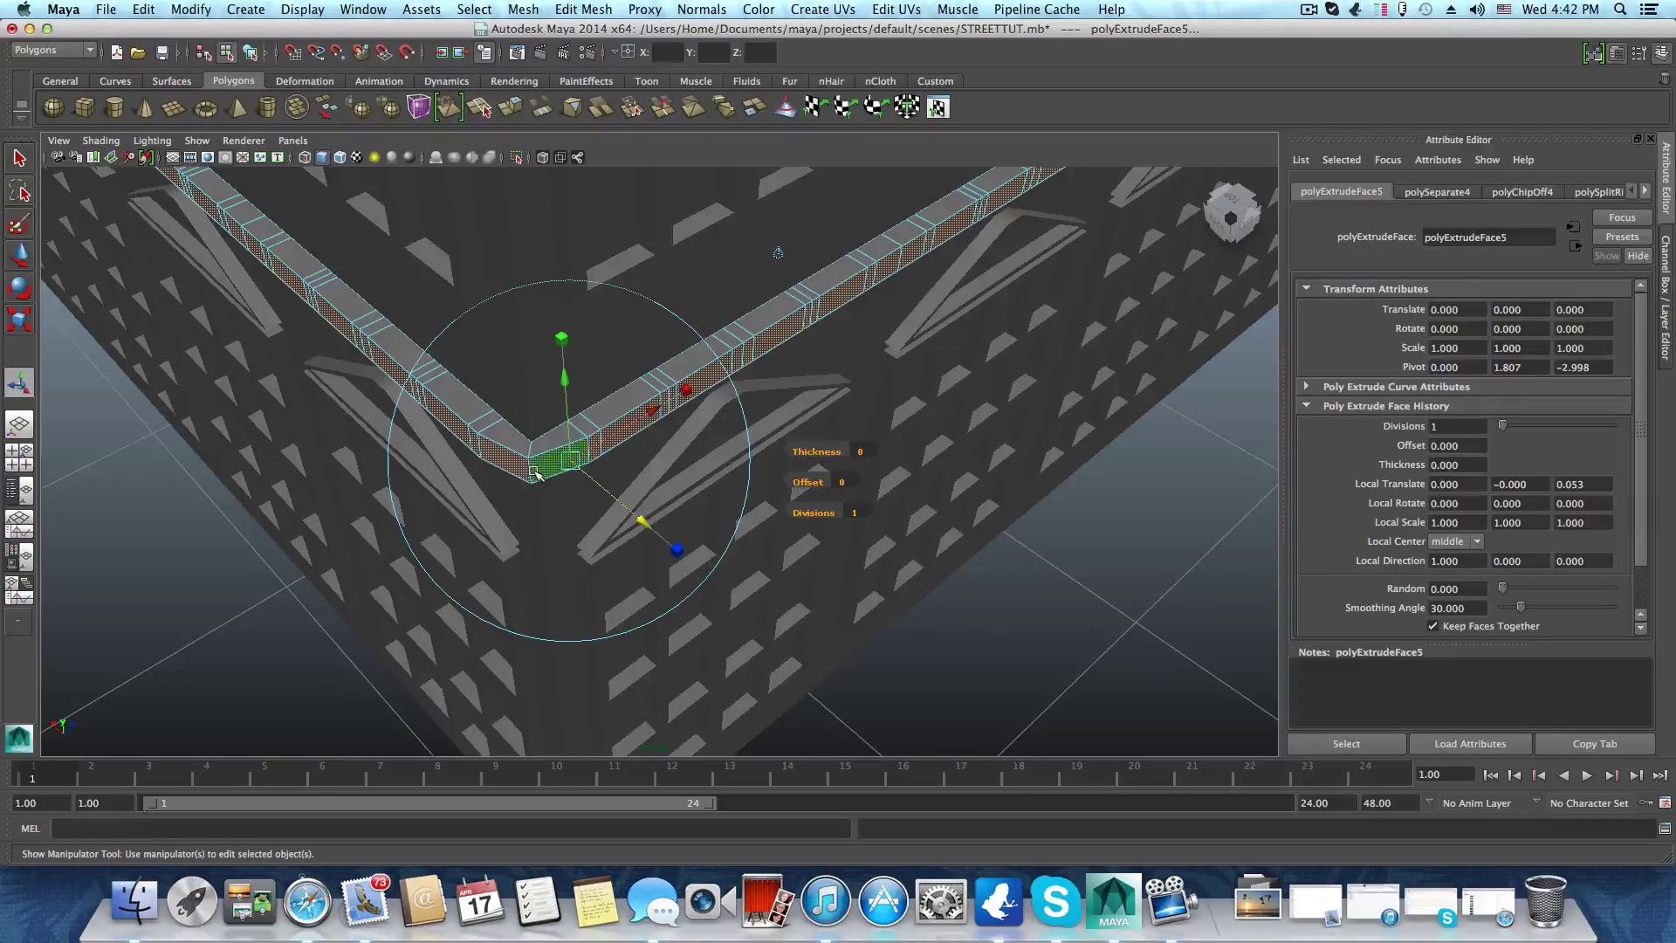
alt+drag(535, 472, 561, 497)
alt+middle_drag(306, 502, 475, 468)
alt+right_drag(475, 468, 568, 487)
alt+middle_drag(393, 513, 587, 494)
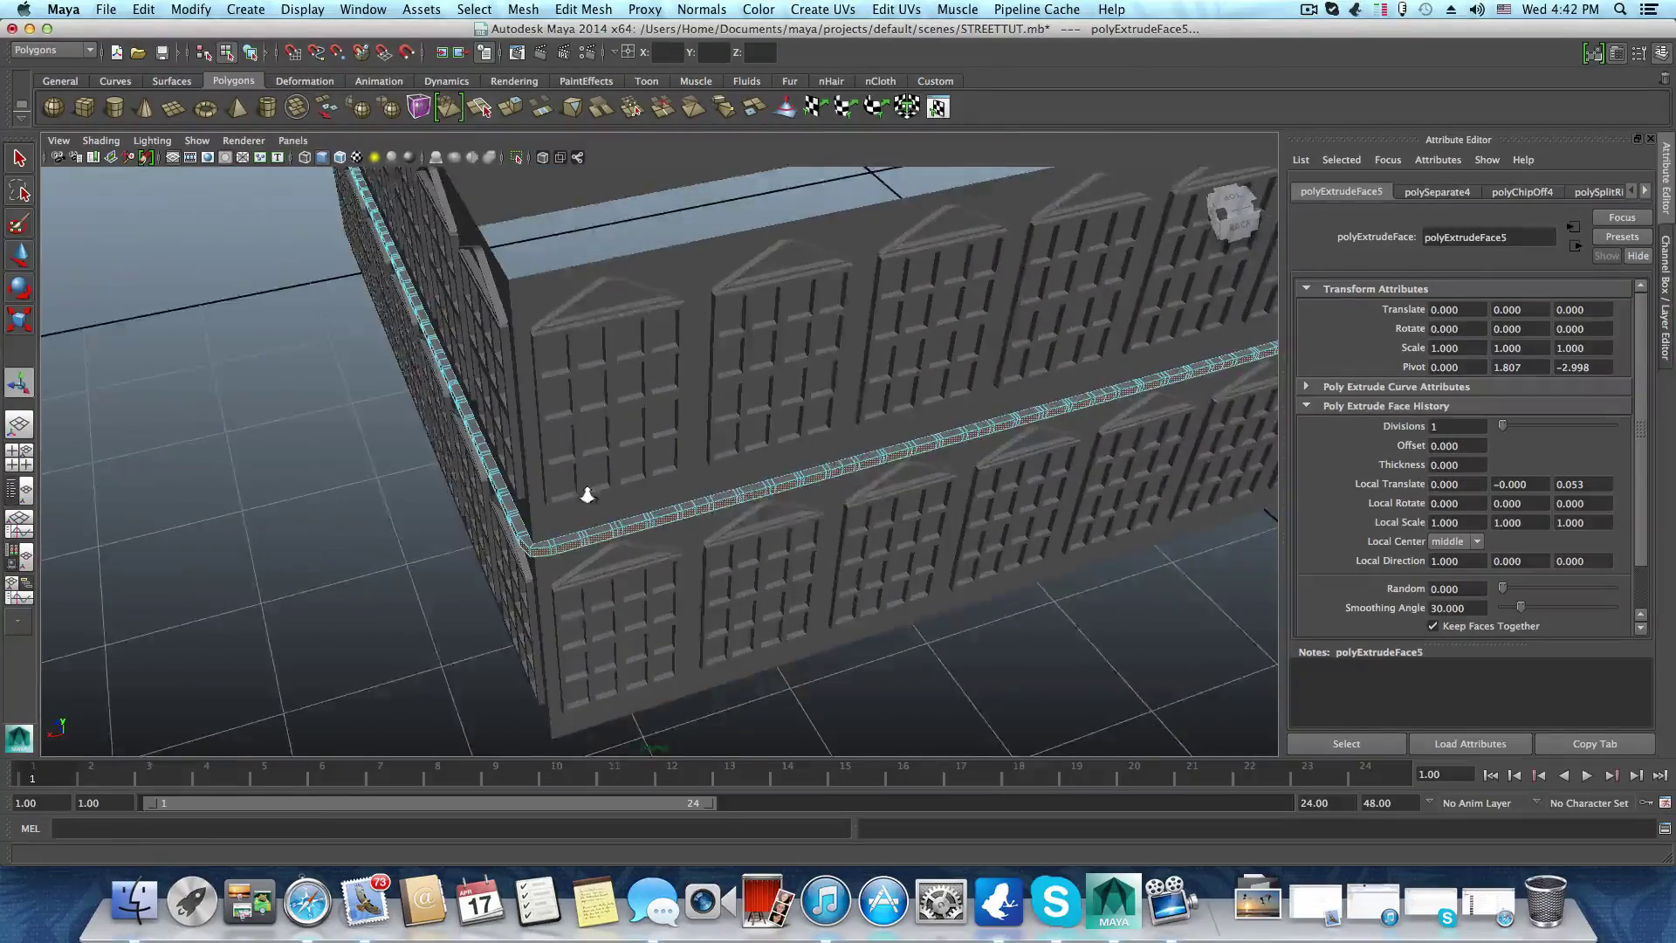
alt+right_drag(588, 494, 563, 573)
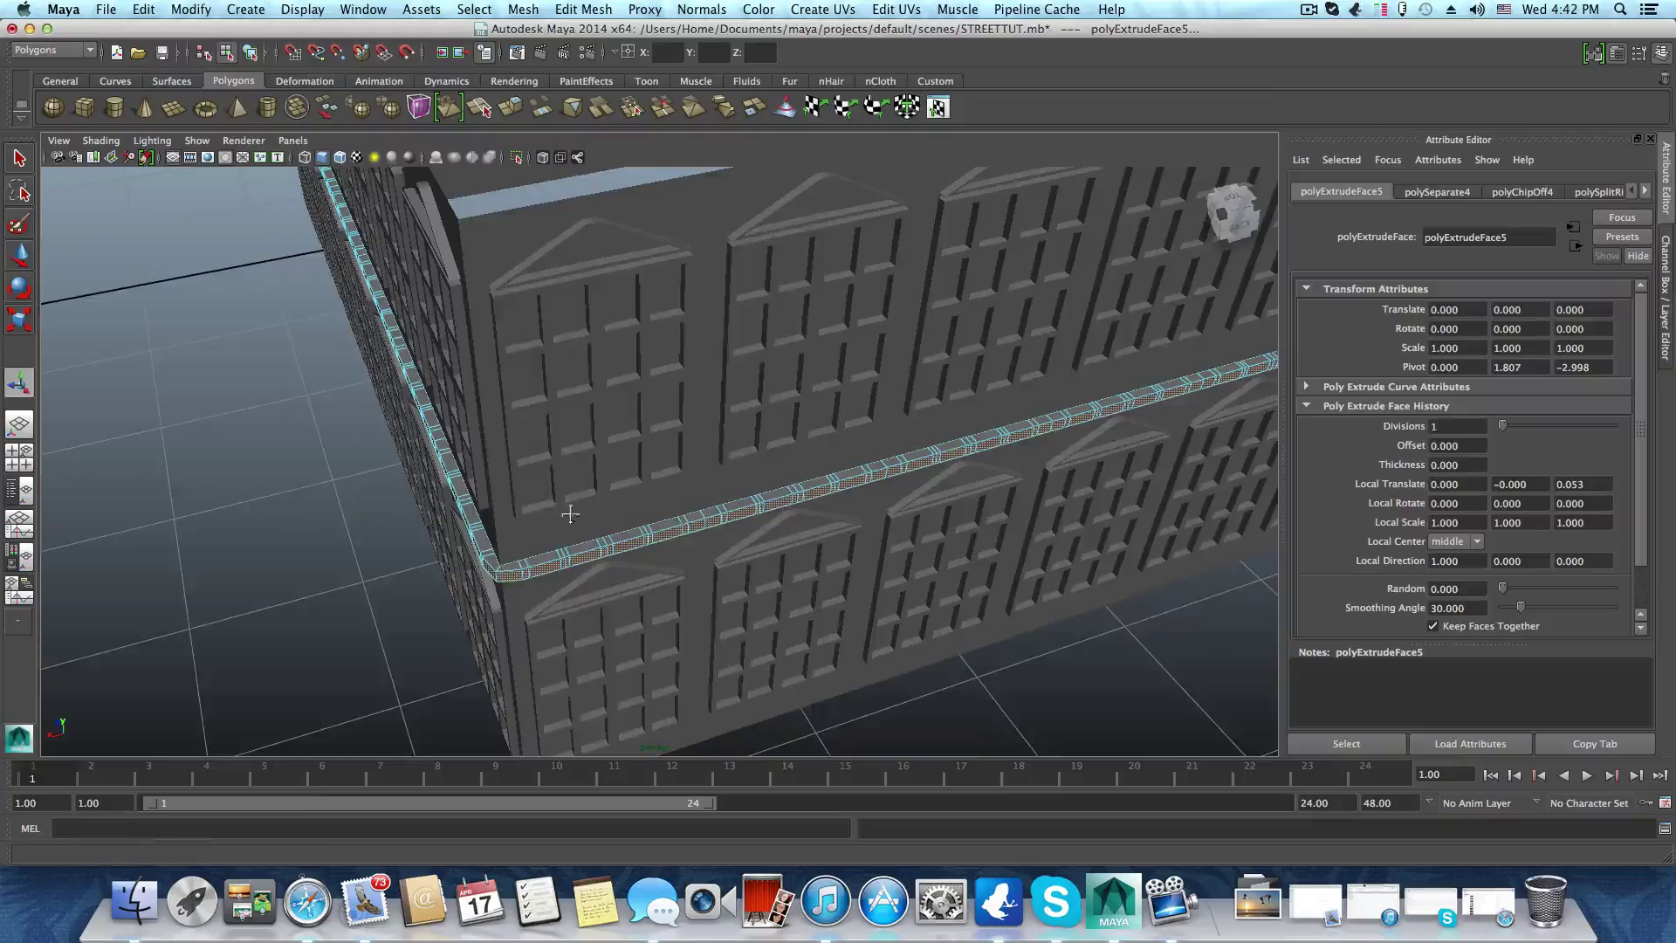
alt+drag(569, 514, 670, 485)
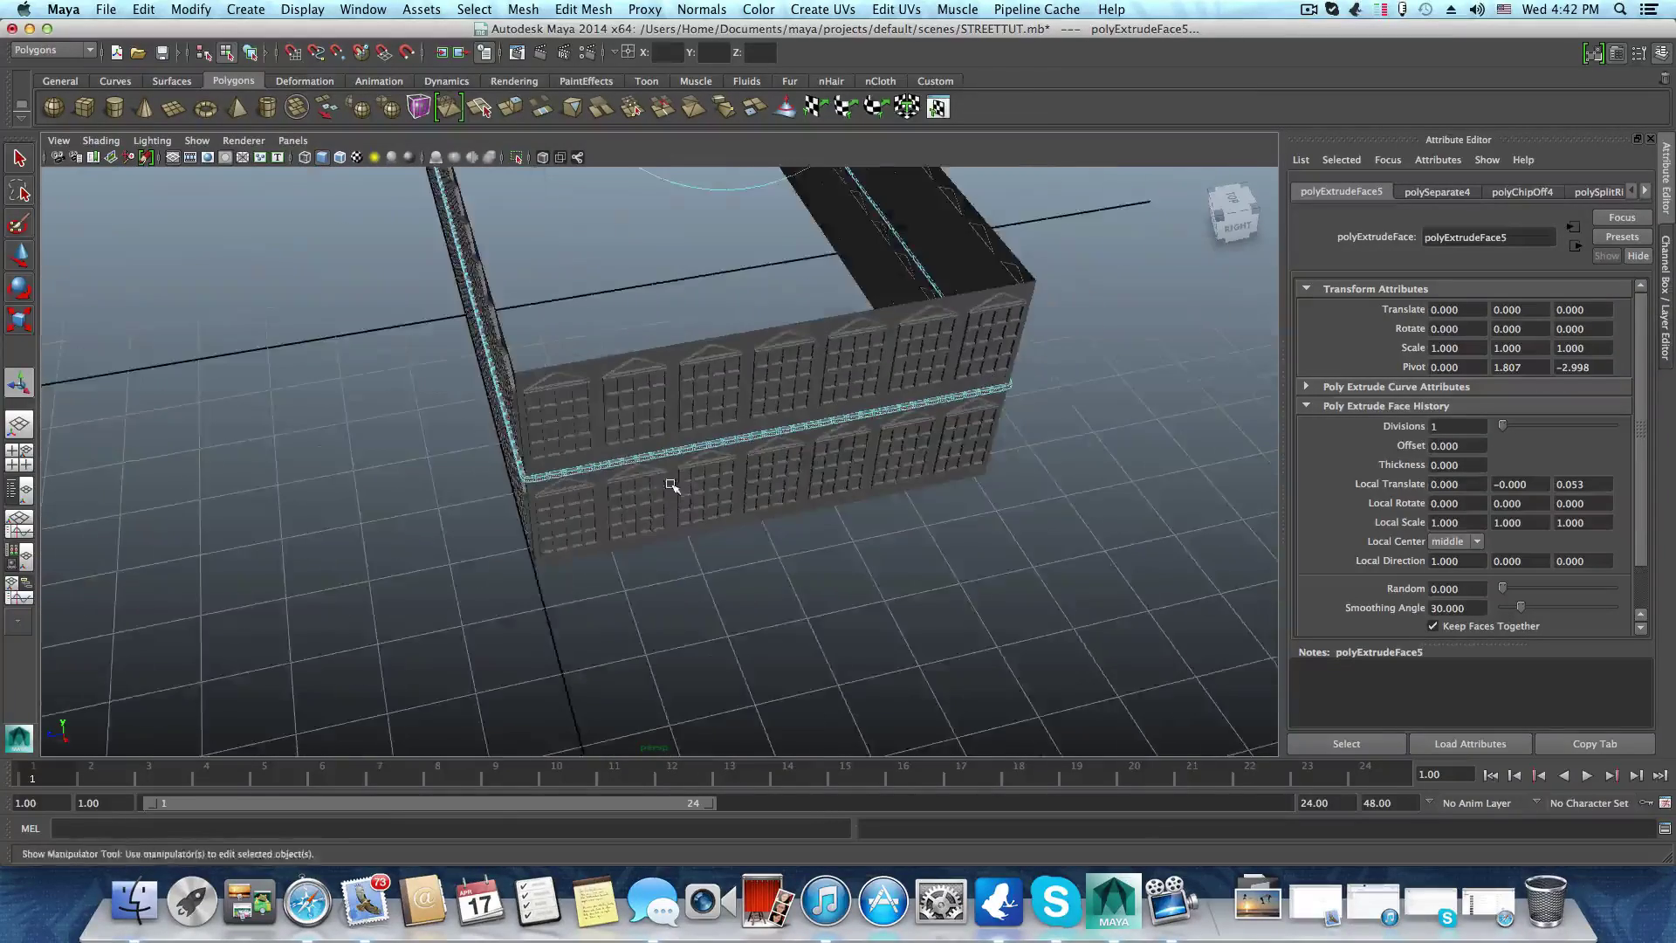
alt+middle_drag(670, 485, 864, 611)
alt+right_drag(889, 612, 941, 604)
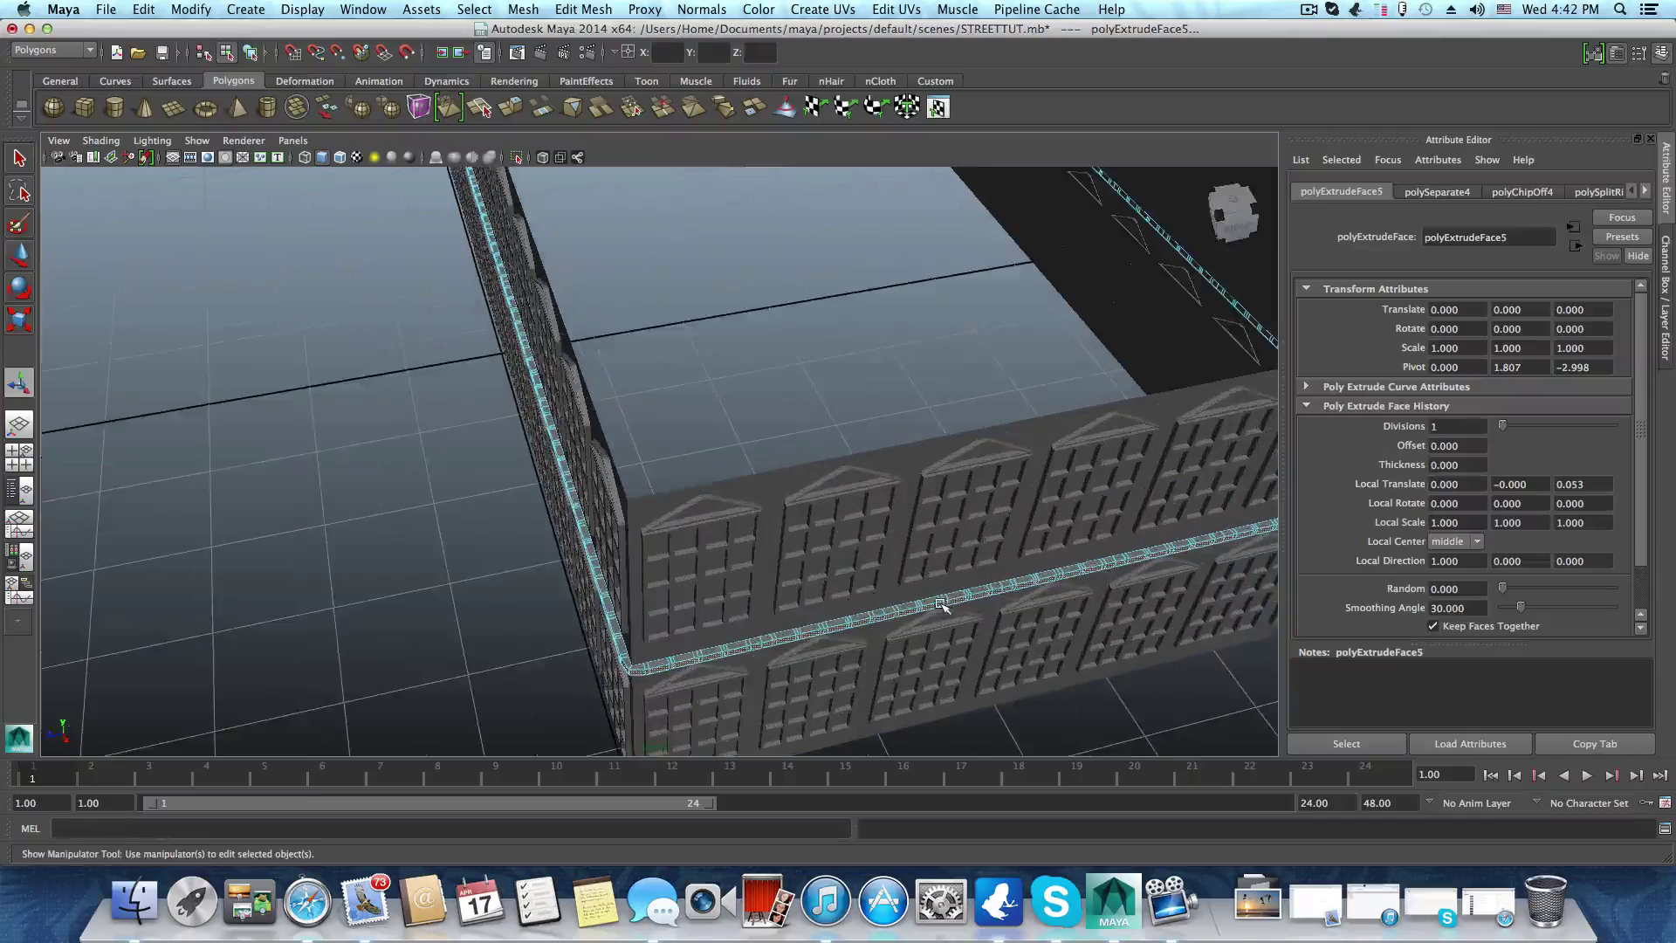
alt+drag(941, 604, 935, 605)
alt+right_drag(957, 604, 820, 588)
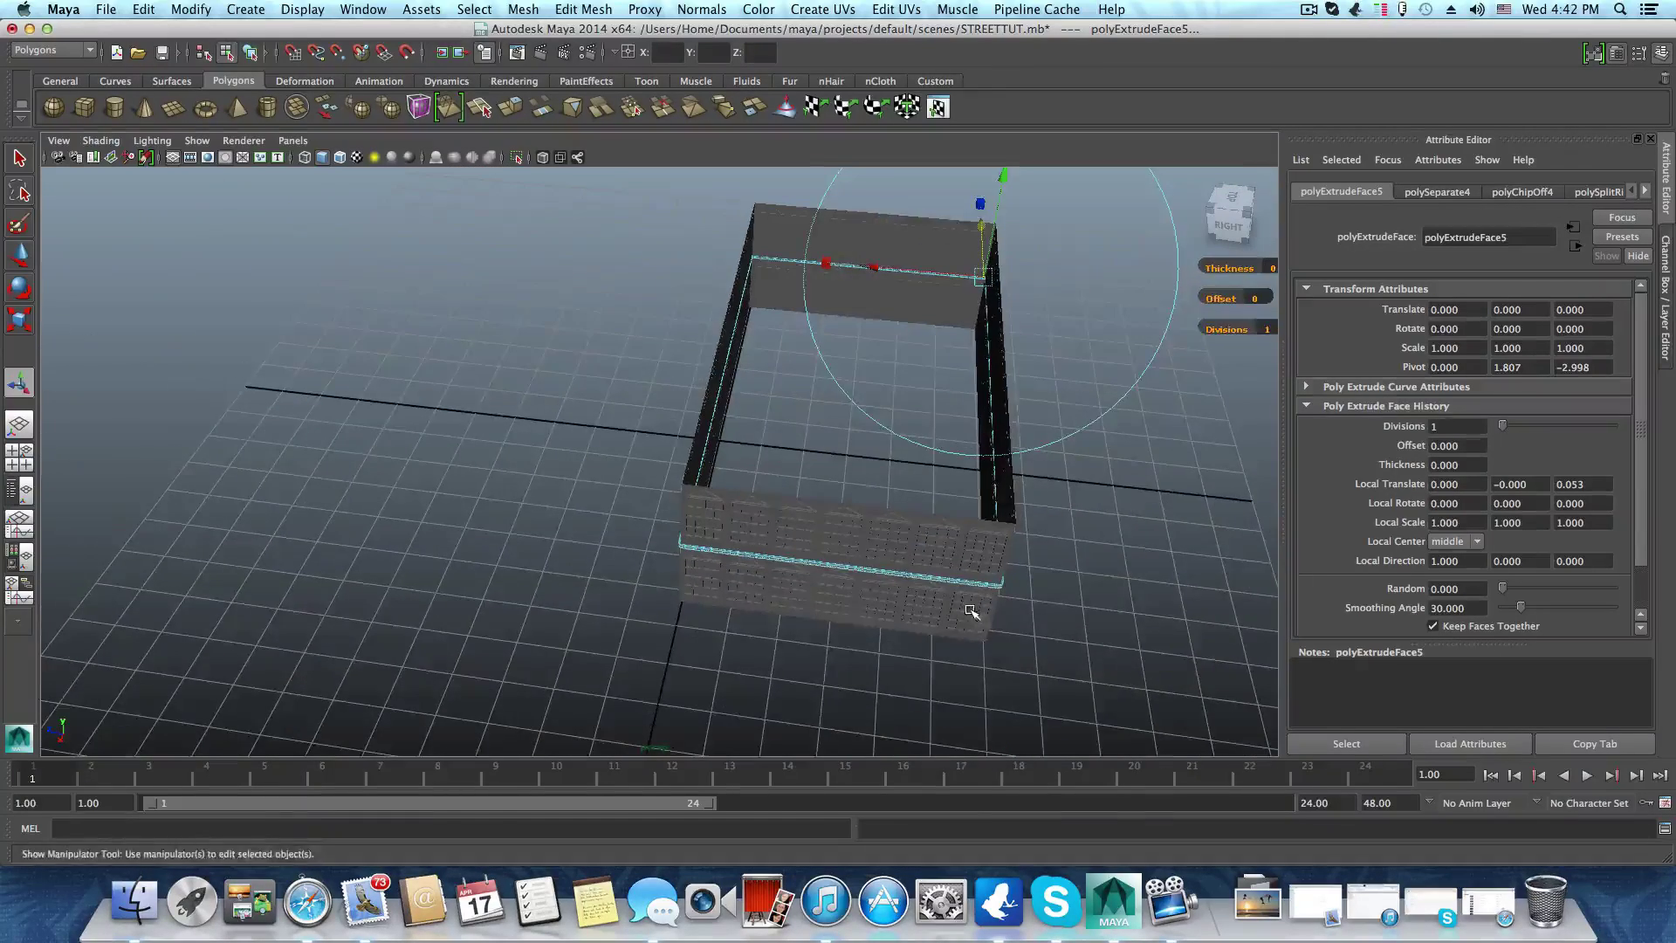
alt+middle_drag(972, 610, 681, 572)
alt+drag(916, 622, 699, 550)
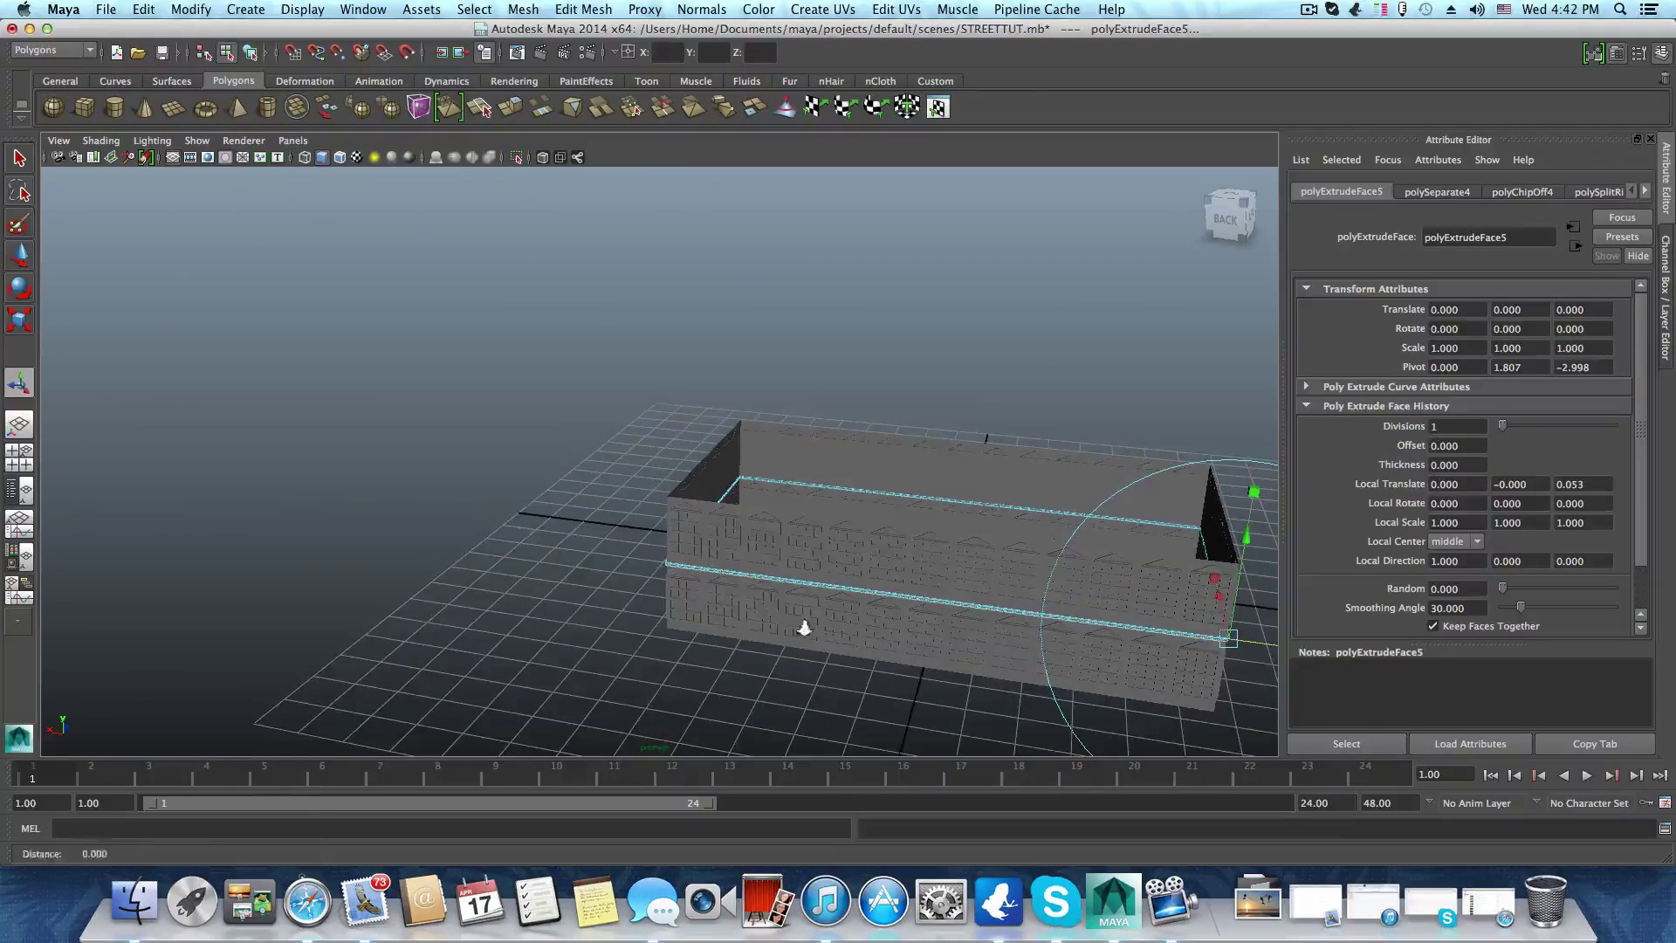
alt+right_drag(804, 625, 740, 616)
alt+middle_drag(725, 614, 407, 572)
alt+right_drag(721, 587, 812, 616)
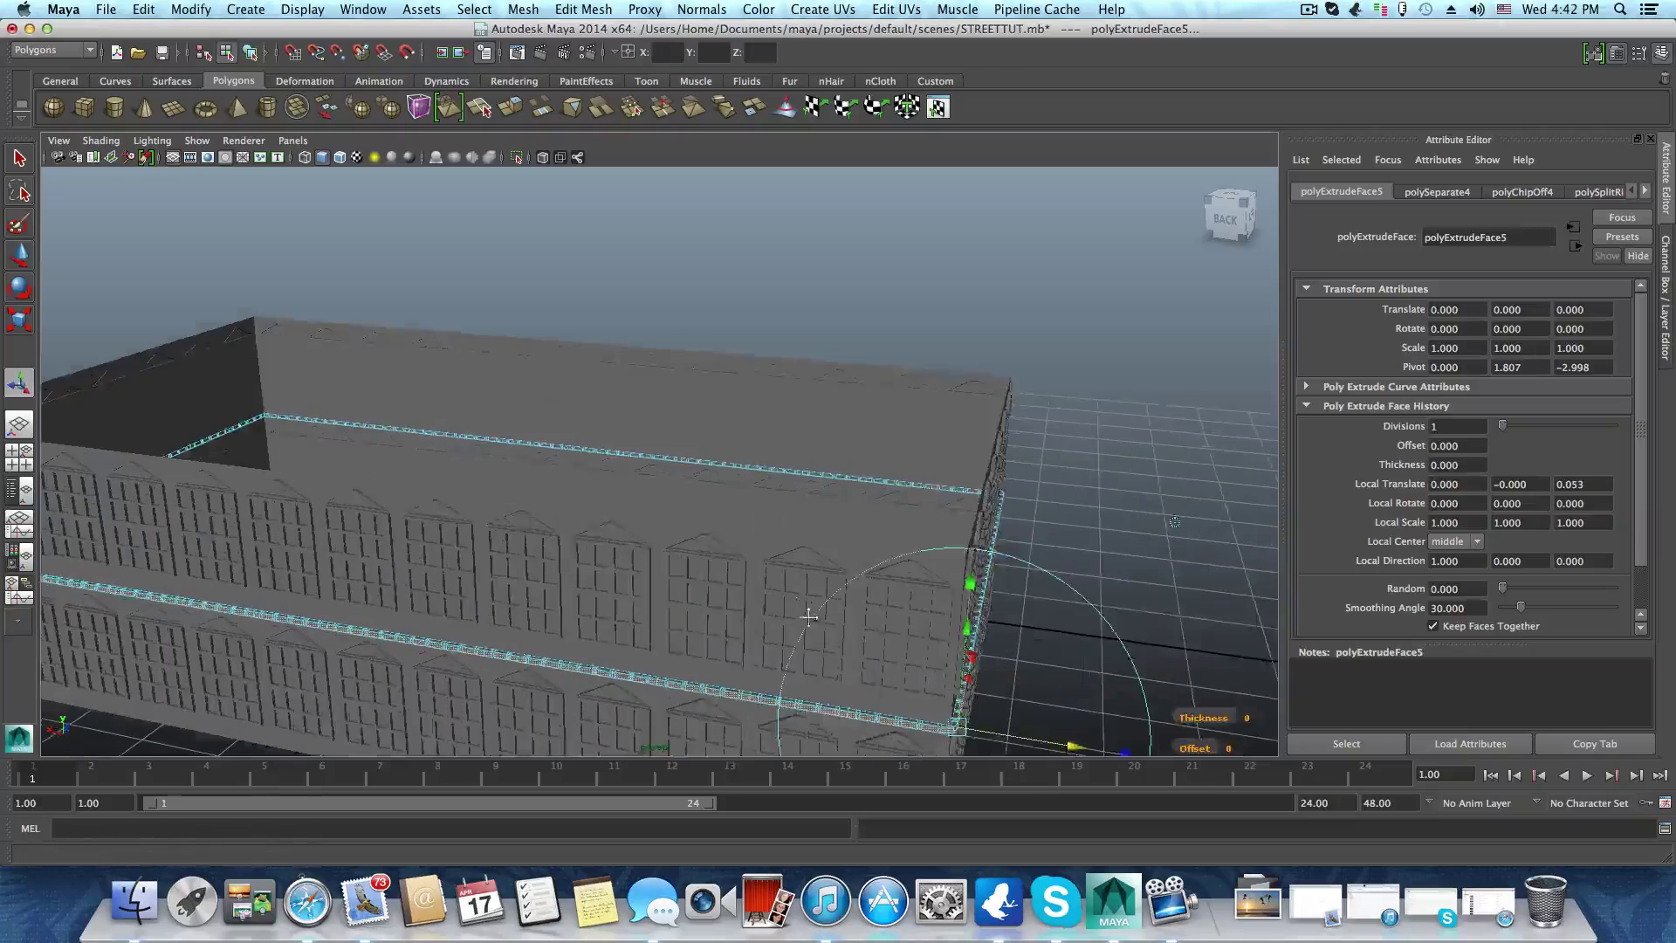
alt+middle_drag(758, 618, 618, 542)
alt+right_drag(618, 541, 740, 560)
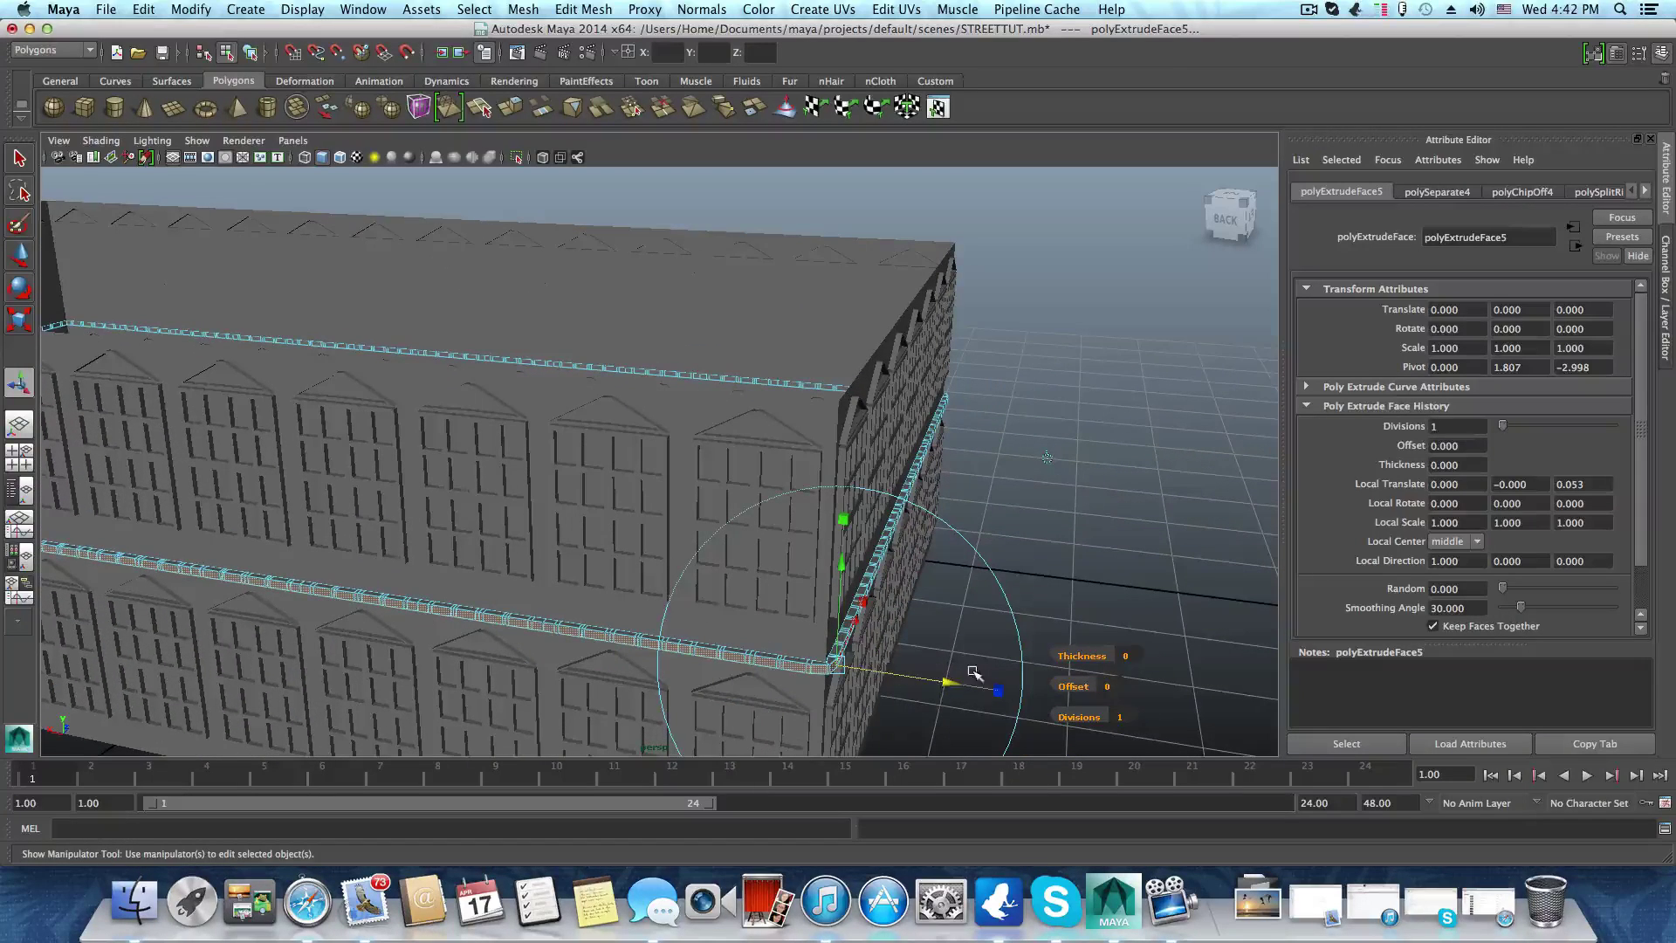
Adjust how far the ledge extrudes from the walls and return to object selection
drag(952, 685, 920, 685)
key(F8)
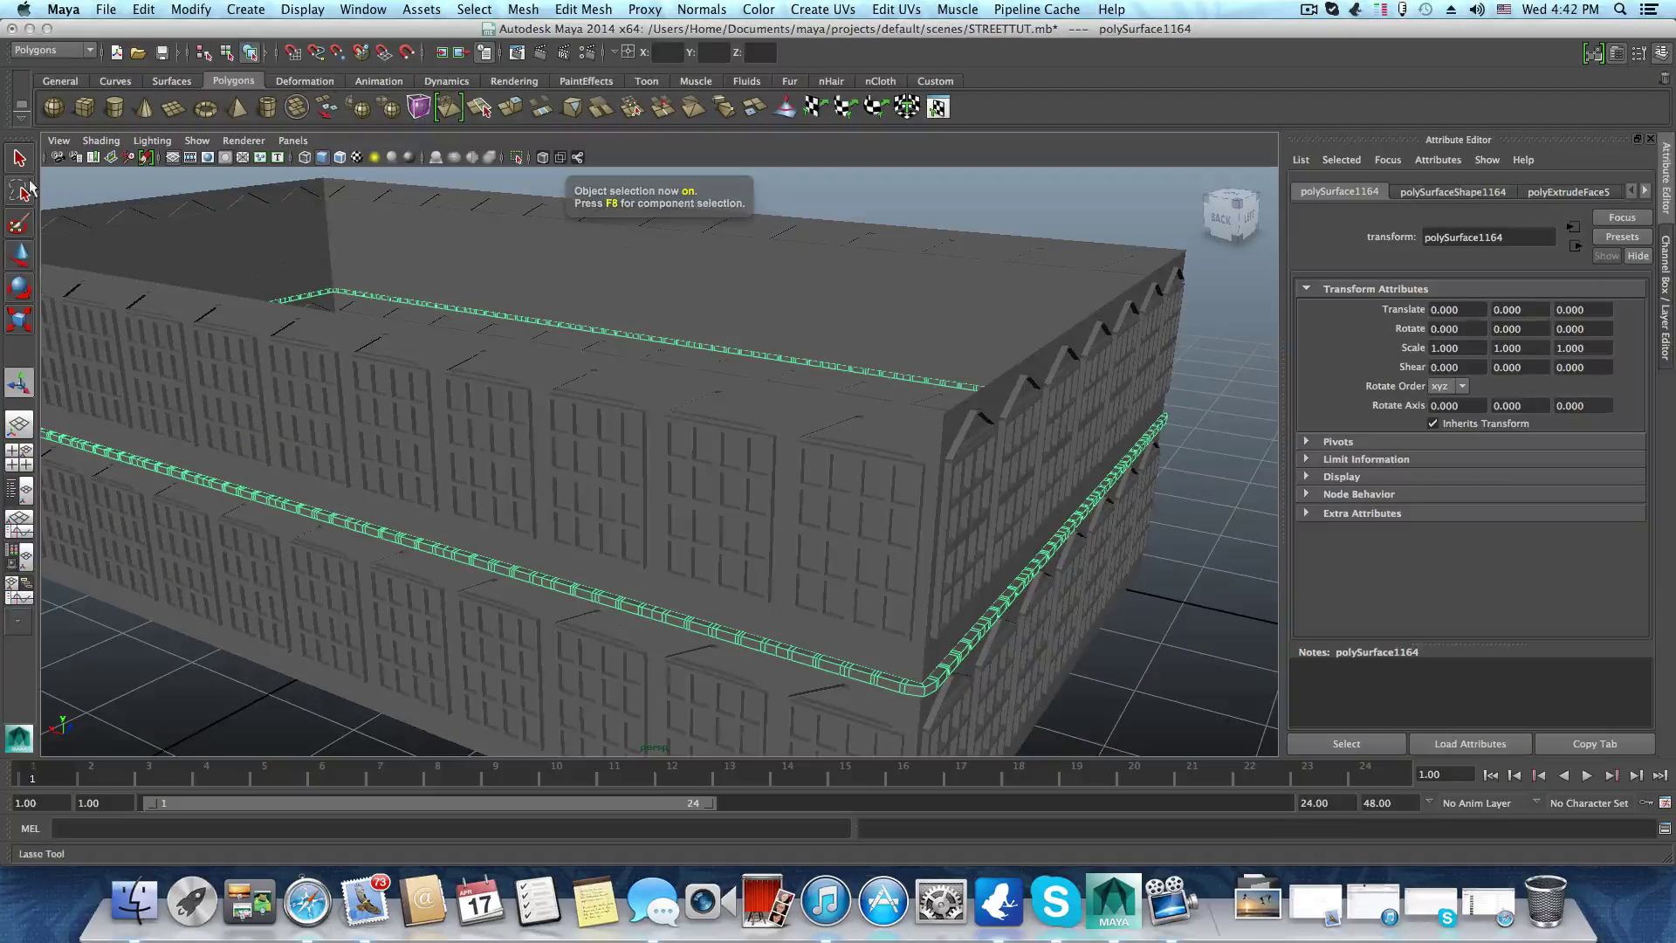
click(18, 157)
Duplicate the ledge and move the copy up 1.552 along Y to the top edge of the second storey
alt+drag(974, 597, 932, 580)
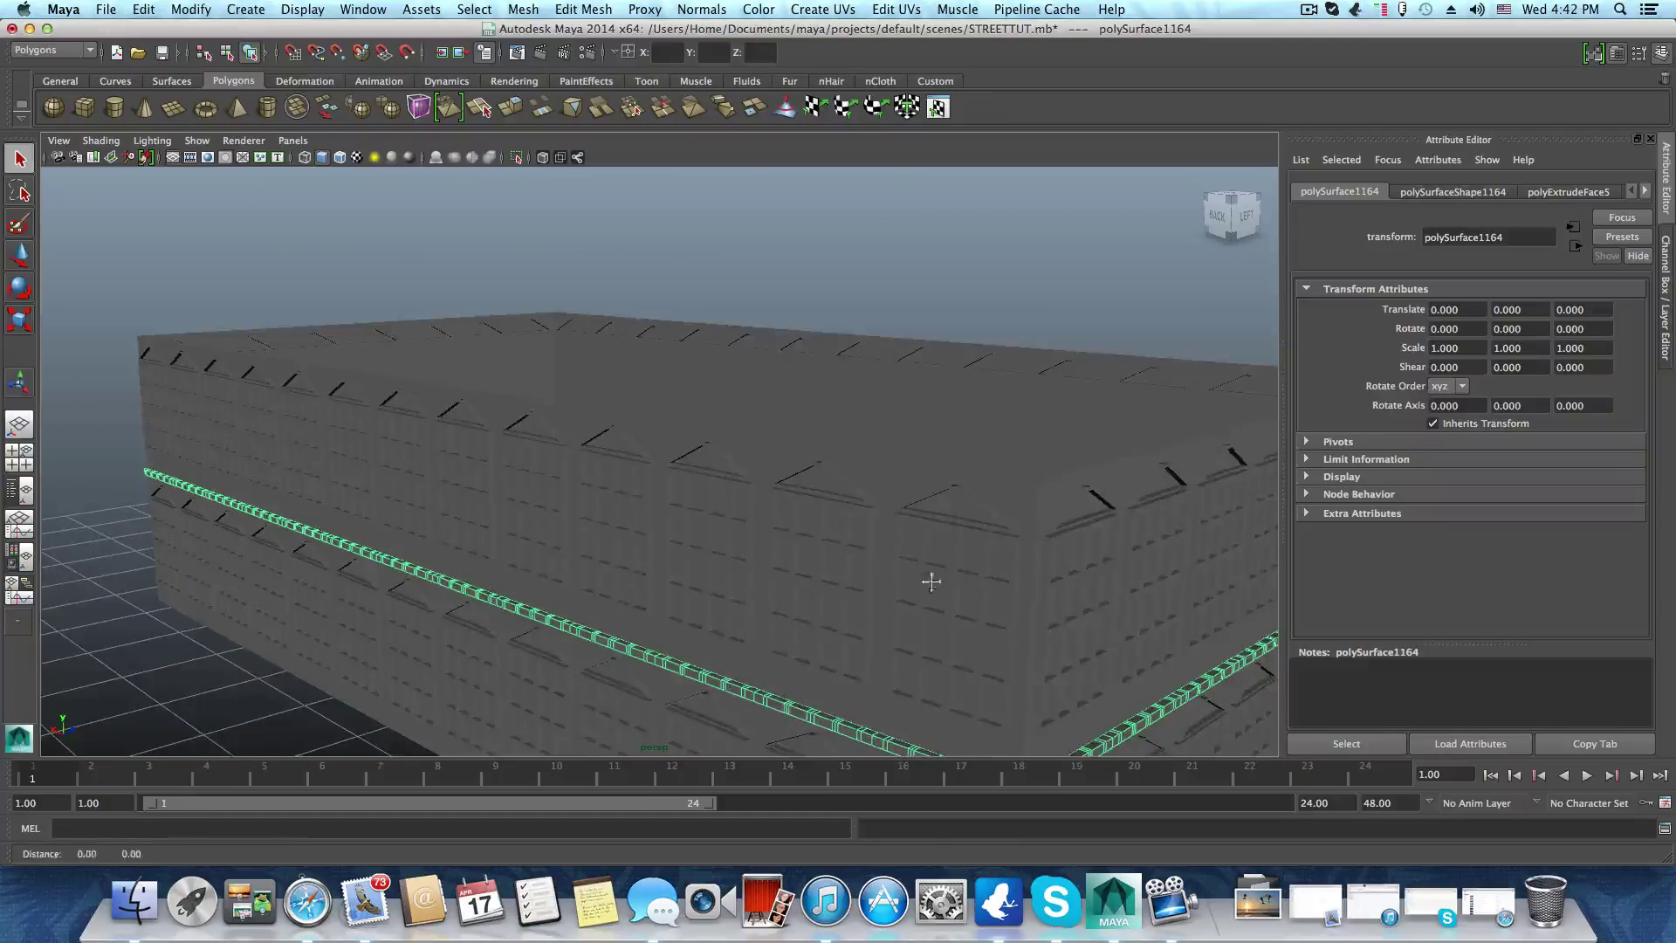
alt+middle_drag(932, 580, 895, 519)
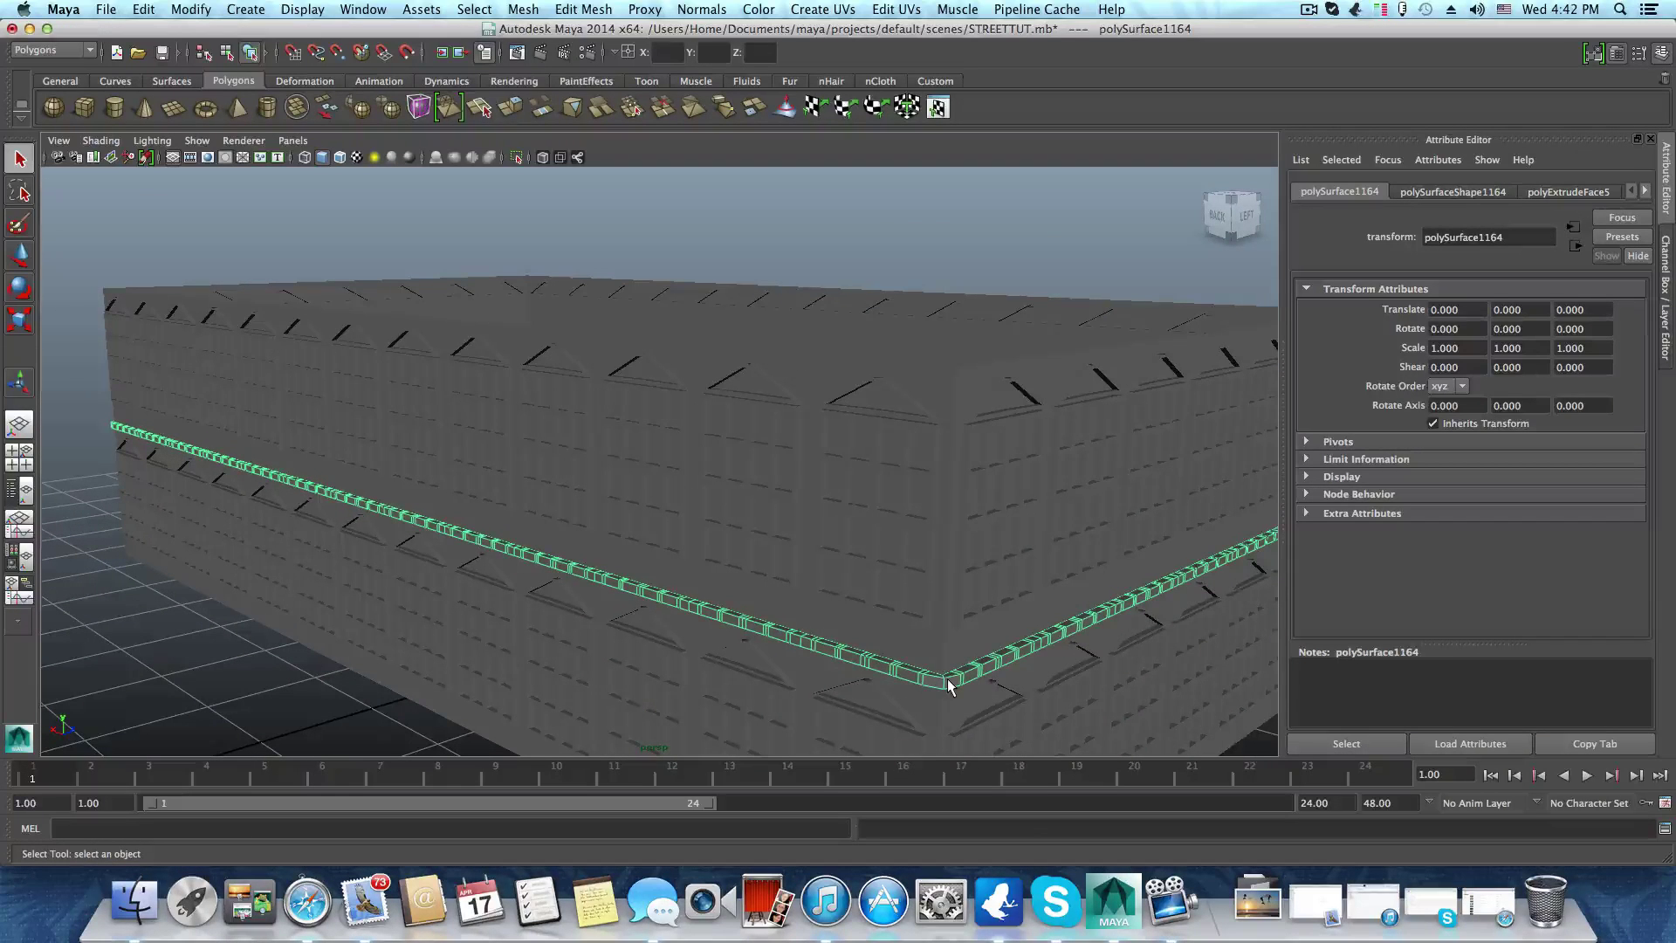
key(super+d)
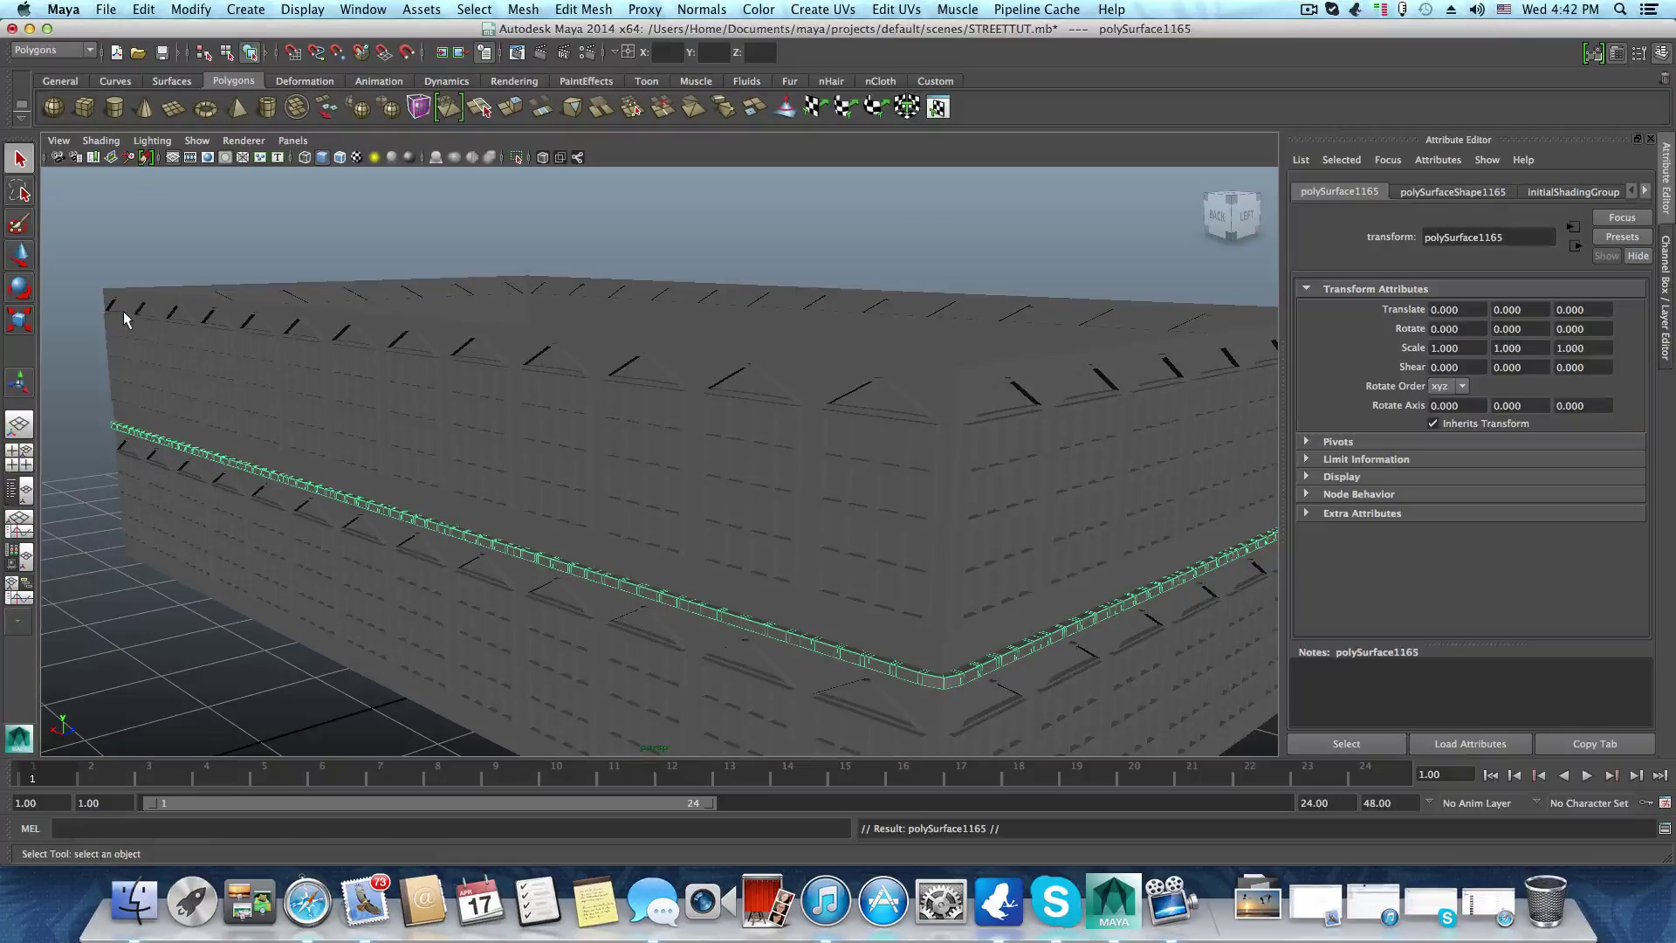
click(21, 254)
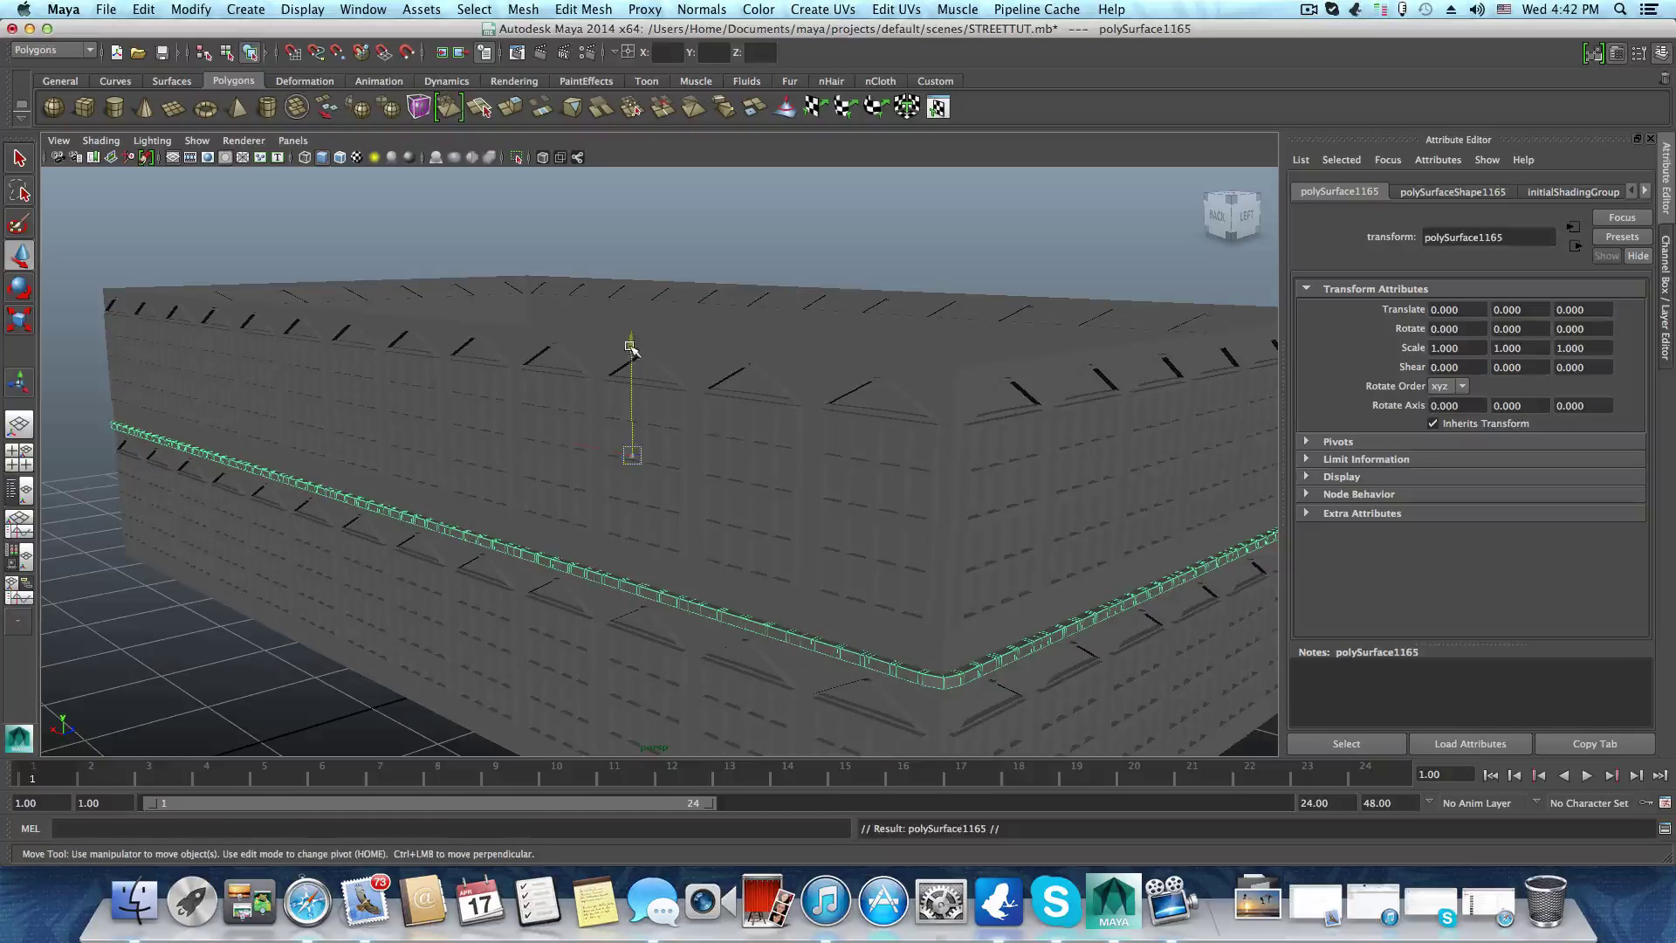
drag(630, 348, 625, 200)
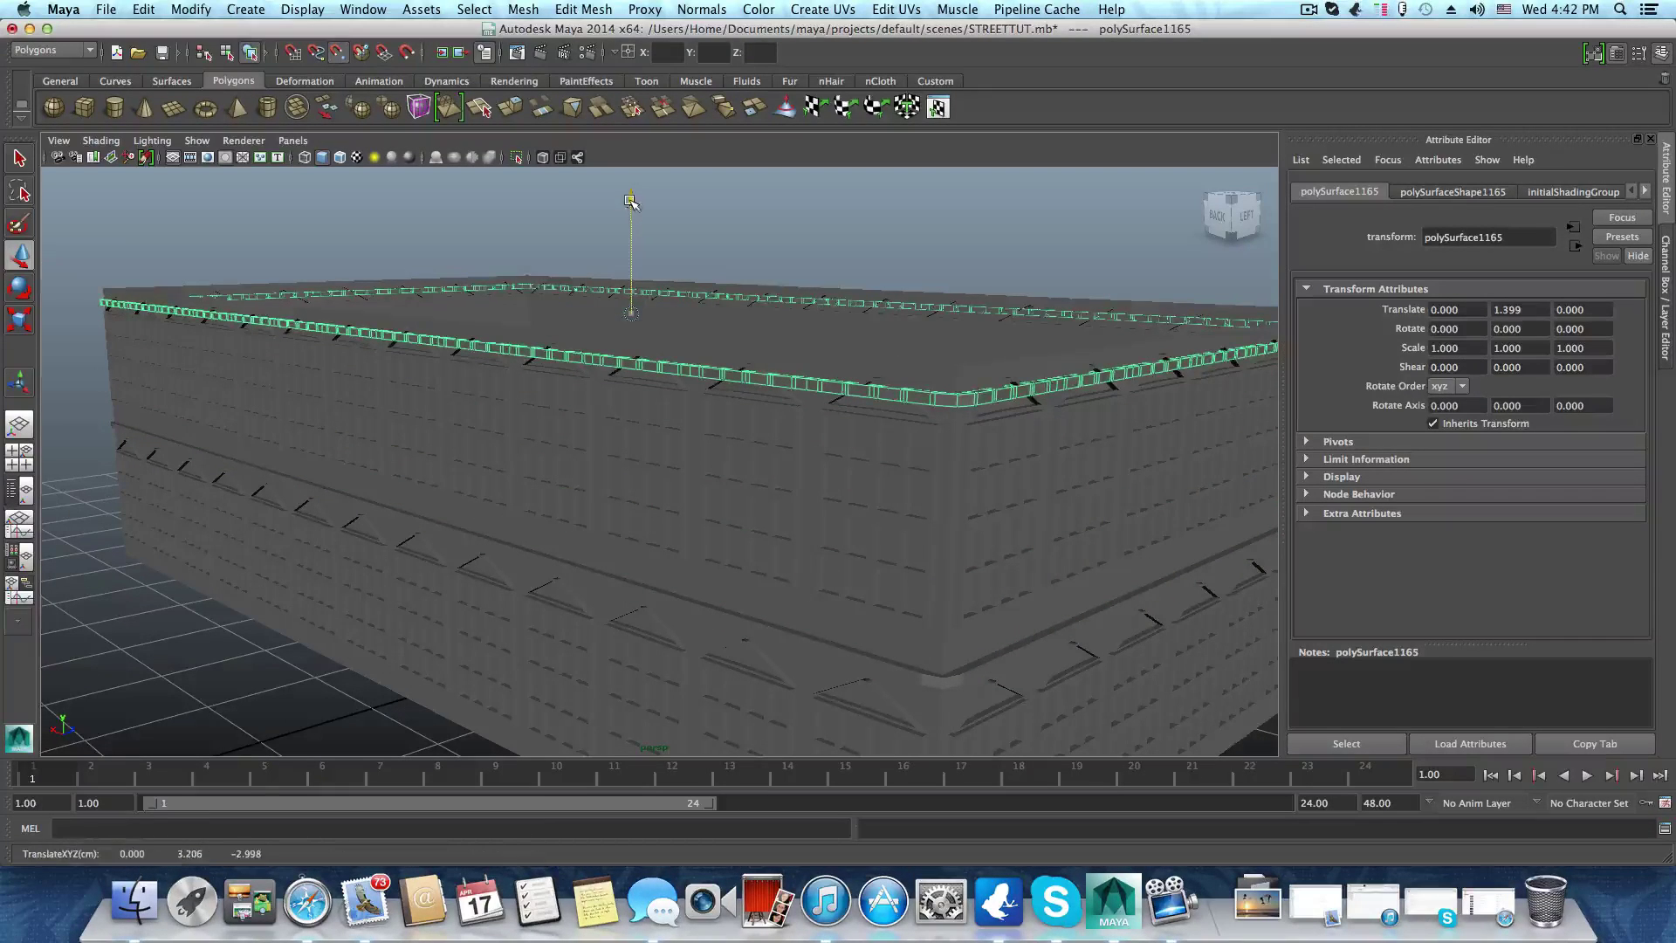
drag(630, 201, 630, 189)
Examine the fit of the duplicated ledge along the building's top edge and at its corners
scroll(902, 508, down, 3)
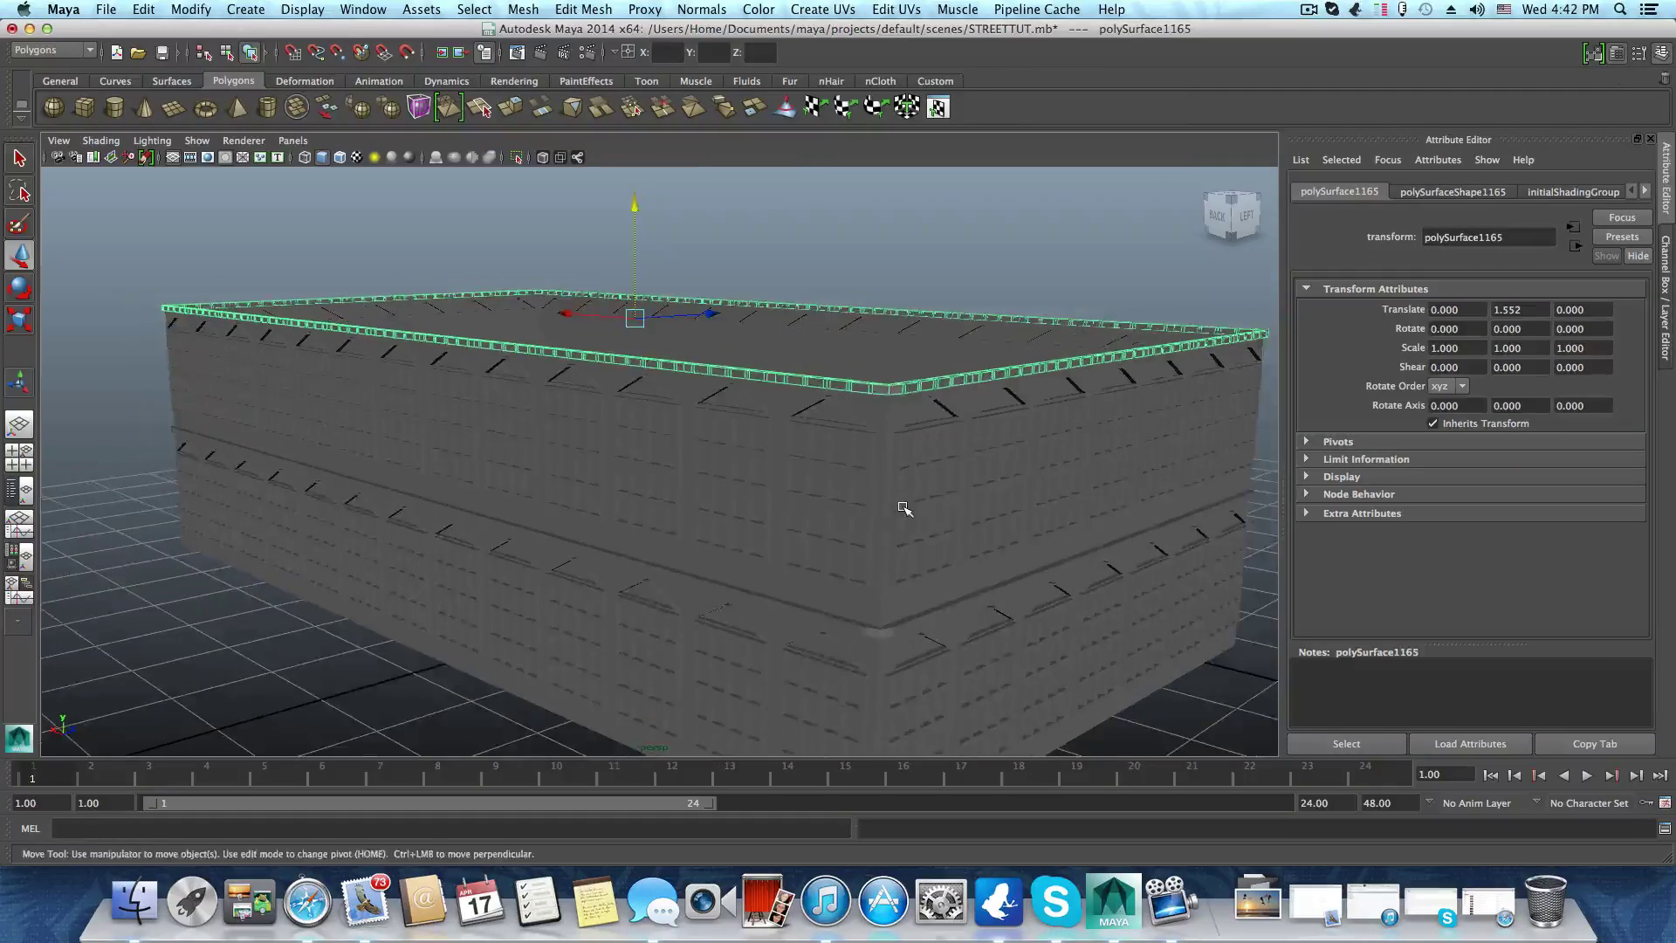
alt+drag(902, 509, 766, 530)
alt+middle_drag(767, 529, 517, 539)
scroll(640, 516, up, 3)
alt+middle_drag(732, 567, 729, 632)
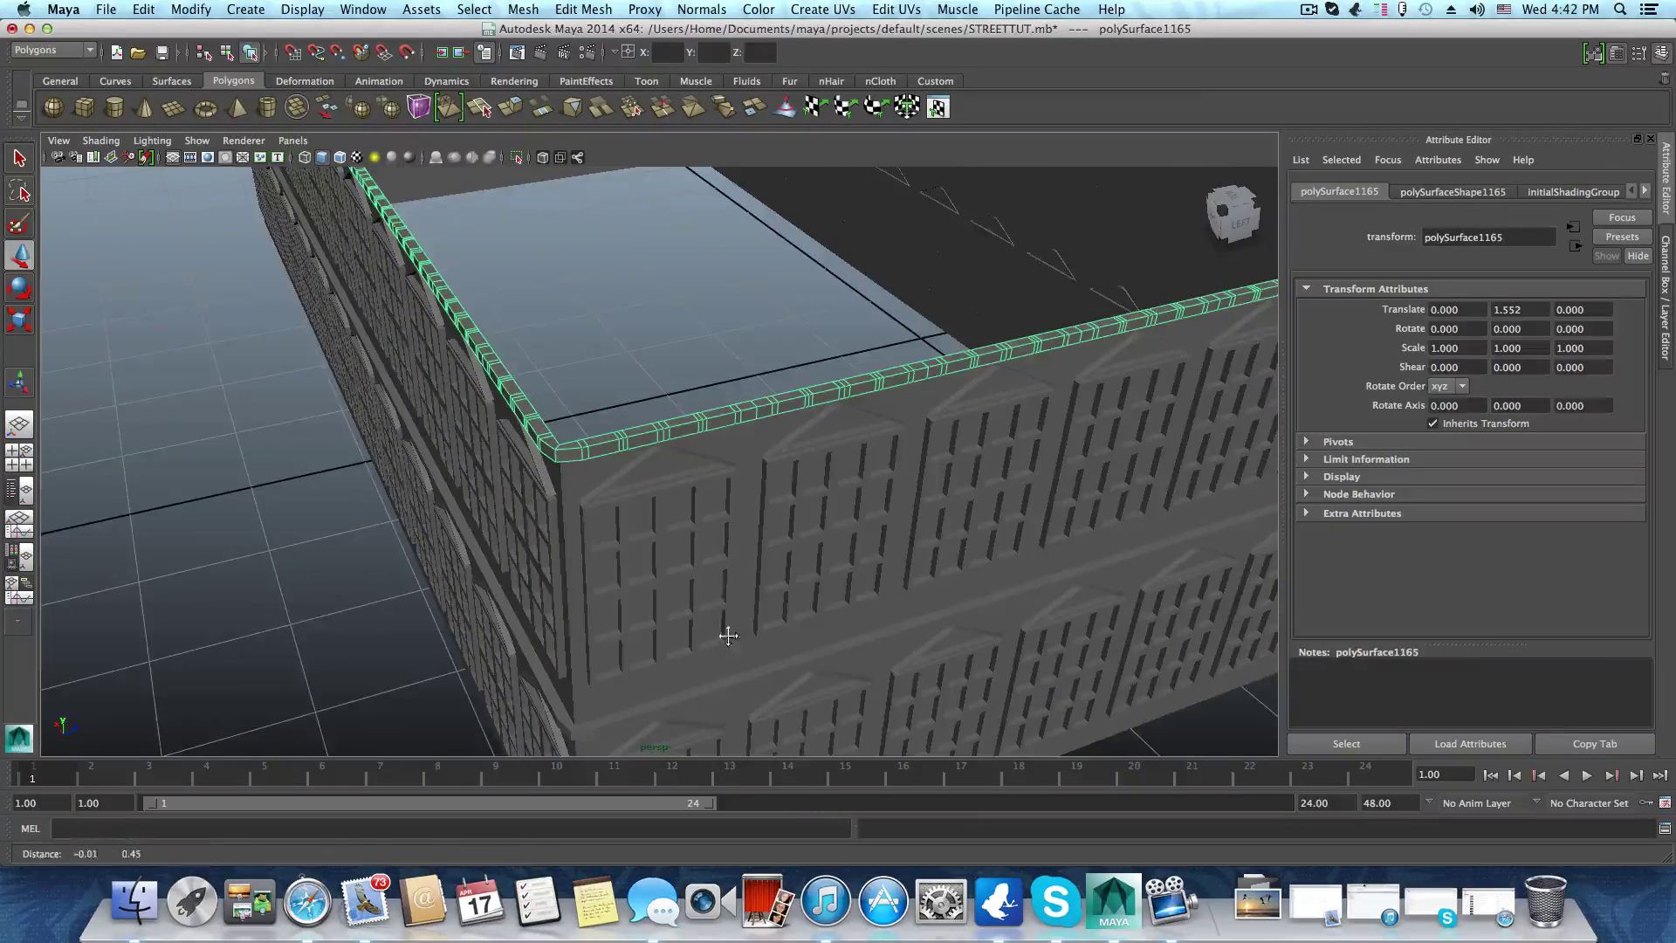
scroll(786, 572, up, 5)
alt+middle_drag(642, 522, 634, 576)
alt+drag(573, 559, 635, 527)
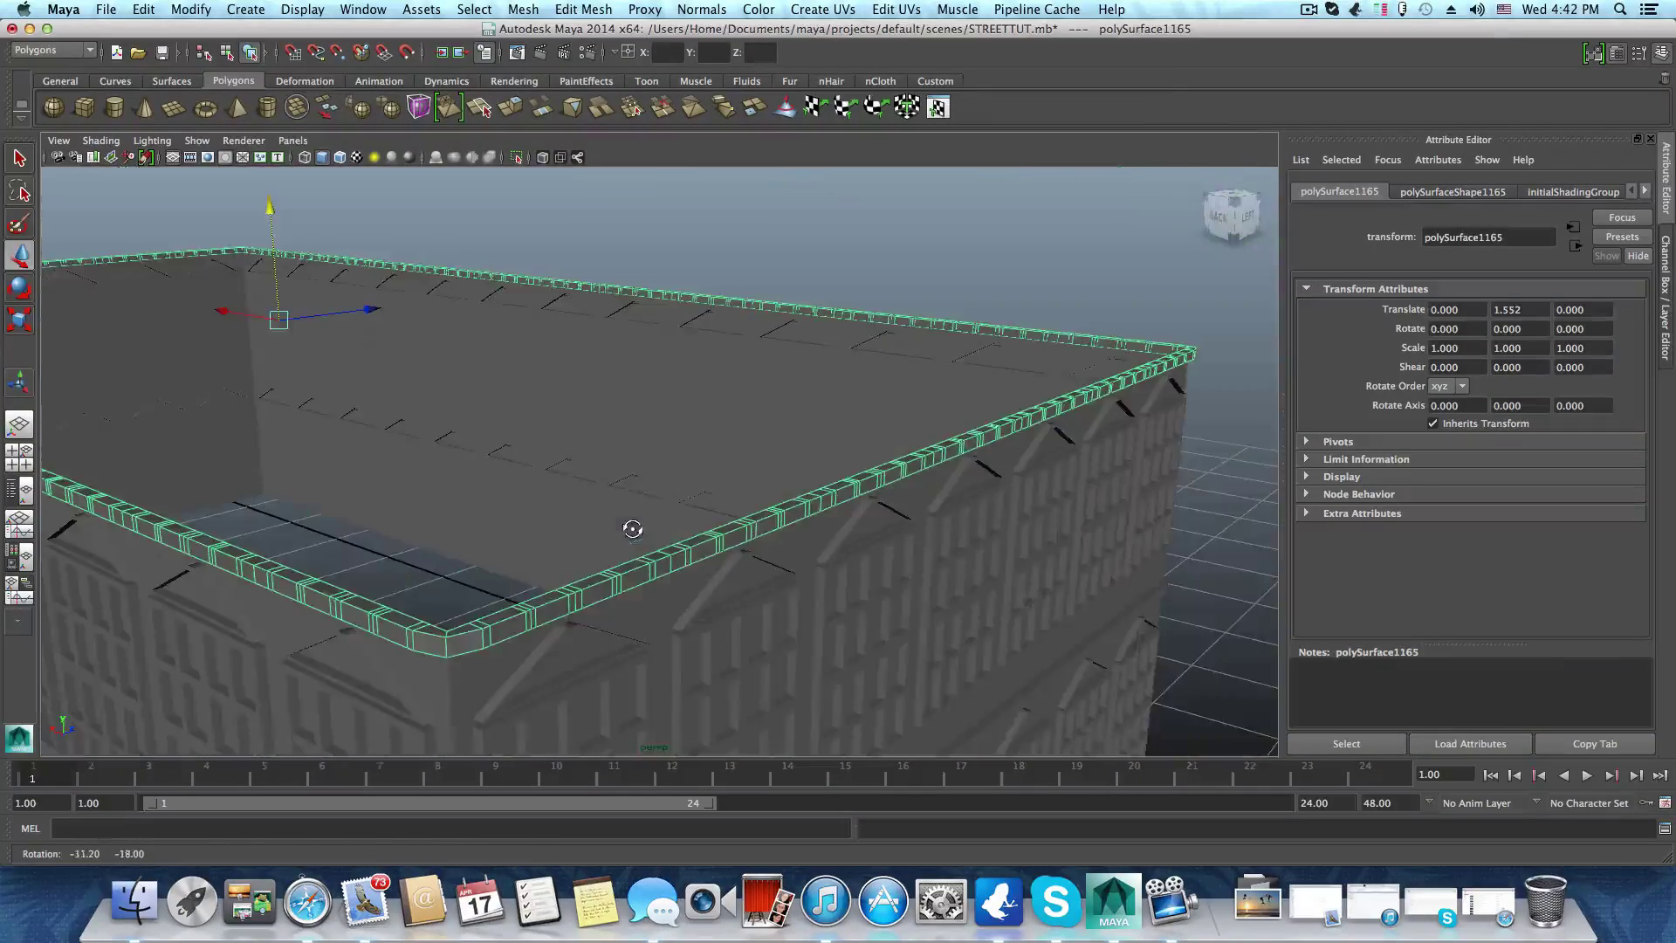
scroll(903, 519, up, 4)
scroll(903, 519, down, 4)
alt+middle_drag(823, 545, 751, 591)
scroll(974, 497, up, 5)
alt+middle_drag(975, 497, 553, 663)
alt+middle_drag(890, 572, 505, 569)
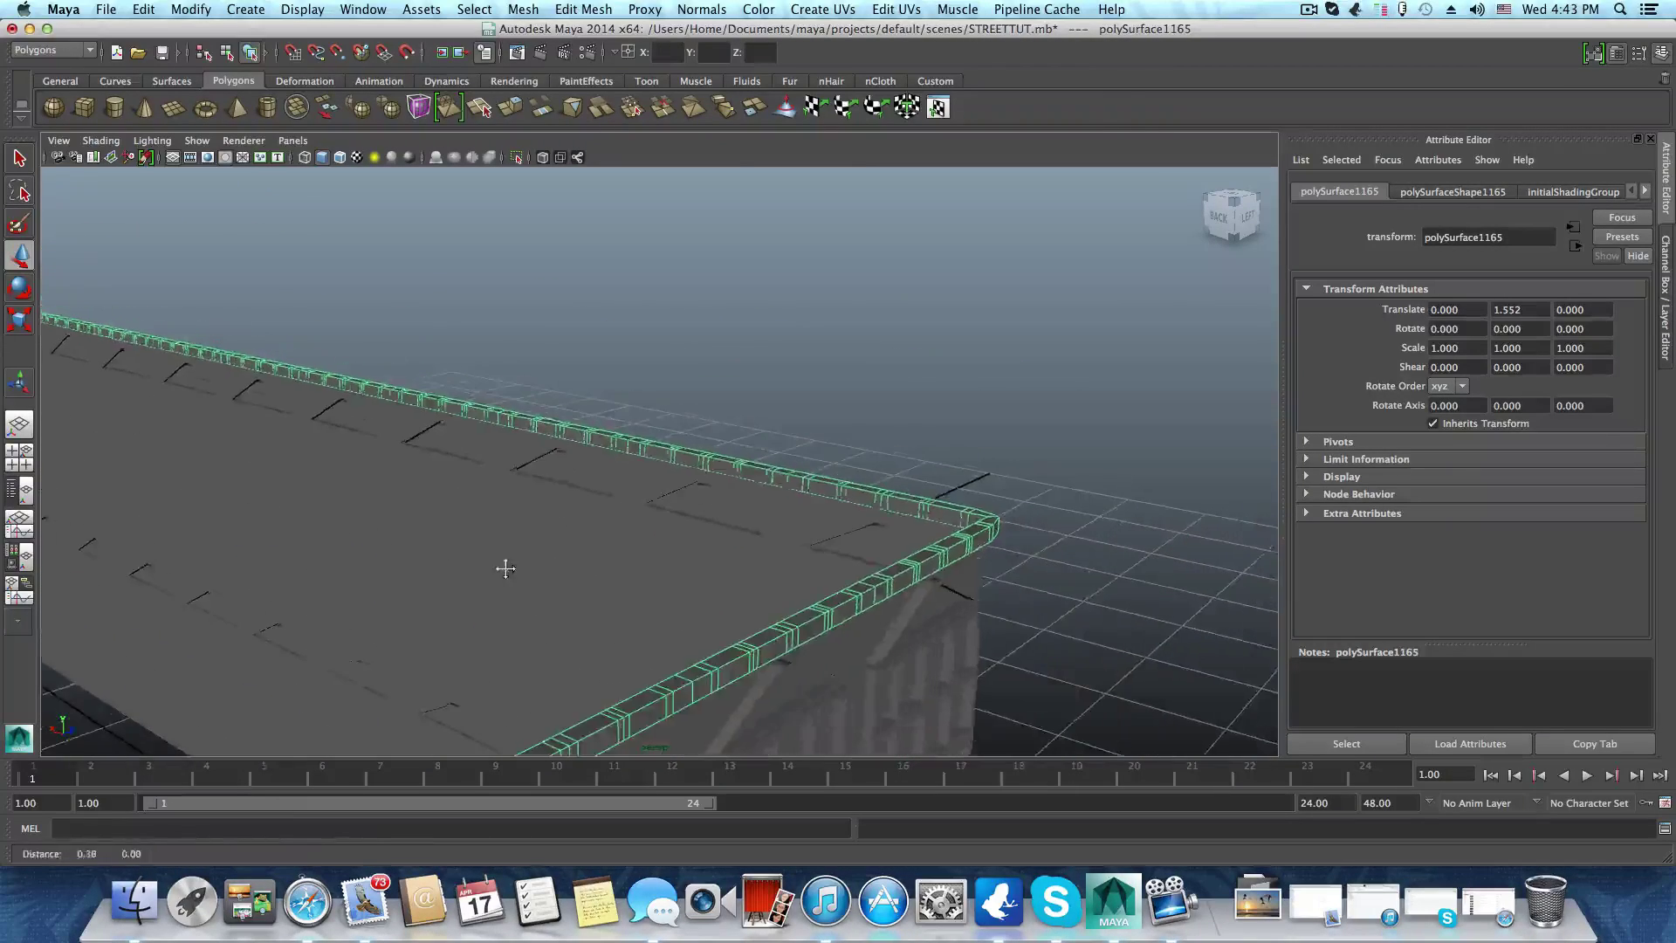
scroll(913, 619, up, 4)
alt+middle_drag(864, 616, 568, 614)
alt+drag(568, 614, 650, 624)
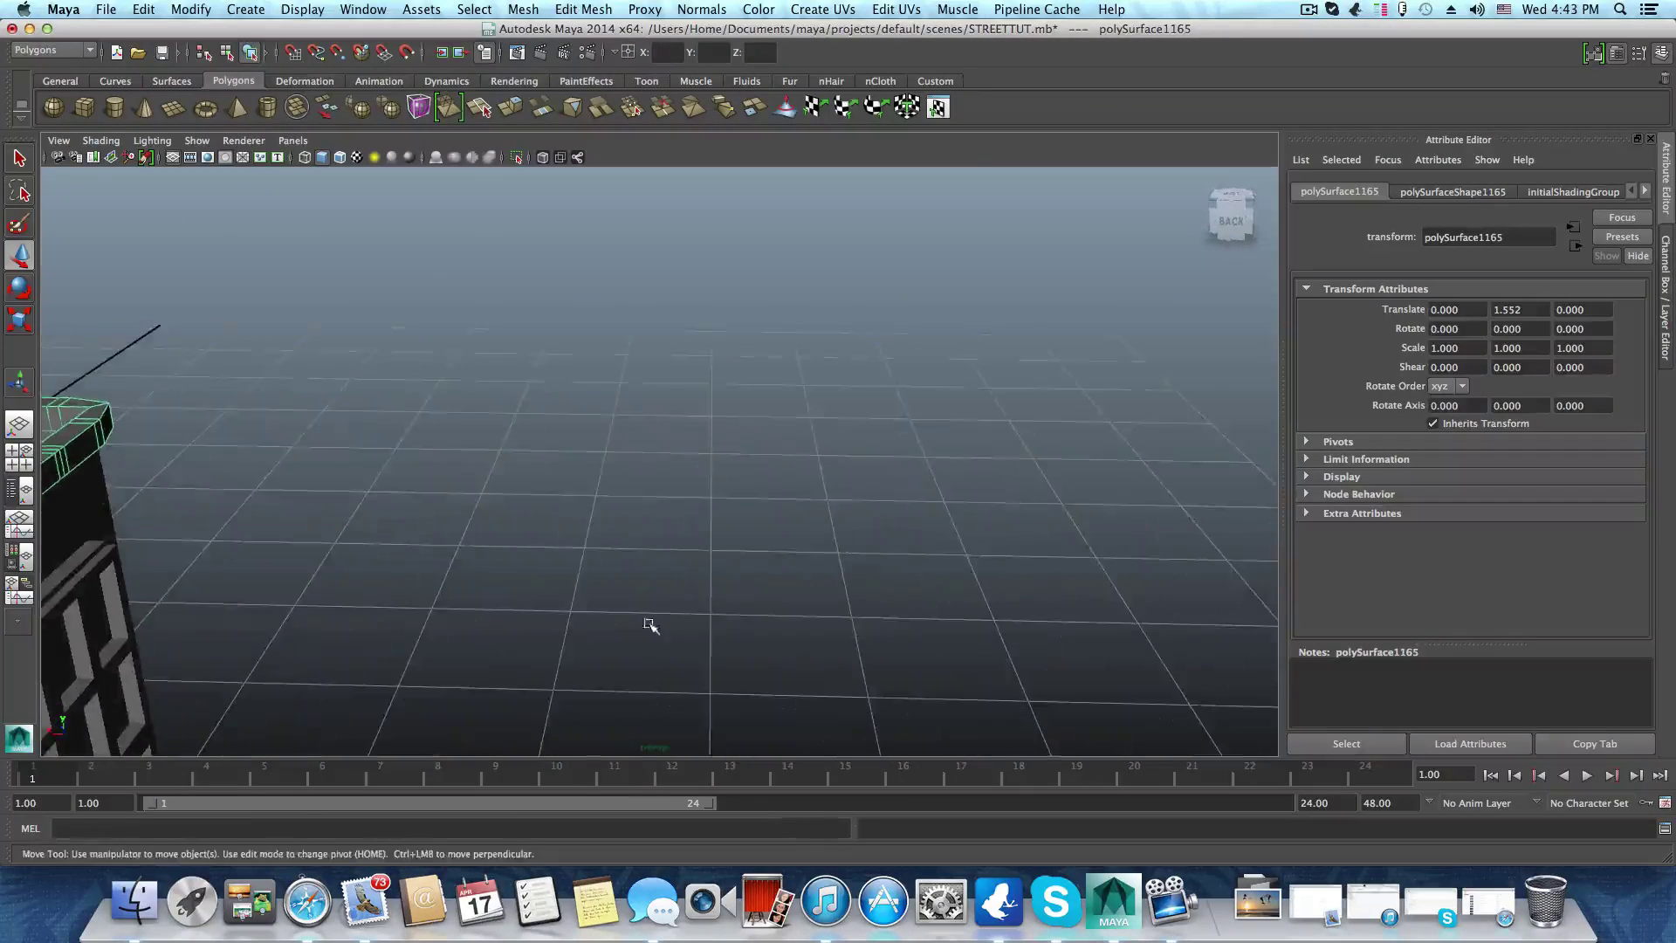
alt+middle_drag(397, 623, 873, 621)
alt+middle_drag(537, 632, 712, 643)
alt+drag(668, 603, 599, 584)
alt+right_drag(673, 609, 878, 587)
alt+middle_drag(877, 587, 721, 591)
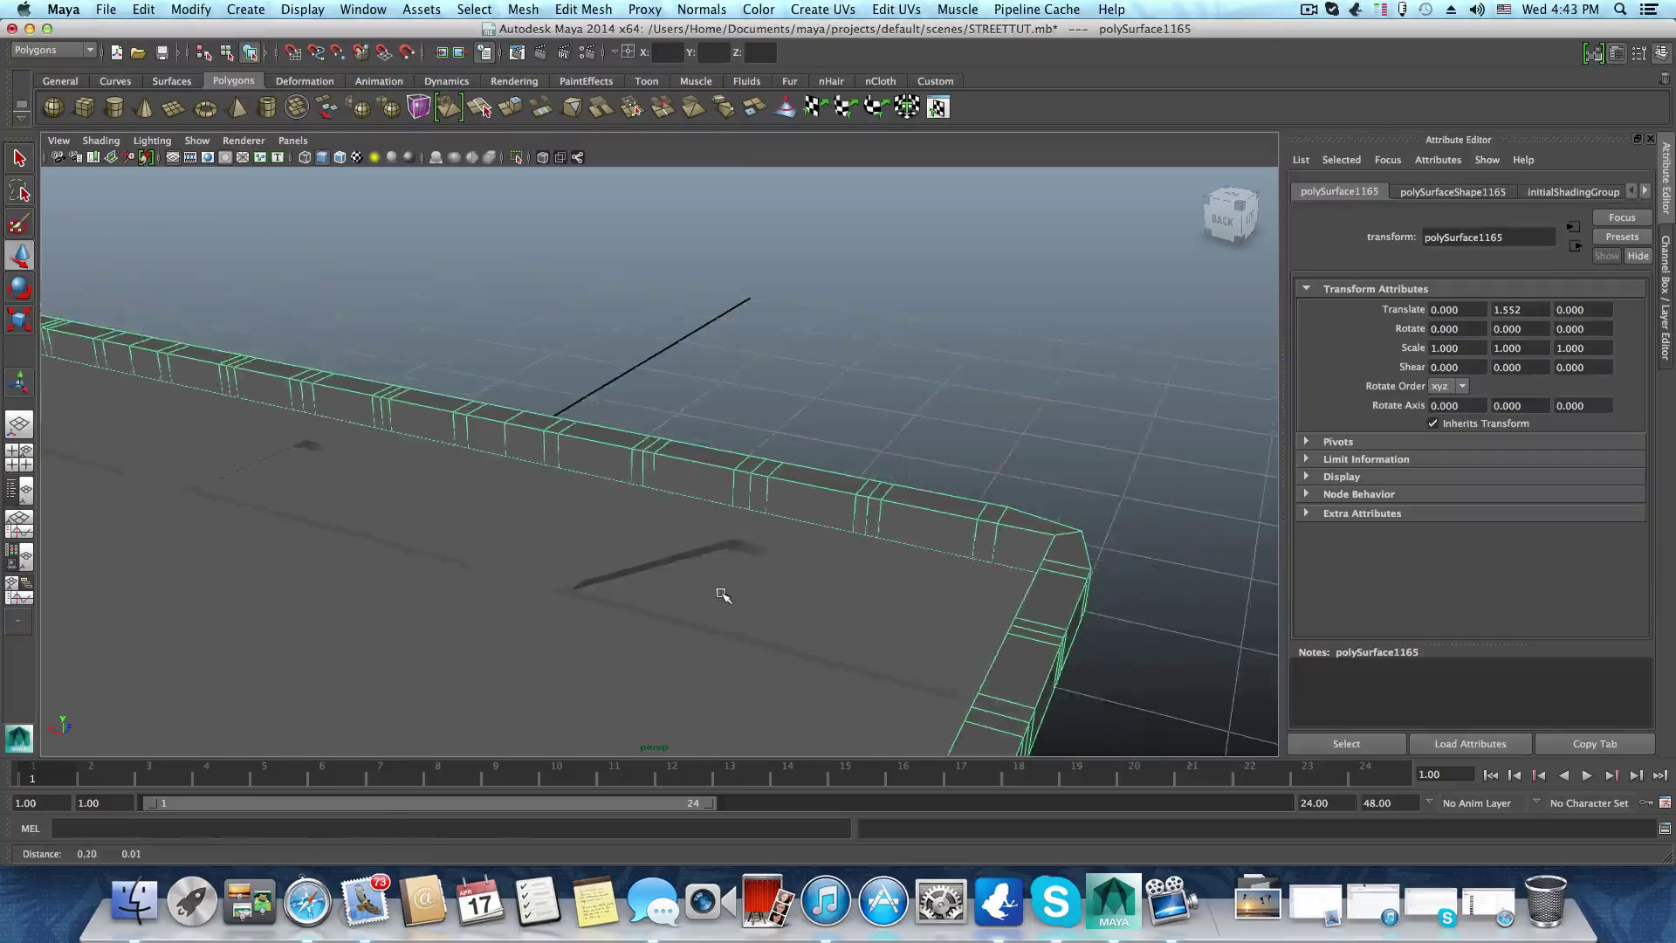
Select the full loop of vertical outward faces on the upper ledge and delete them
alt+drag(721, 591, 789, 532)
alt+middle_drag(789, 532, 1134, 625)
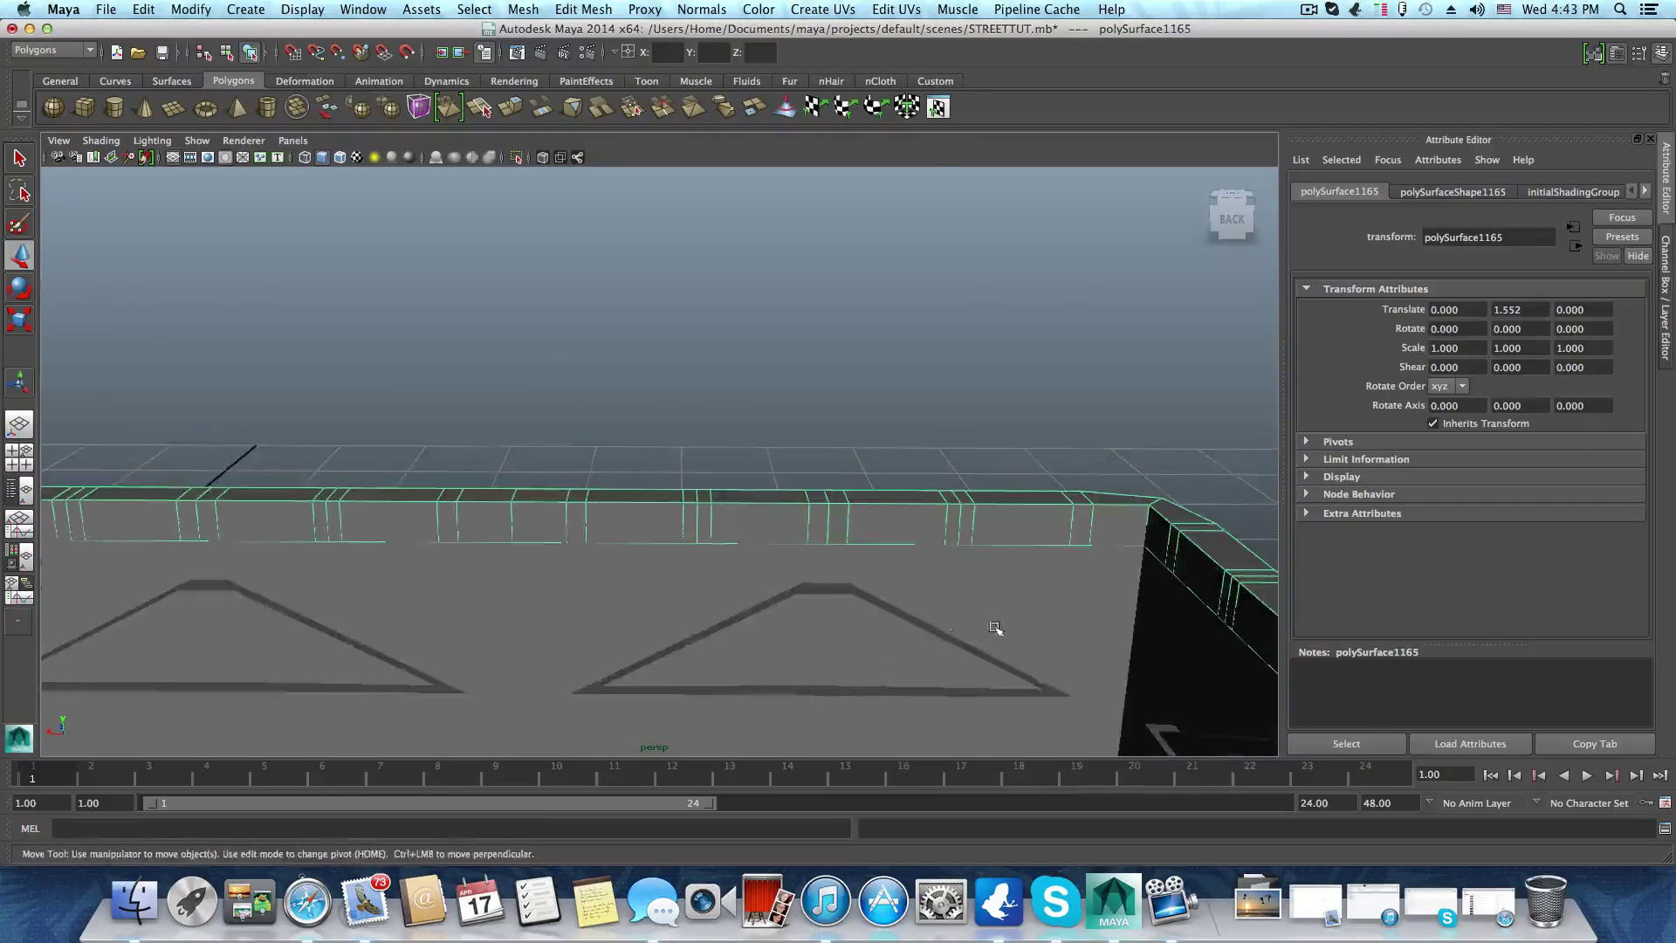
alt+middle_drag(998, 628, 914, 553)
right_drag(858, 451, 859, 496)
click(818, 446)
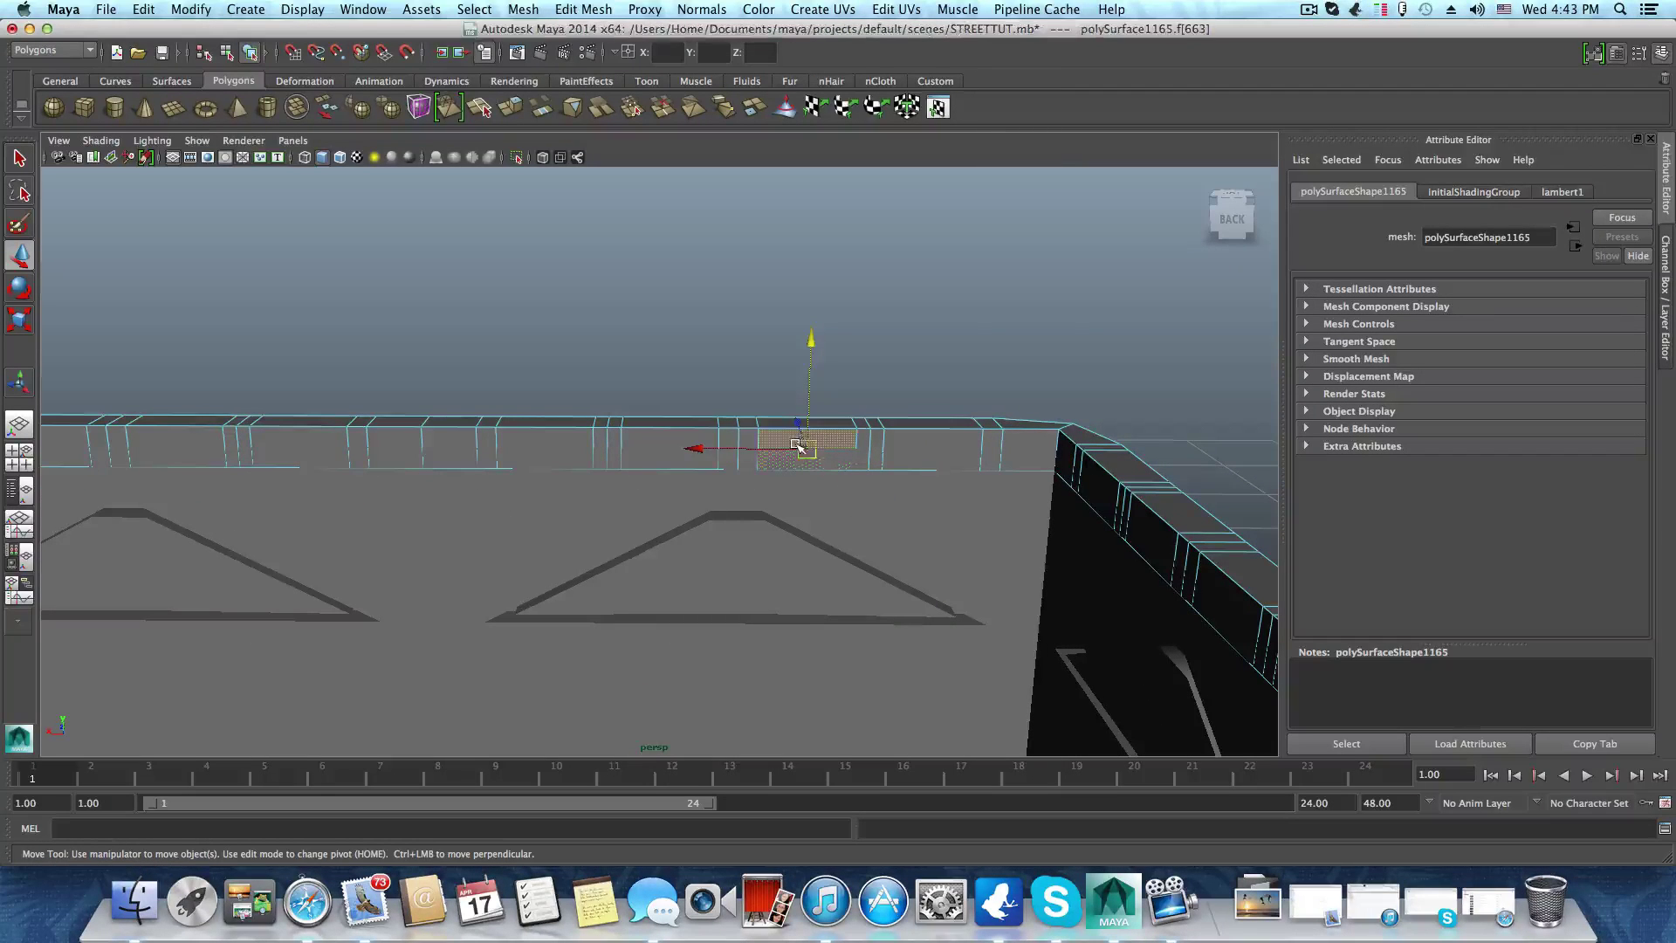
shift+double_click(697, 437)
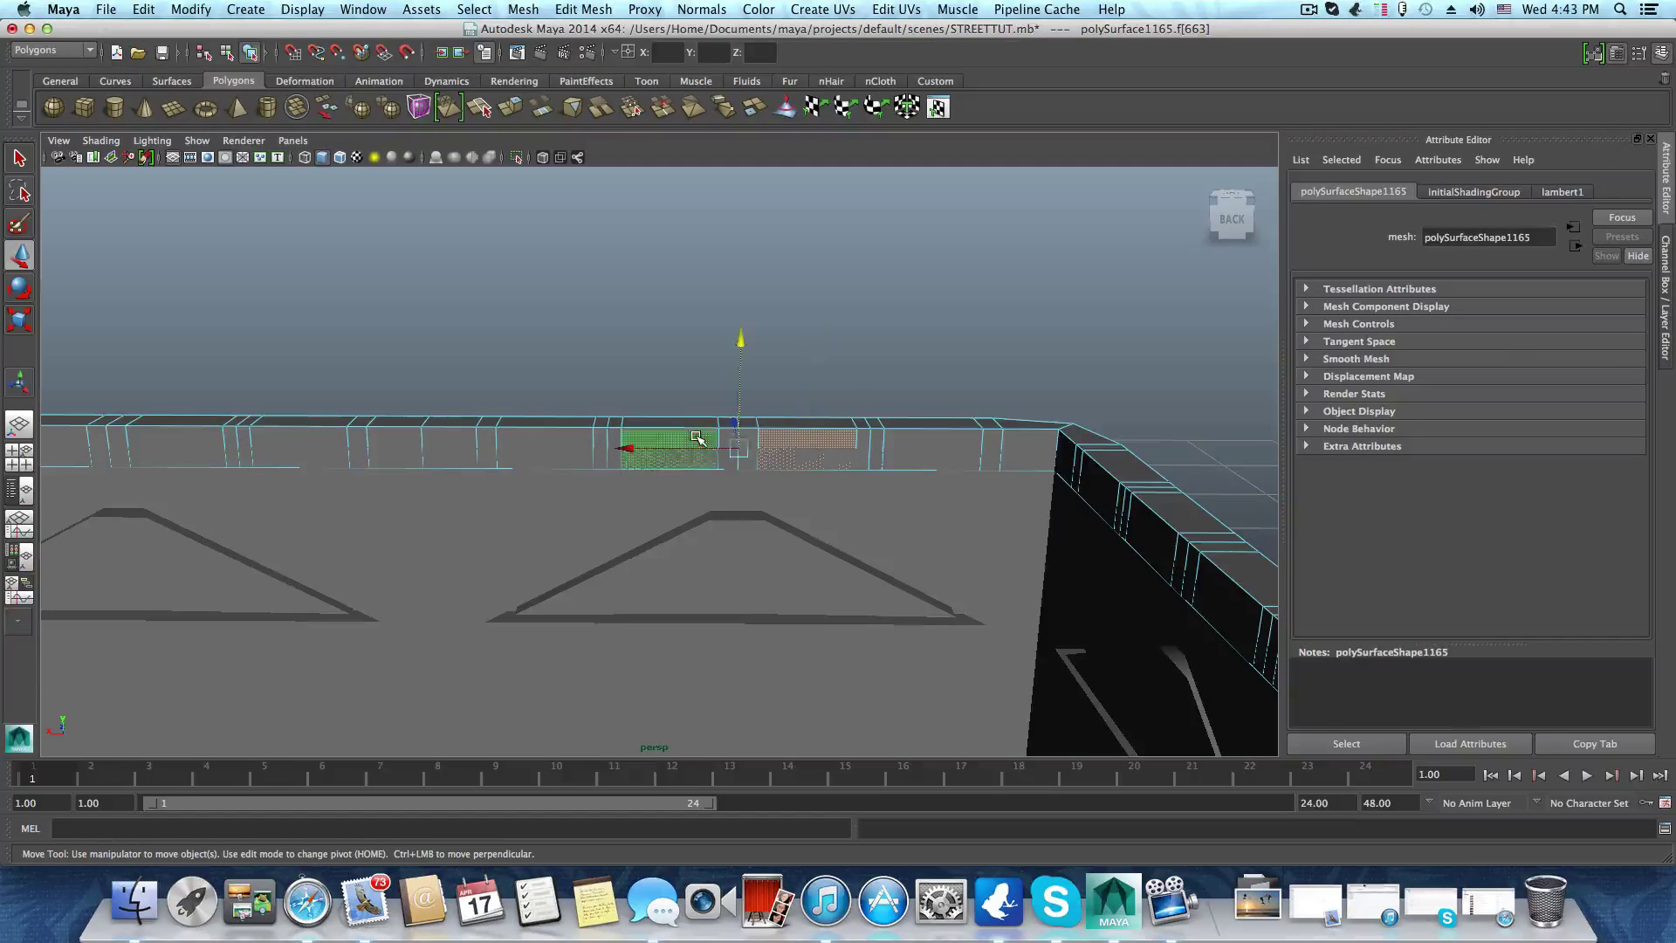
click(913, 438)
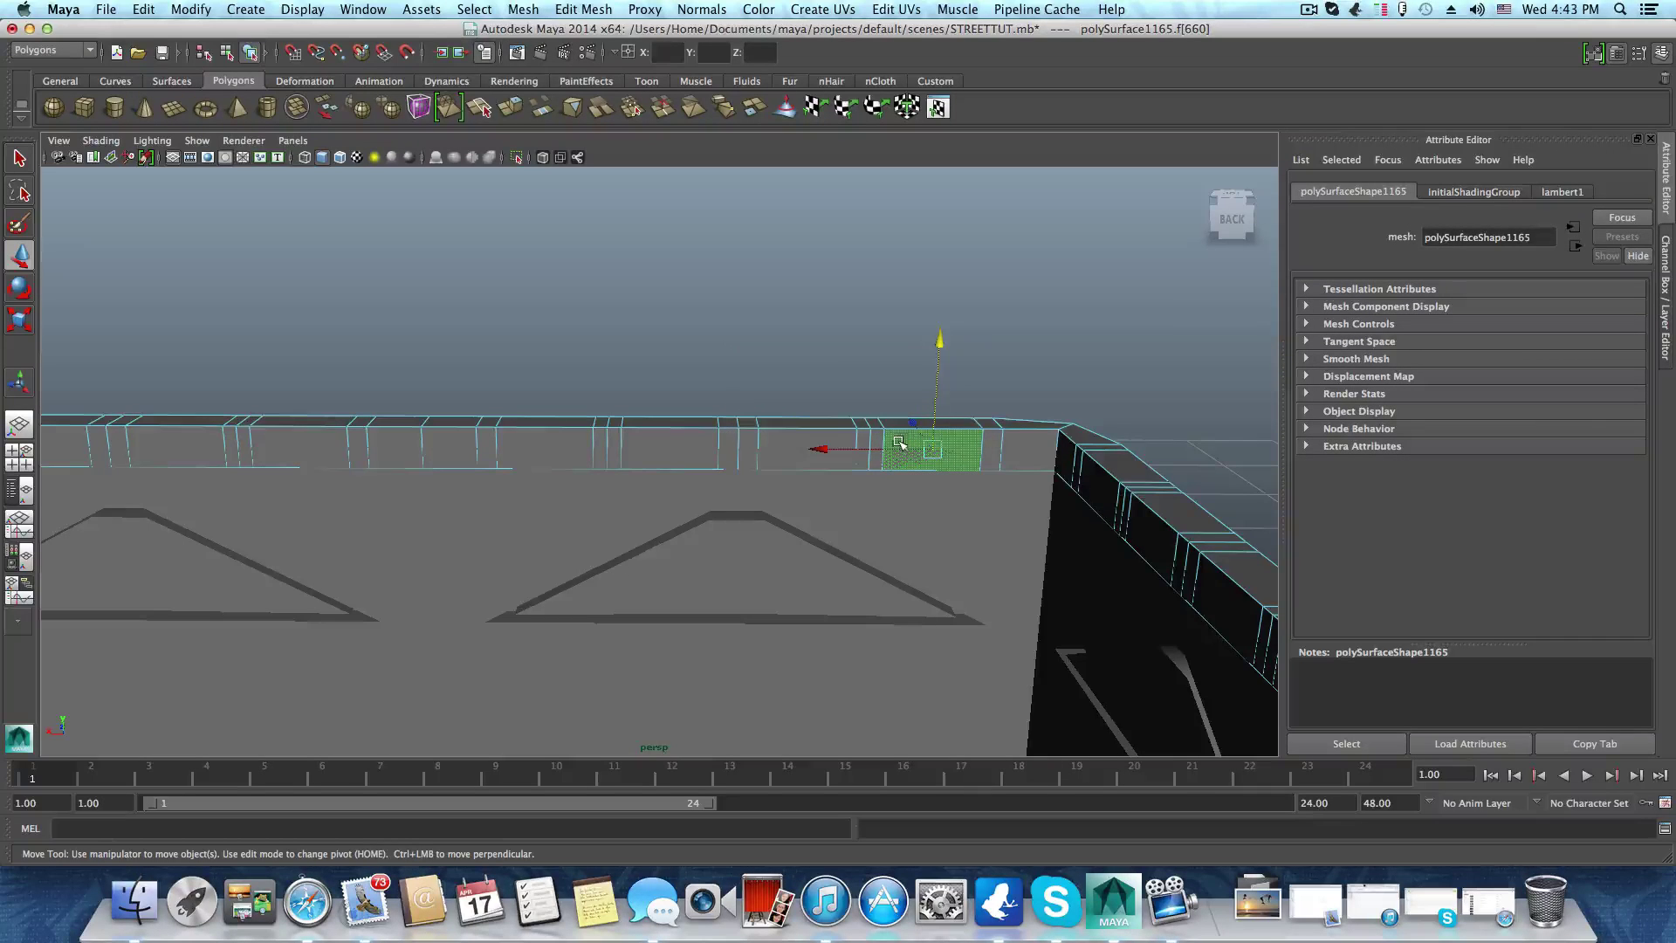
double_click(872, 438)
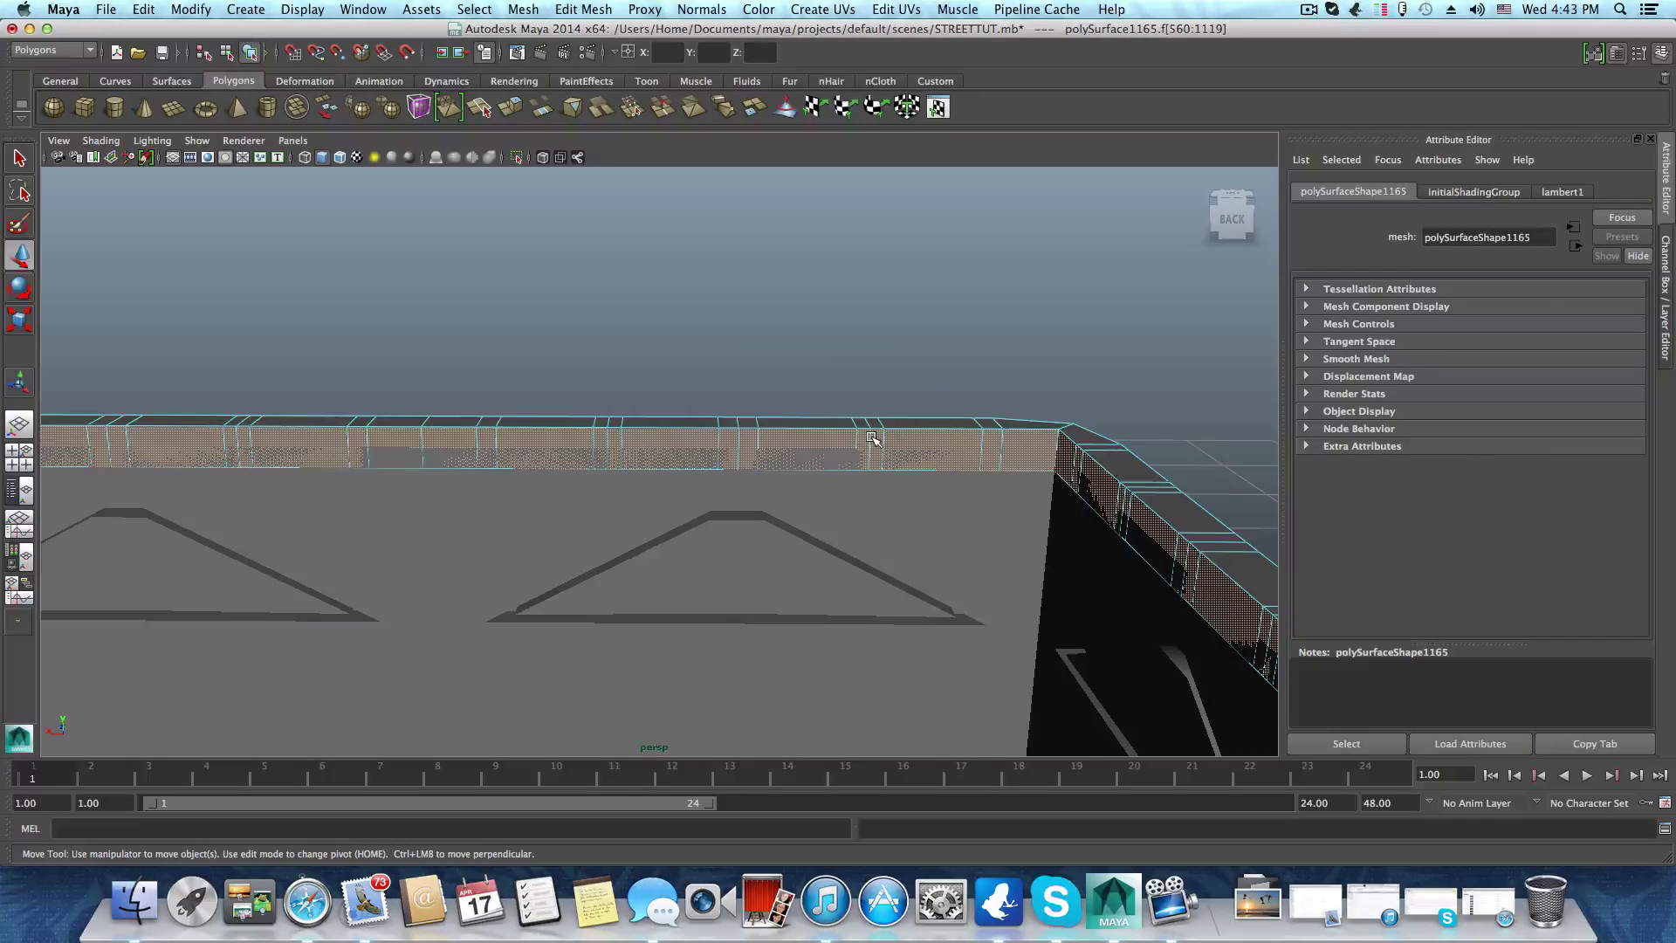
key(Delete)
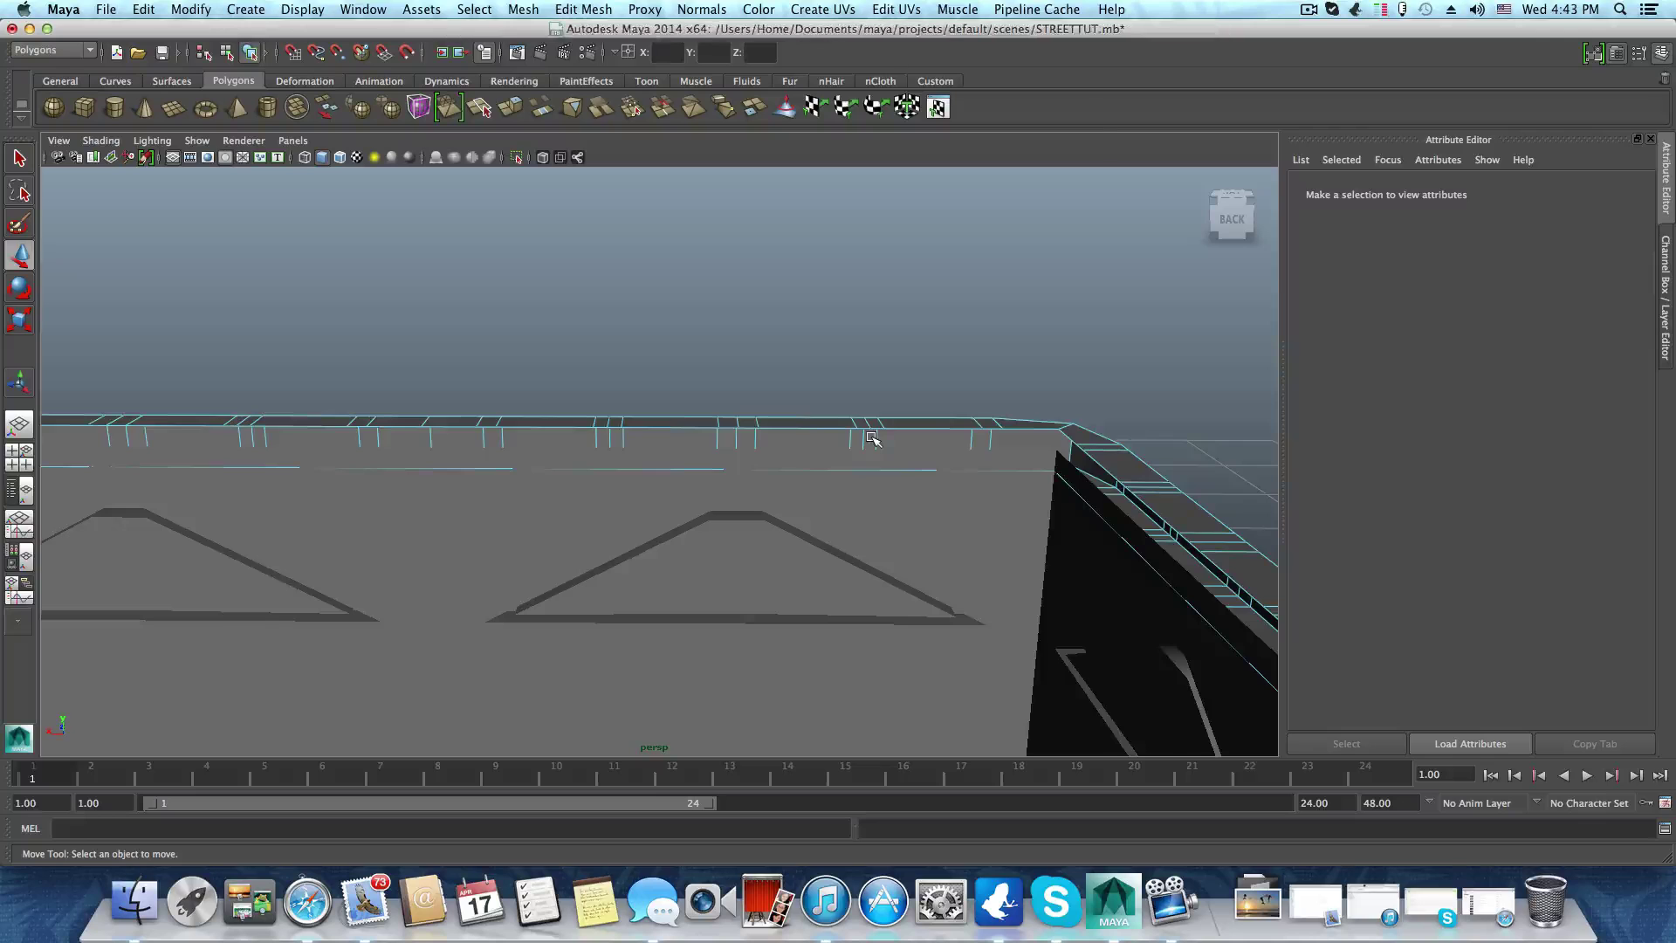
Return to object selection with the upper ledge selected as a whole
scroll(872, 438, down, 2)
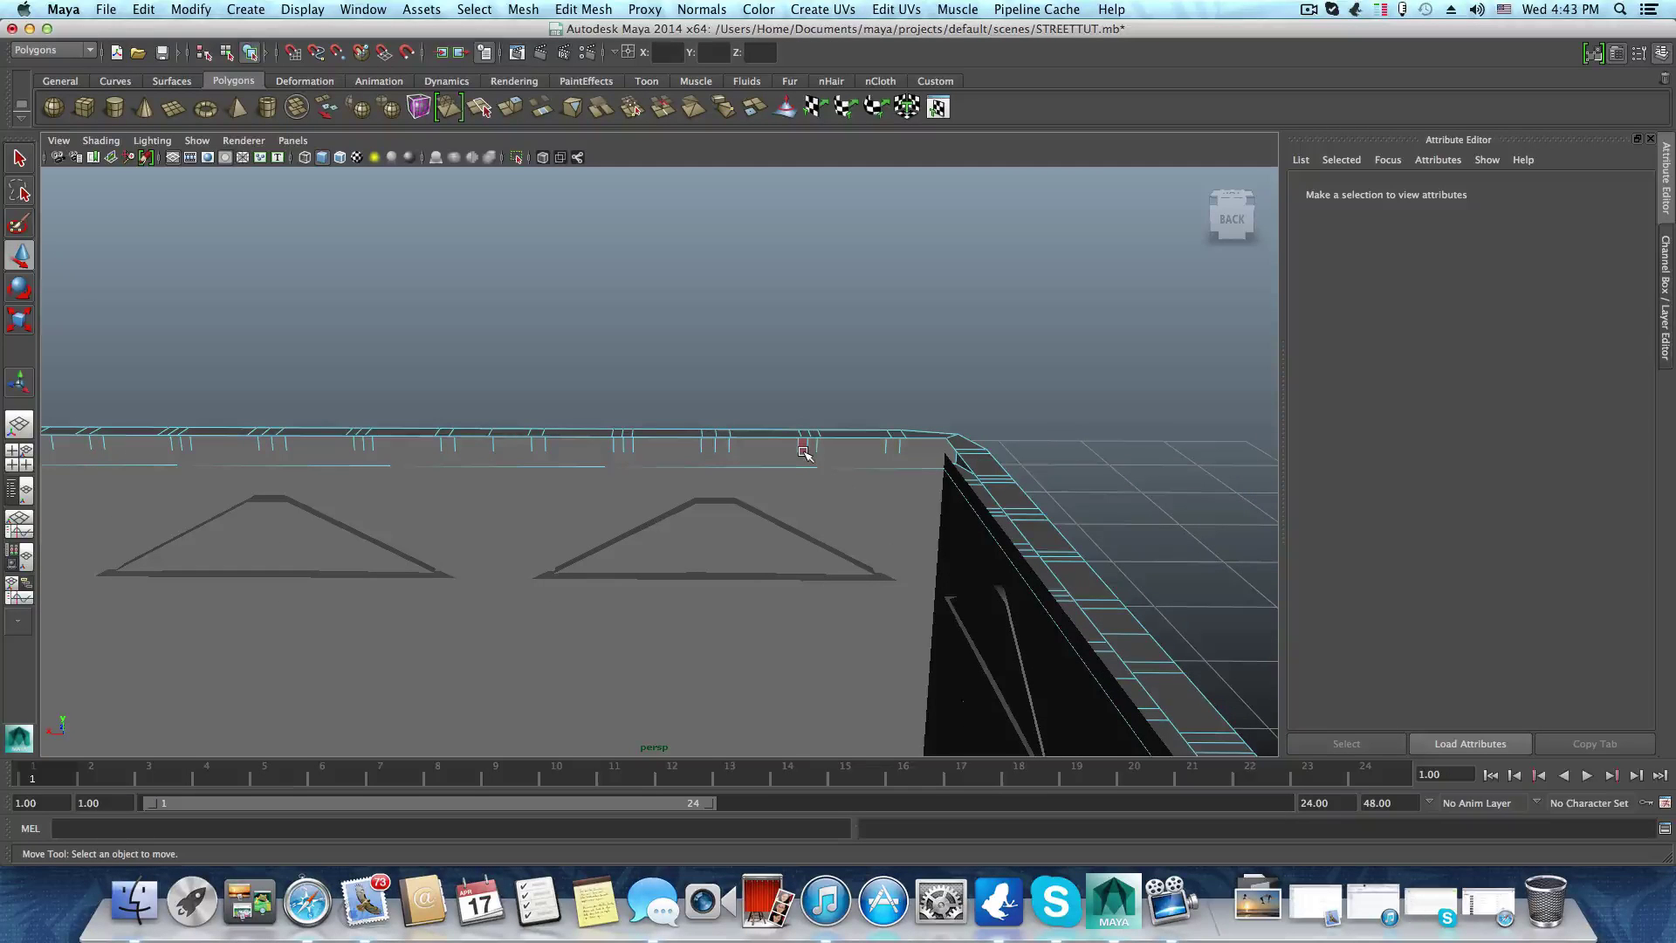
key(F8)
scroll(803, 451, down, 2)
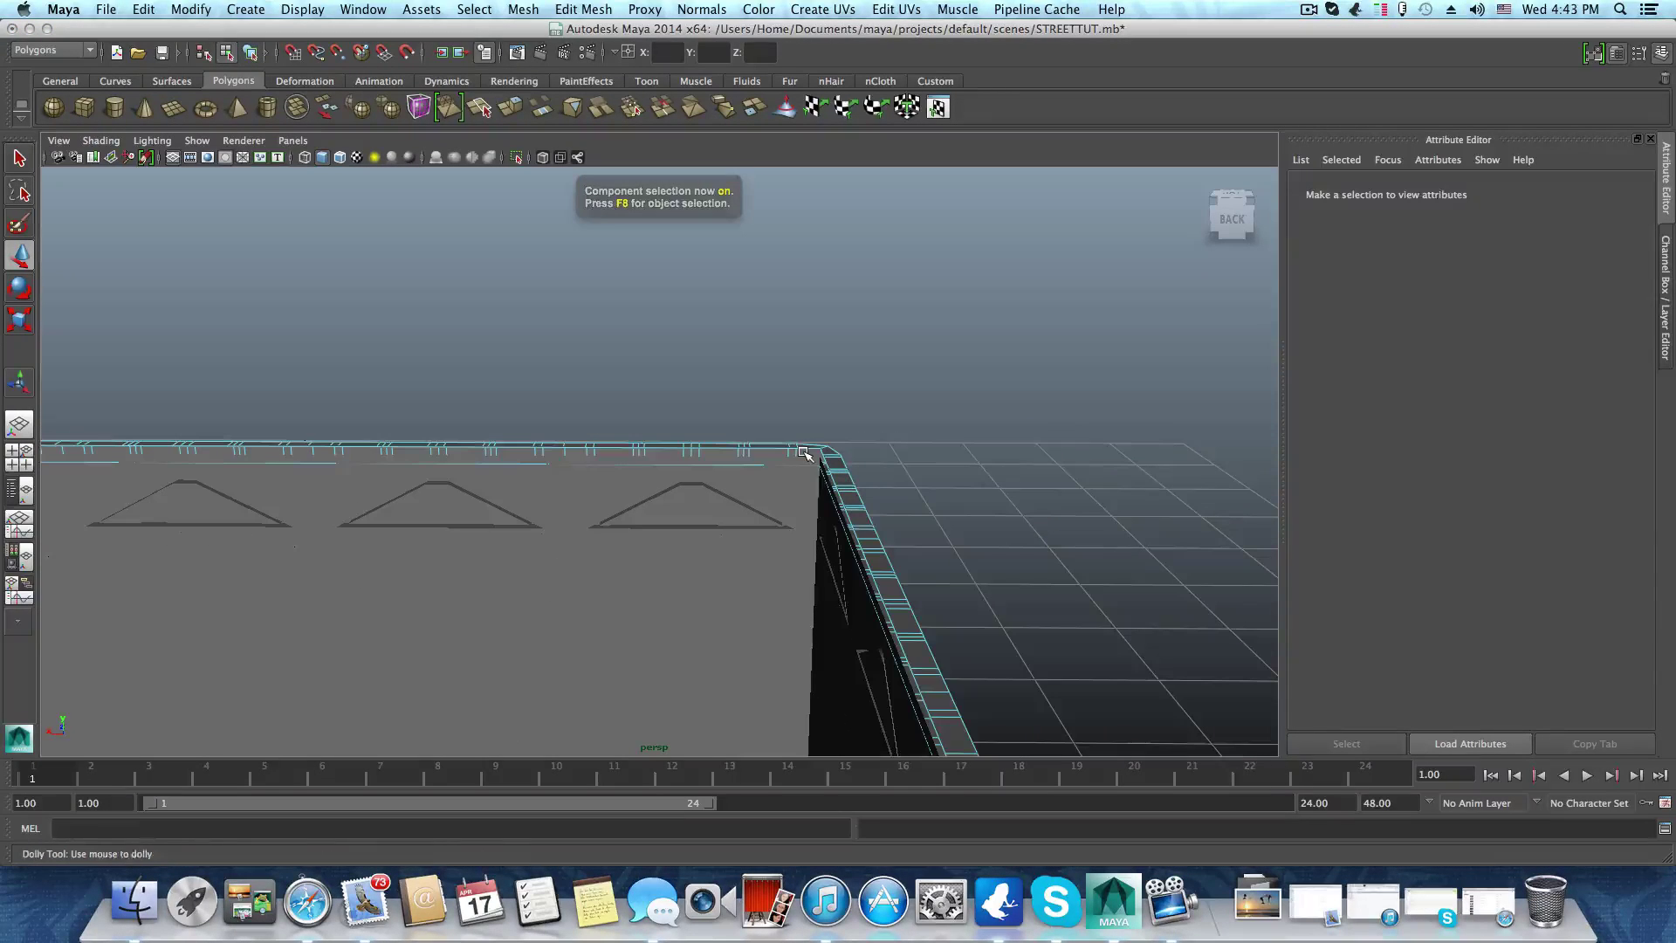
click(803, 452)
key(F8)
scroll(604, 494, down, 2)
scroll(604, 494, down, 6)
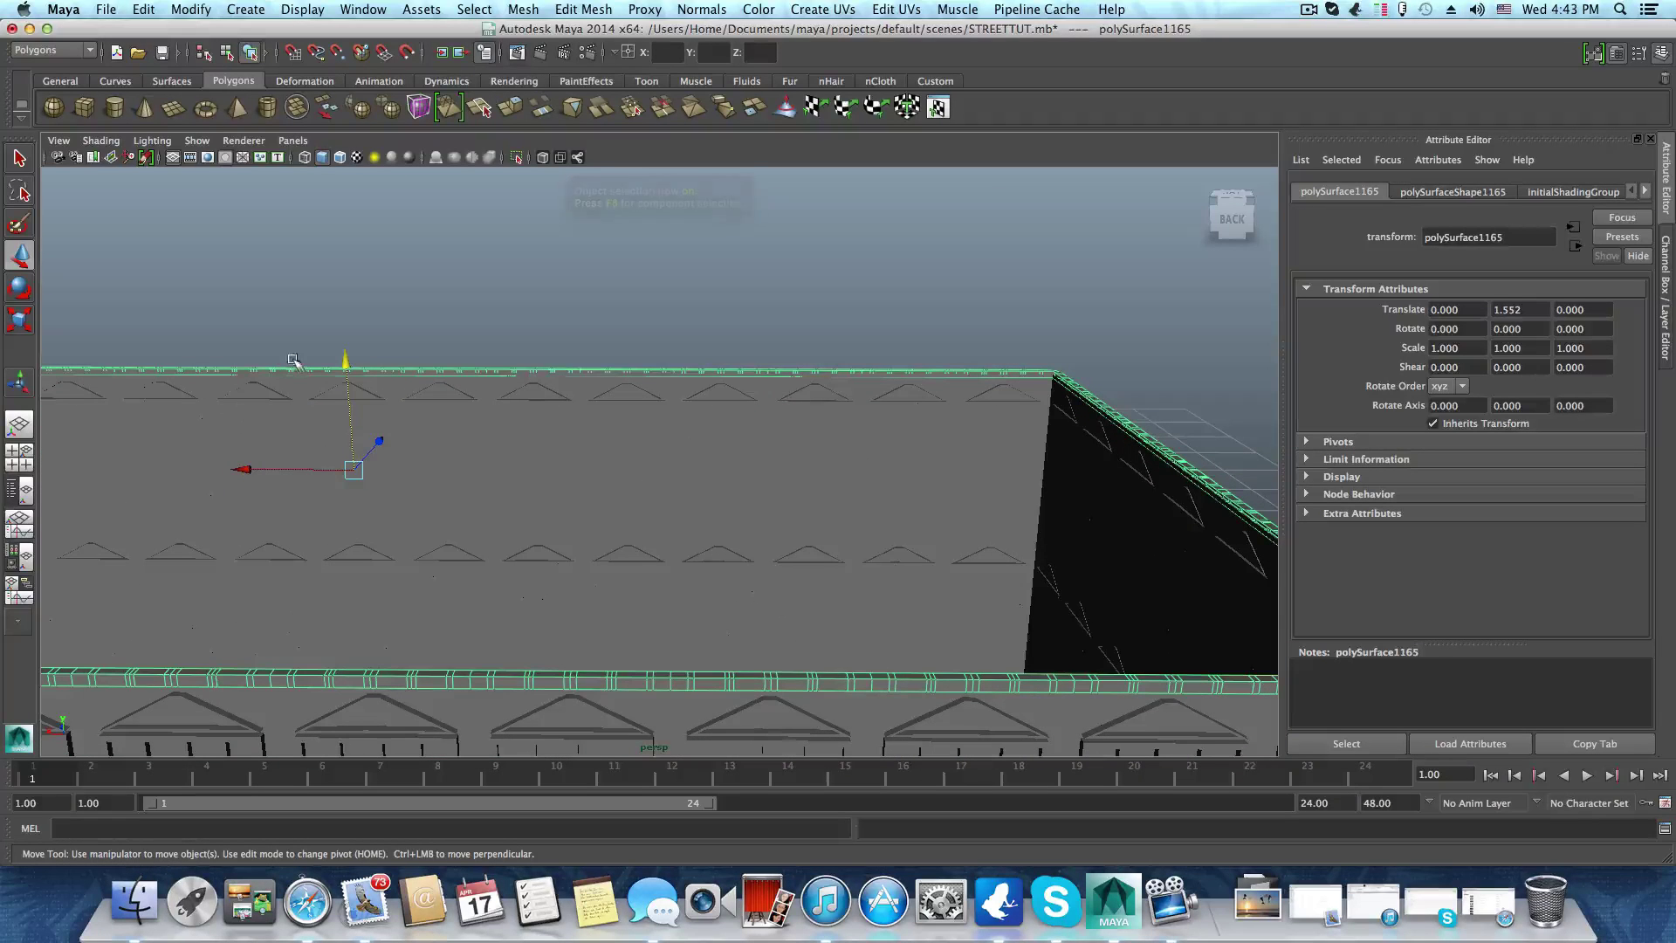
Try to raise the upper ledge along Y from its central pivot
drag(346, 365, 346, 358)
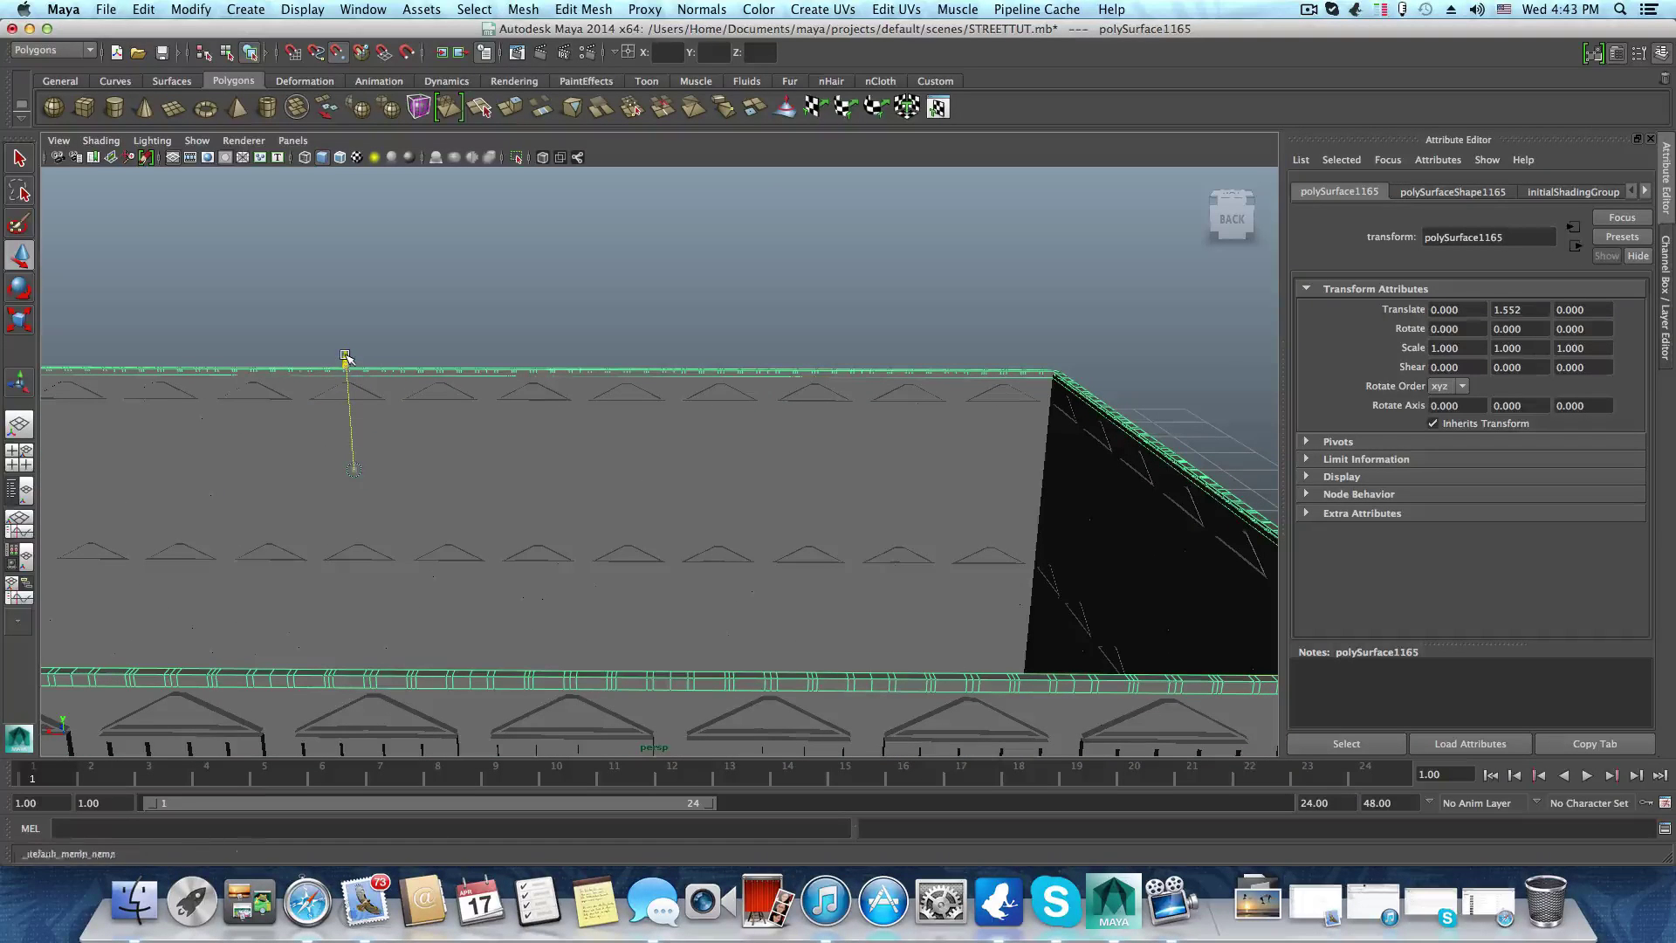
drag(346, 280, 339, 232)
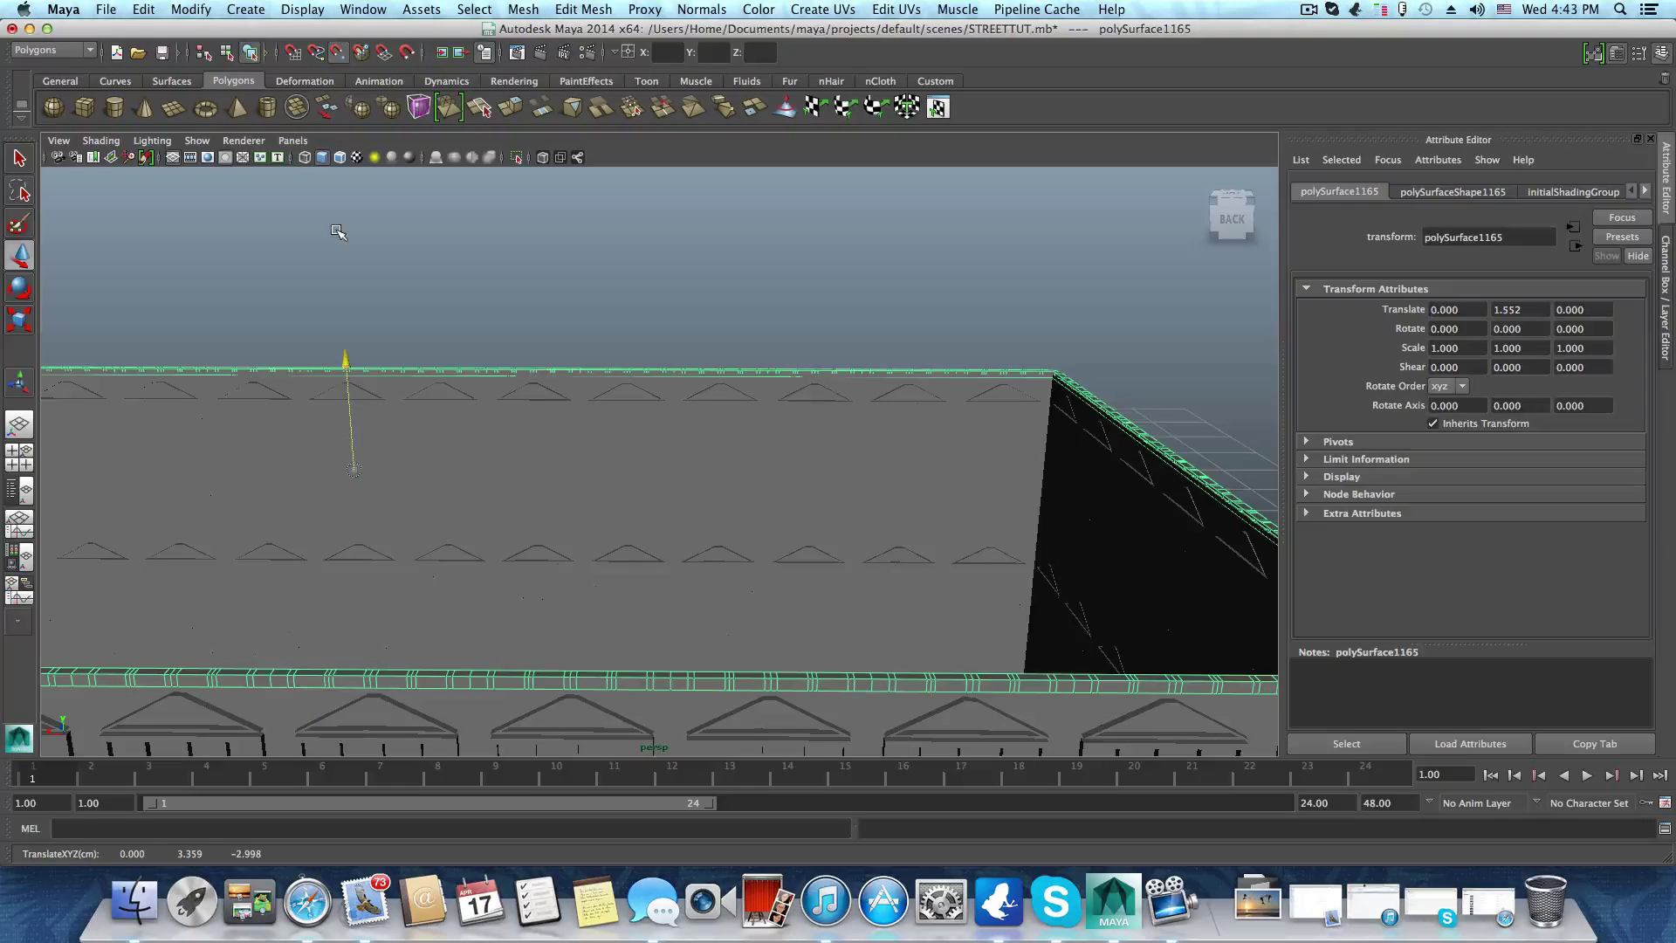
drag(346, 356, 335, 281)
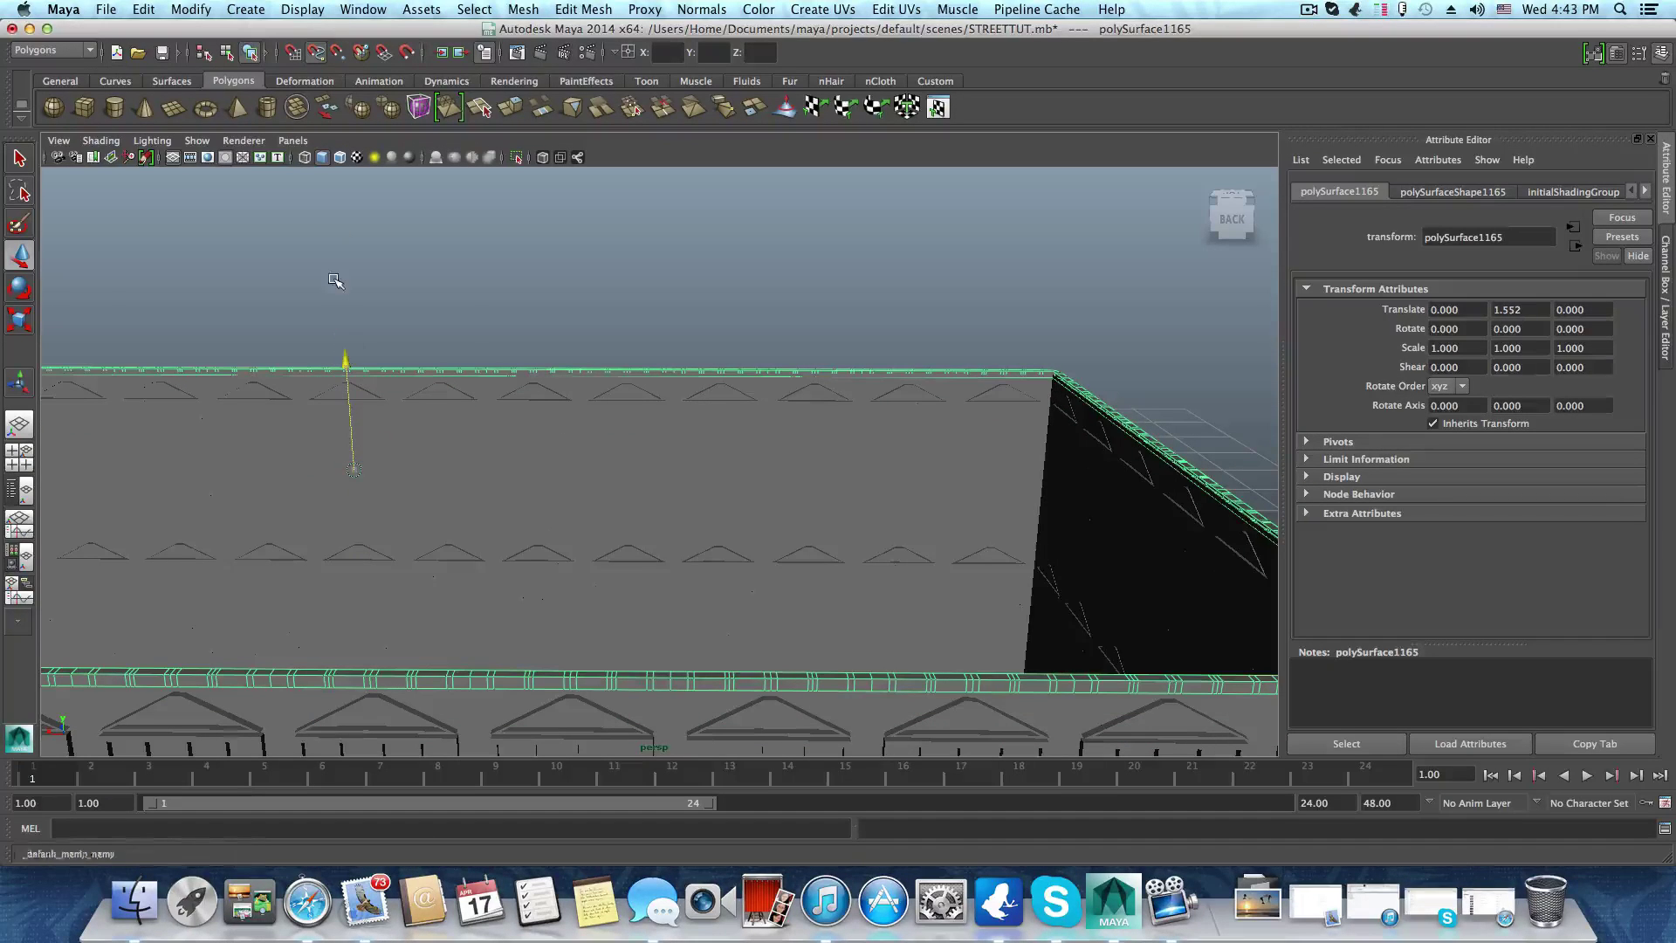
mouse_move(345, 362)
mouse_down()
mouse_move(342, 339)
mouse_move(347, 354)
mouse_up()
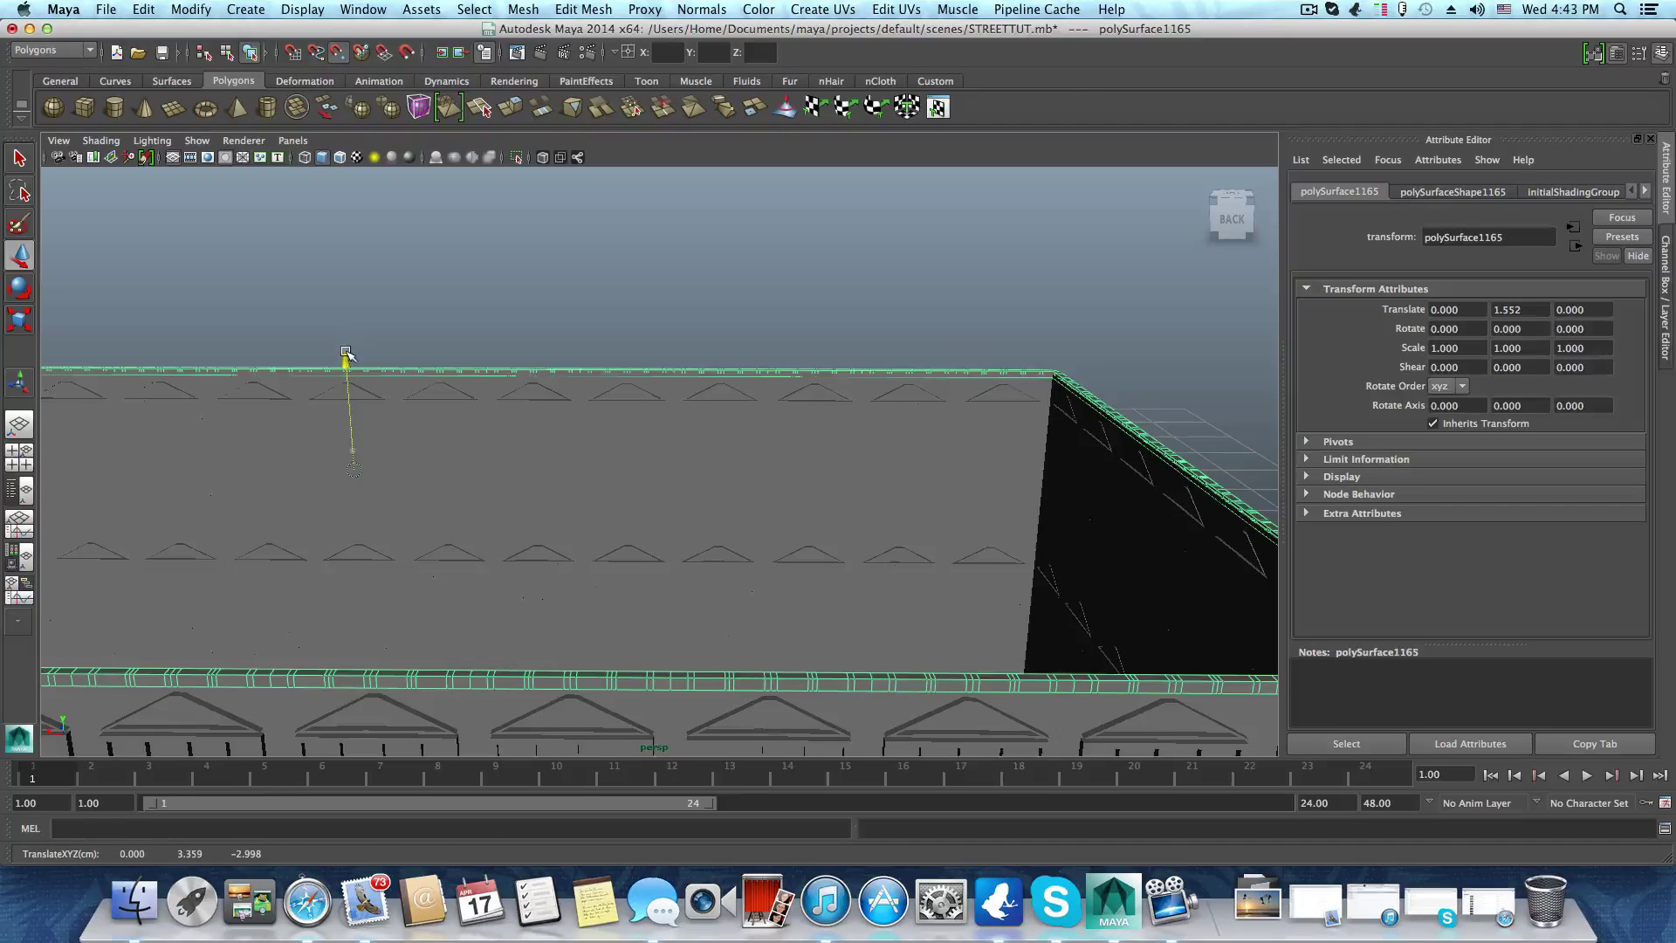
Examine the upper ledge around the building's top edge from several sides
alt+drag(439, 438, 364, 443)
click(621, 355)
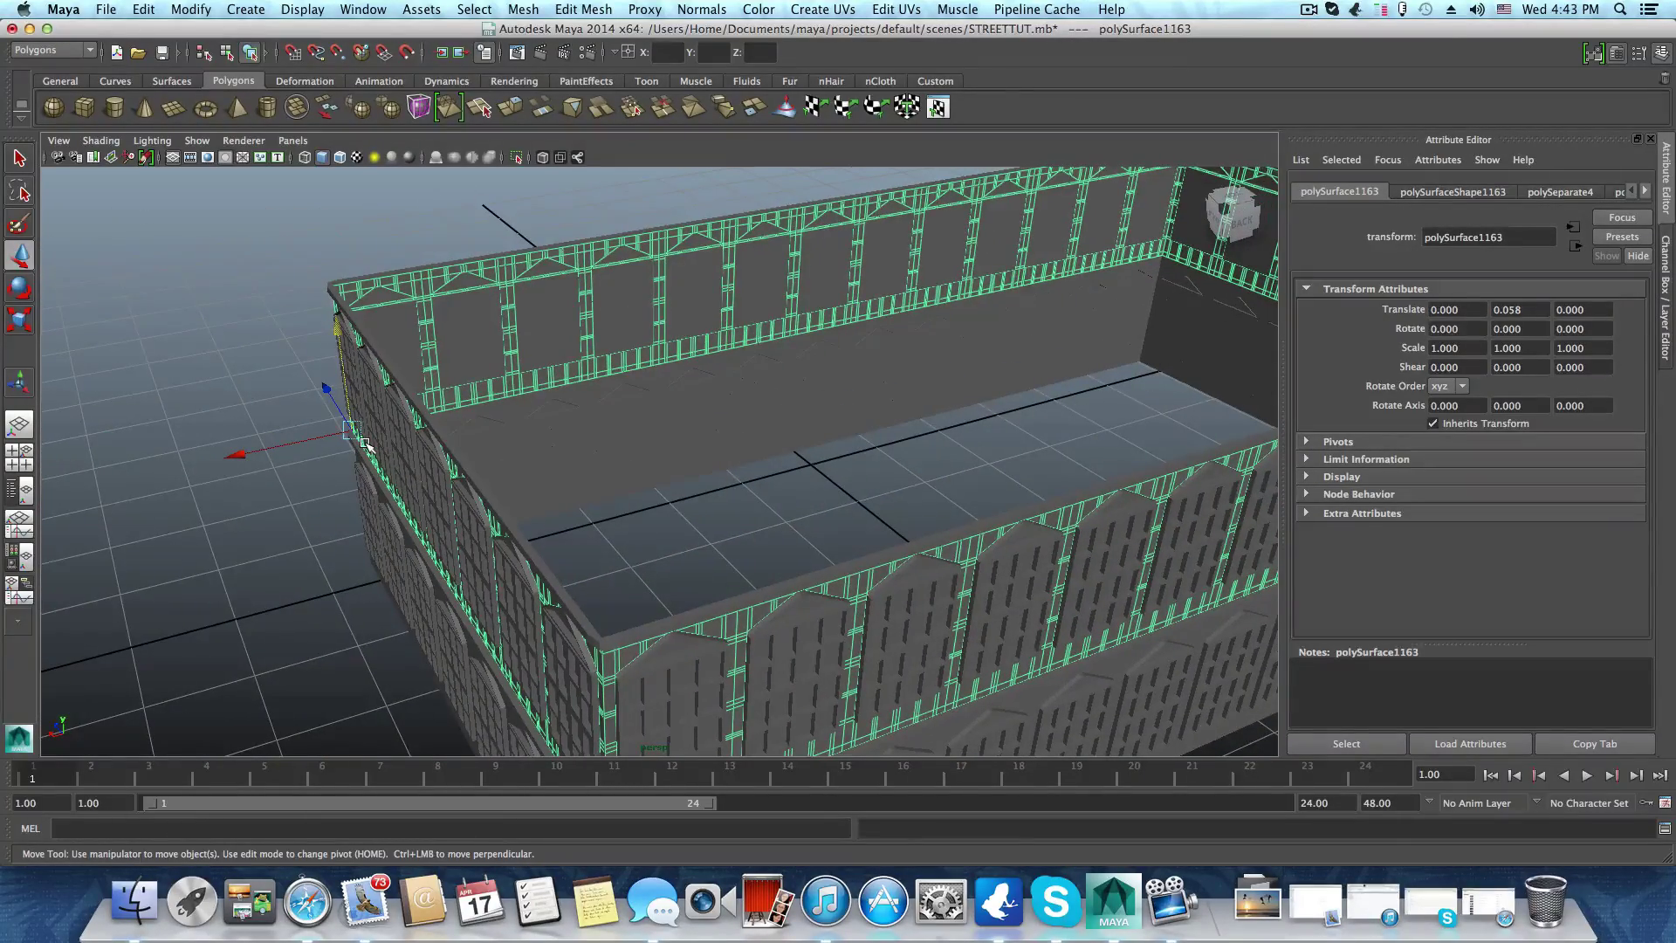
key(ctrl+z)
alt+middle_drag(576, 389, 349, 444)
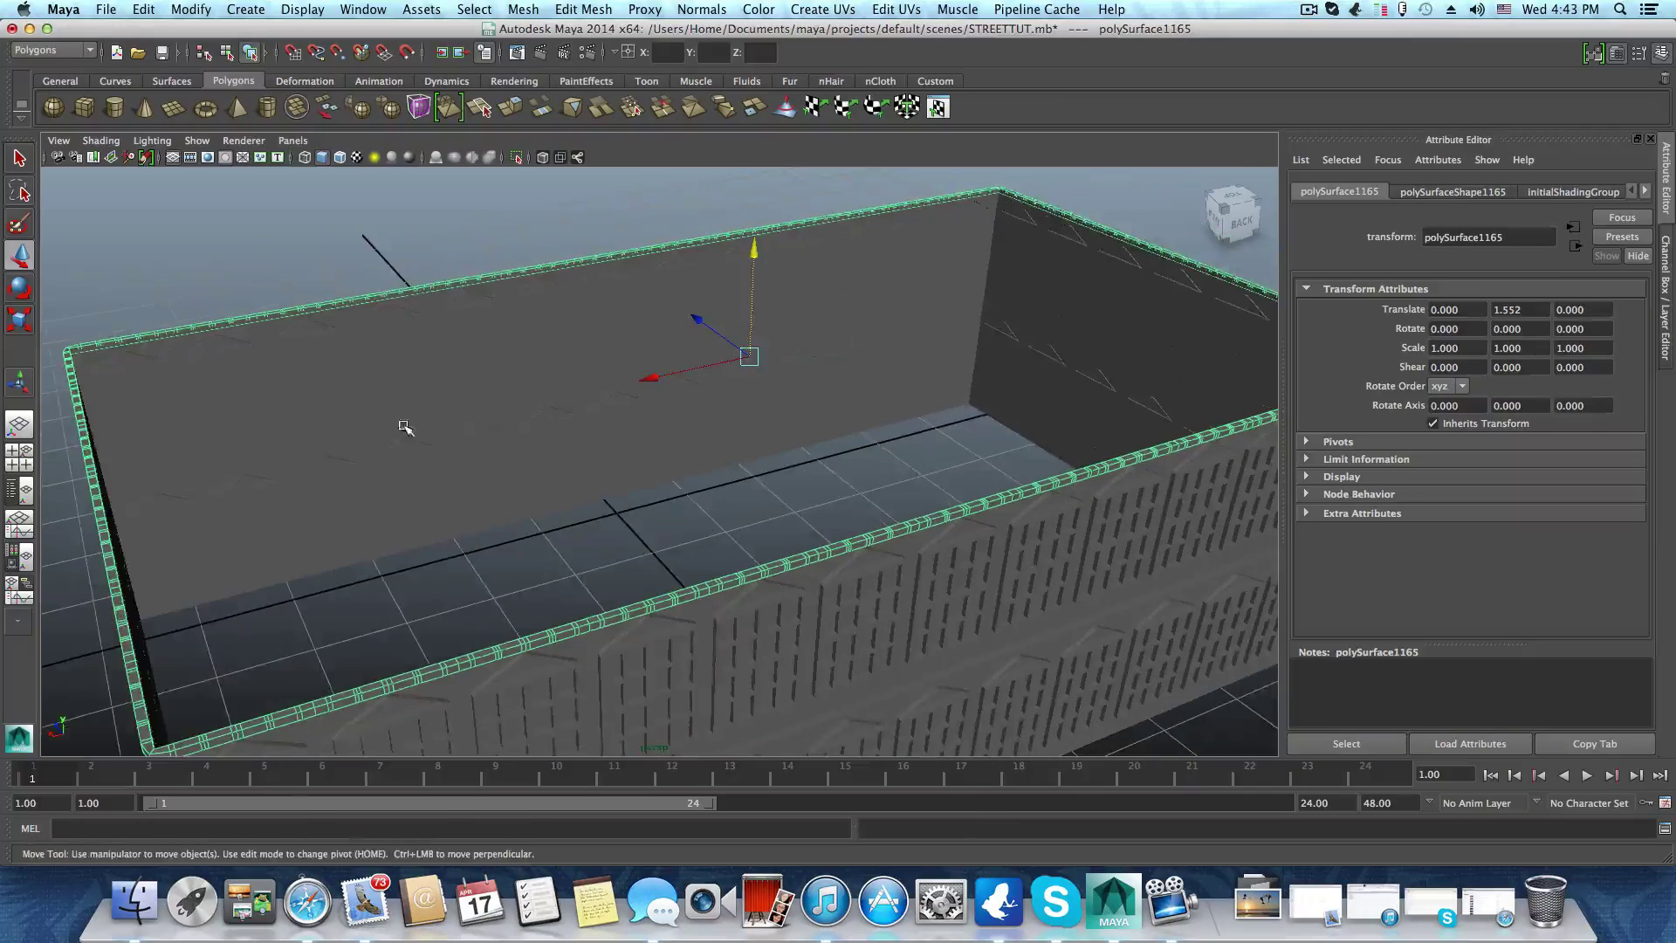
alt+drag(508, 430, 442, 438)
alt+middle_drag(442, 438, 178, 438)
alt+right_drag(351, 419, 479, 390)
alt+middle_drag(479, 389, 460, 503)
alt+right_drag(708, 371, 758, 366)
alt+drag(647, 376, 651, 348)
alt+drag(580, 520, 605, 637)
alt+right_drag(717, 608, 694, 608)
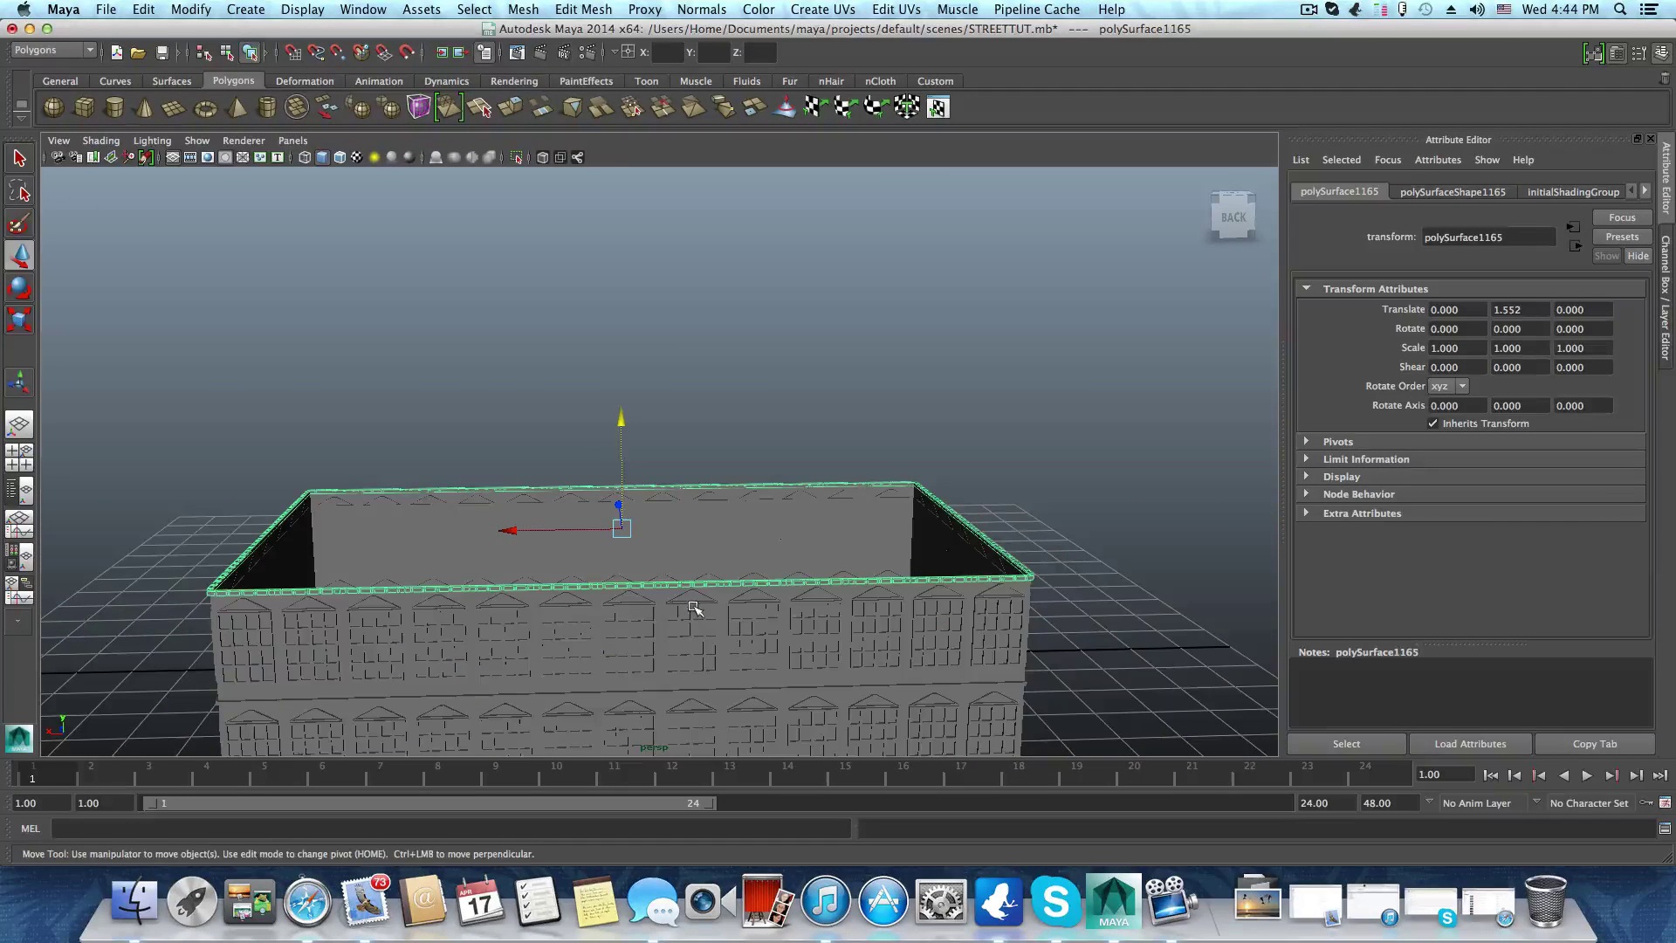
Move the upper ledge's pivot from the building's centre to the ledge's front corner
key(Home)
mouse_move(643, 555)
alt+mouse_down()
mouse_move(643, 573)
mouse_move(677, 580)
mouse_move(655, 576)
alt+mouse_up()
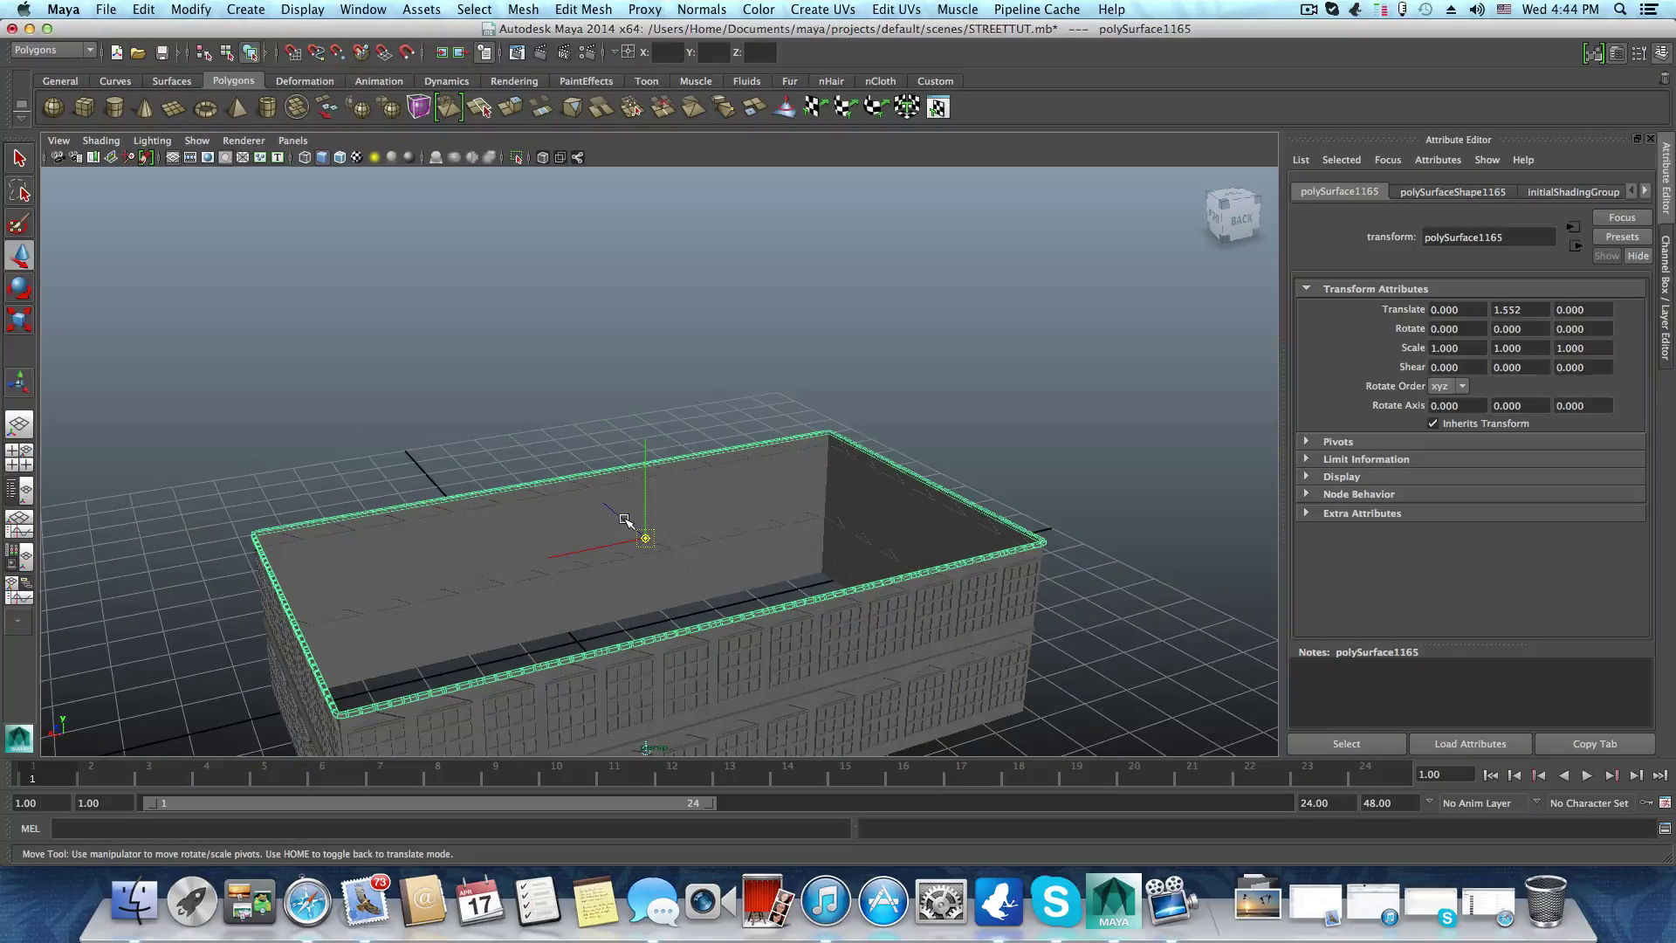
drag(644, 538, 397, 669)
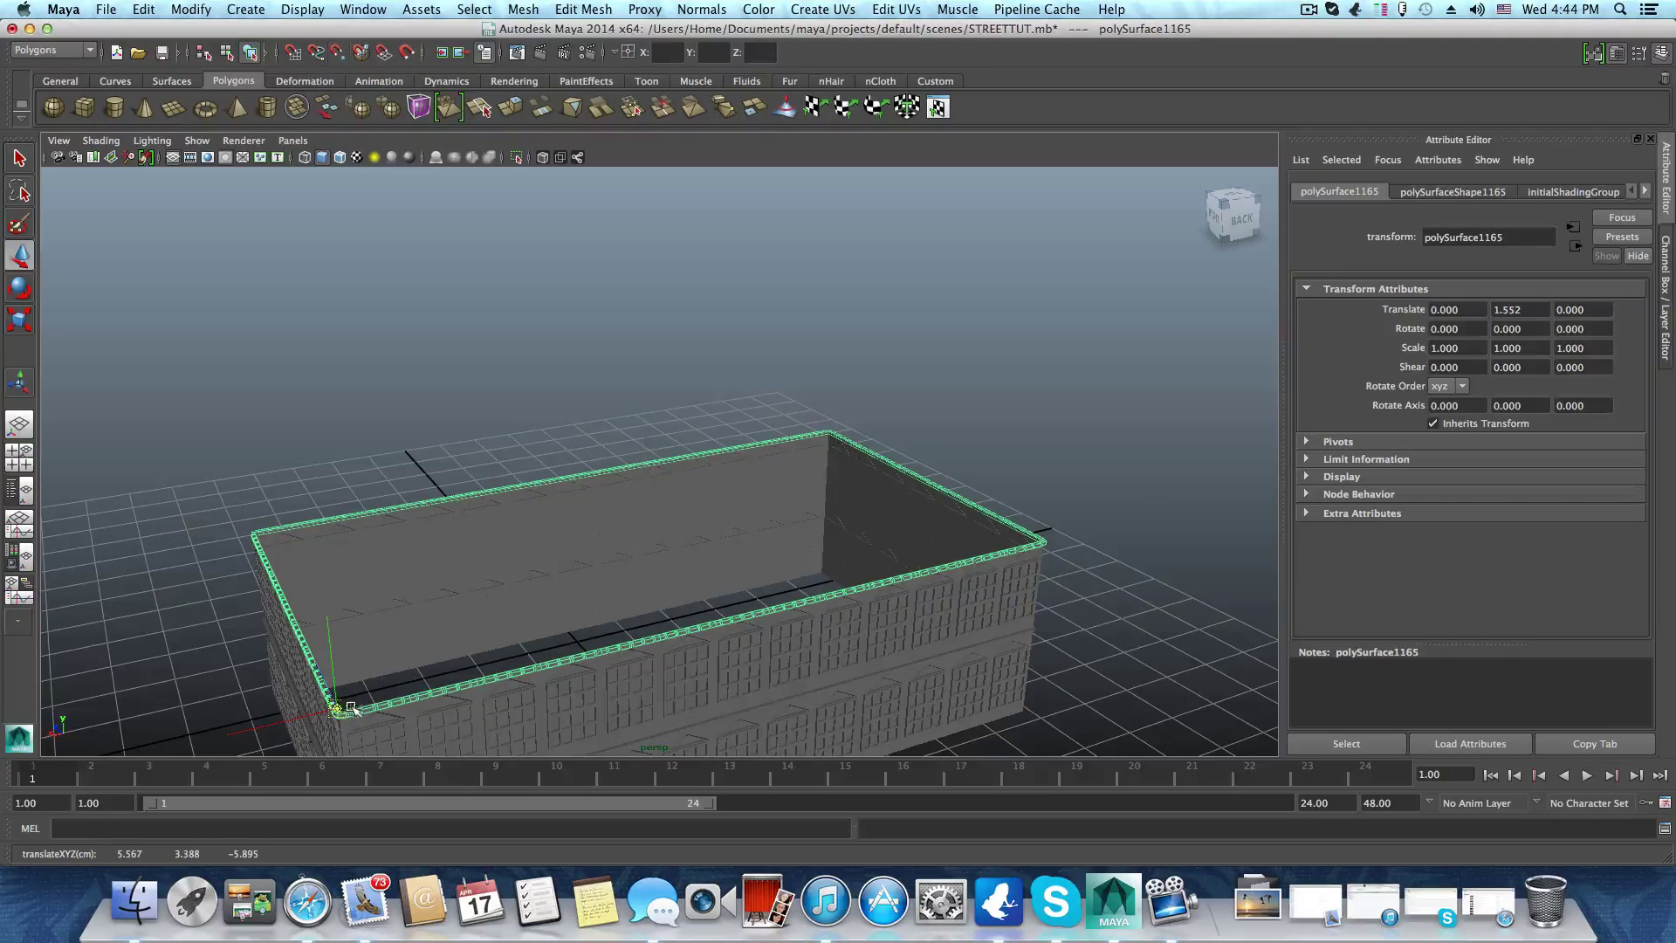
alt+middle_drag(369, 696, 563, 555)
alt+right_drag(876, 565, 990, 579)
alt+middle_drag(609, 555, 635, 513)
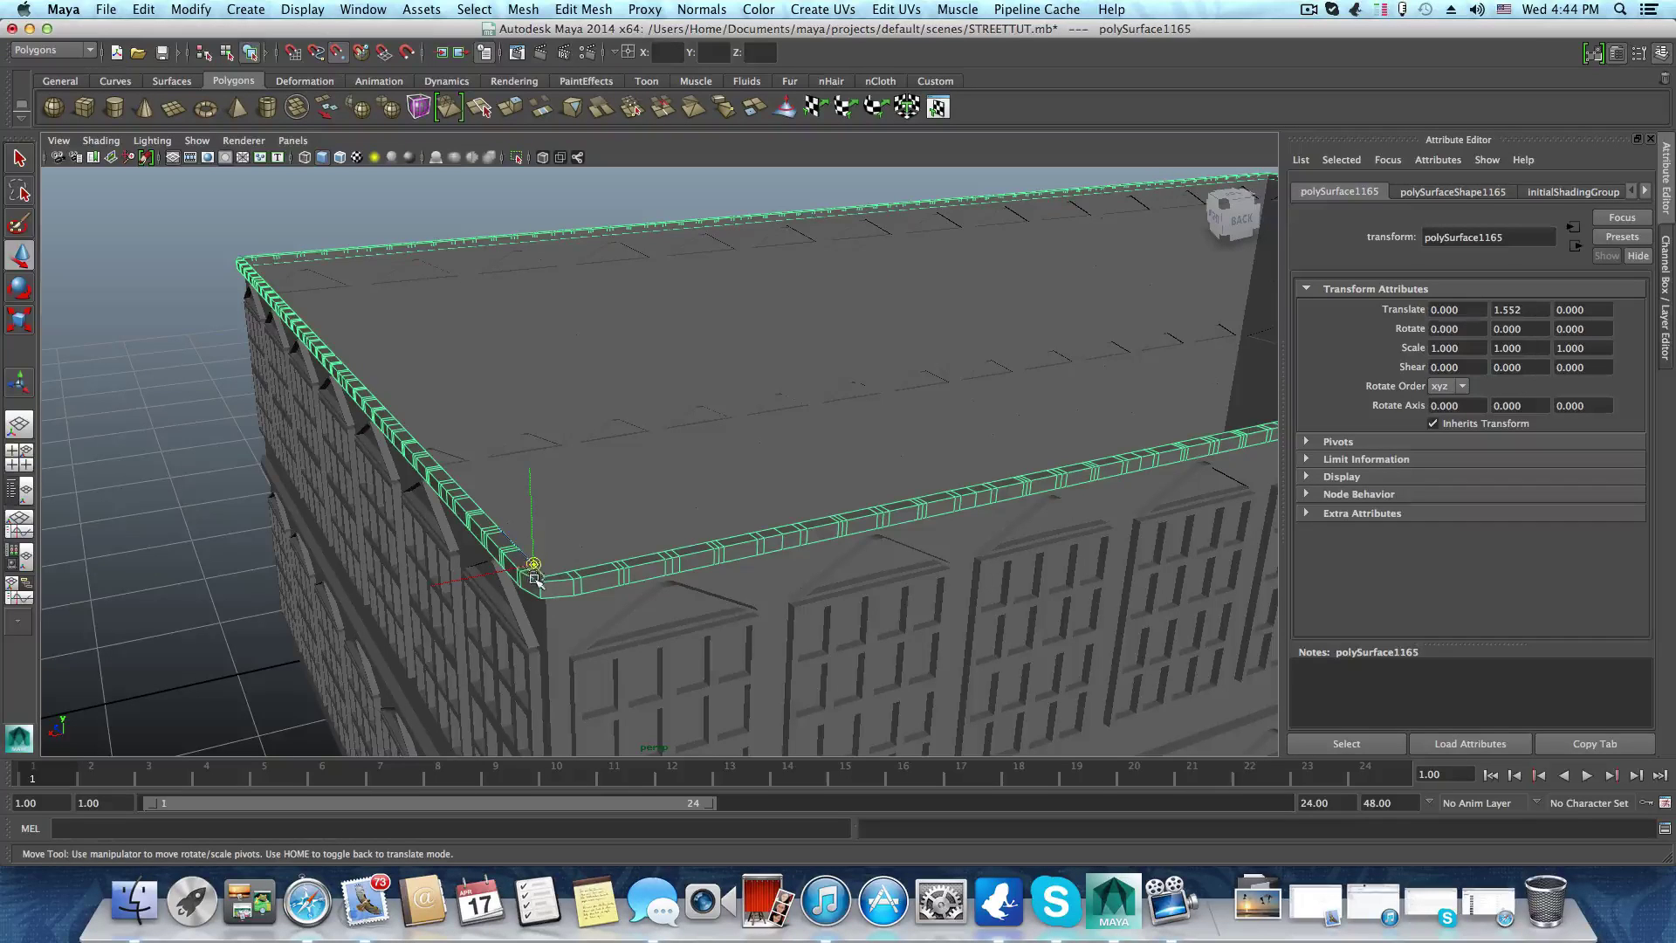
drag(535, 566, 550, 580)
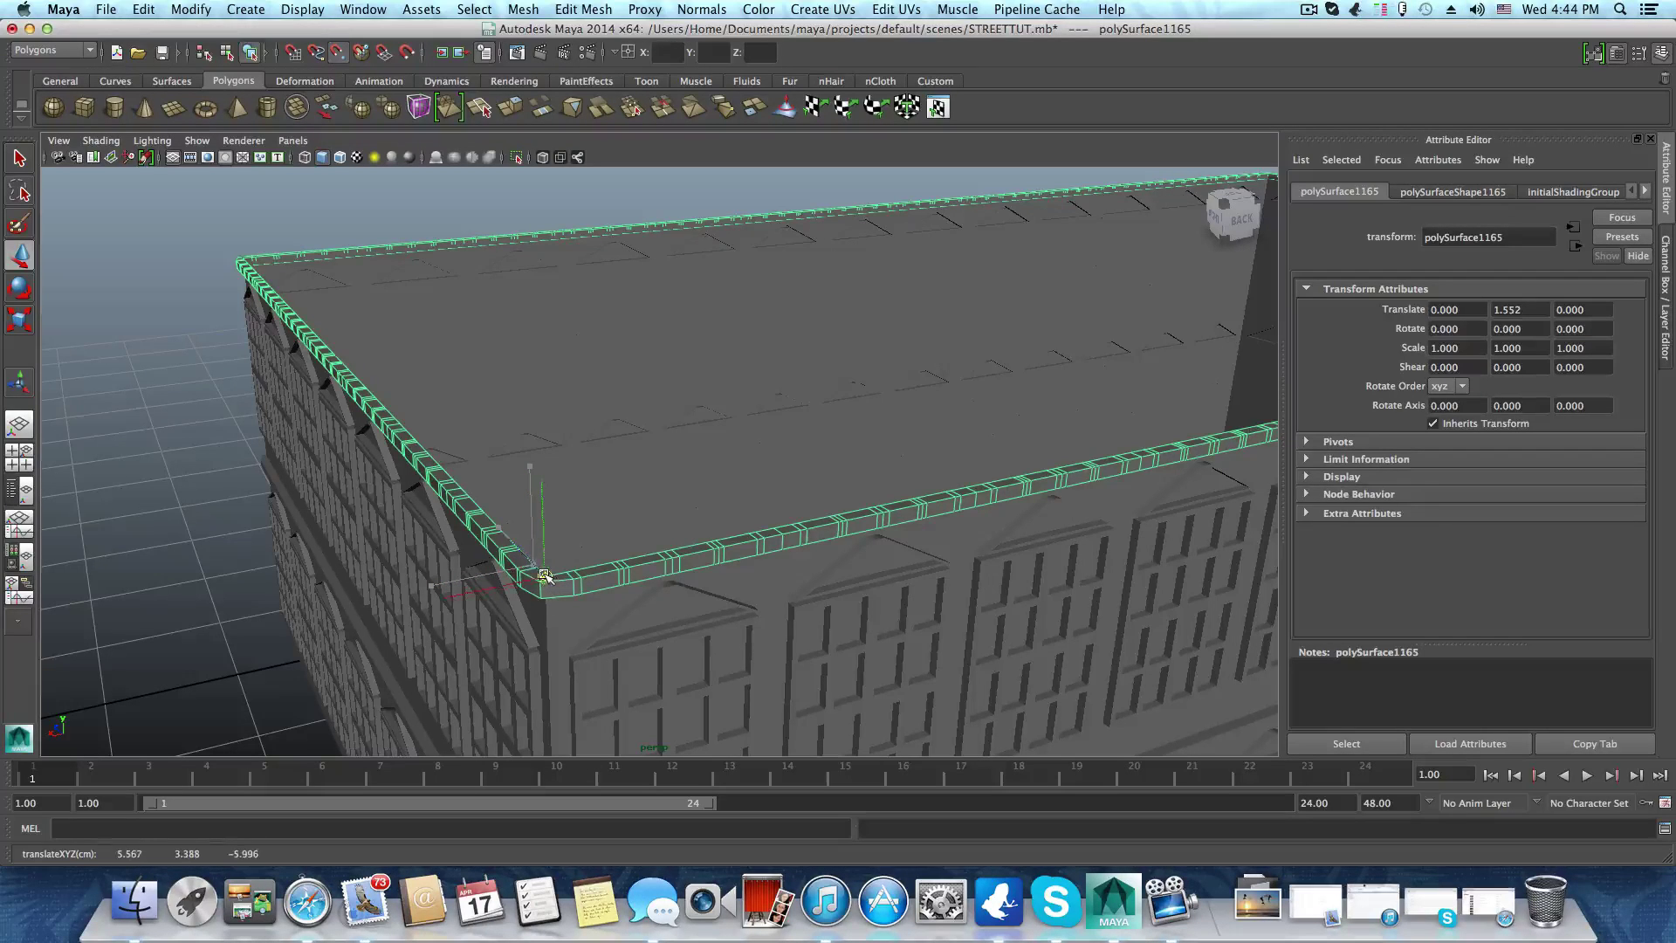
Lower the pivot onto the corner's bottom edge and raise the ledge to 1.581 along Y
alt+drag(563, 601, 678, 541)
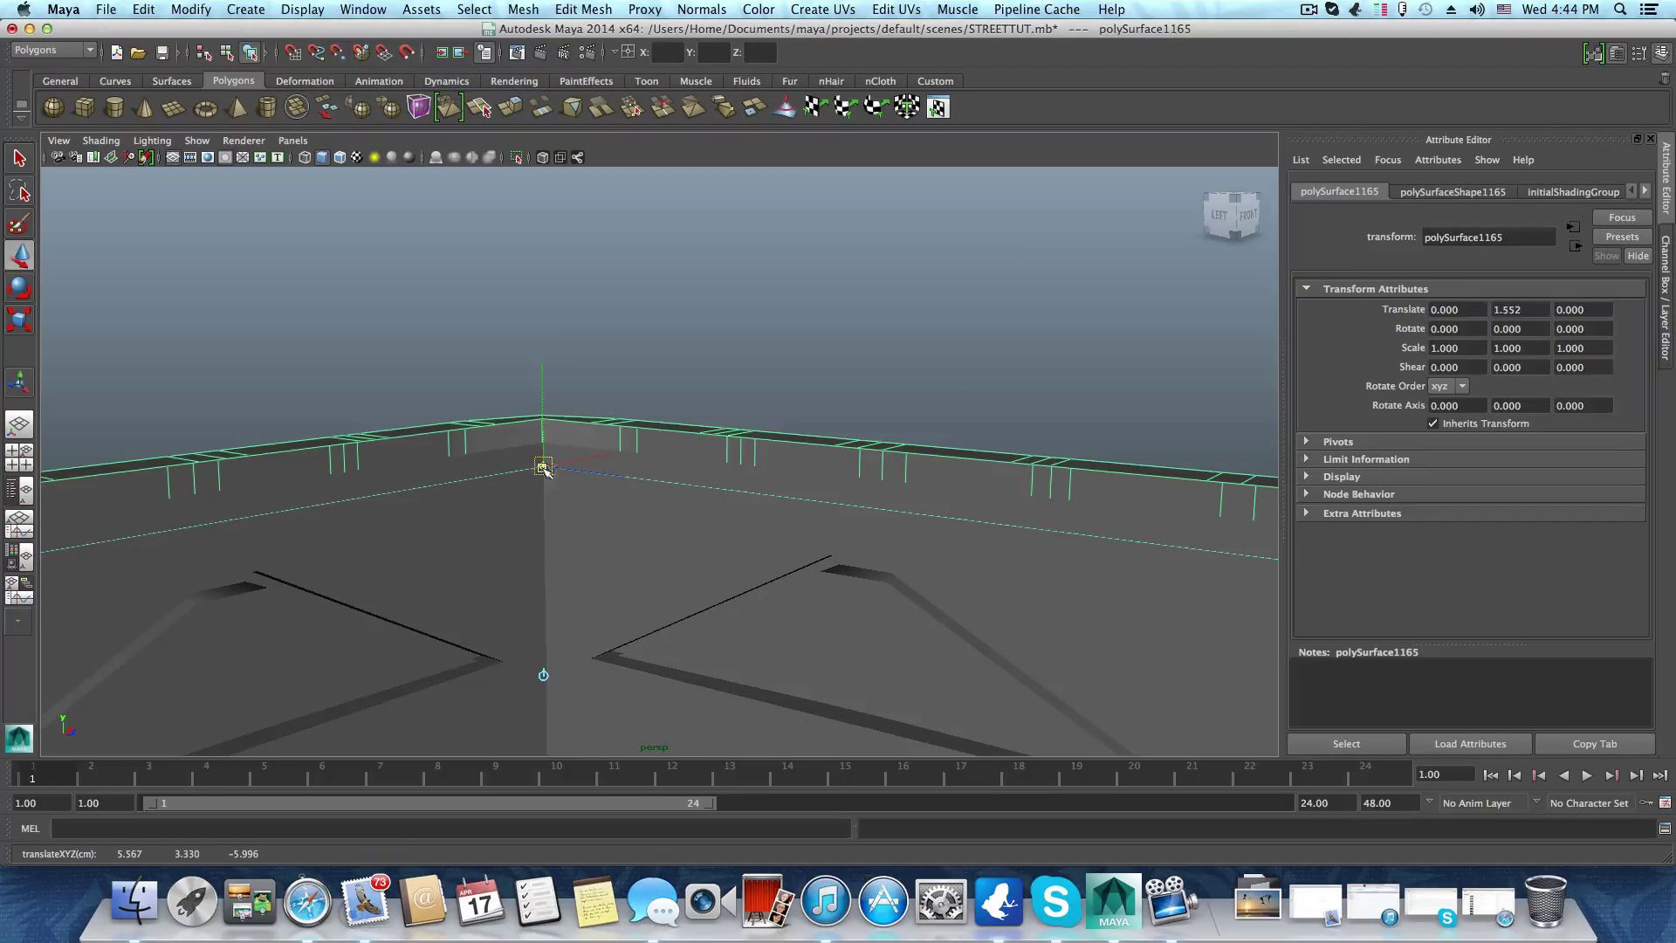
key(Home)
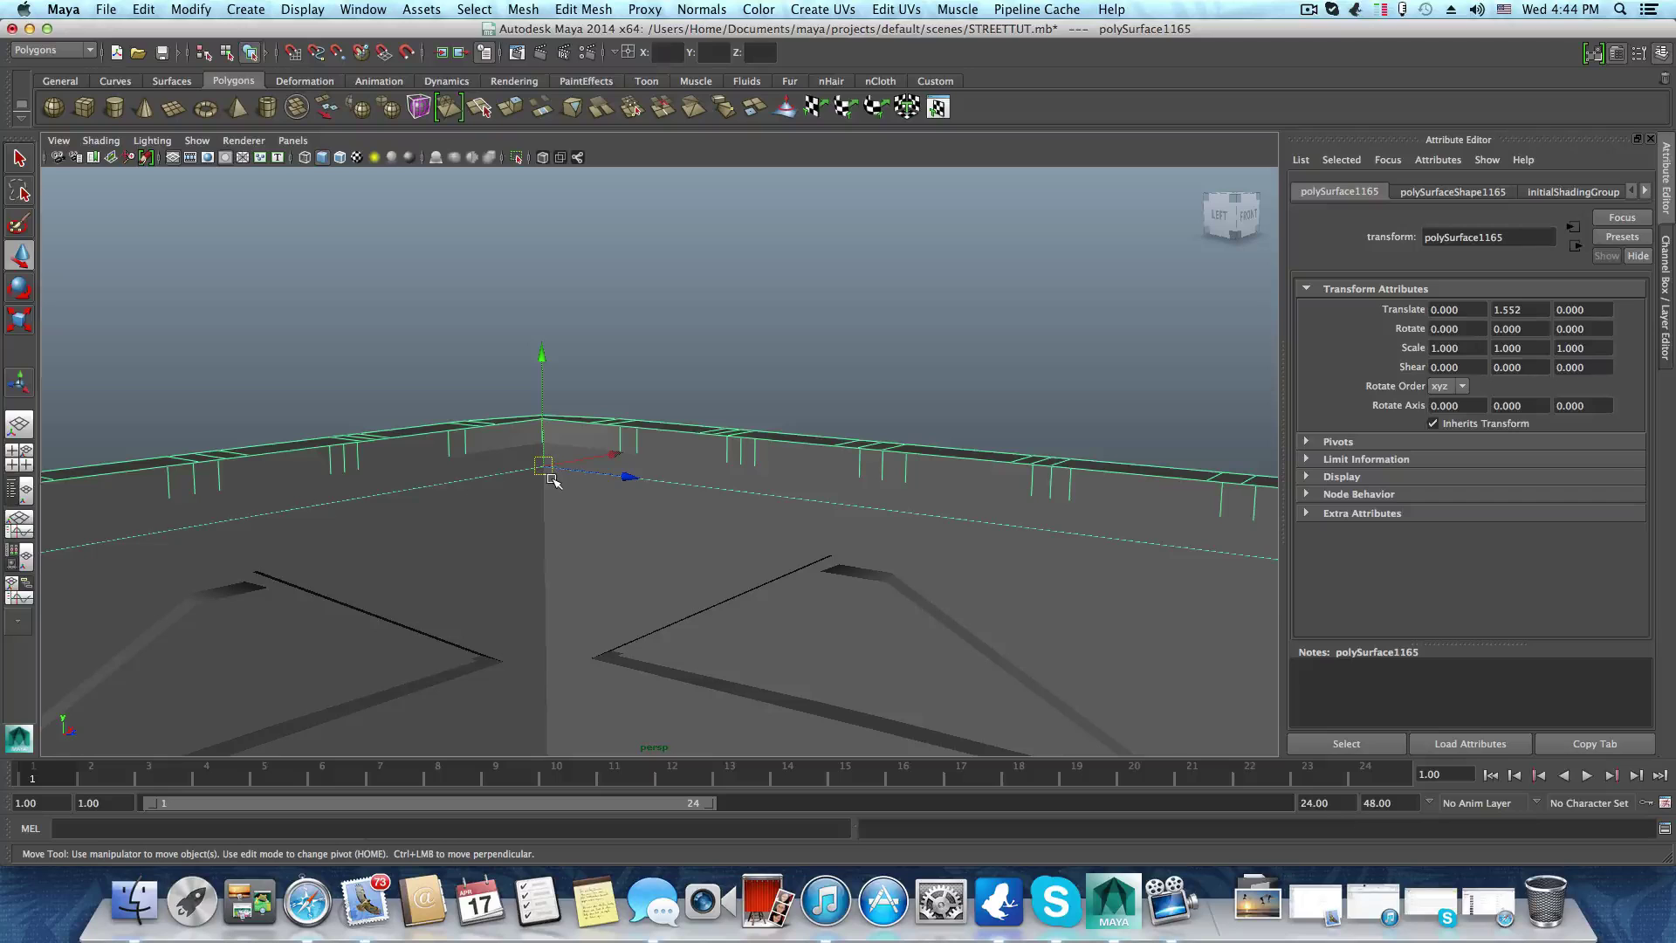
drag(541, 356, 542, 343)
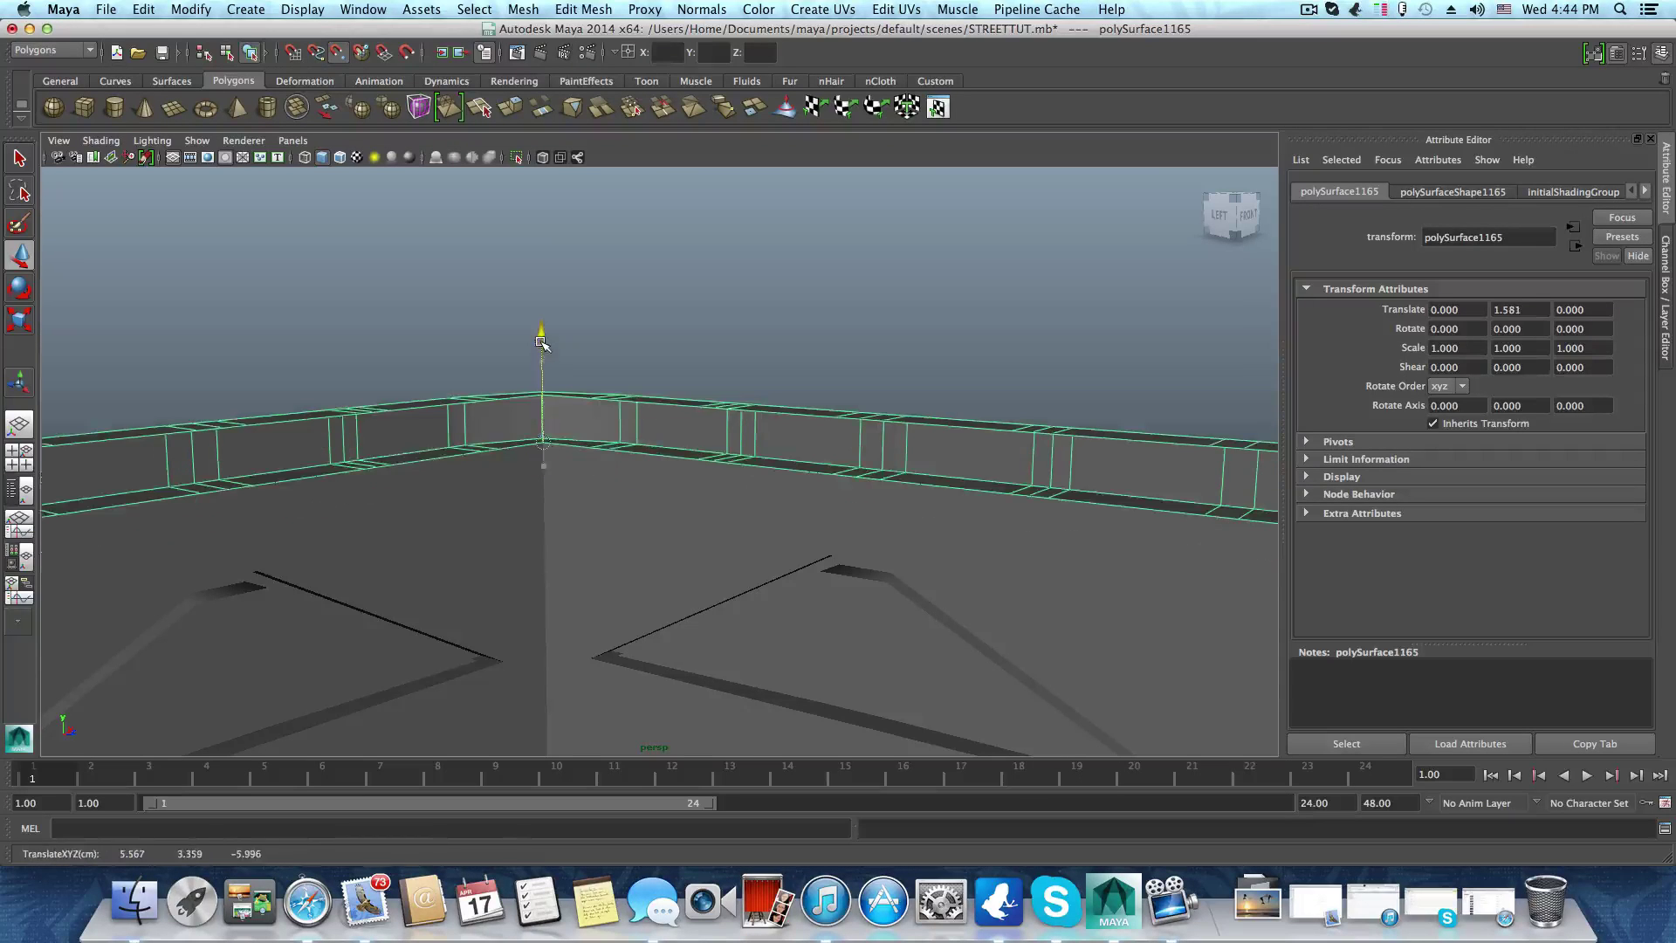
Select the full loop of top faces on the upper ledge and delete them
scroll(598, 508, down, 2)
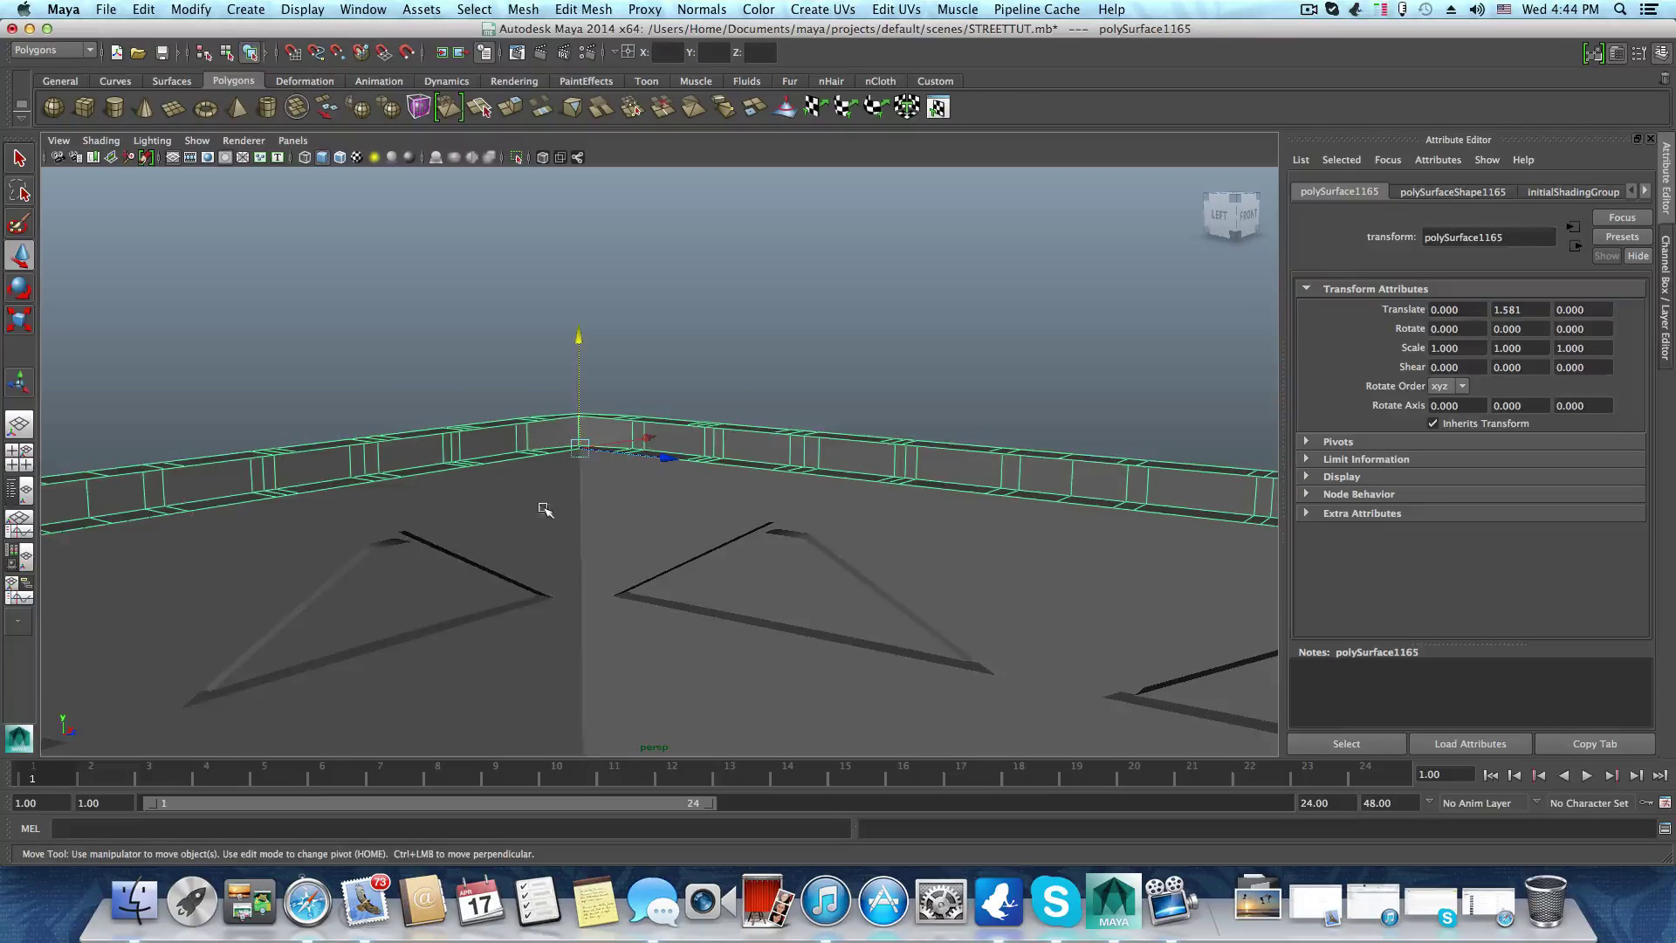
alt+drag(545, 510, 696, 632)
alt+middle_drag(696, 632, 592, 603)
alt+drag(592, 602, 491, 560)
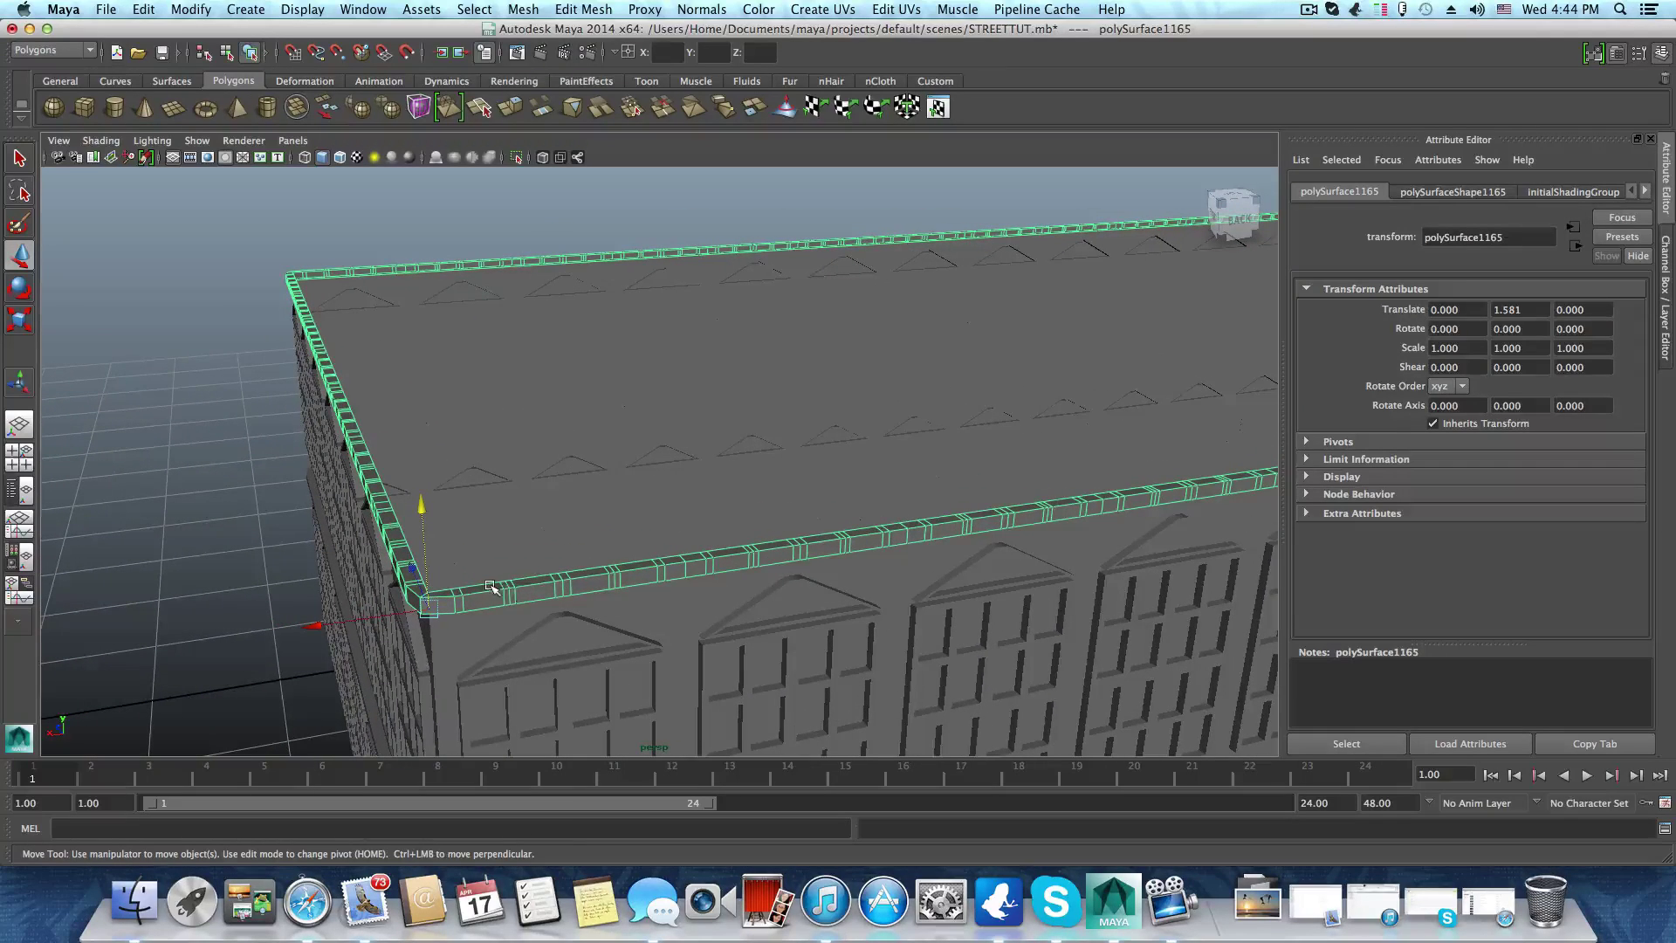
right_drag(491, 560, 492, 600)
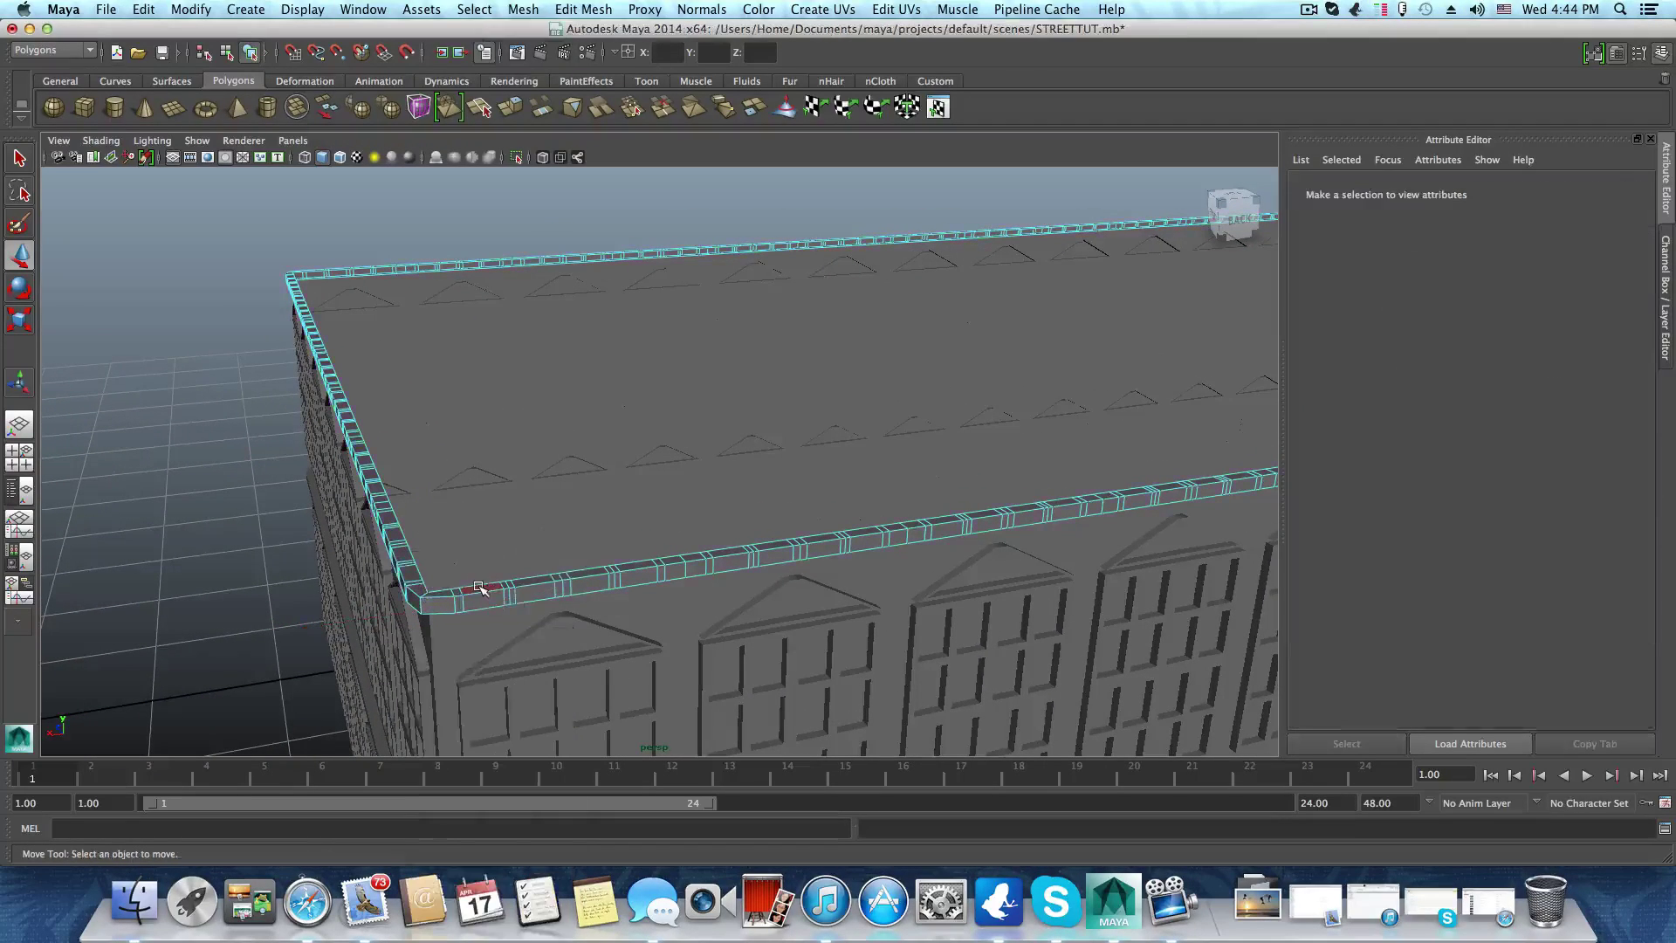
click(481, 587)
scroll(489, 630, up, 2)
scroll(494, 611, up, 3)
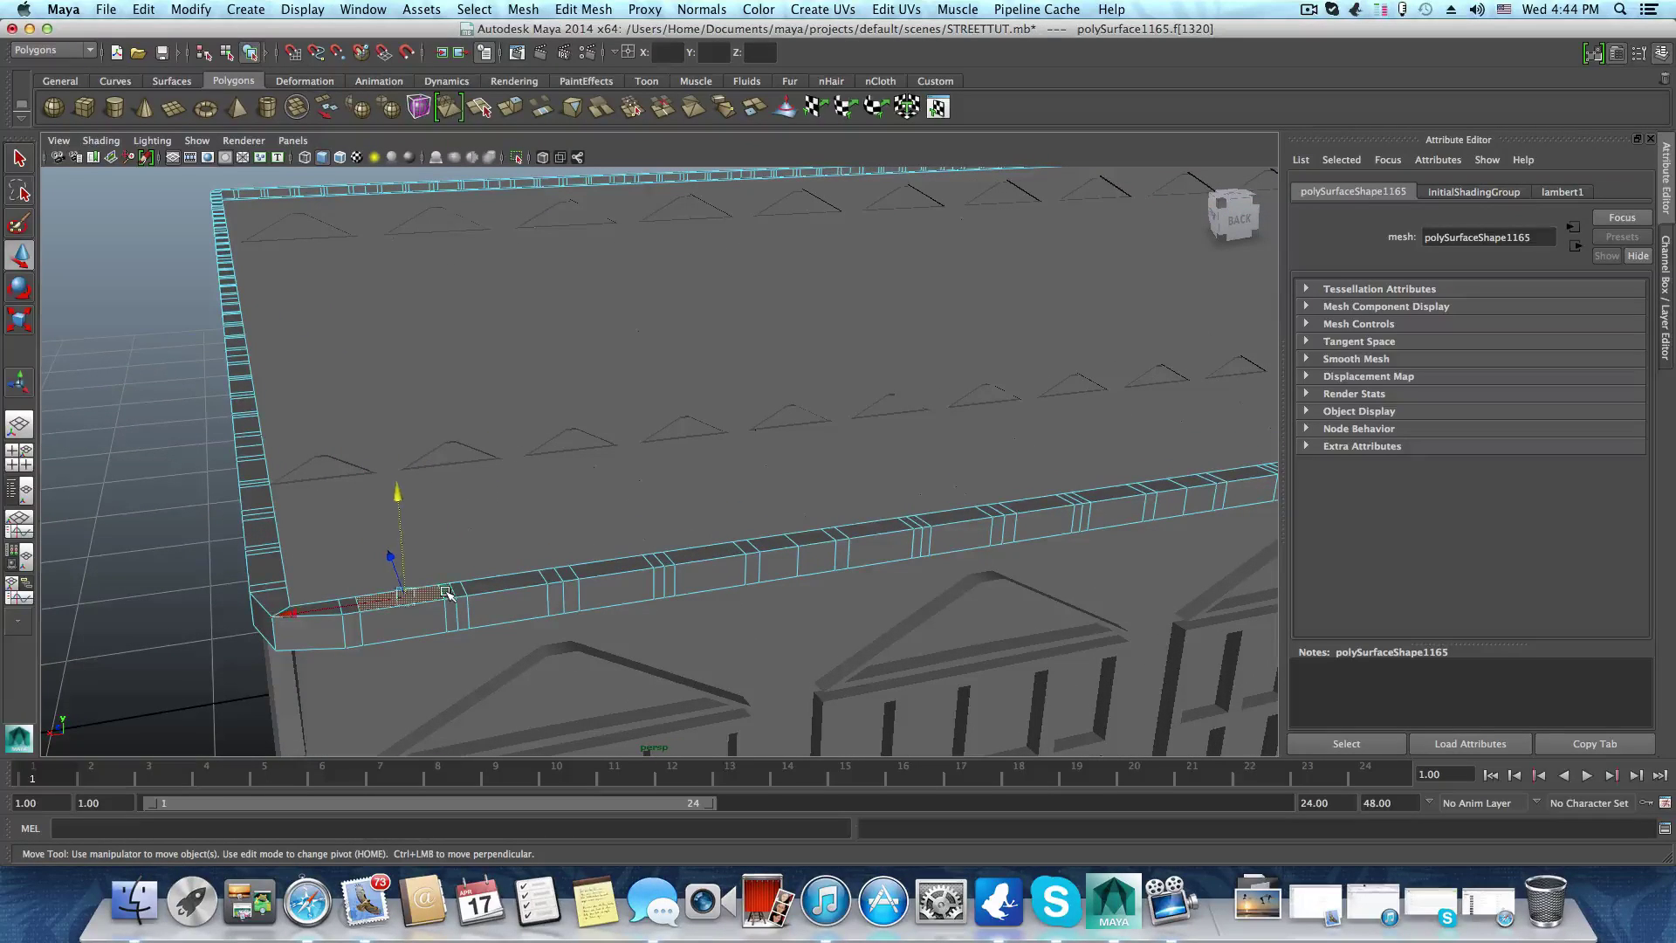
shift+double_click(452, 591)
scroll(445, 588, down, 5)
alt+middle_drag(884, 583, 452, 703)
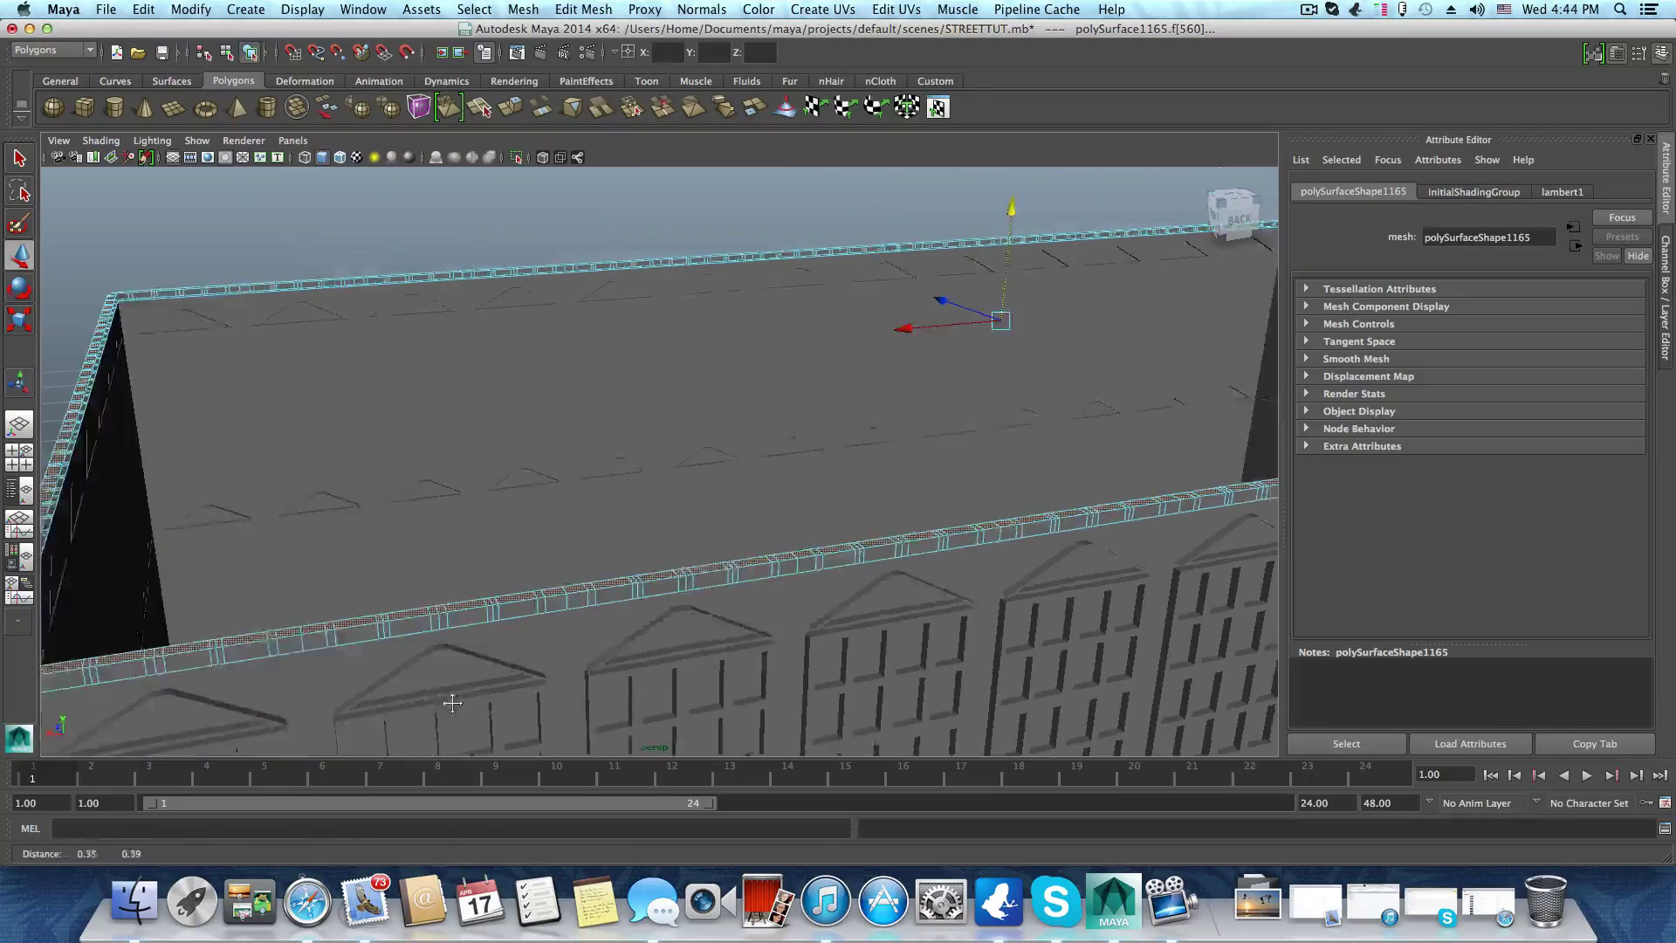
scroll(561, 610, down, 4)
alt+drag(374, 453, 459, 481)
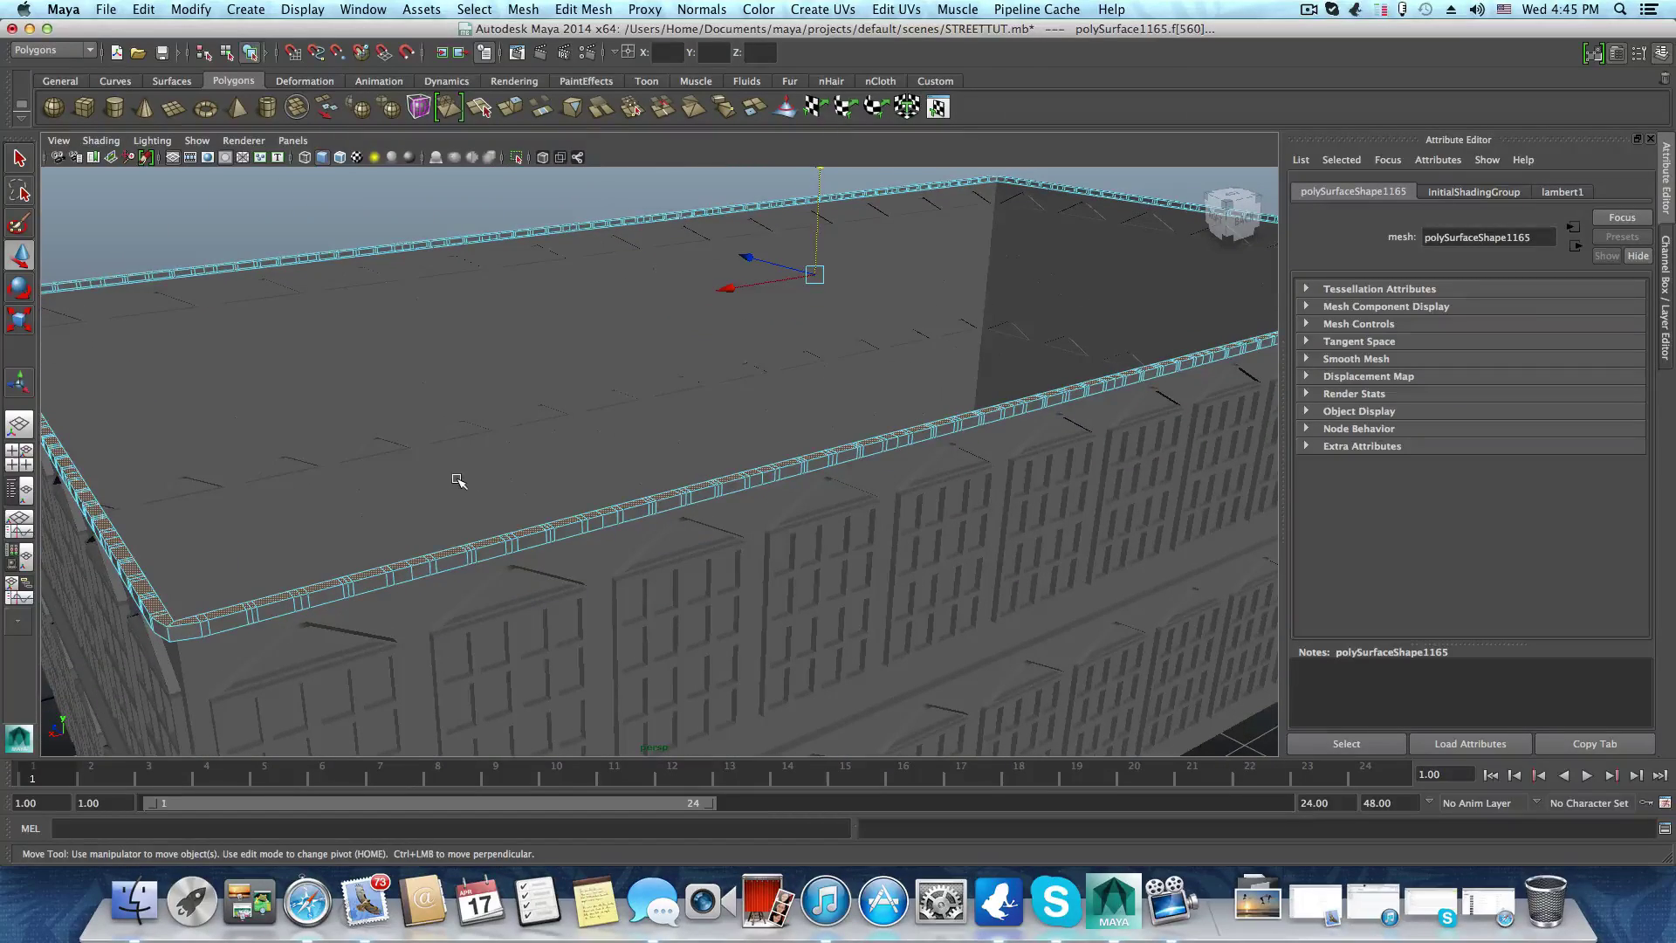
click(415, 506)
Select the complete top edge loop around the upper ledge
alt+drag(263, 594, 445, 585)
right_drag(445, 585, 443, 566)
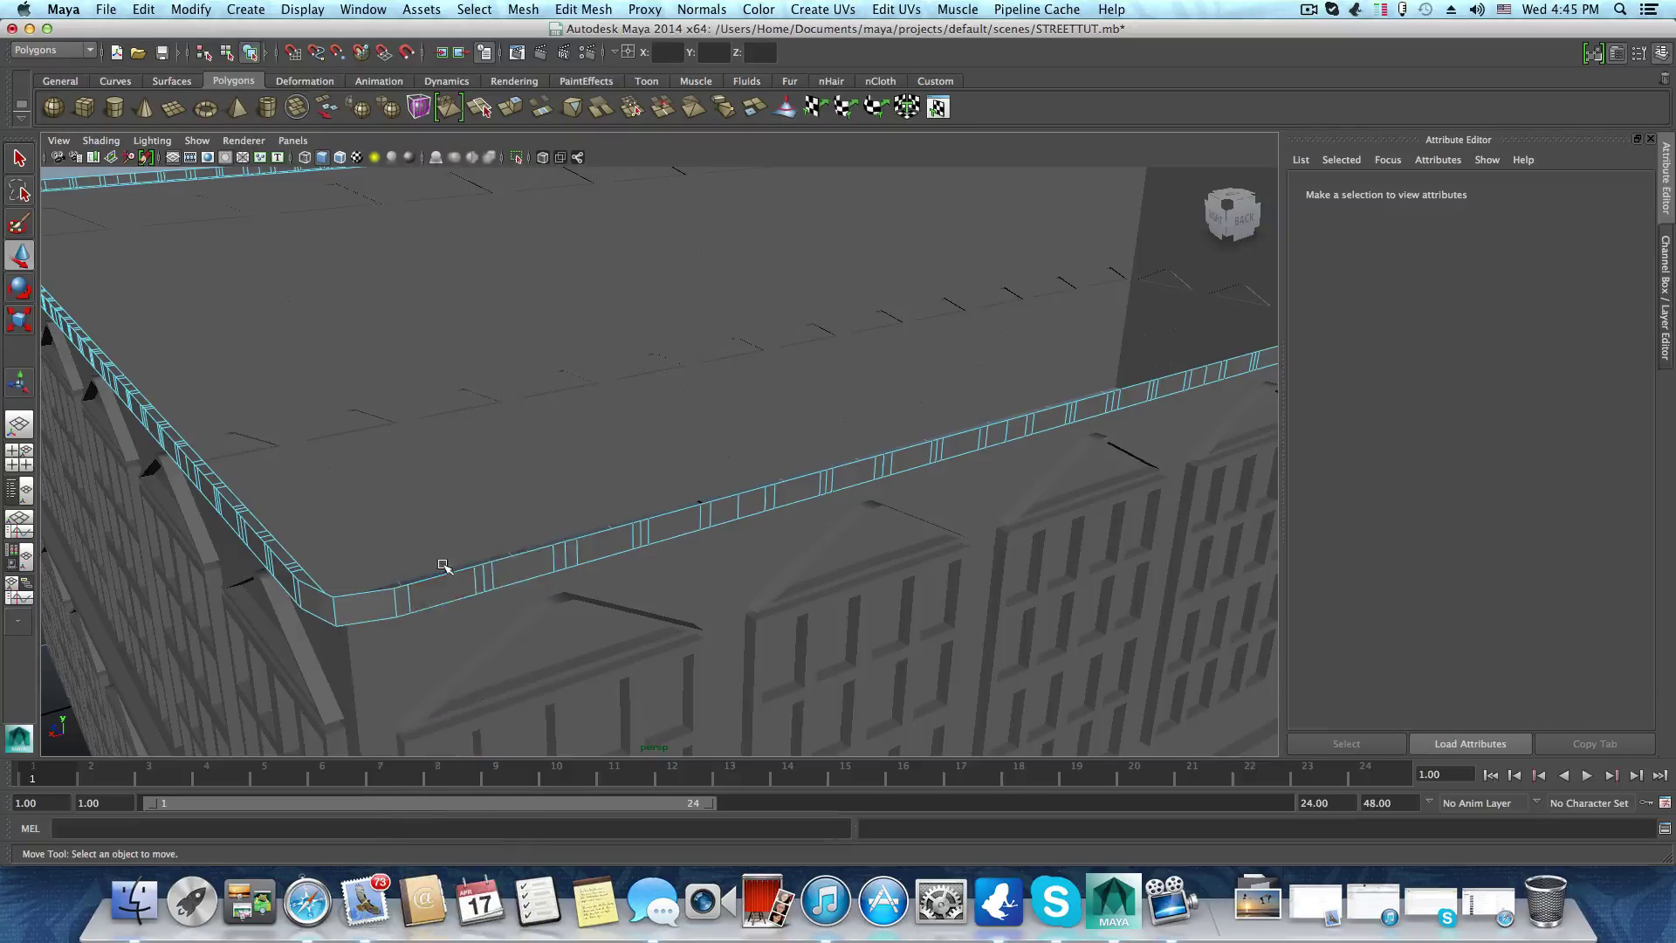
click(442, 577)
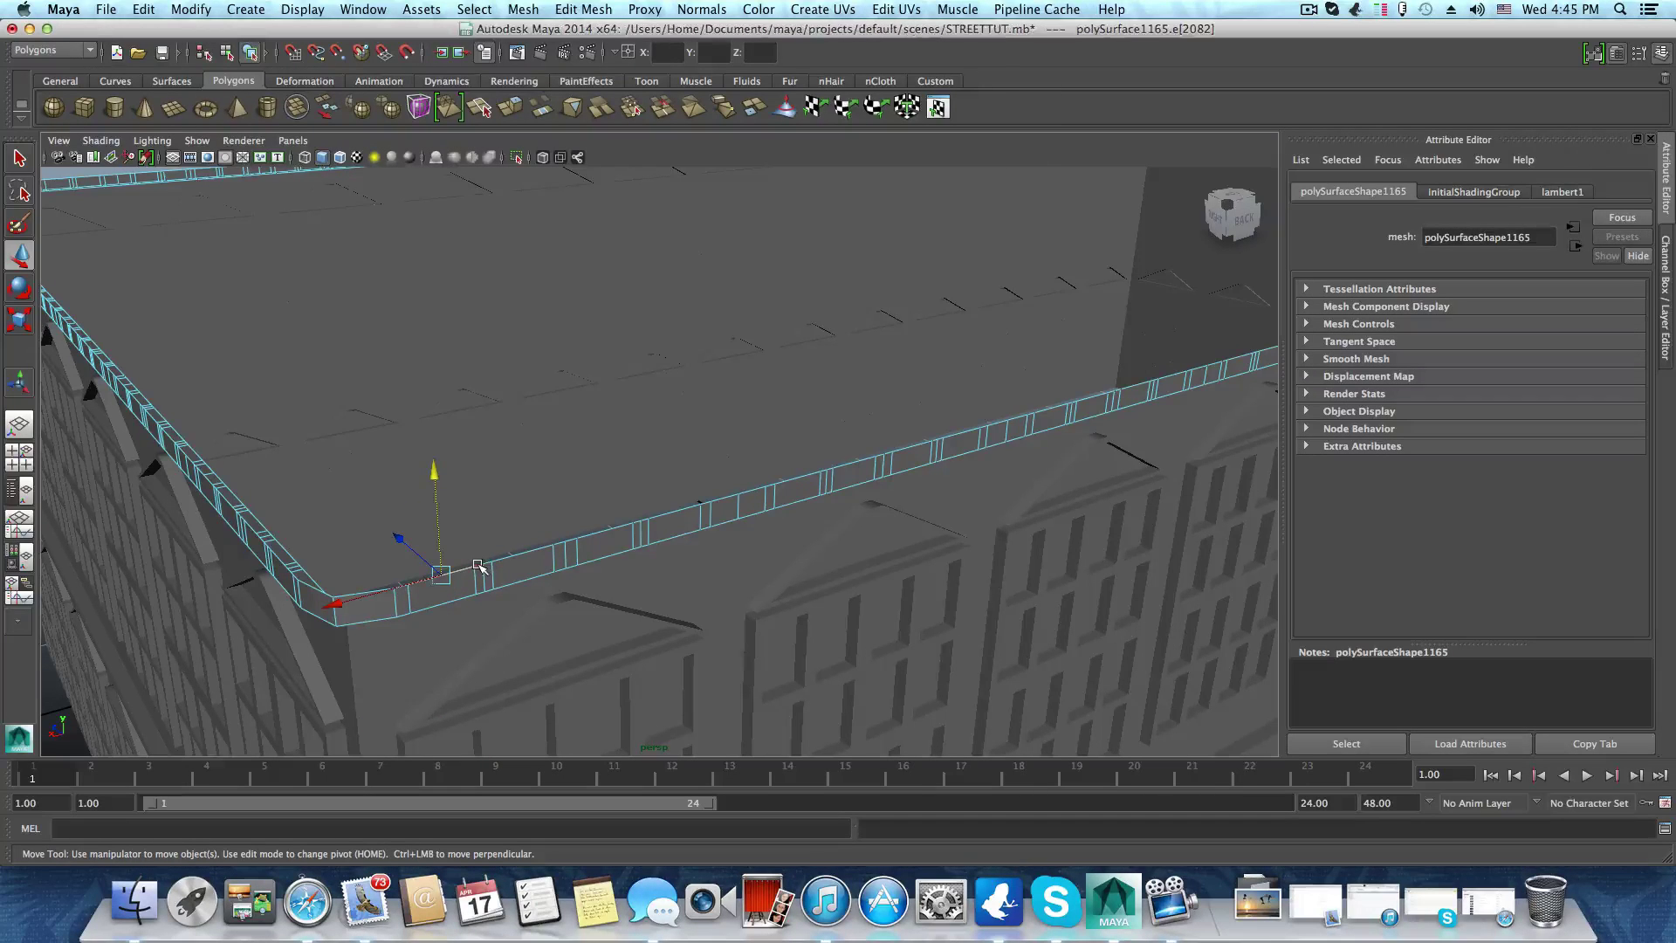
double_click(478, 566)
scroll(469, 587, down, 5)
alt+middle_drag(477, 567, 370, 640)
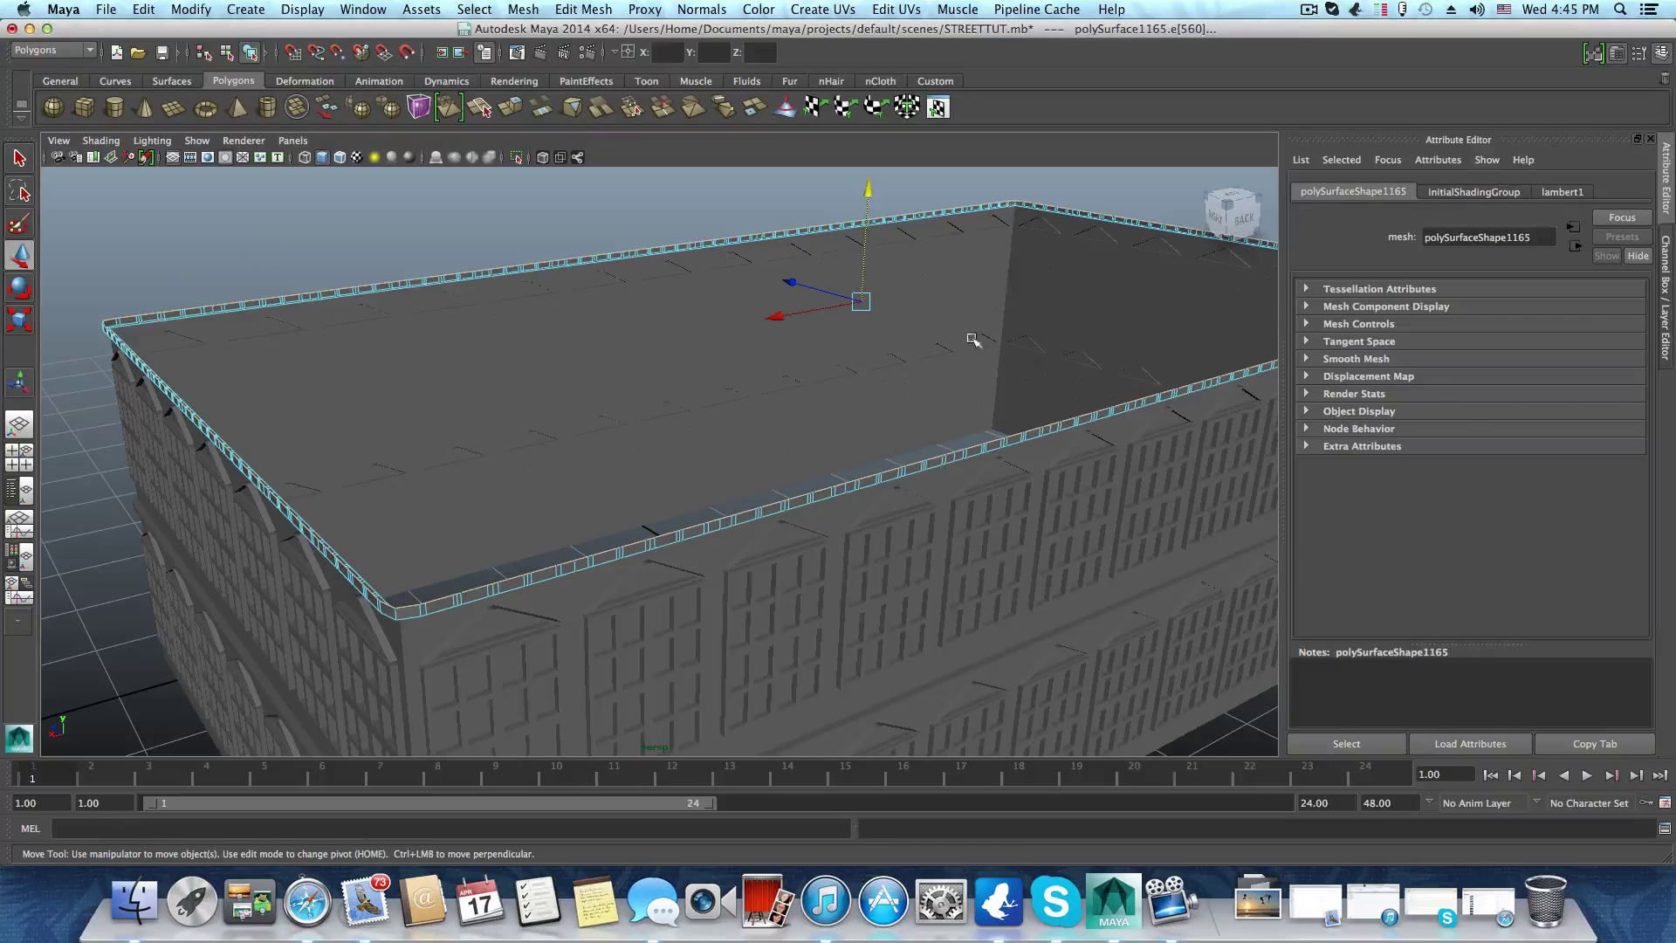
alt+middle_drag(621, 563, 708, 452)
scroll(558, 476, up, 5)
alt+middle_drag(547, 506, 686, 557)
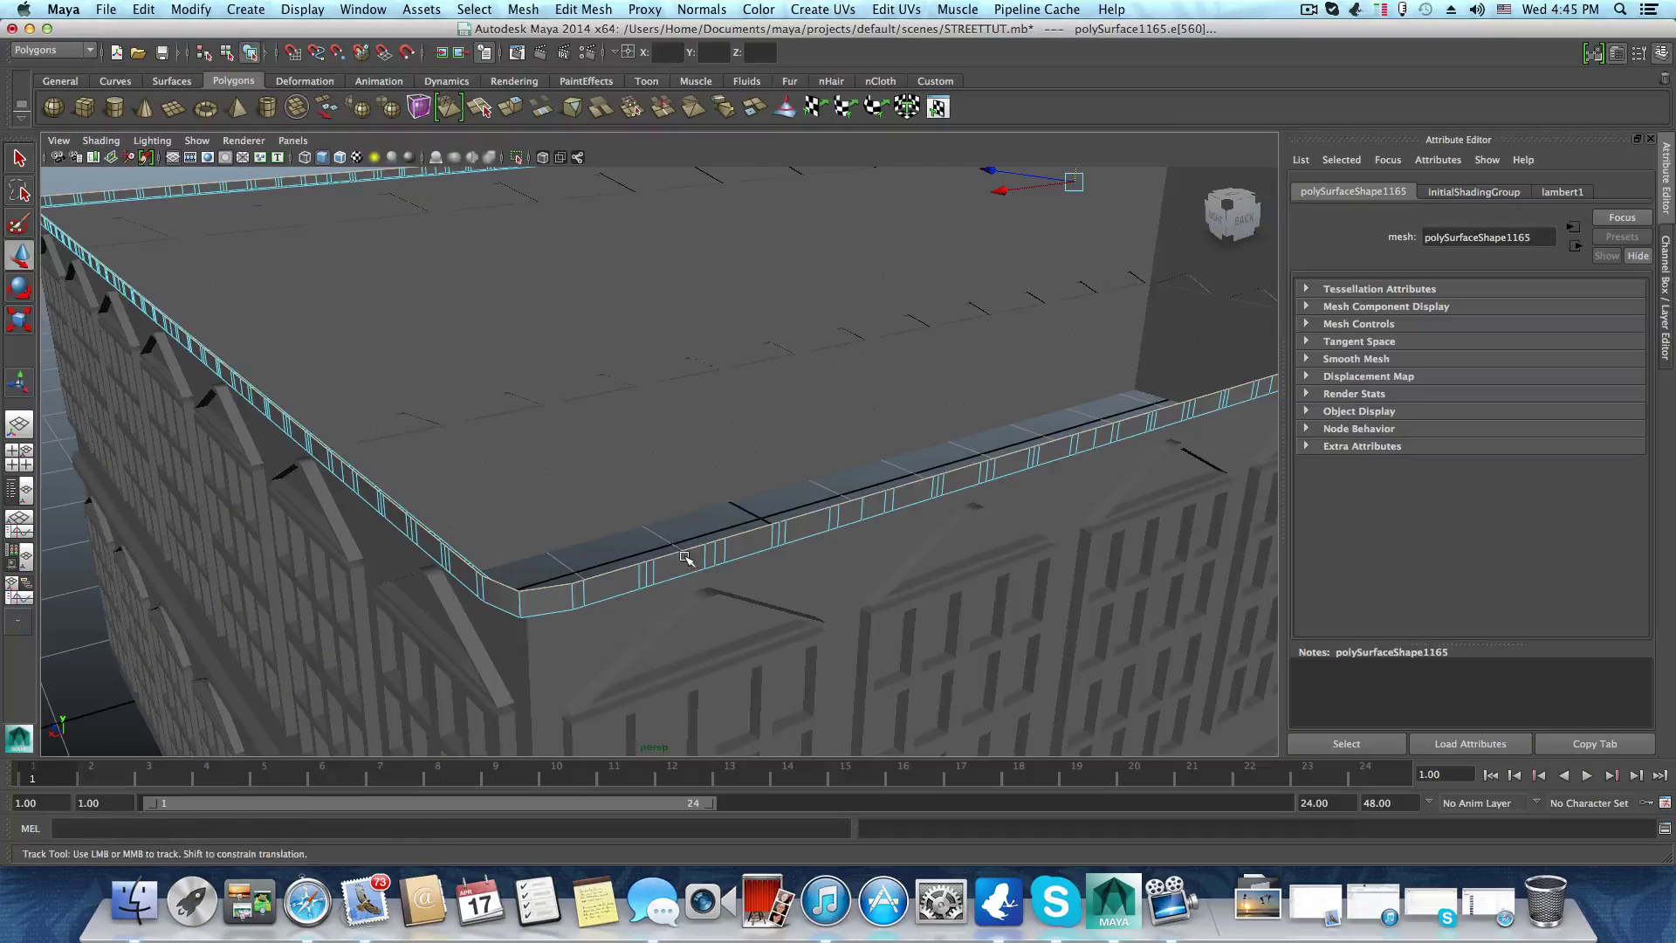
key(ctrl+e)
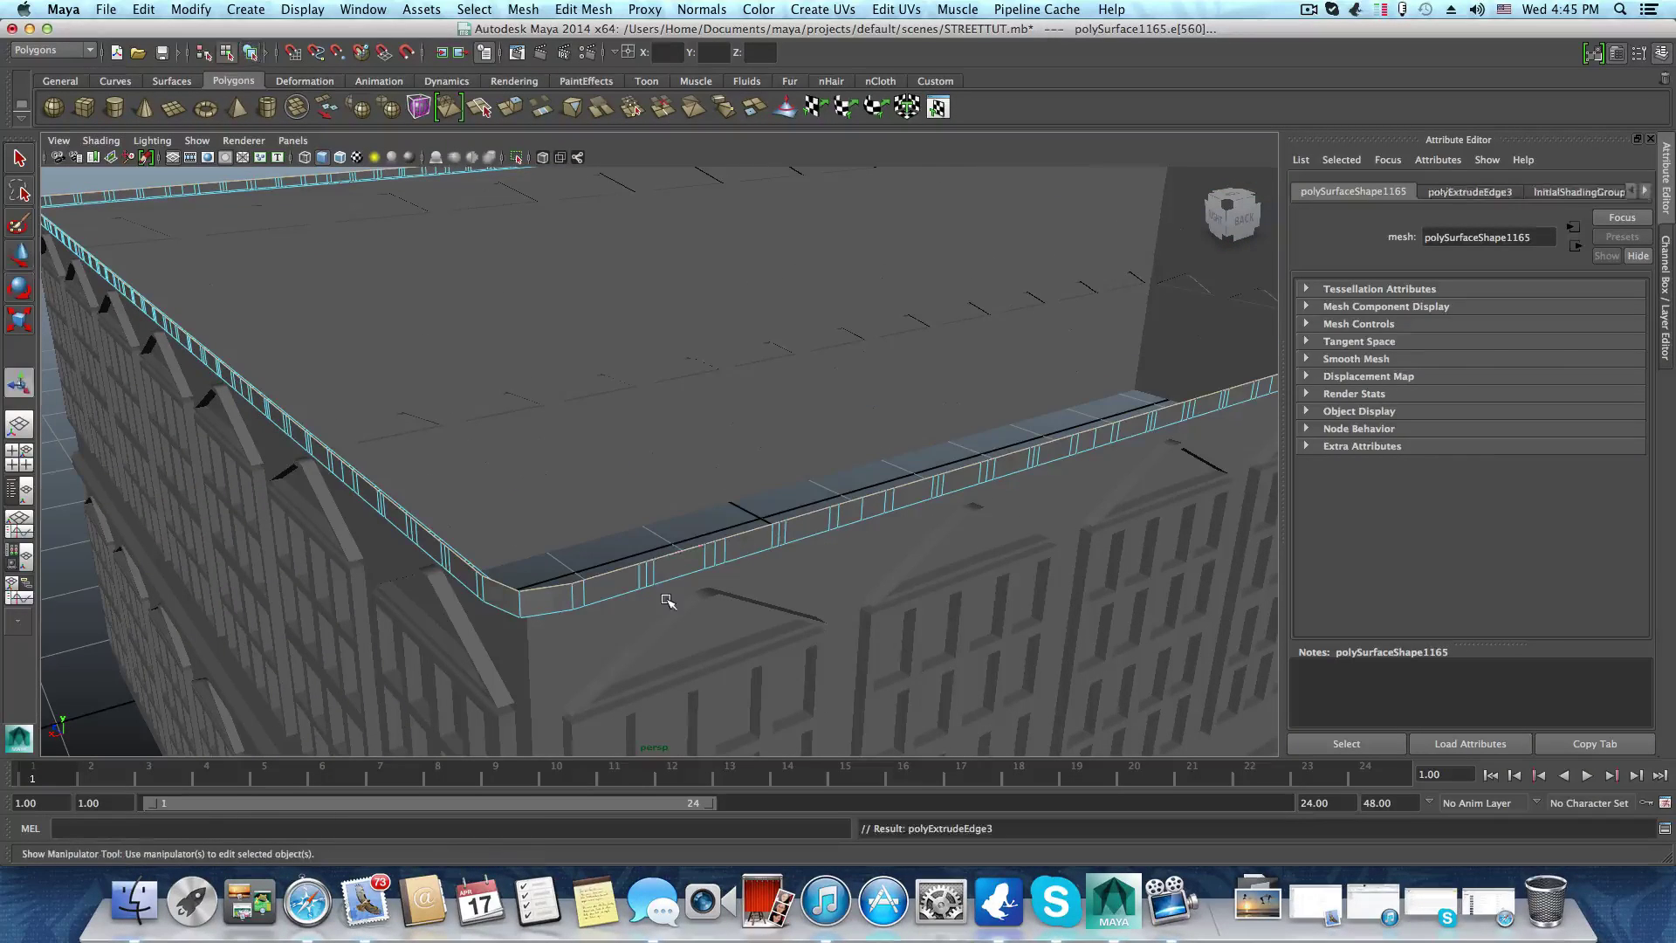
scroll(687, 573, down, 4)
mouse_move(687, 573)
alt+middle_down()
mouse_move(535, 621)
mouse_move(318, 647)
alt+middle_up()
mouse_move(577, 606)
alt+middle_down()
mouse_move(377, 635)
mouse_move(245, 623)
alt+middle_up()
alt+right_drag(820, 617, 908, 602)
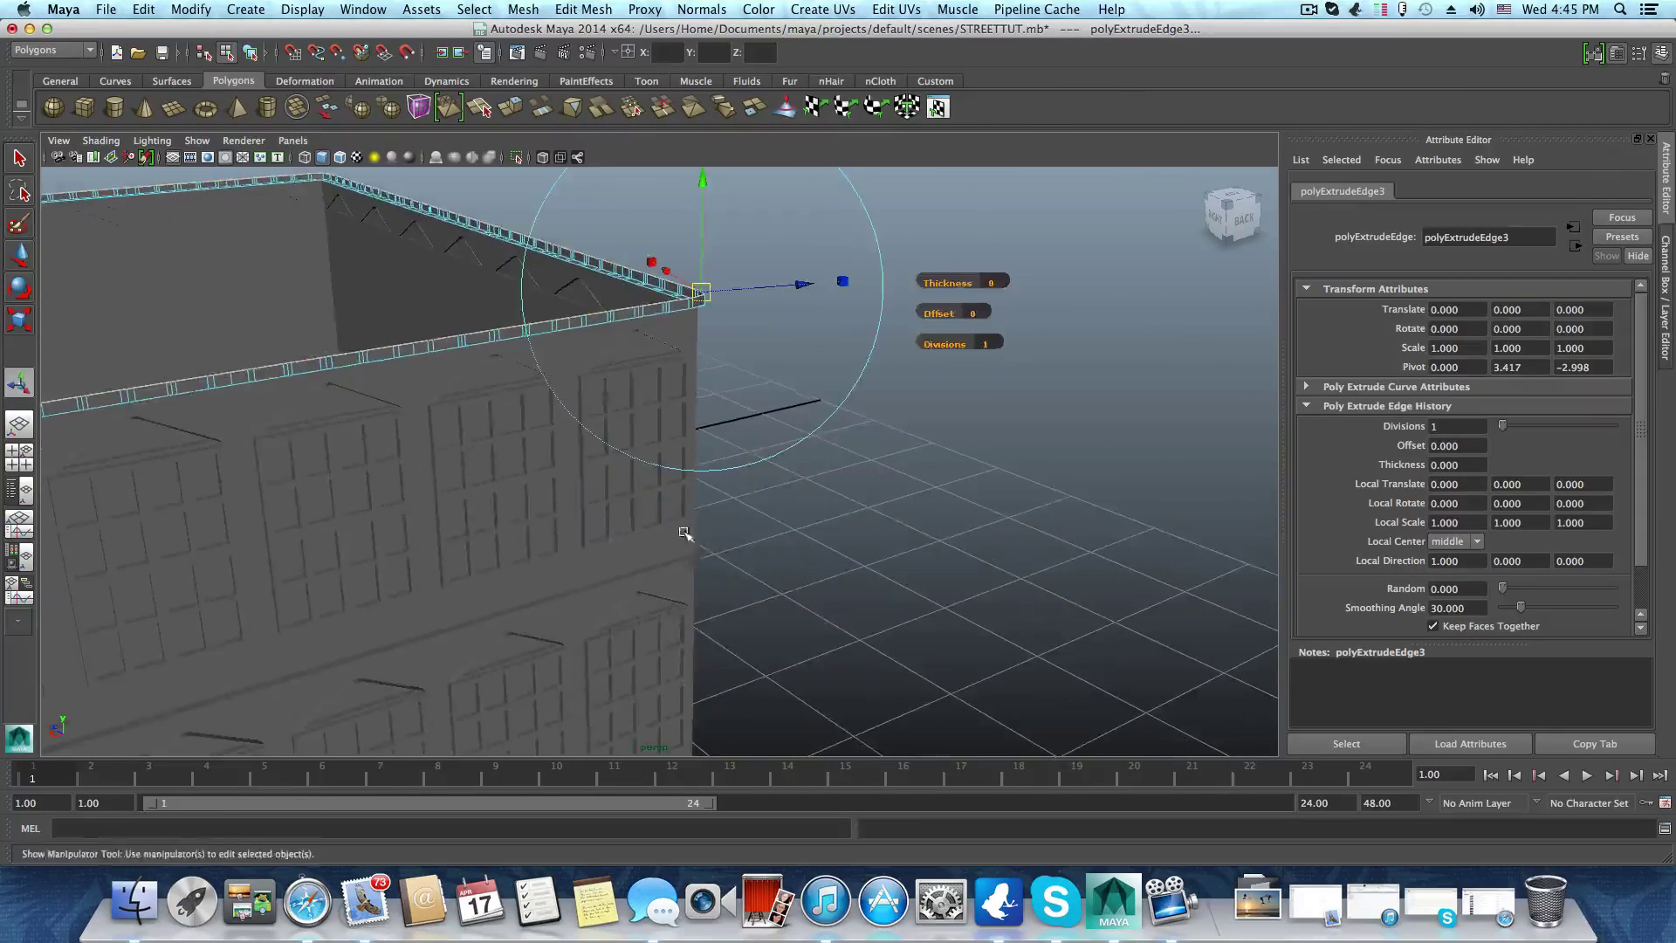
alt+middle_drag(684, 531, 656, 583)
alt+right_drag(692, 414, 955, 431)
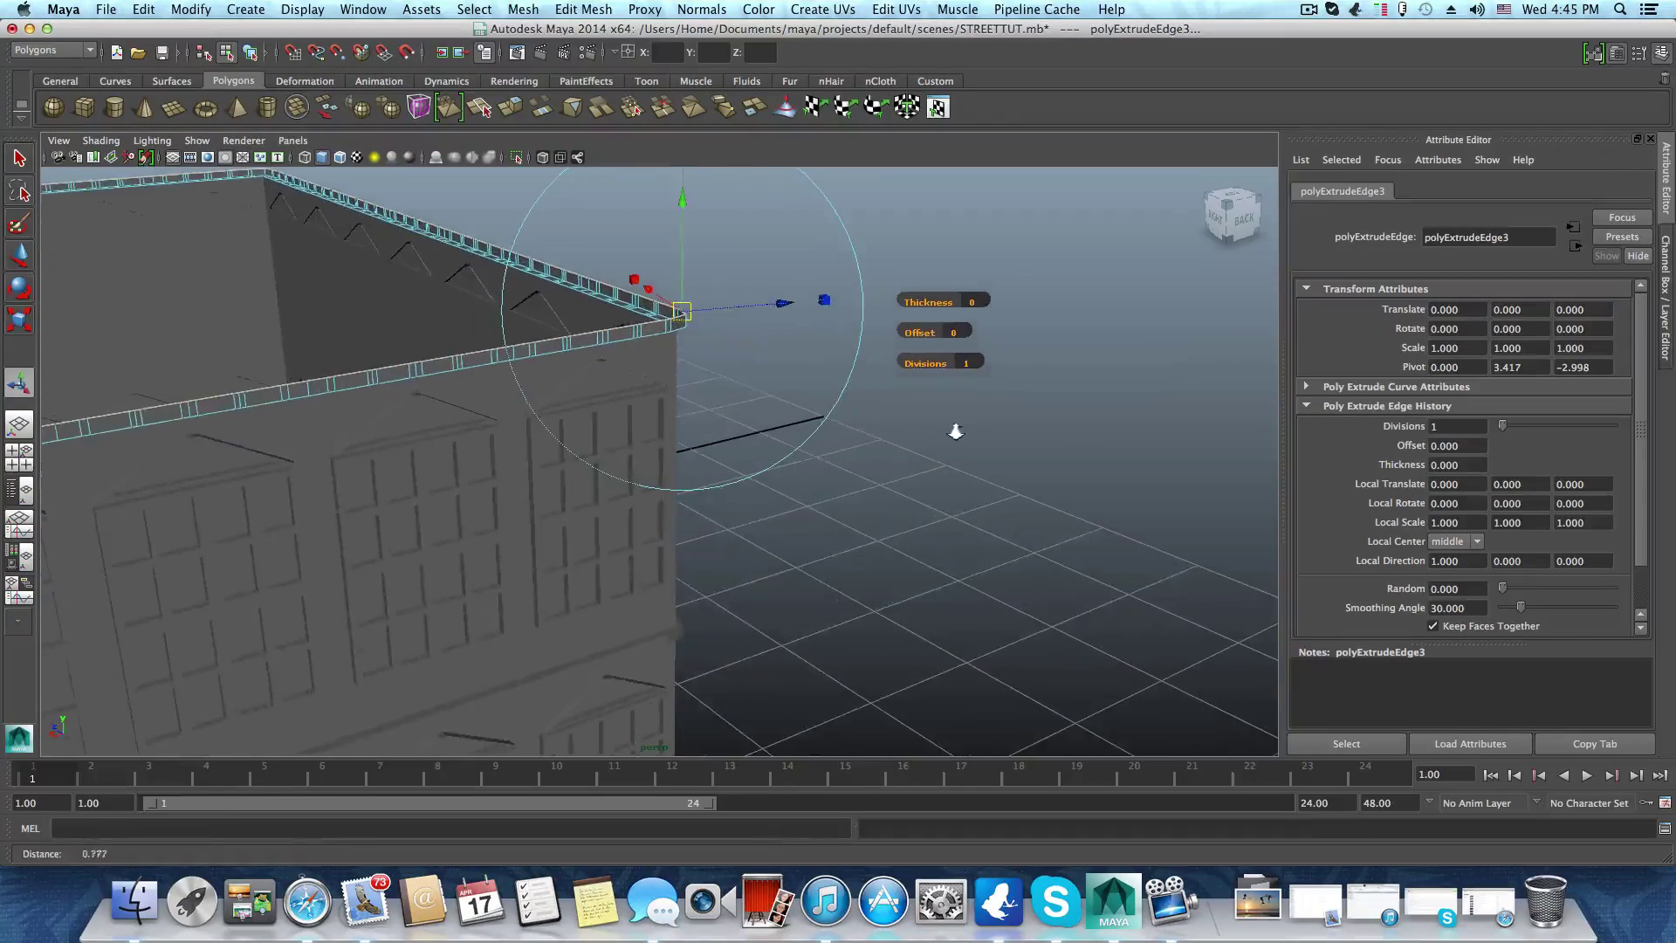
key(z)
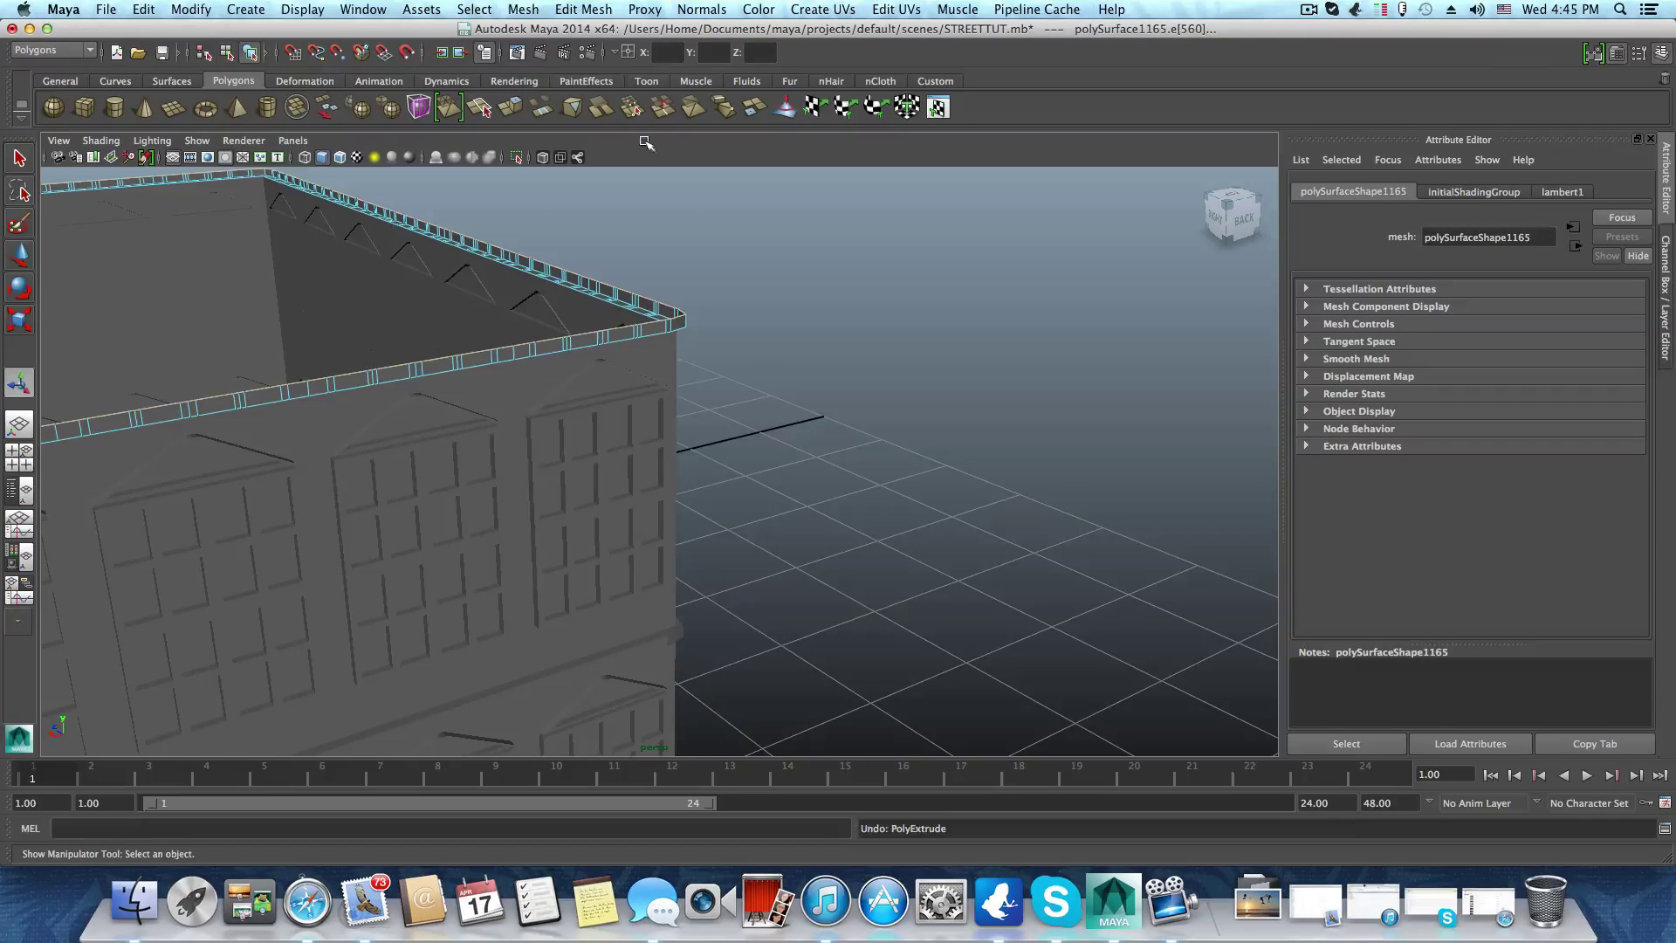
Extrude the ledge's top edge loop and pull it outward by 0.062
key(g)
alt+right_drag(678, 332, 744, 494)
alt+middle_drag(745, 494, 734, 628)
alt+right_drag(928, 481, 841, 448)
alt+middle_drag(792, 351, 802, 433)
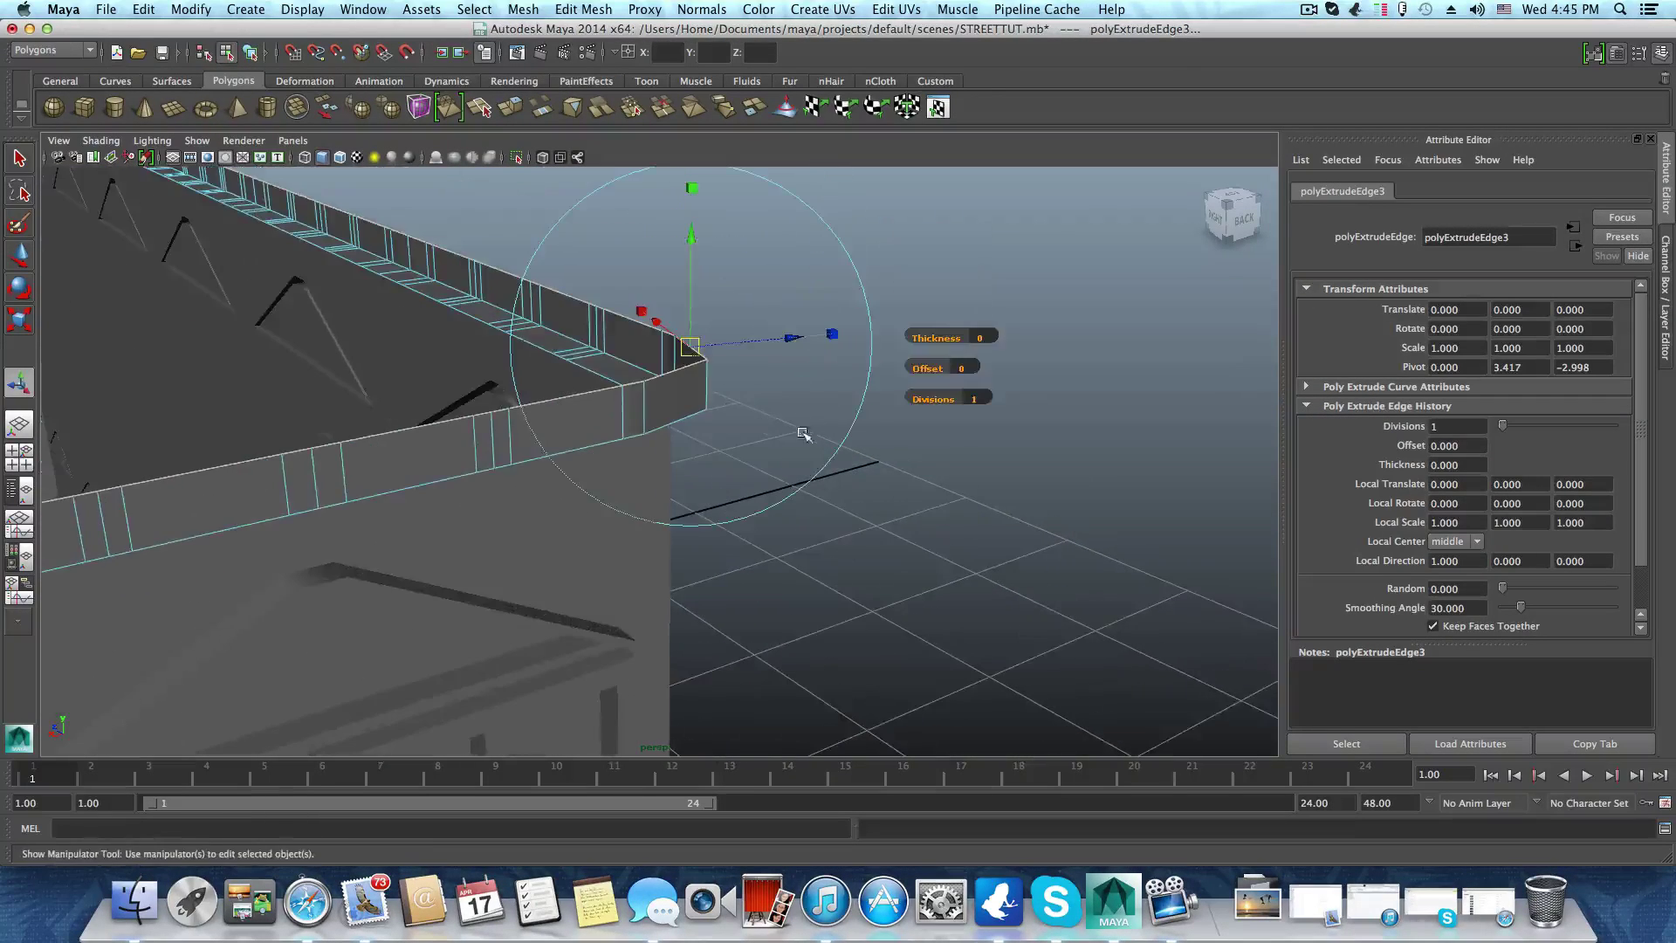
drag(796, 340, 844, 339)
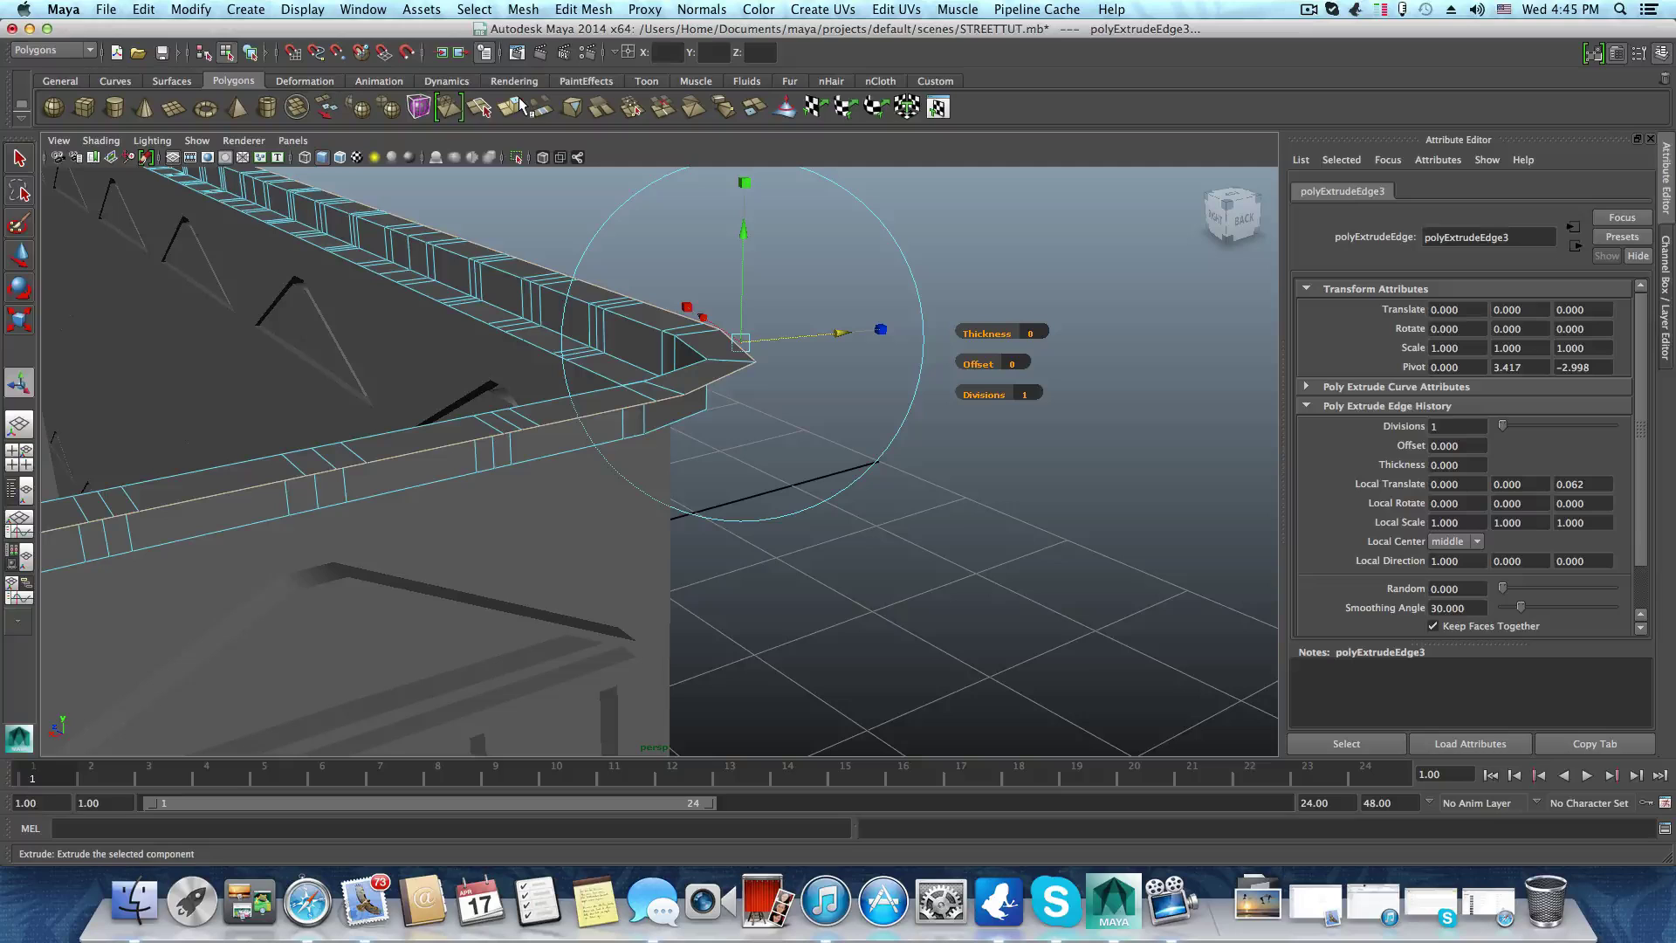
Extrude the outer edge loop once more and raise it by 0.029
key(g)
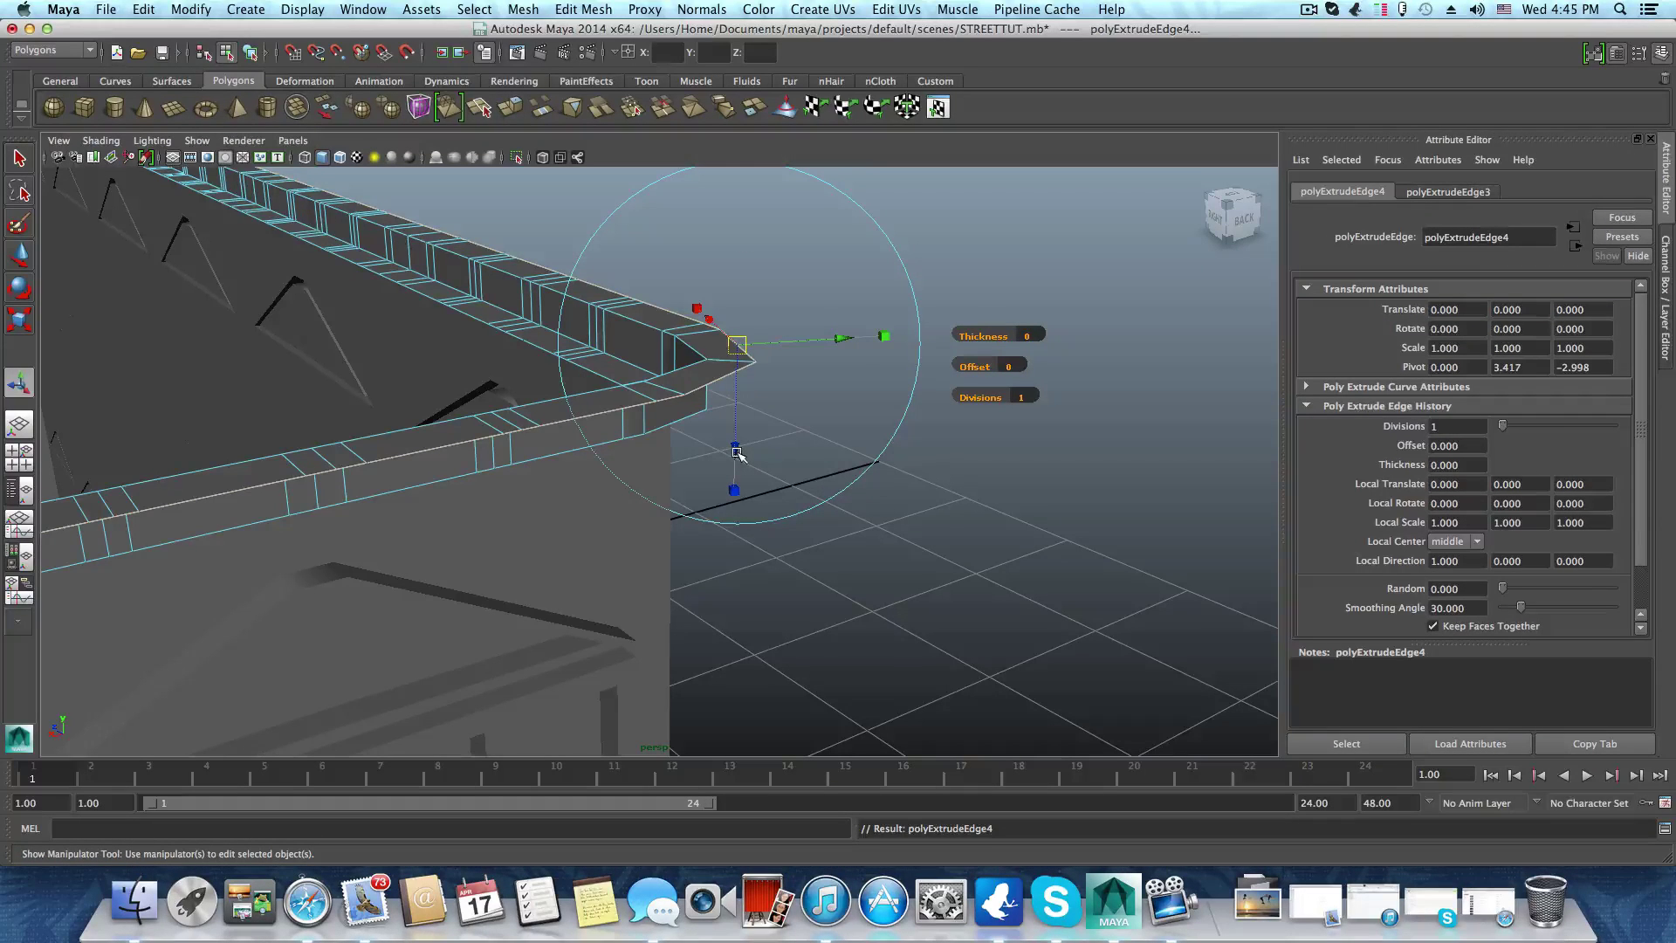
drag(736, 452, 736, 430)
scroll(737, 430, down, 6)
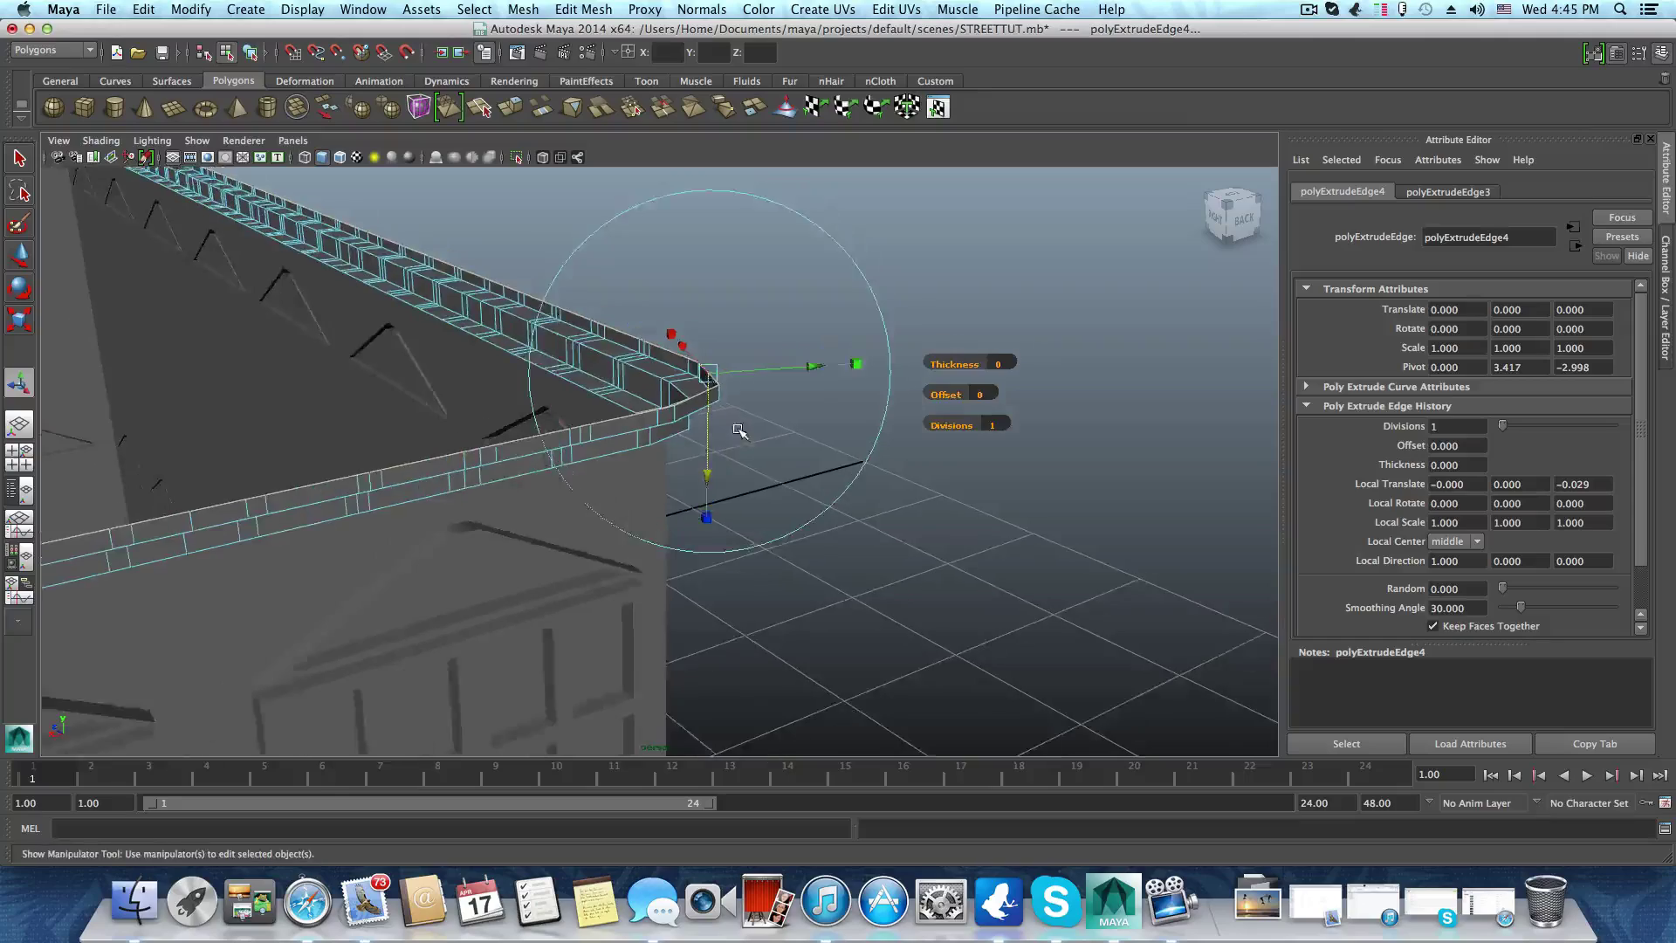
Examine the stepped ledge profile along the building's top edge and at its corners
scroll(735, 428, down, 5)
alt+middle_drag(400, 419, 924, 363)
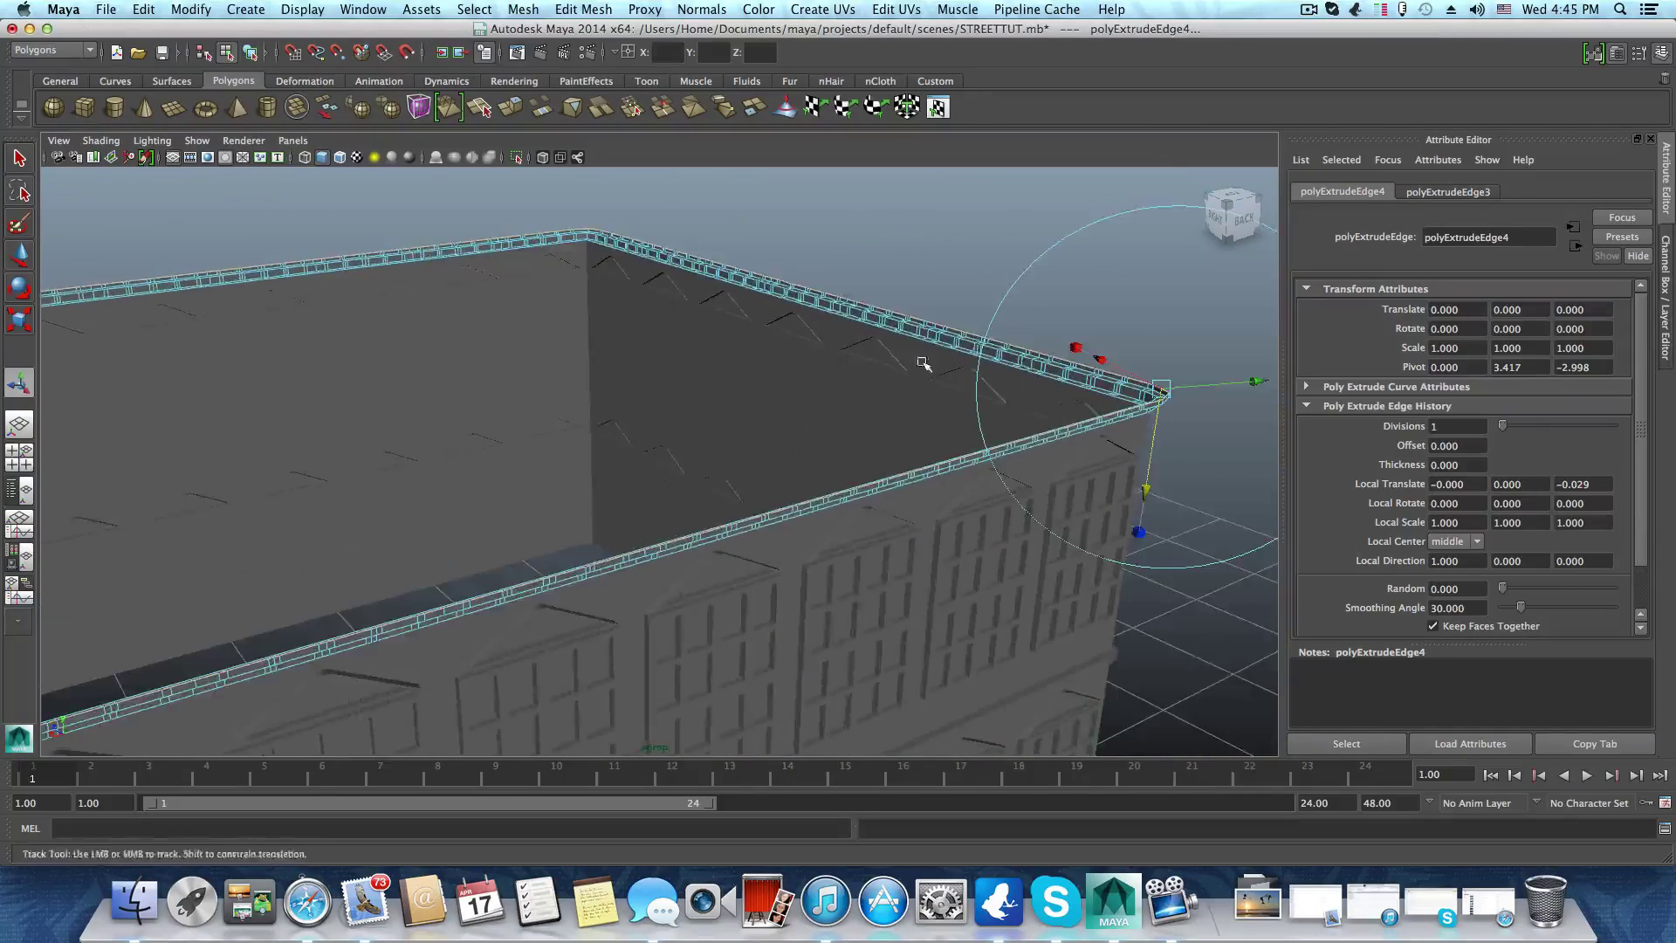
alt+middle_drag(671, 370, 924, 319)
scroll(587, 367, down, 5)
alt+middle_drag(588, 367, 927, 279)
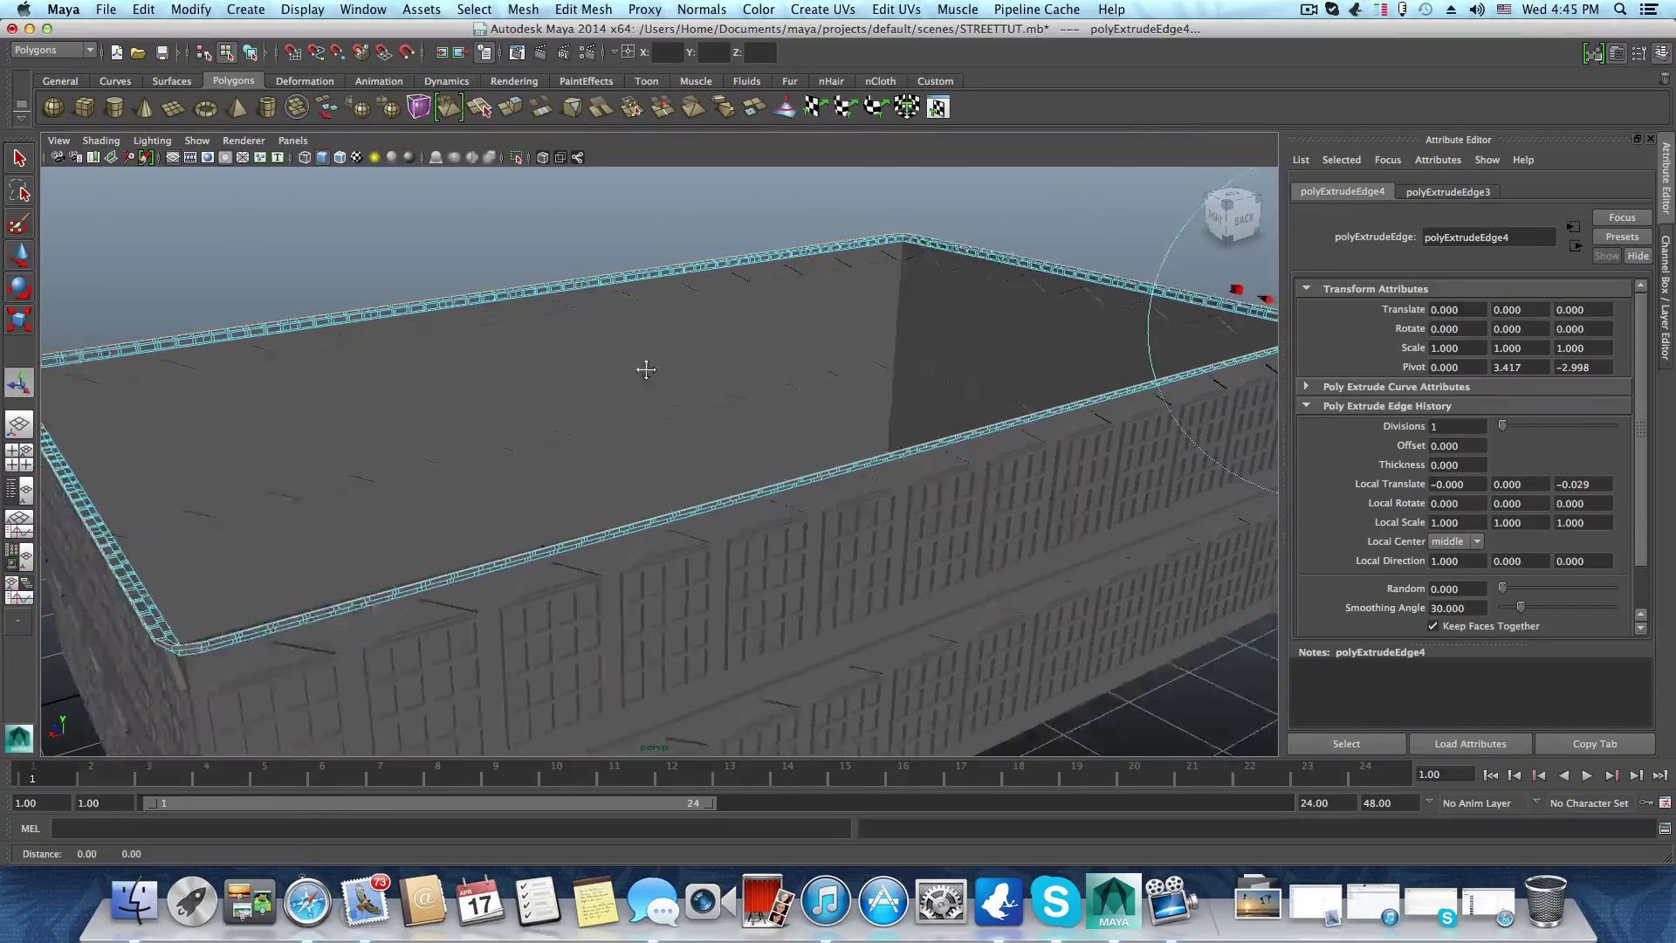
alt+middle_drag(643, 367, 751, 323)
alt+drag(274, 574, 209, 578)
alt+middle_drag(471, 528, 206, 557)
alt+middle_drag(394, 550, 893, 542)
alt+middle_drag(735, 491, 179, 543)
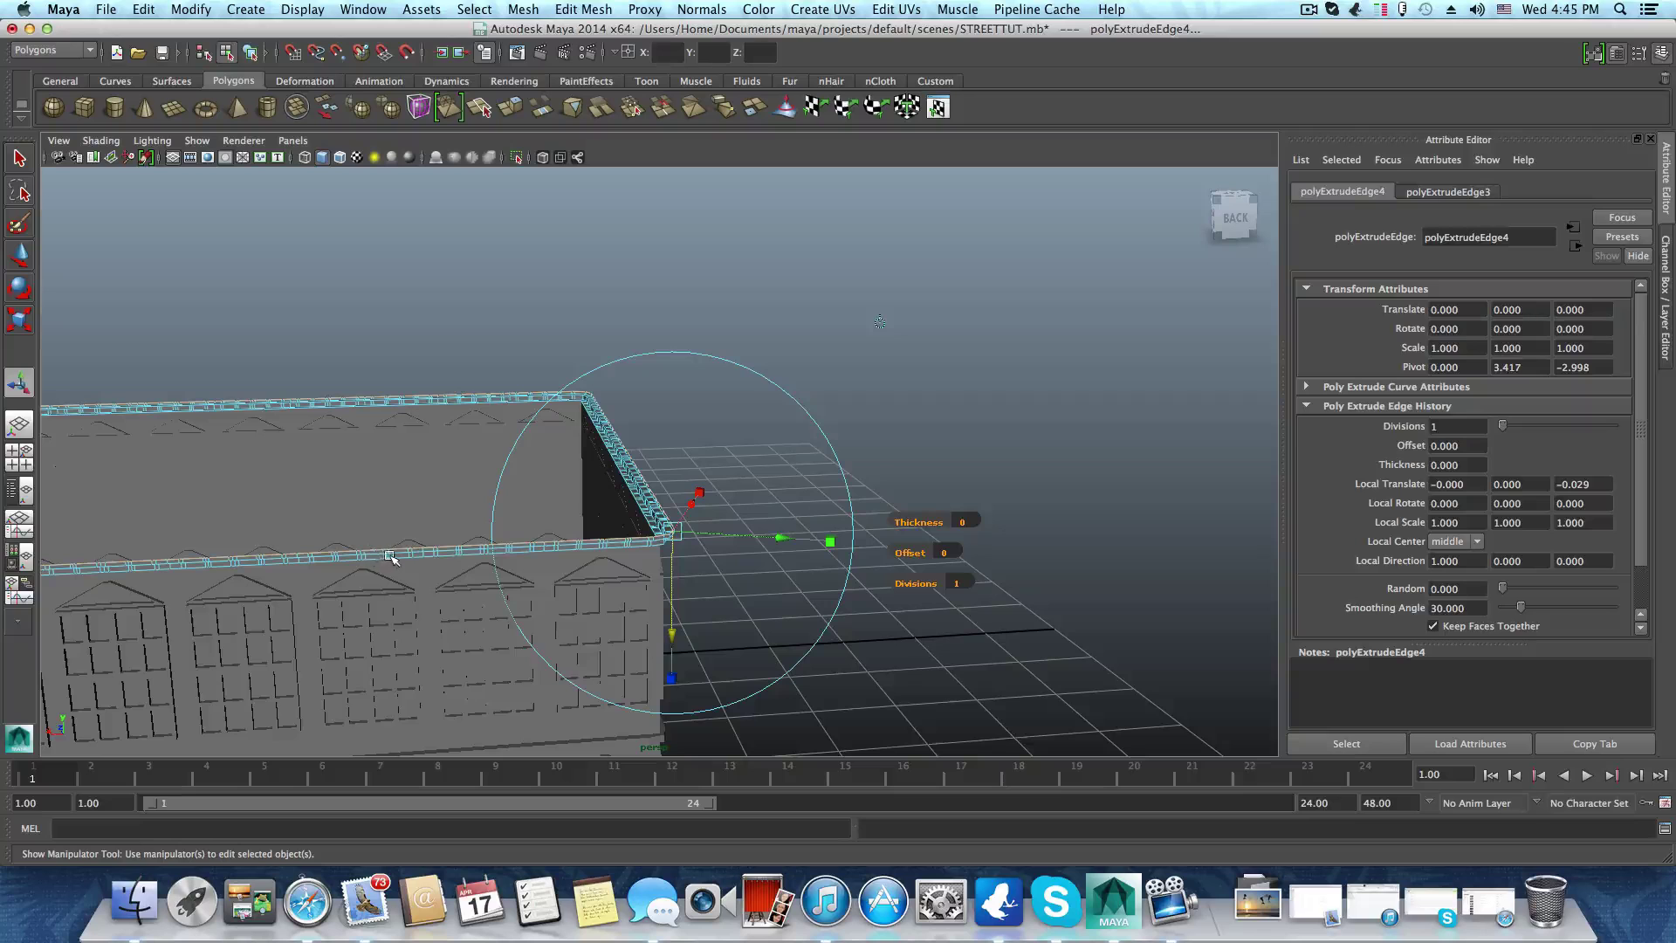
alt+drag(568, 573, 775, 578)
Undo the upward extrusion and the first outward offset, and pull the extruded edge loop outward by 0.072
key(z)
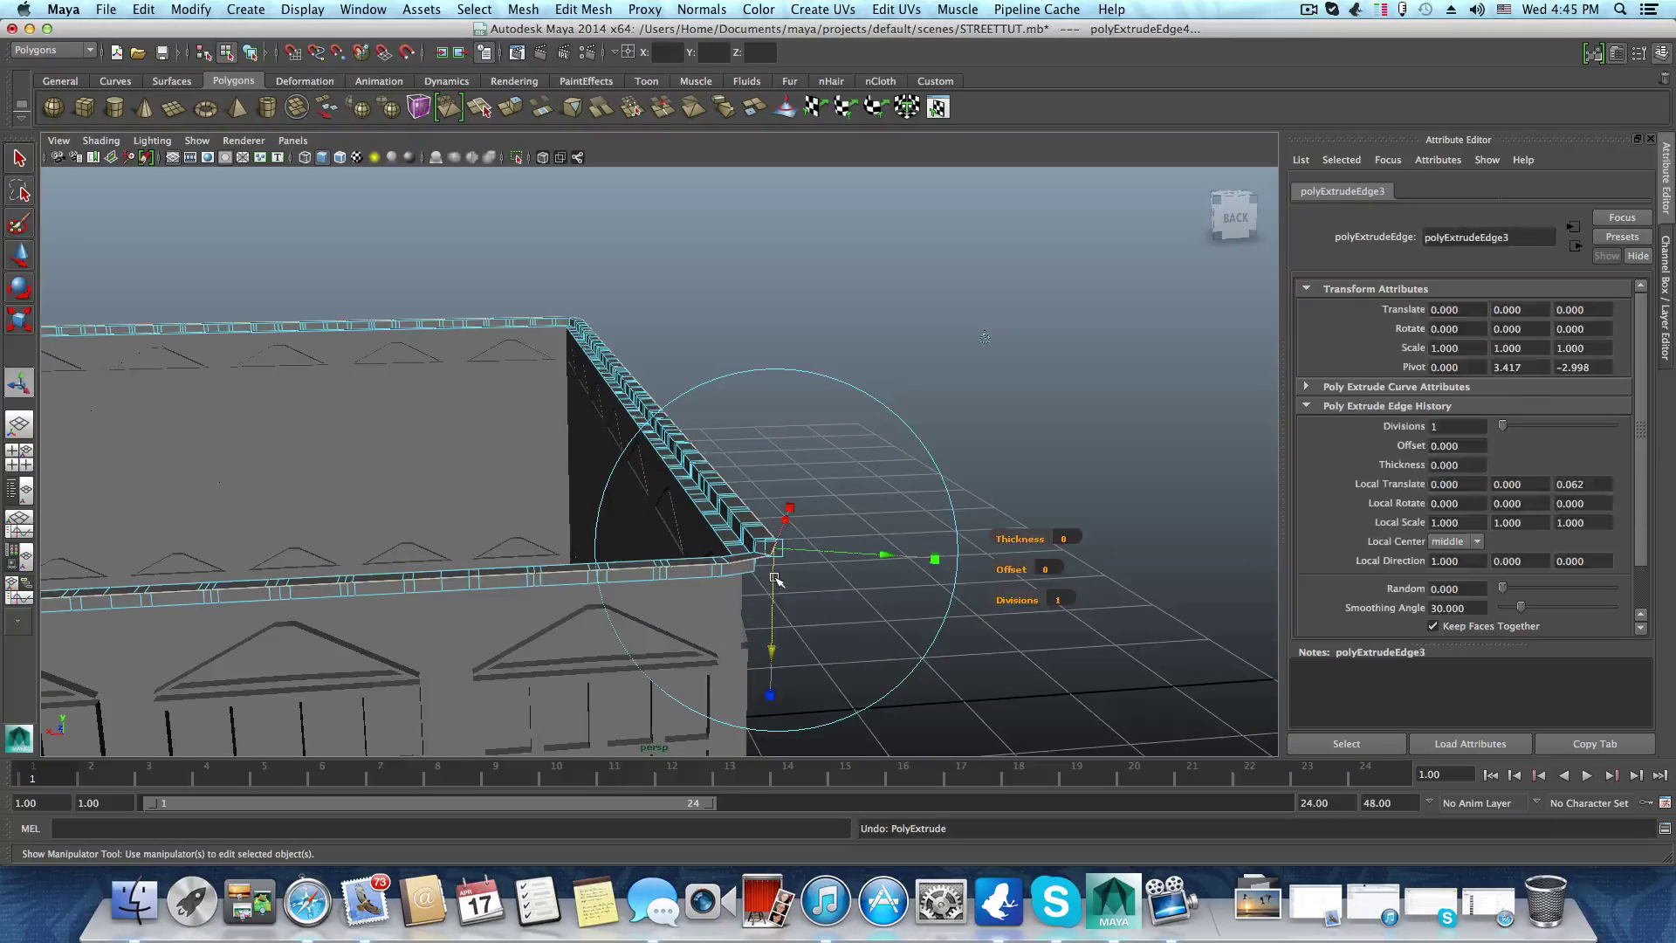
key(z)
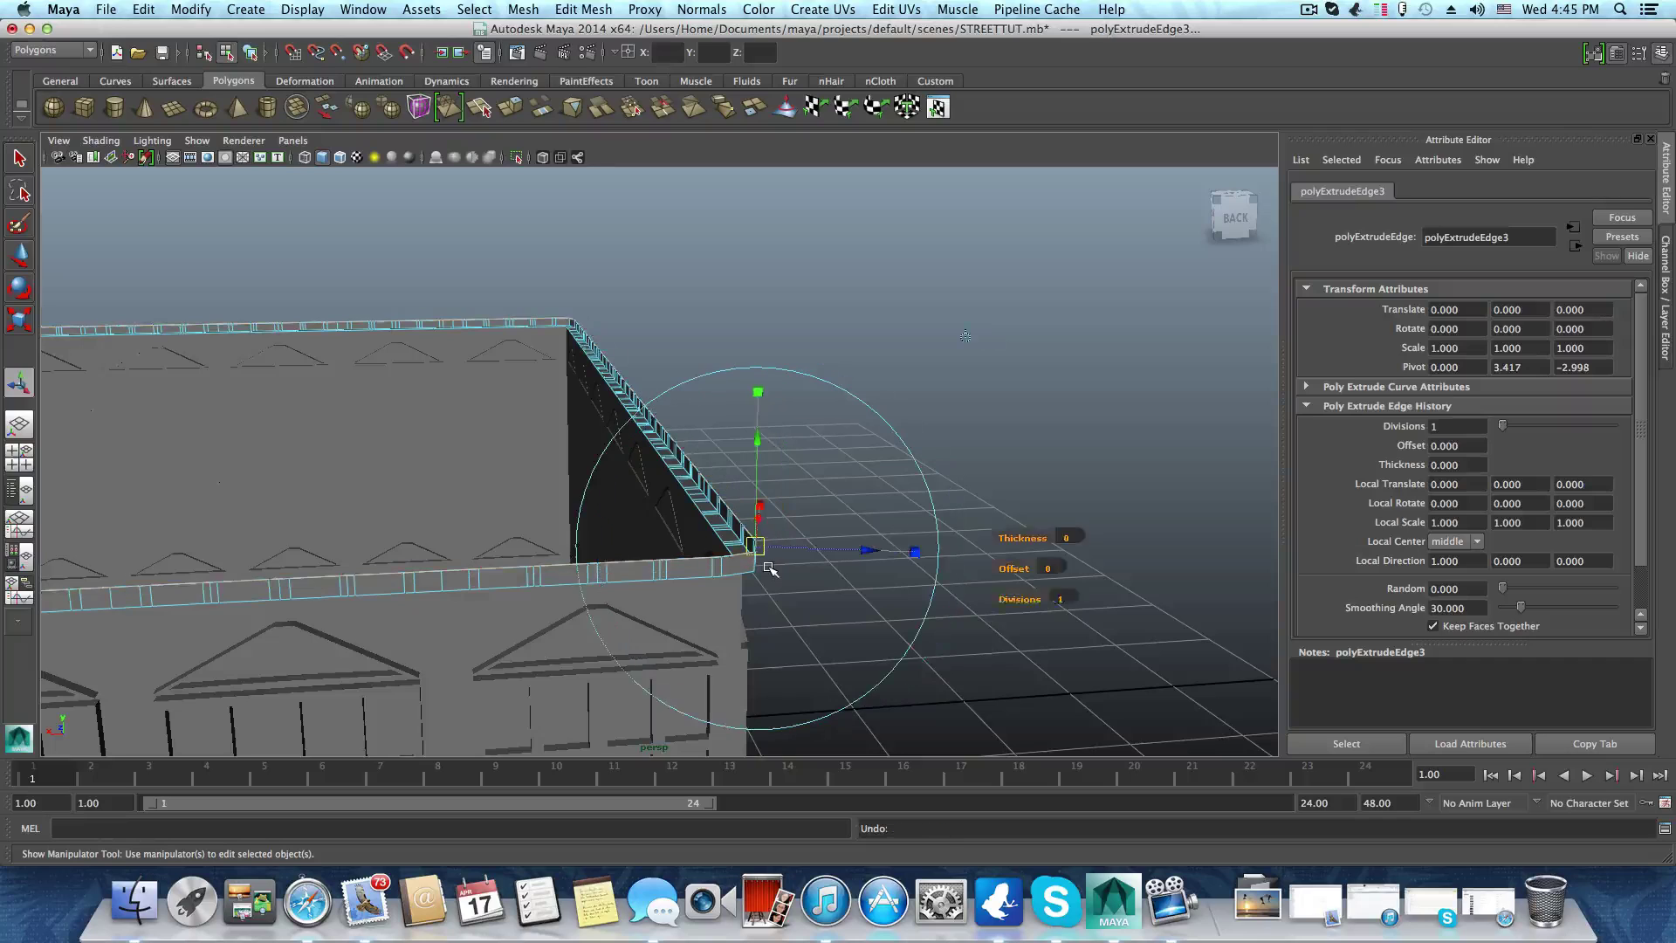
drag(870, 555, 894, 557)
drag(892, 551, 892, 552)
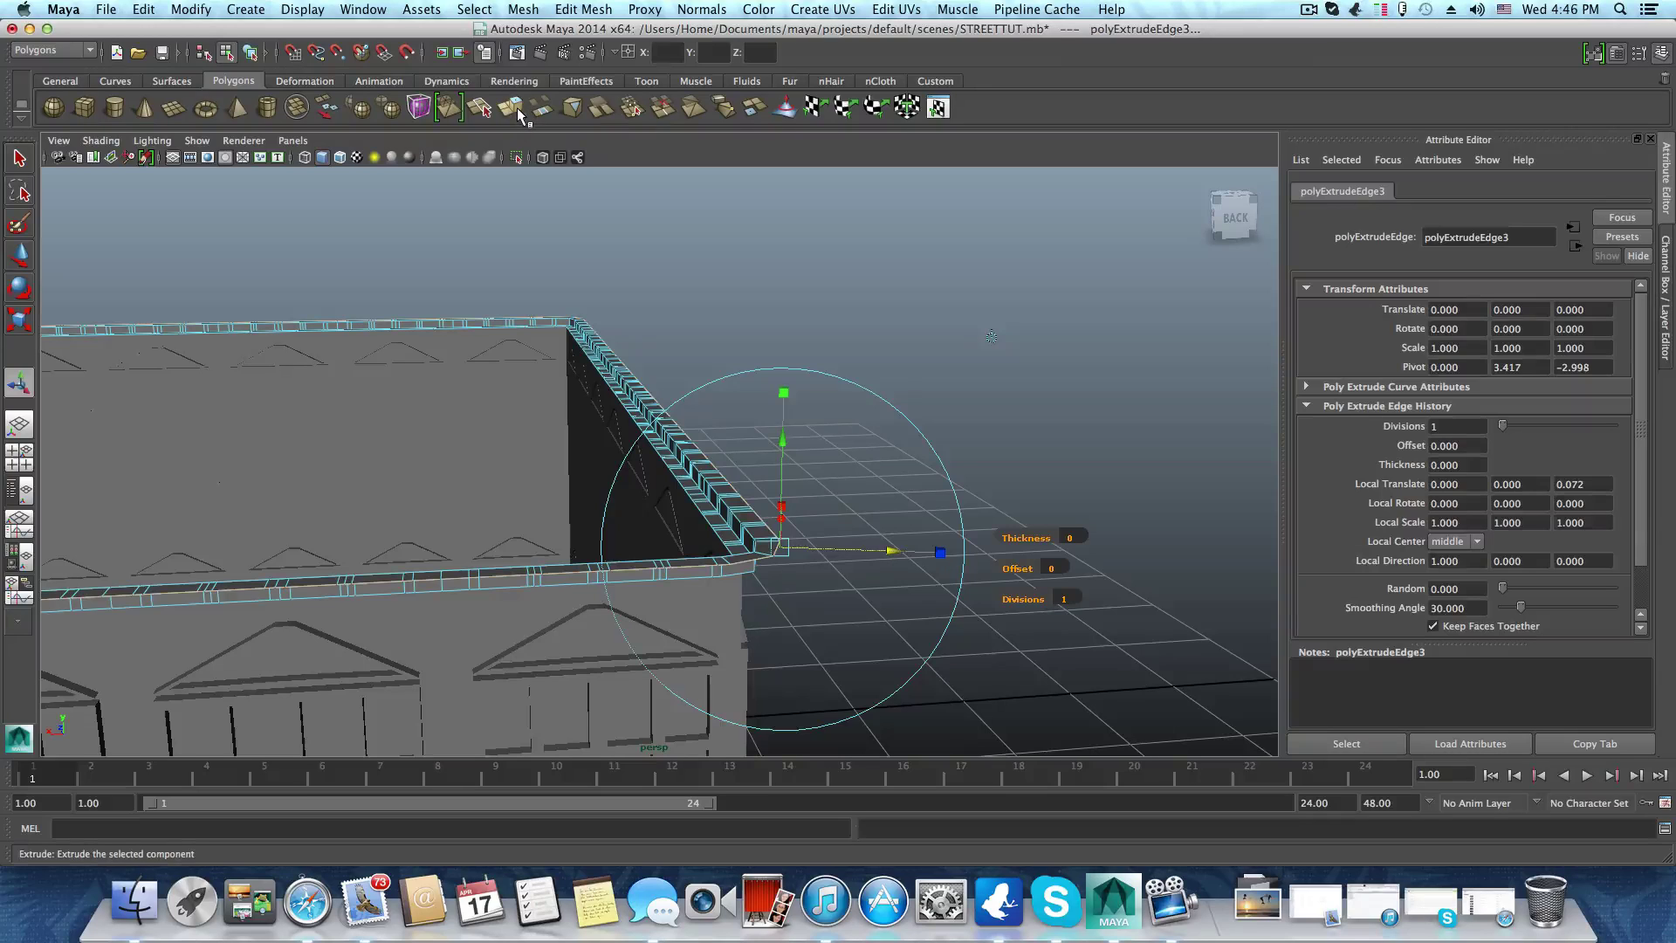
Extrude the outer edge loop again and raise it with the Move tool to a height of about 3.485
click(516, 110)
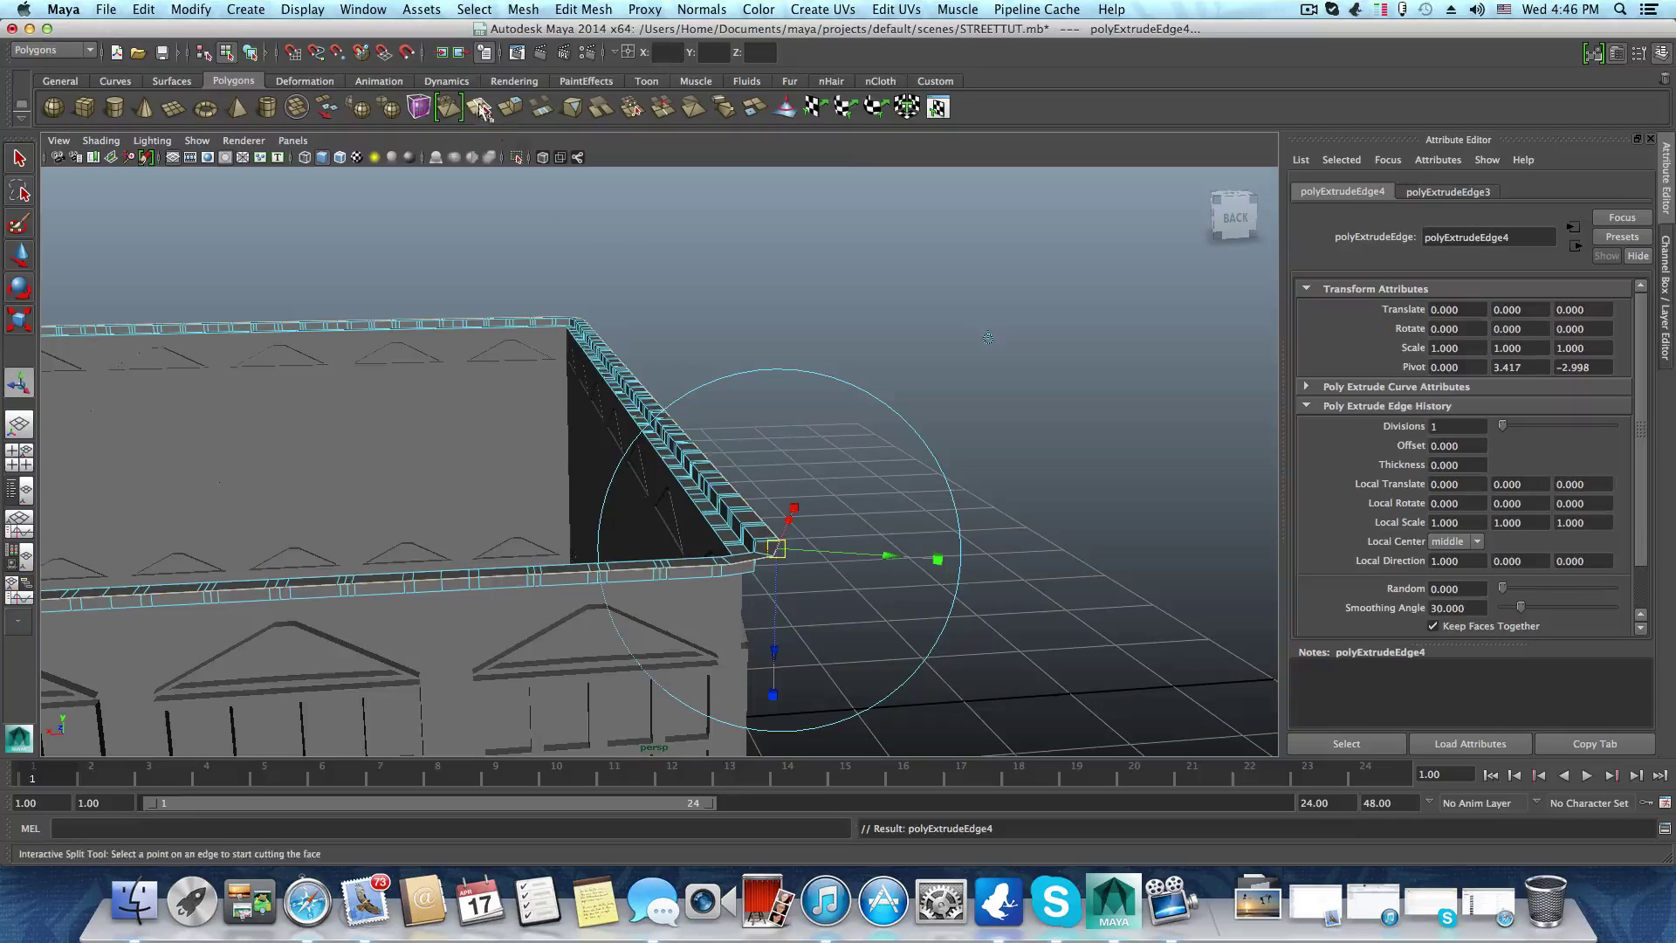
click(21, 255)
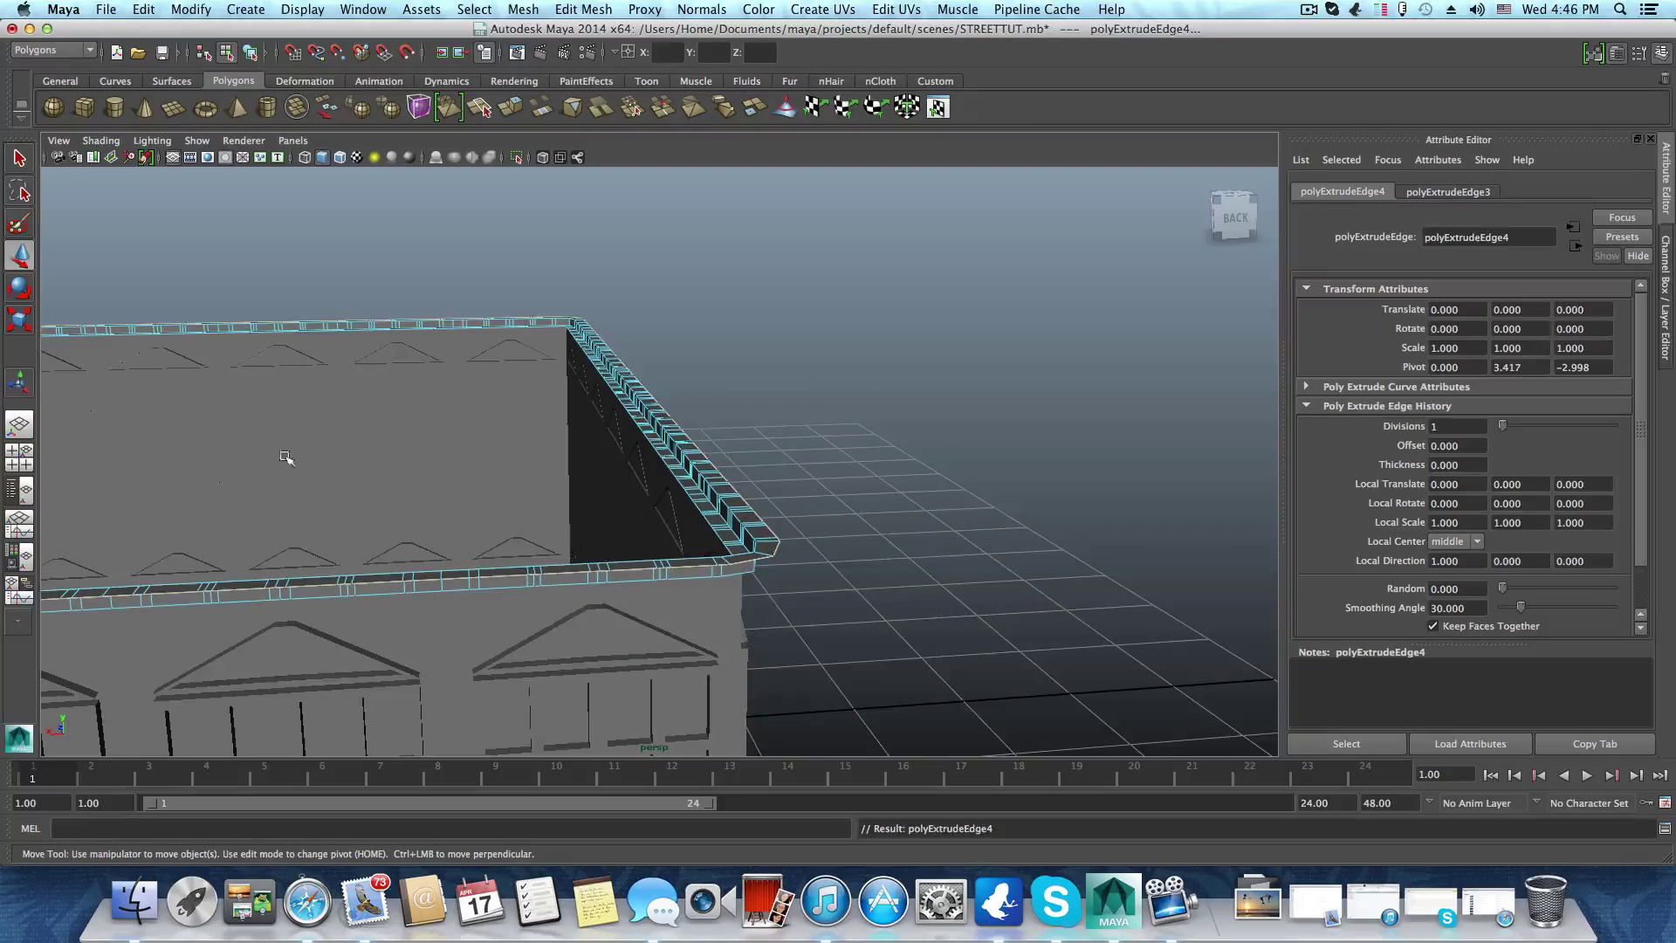
alt+right_drag(285, 456, 164, 461)
alt+middle_drag(164, 461, 660, 502)
drag(628, 401, 809, 578)
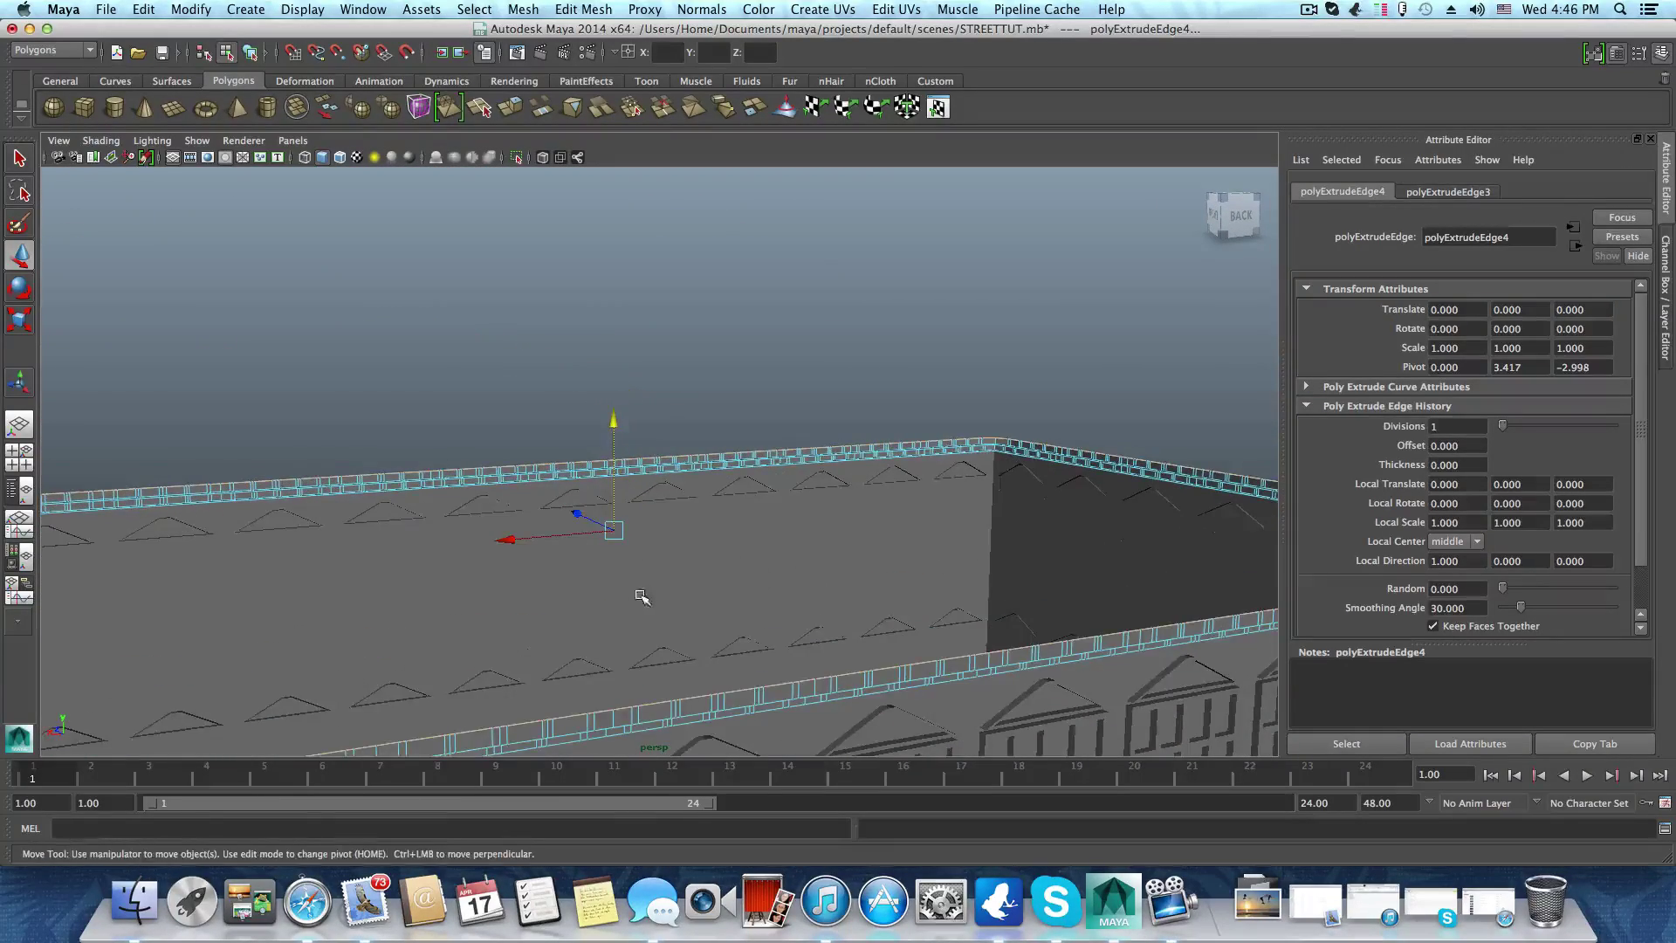
Extrude the raised edge loop and pull it outward by 0.086 to form a second step
alt+drag(642, 597, 681, 594)
click(513, 107)
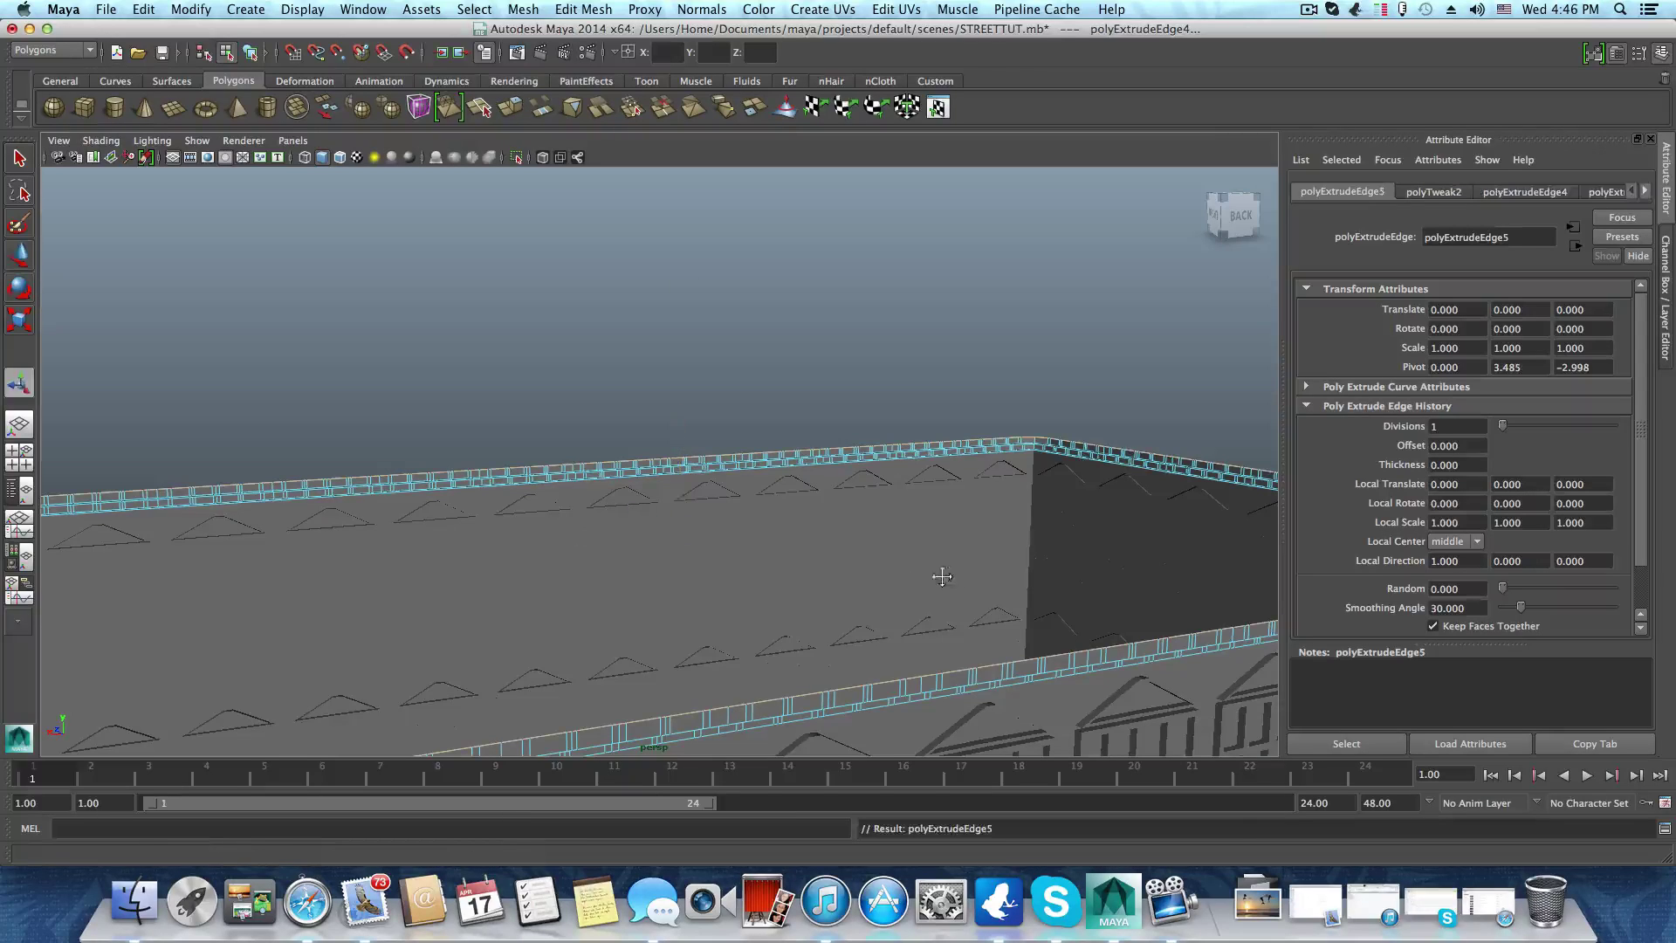
alt+middle_drag(942, 576, 411, 527)
alt+middle_drag(1135, 555, 699, 573)
alt+right_drag(699, 572, 1032, 545)
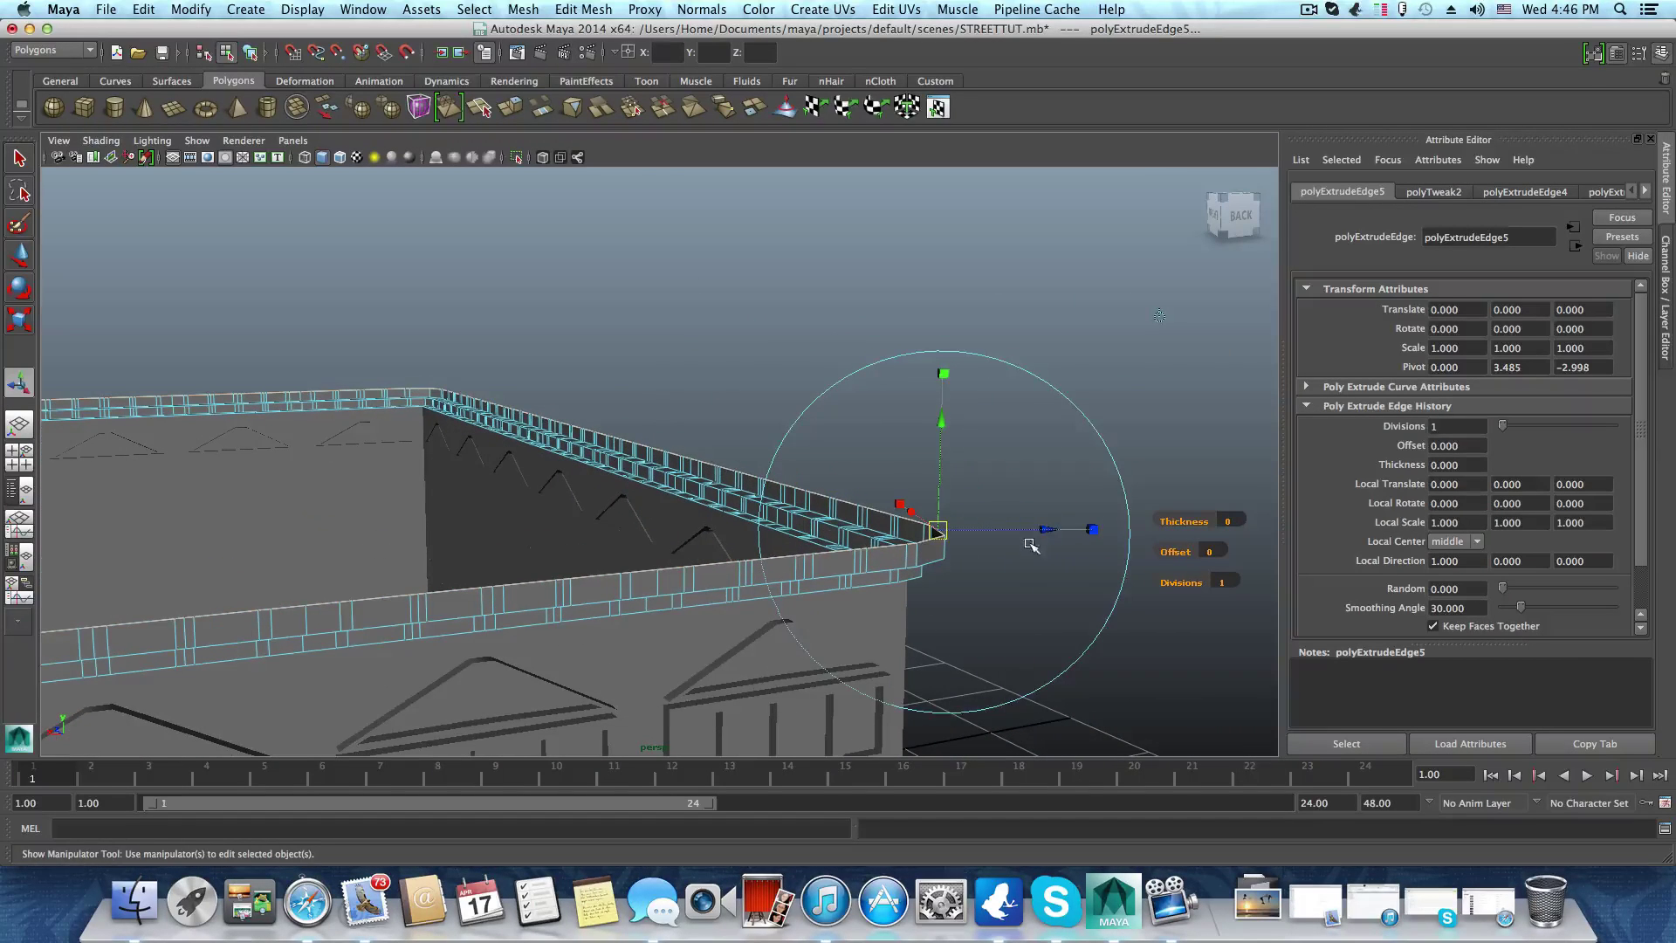
drag(1047, 529, 1076, 534)
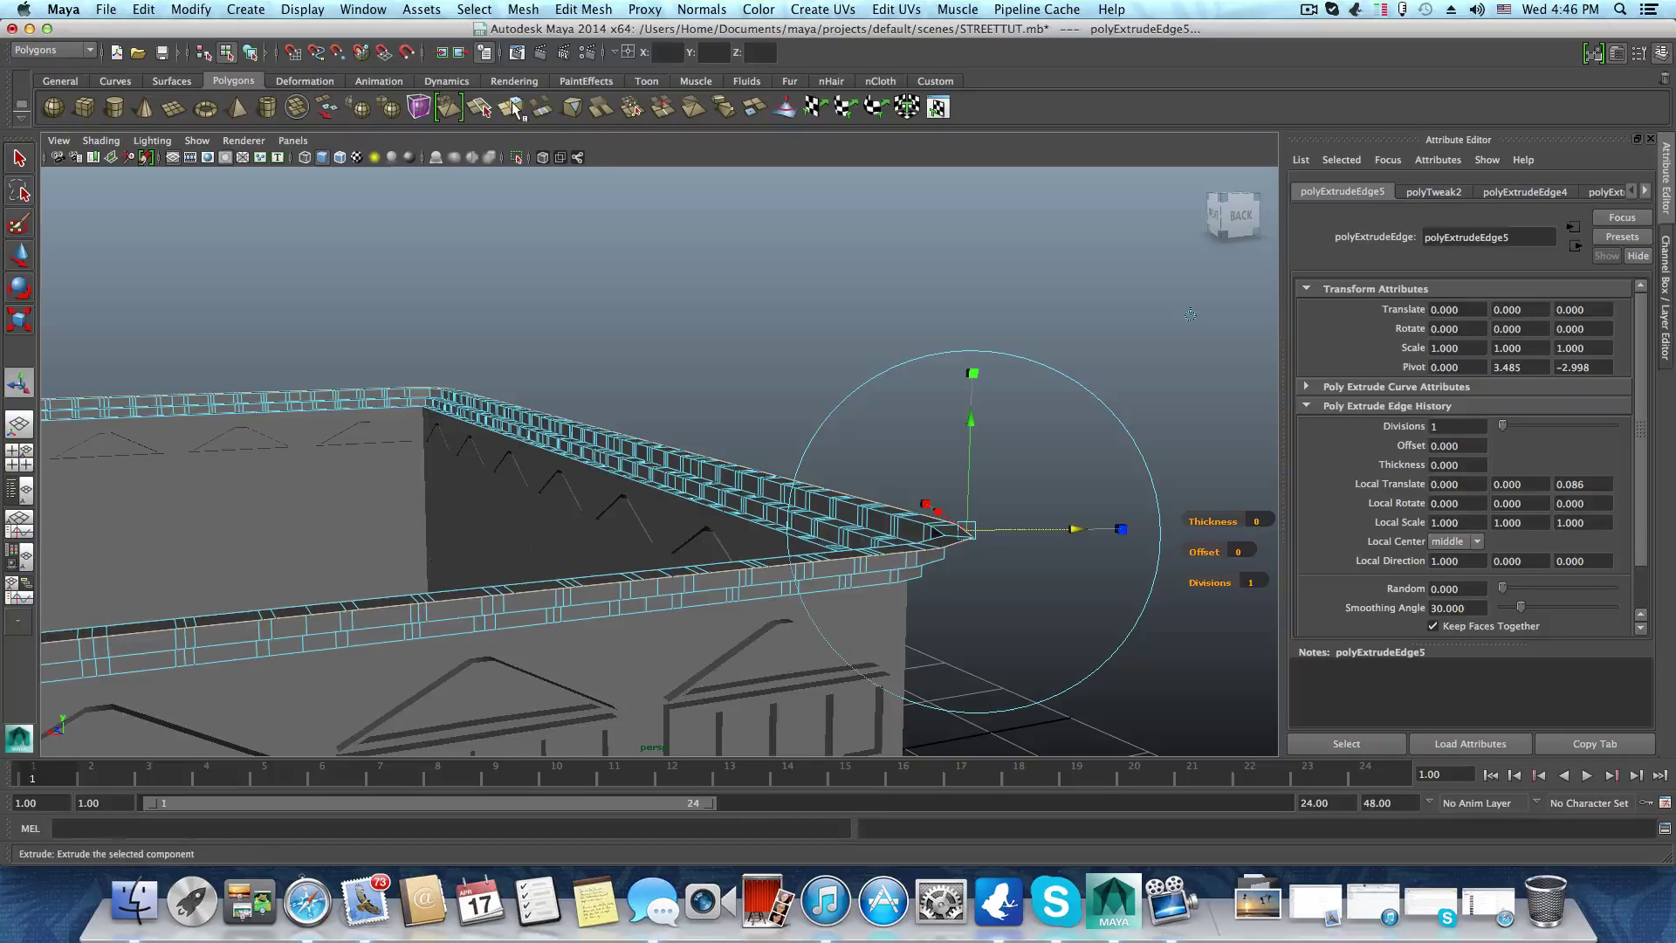
Extrude the second step's outer edge loop and raise it by 0.050
click(512, 104)
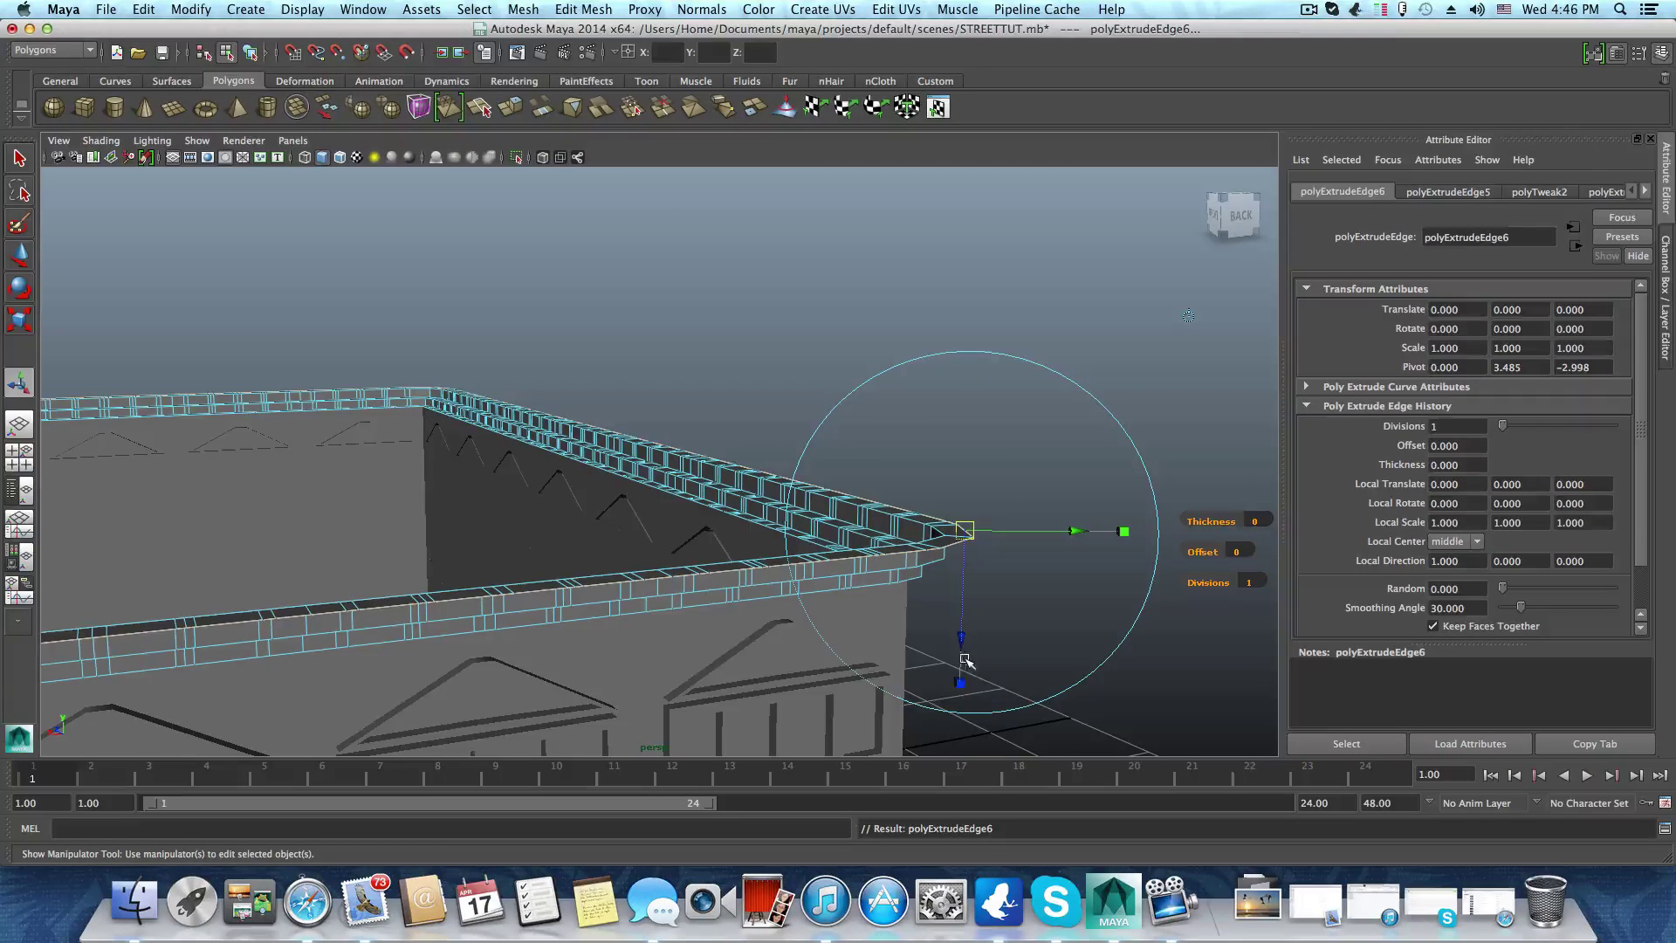
drag(961, 644, 961, 631)
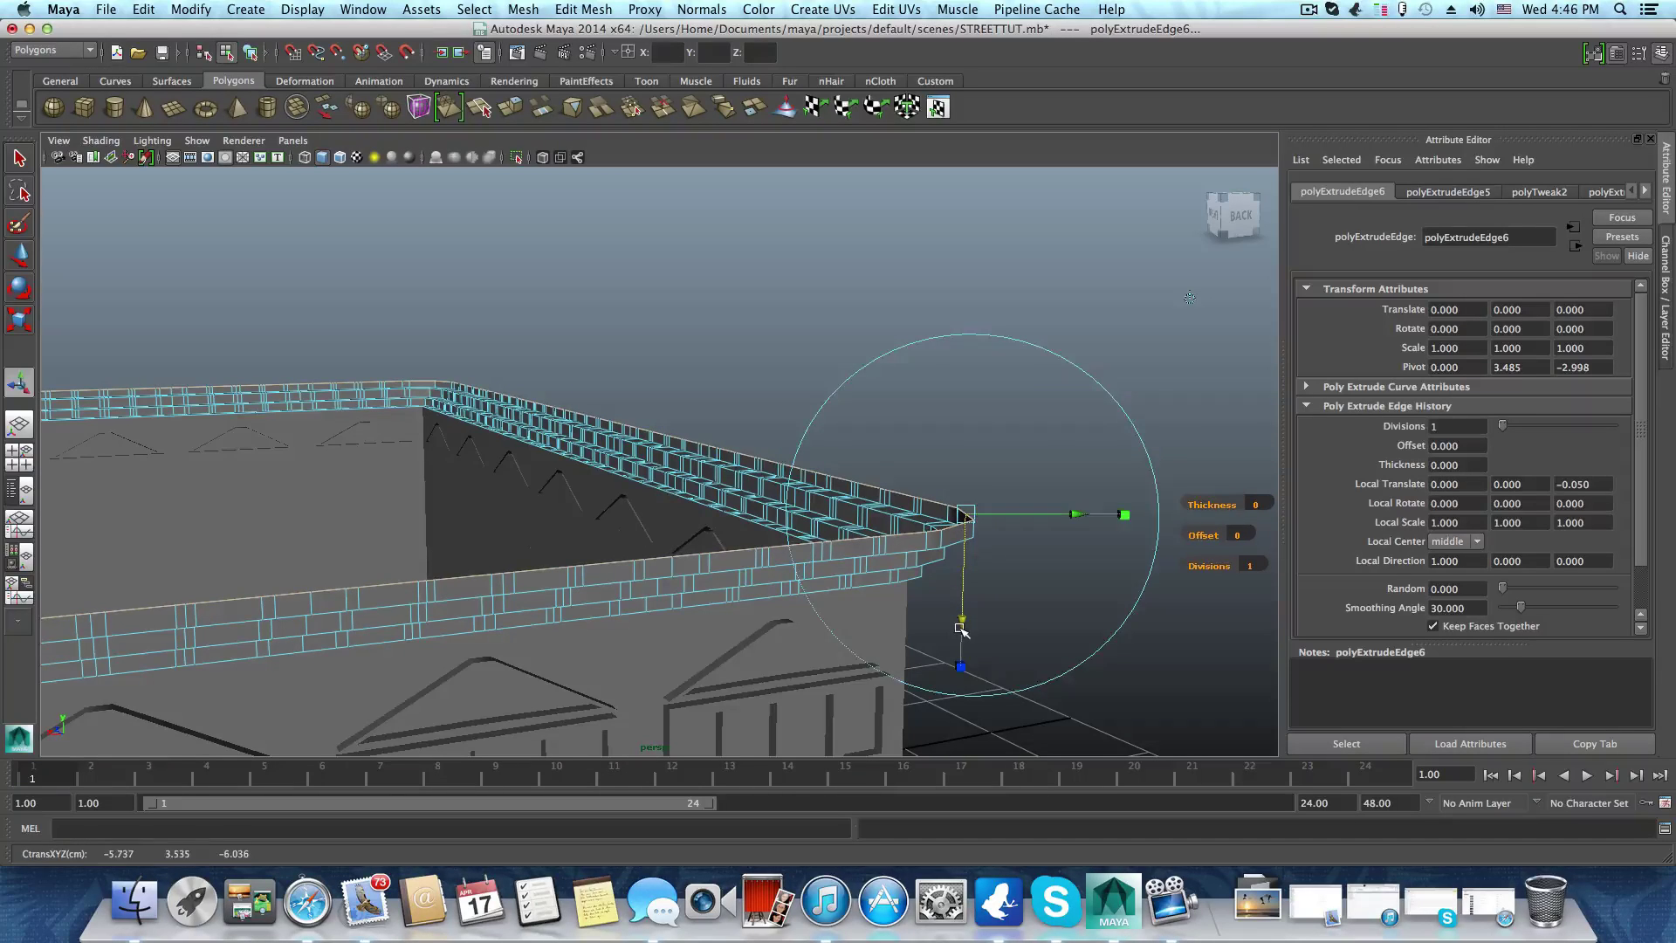
alt+right_drag(925, 619, 742, 600)
alt+middle_drag(742, 601, 830, 616)
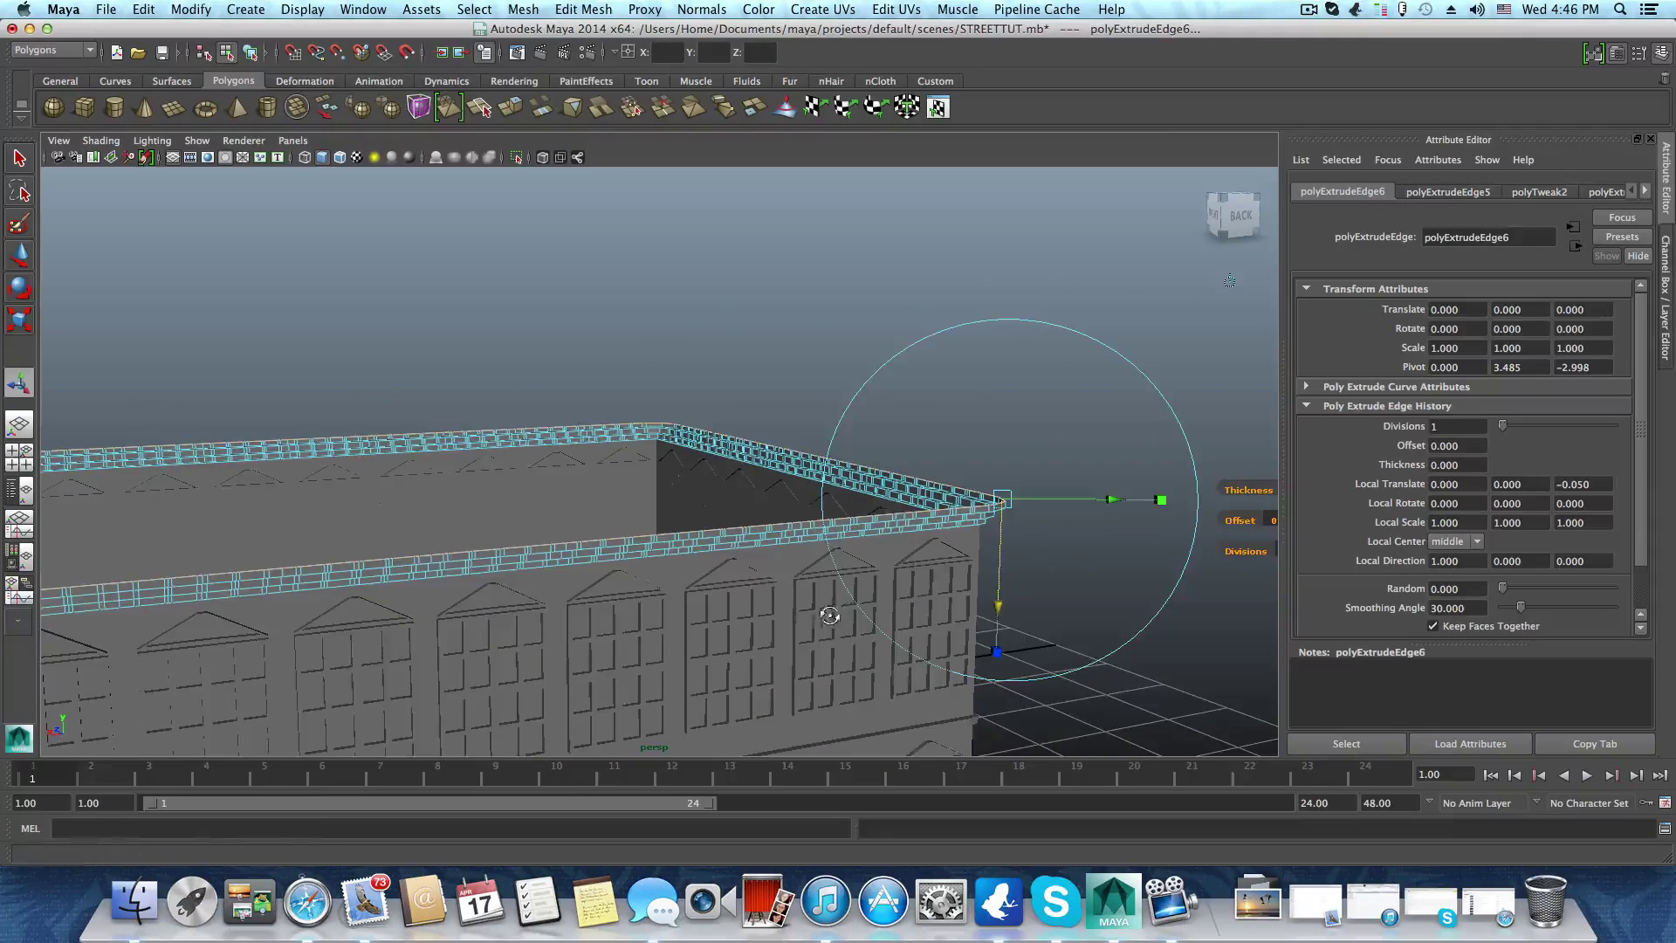
alt+drag(830, 616, 709, 622)
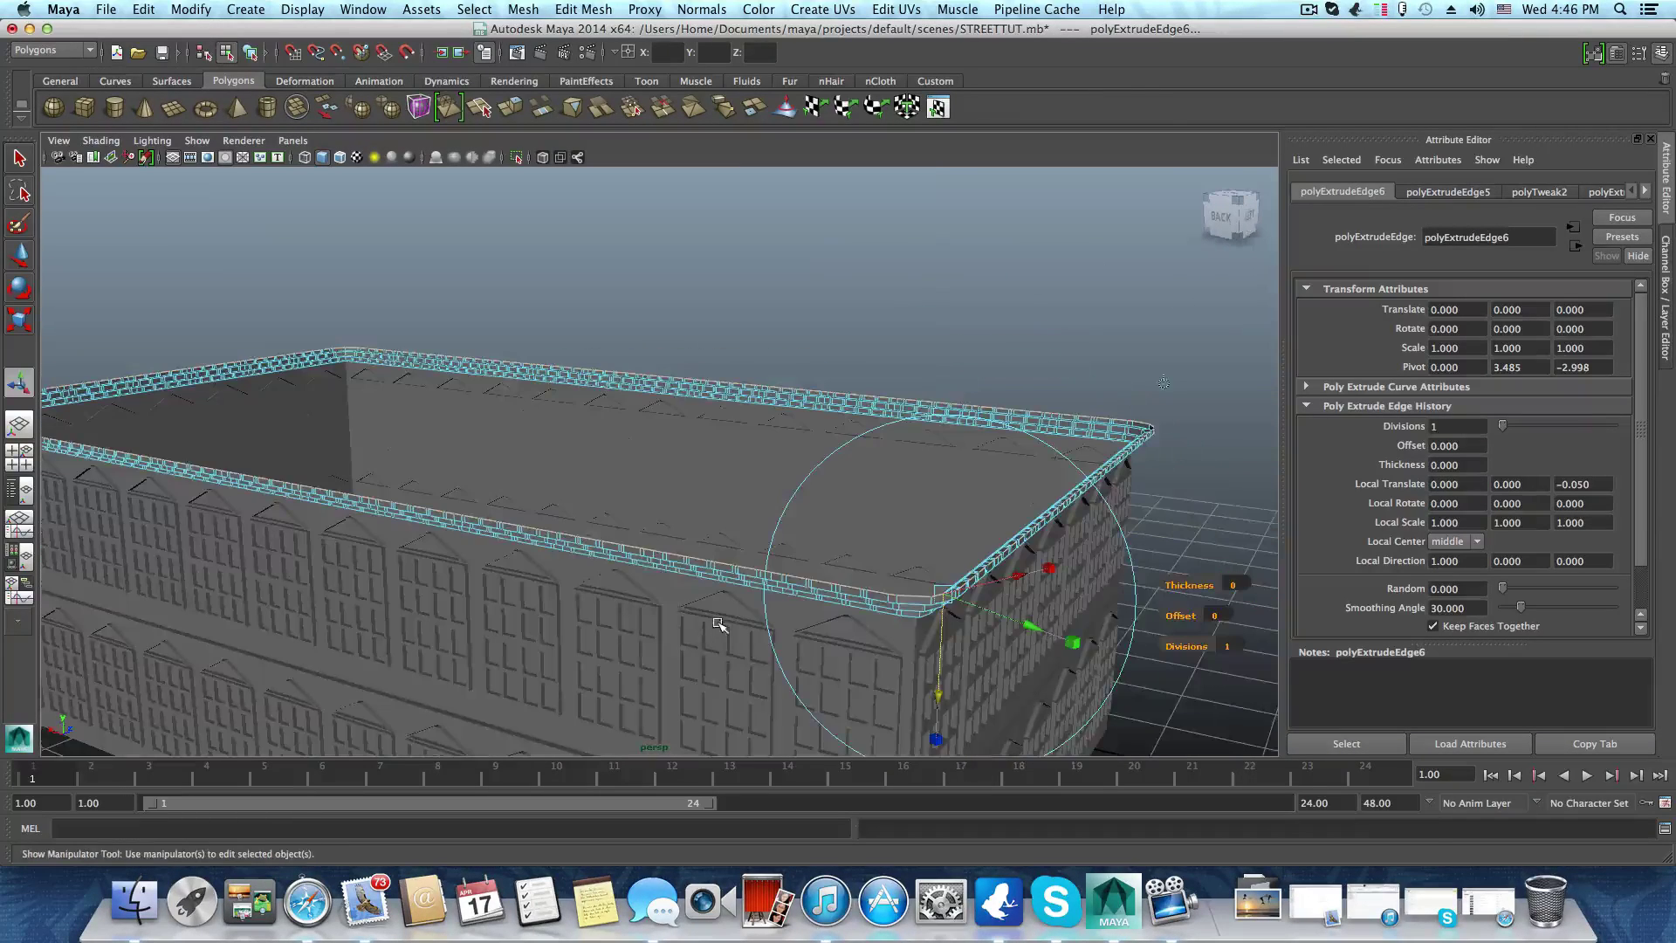
Close the open top of the ledge with Fill Hole to form a flat roof
click(524, 10)
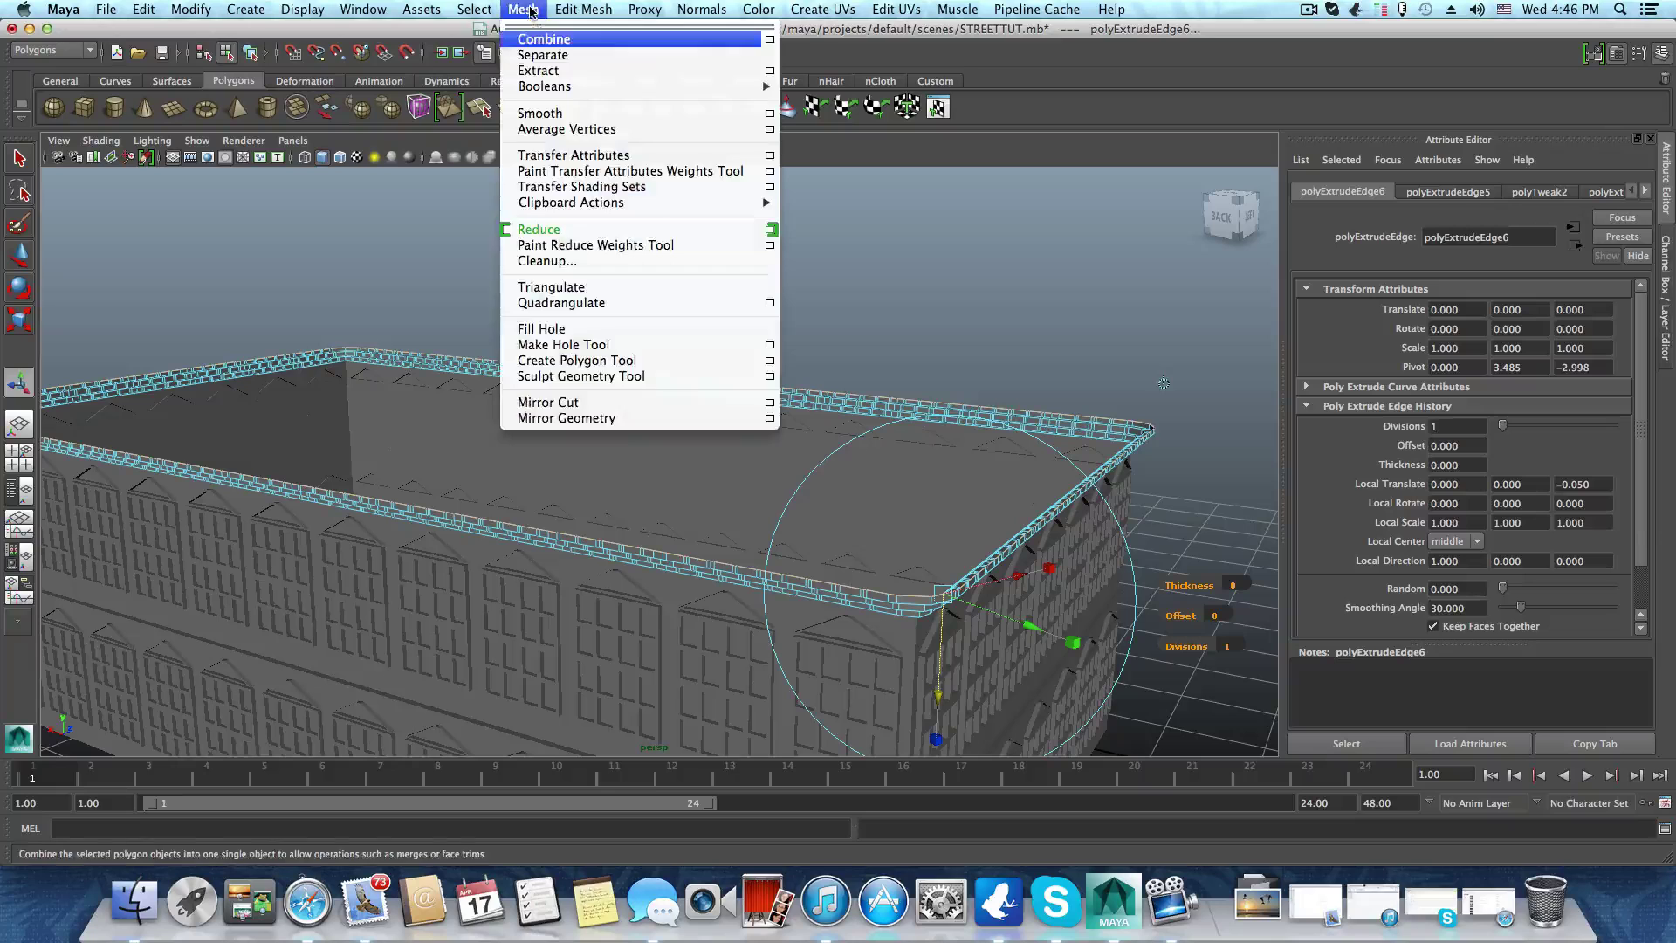
click(583, 330)
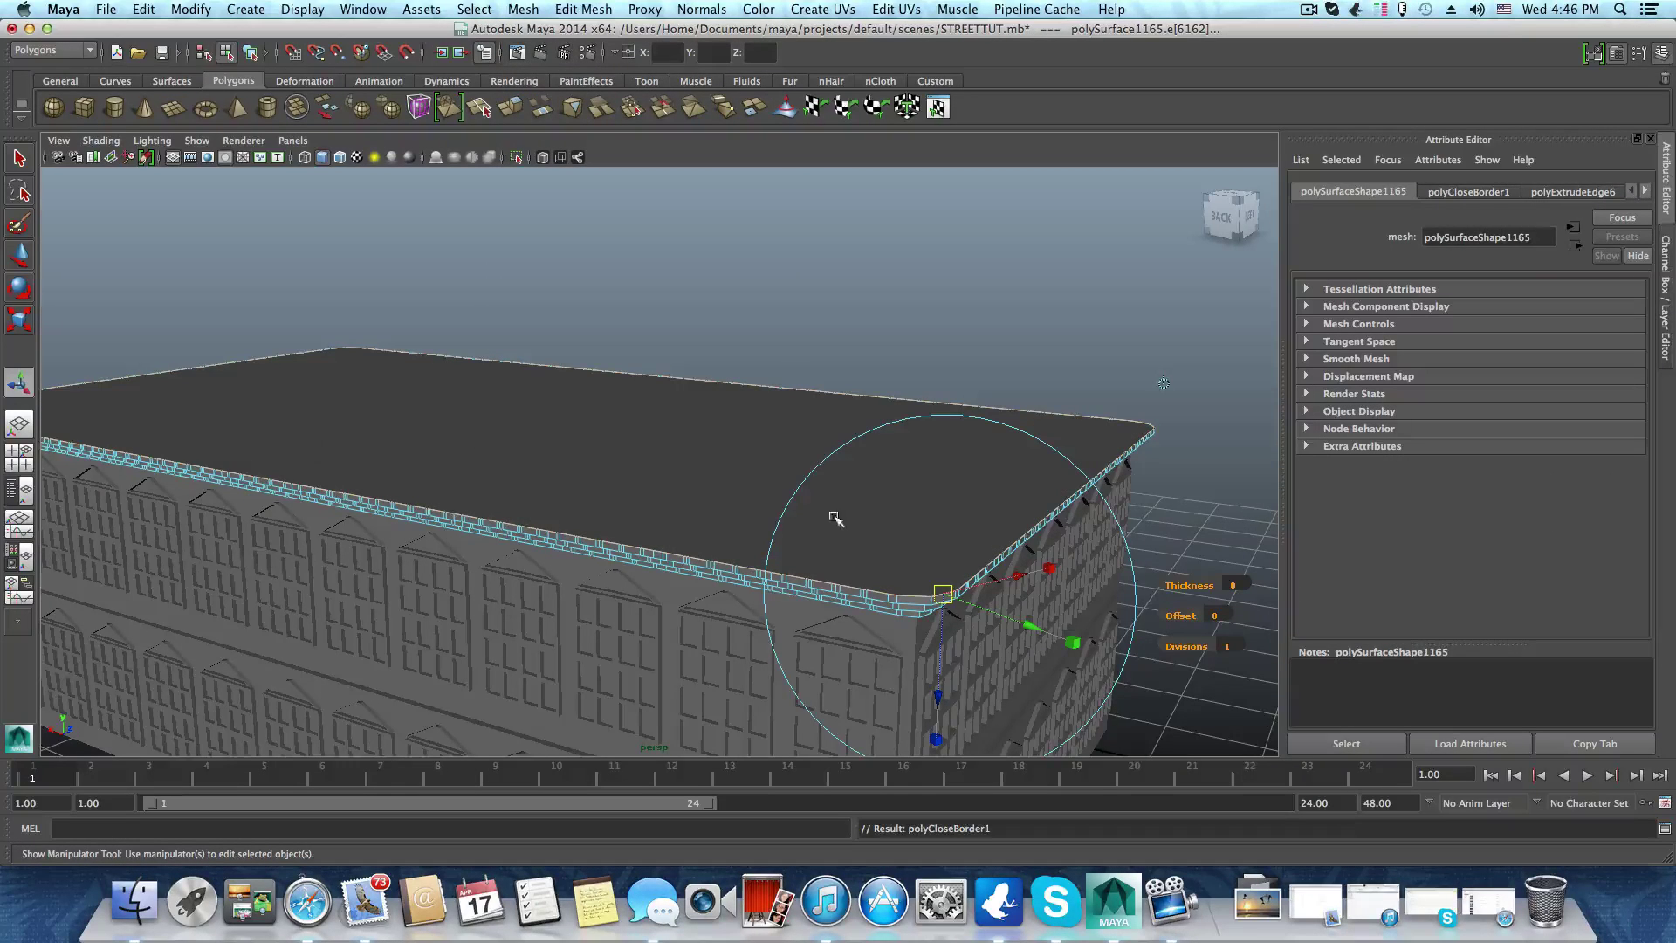
alt+drag(835, 519, 702, 535)
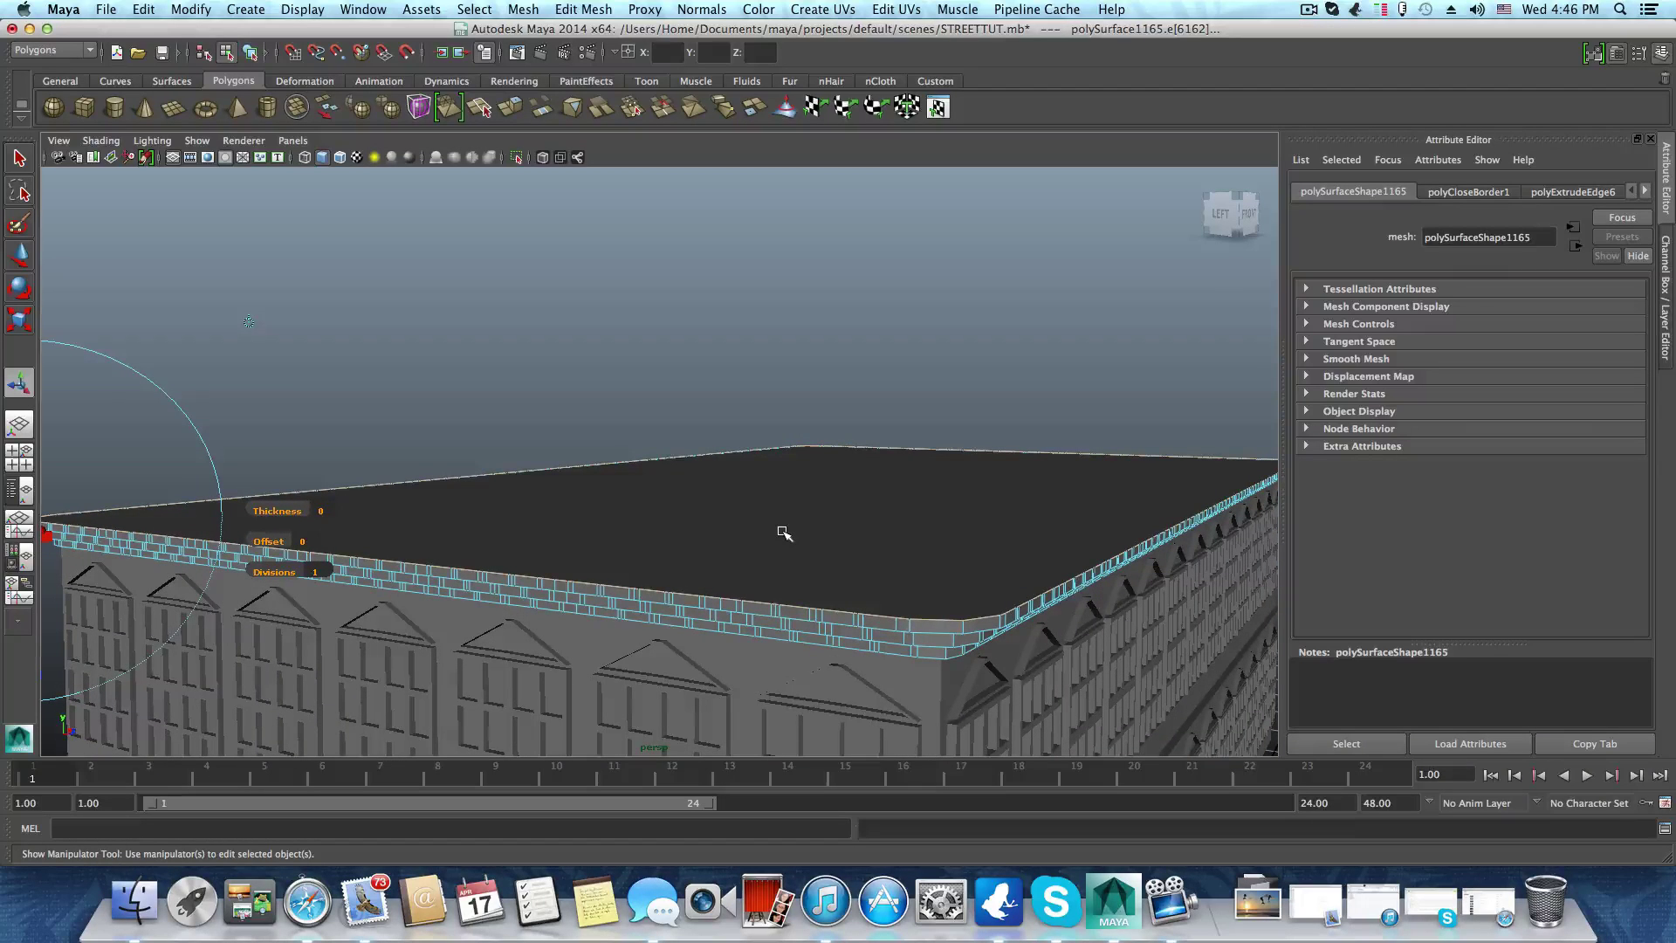
Extrude the flat roof face and scale it uniformly to about 0.967 to inset it from the ledge's edge
key(F8)
mouse_move(785, 531)
alt+mouse_down()
mouse_move(796, 512)
mouse_move(761, 531)
alt+mouse_up()
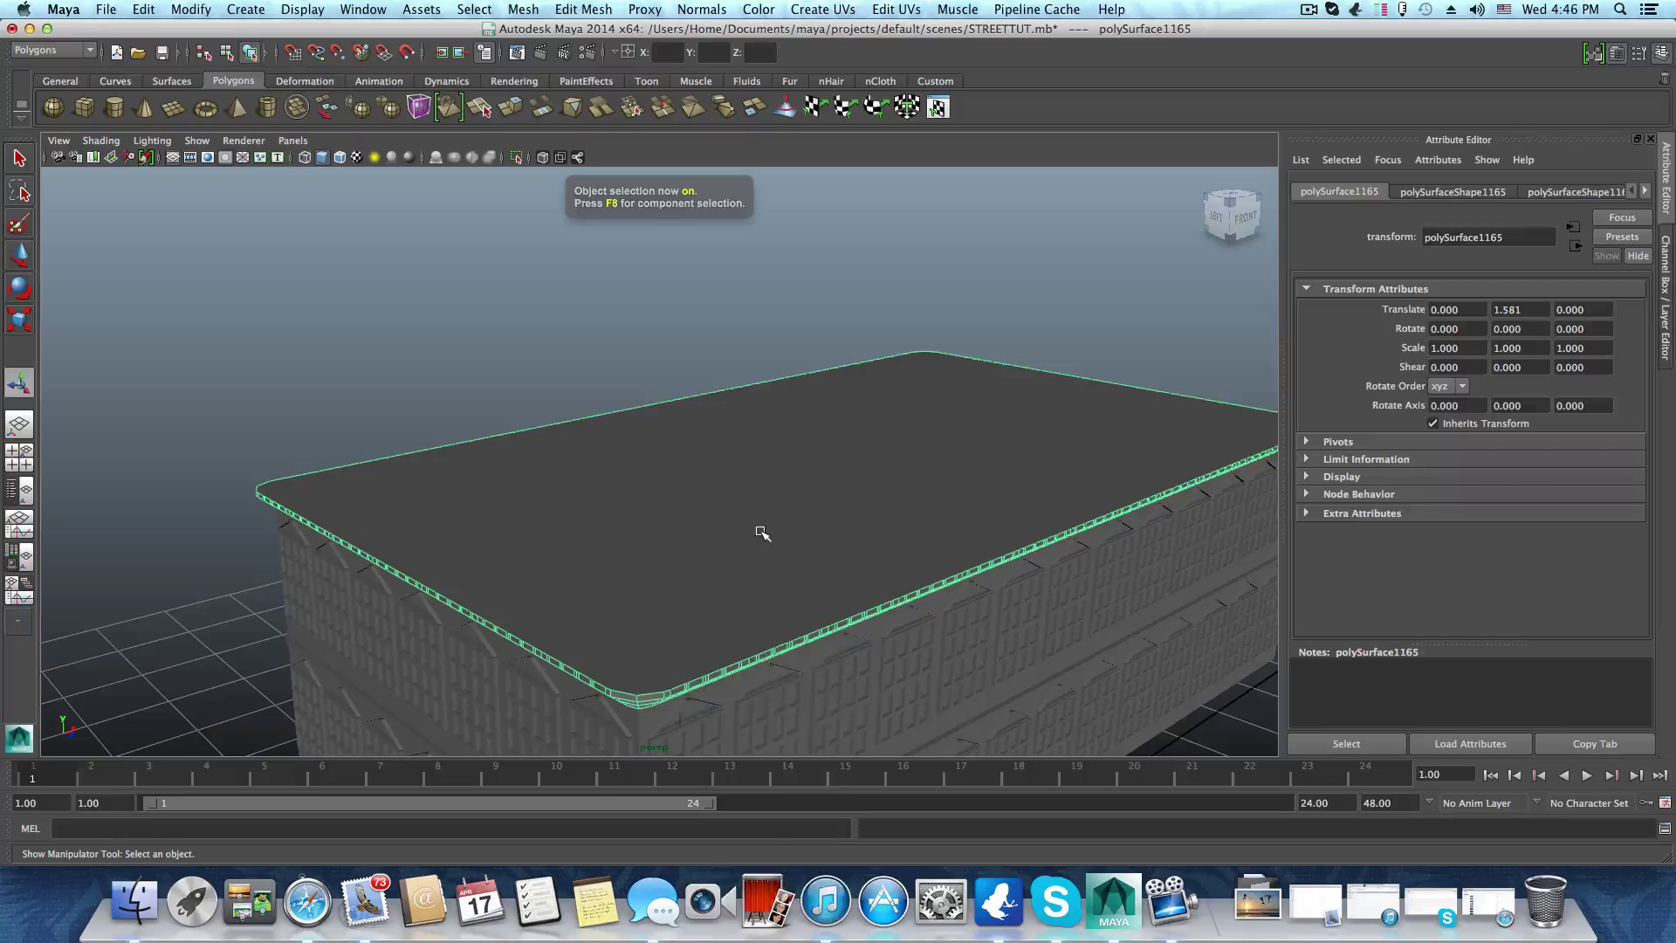
right_drag(762, 532, 748, 570)
click(759, 527)
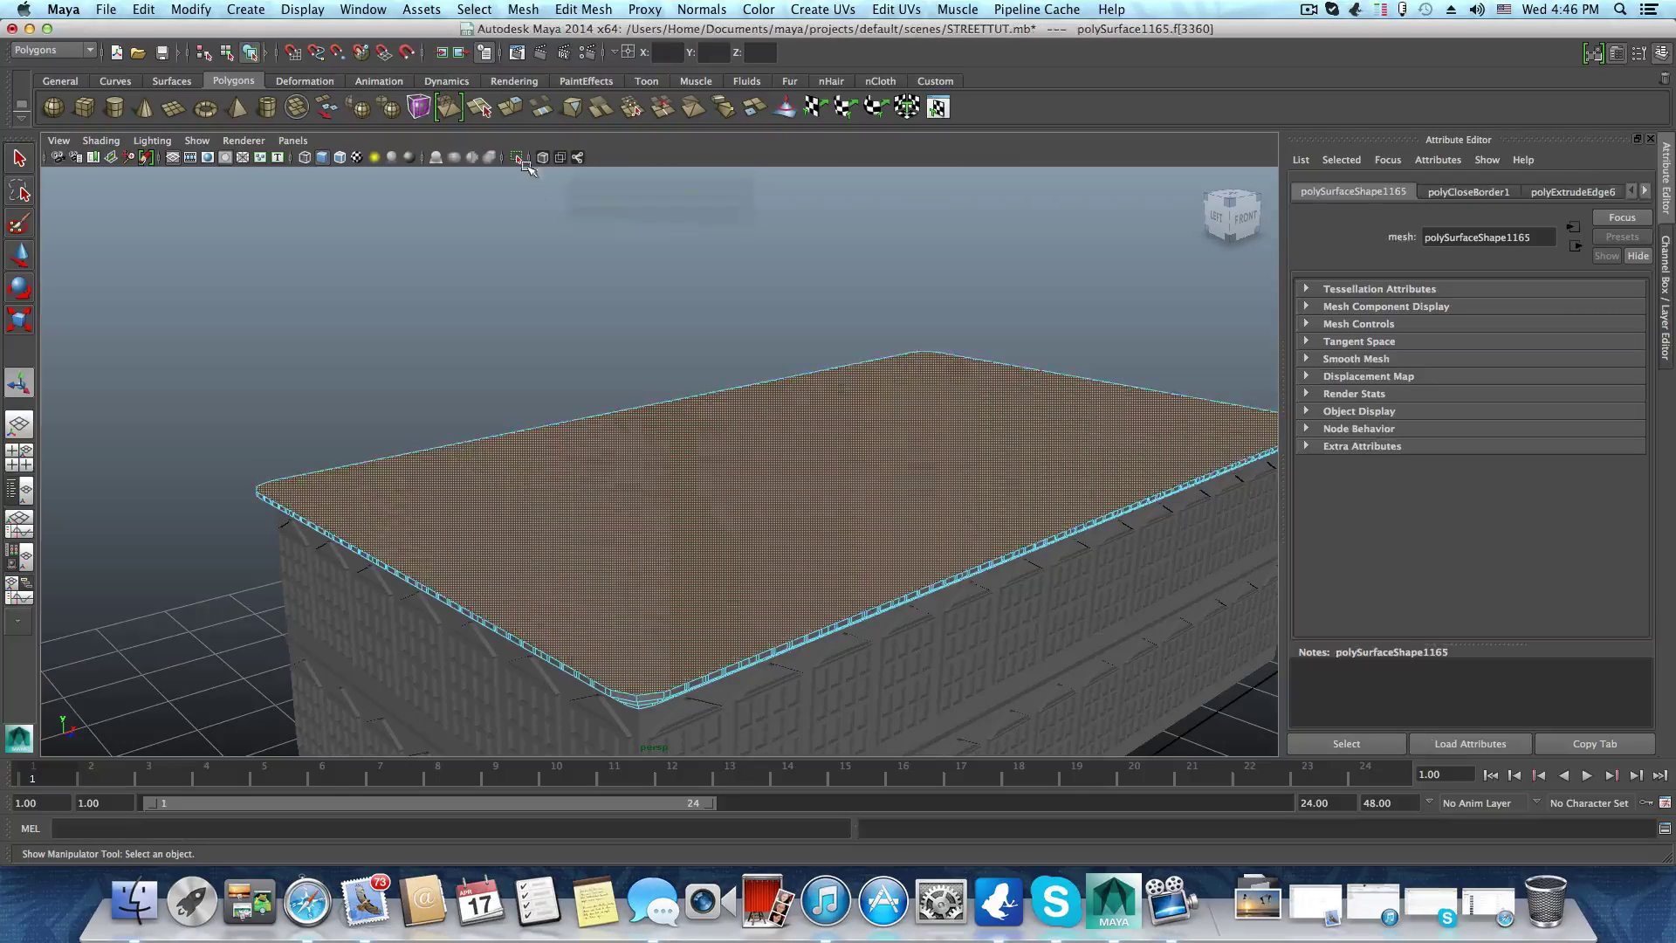
click(515, 106)
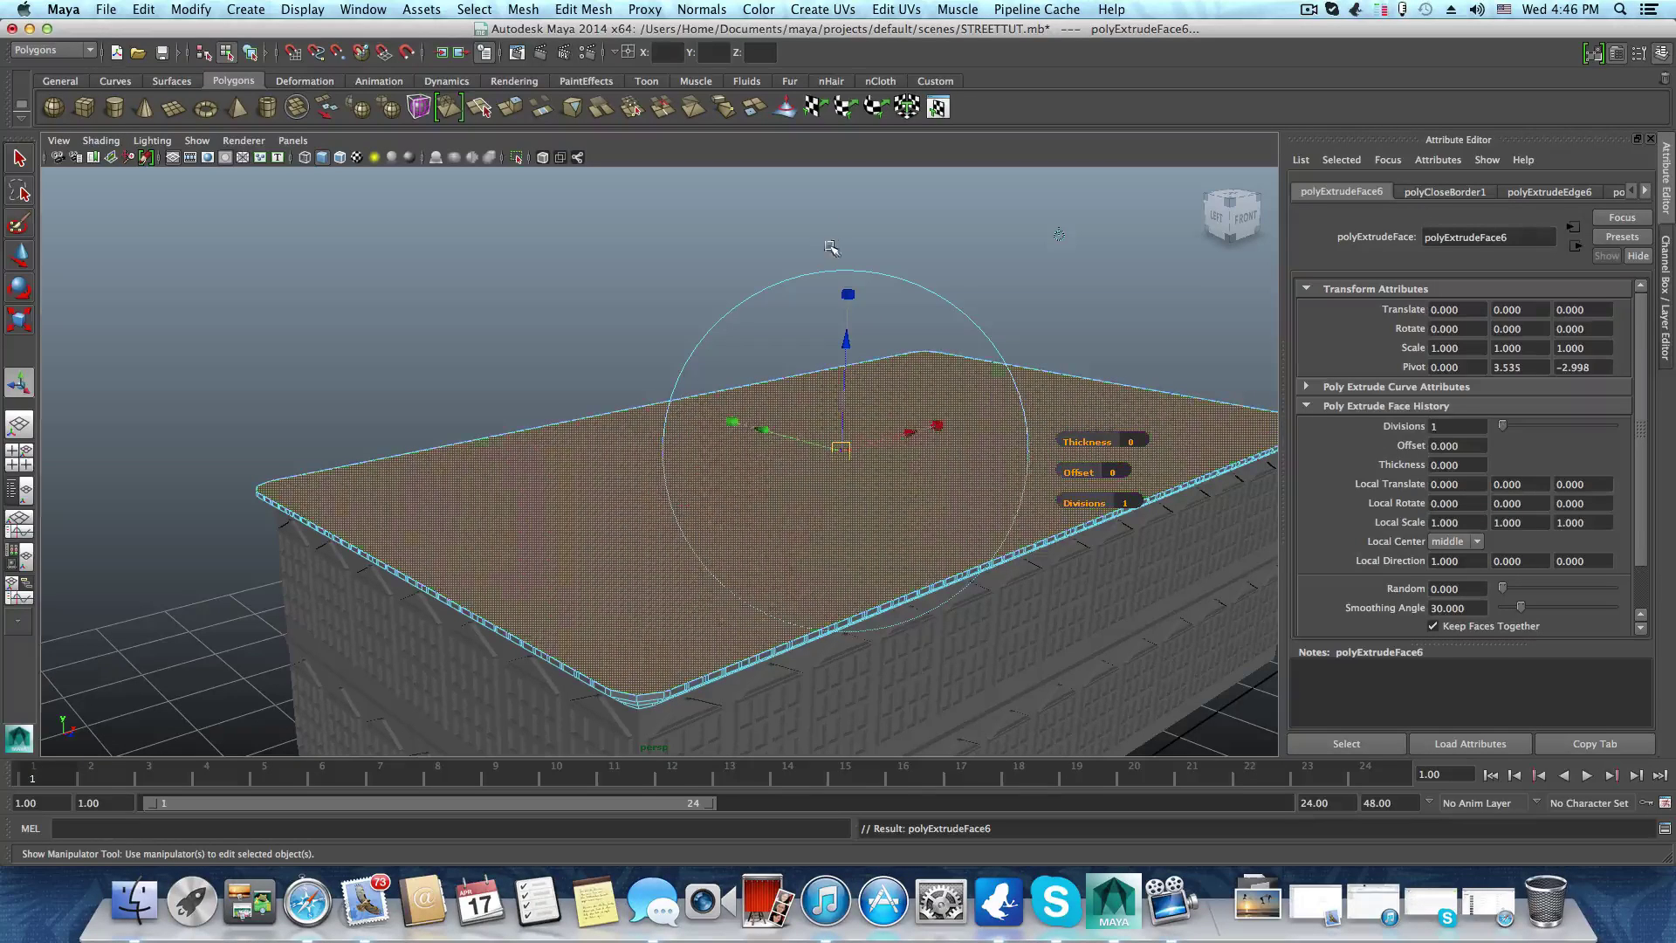
click(835, 448)
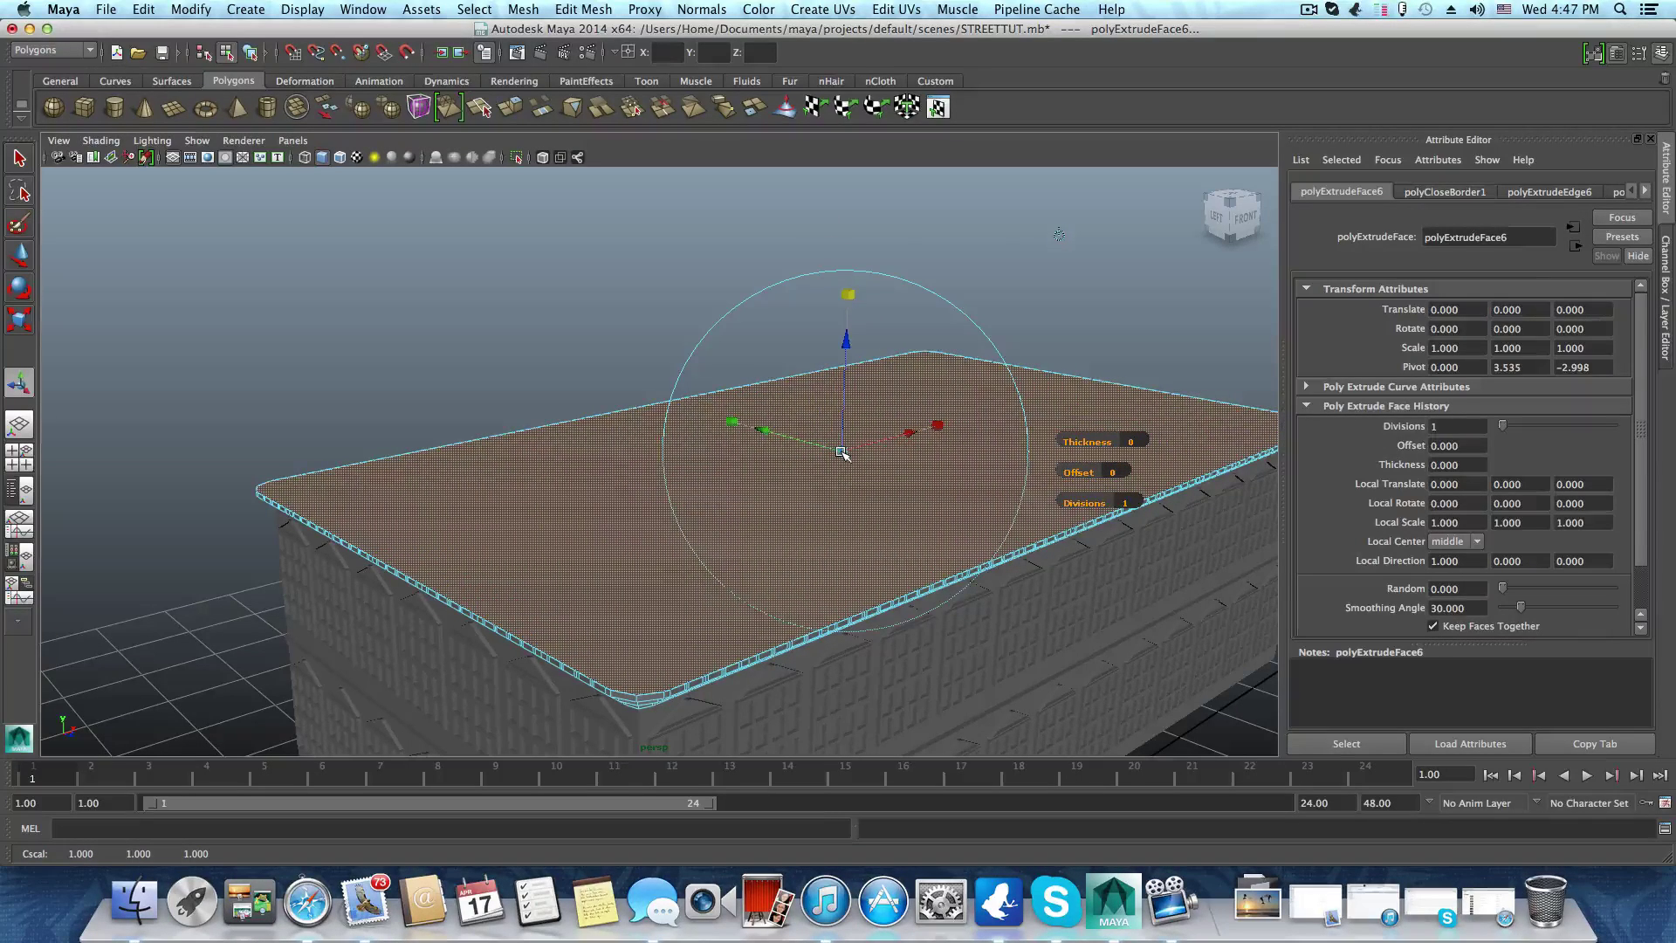
drag(842, 454, 842, 454)
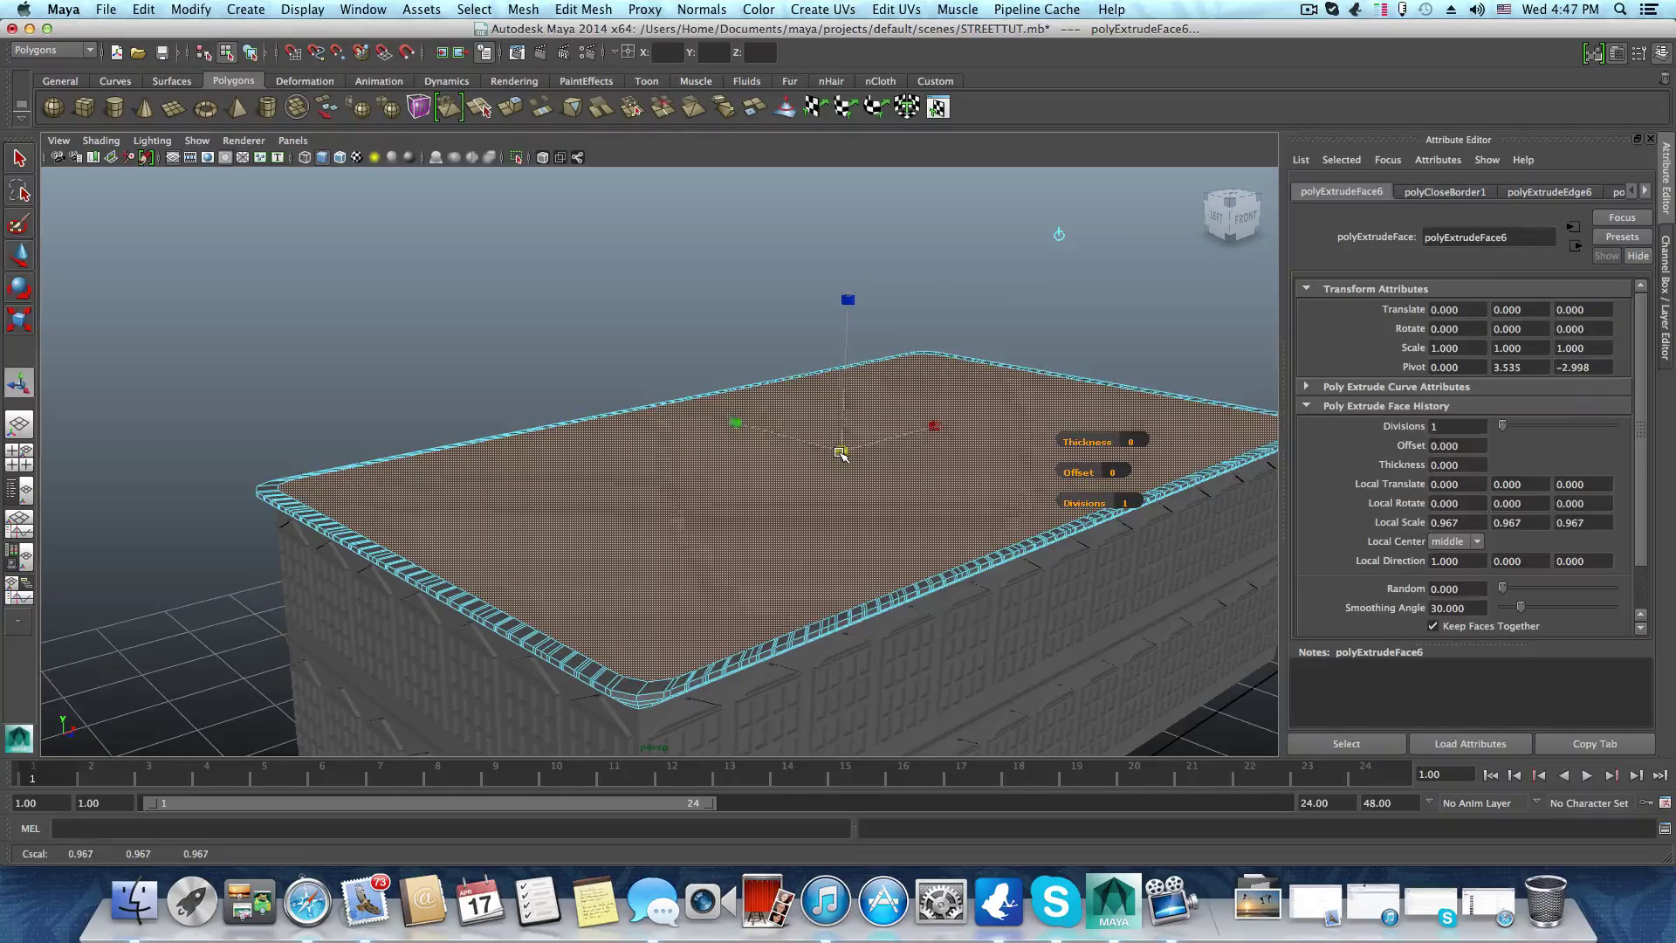
Adjust the inset roof face's scale along the building's length to about 0.978
alt+drag(841, 453, 871, 422)
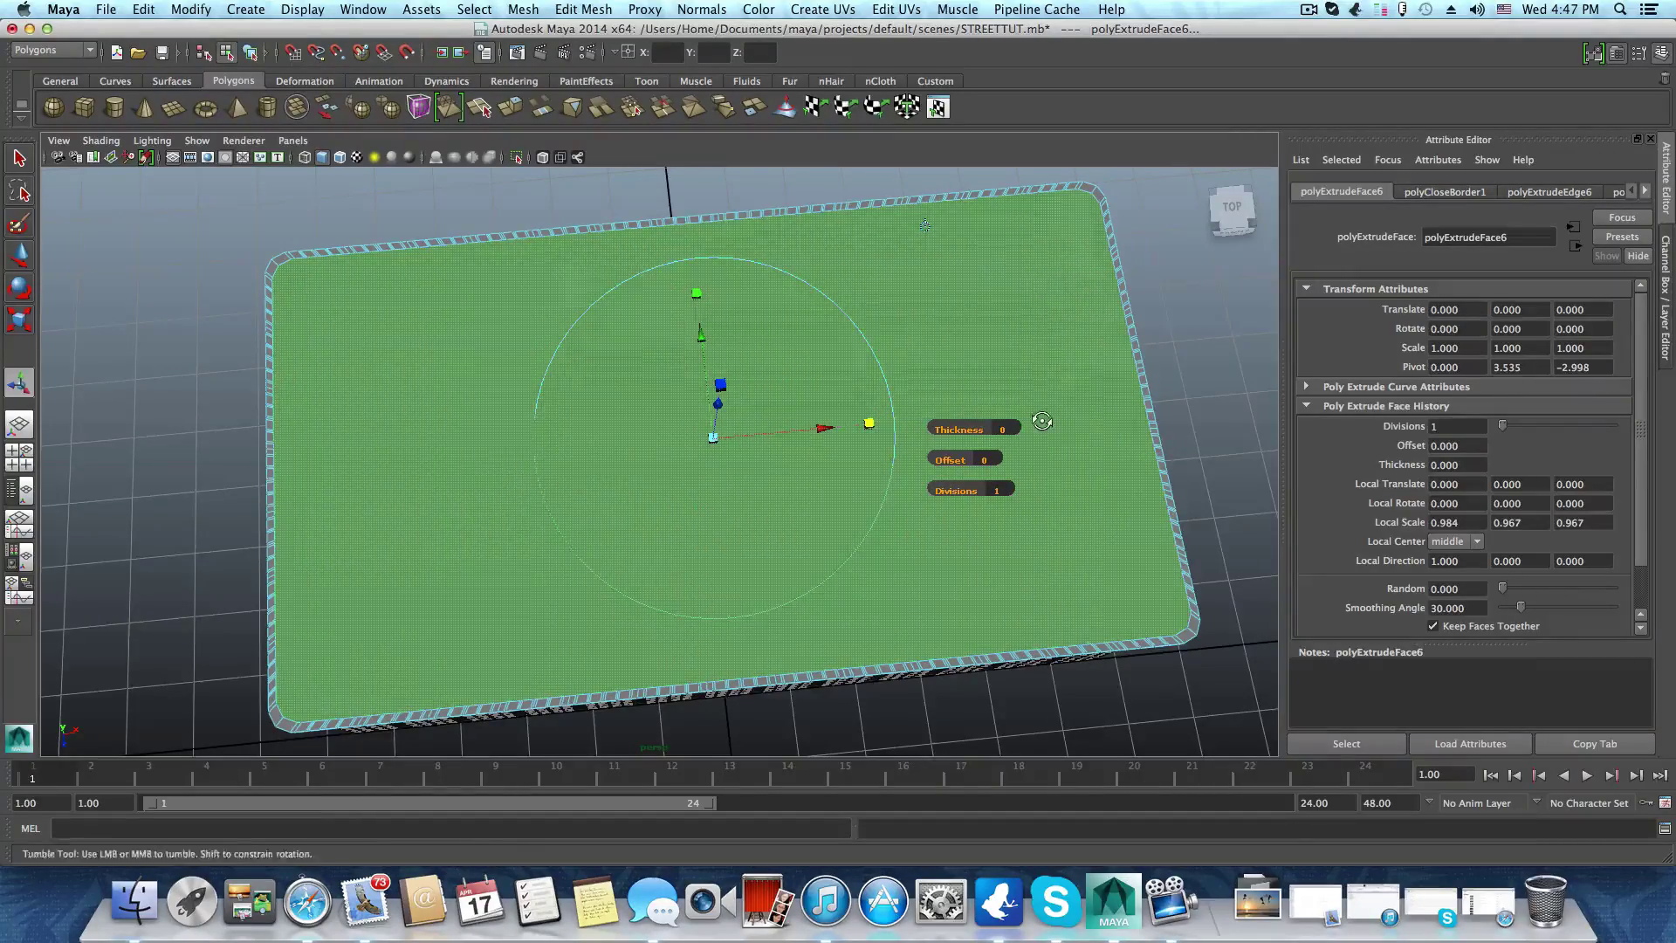
alt+drag(1044, 423, 1042, 393)
alt+middle_drag(566, 547, 771, 490)
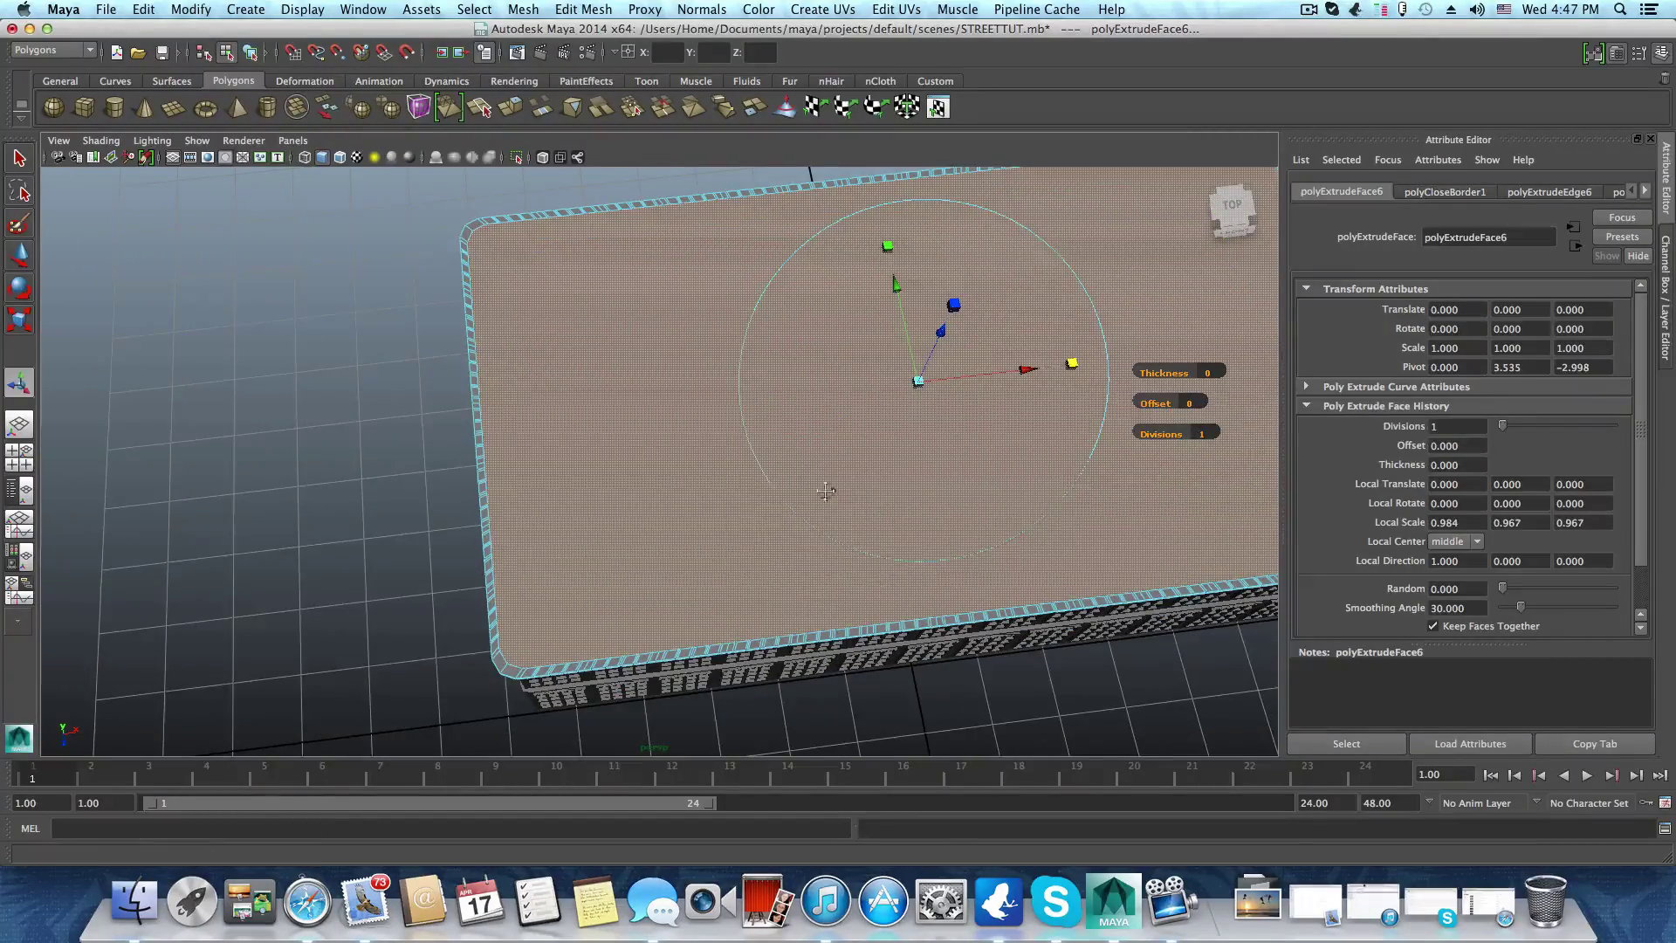
alt+middle_drag(1046, 348, 914, 352)
drag(941, 371, 941, 367)
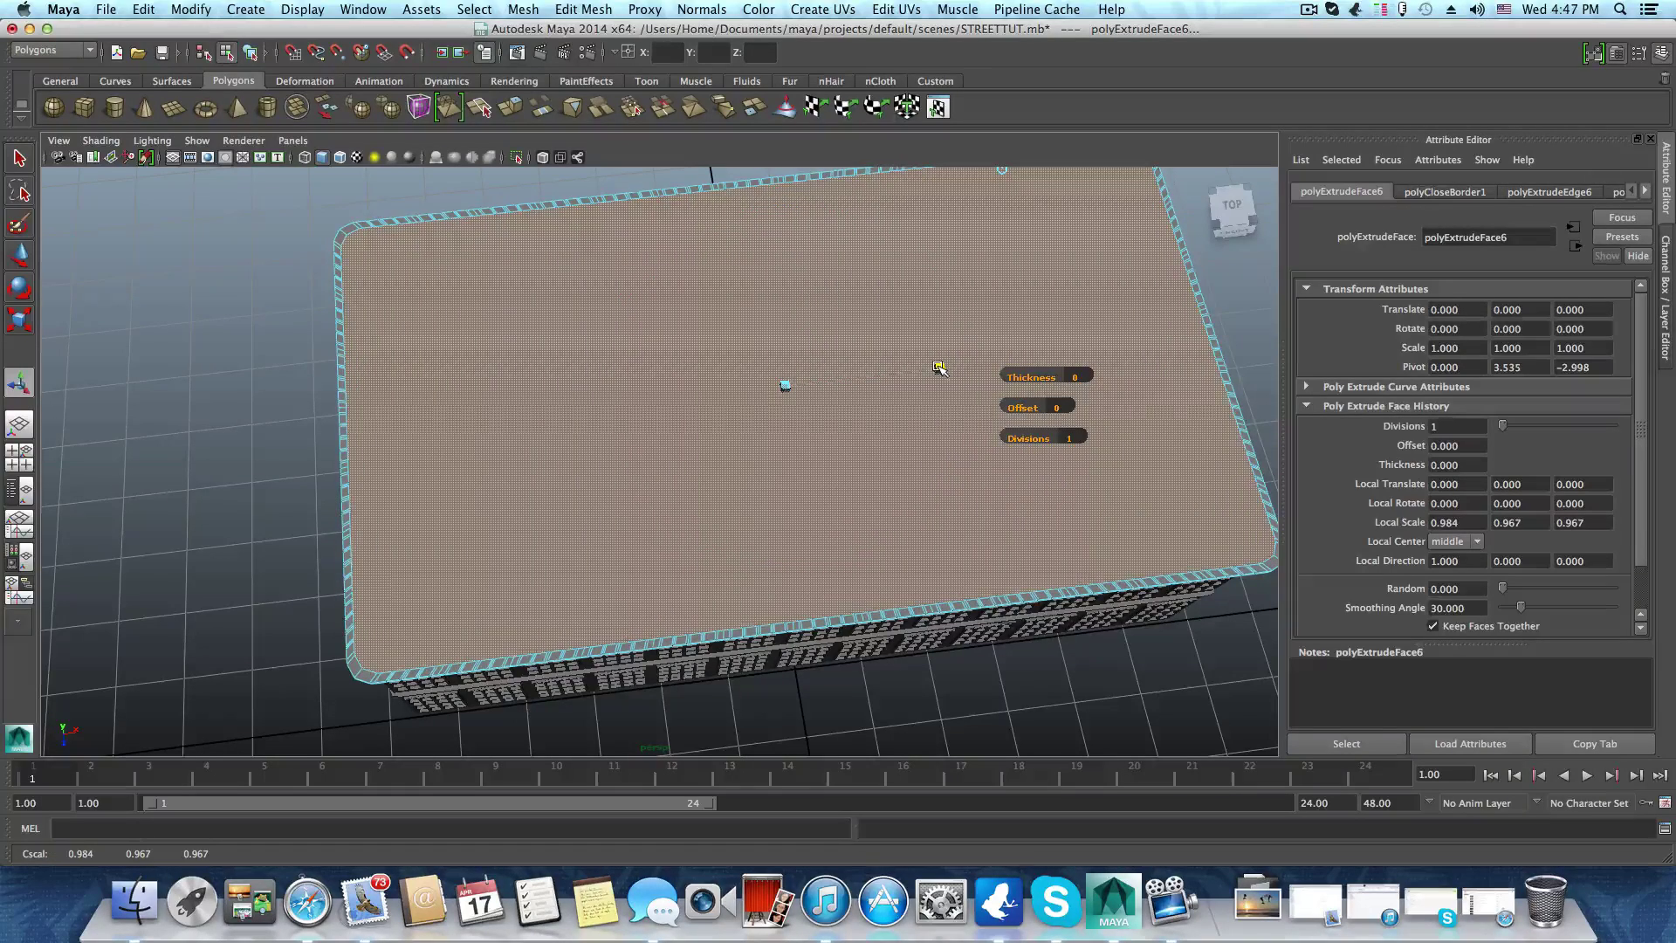
drag(939, 368, 936, 330)
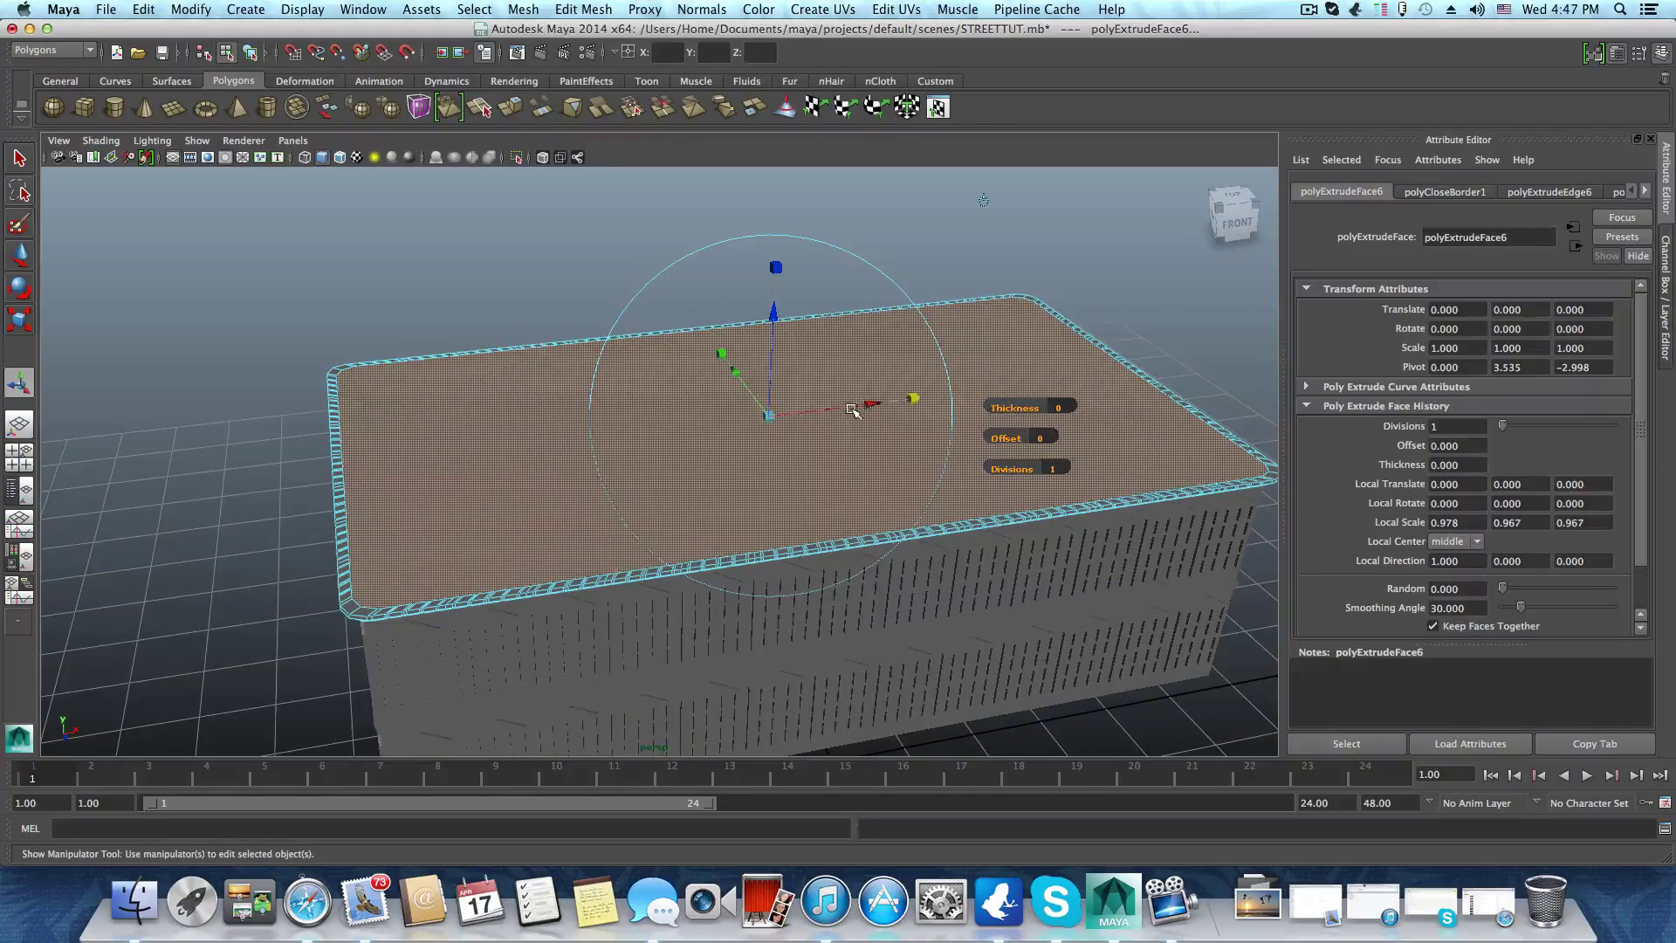
Extrude the inset roof face again and lower it by about 0.101 to leave a raised rim
alt+drag(811, 428, 723, 235)
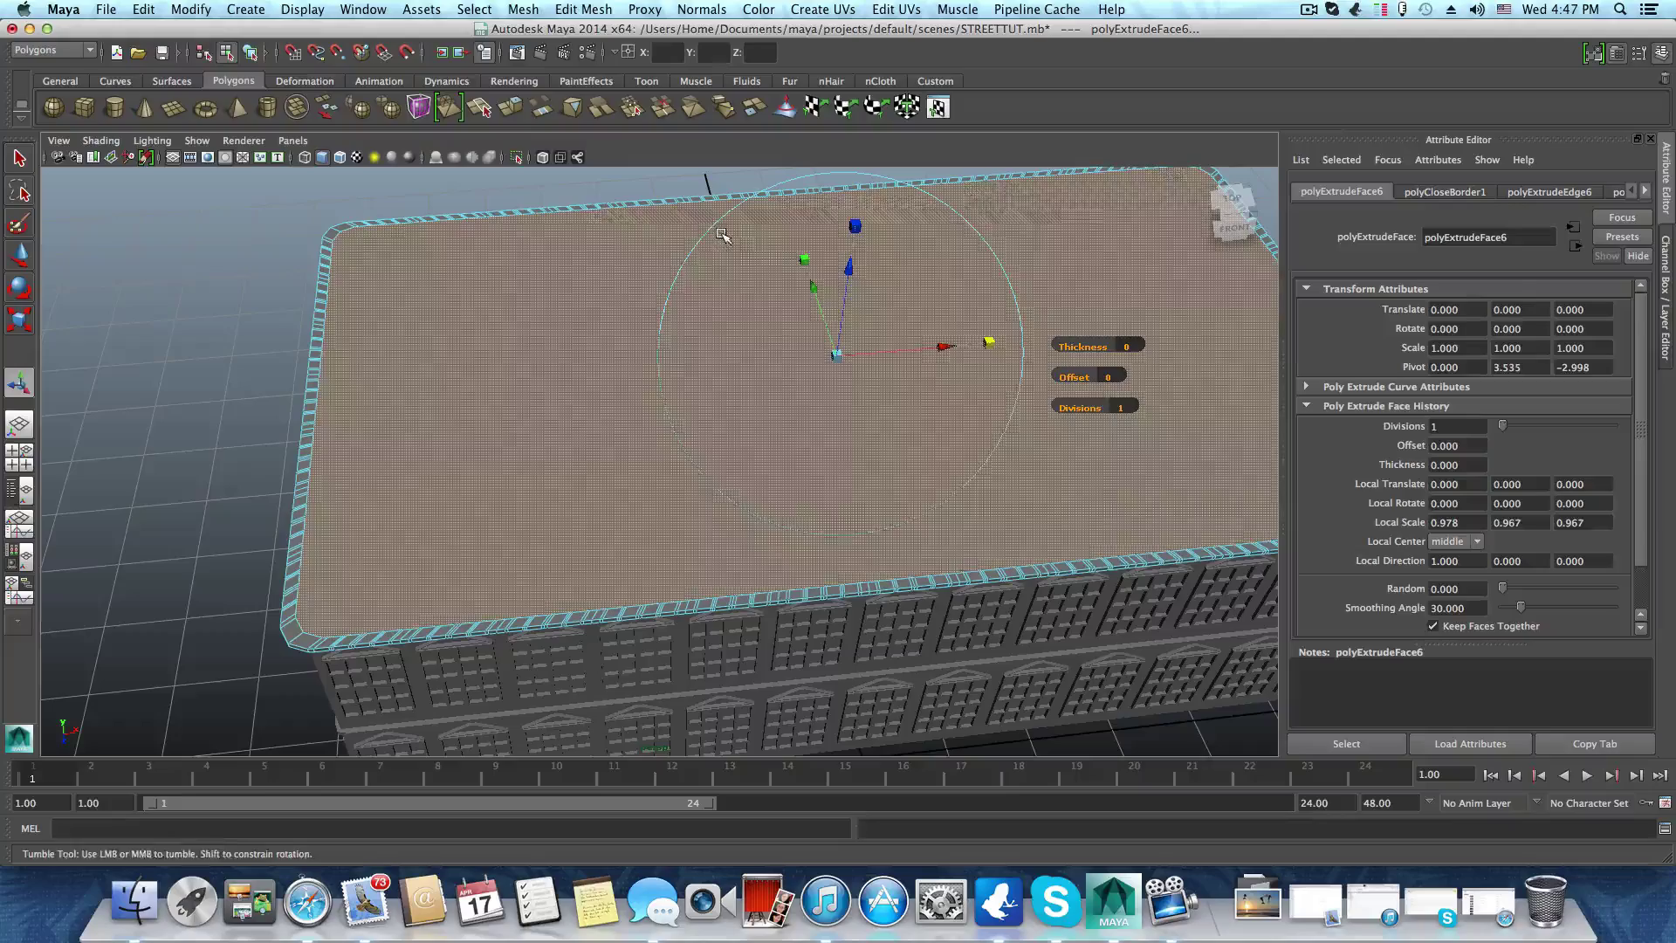
click(513, 108)
drag(851, 262, 831, 180)
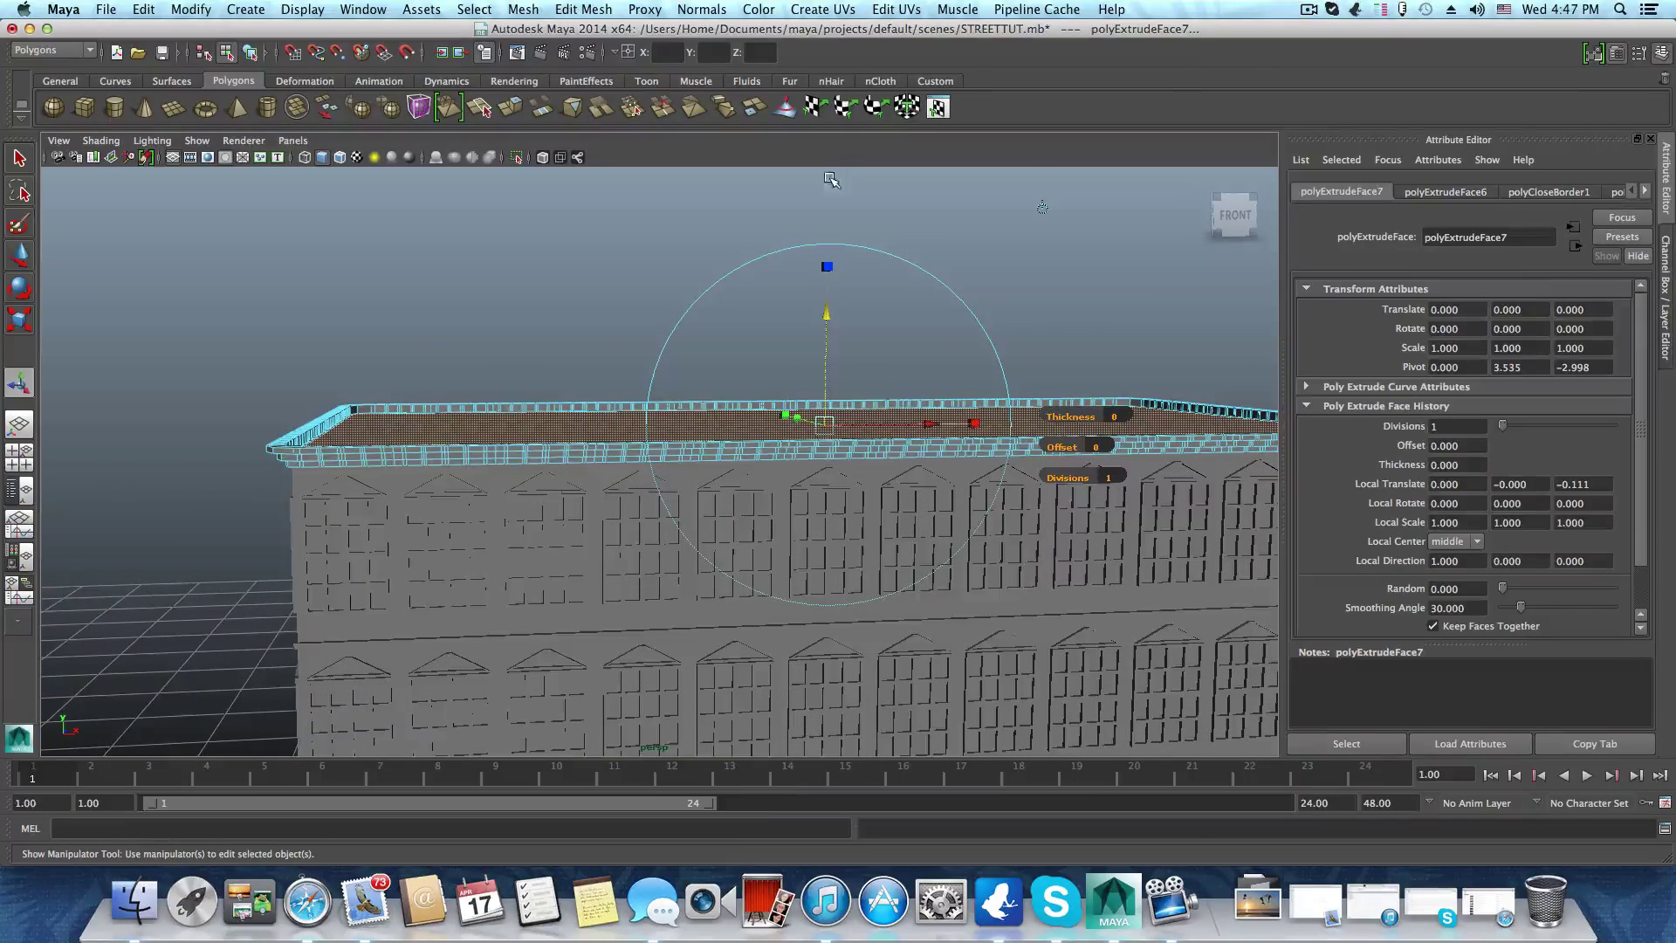
drag(827, 311, 827, 309)
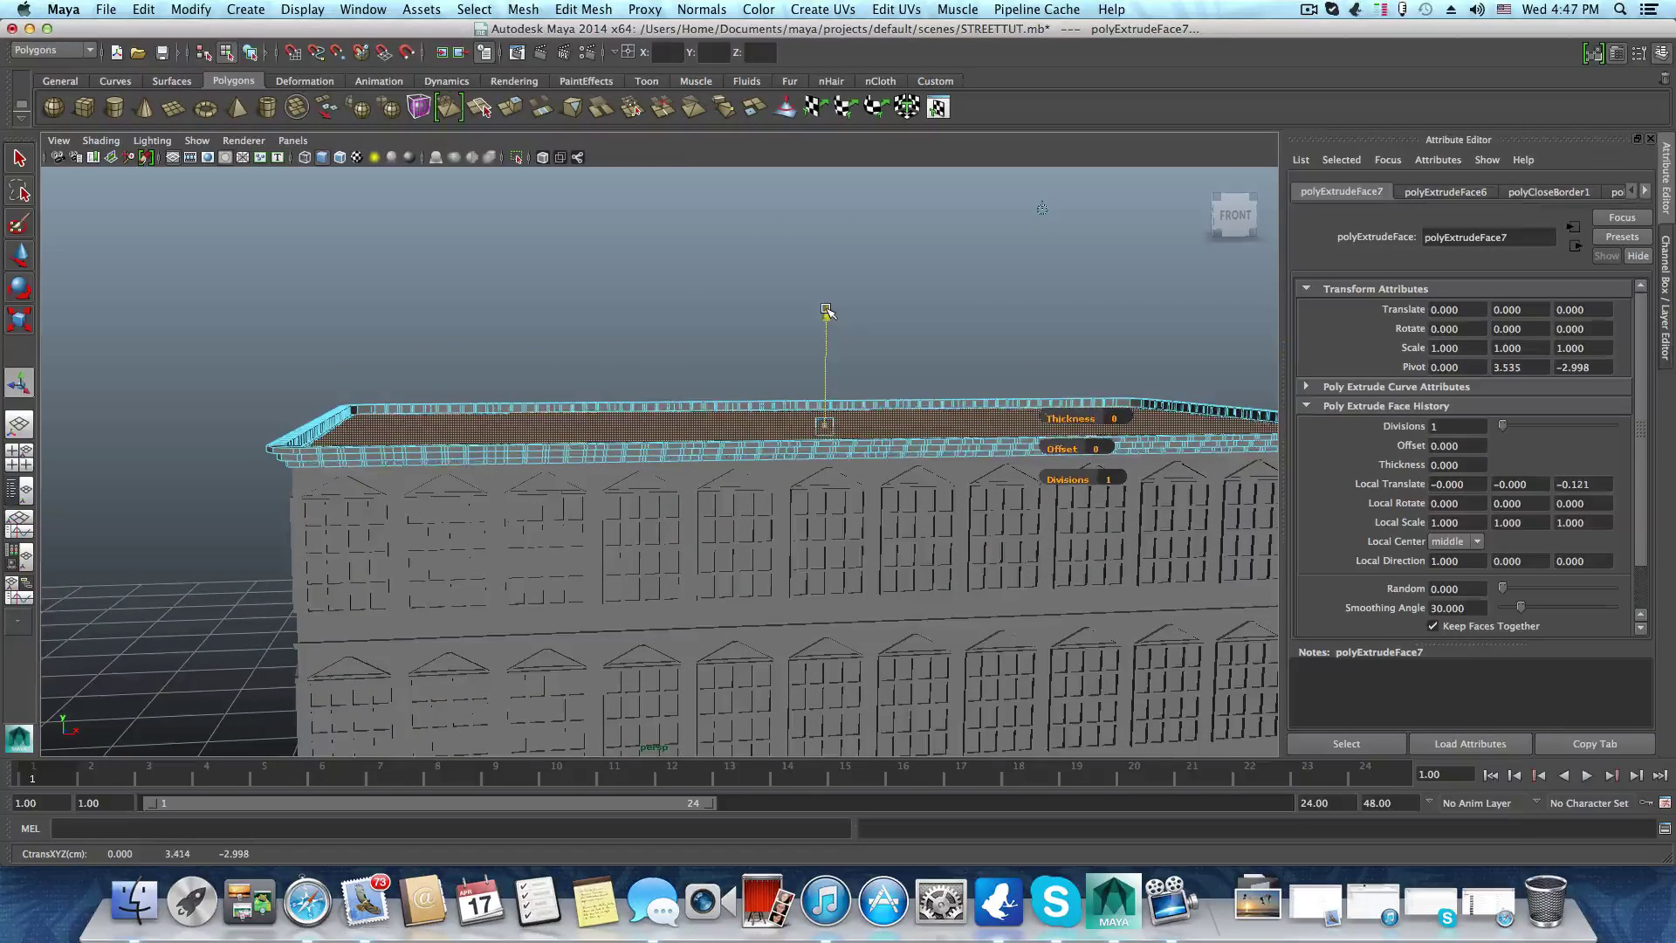
alt+drag(716, 335, 733, 344)
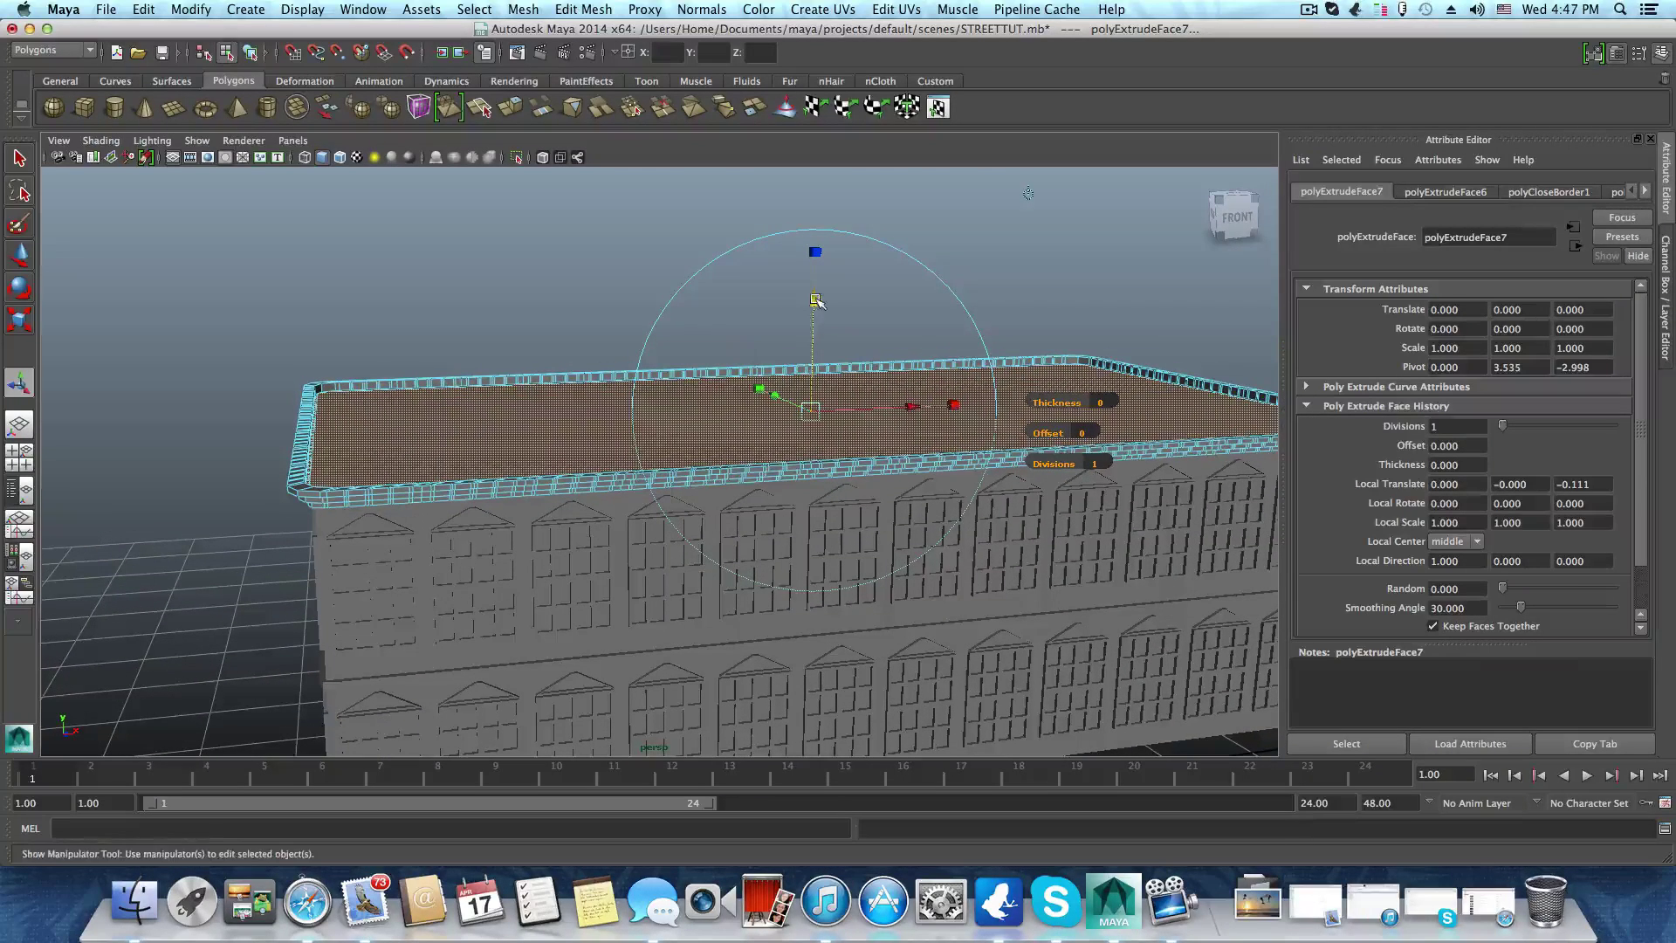
mouse_move(816, 301)
mouse_down()
mouse_move(838, 375)
mouse_move(895, 393)
mouse_move(819, 283)
mouse_up()
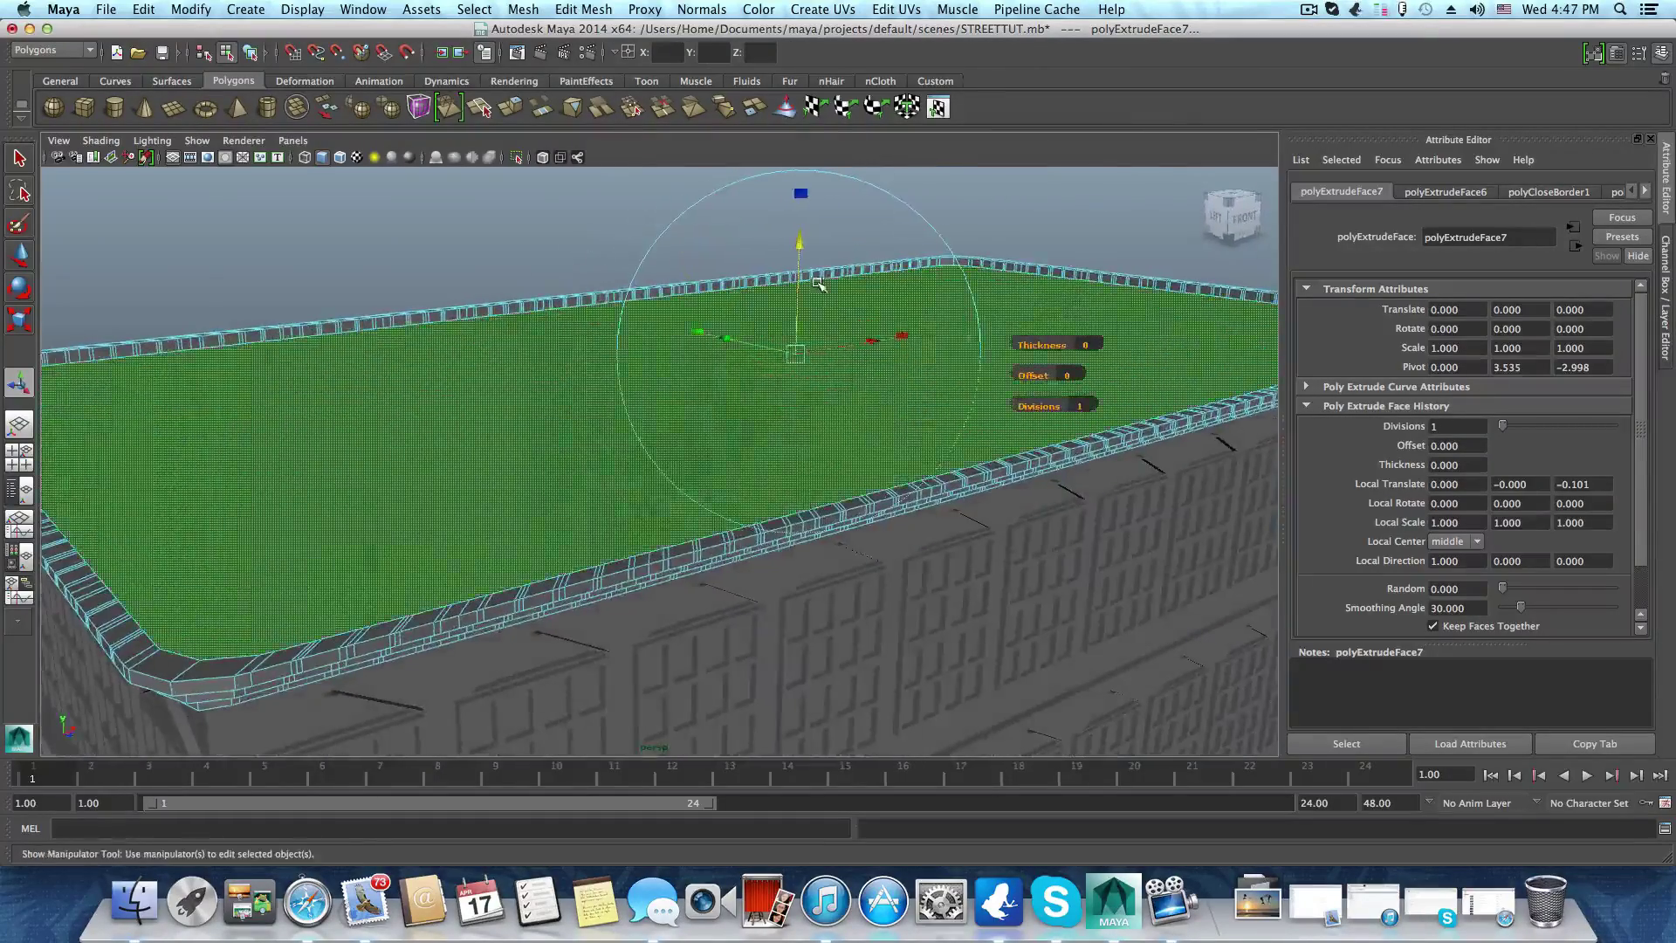
Extrude the lowered roof face and scale it uniformly to about 0.983 to form an inner step
click(516, 111)
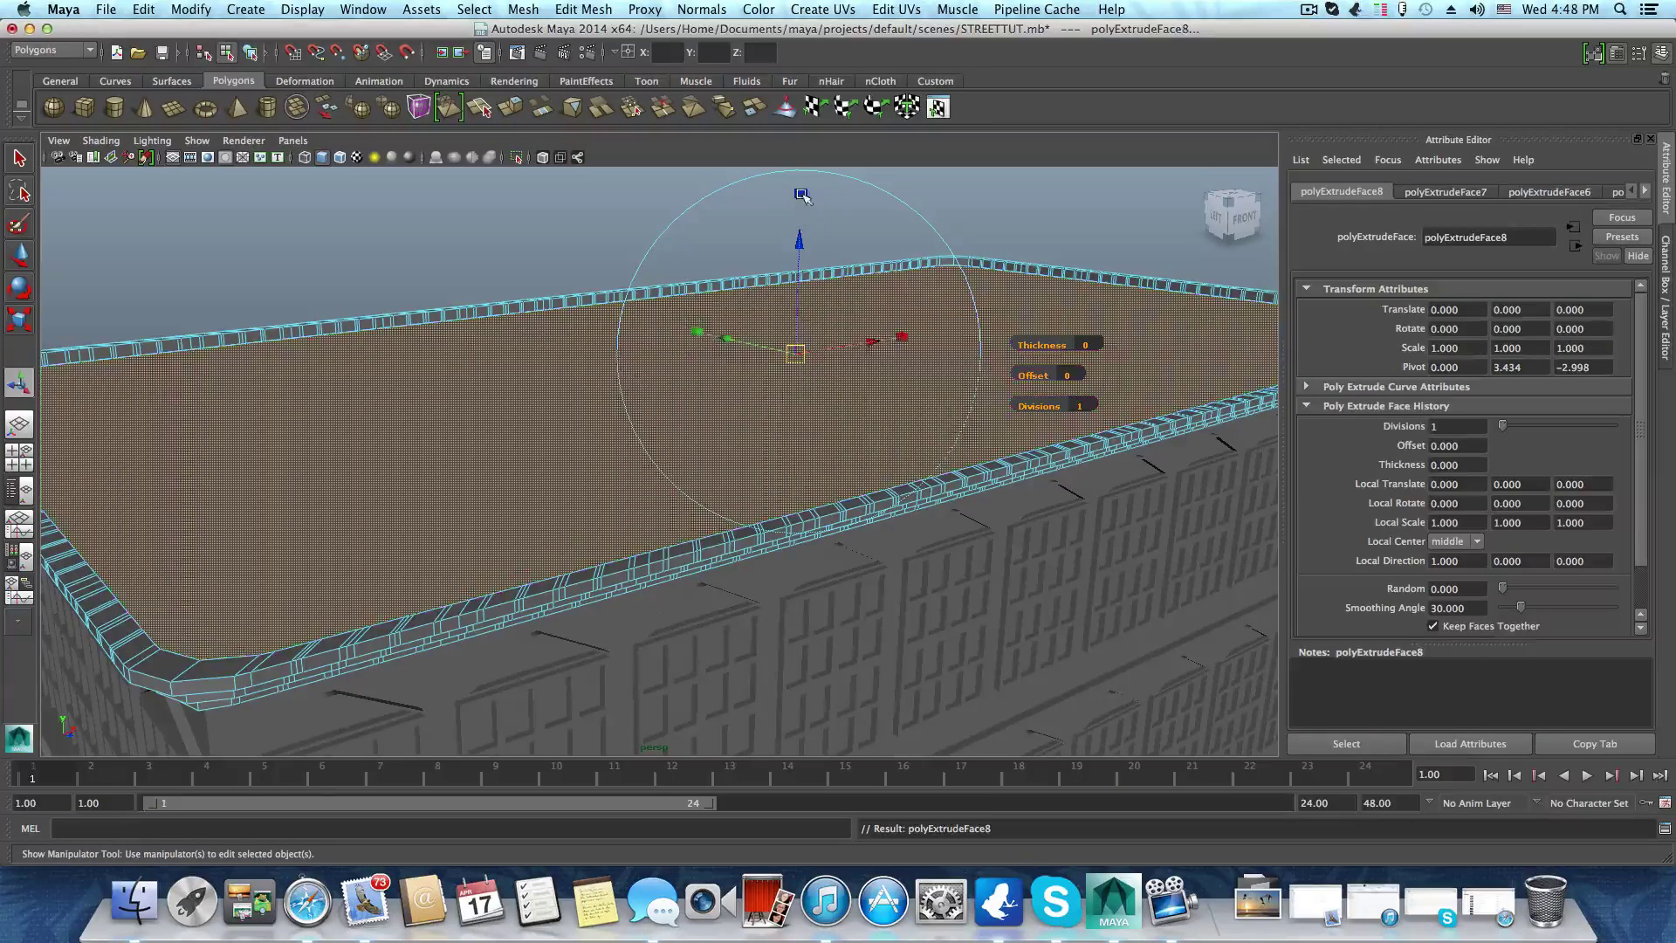
drag(796, 353, 658, 310)
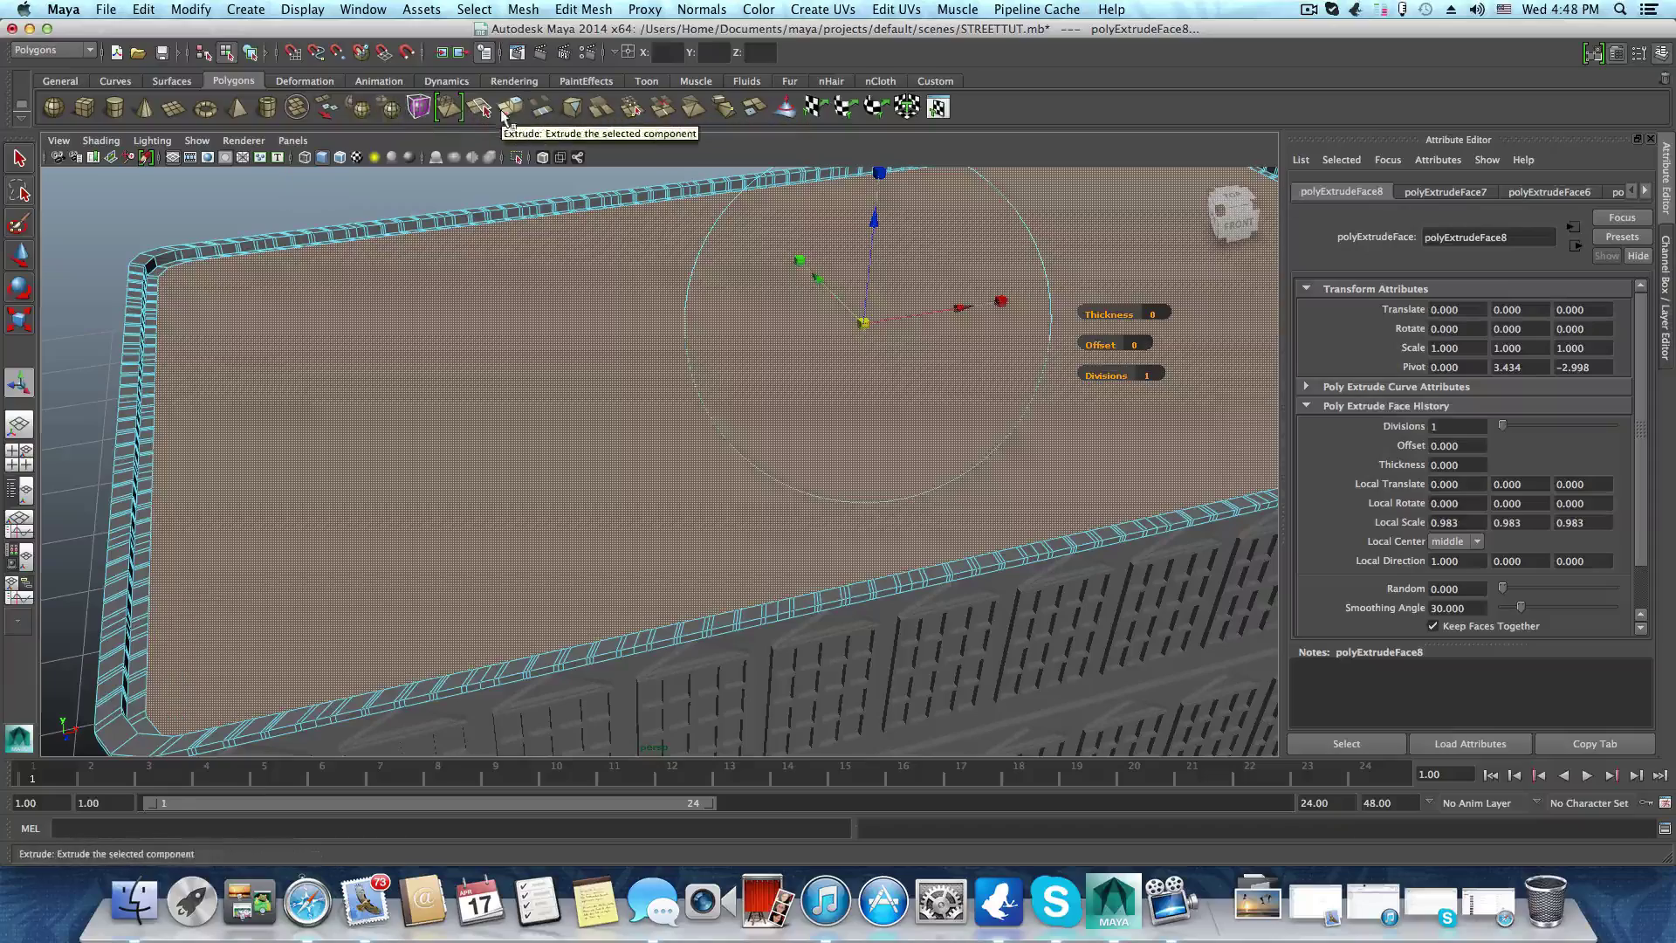
Try extruding the inner roof face down by about 0.103, and undo the lowering
click(511, 110)
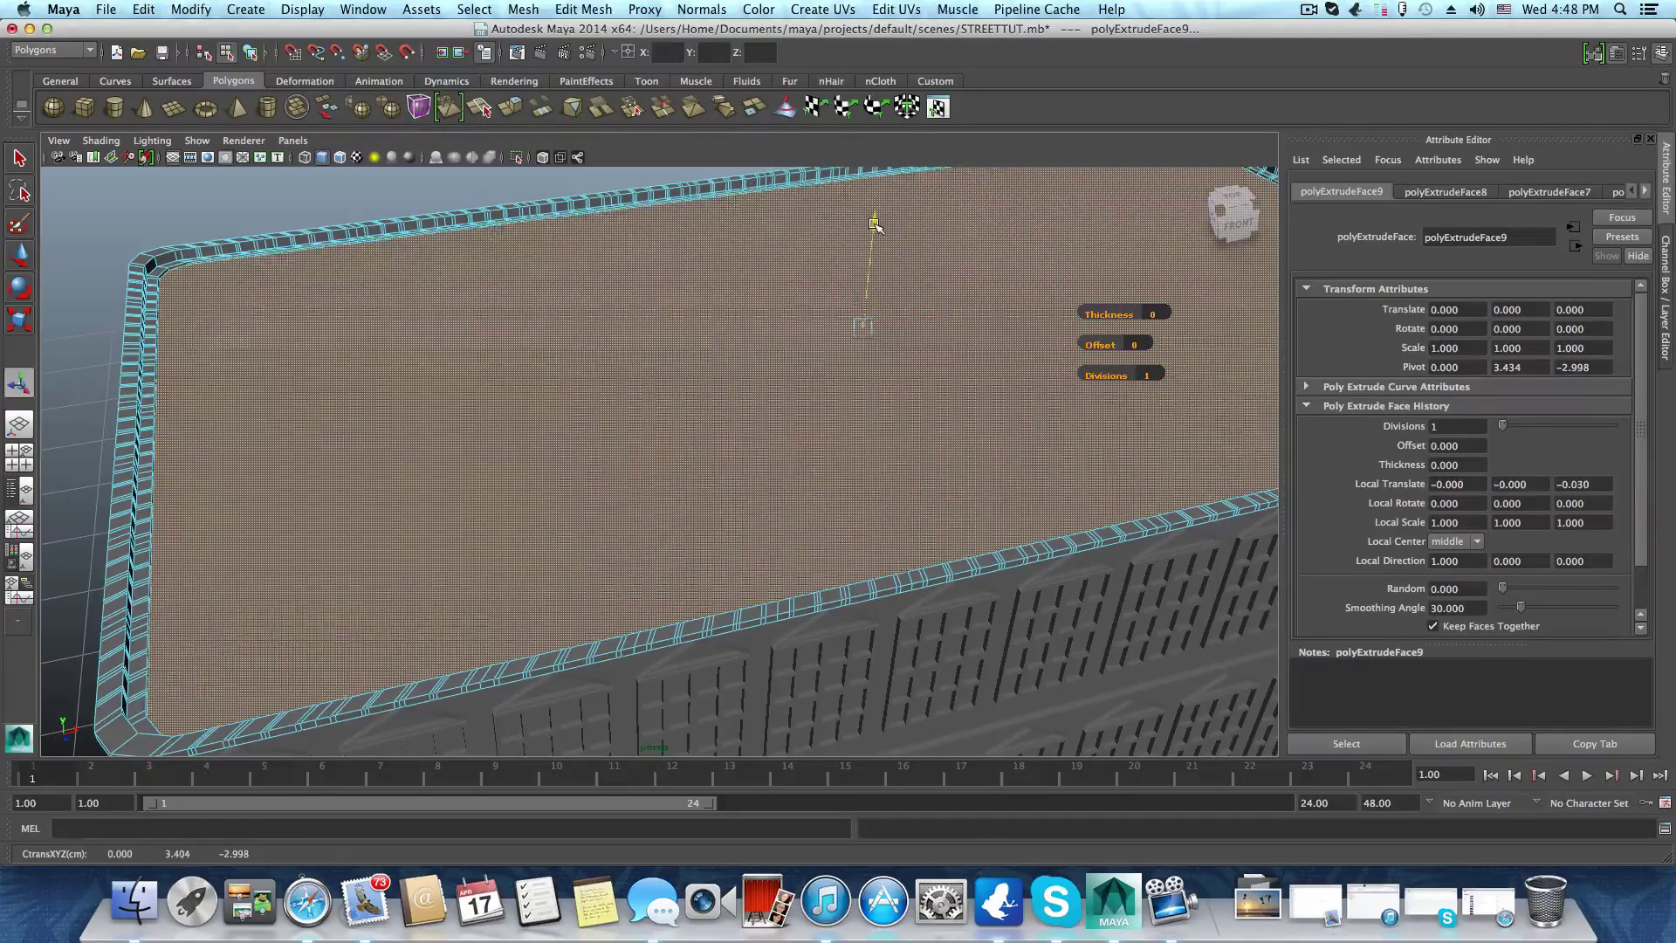
drag(874, 220, 875, 232)
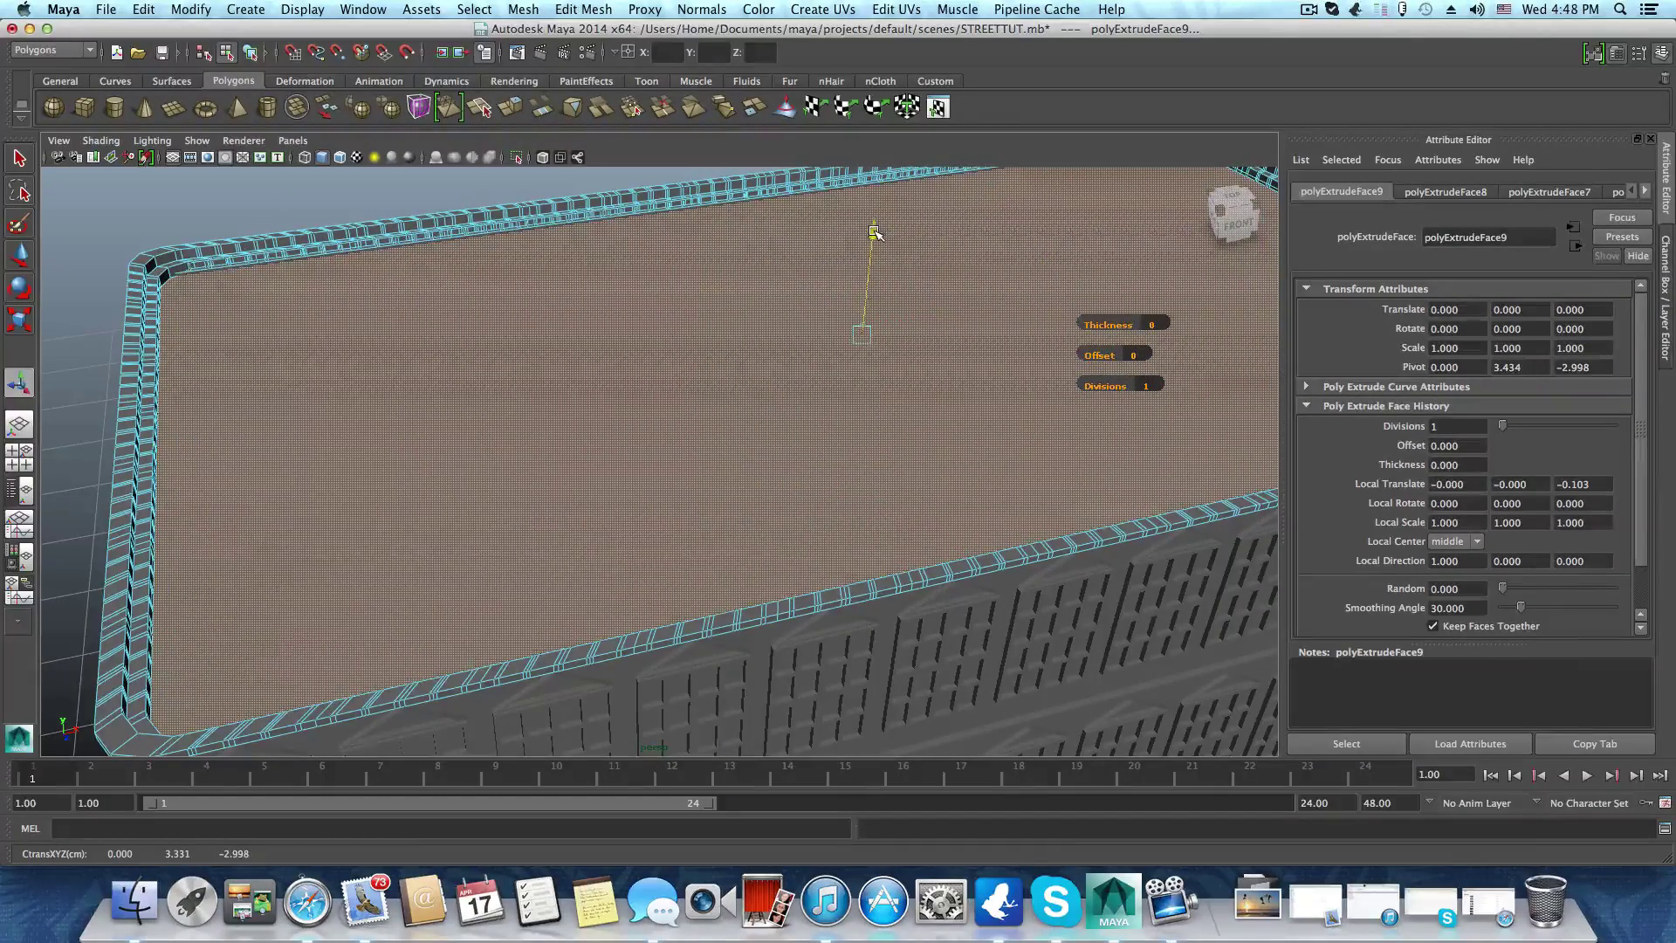
alt+drag(747, 424, 586, 398)
drag(773, 320, 774, 318)
key(super+z)
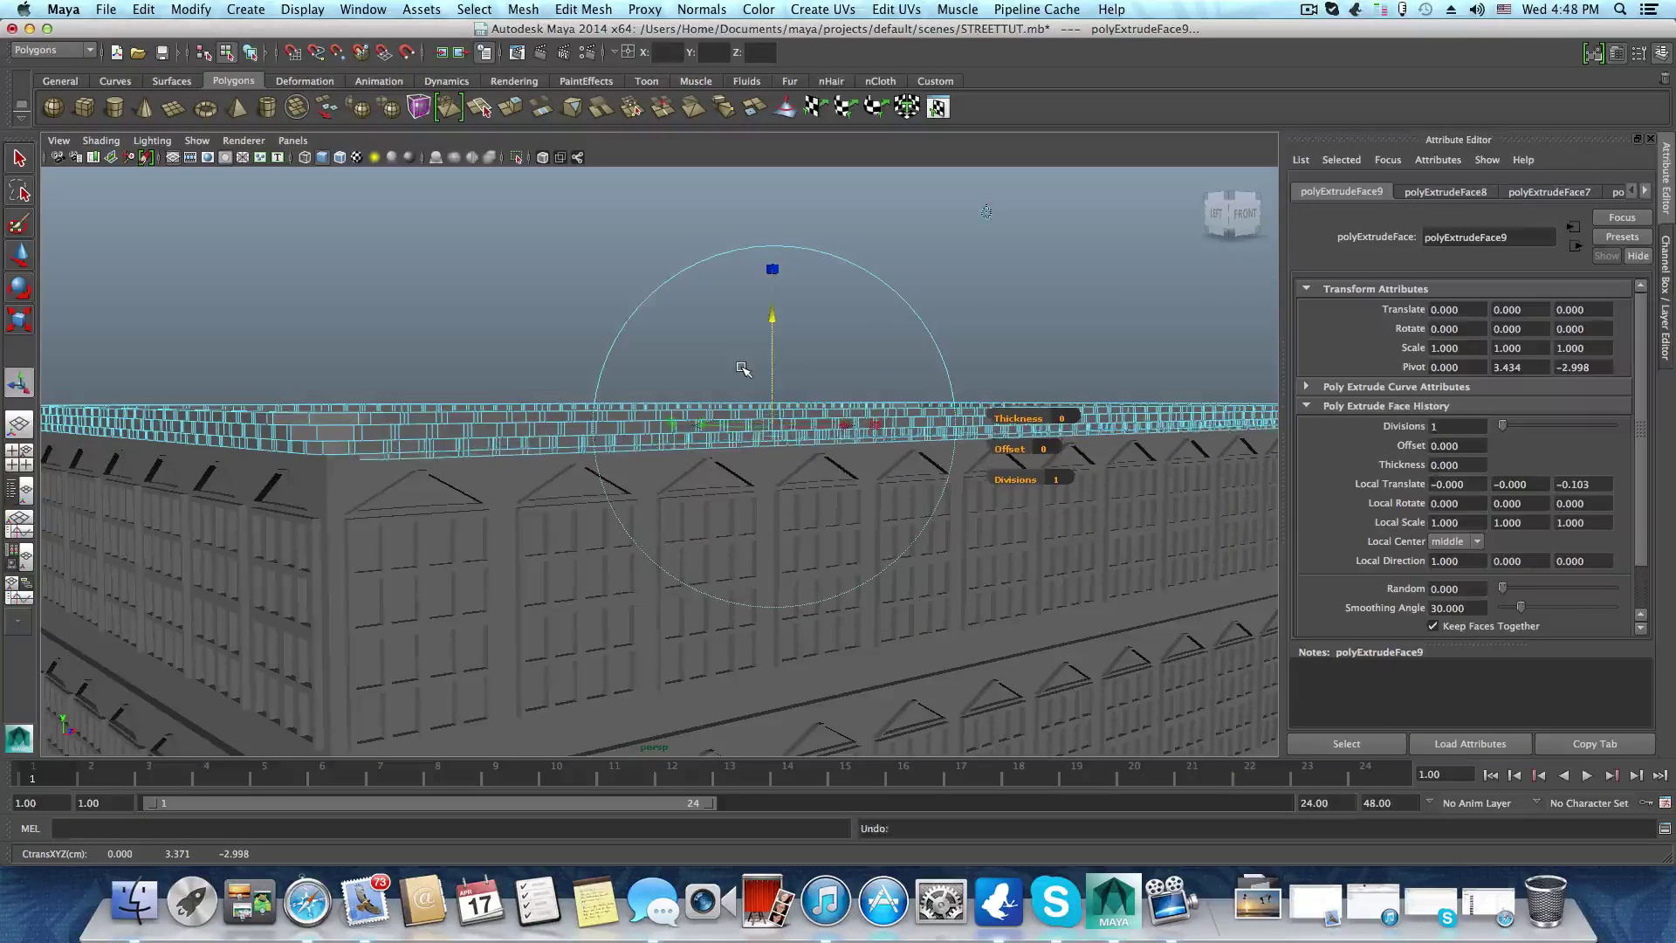
alt+drag(721, 381, 879, 443)
key(super+z)
Try scaling the extruded roof face to 0.974 across the building's width, and undo the scaling
mouse_move(681, 413)
alt+right_down()
mouse_move(700, 415)
mouse_move(676, 419)
alt+right_up()
alt+drag(677, 419, 759, 437)
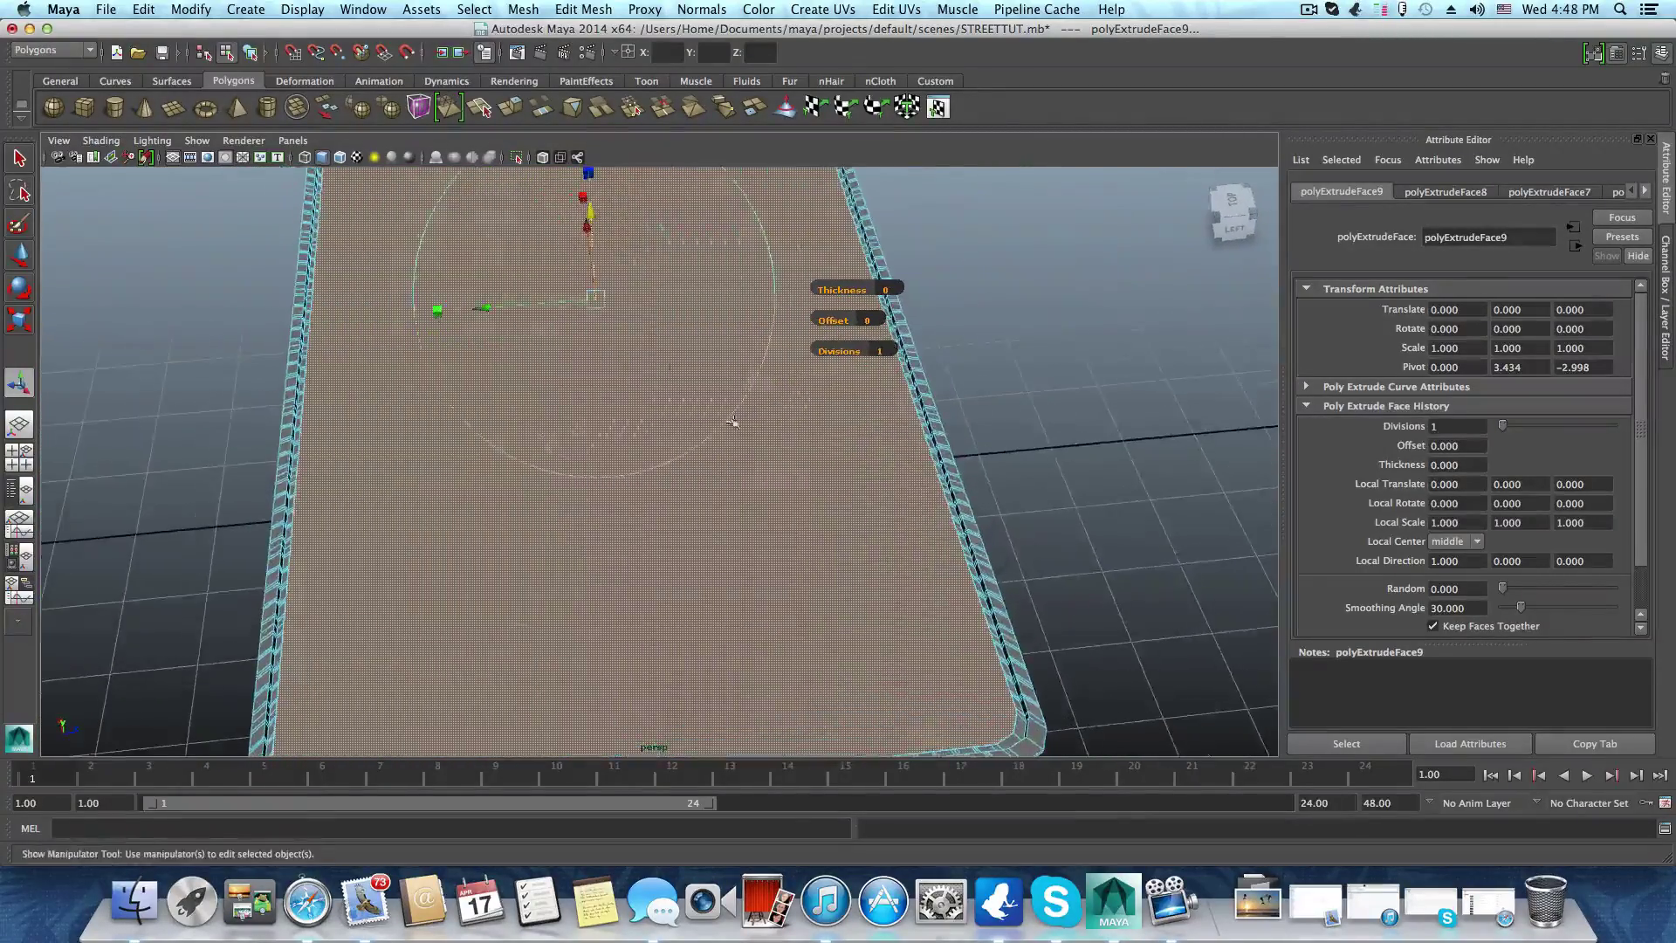
drag(442, 312, 442, 311)
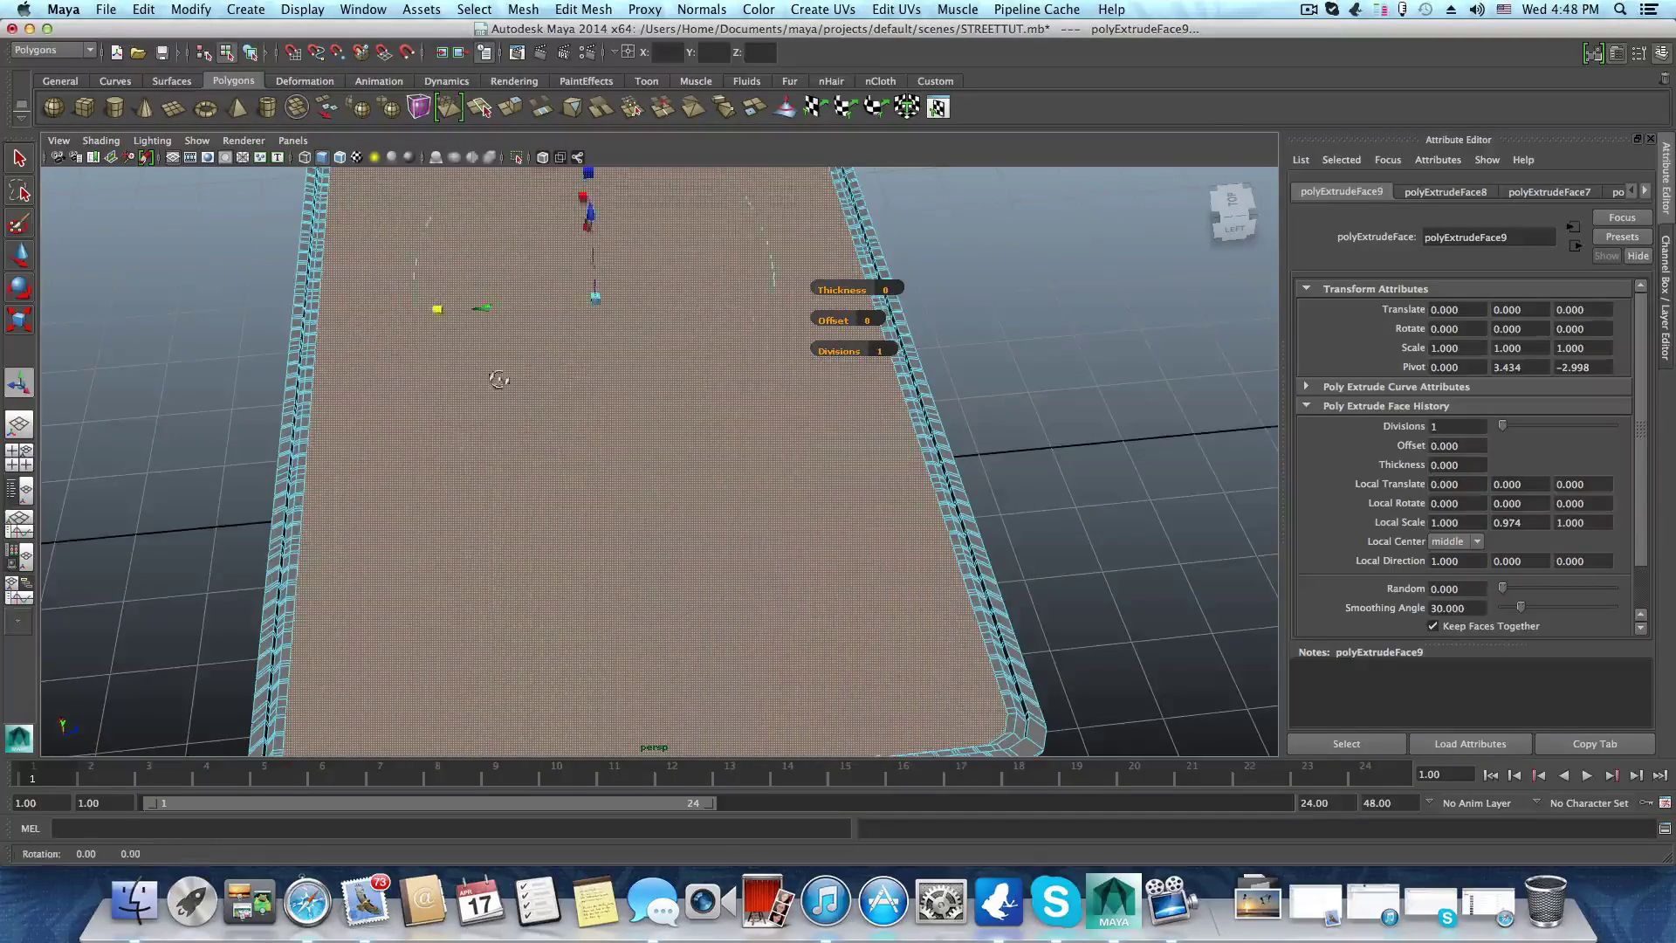
alt+drag(498, 380, 604, 613)
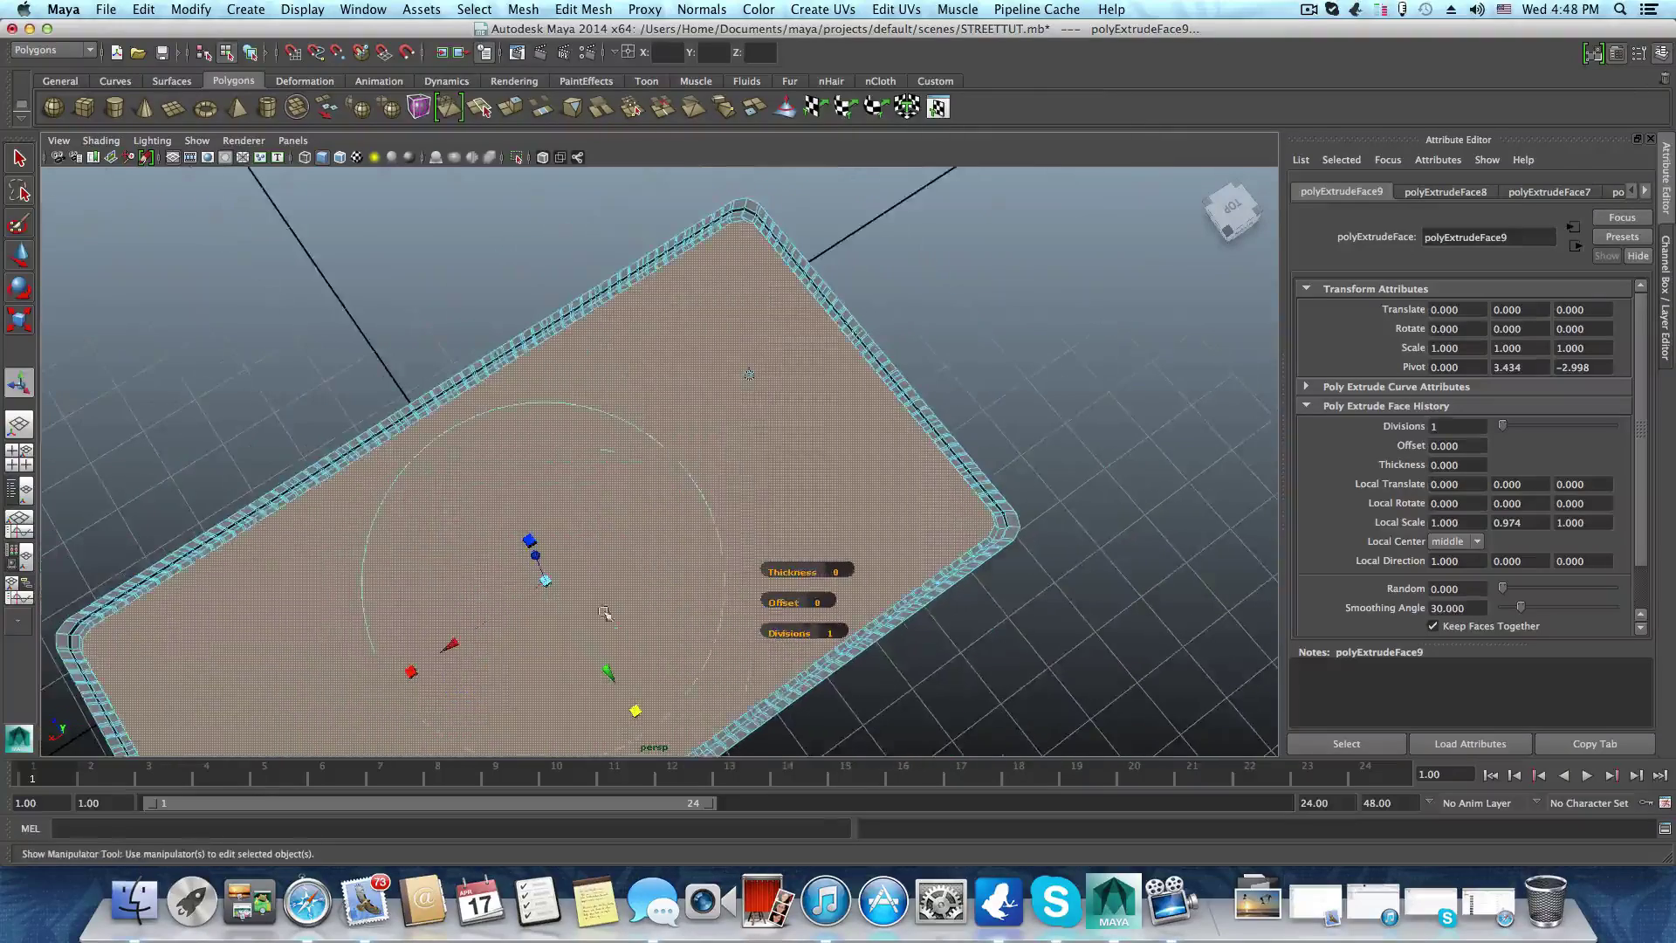
middle_drag(633, 711, 632, 708)
key(z)
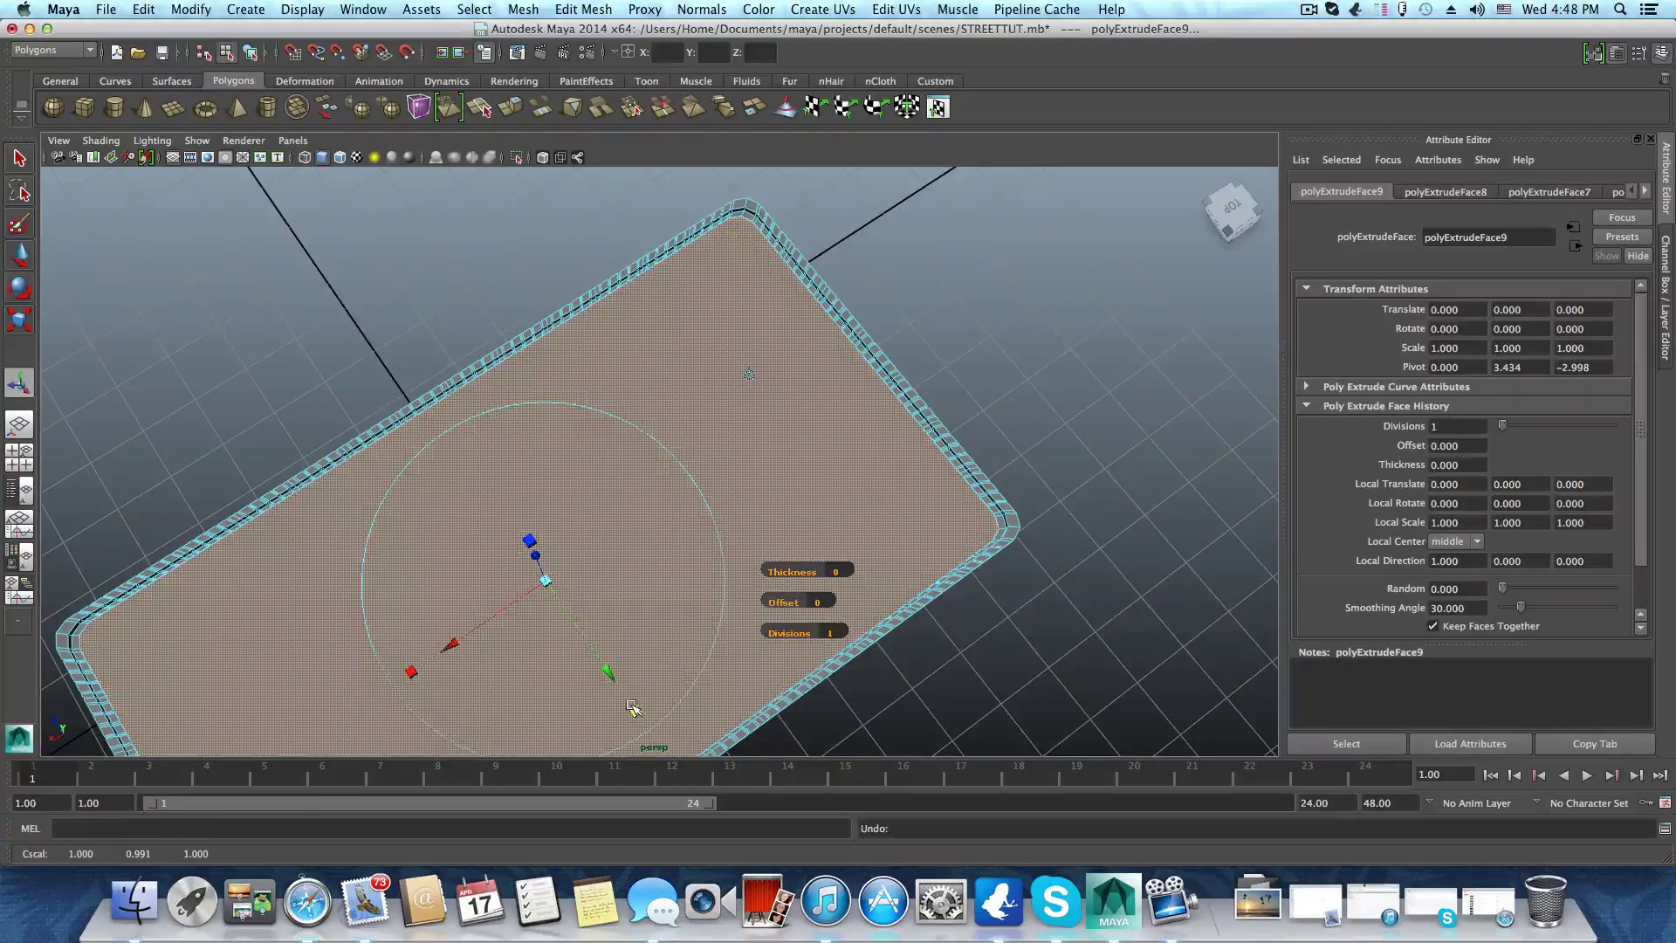
Return to object selection mode and deselect the ledge mesh
alt+drag(624, 598, 616, 524)
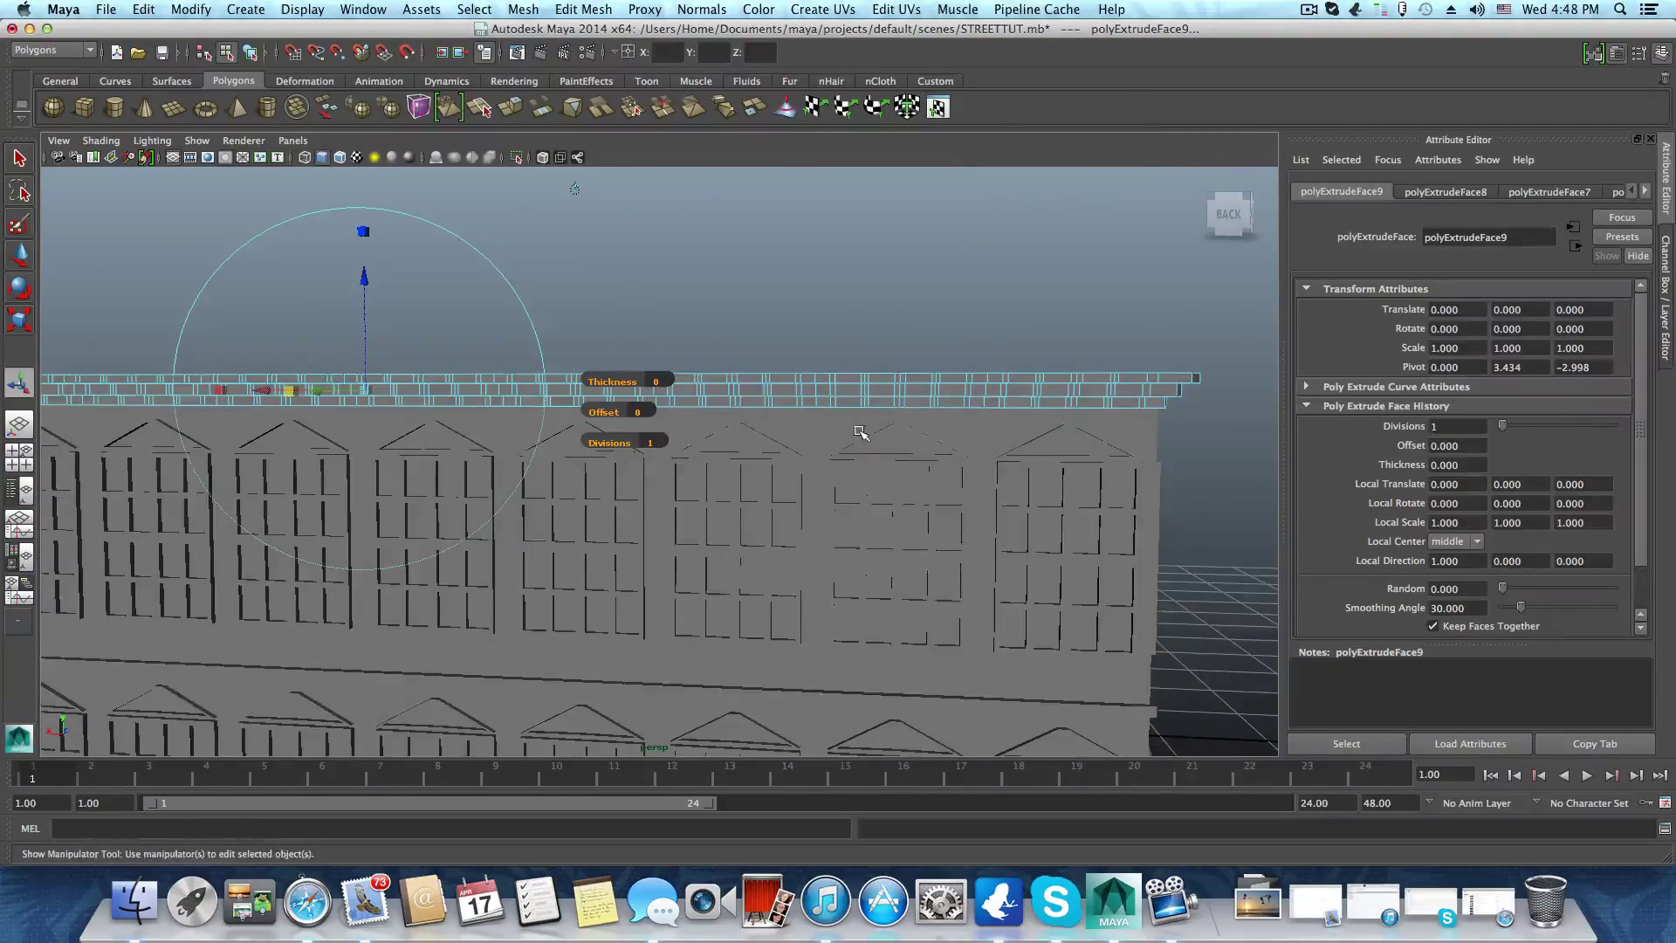
alt+drag(860, 431, 733, 464)
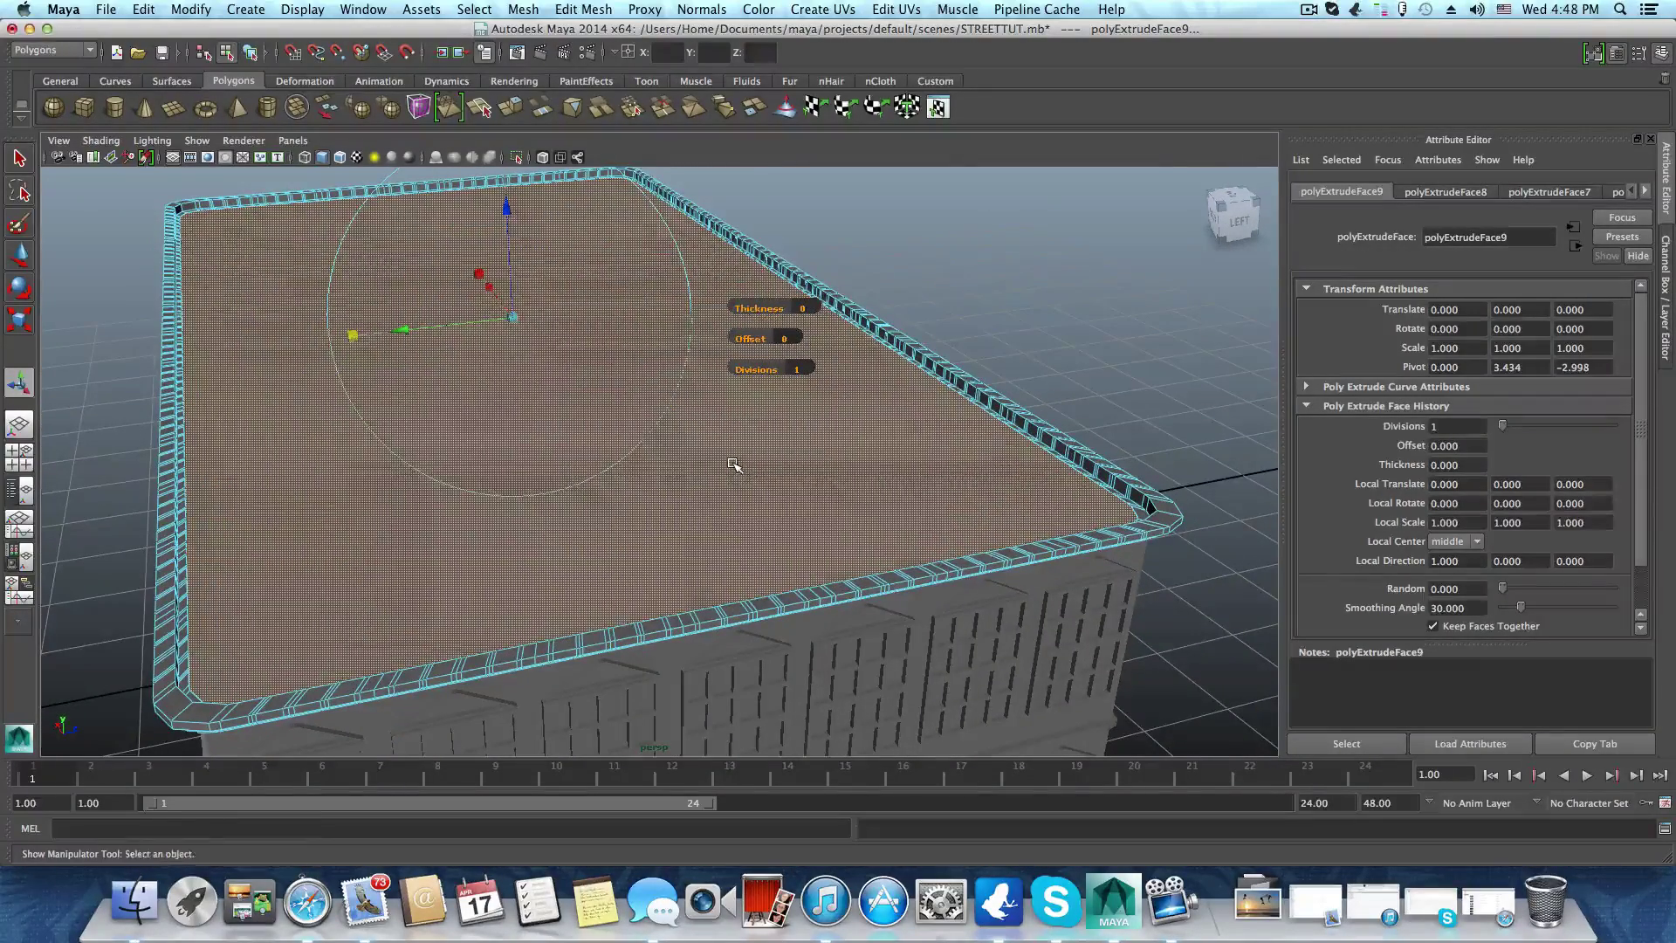
key(F8)
scroll(733, 464, down, 5)
click(986, 438)
Examine the finished building from all sides, checking the facades, the trim ledges and the recessed roof
alt+drag(977, 470, 744, 490)
alt+right_drag(744, 490, 819, 520)
alt+drag(819, 520, 651, 526)
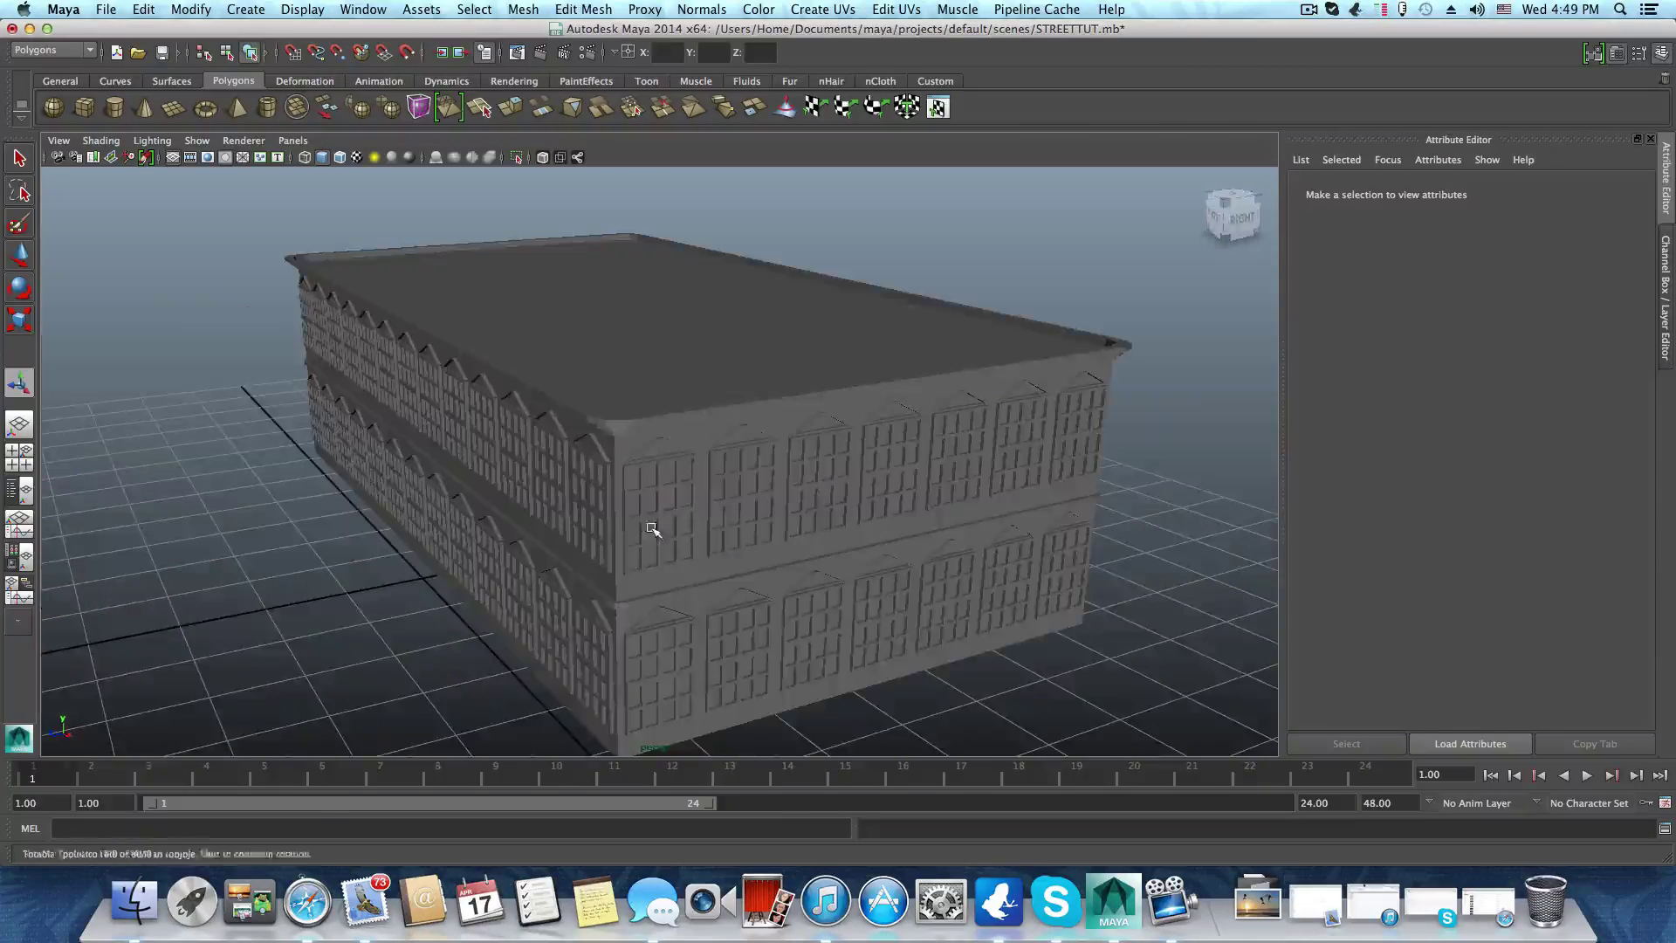
alt+drag(443, 505, 584, 491)
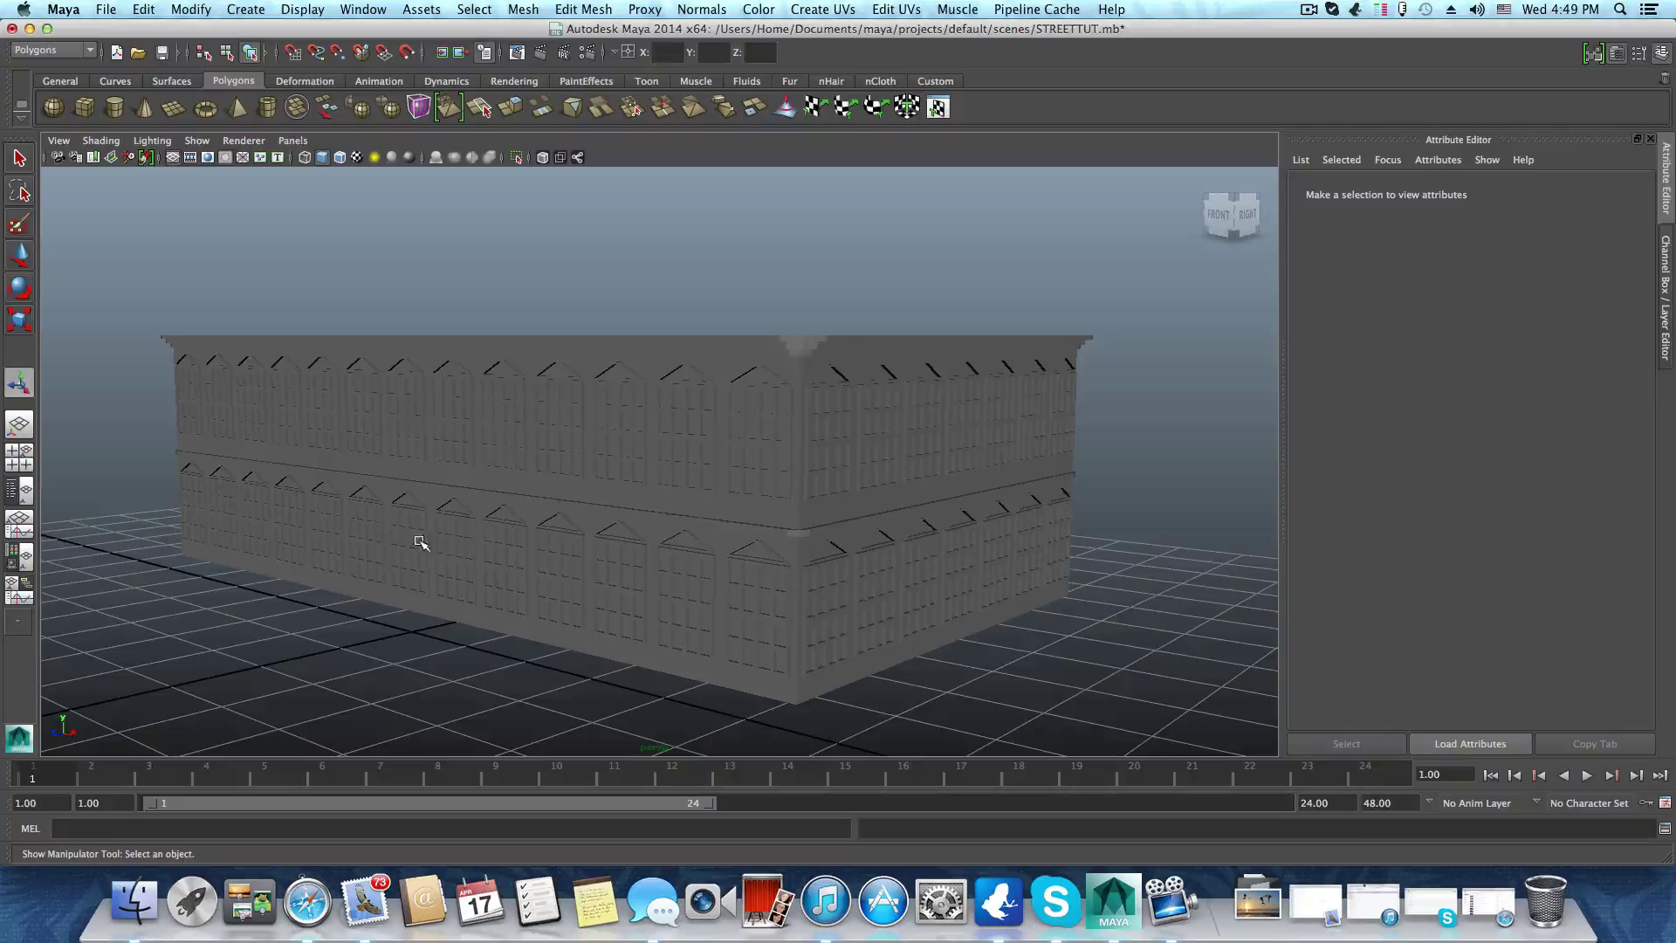
alt+drag(420, 543, 485, 559)
mouse_move(511, 559)
alt+mouse_down()
mouse_move(531, 554)
mouse_move(430, 554)
mouse_move(496, 561)
alt+mouse_up()
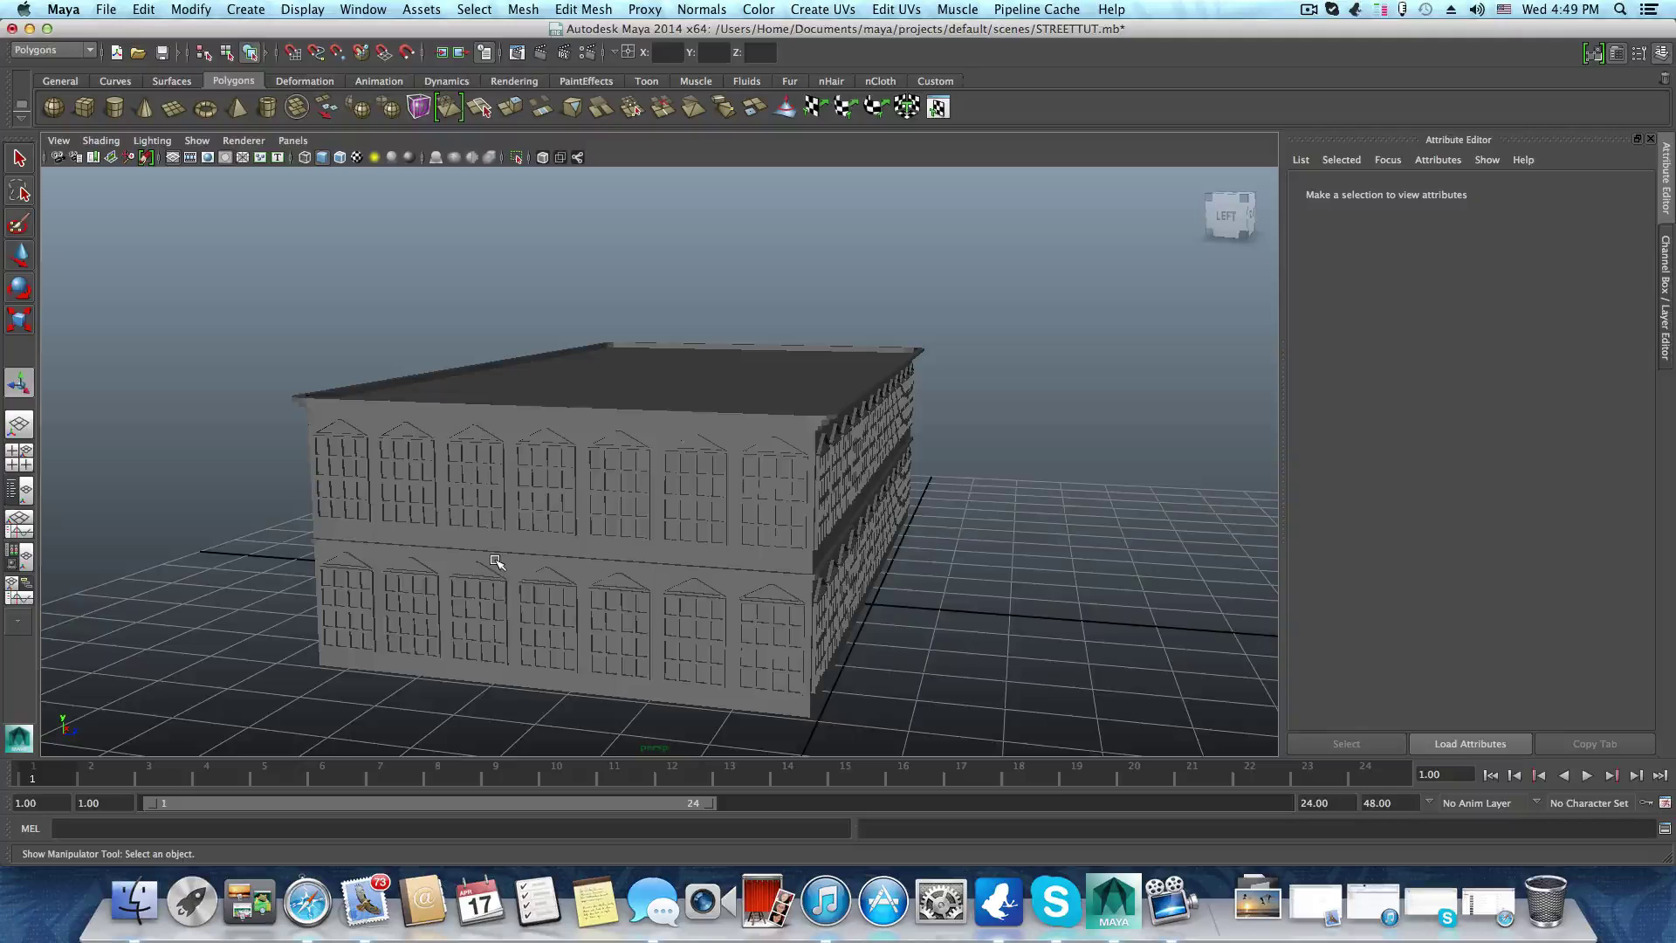
alt+middle_drag(384, 557, 449, 565)
alt+drag(448, 565, 515, 555)
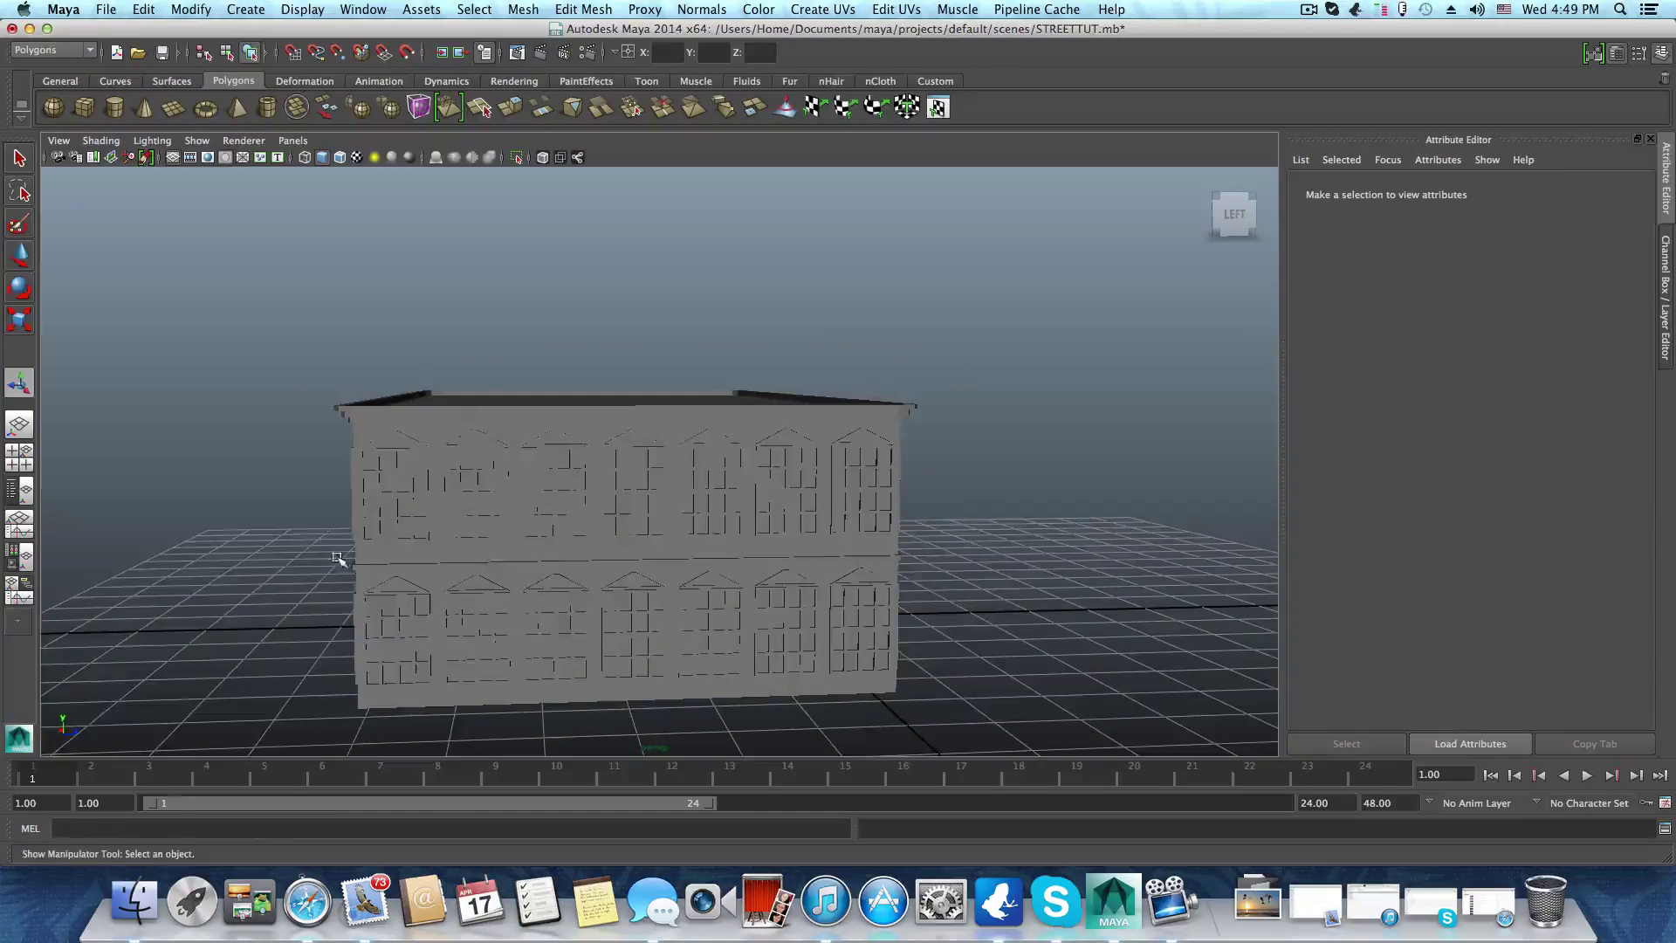
alt+middle_drag(339, 558, 472, 552)
alt+drag(472, 552, 547, 572)
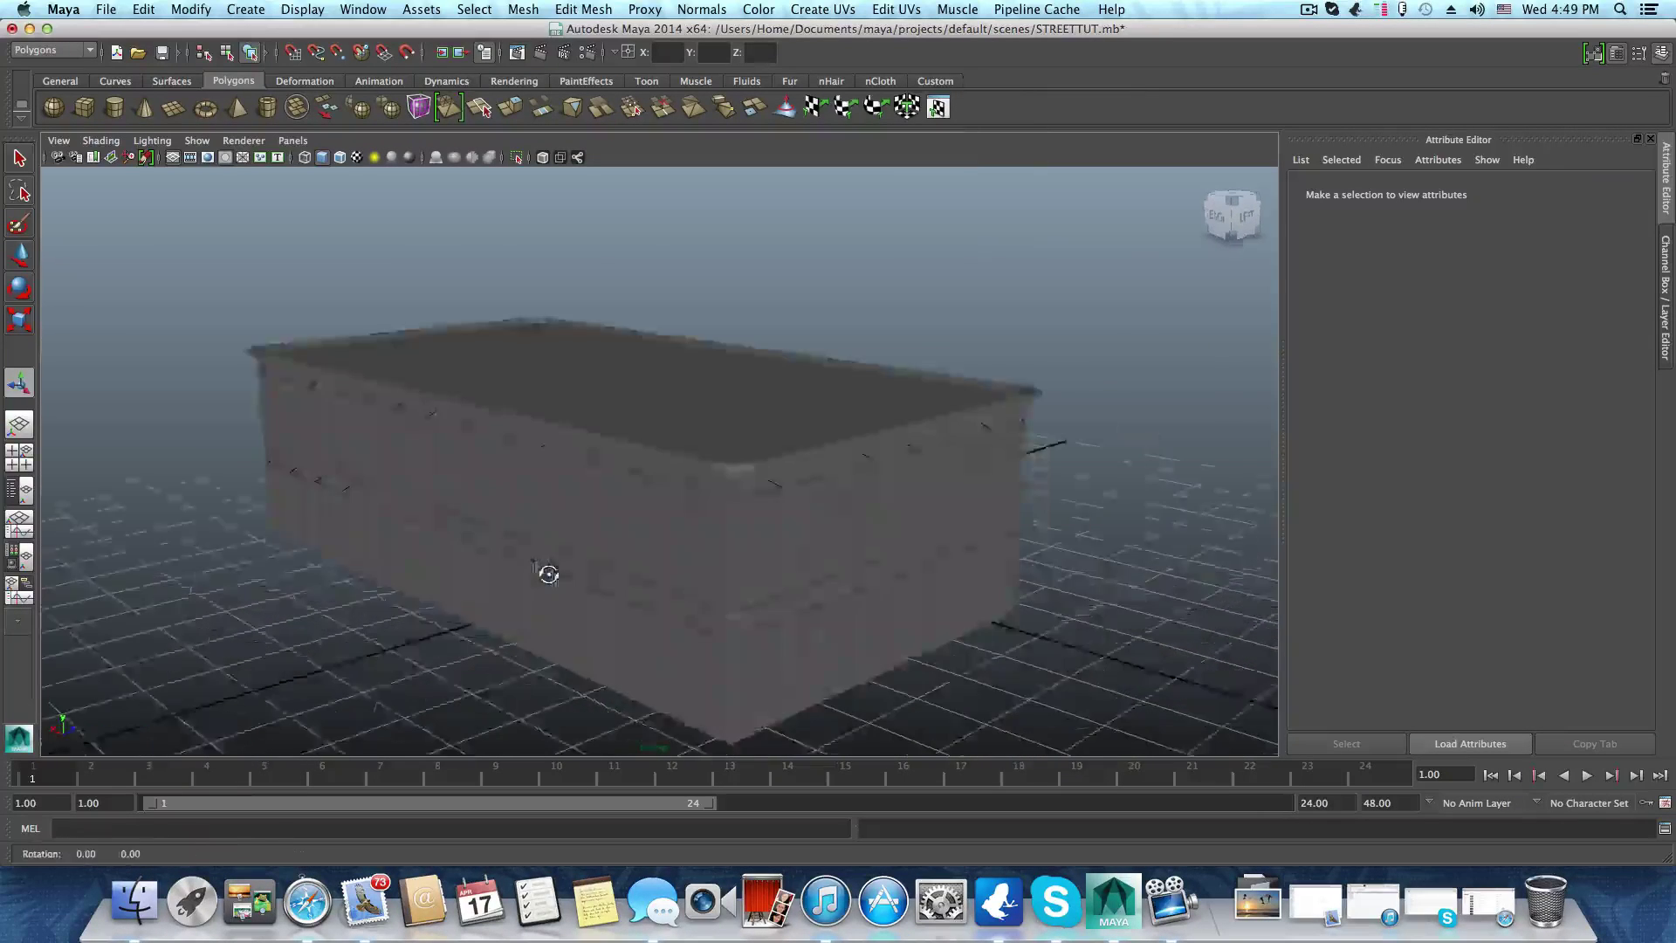
scroll(448, 552, up, 5)
alt+middle_drag(564, 561, 613, 564)
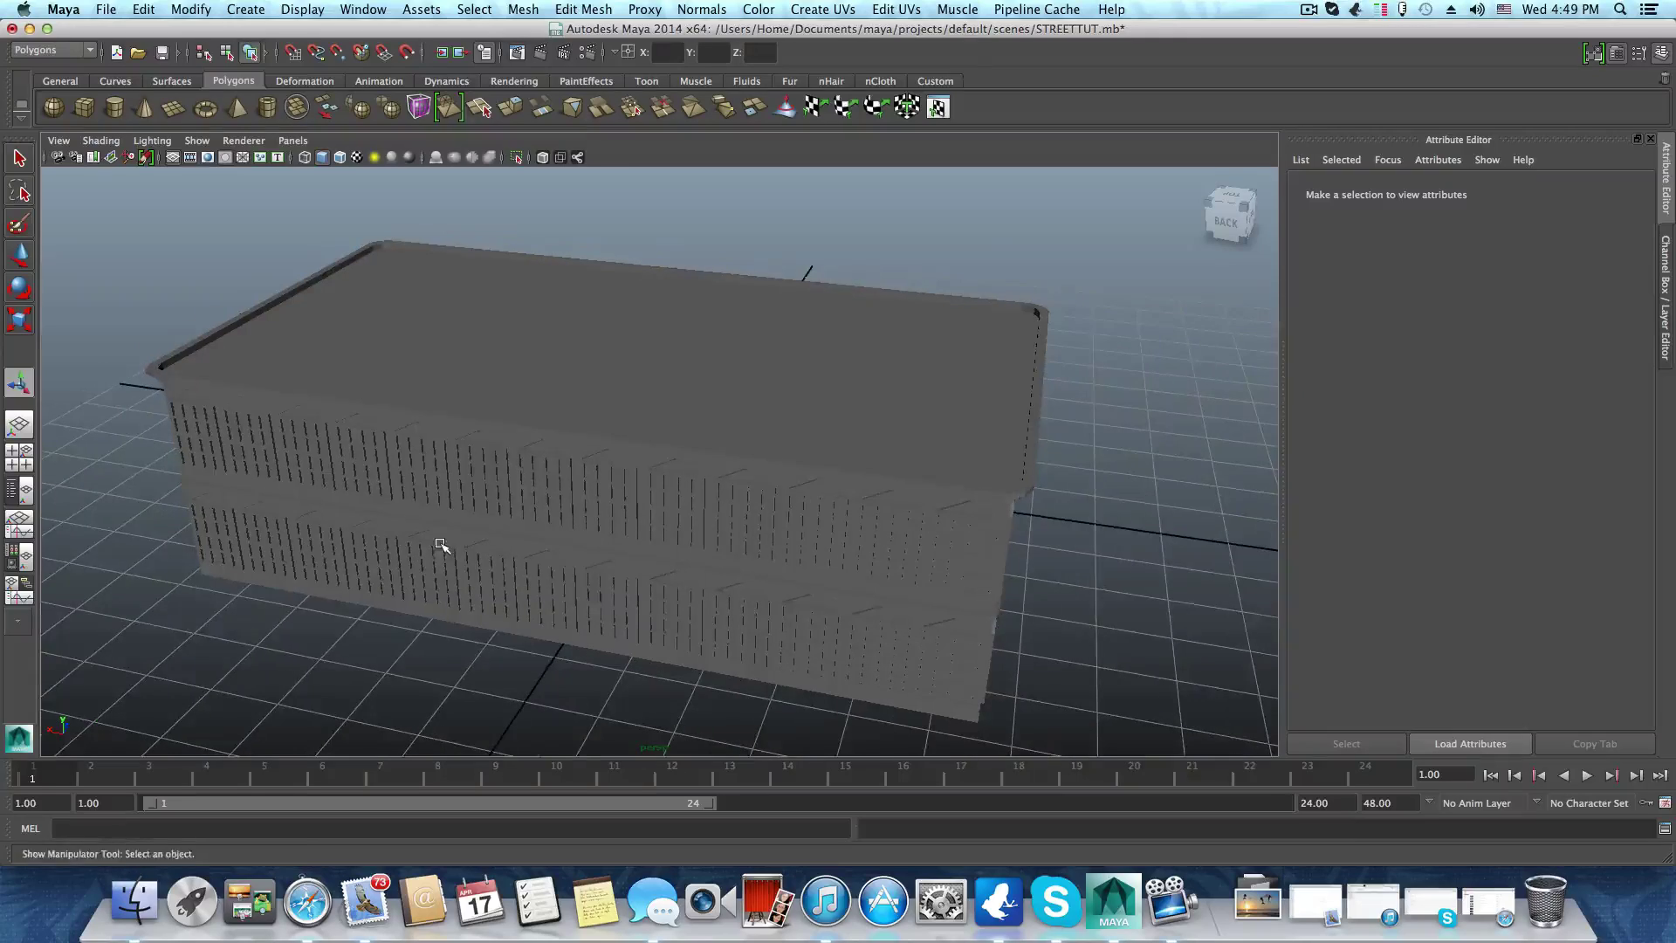
alt+drag(442, 544, 499, 534)
alt+middle_drag(436, 529, 494, 527)
alt+drag(366, 531, 445, 536)
alt+middle_drag(363, 550, 471, 509)
scroll(511, 528, up, 3)
alt+drag(393, 447, 457, 442)
alt+middle_drag(728, 454, 684, 498)
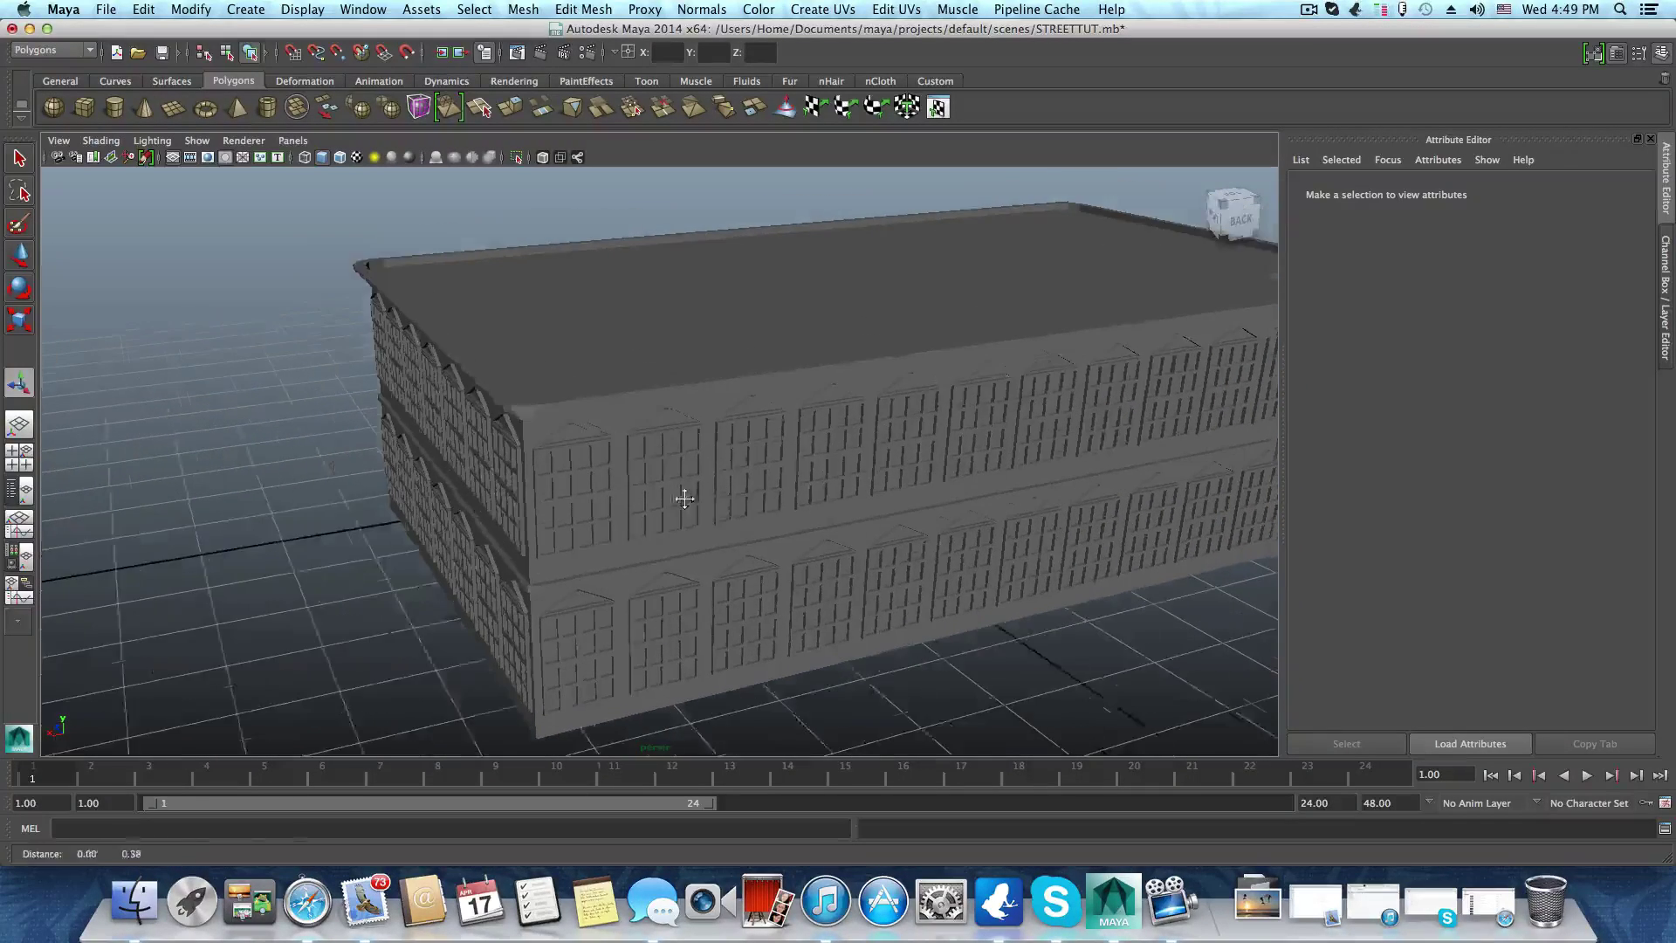
scroll(684, 499, down, 3)
alt+drag(793, 460, 815, 490)
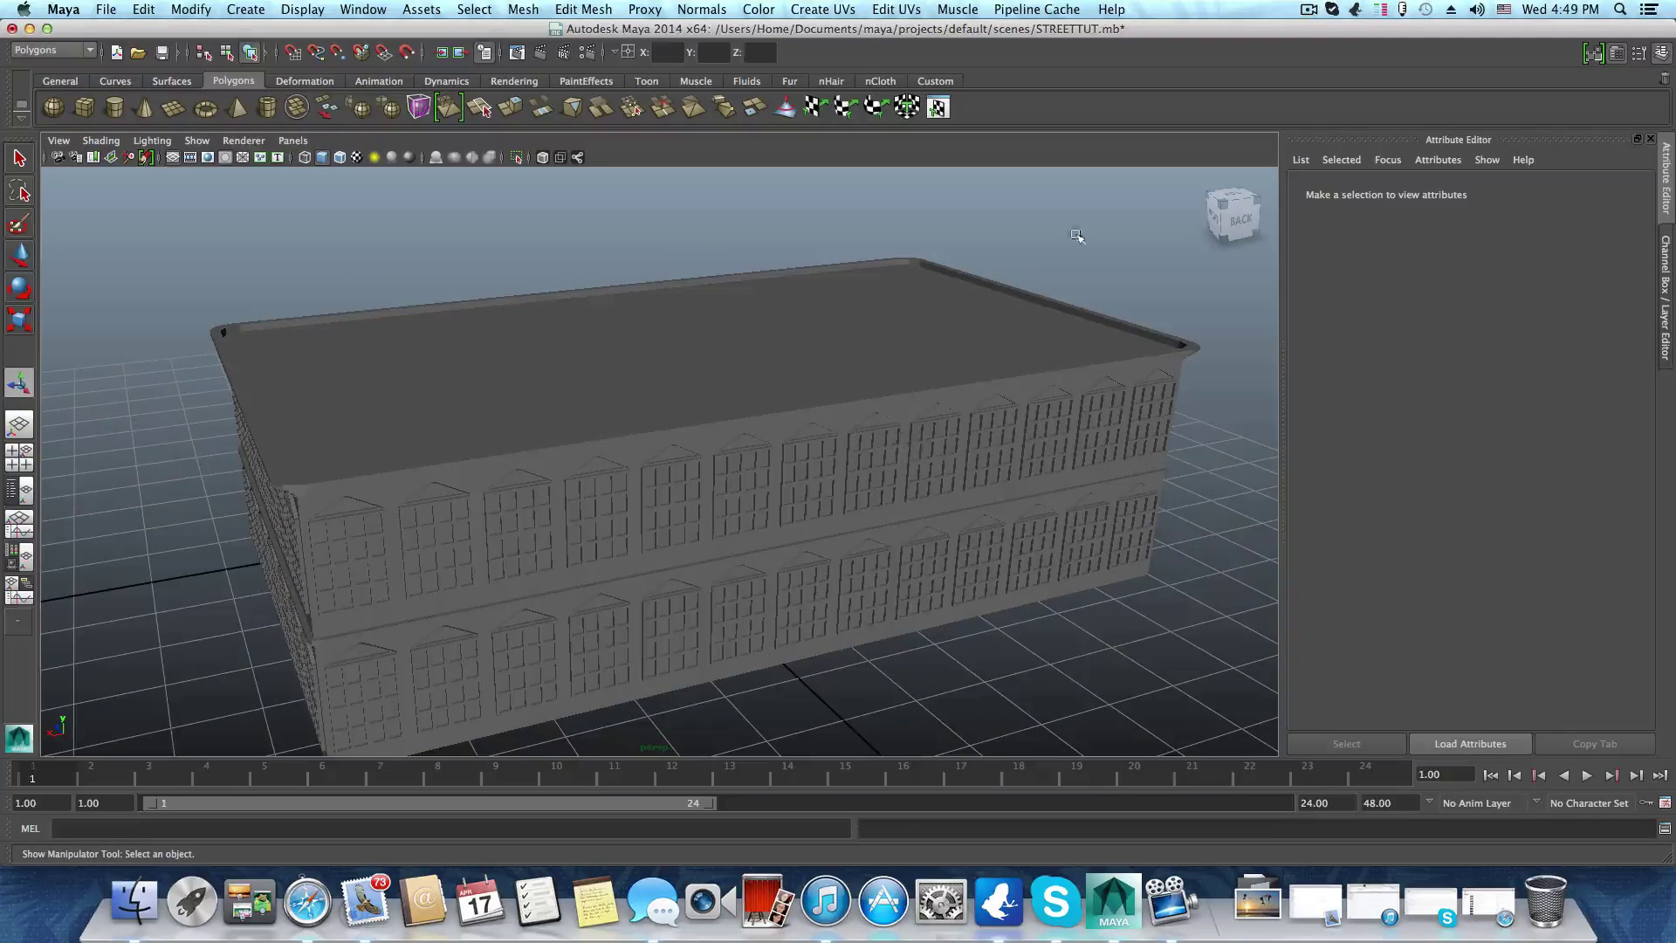
click(1308, 10)
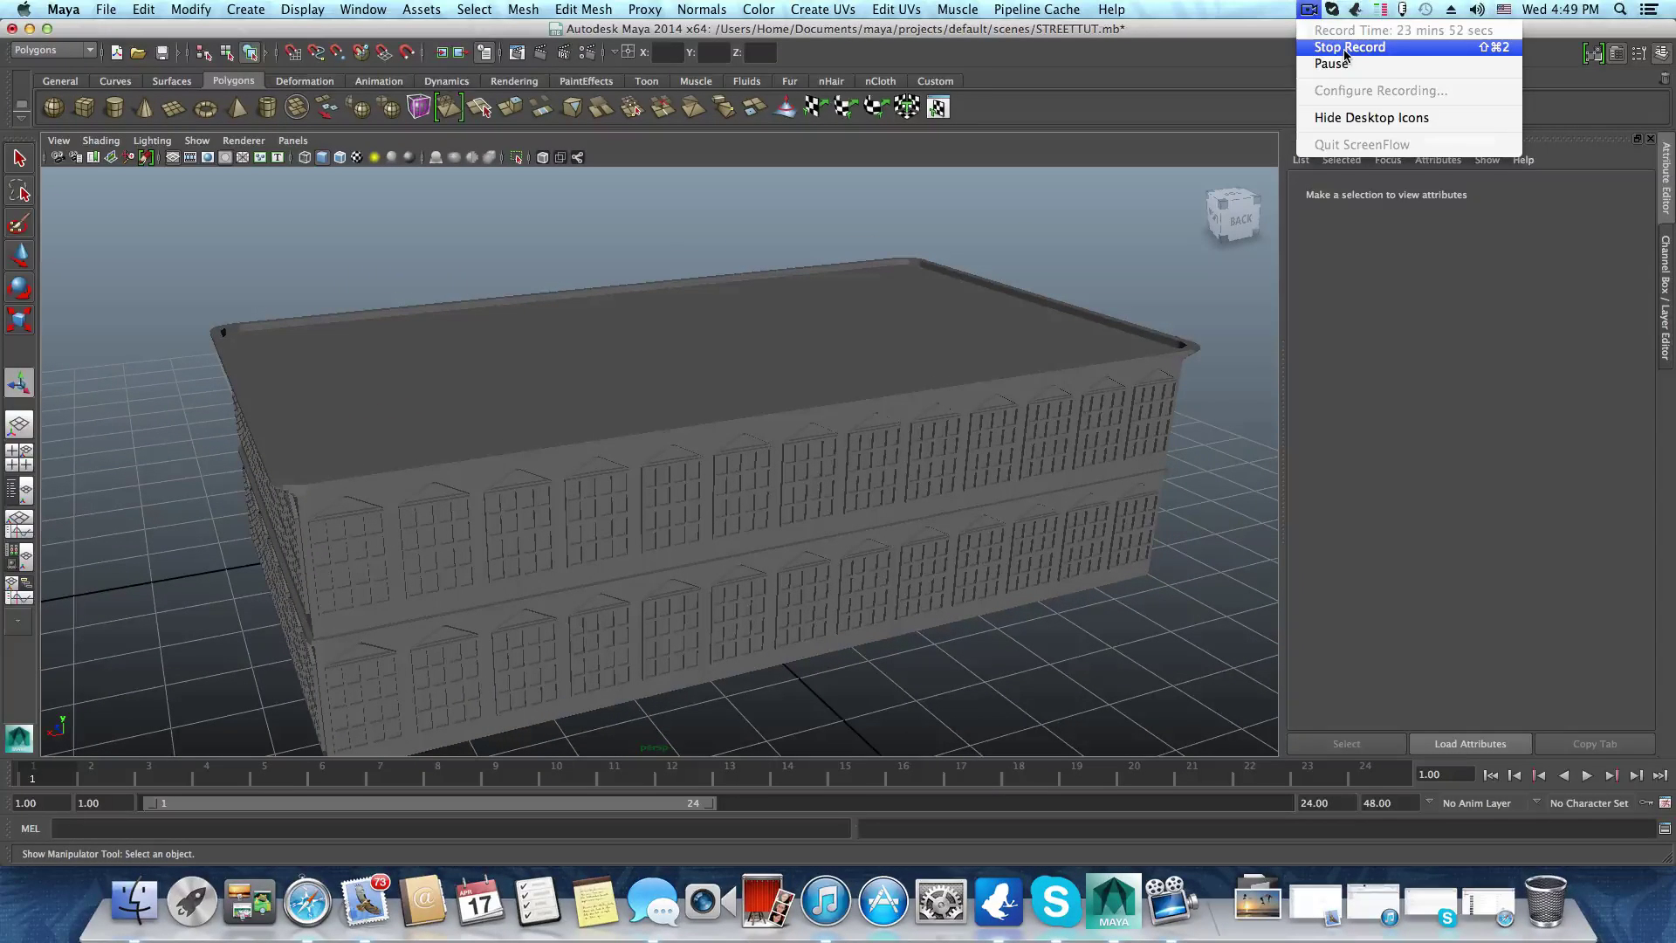